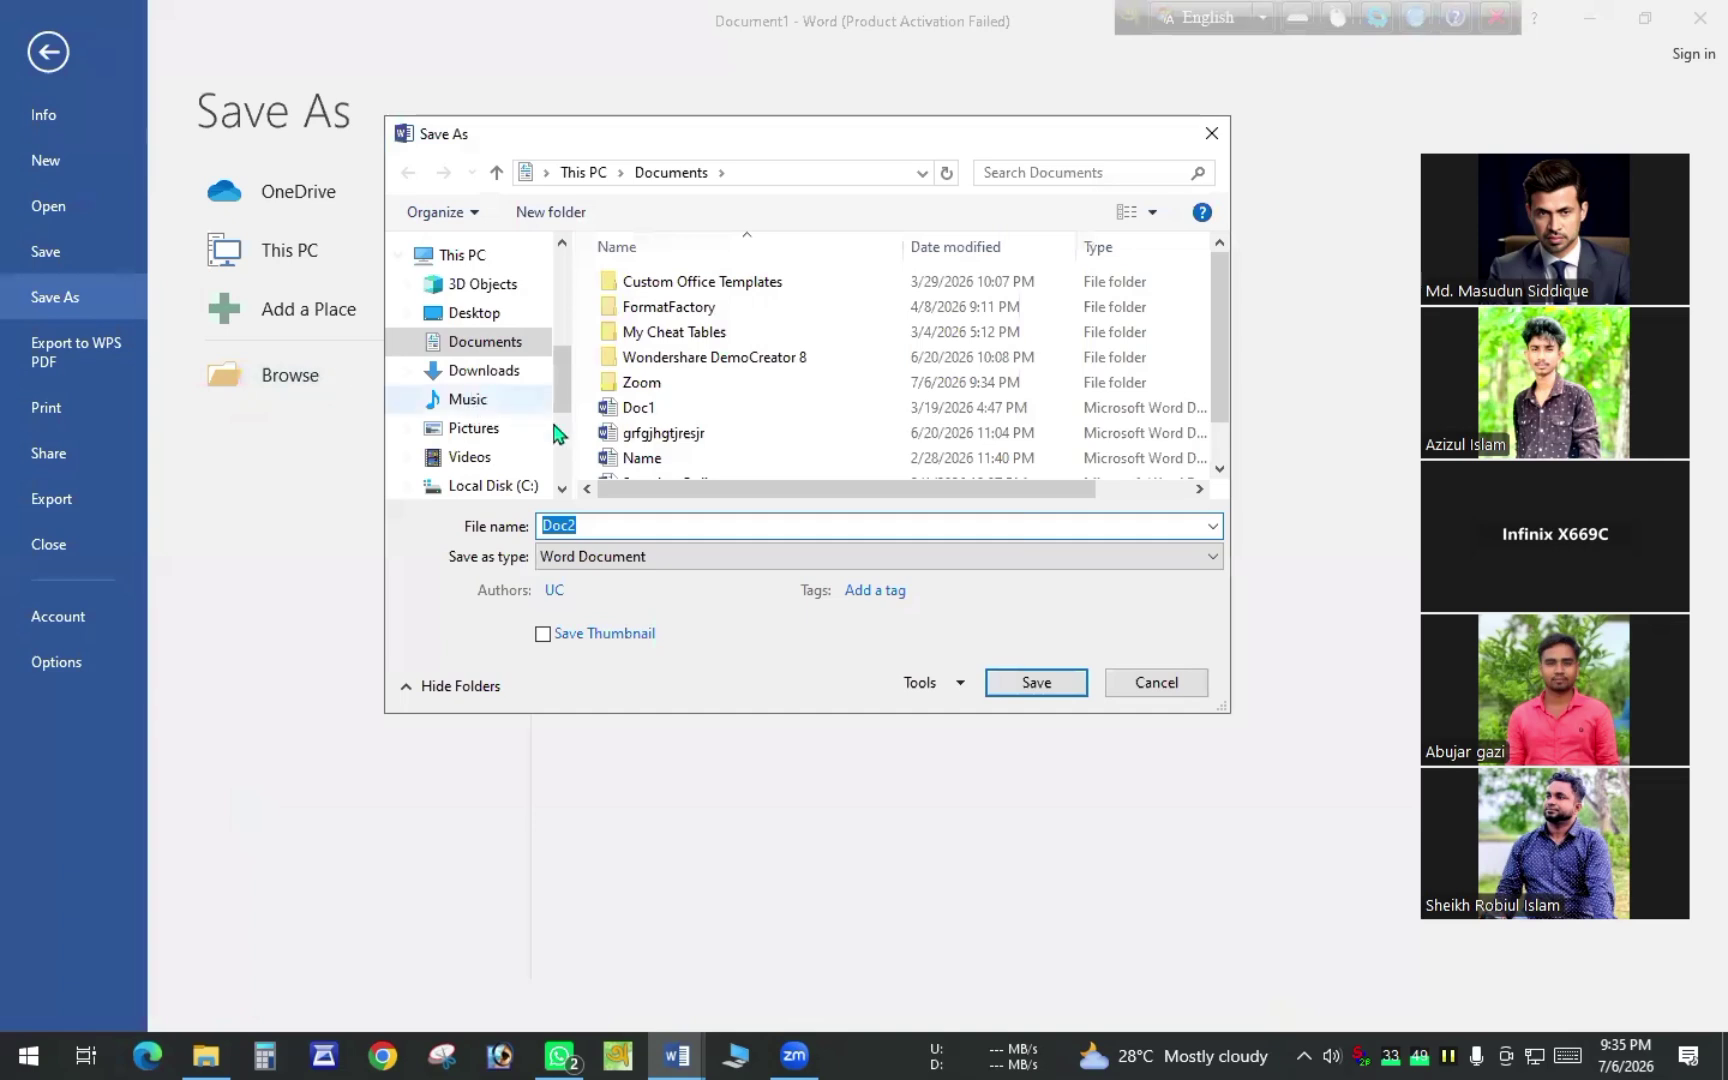
# Save the document as "Class-4 Document" on New Volume (G:) in TECHCARE IT BD > Recording class > Class-4
pyautogui.scroll(-3, 553, 430)
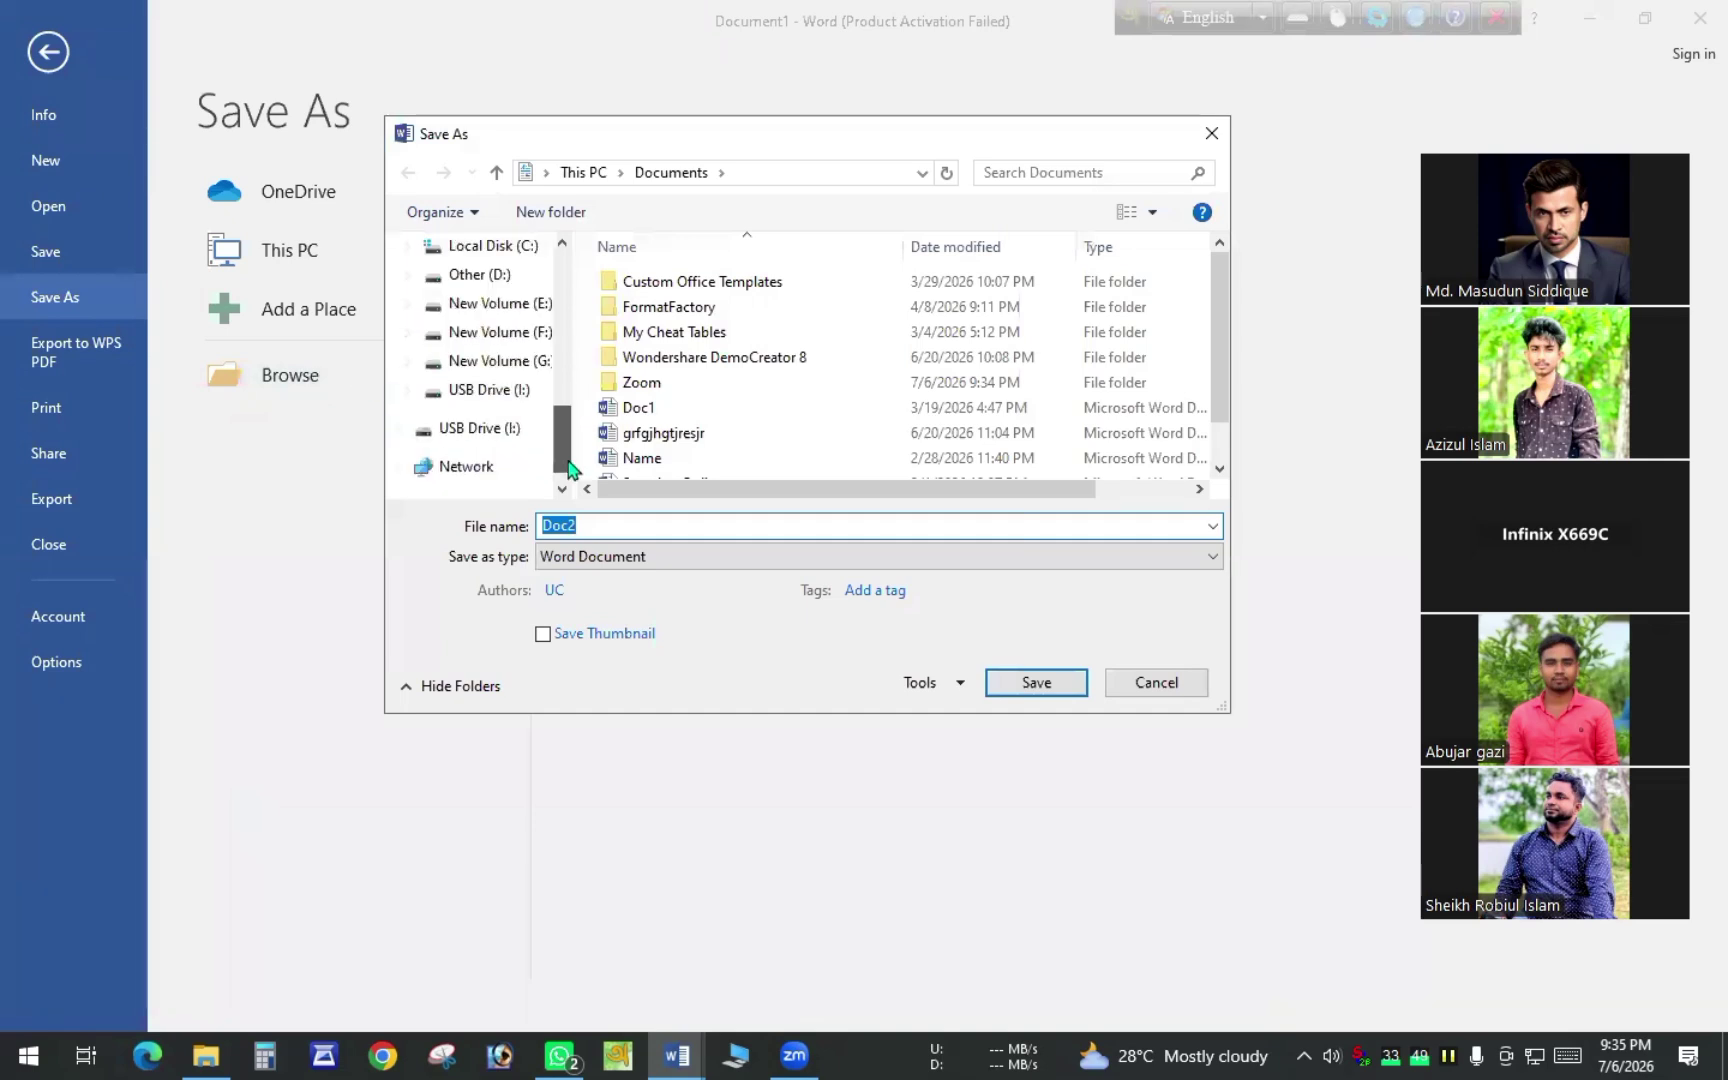
pyautogui.click(499, 361)
pyautogui.moveTo(1226, 292); pyautogui.dragTo(1213, 382)
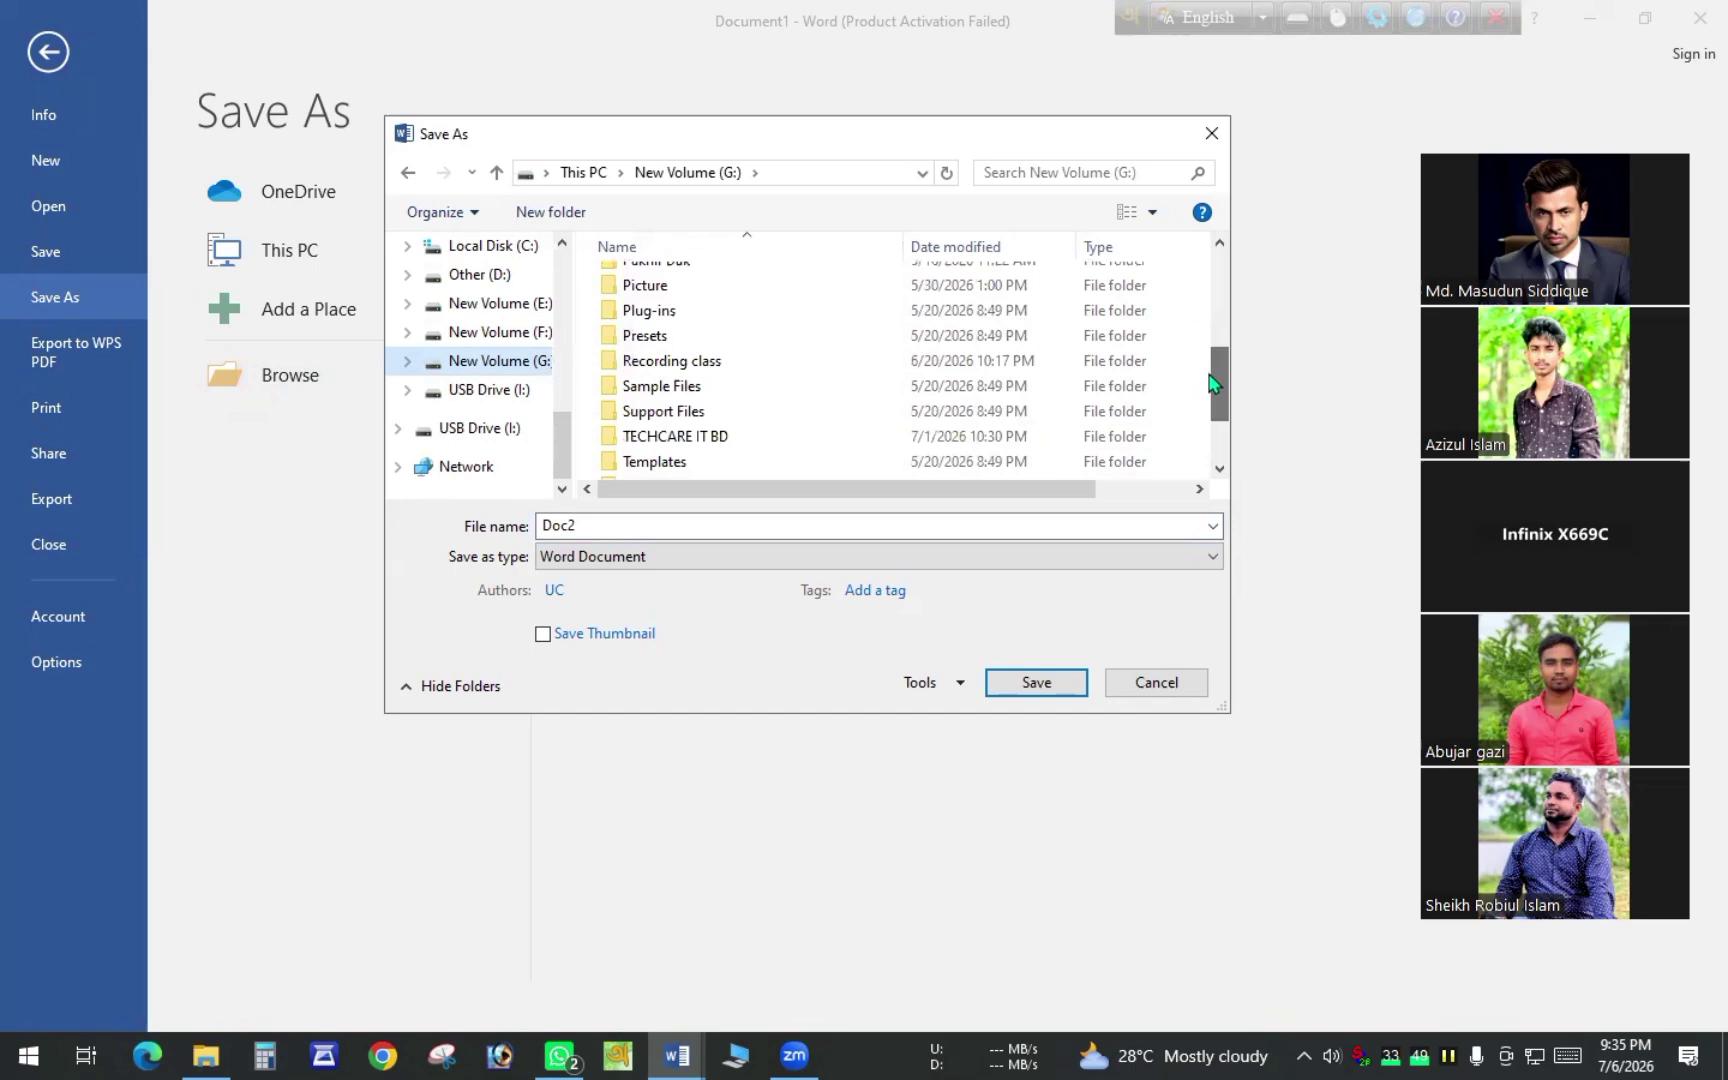
pyautogui.doubleClick(760, 436)
pyautogui.click(688, 310)
pyautogui.doubleClick(686, 308)
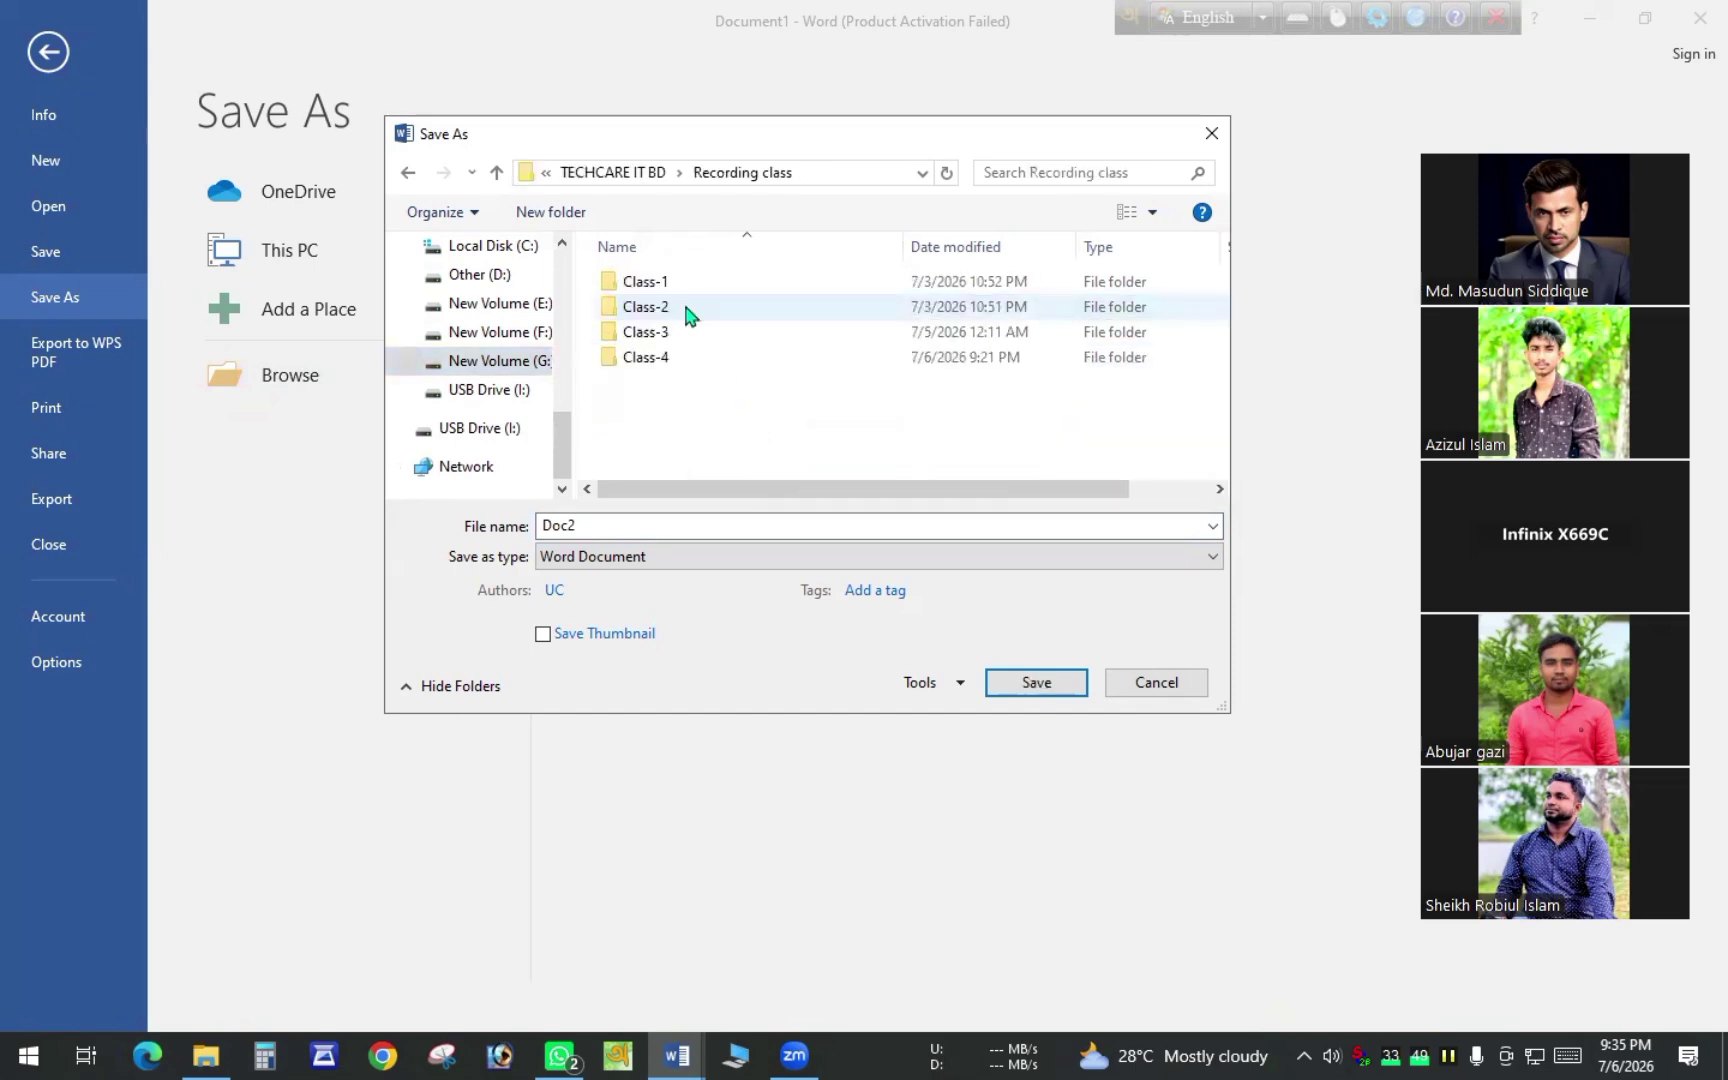
pyautogui.doubleClick(671, 358)
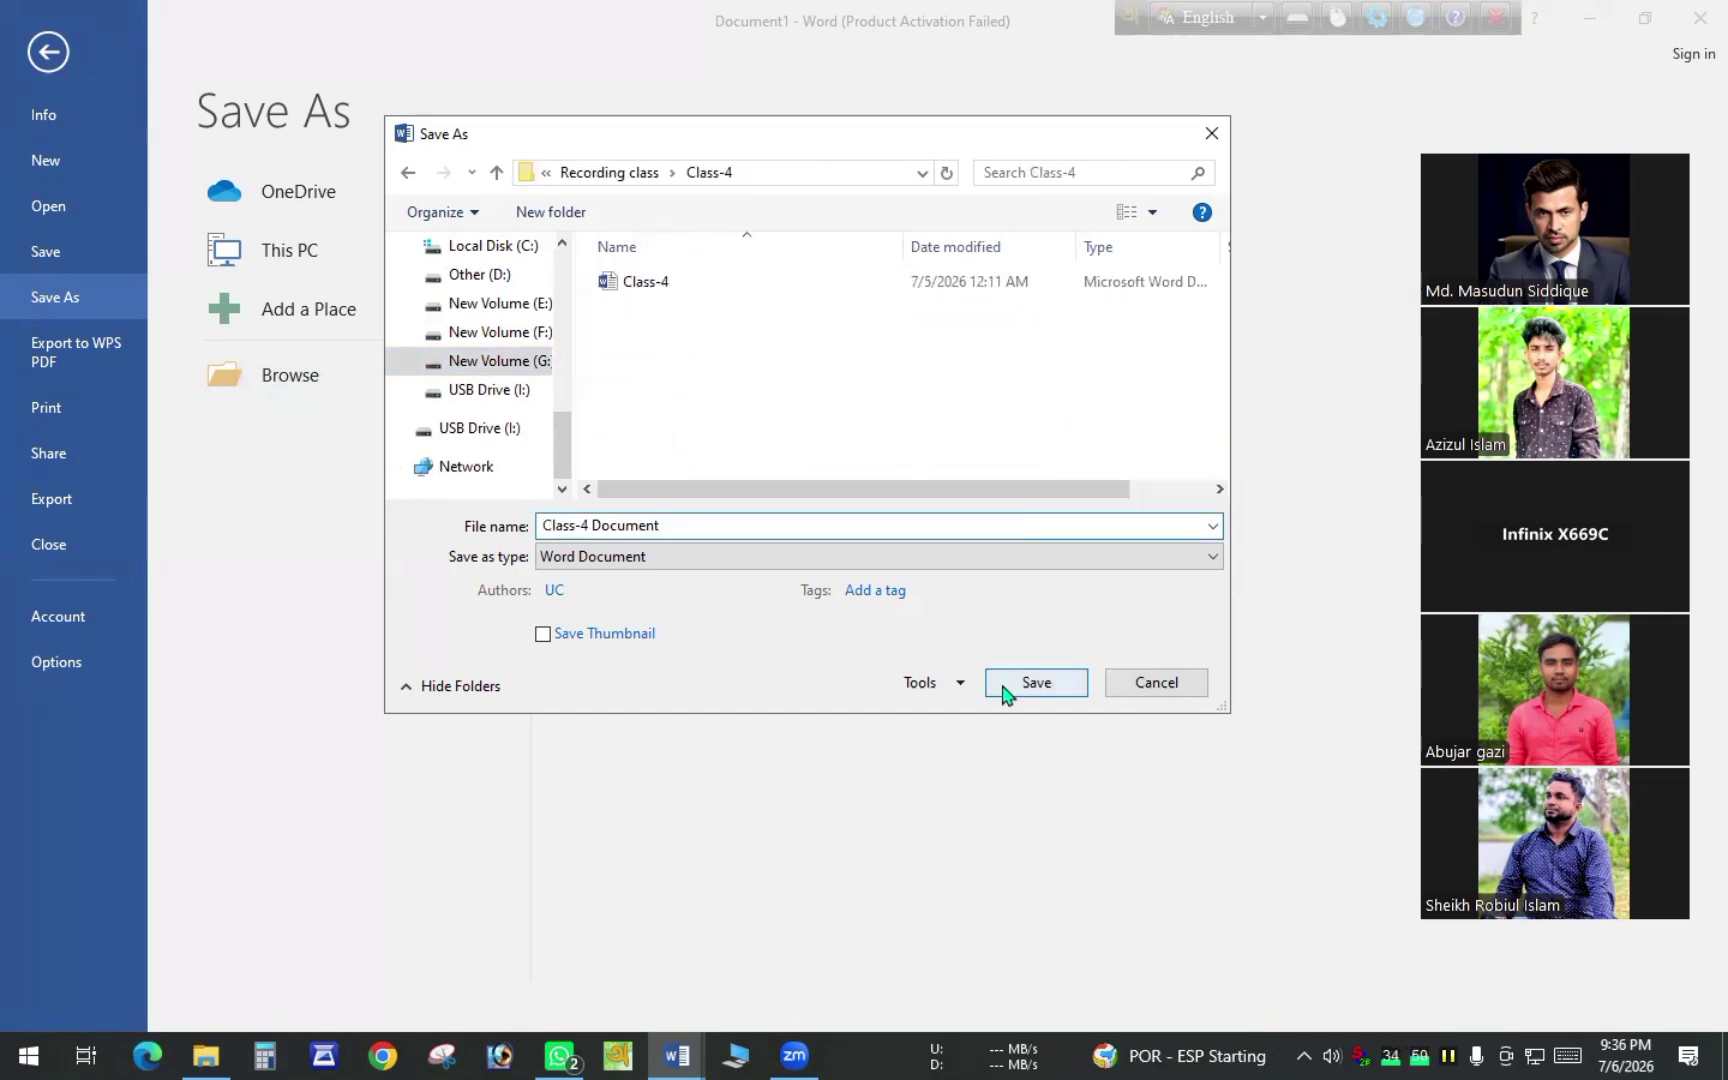
pyautogui.click(1006, 684)
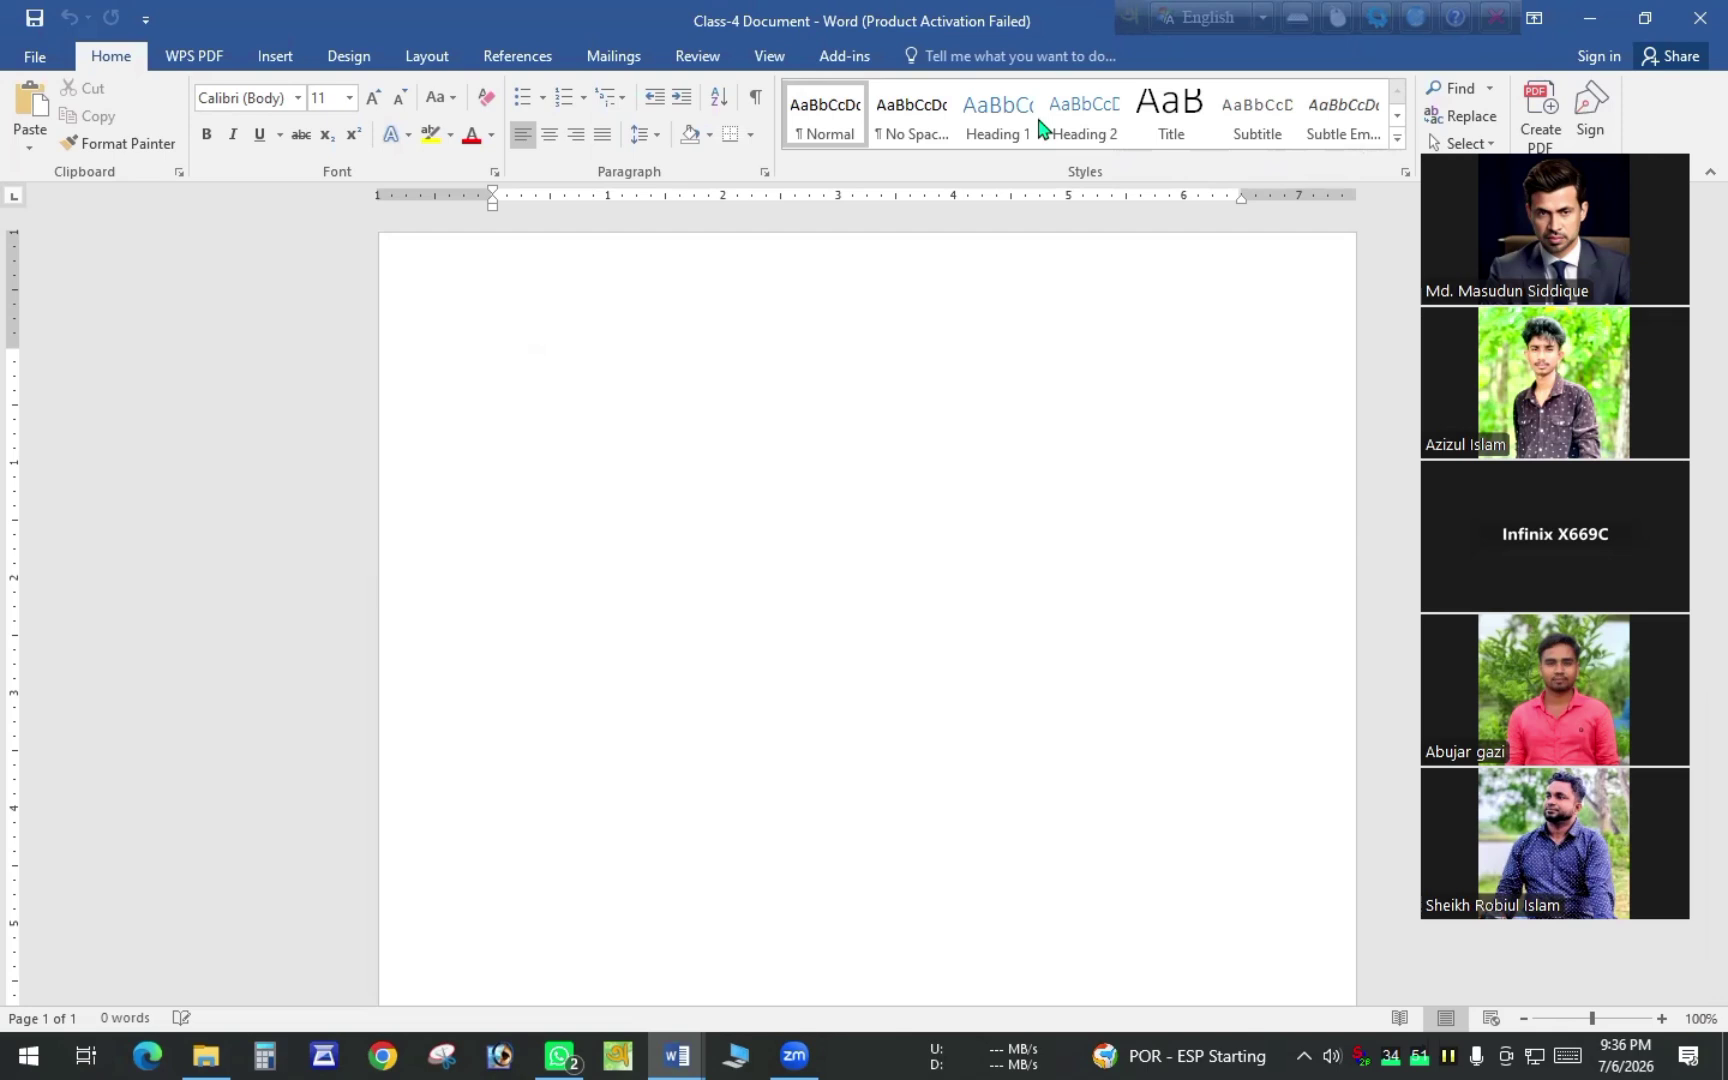
# Insert the Kaptai Lake paragraph, ending with "Karnafuli Hydropower Station", and enlarge its text to 16 pt
pyautogui.write('Kaptai Lake is the largest man-made lake in Bangladesh. It is located in the Kaptai Upazila under Rangamati District of Chittagong Division. The lake was created as a result of building the Kaptai Dam on the Karnaphuli River, as part of the Karnafuli Hydropower Station')
pyautogui.moveTo(484, 350); pyautogui.dragTo(960, 410)
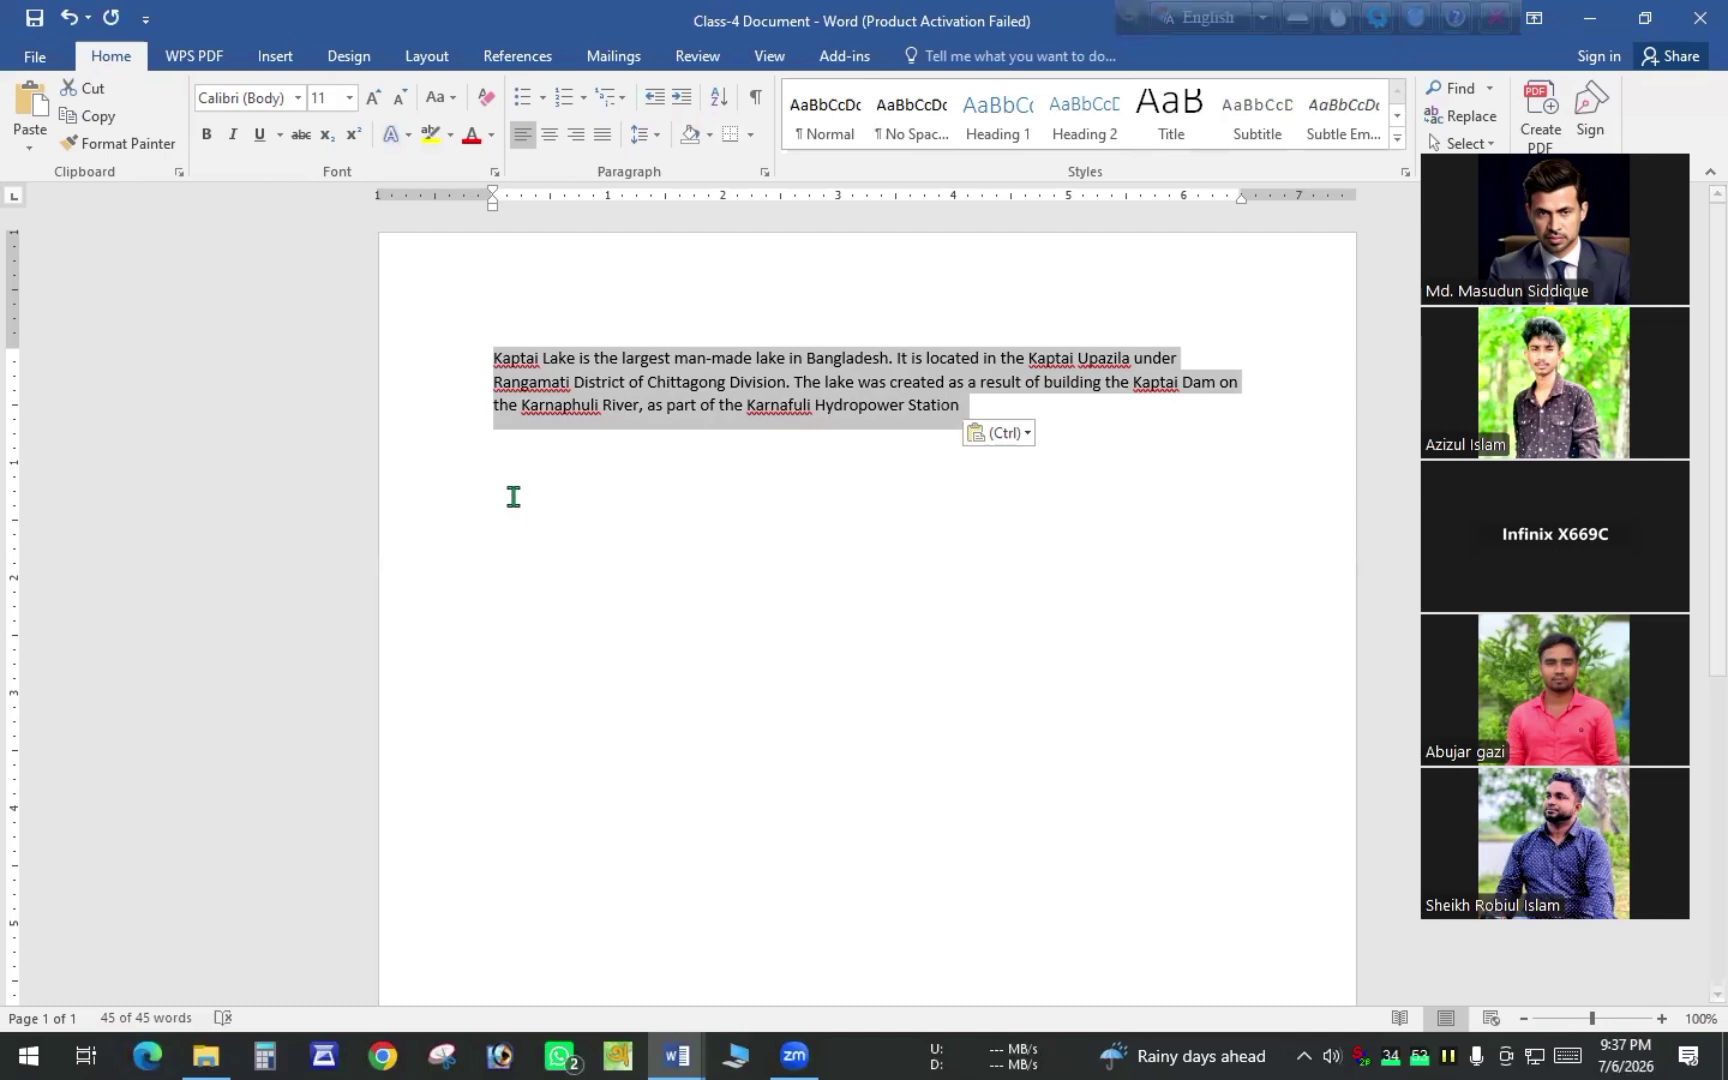
pyautogui.hotkey('ctrl', ']')
pyautogui.hotkey('ctrl', ']')
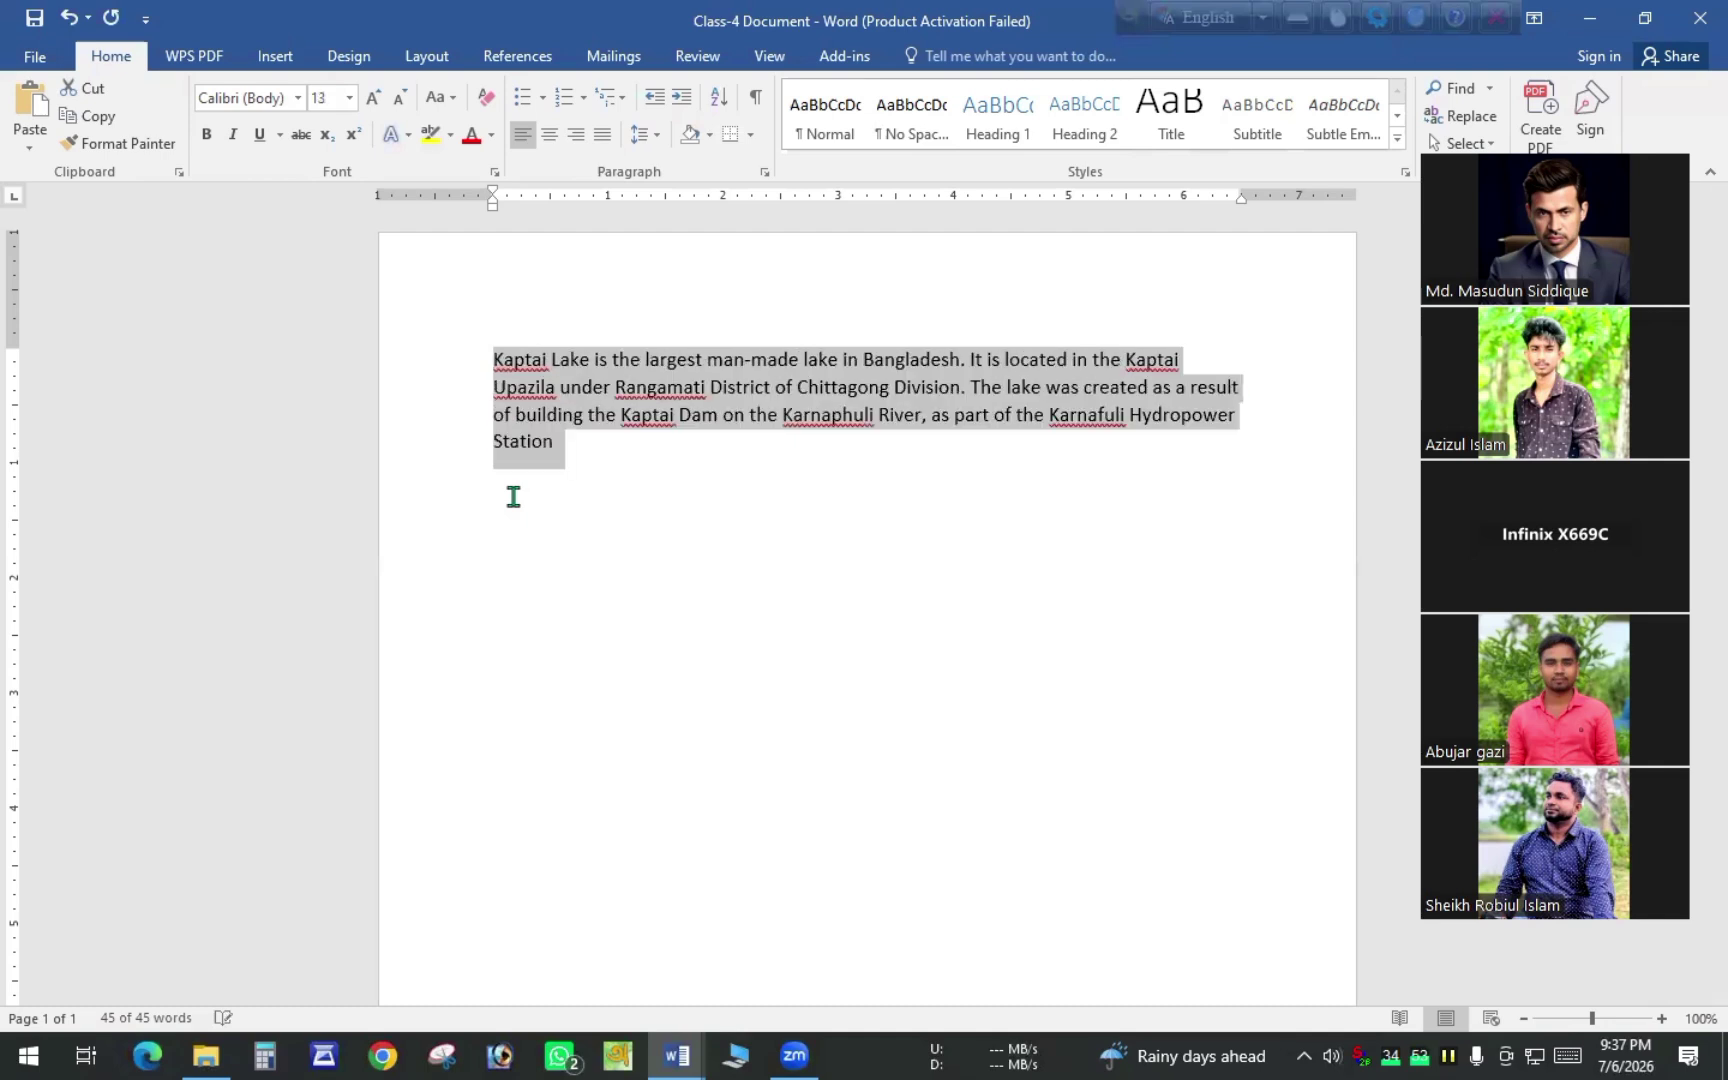
pyautogui.hotkey('ctrl', ']')
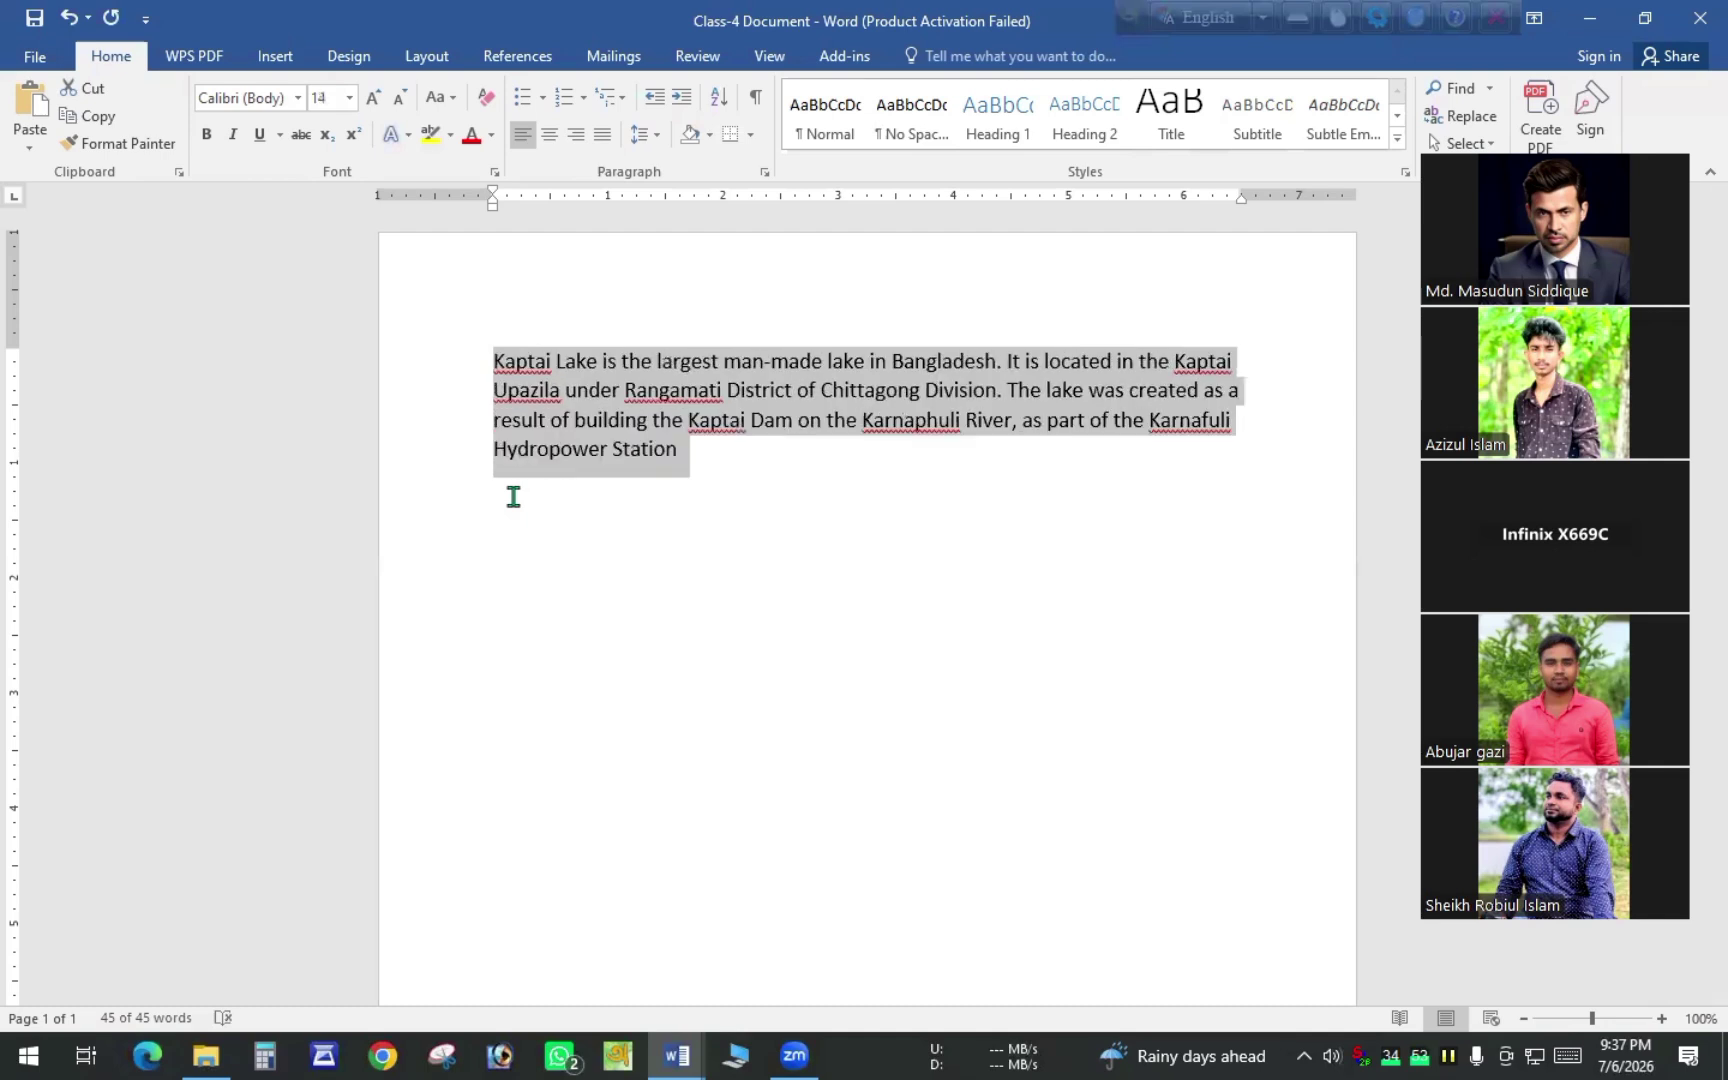
pyautogui.hotkey('ctrl', ']')
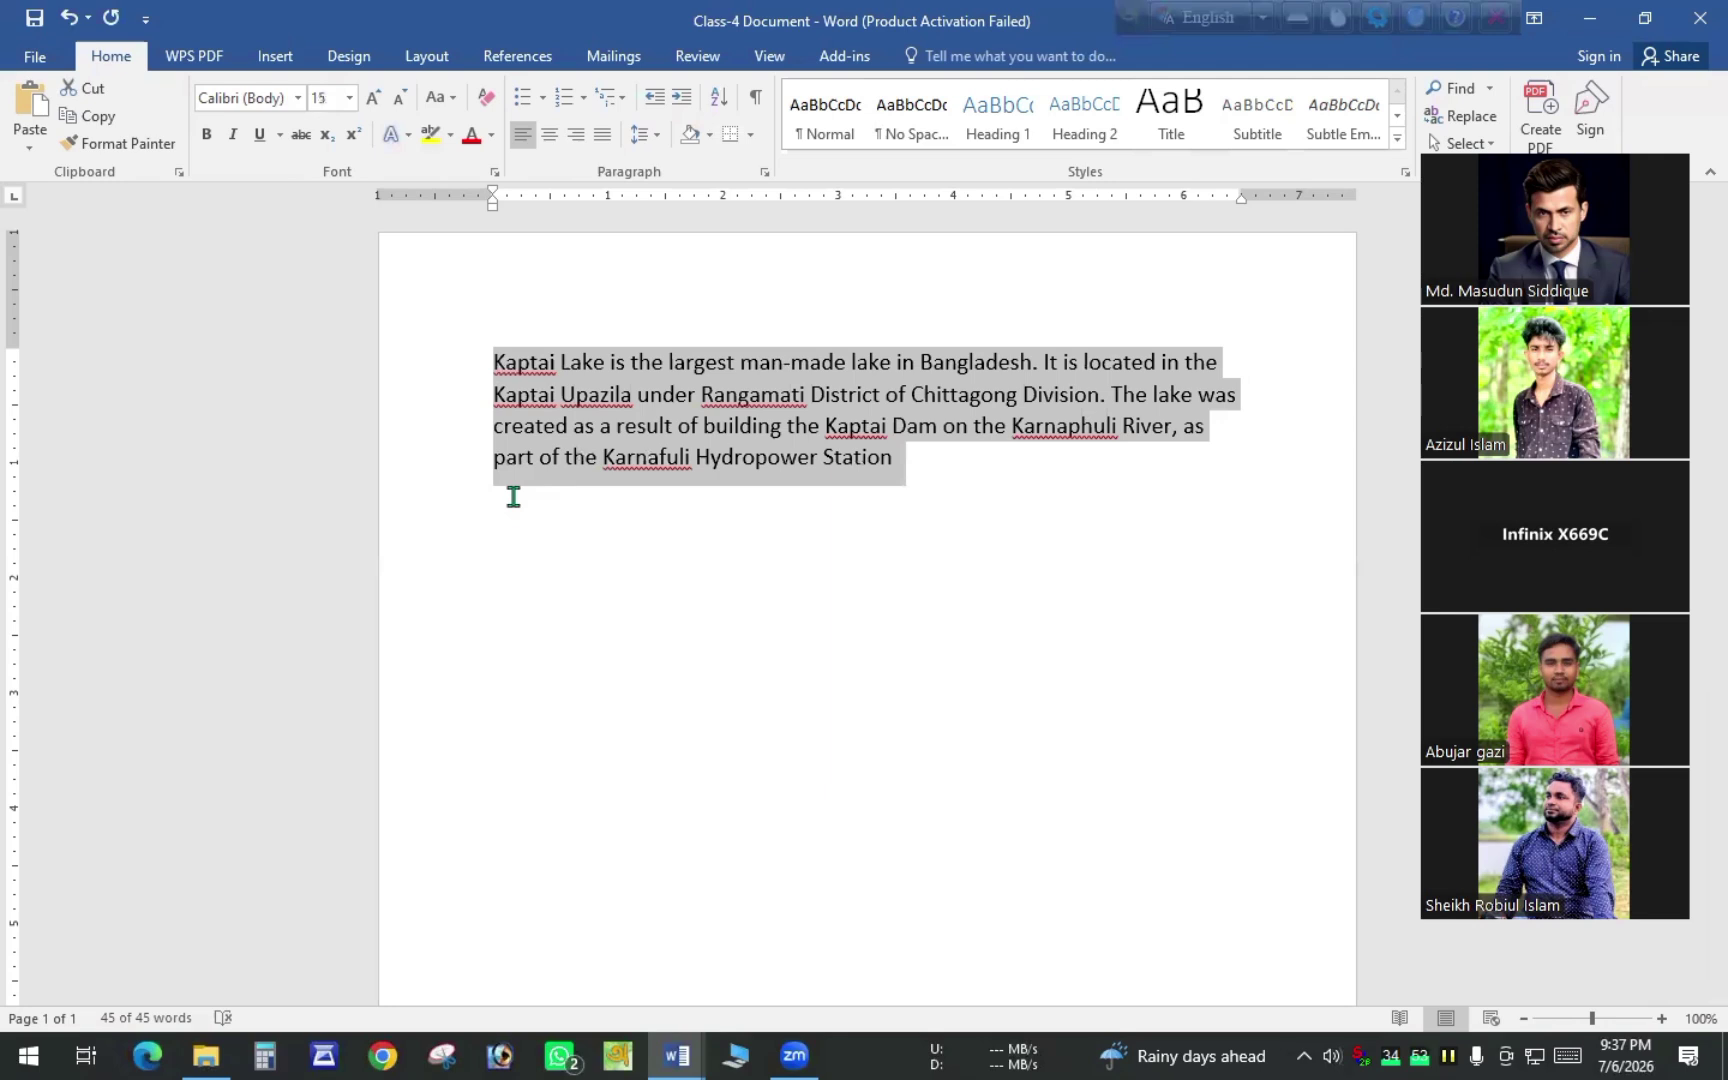
pyautogui.hotkey('ctrl', ']')
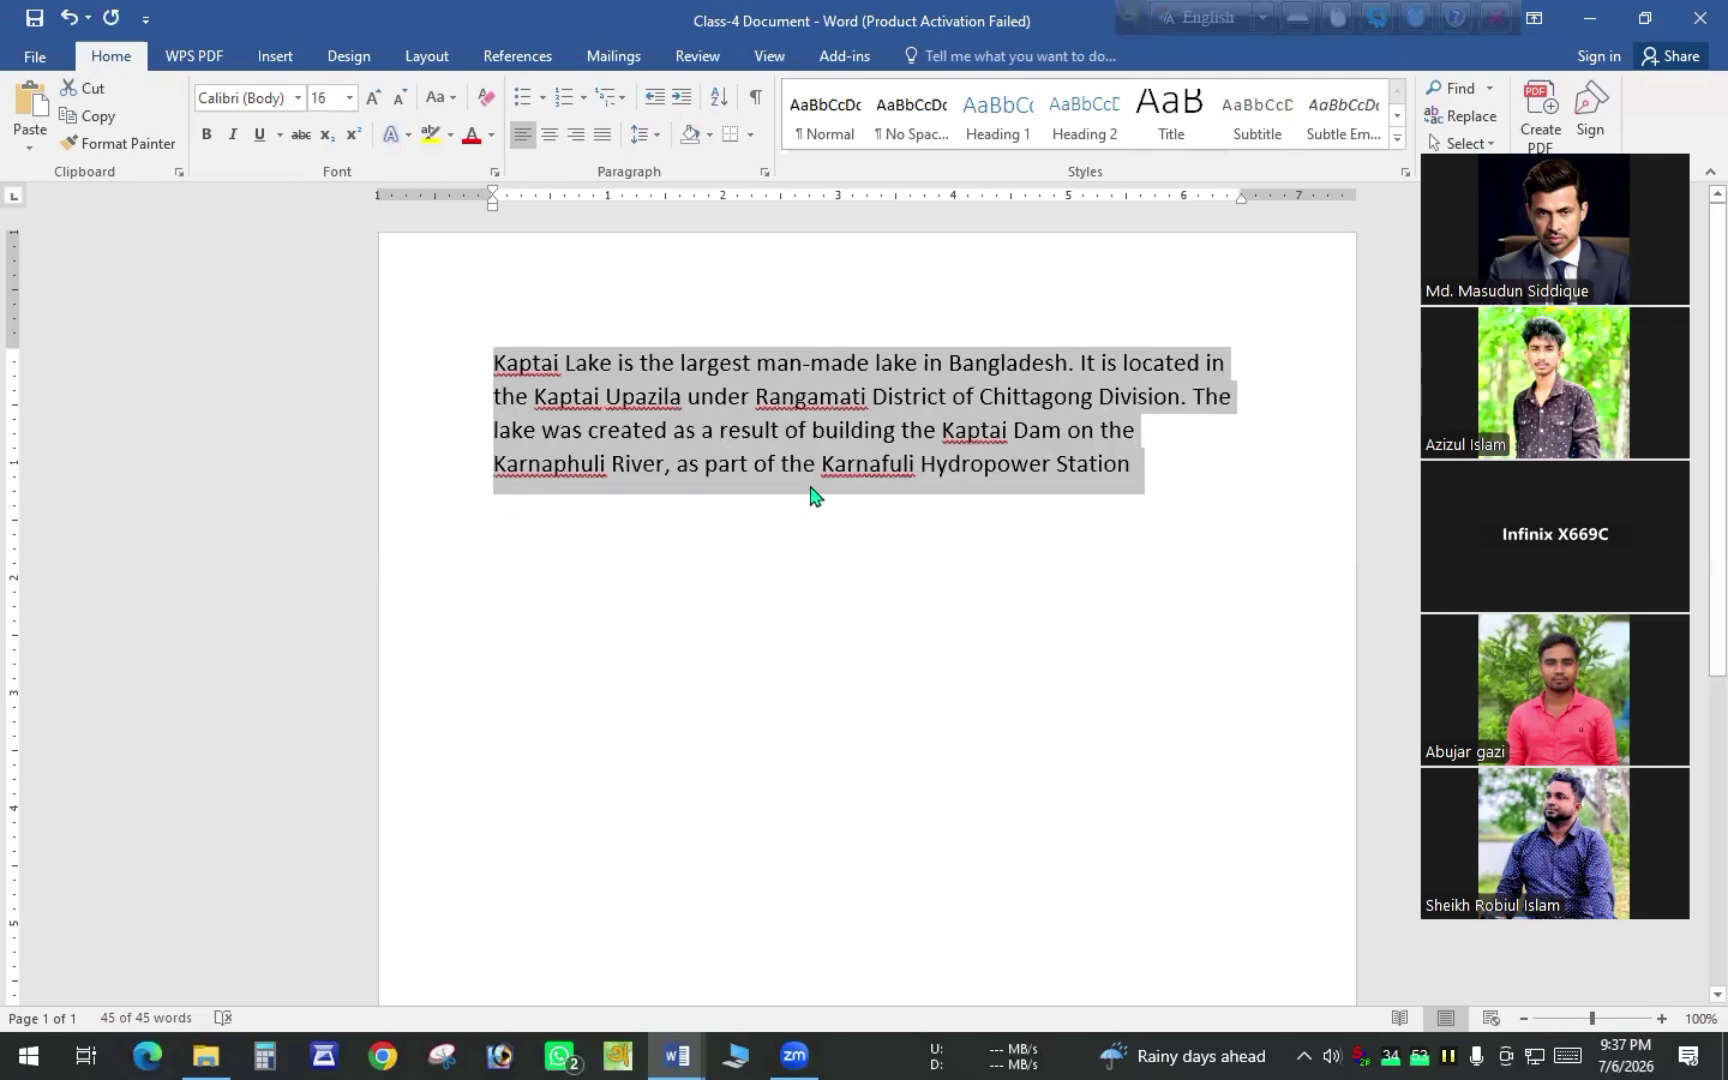
pyautogui.click(1139, 472)
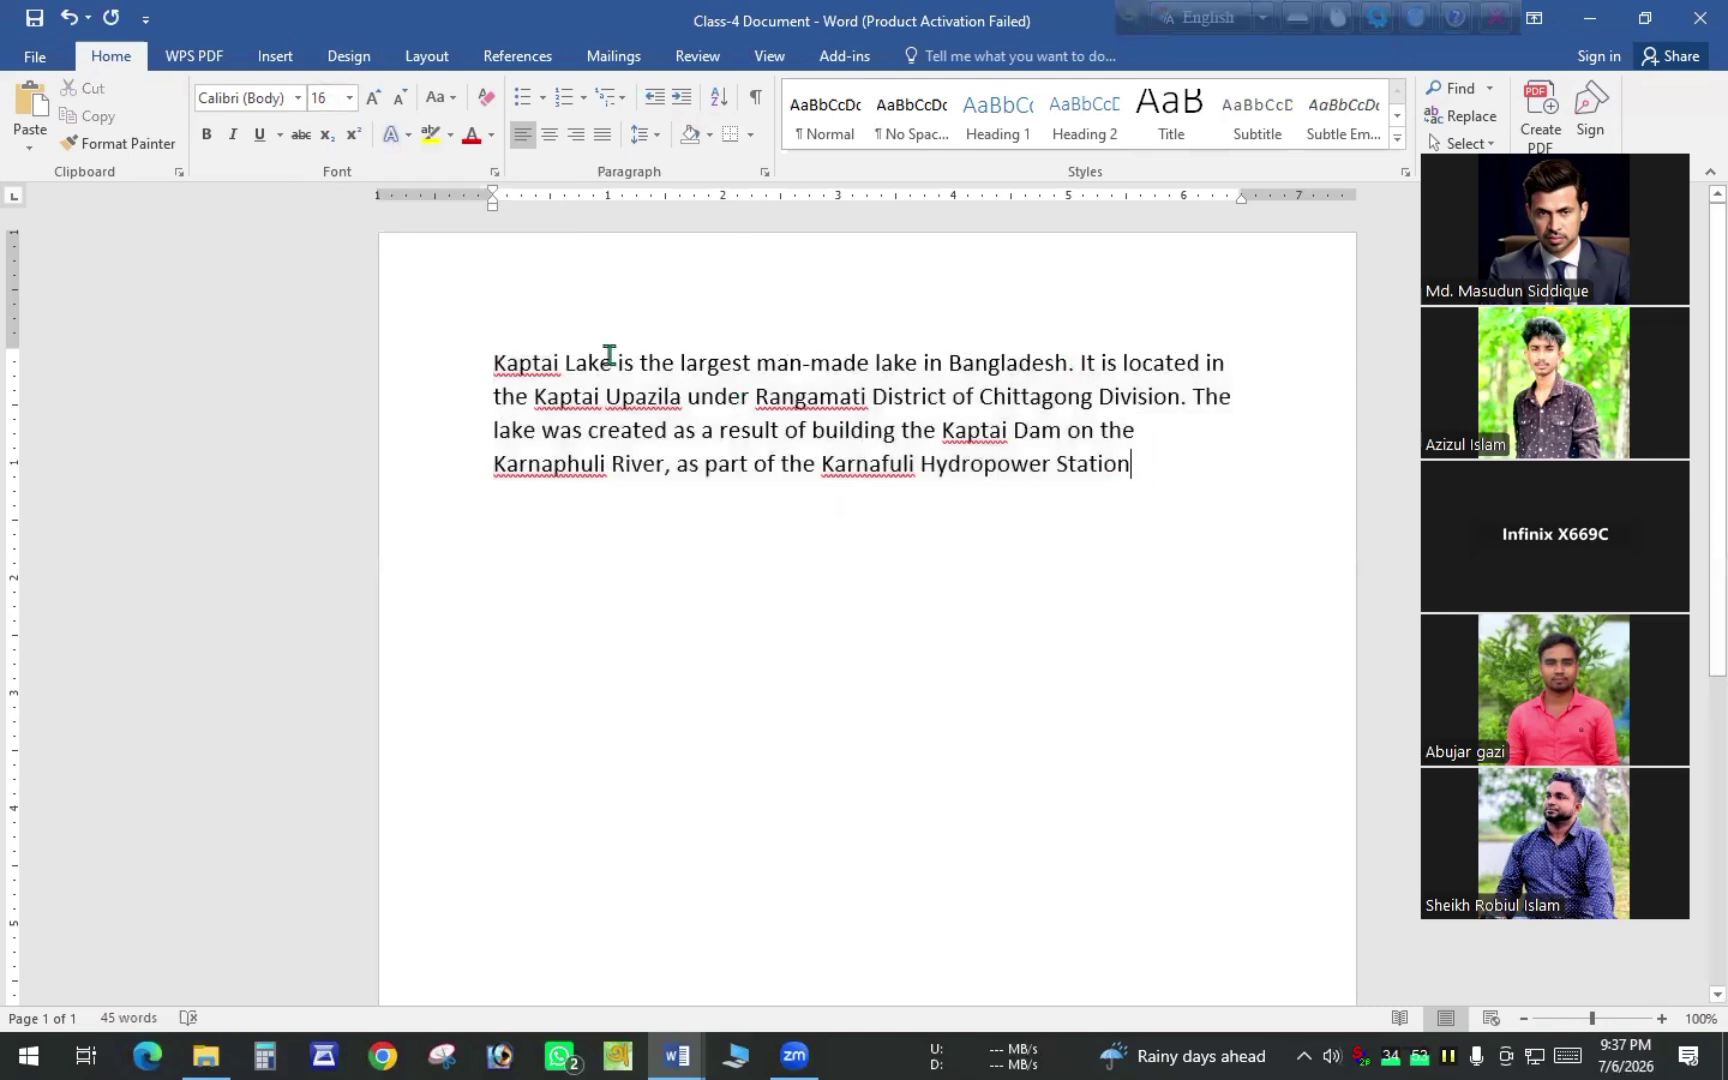
# Select the first sentence, ending with "Bangladesh.", and open the Change Case options
pyautogui.click(493, 364)
pyautogui.keyDown('shift'); pyautogui.click(1073, 364); pyautogui.keyUp('shift')
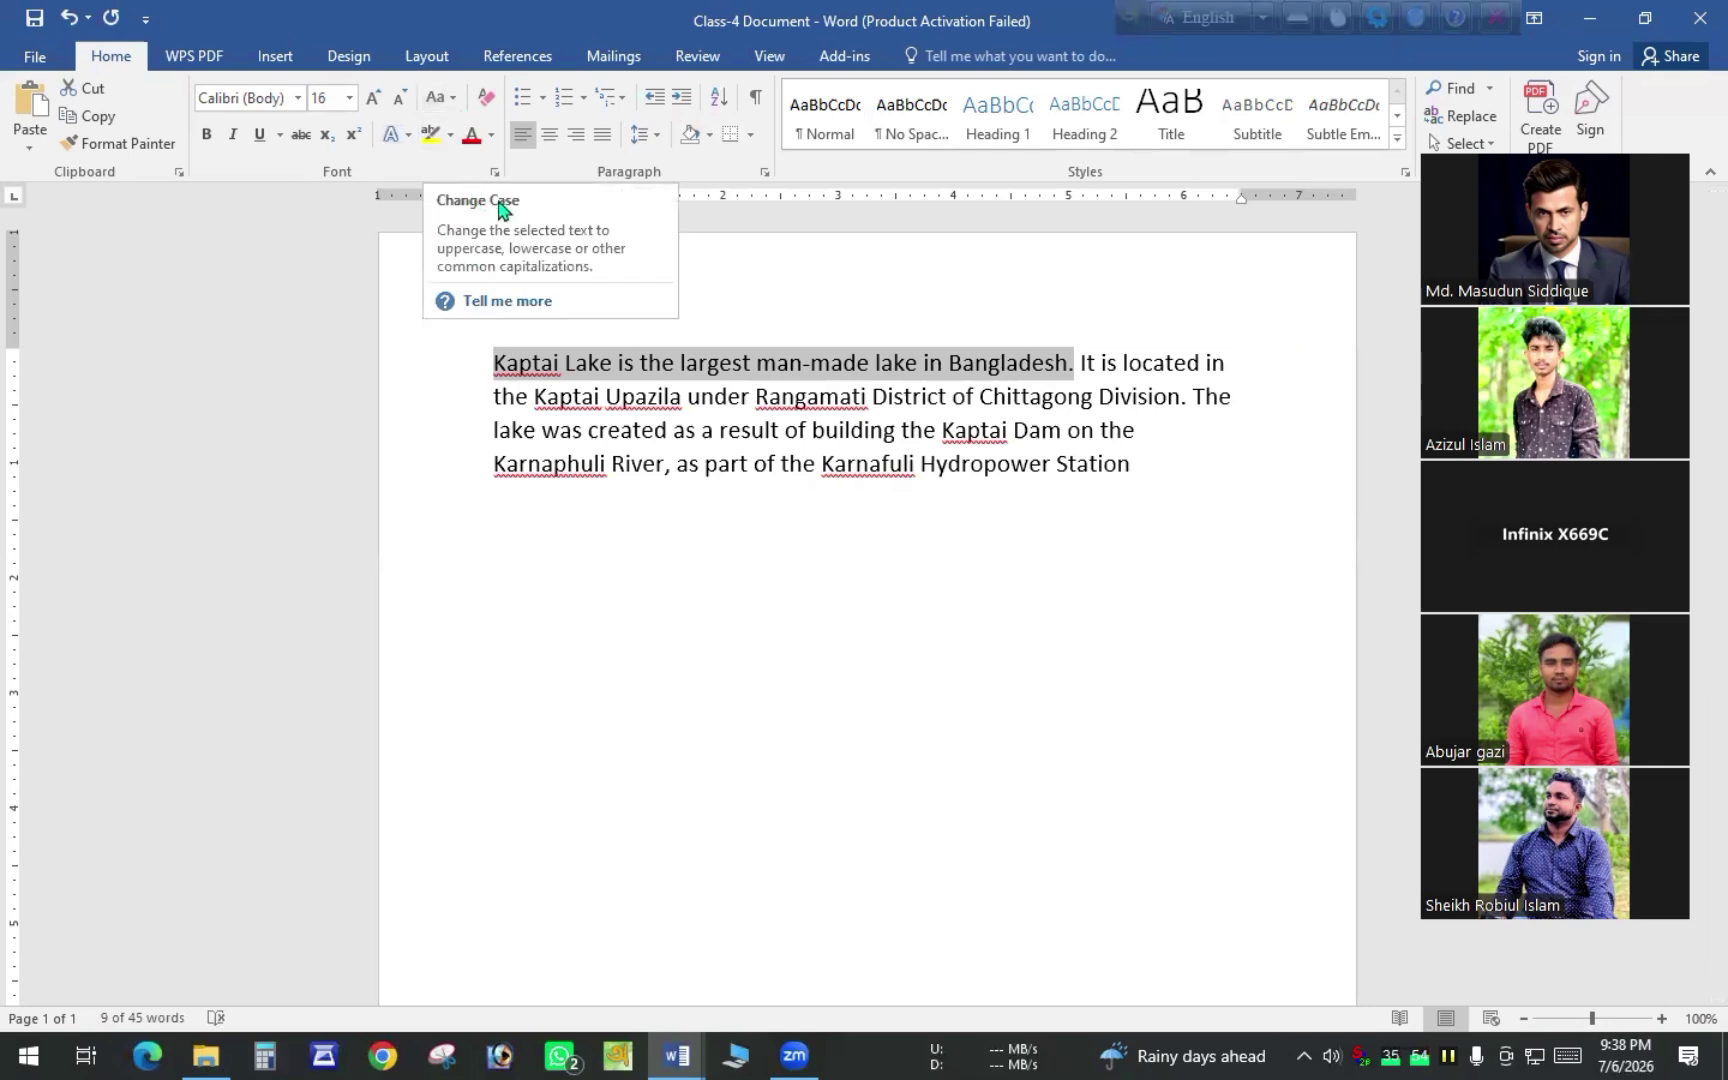
pyautogui.click(453, 99)
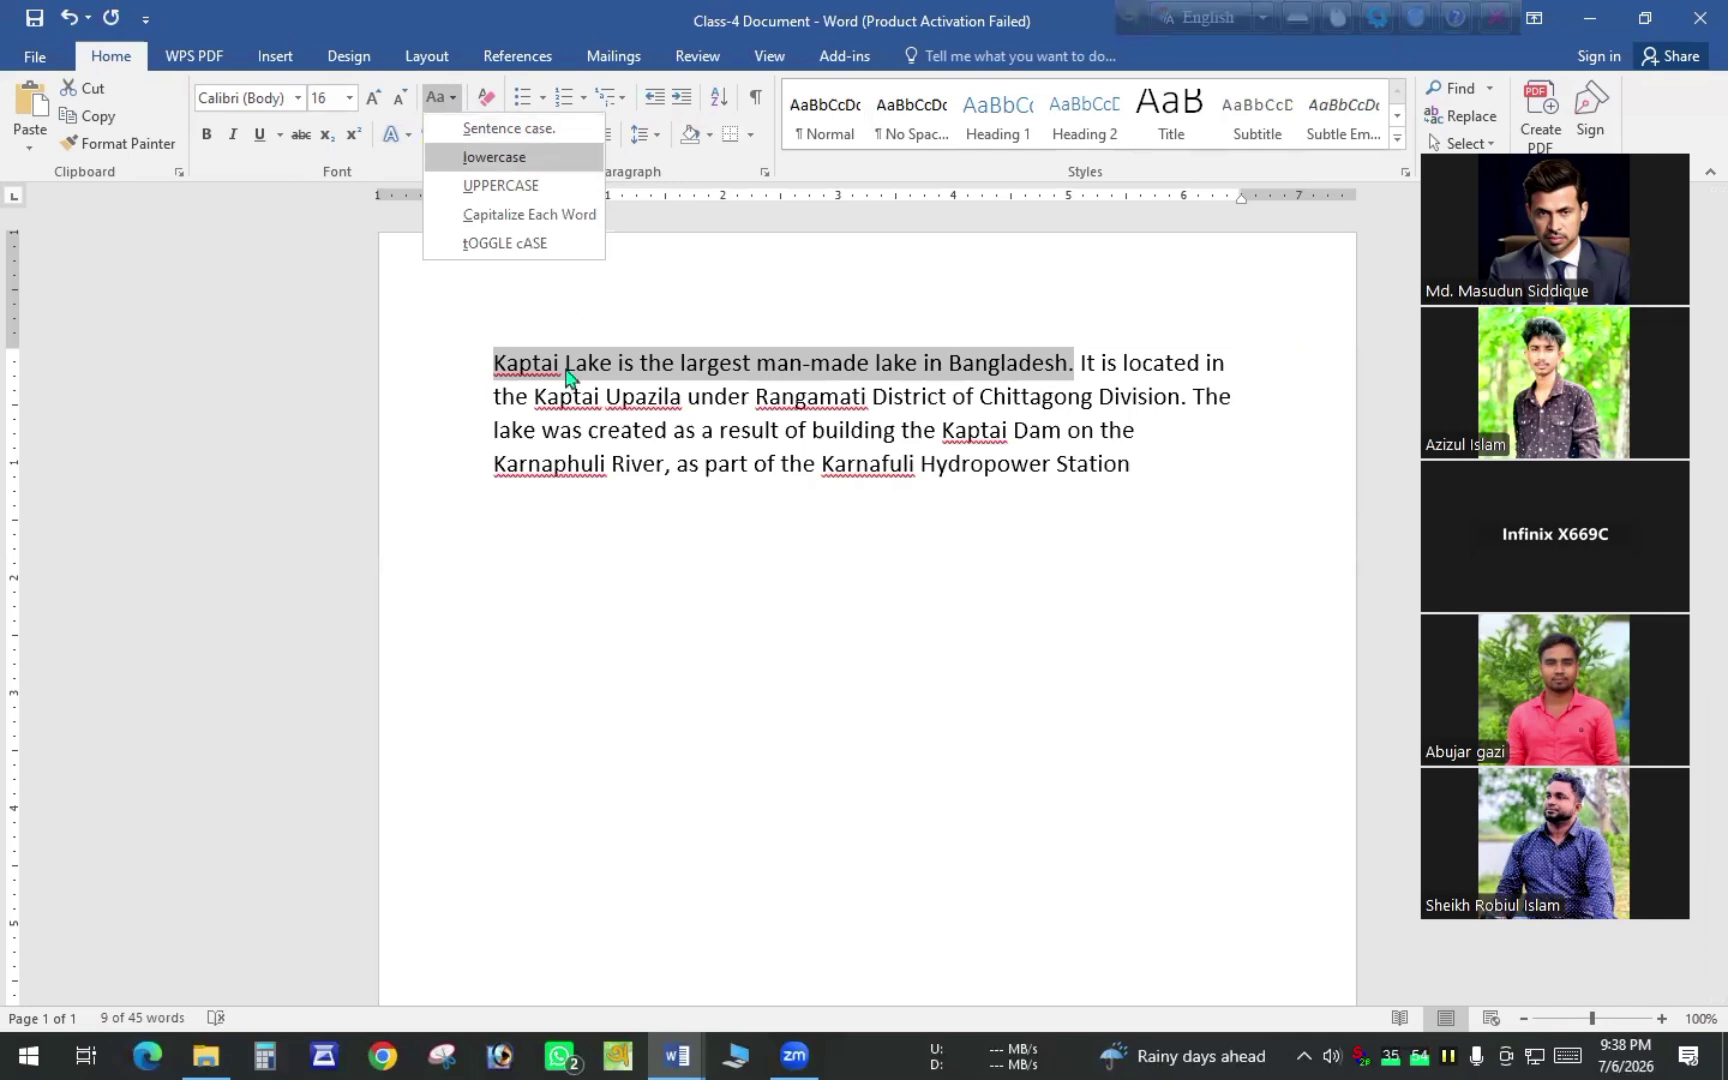
# Switch to the Class-4 topic list, highlight its Sentence Case entry, and return to Class-4 Document
pyautogui.moveTo(677, 1050)
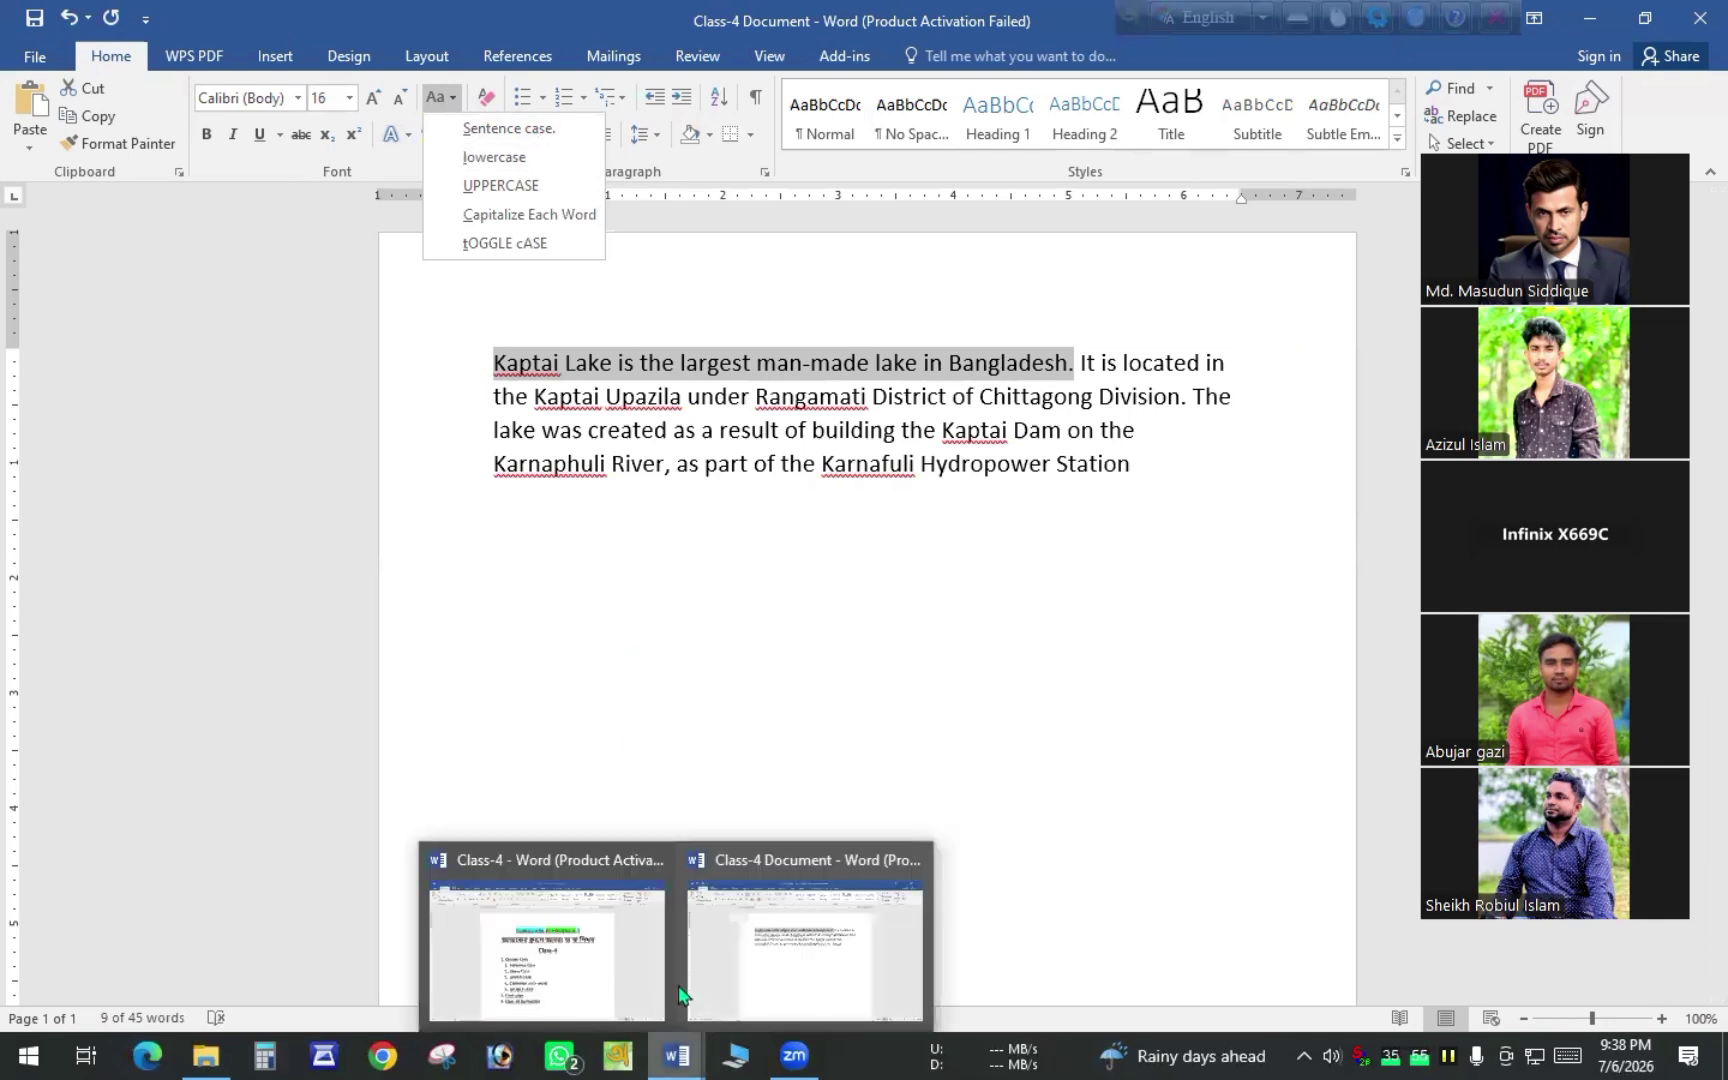
pyautogui.click(617, 945)
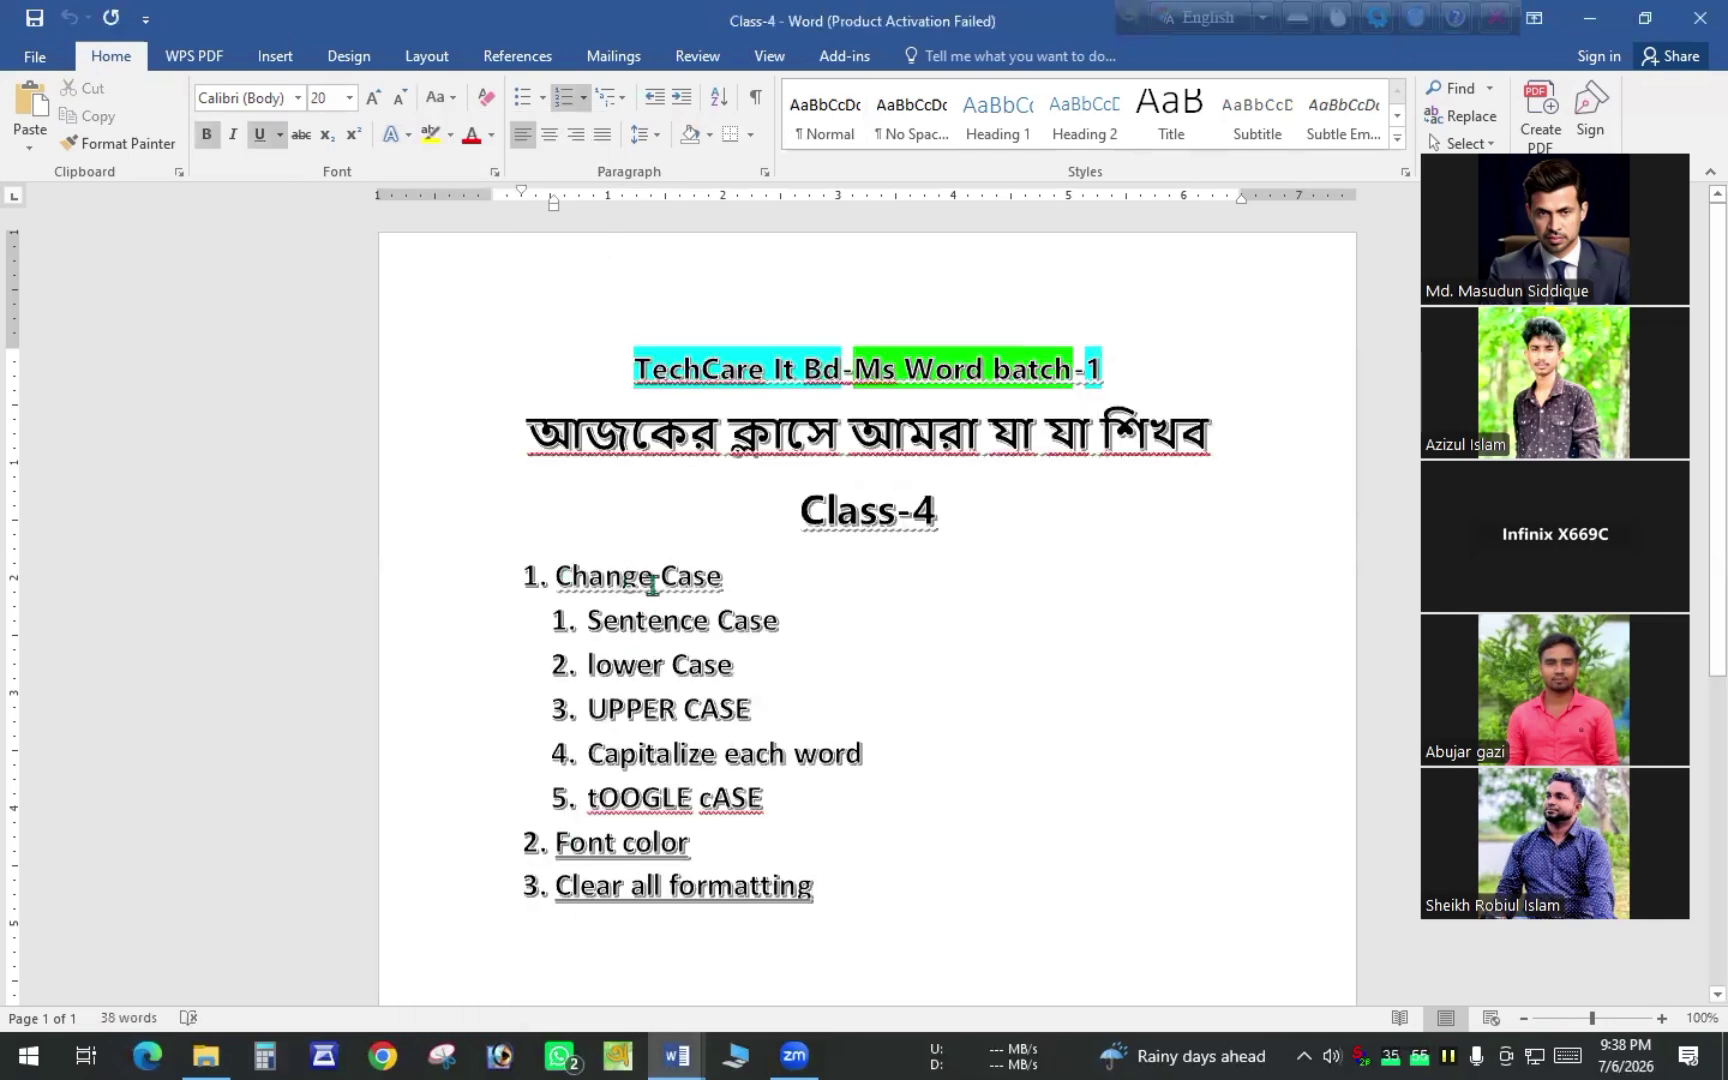
pyautogui.moveTo(588, 620); pyautogui.dragTo(779, 618)
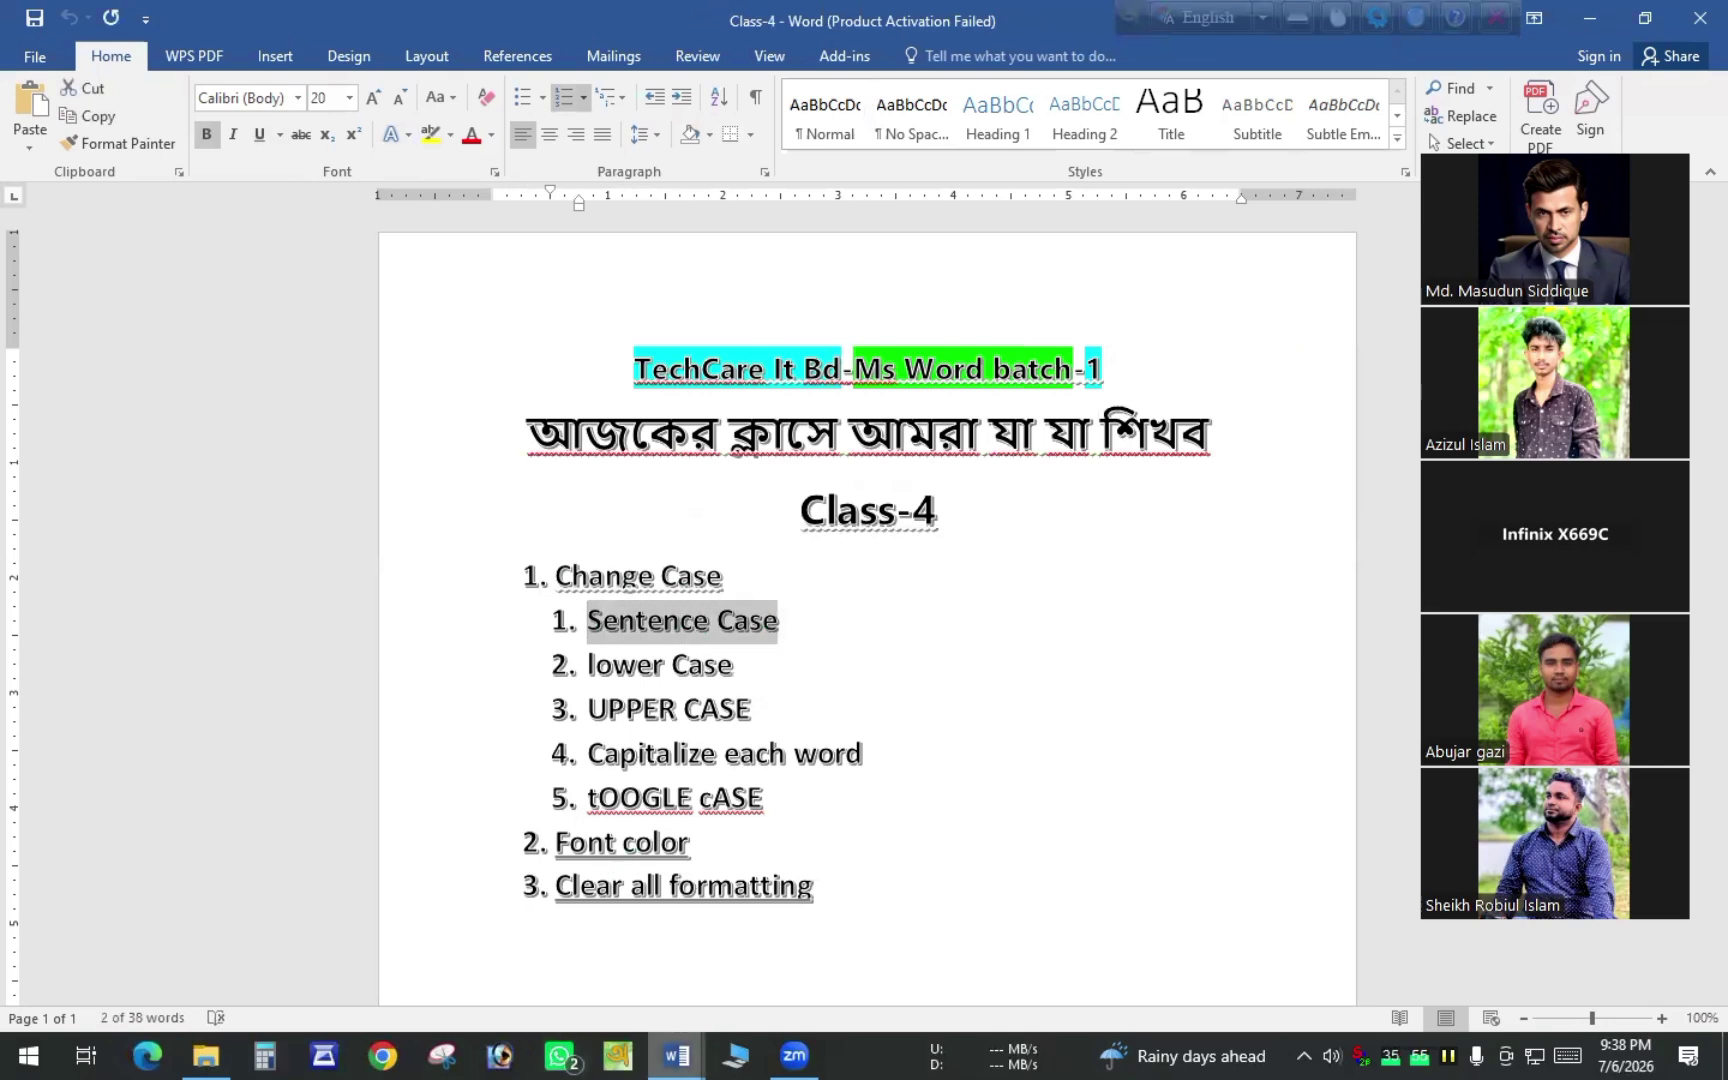
pyautogui.click(676, 1055)
pyautogui.click(805, 945)
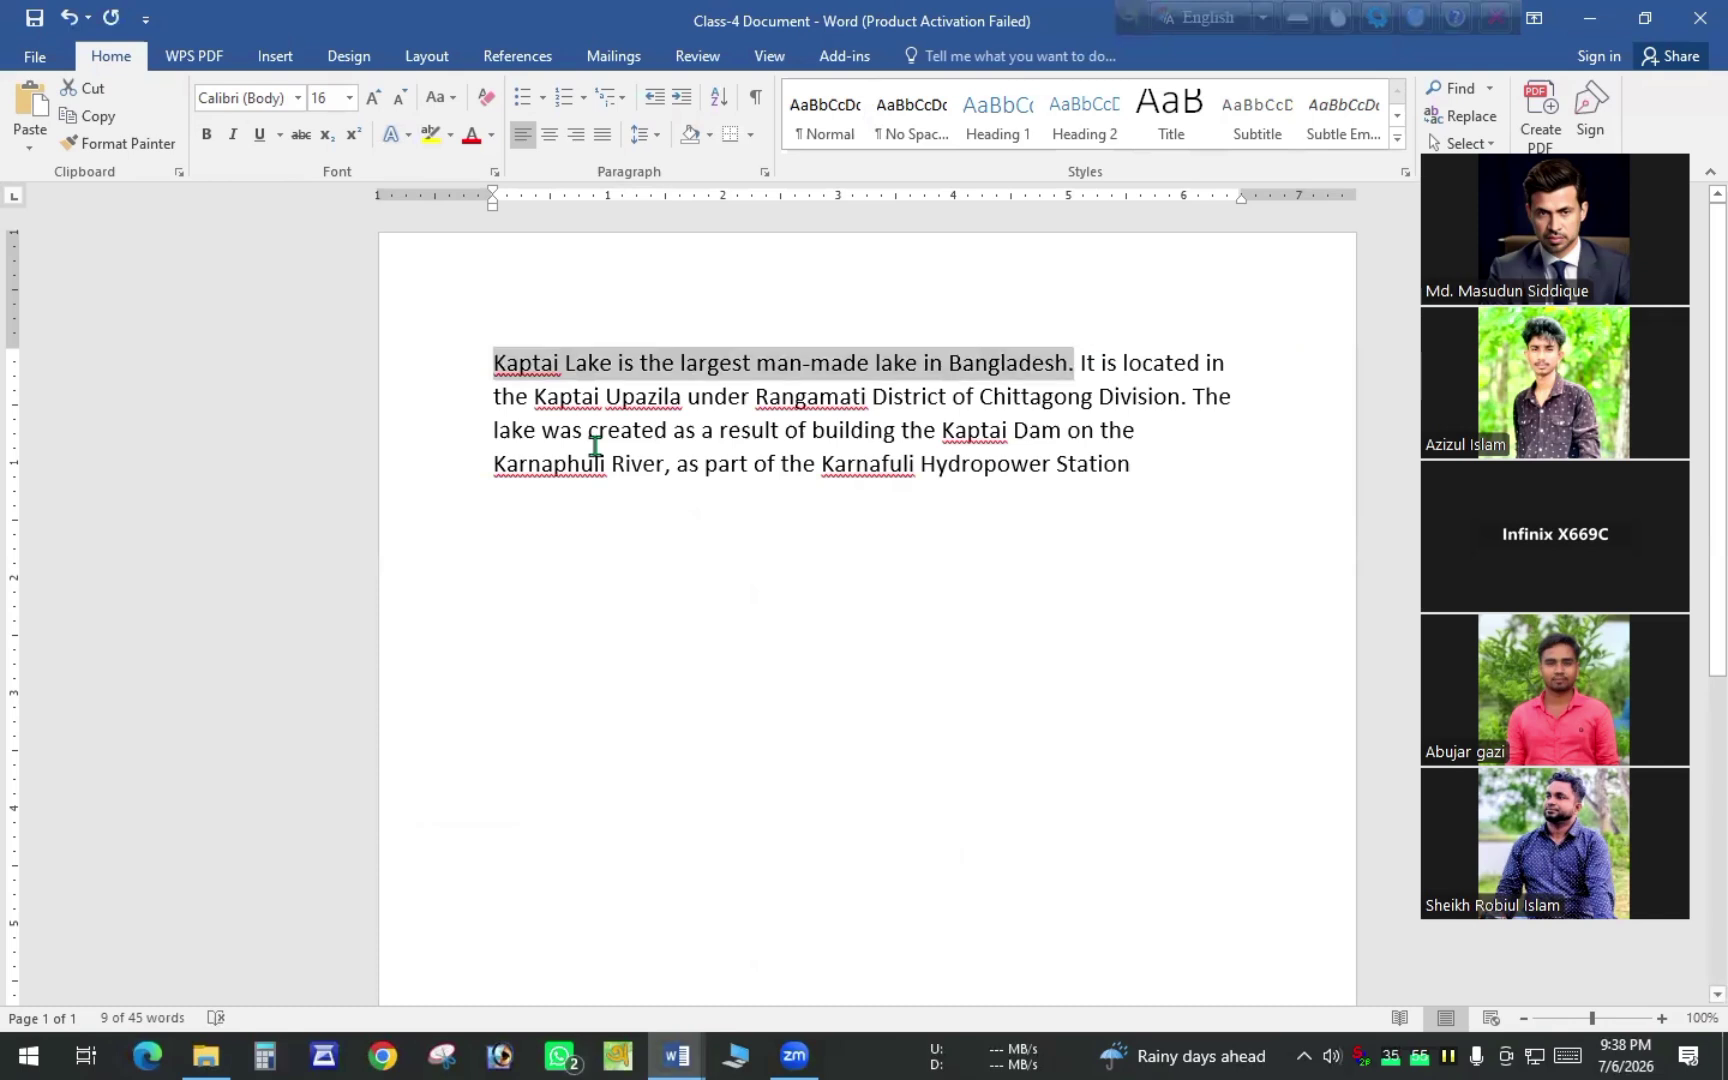
# Save the document and apply Sentence case to the selected first sentence
pyautogui.hotkey('ctrl', 's')
pyautogui.click(451, 99)
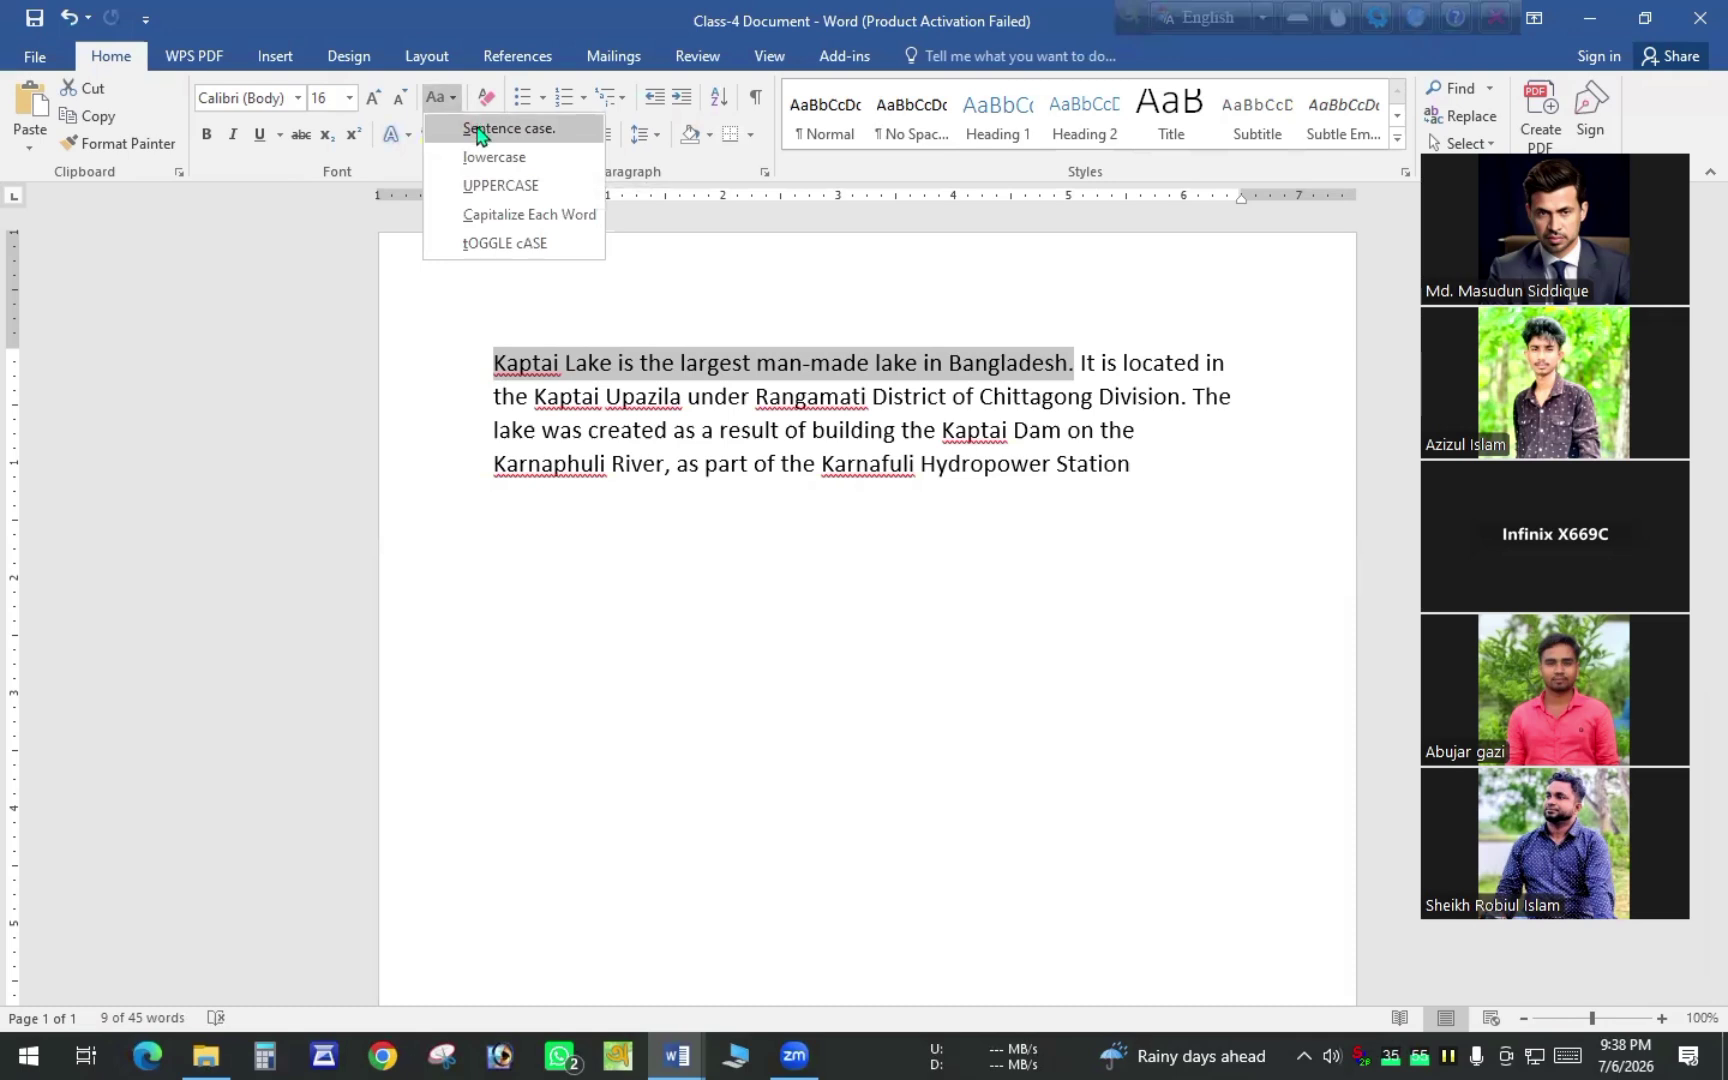
pyautogui.click(478, 131)
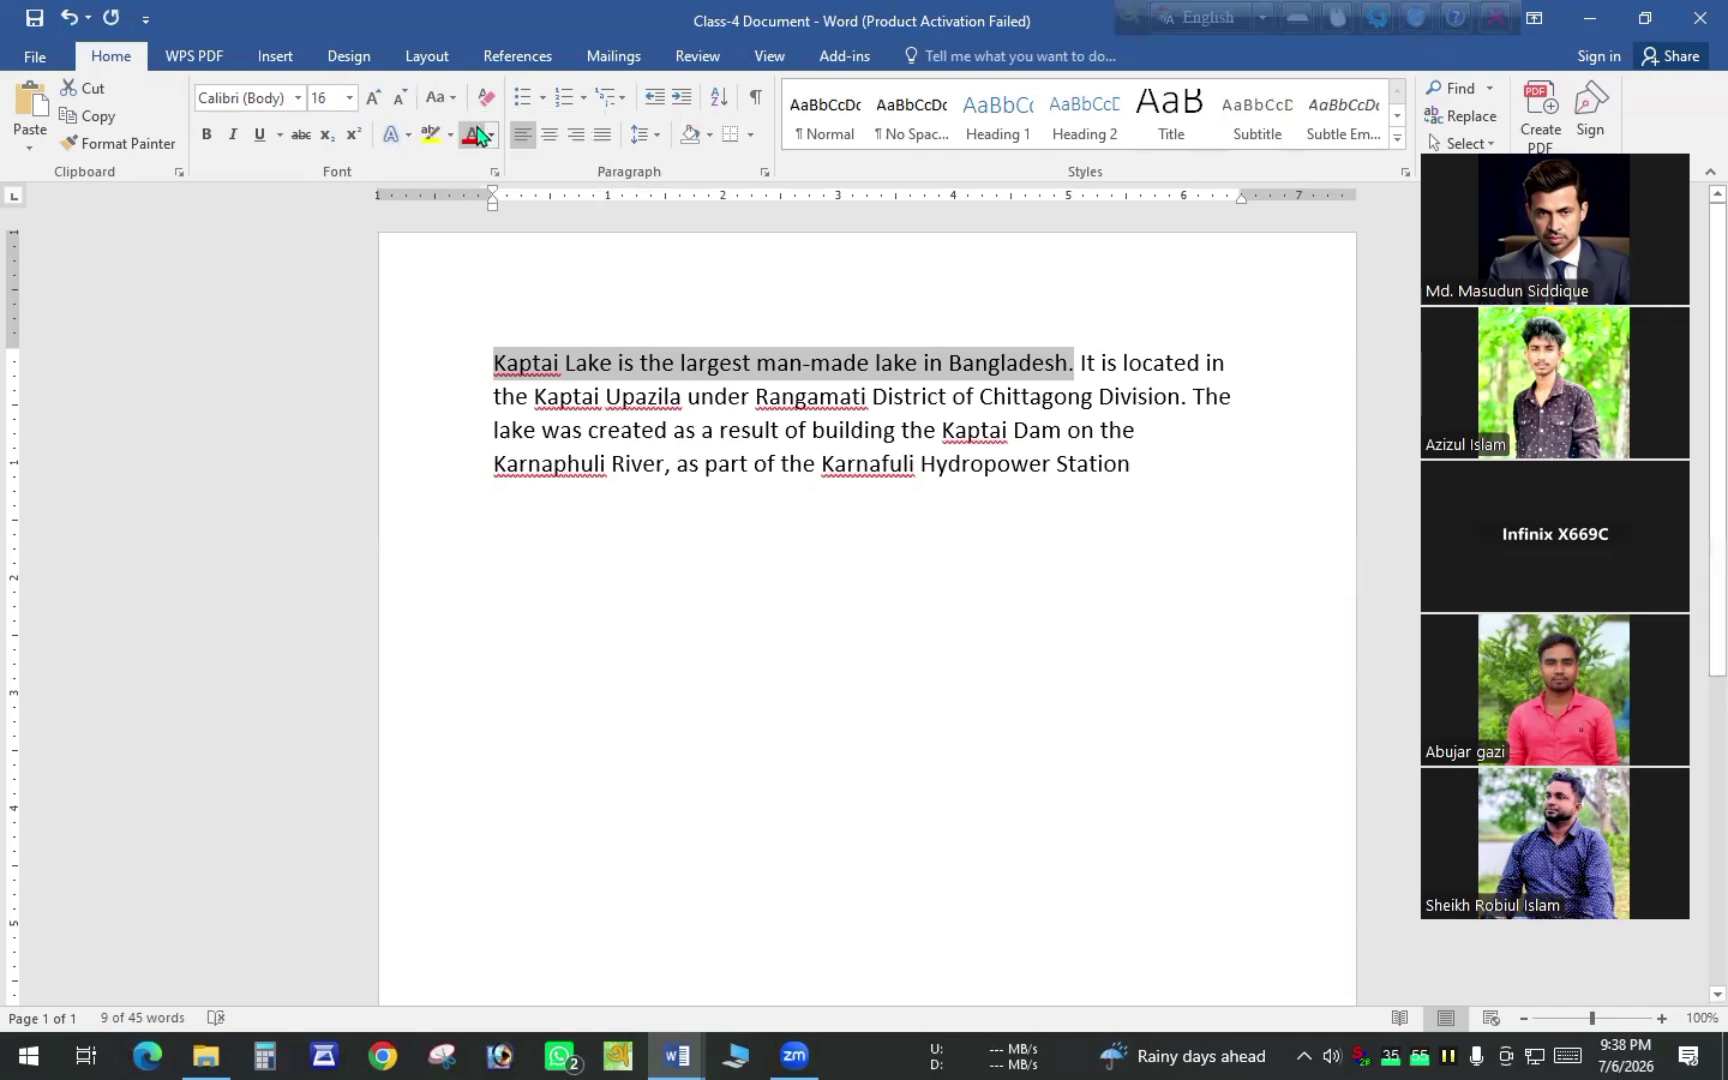
# Change the initial letters of the paragraph's three sentences to lowercase, giving "kaptai", "it" and "the"
pyautogui.click(510, 366)
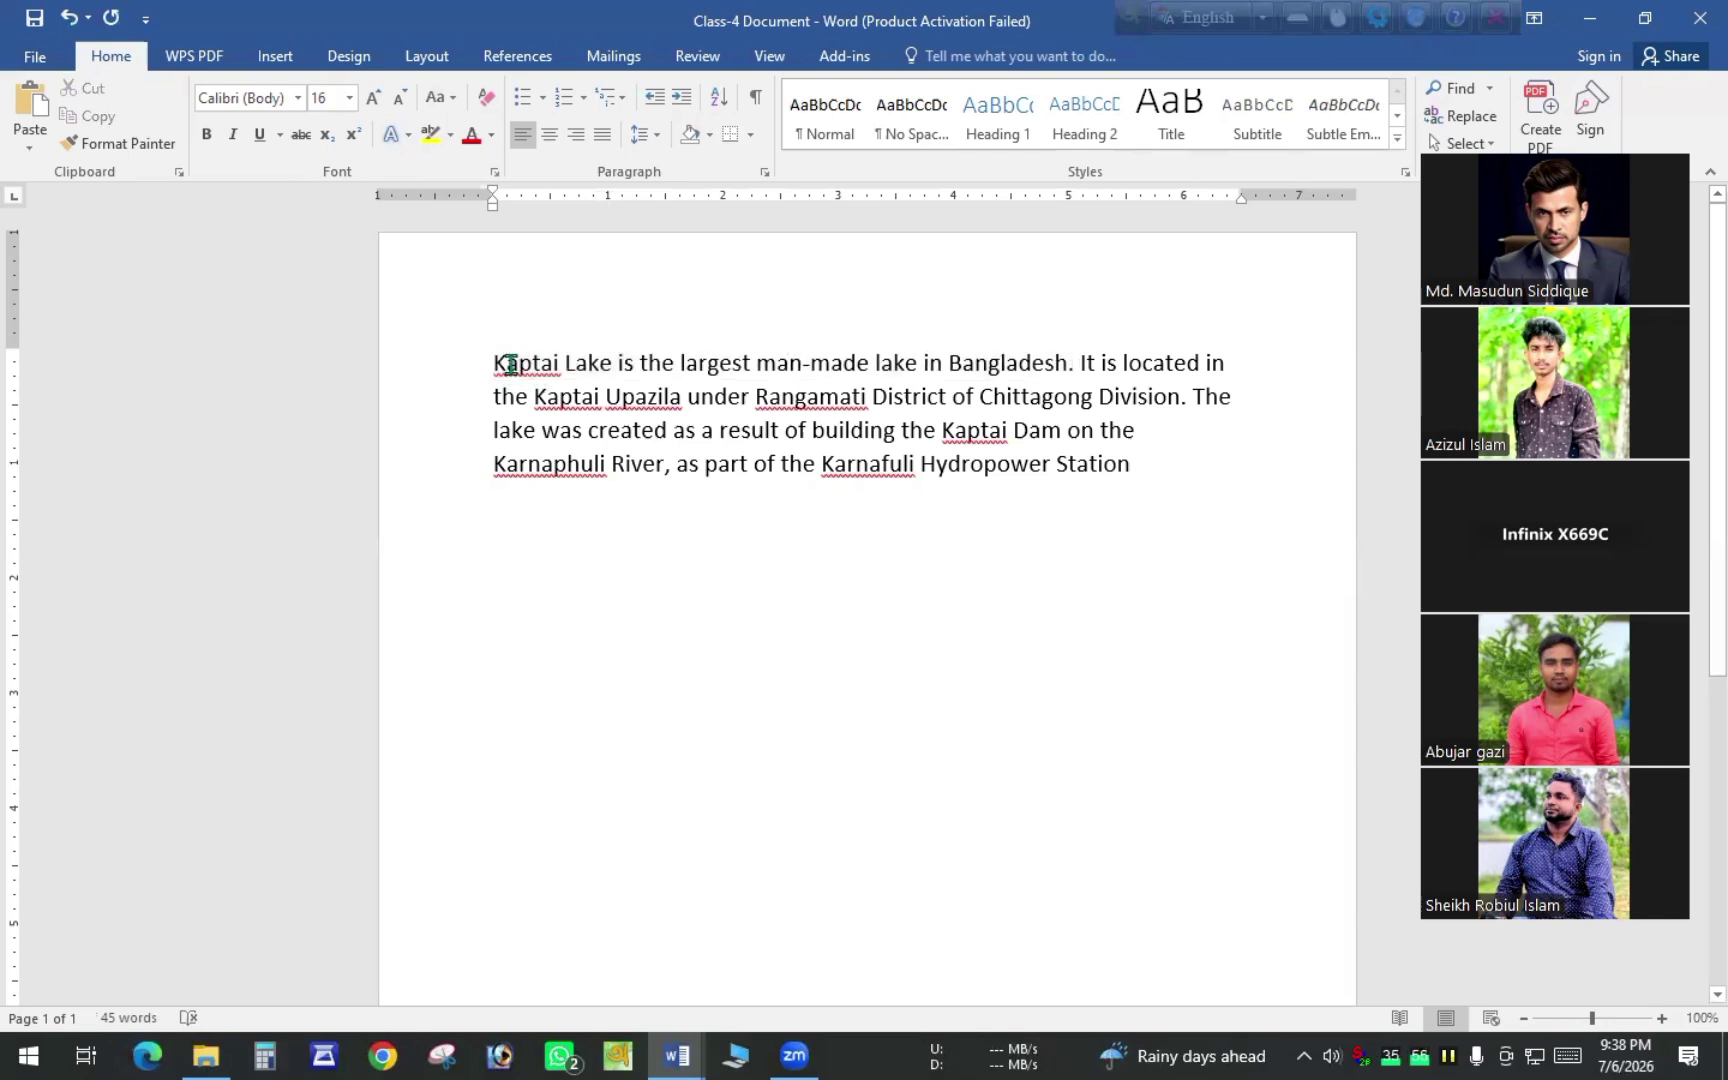
pyautogui.press('BackSpace')
pyautogui.write('k')
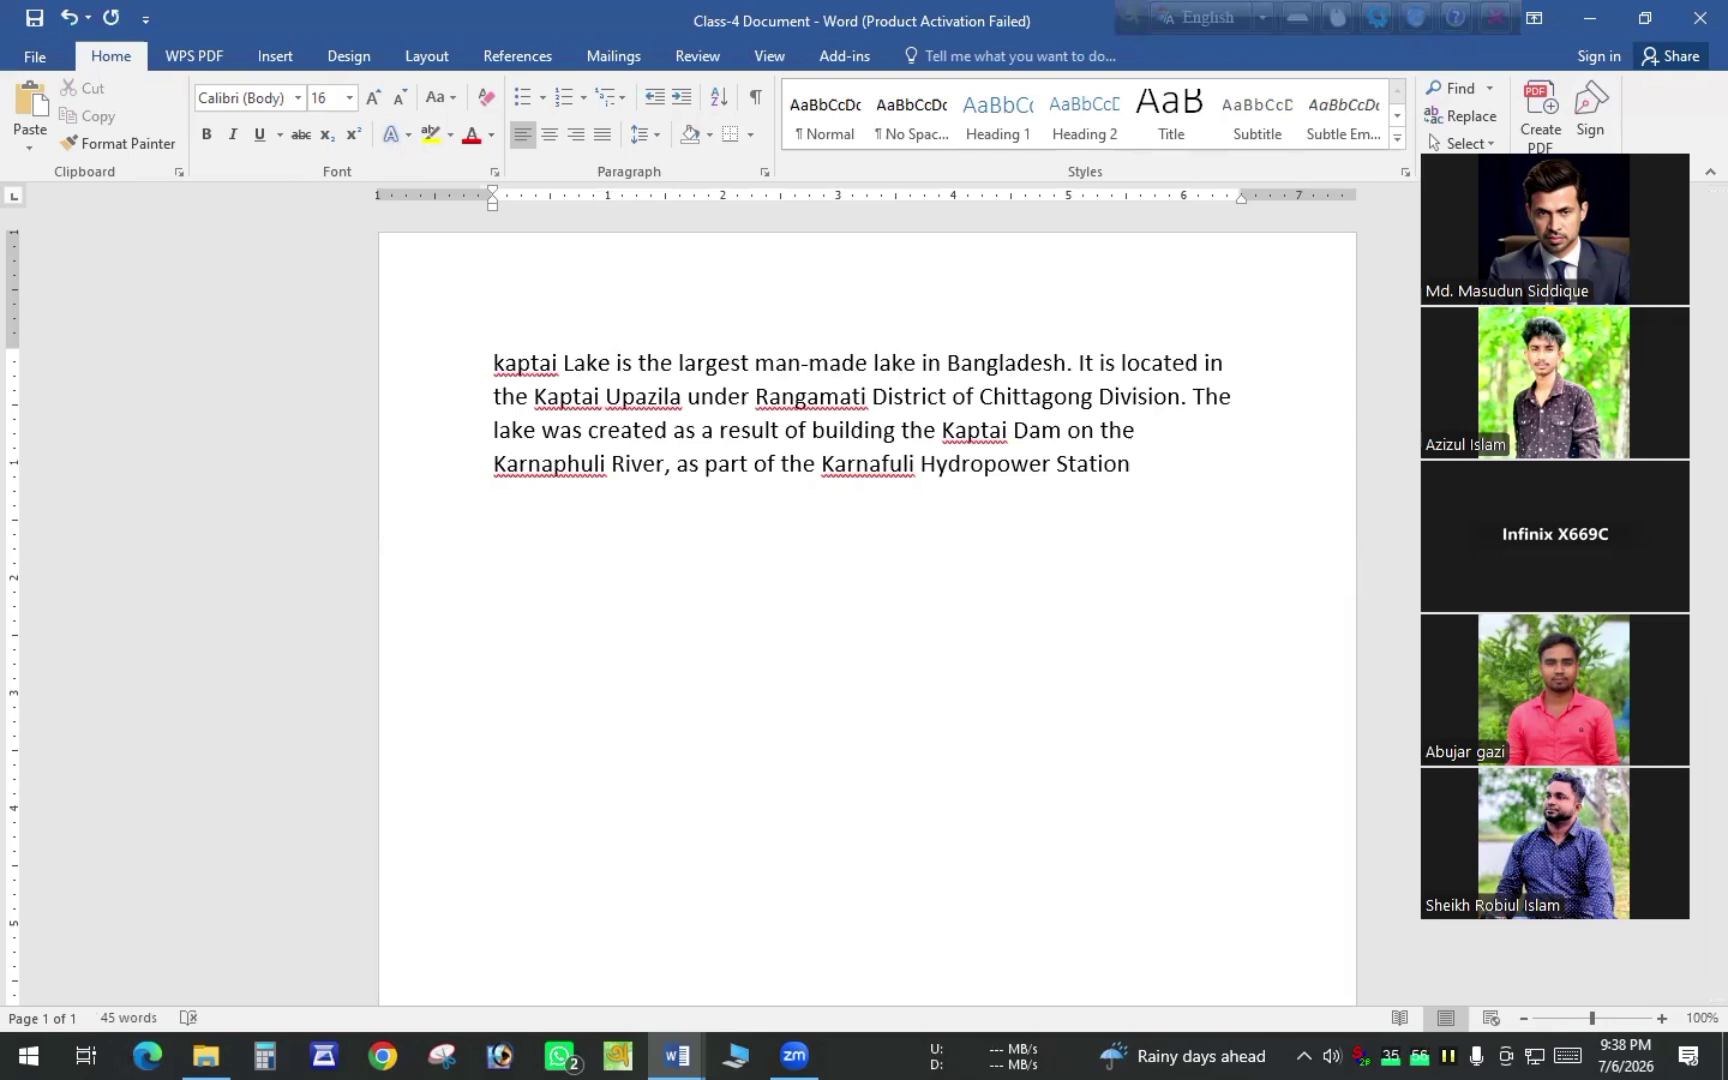
pyautogui.click(1086, 363)
pyautogui.press('BackSpace')
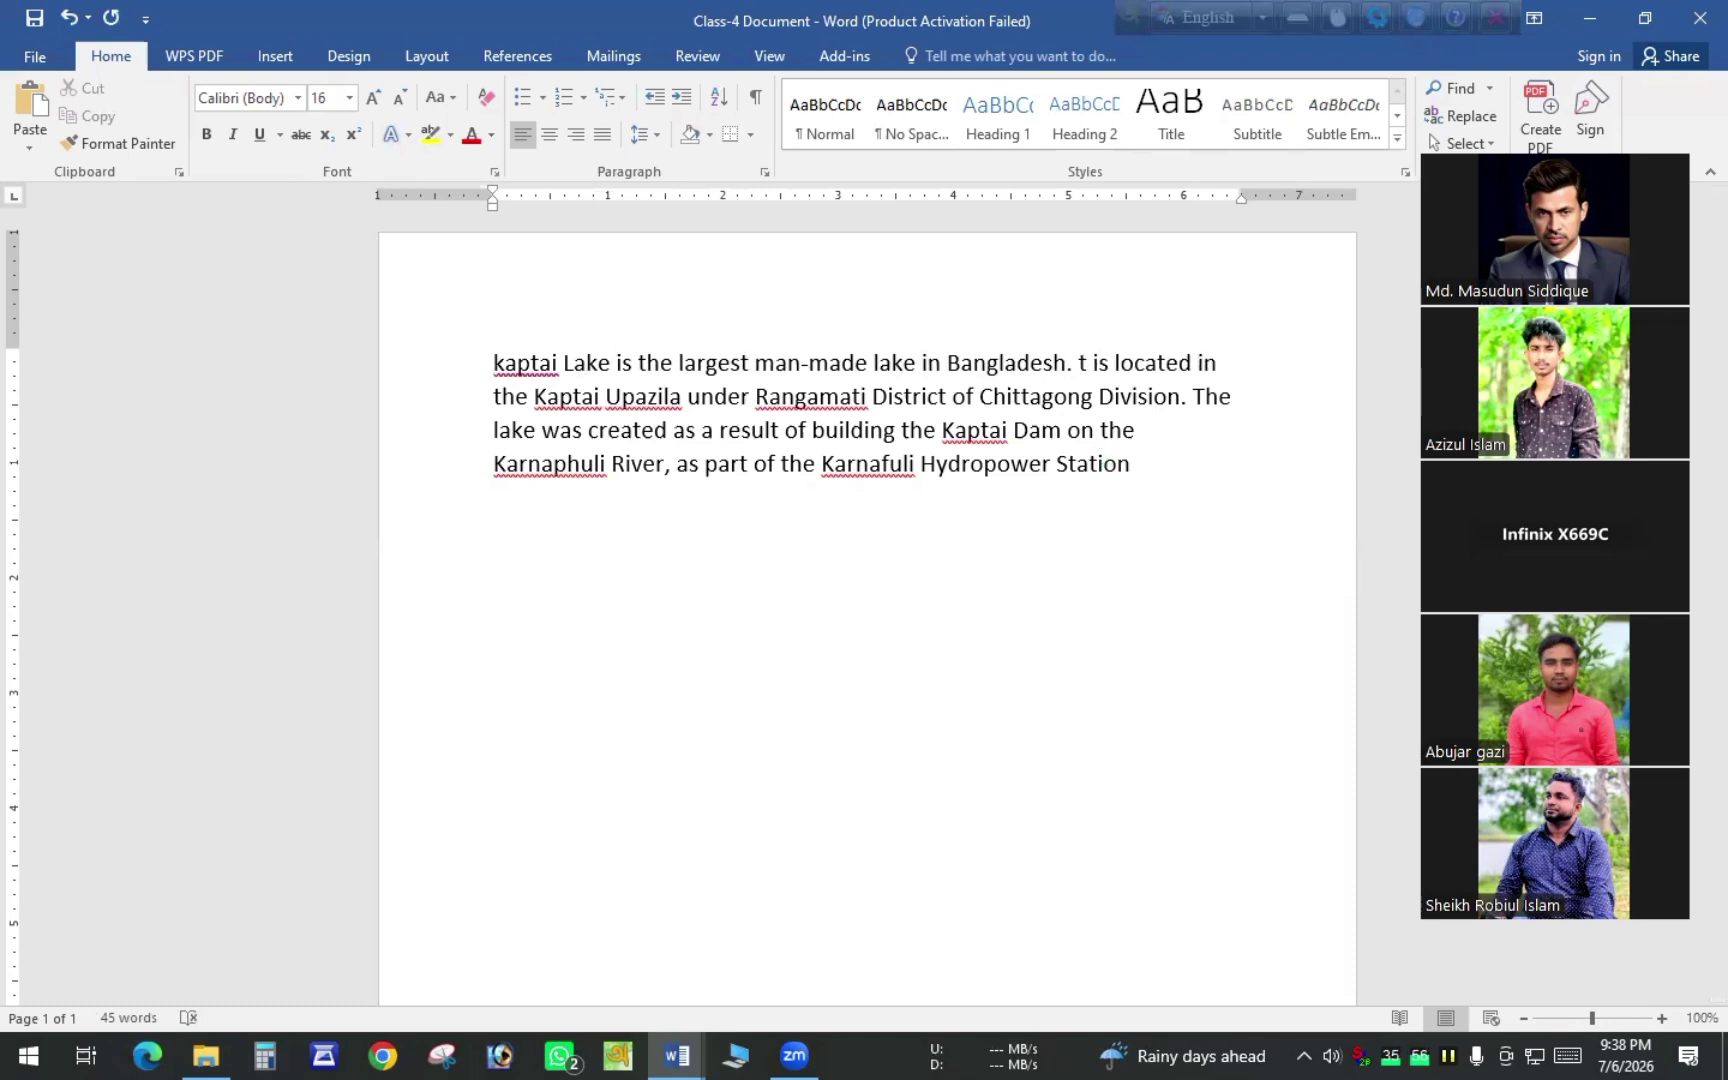
pyautogui.write('i')
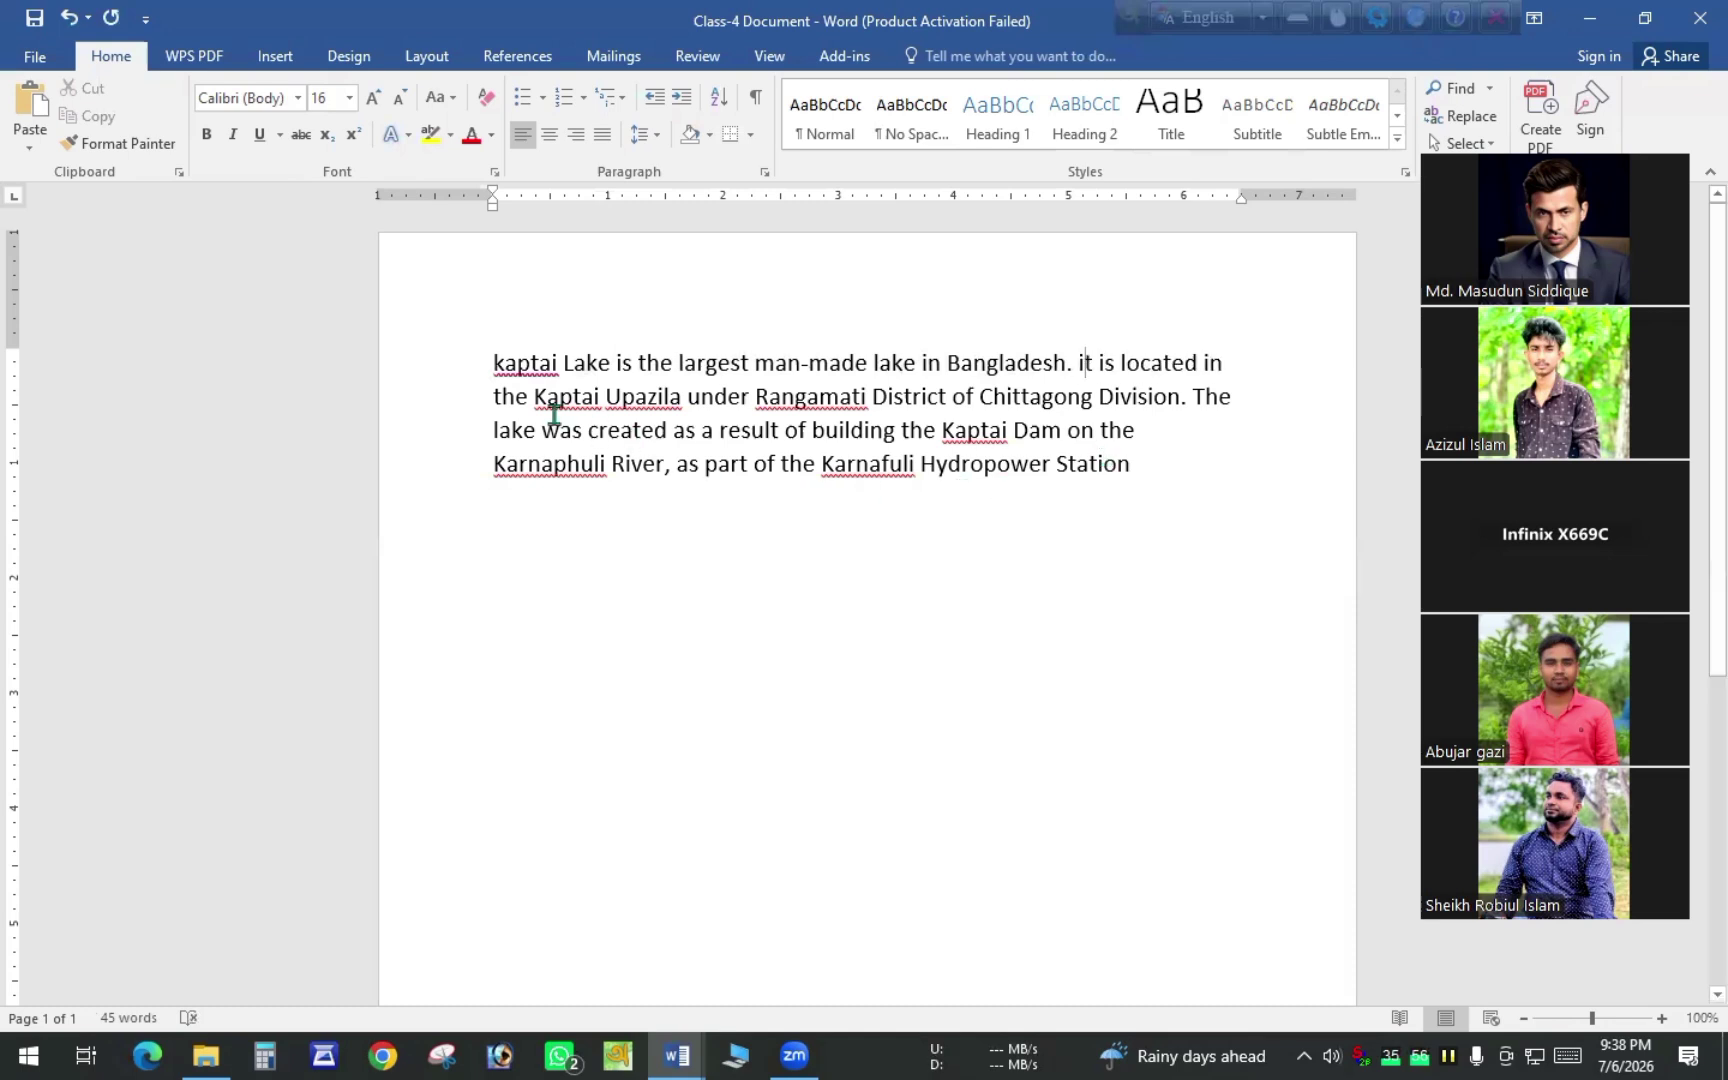
pyautogui.click(1205, 396)
pyautogui.press('BackSpace')
pyautogui.write('t')
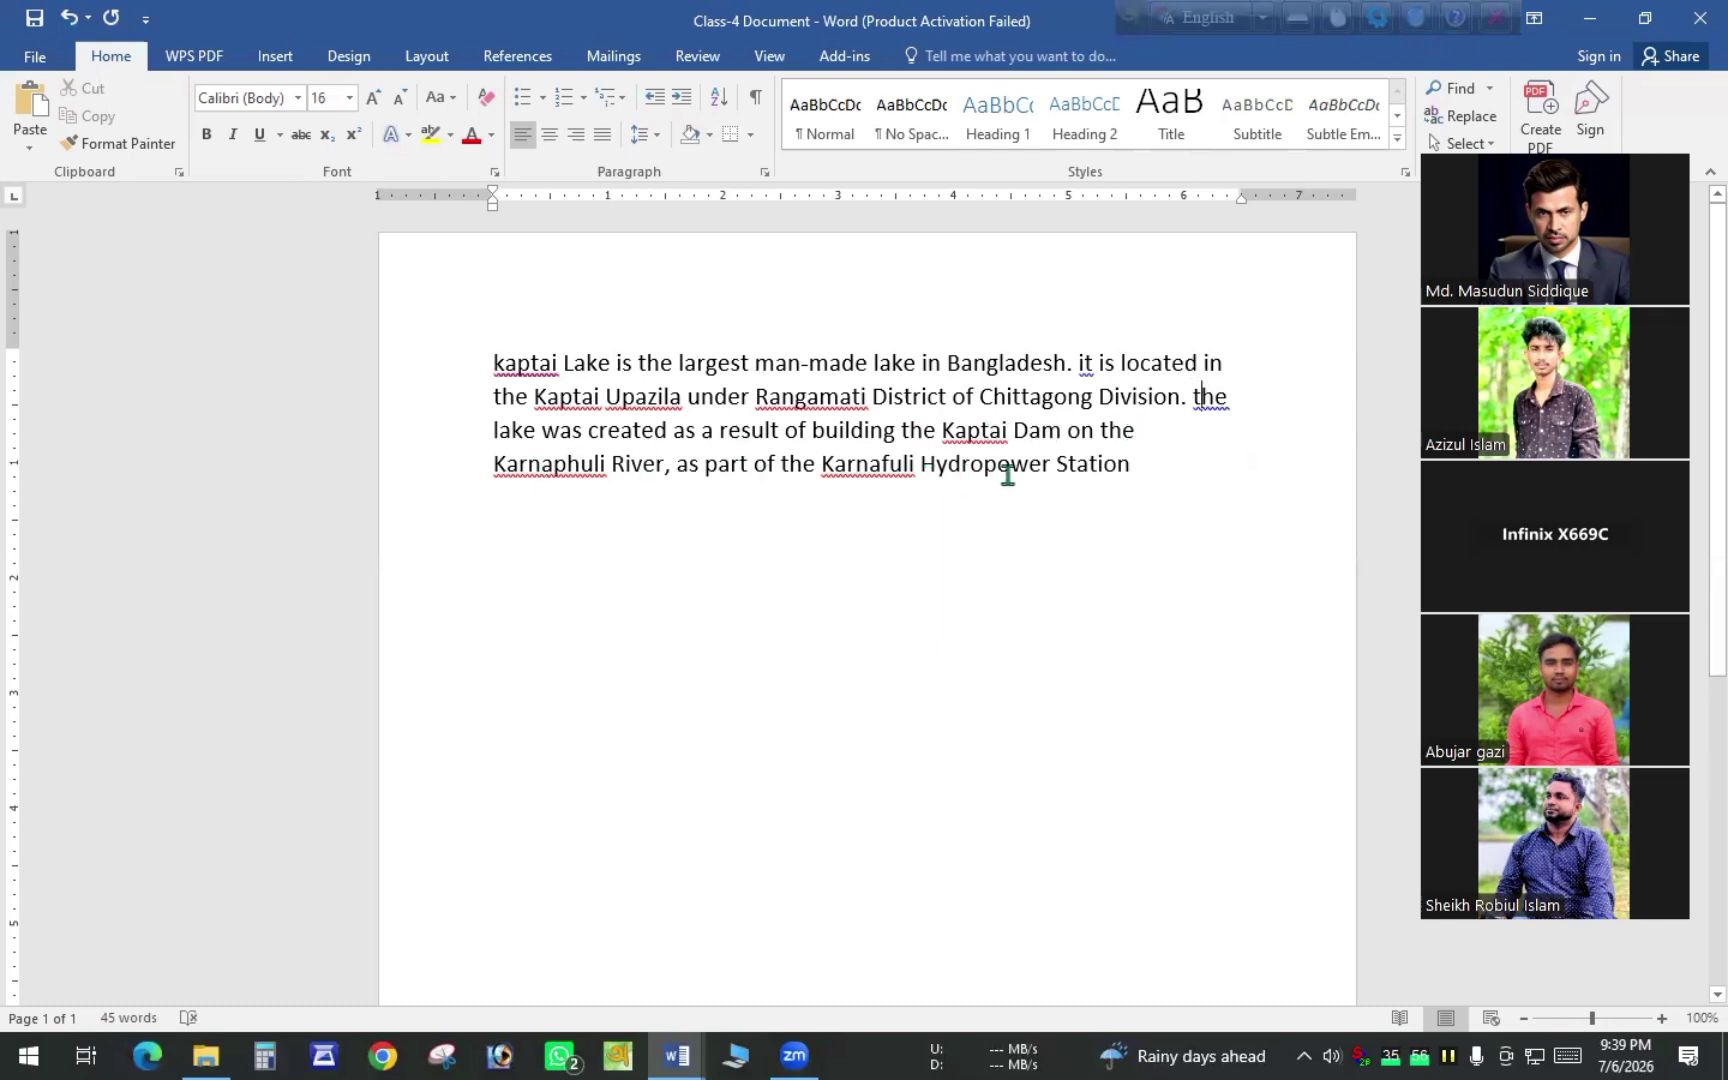
# Apply Sentence case to the whole Kaptai Lake paragraph
pyautogui.click(1134, 464)
pyautogui.tripleClick(496, 362)
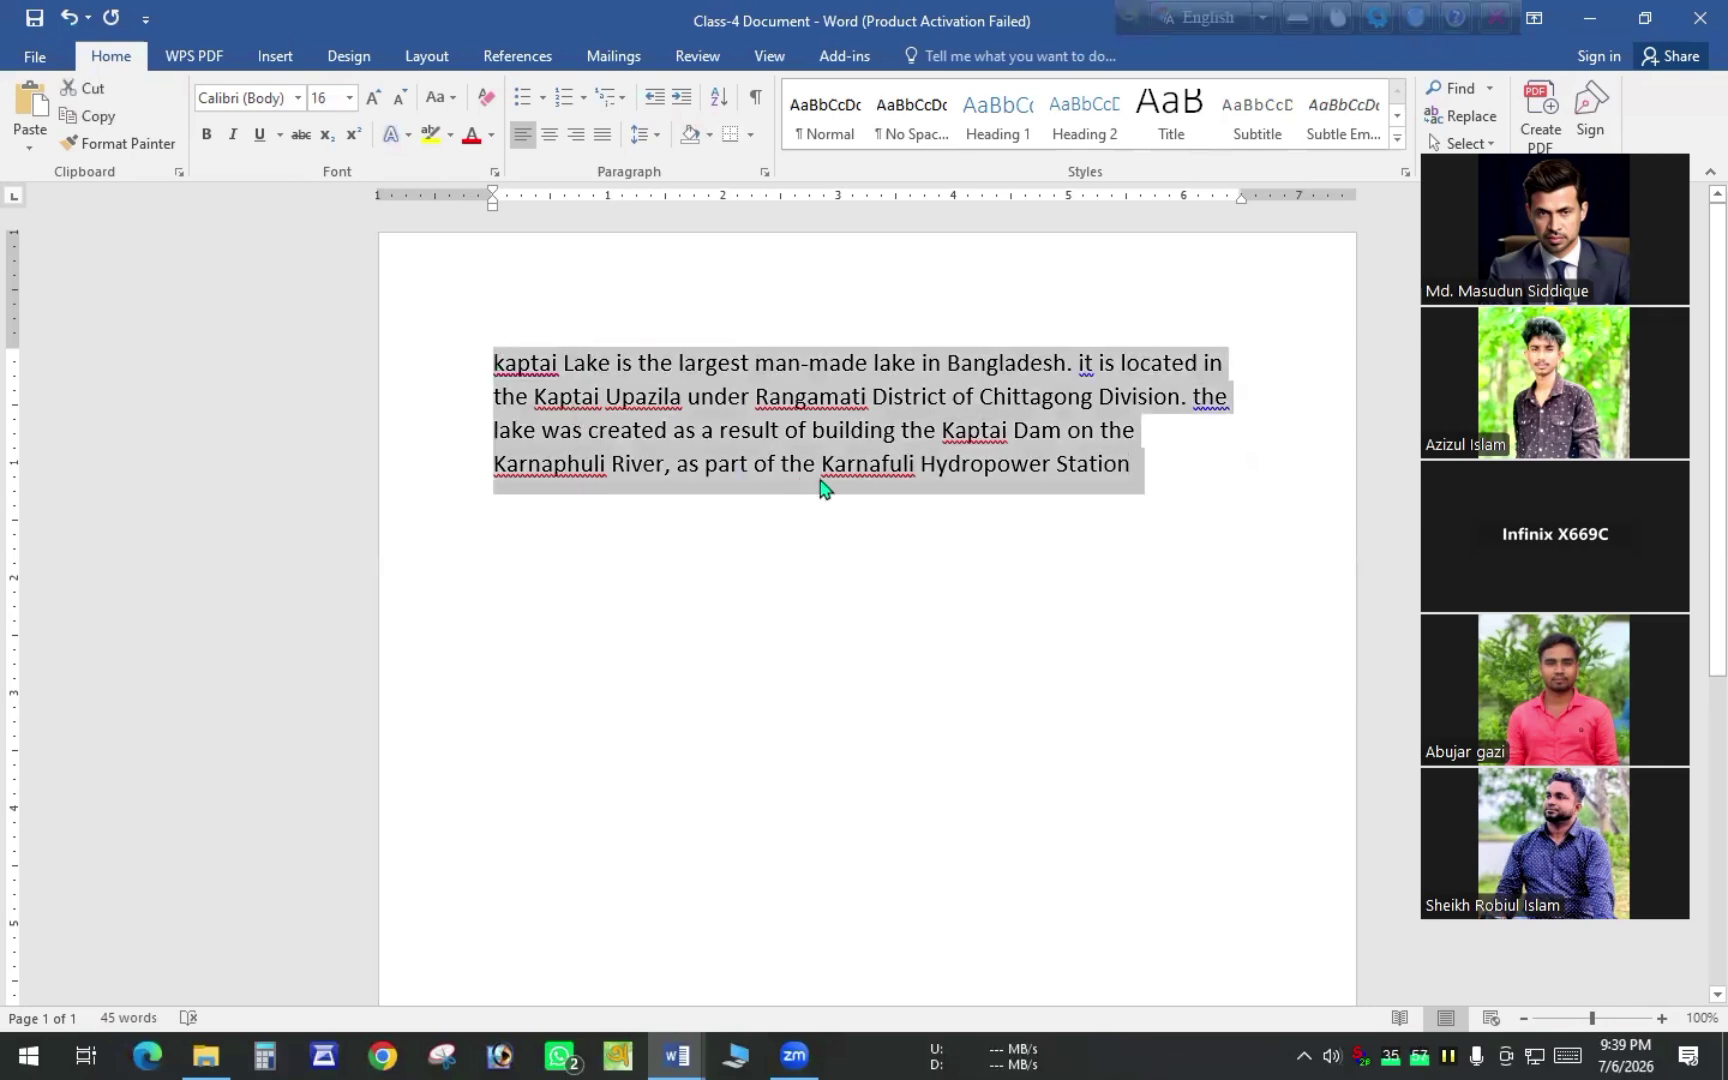
pyautogui.click(444, 99)
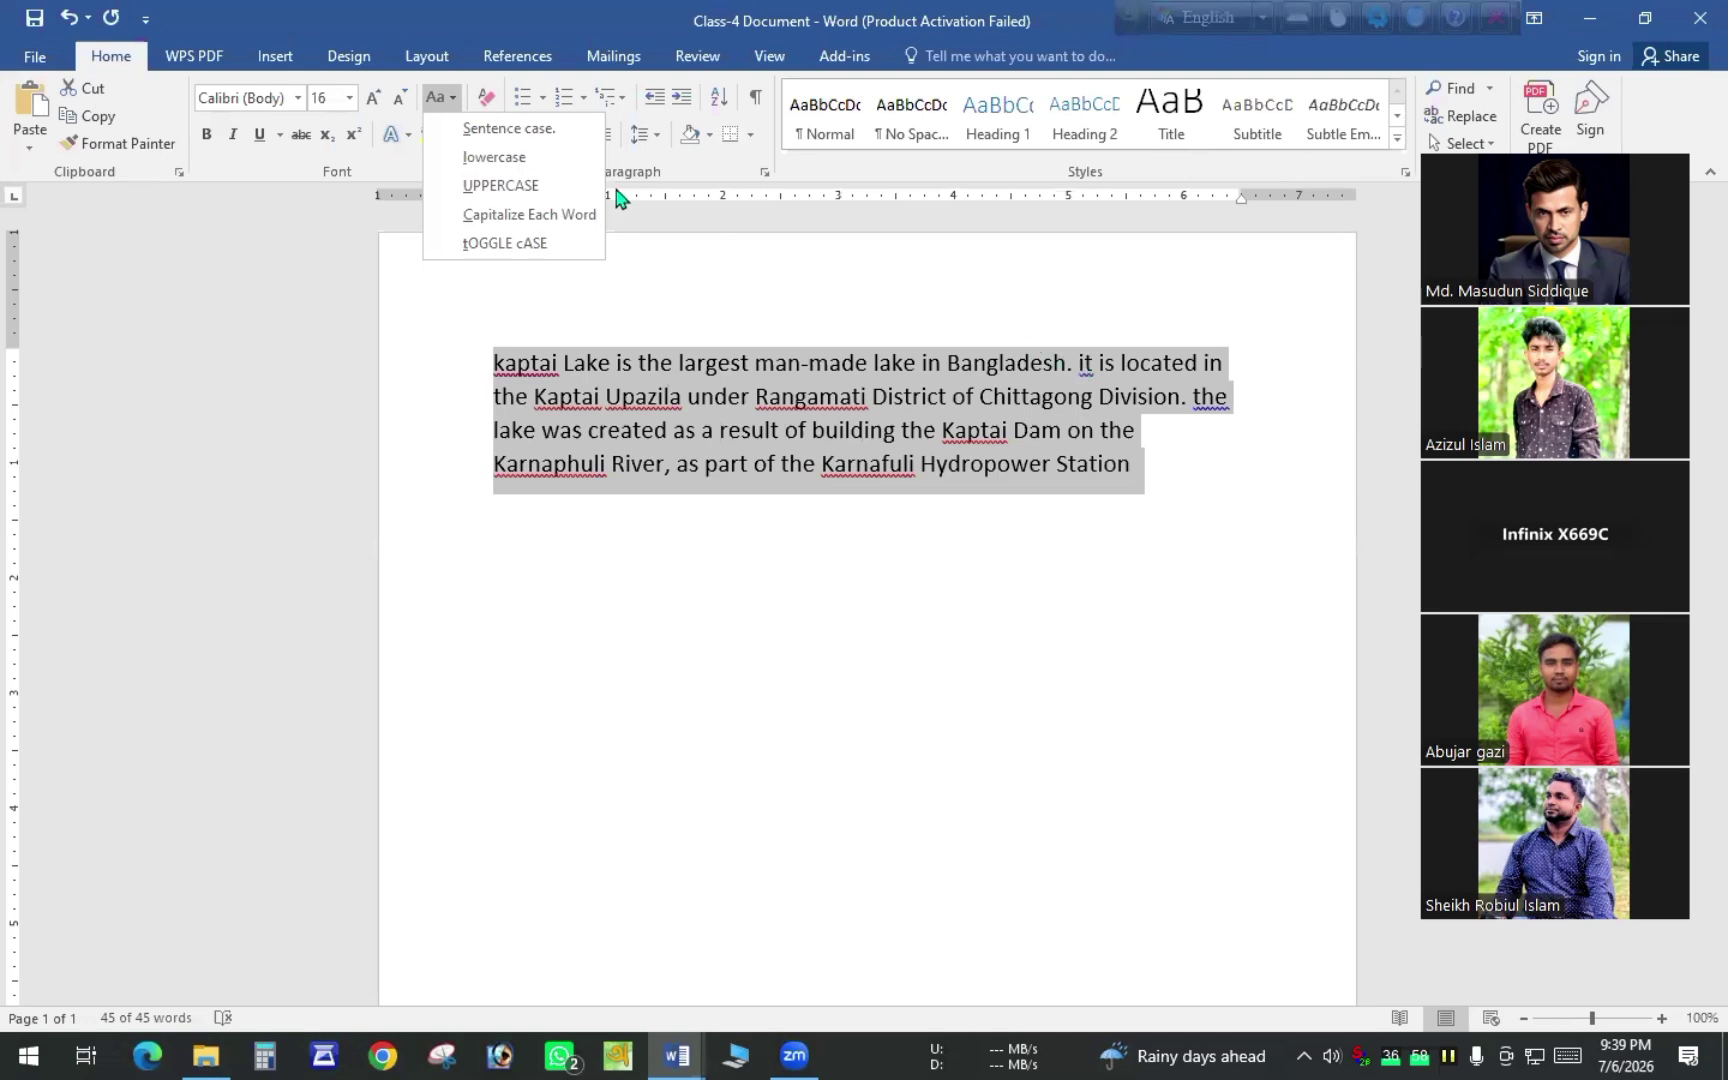
pyautogui.click(537, 135)
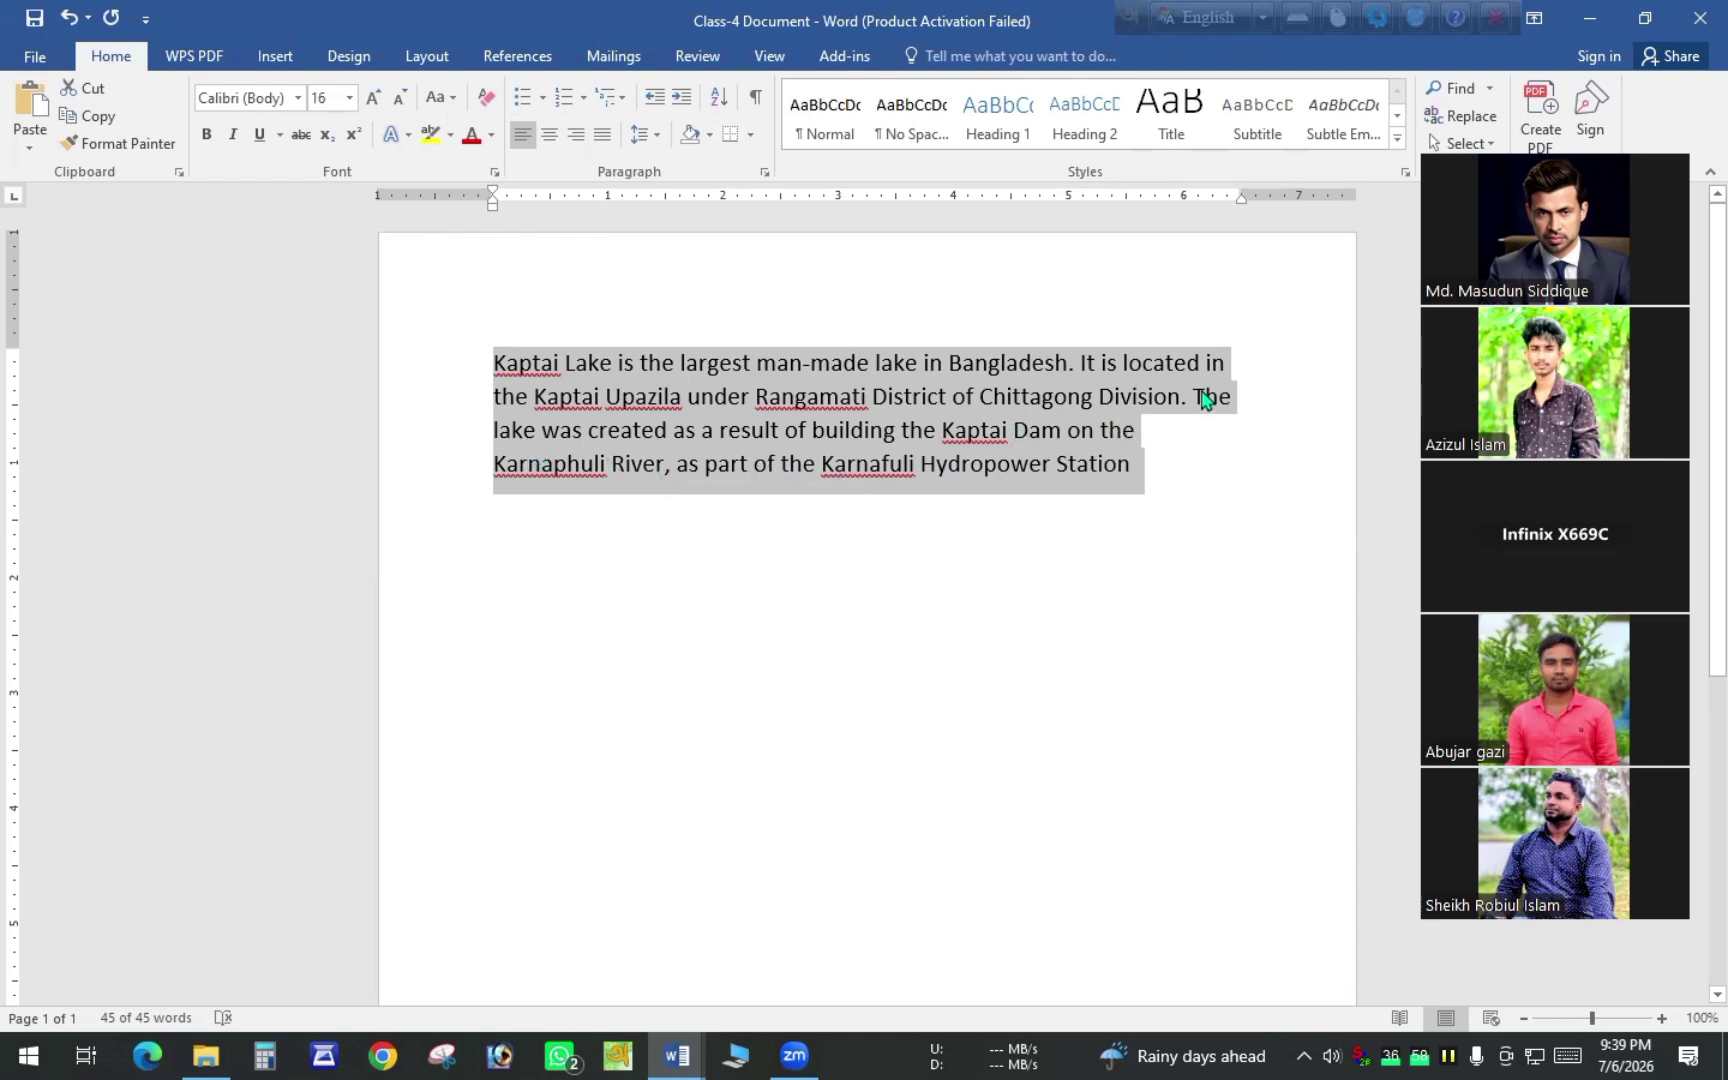
# Add blank lines below the end of the Kaptai Lake paragraph
pyautogui.click(1146, 462)
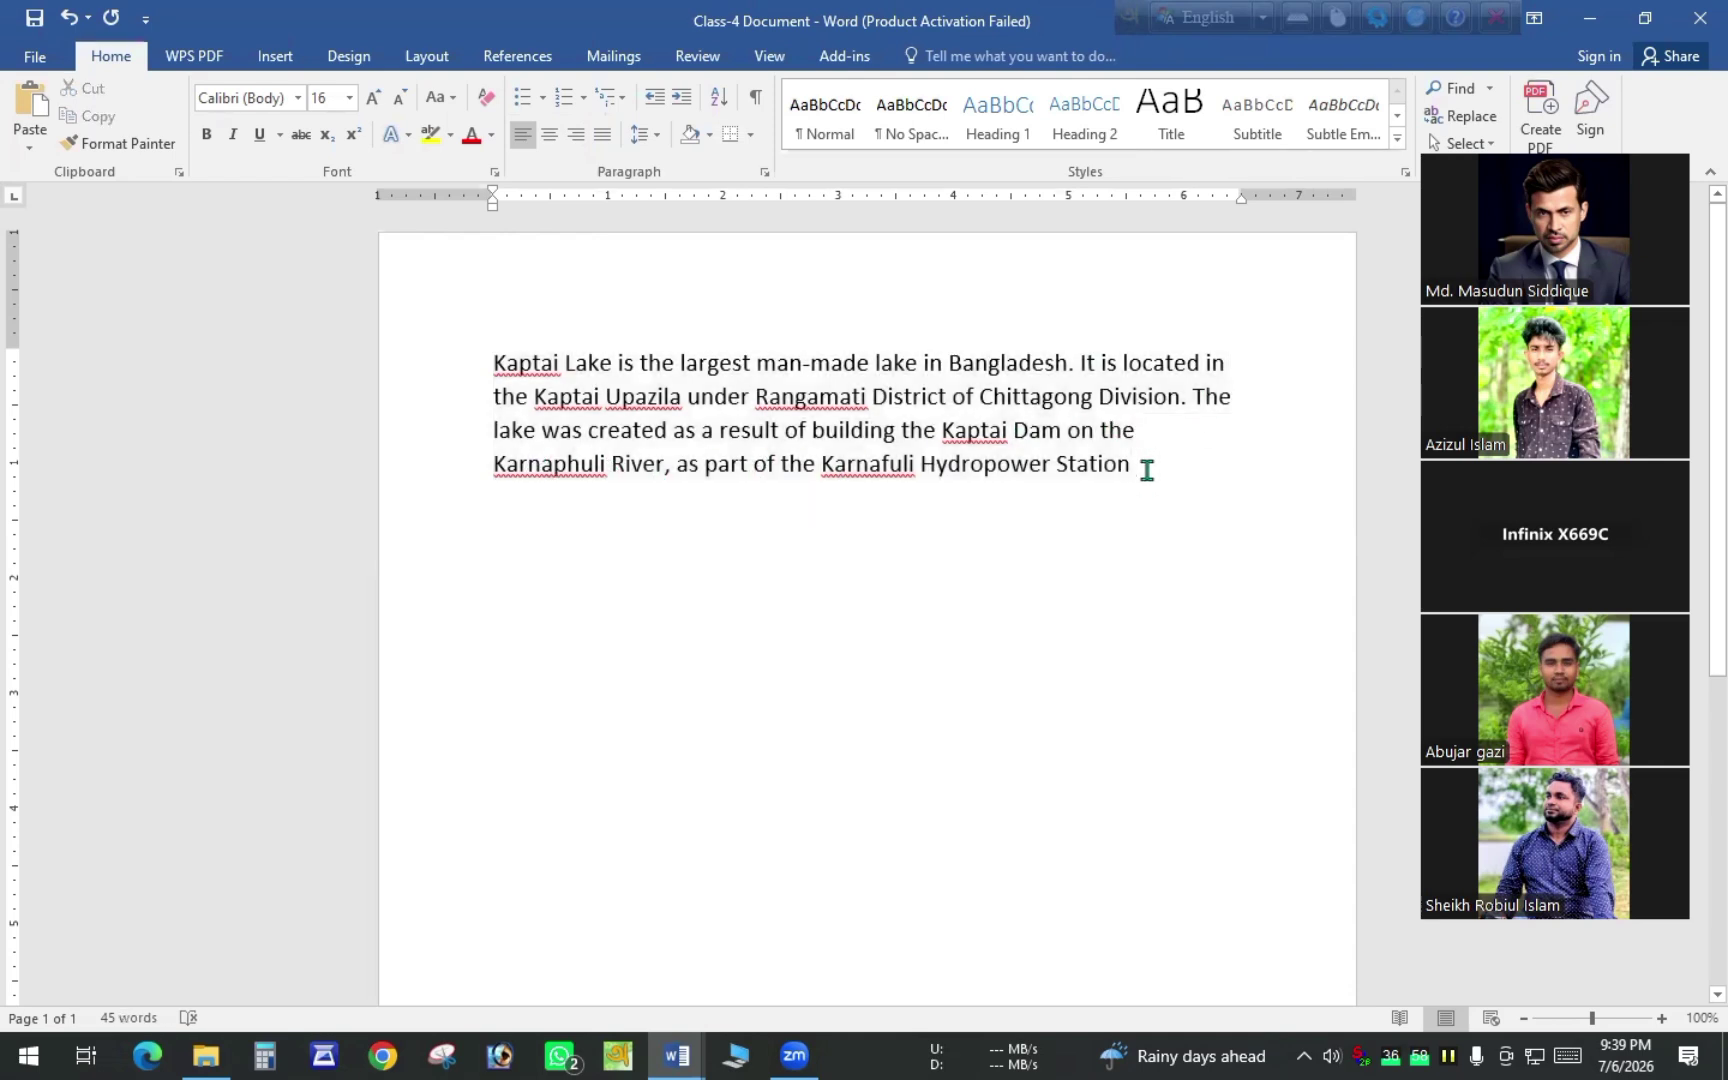
pyautogui.press('Return')
pyautogui.press('Return')
pyautogui.press('Return')
# Copy the paragraph's first two sentences, paste them as a new paragraph below it, and remove the extra blank line
pyautogui.moveTo(1190, 400); pyautogui.dragTo(469, 372)
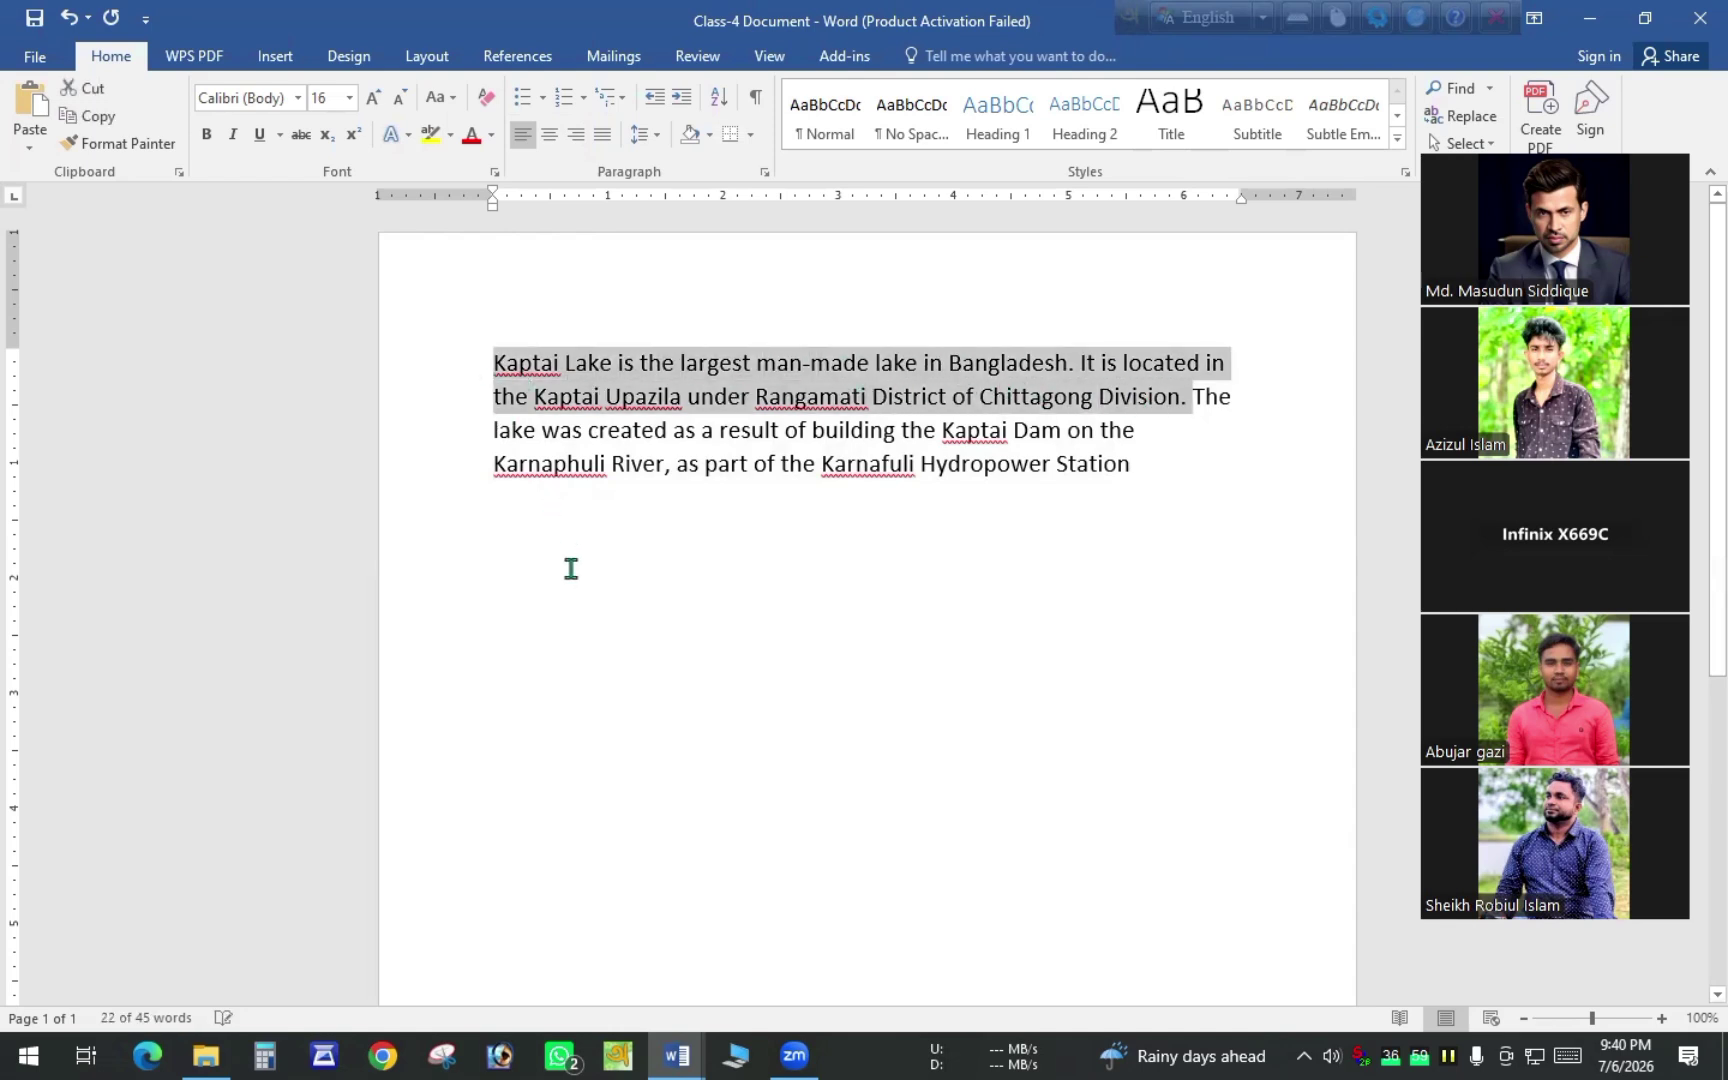
pyautogui.rightClick(591, 385)
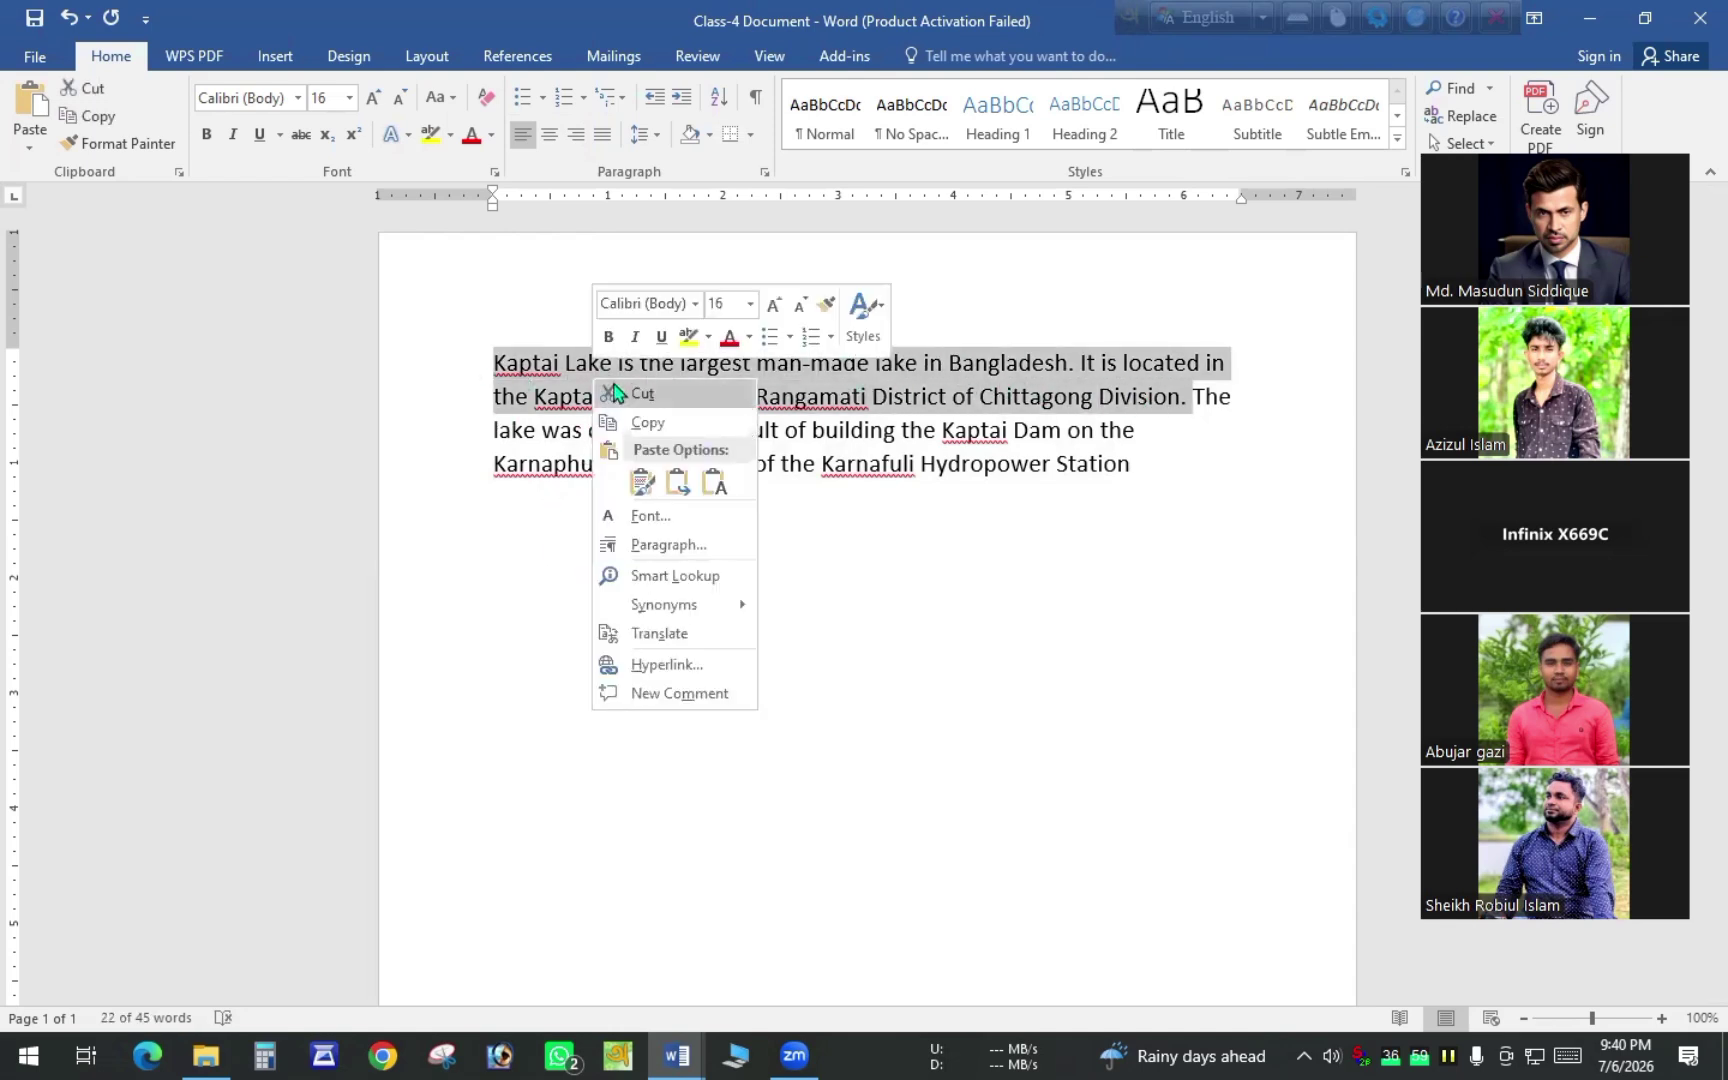
pyautogui.click(642, 422)
pyautogui.click(573, 562)
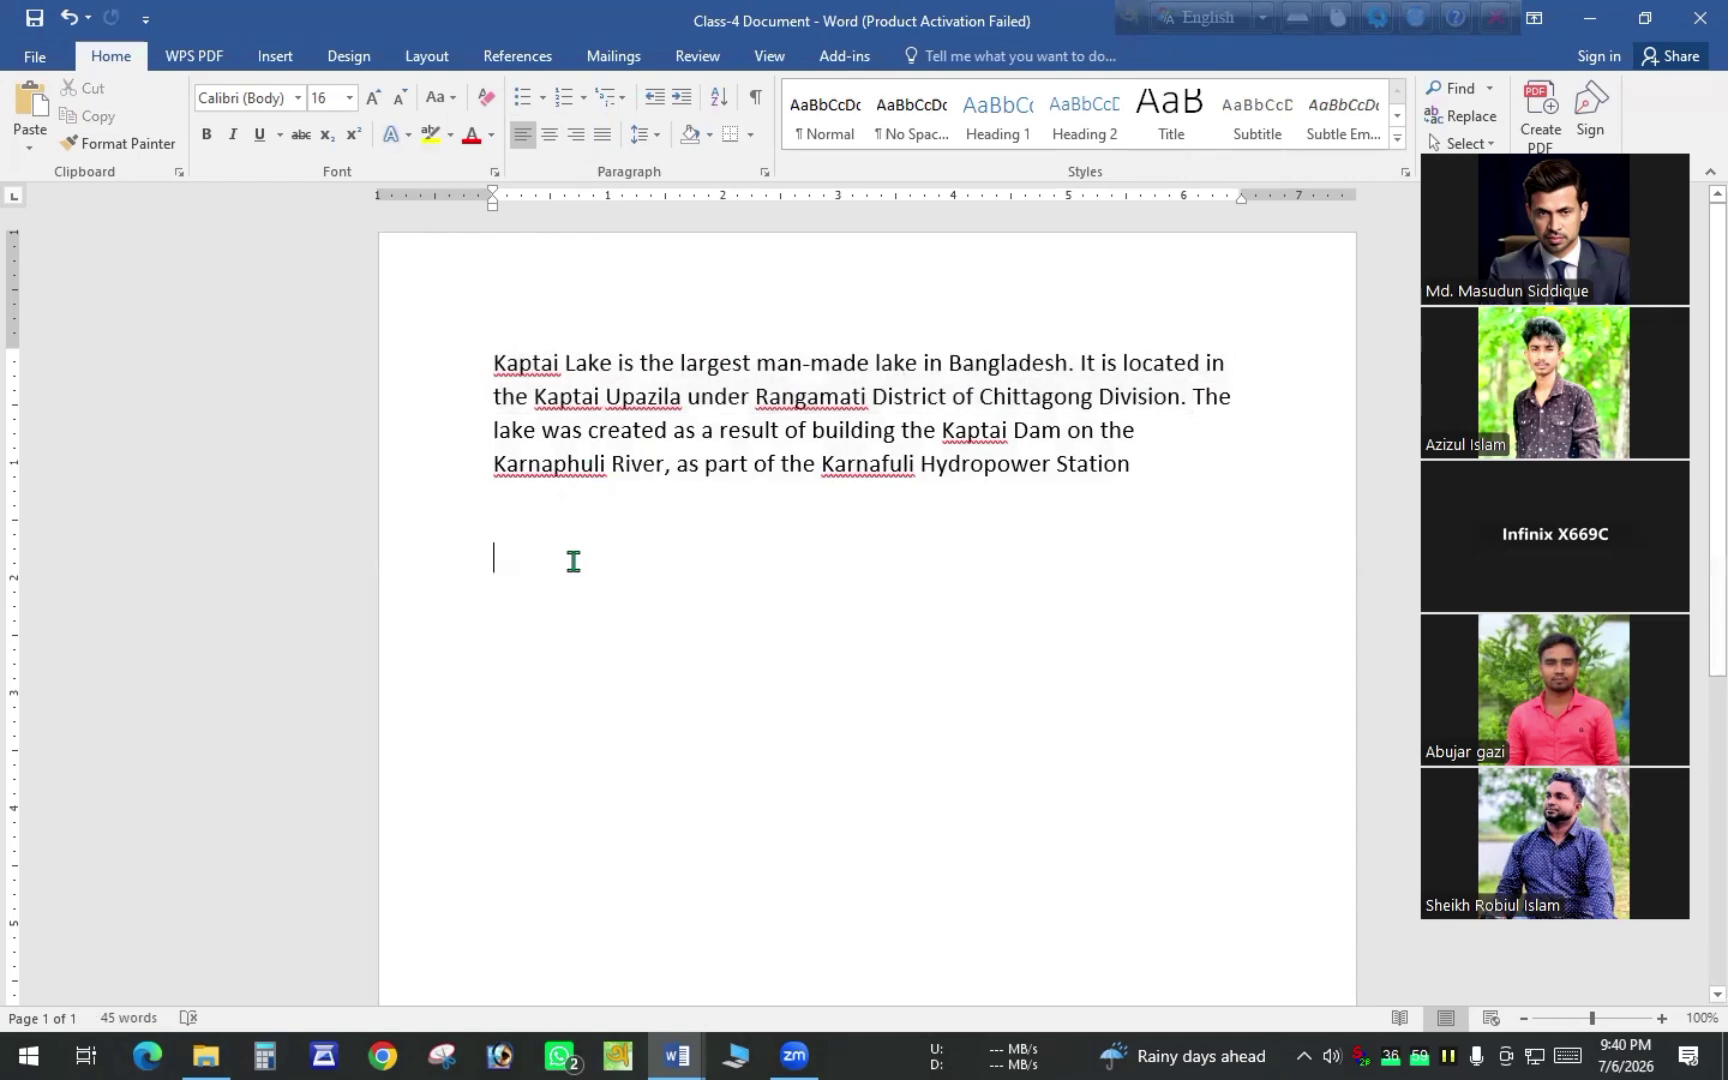
pyautogui.rightClick(575, 565)
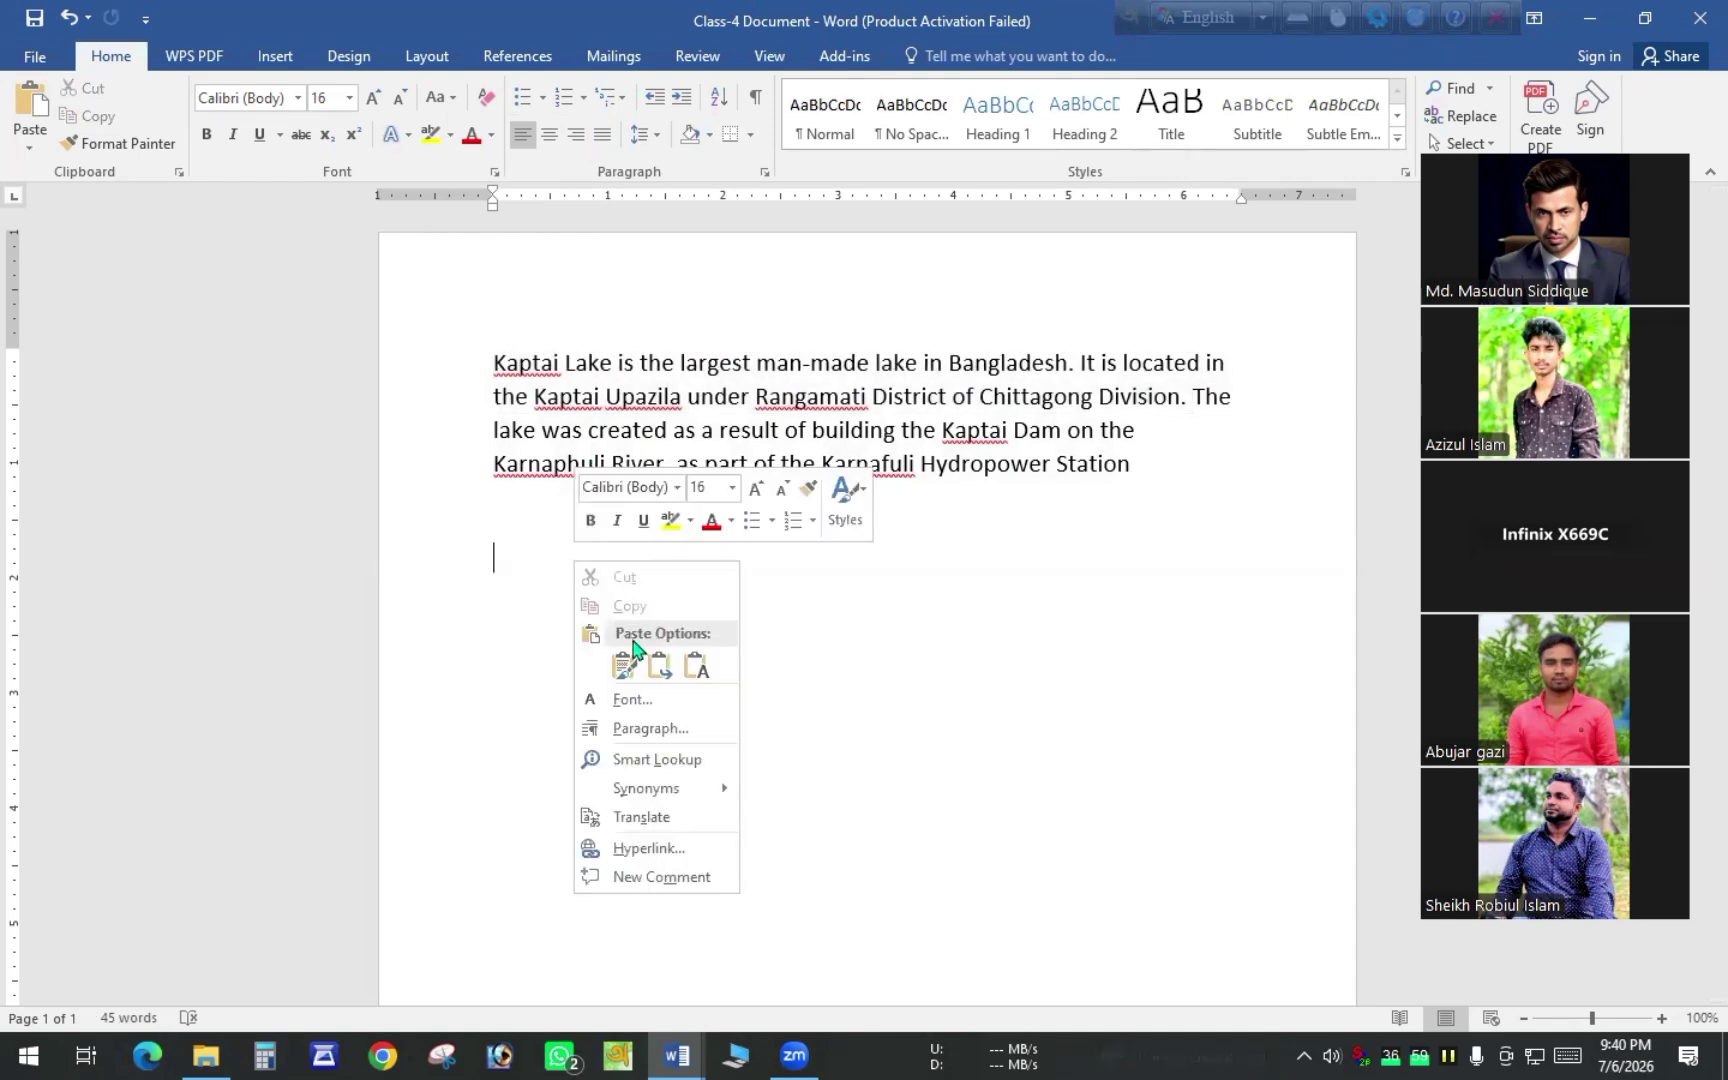
pyautogui.click(528, 548)
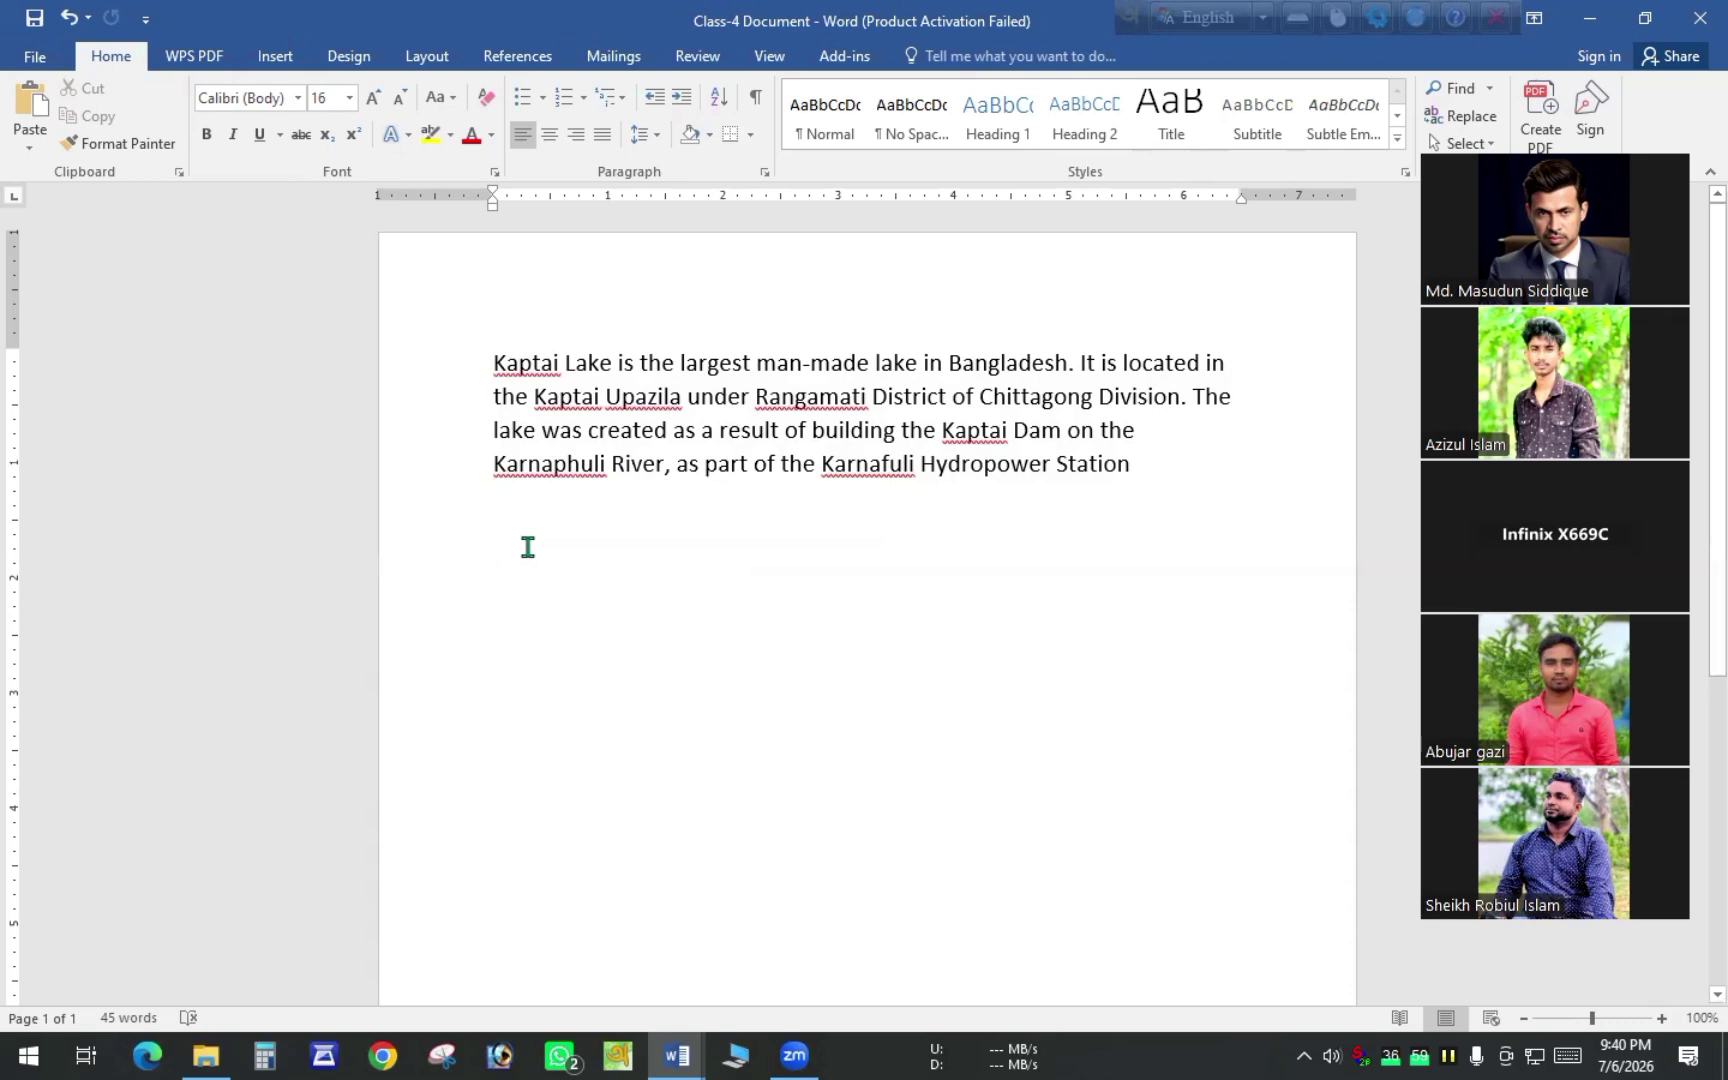
pyautogui.hotkey('ctrl', 'v')
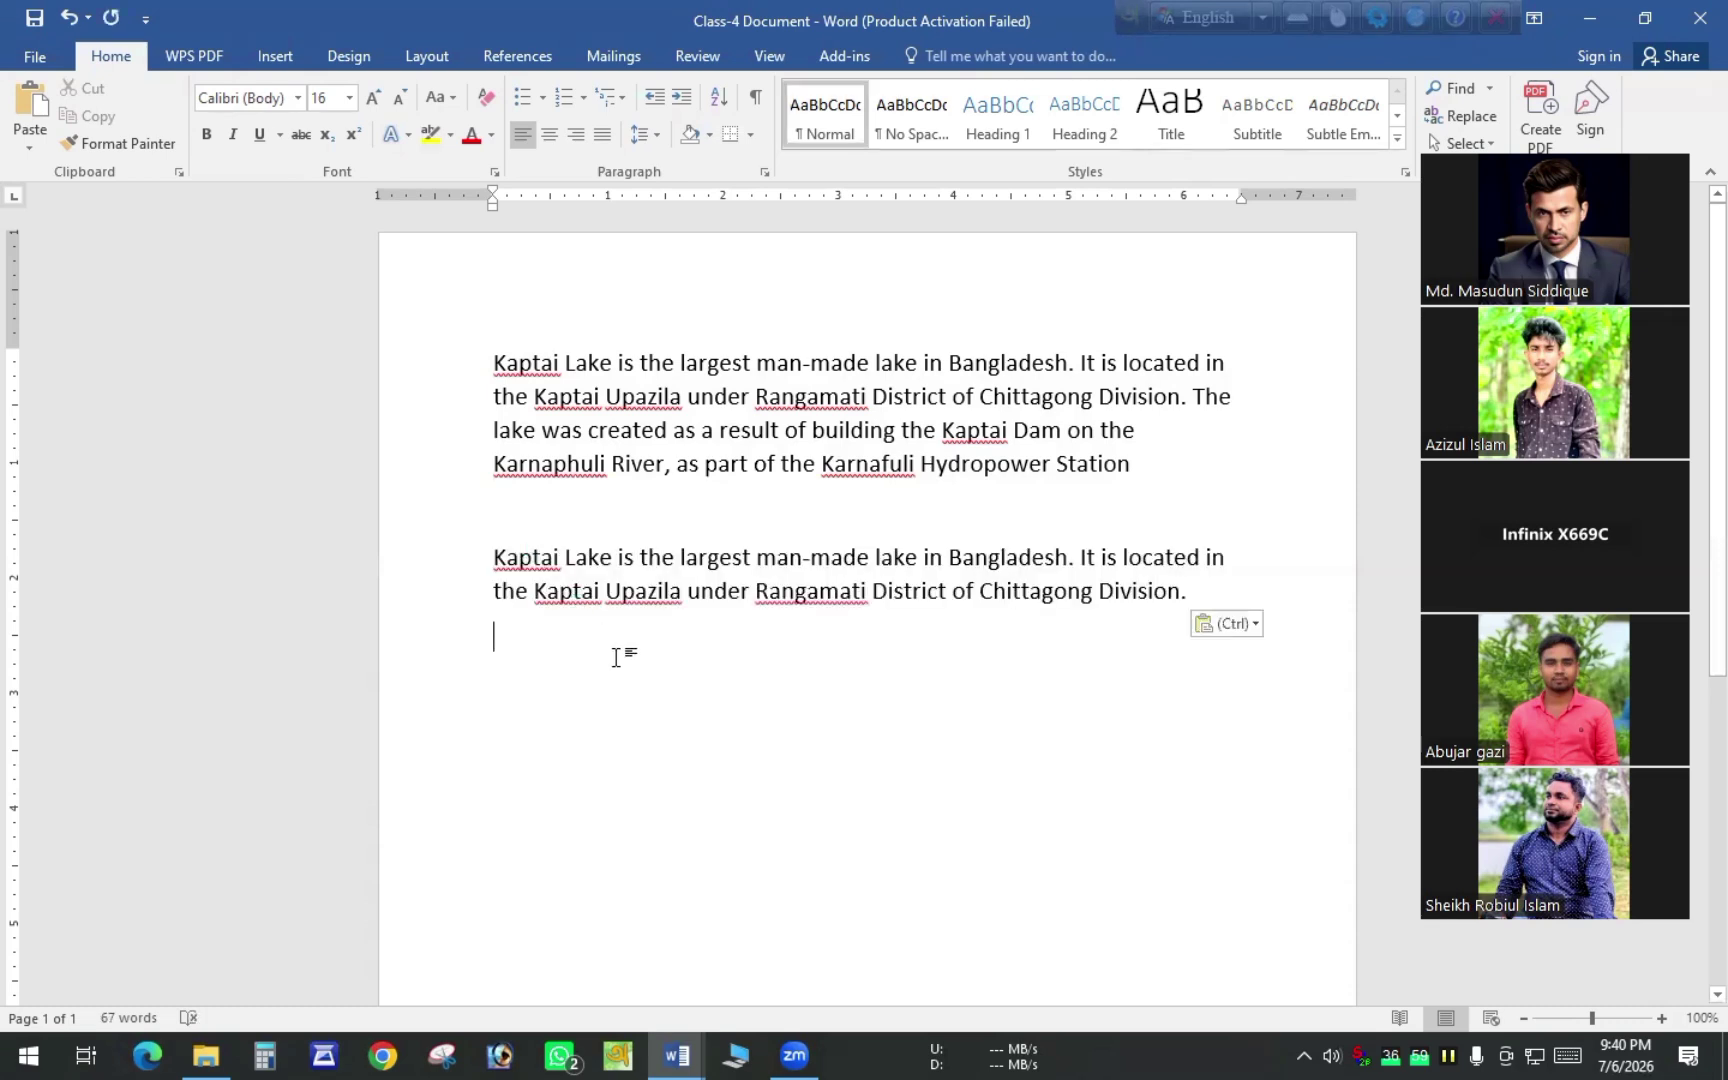
pyautogui.press('BackSpace')
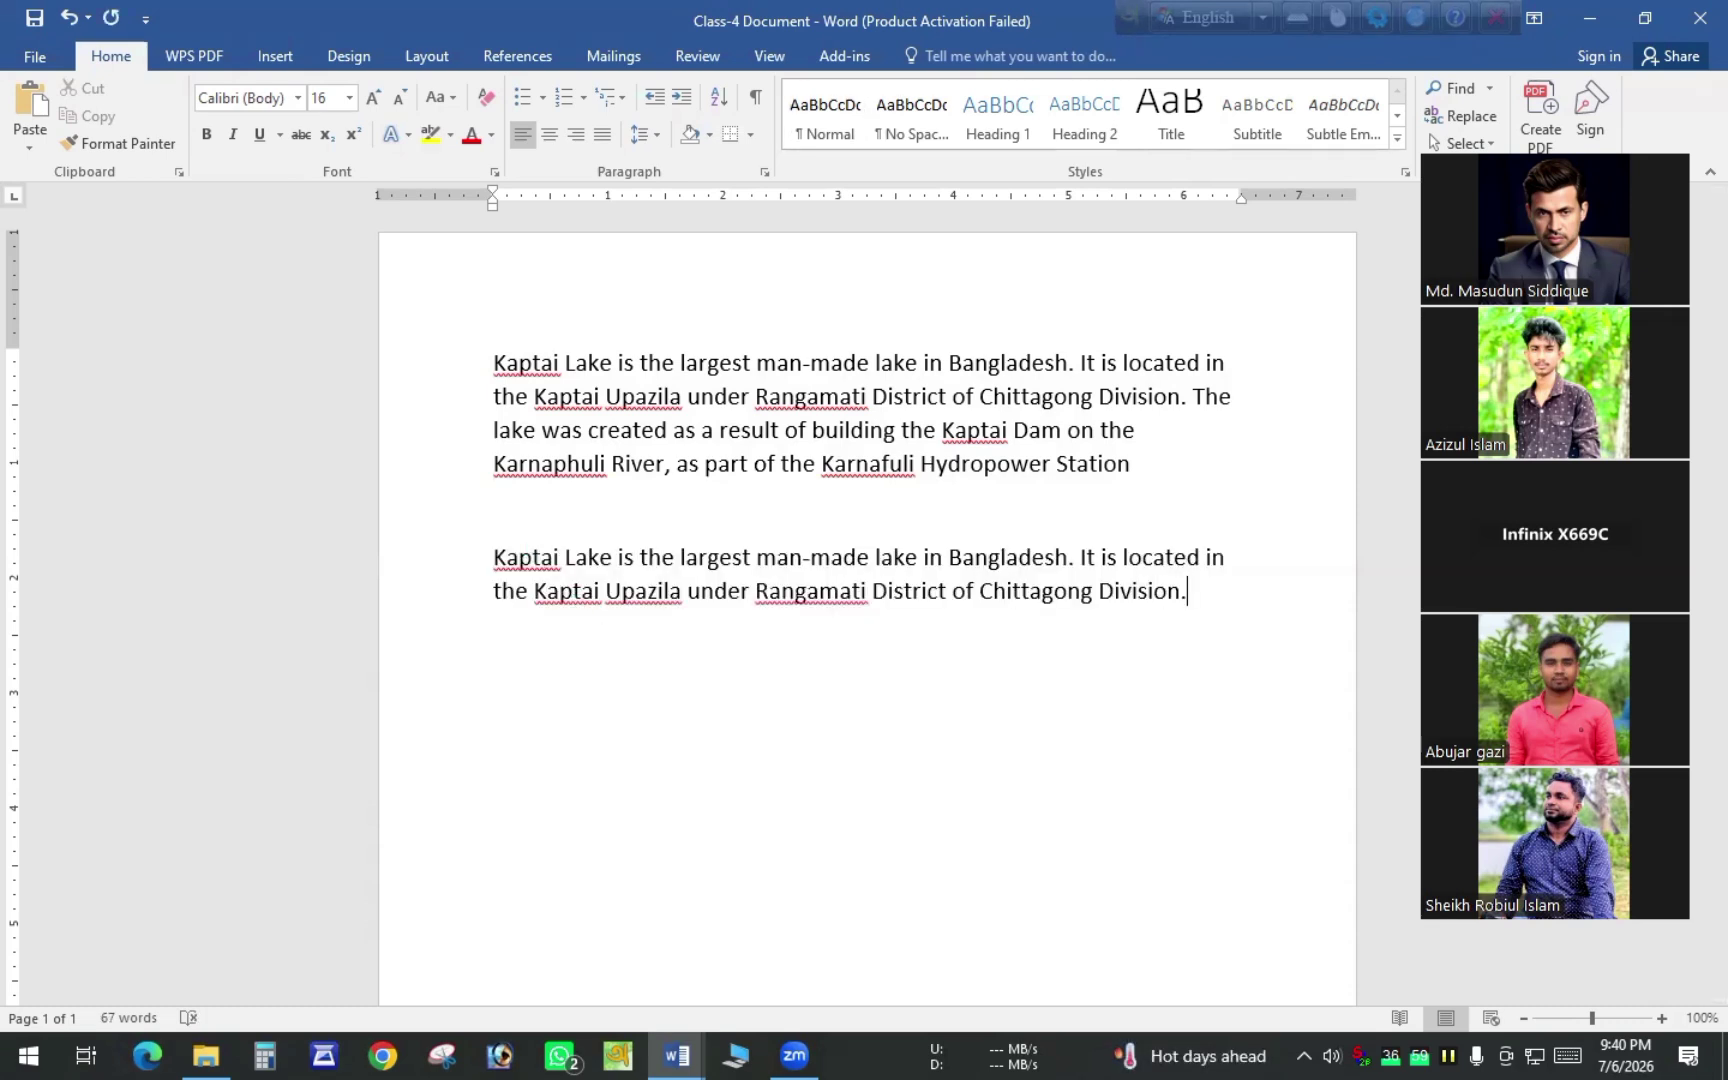
# Change the initial letters of the second paragraph's two sentences to lowercase, giving "kaptai" and "it"
pyautogui.click(505, 556)
pyautogui.press('BackSpace')
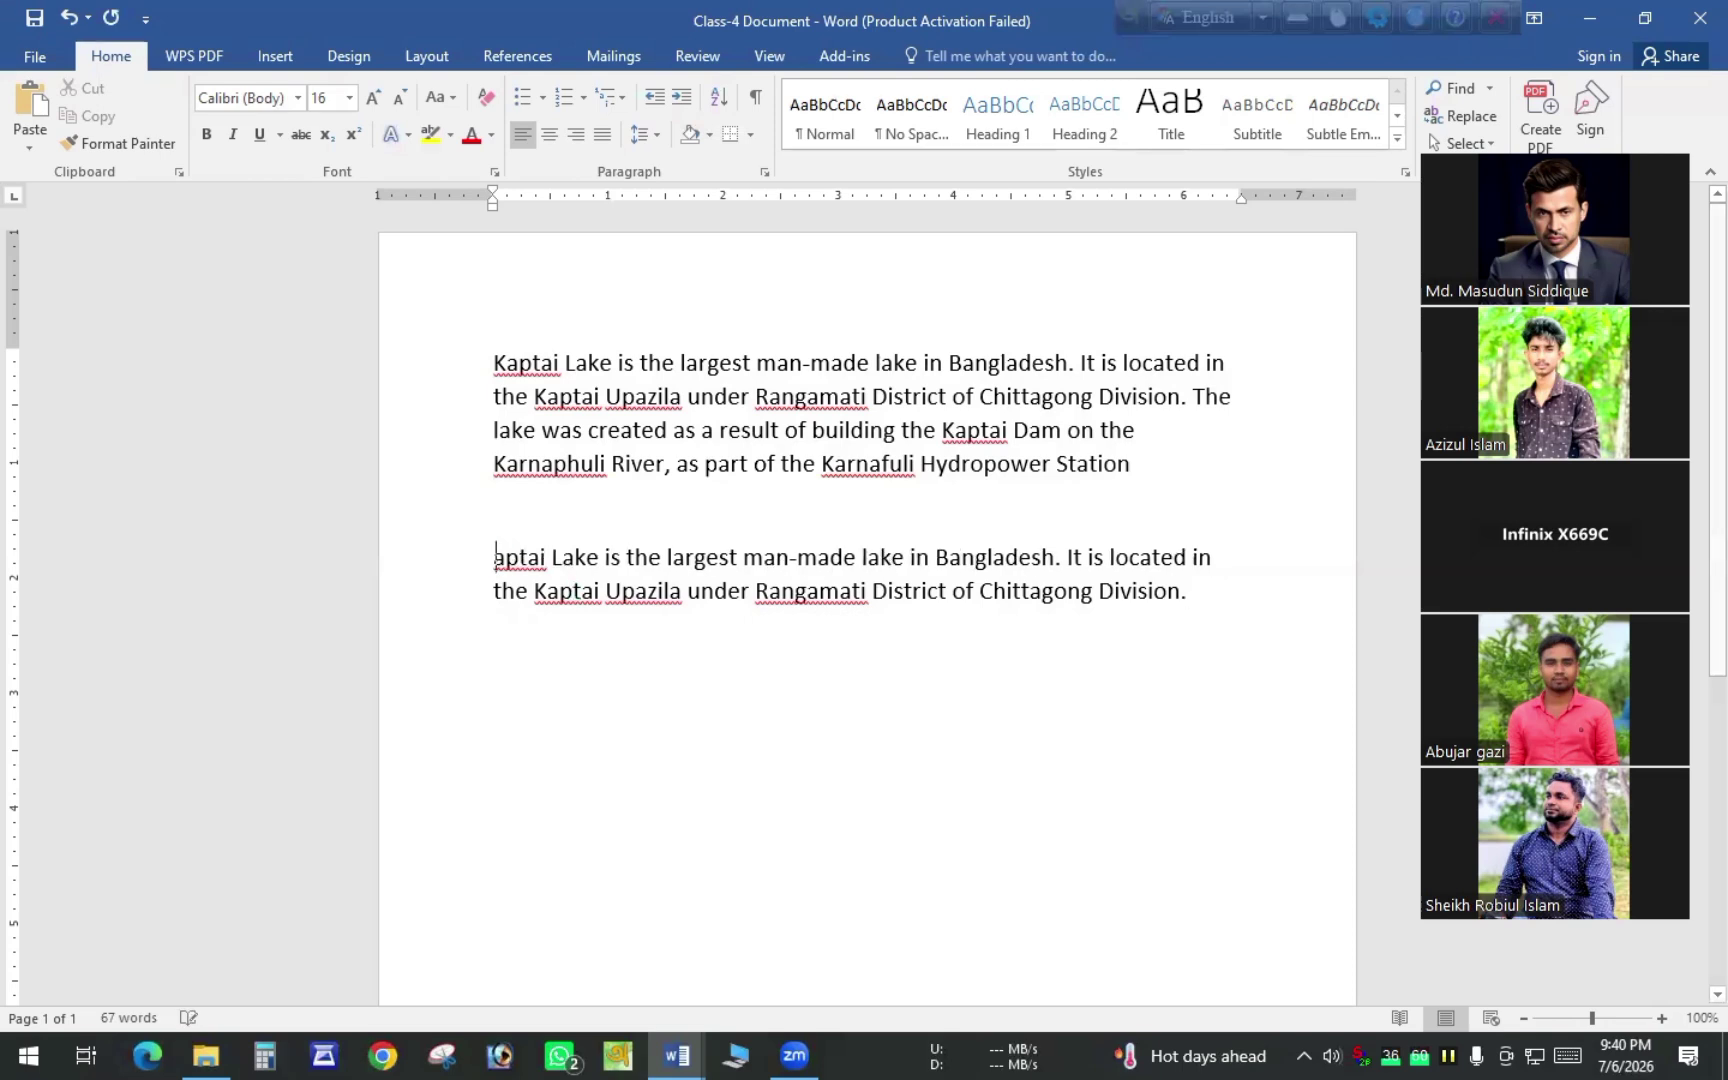
pyautogui.write('k')
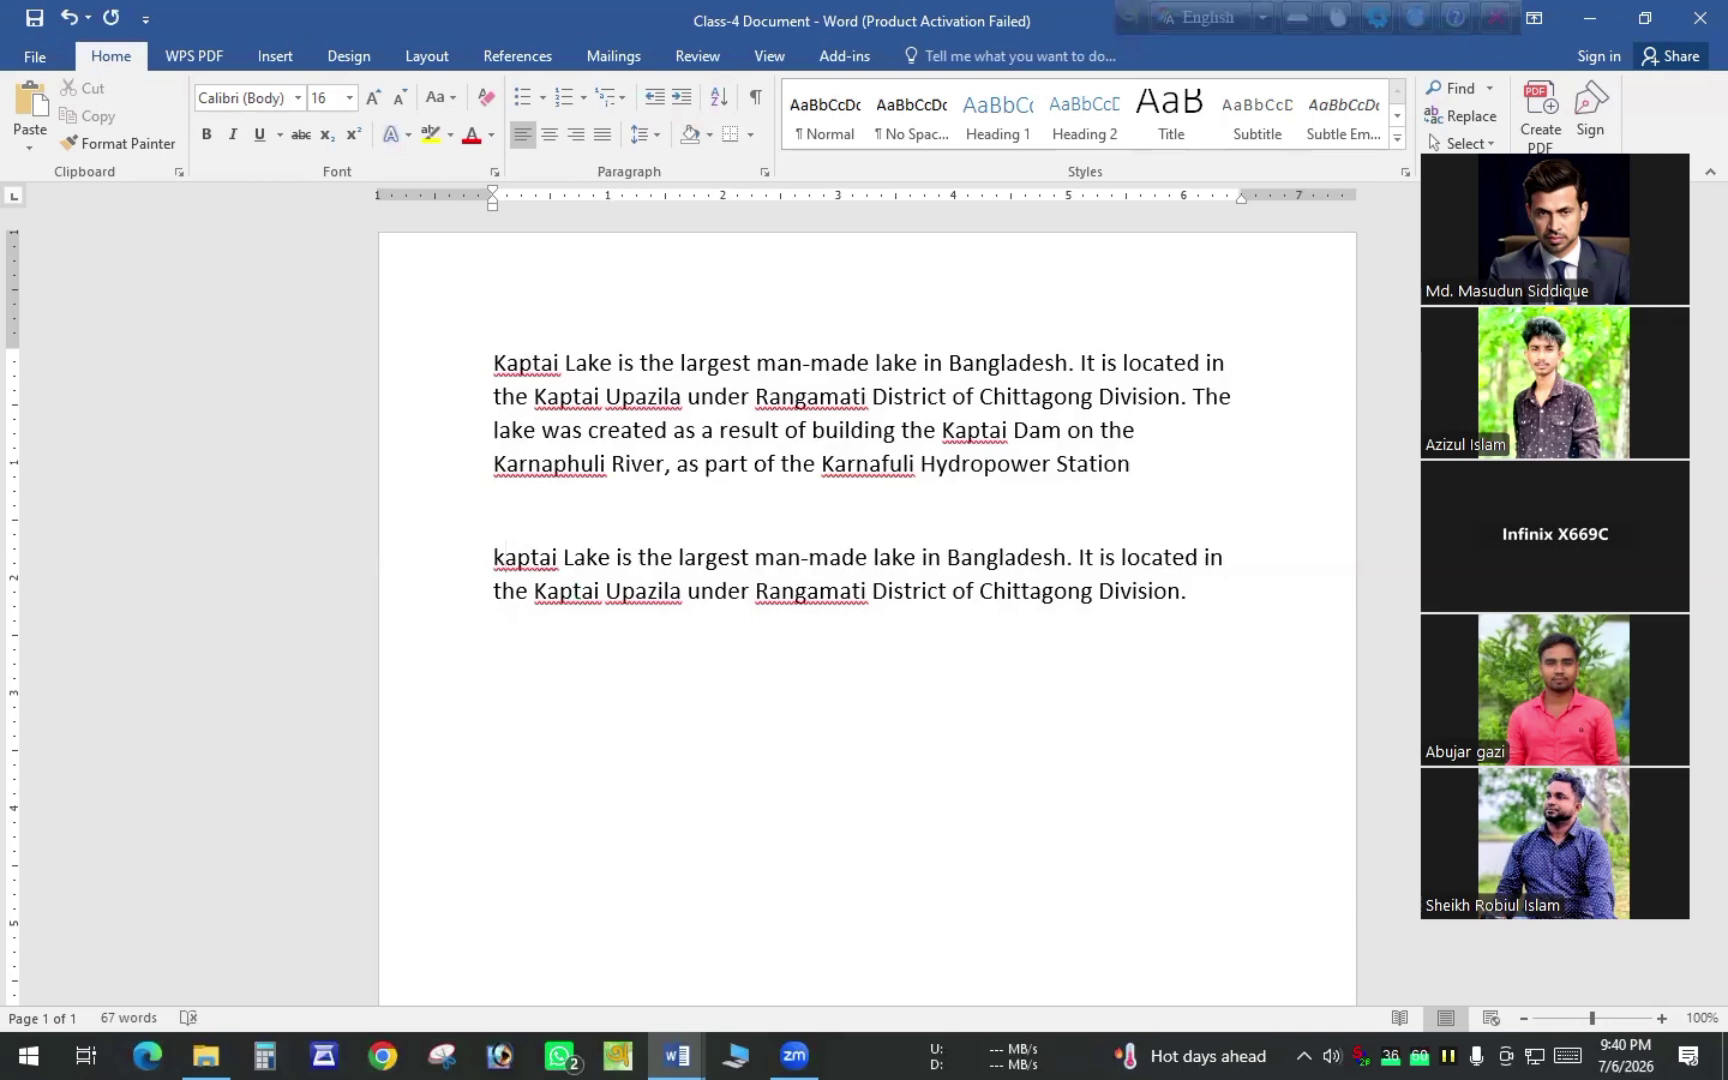
pyautogui.click(1085, 556)
pyautogui.press('Delete')
pyautogui.write('i')
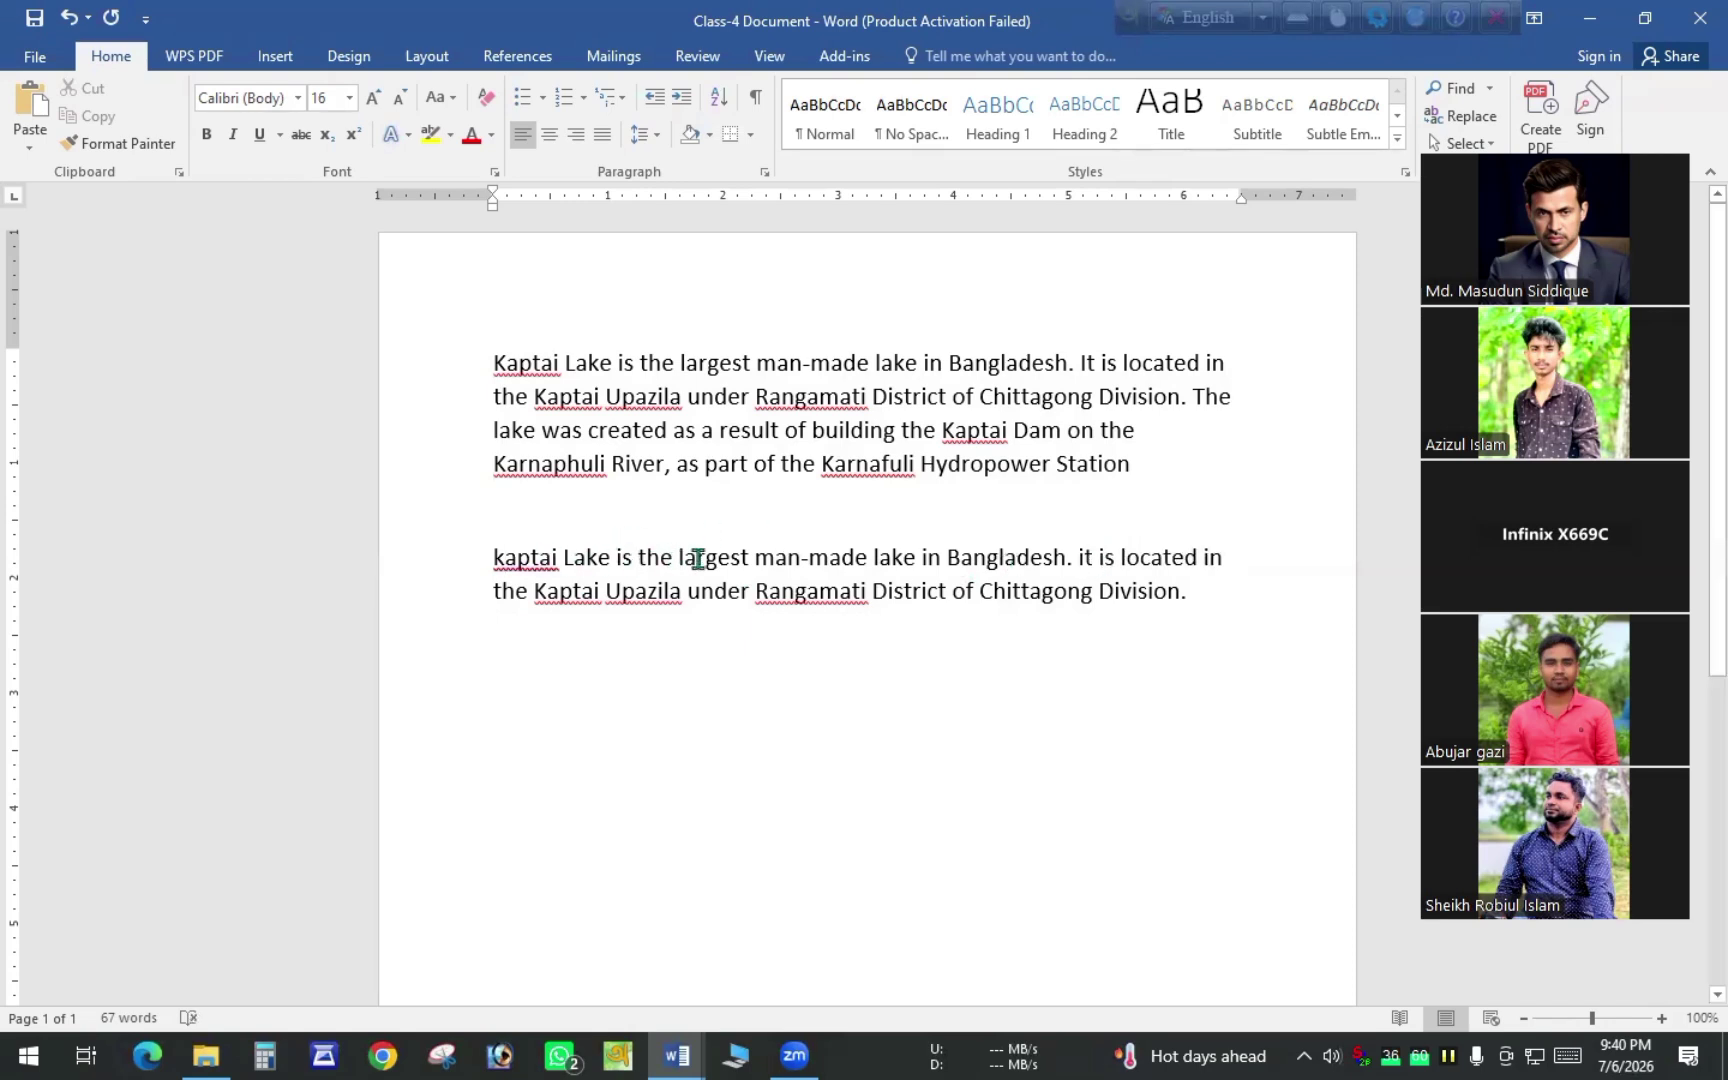
# Insert periods in the second paragraph after "largest", "located in" and "Upazila", and just before "of Chittagong"
pyautogui.click(749, 556)
pyautogui.moveTo(497, 556); pyautogui.dragTo(748, 557)
pyautogui.click(752, 558)
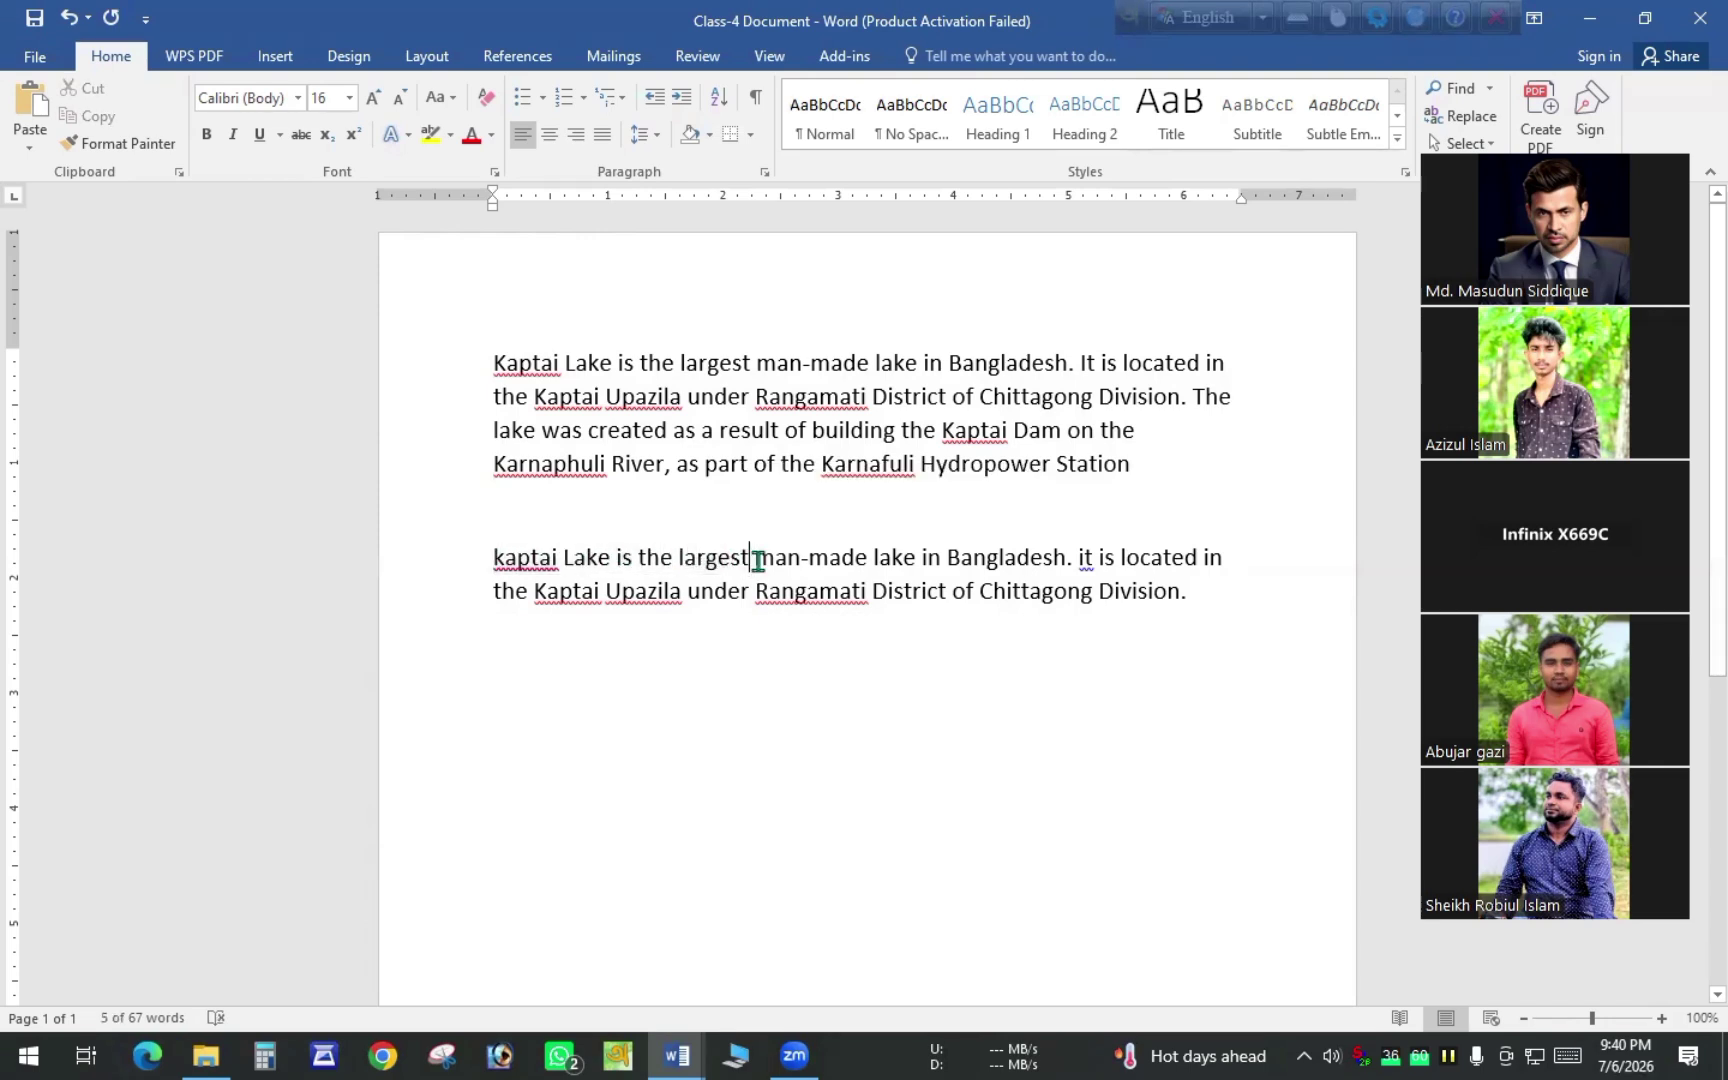
pyautogui.write('.')
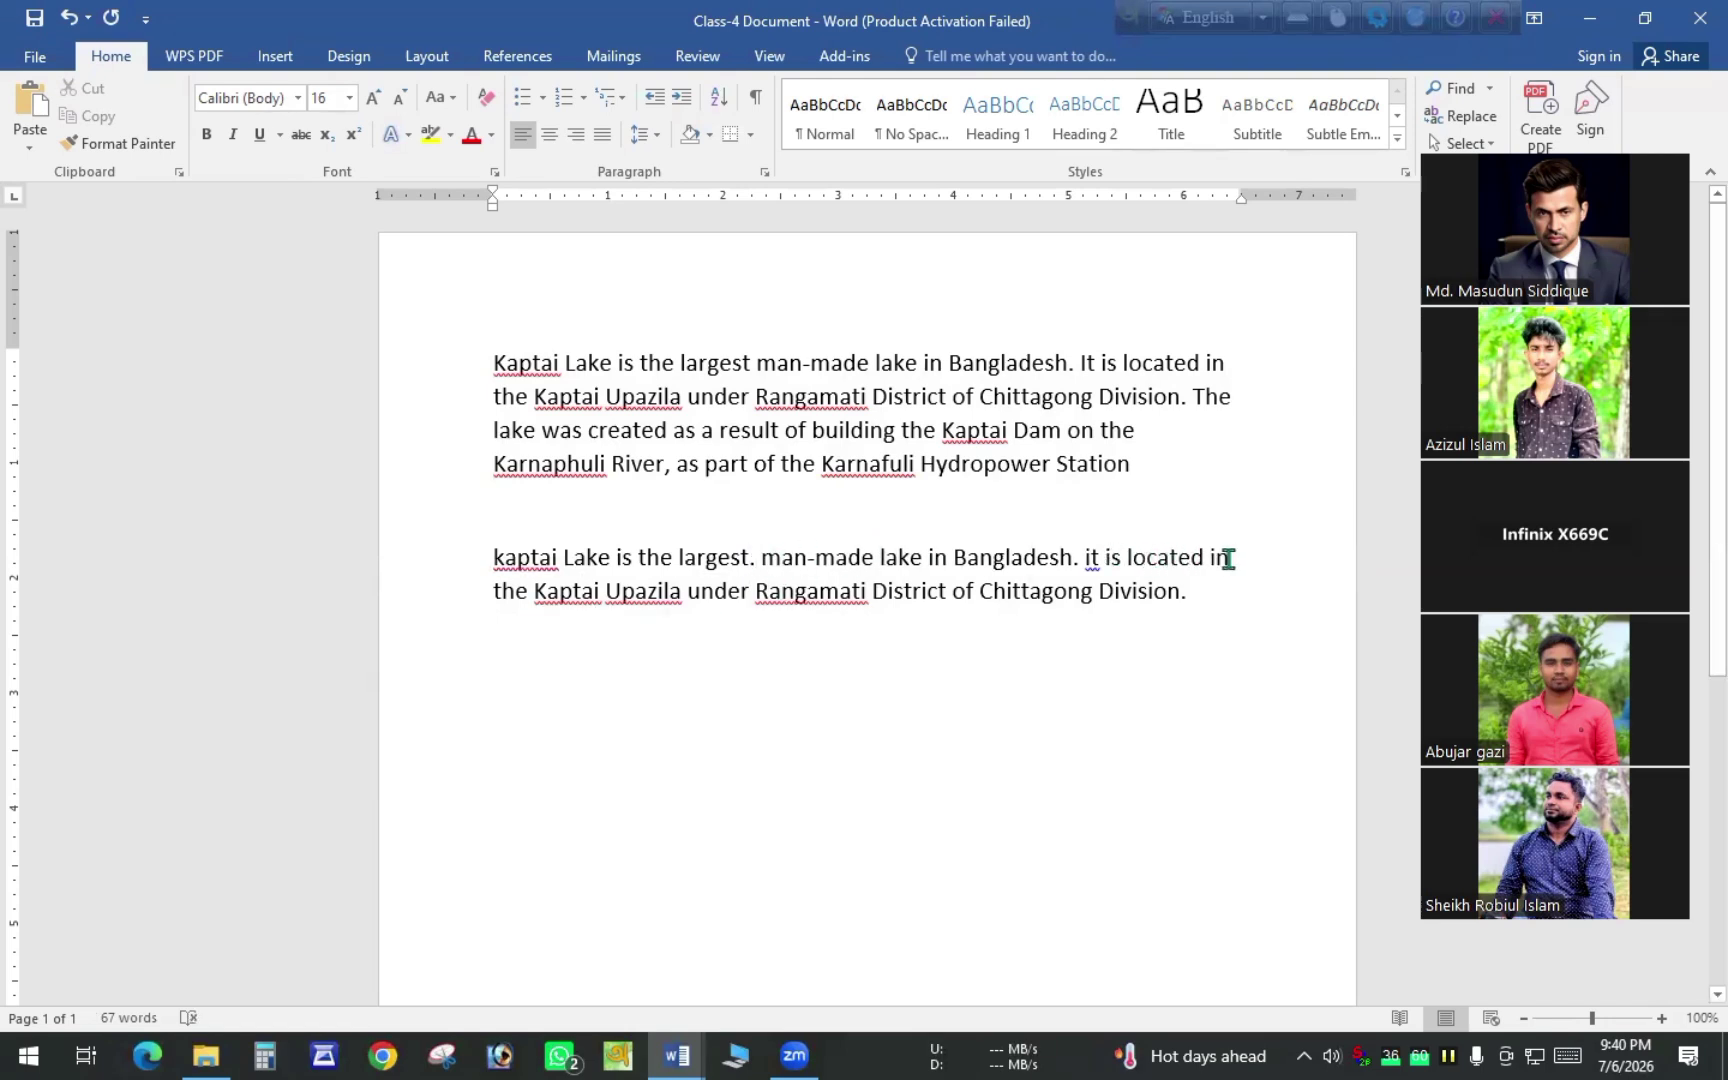
pyautogui.click(1230, 558)
pyautogui.write('.')
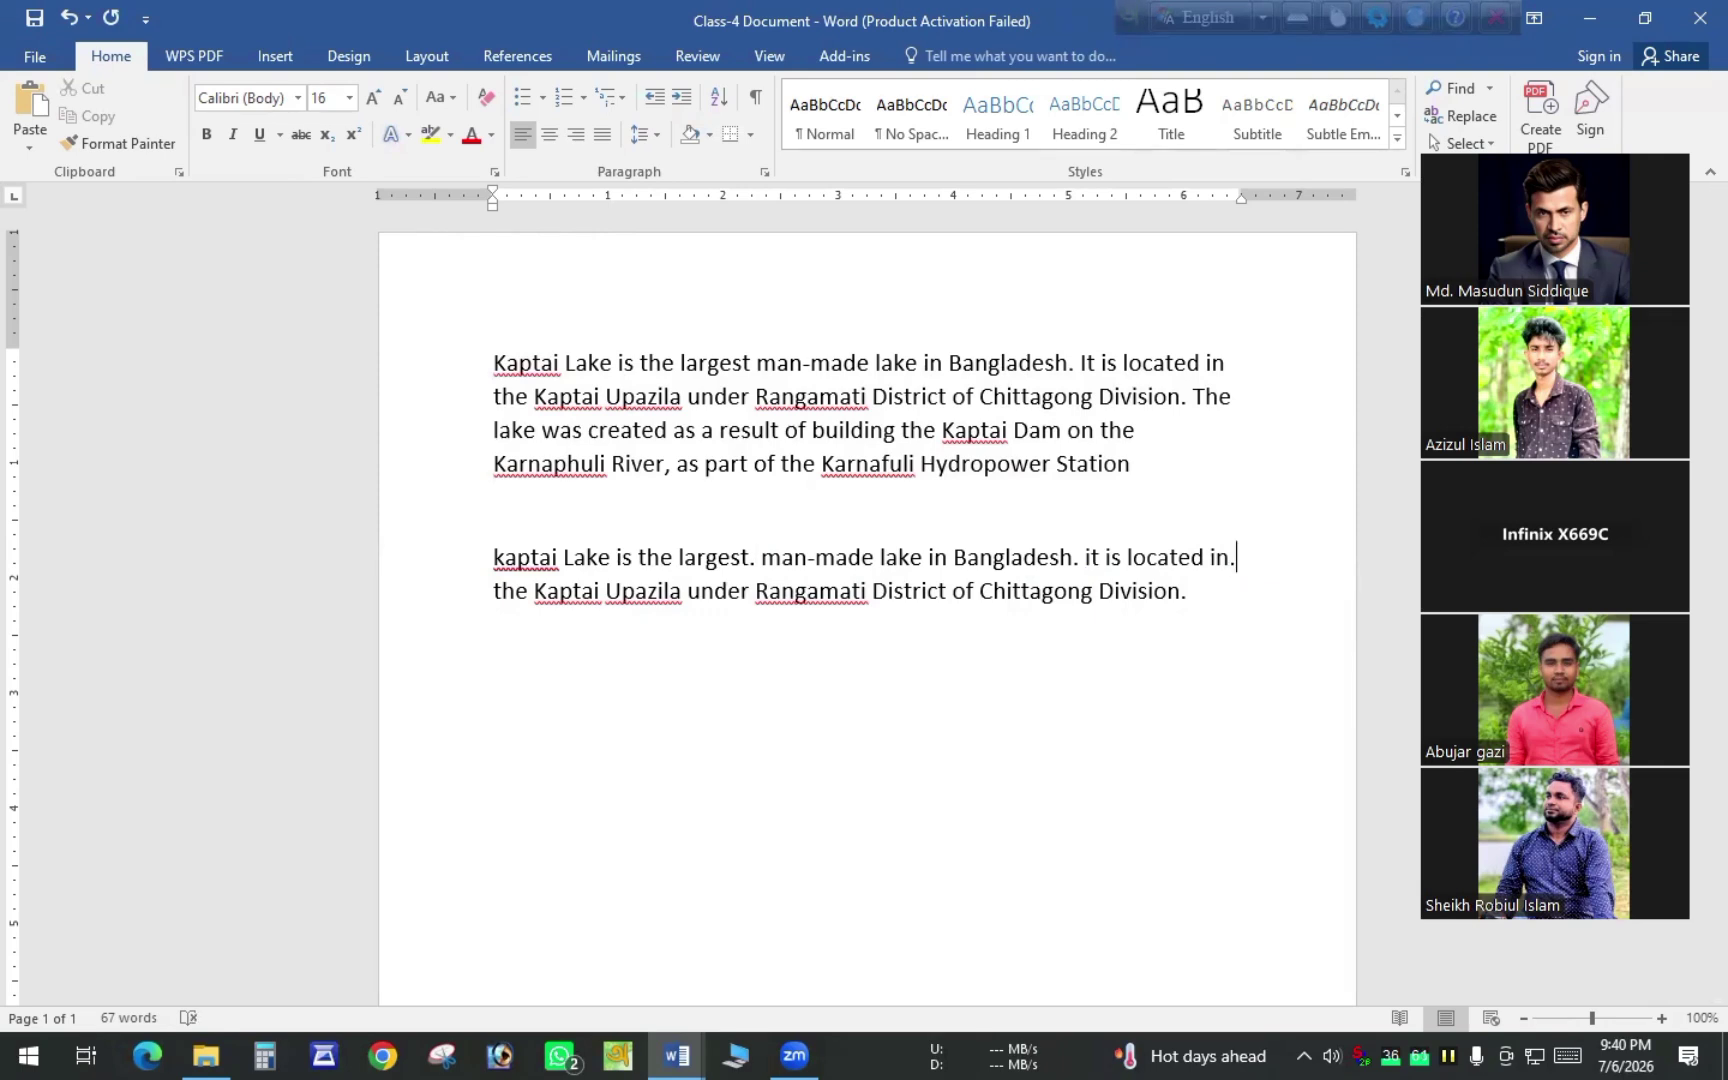
pyautogui.click(683, 590)
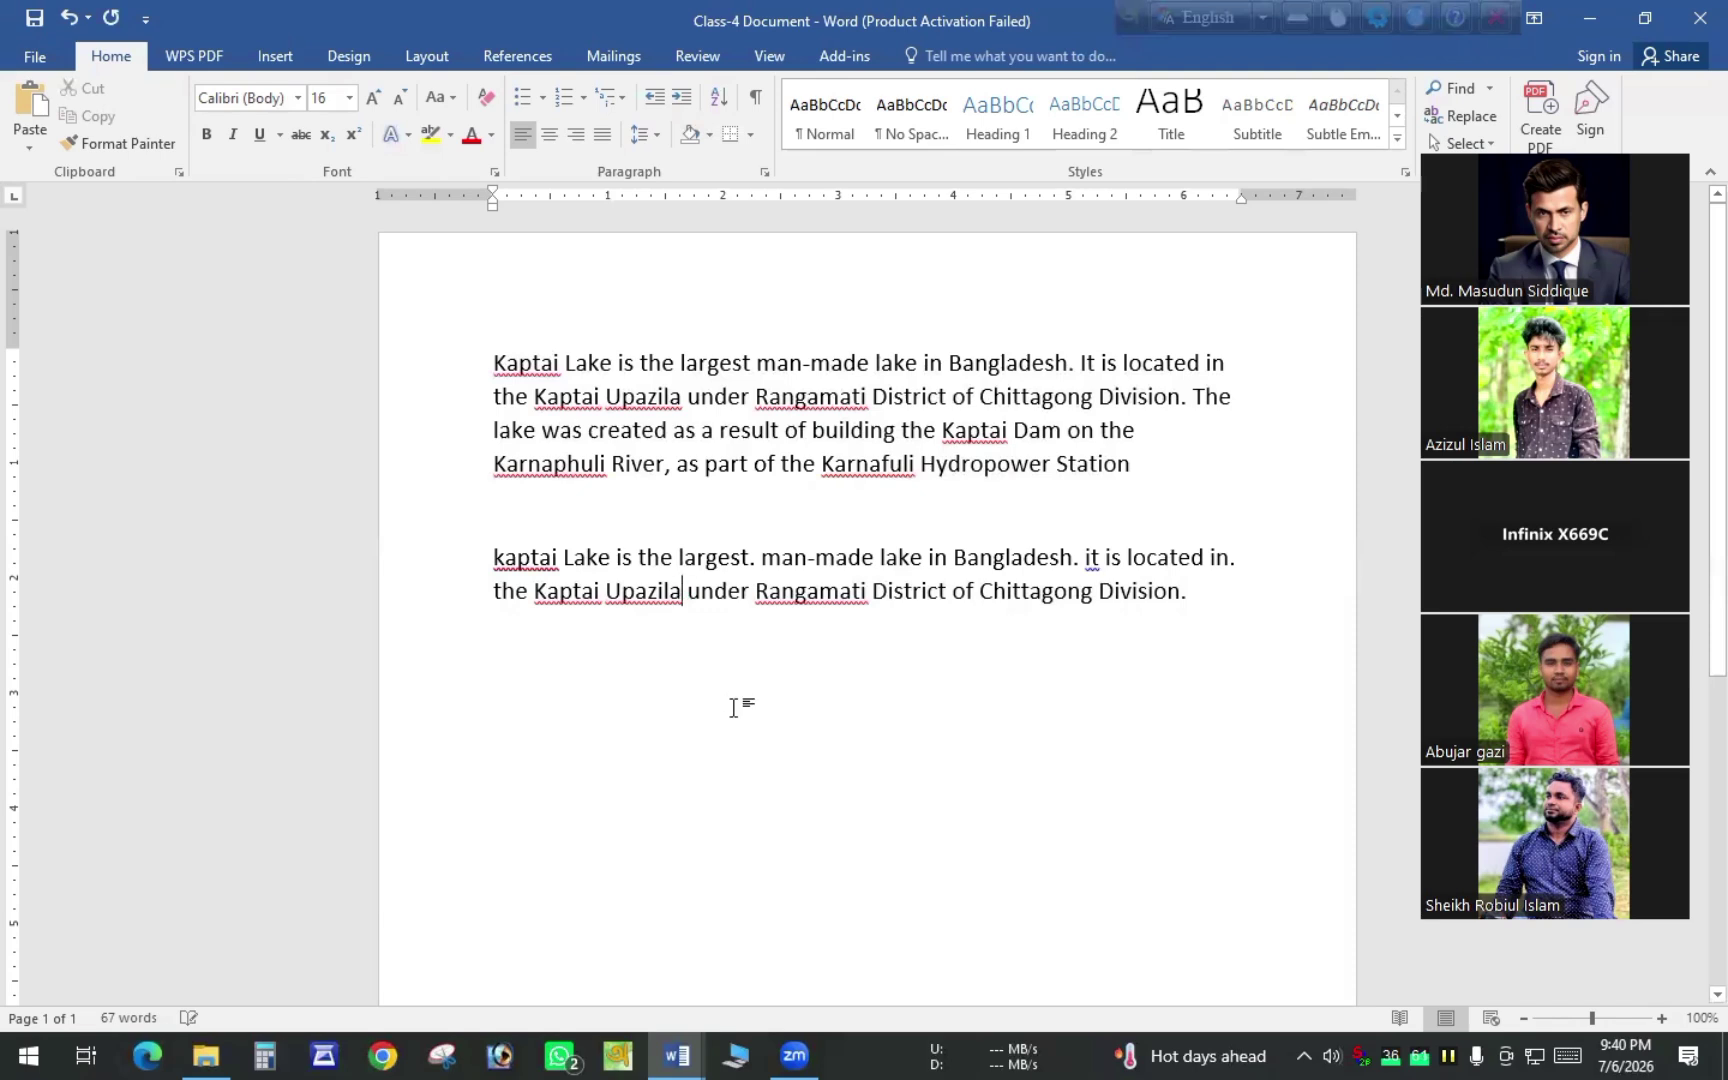
pyautogui.write('.')
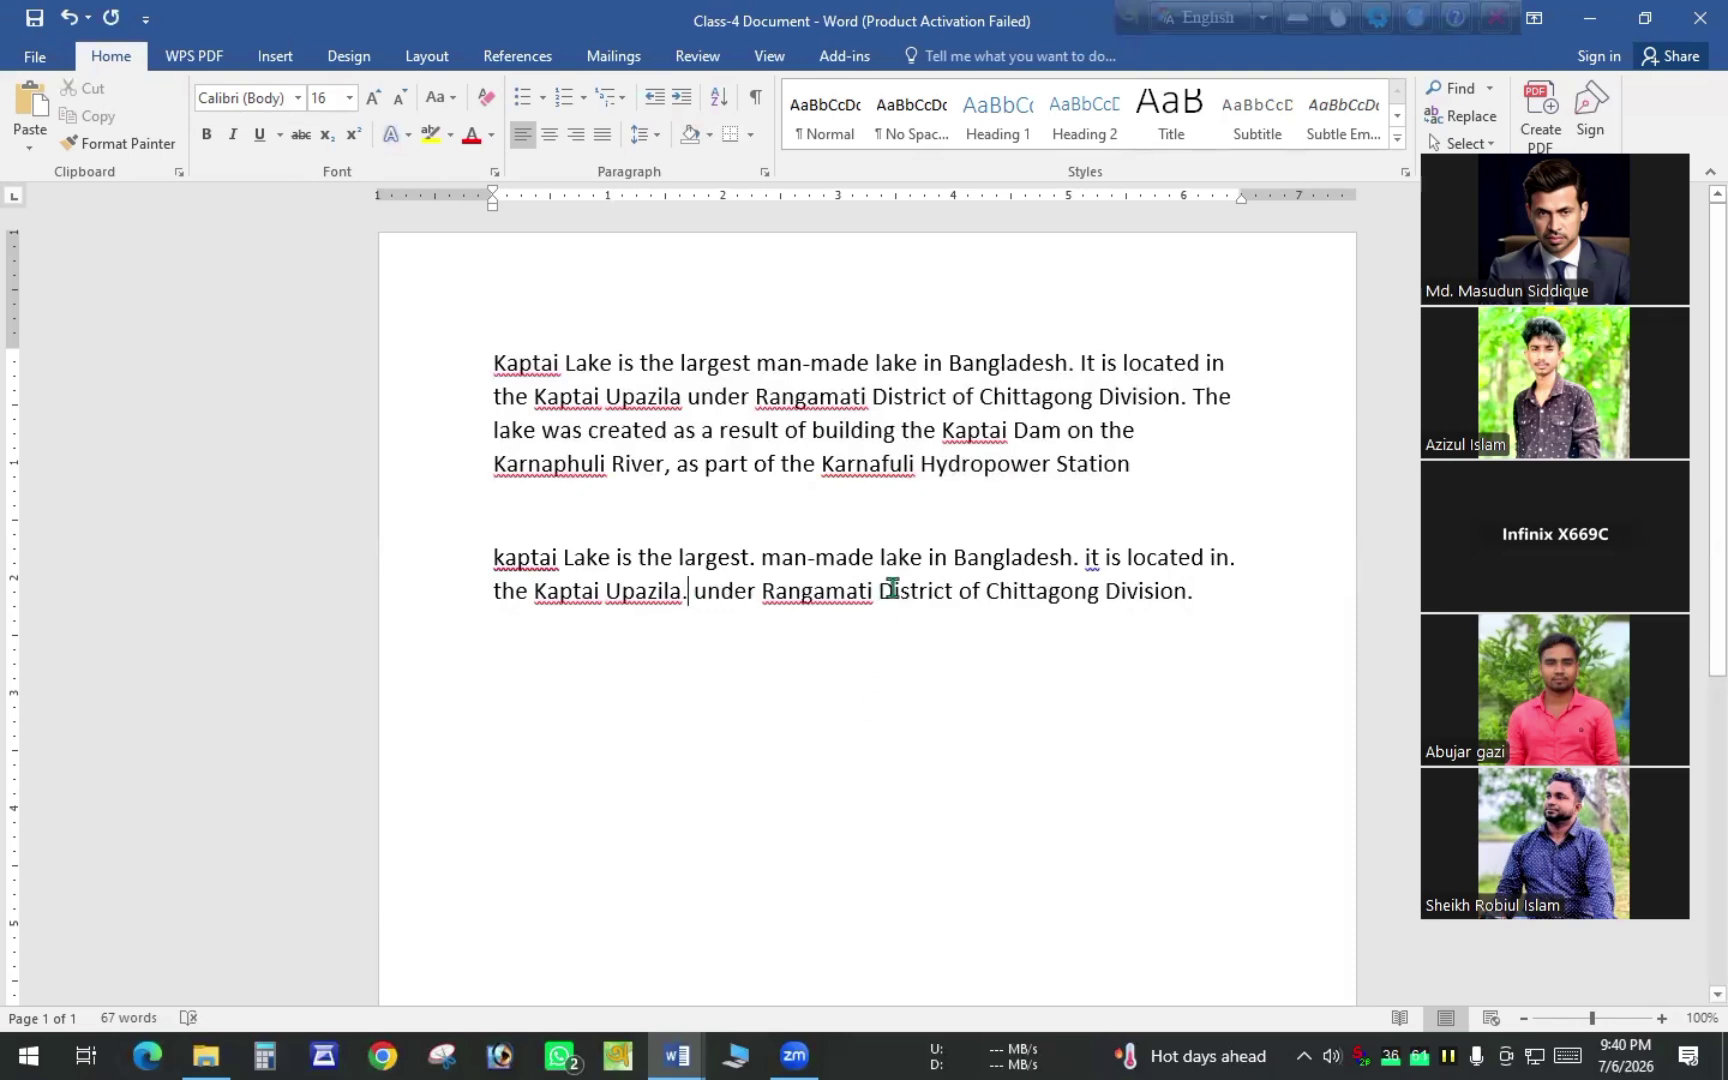
pyautogui.click(957, 592)
pyautogui.write('.')
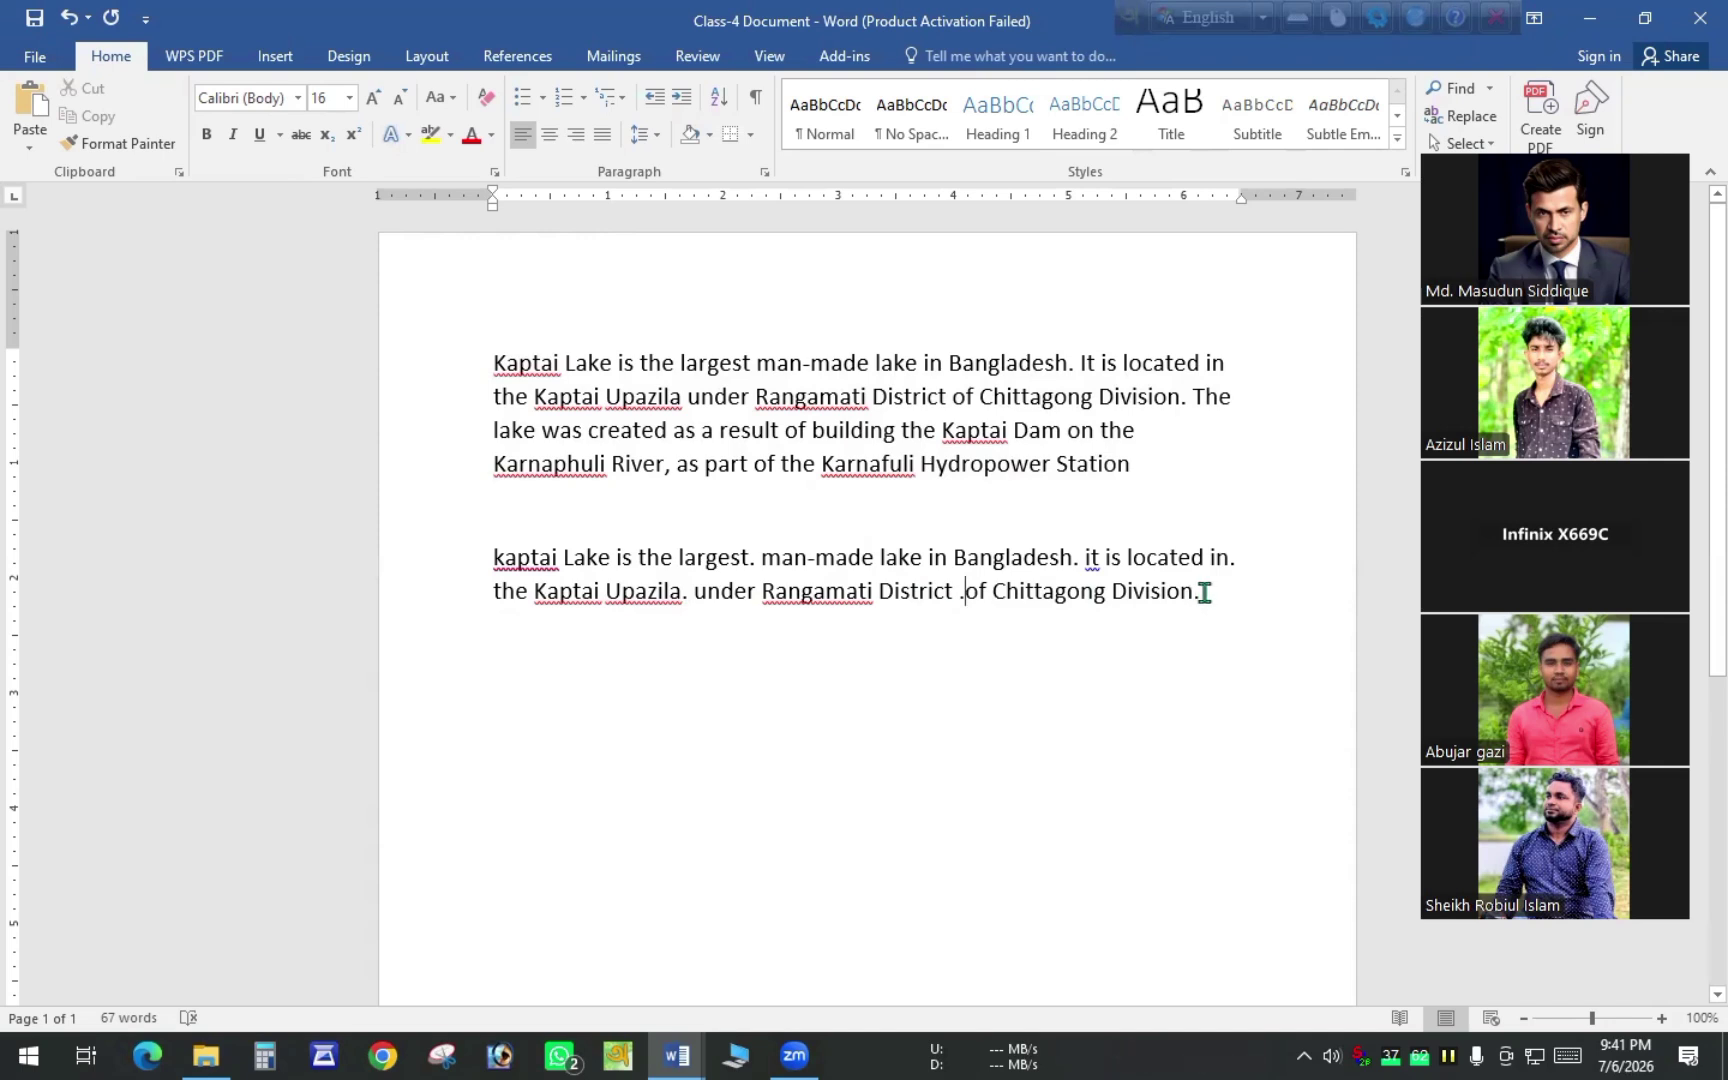
# Apply Sentence case to the whole second paragraph
pyautogui.moveTo(1204, 592); pyautogui.dragTo(481, 568)
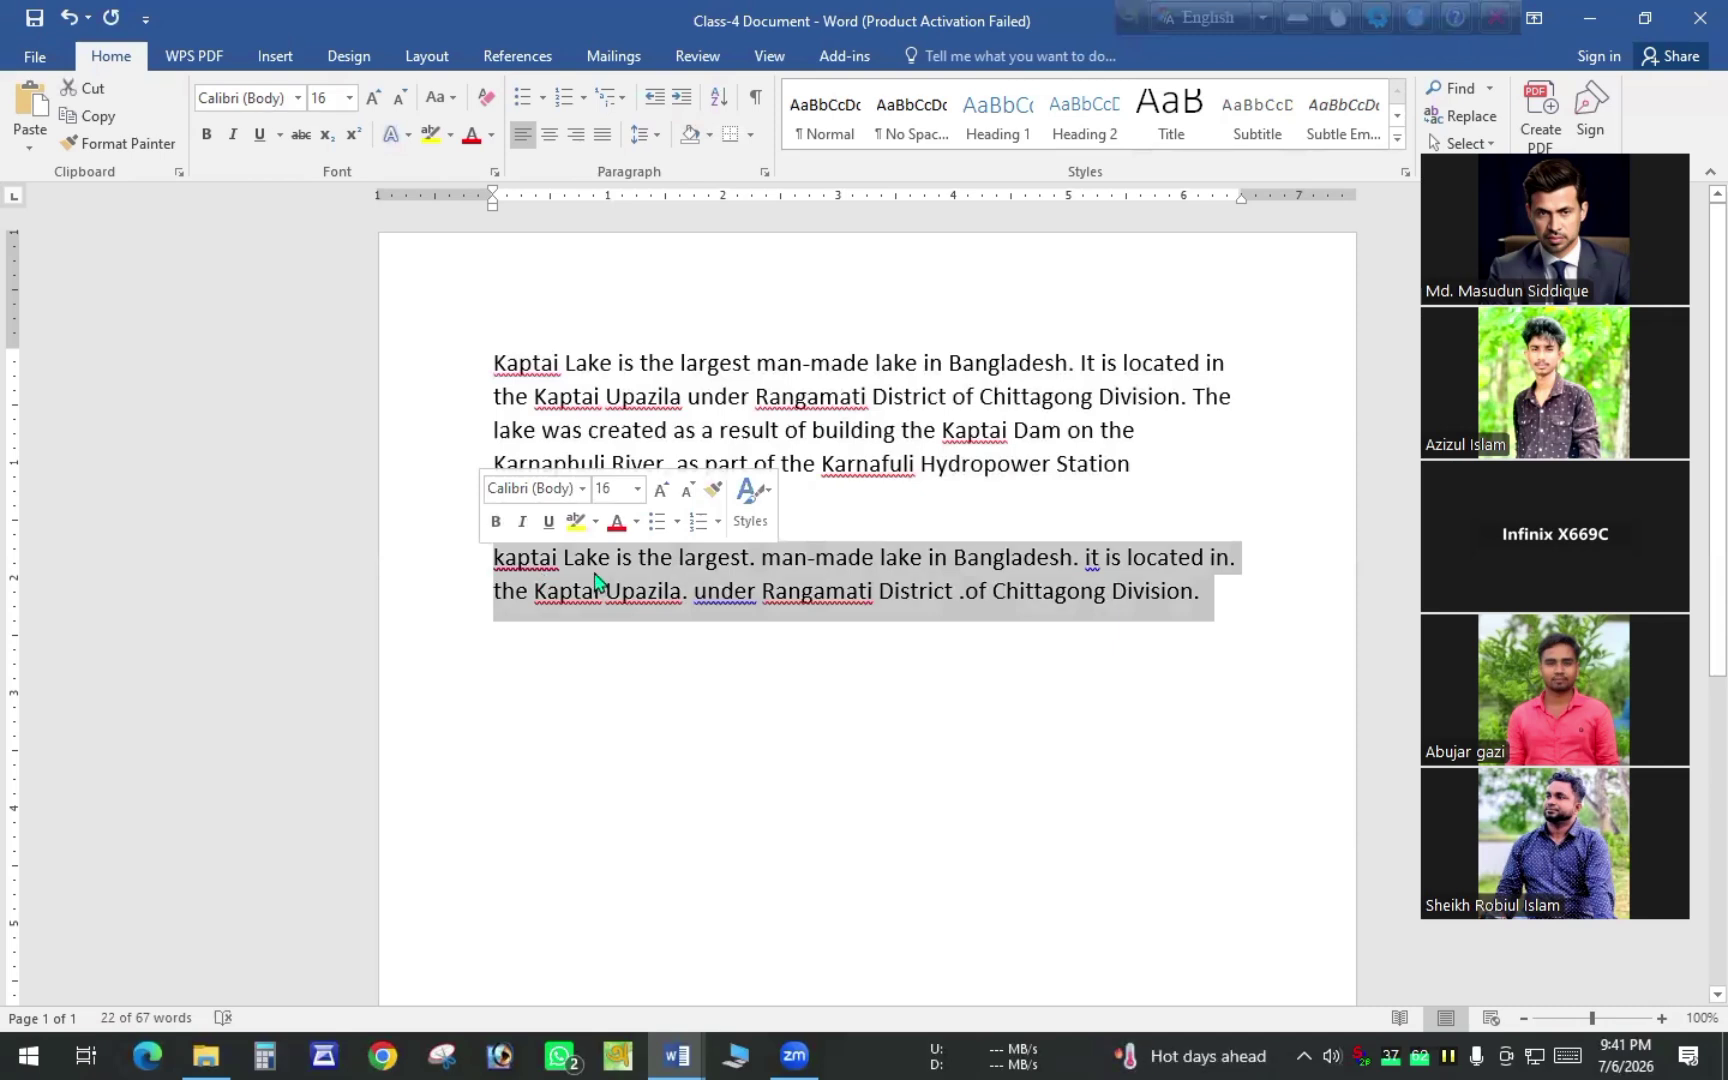
pyautogui.click(452, 99)
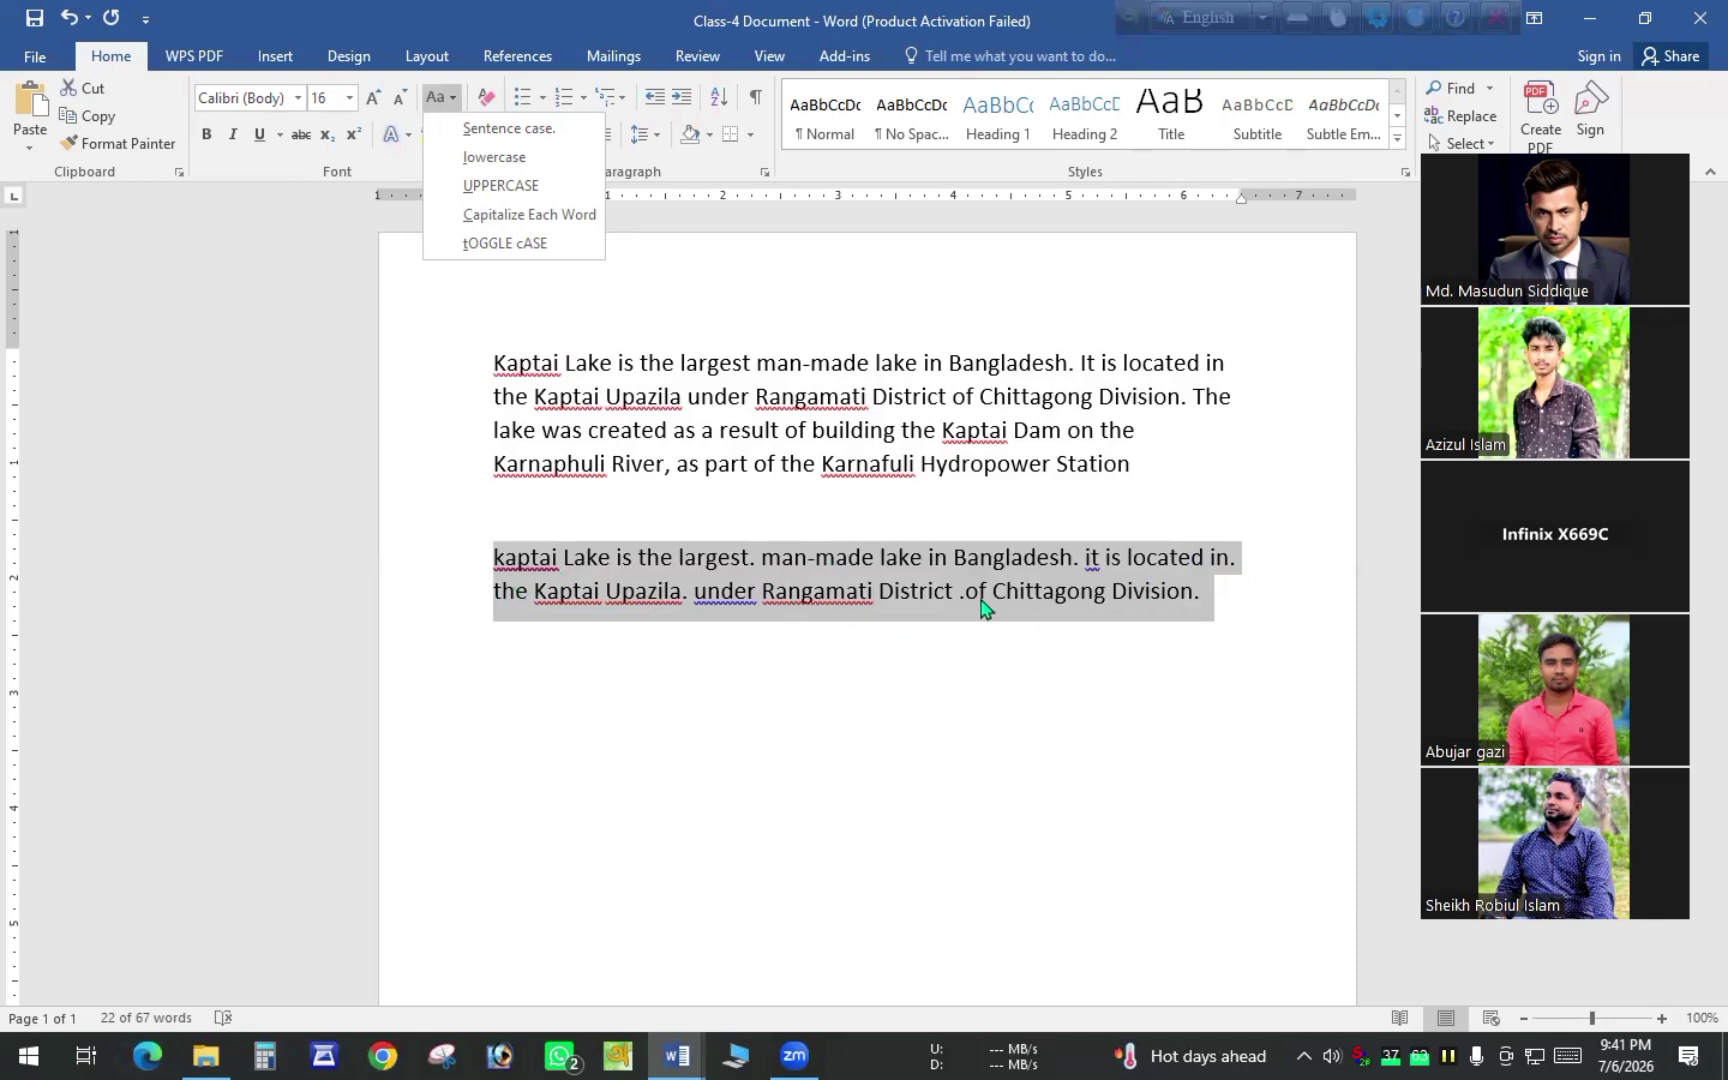
pyautogui.click(527, 130)
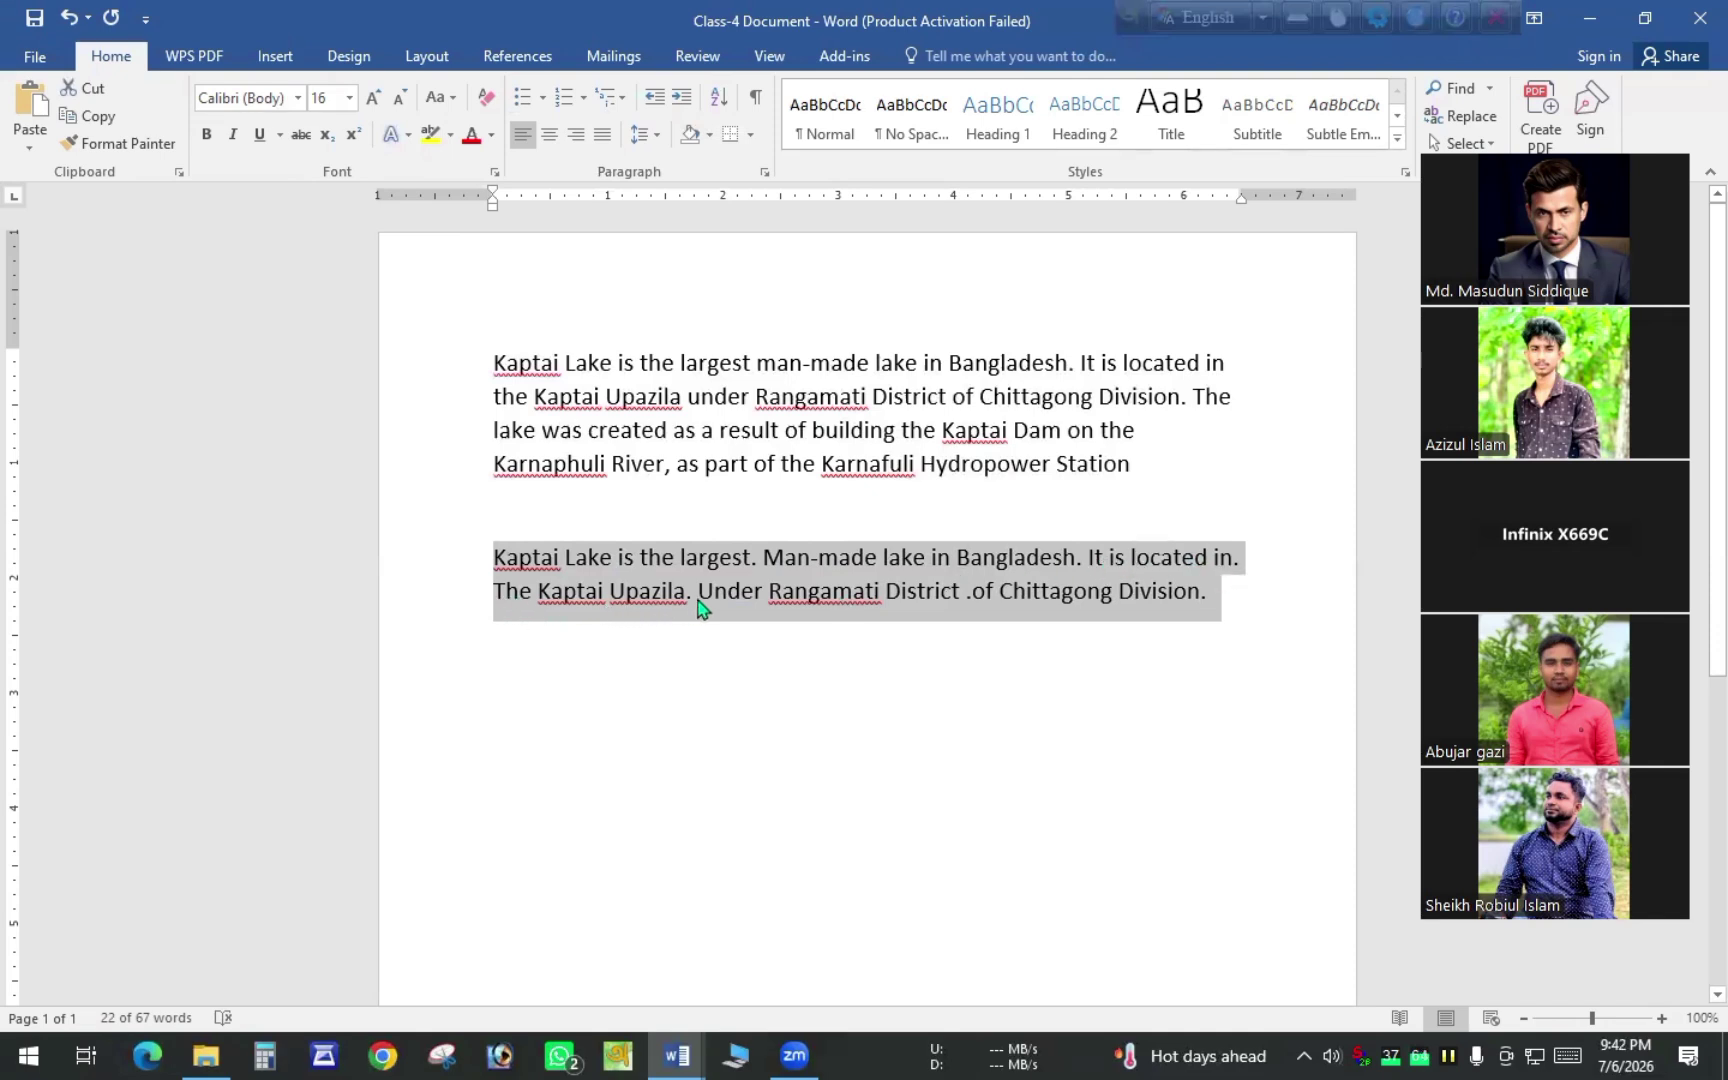
# Remove the stray period before "of Chittagong" in the second paragraph
pyautogui.click(971, 598)
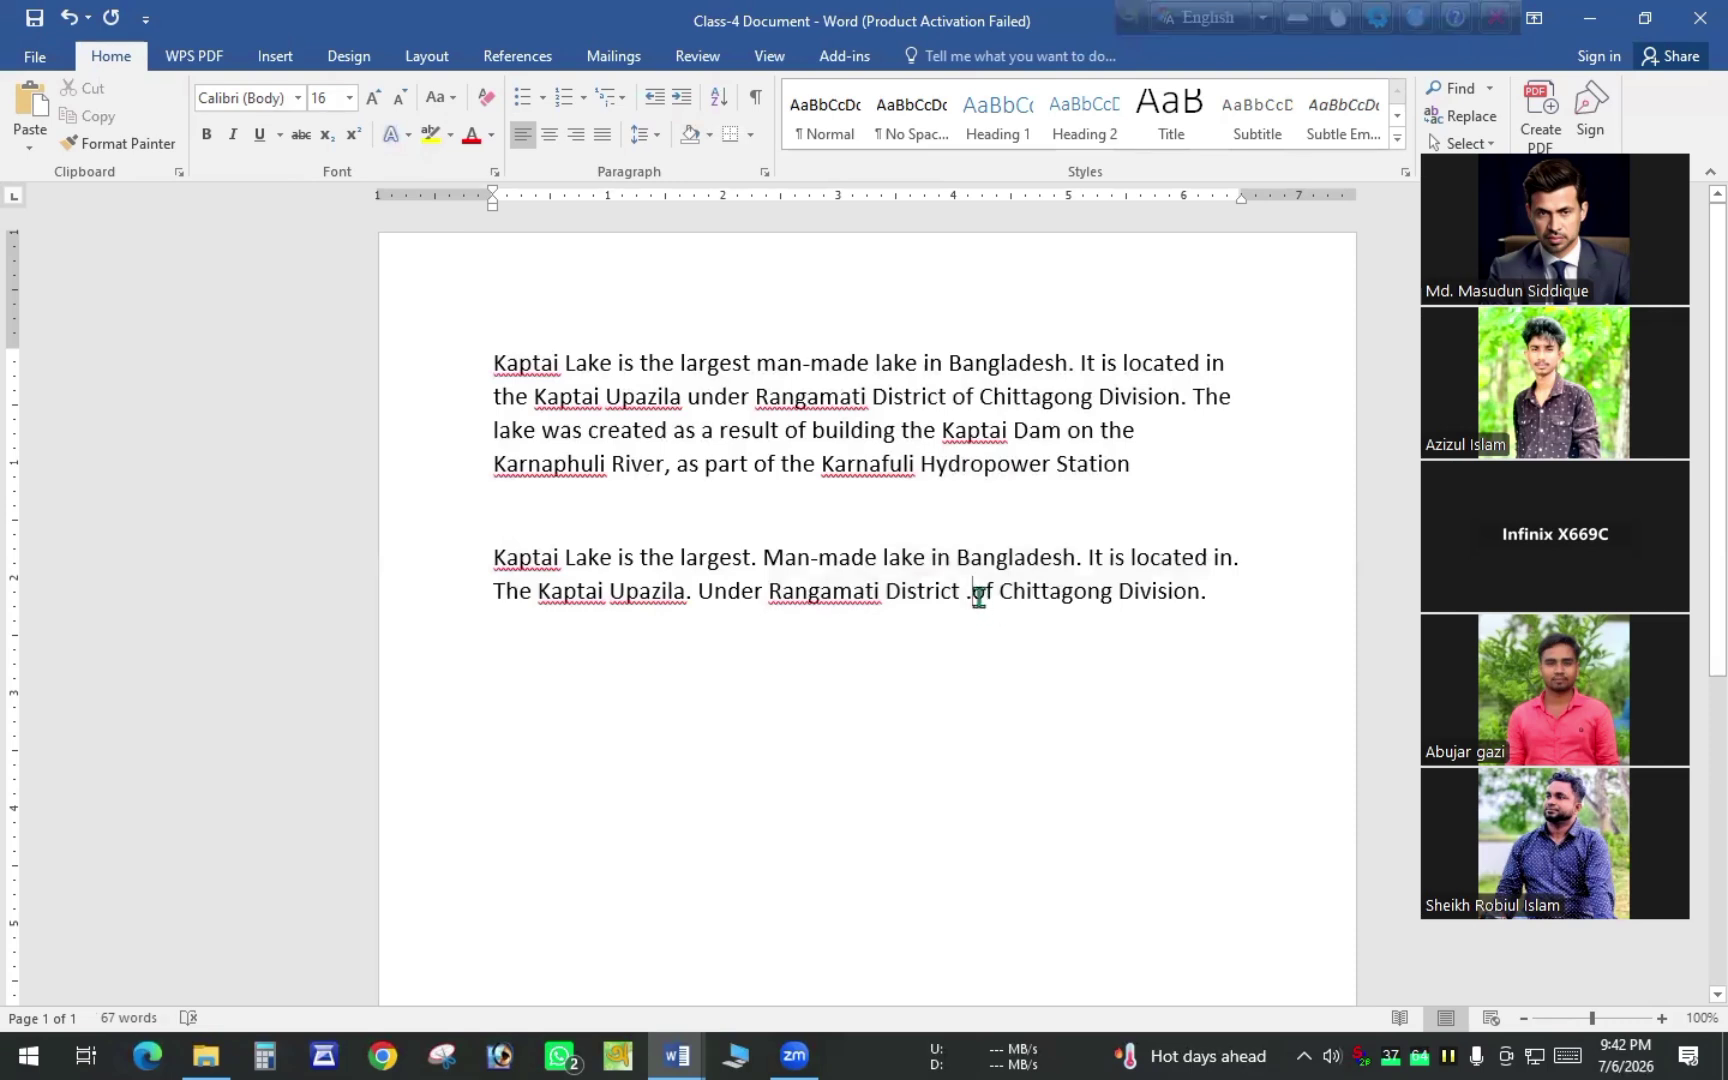
pyautogui.press('Delete')
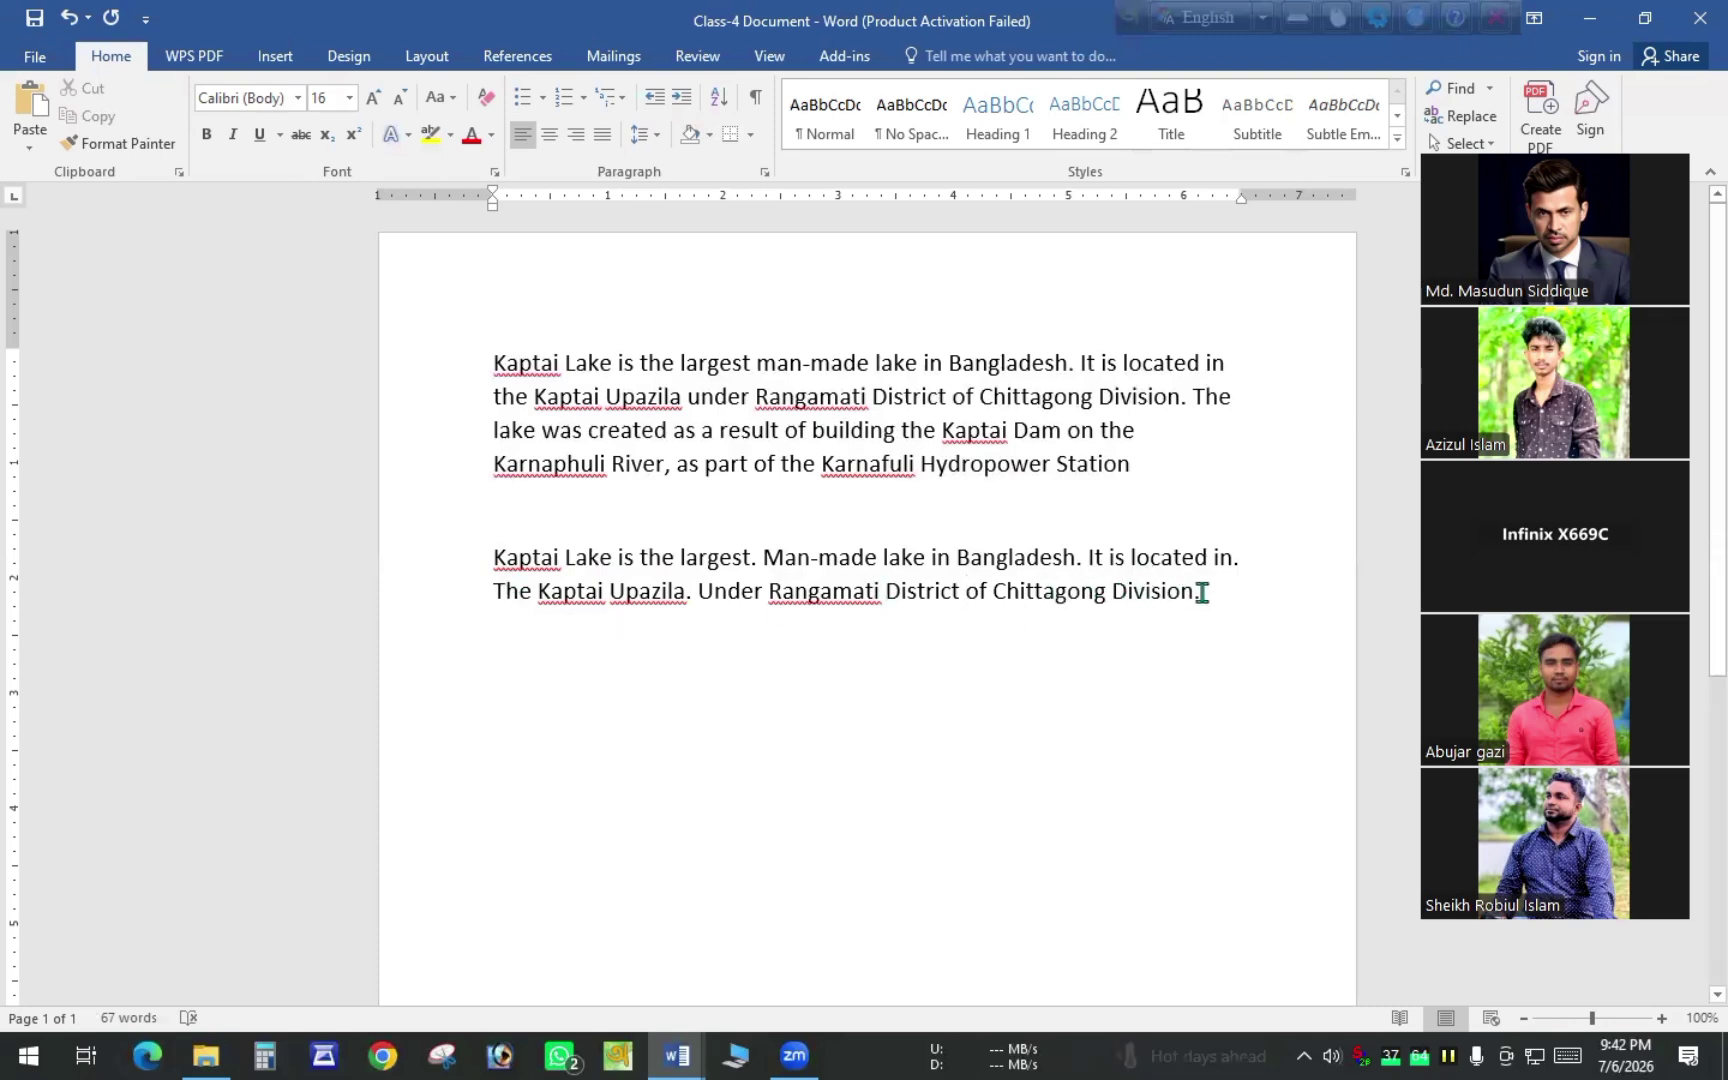
pyautogui.click(452, 97)
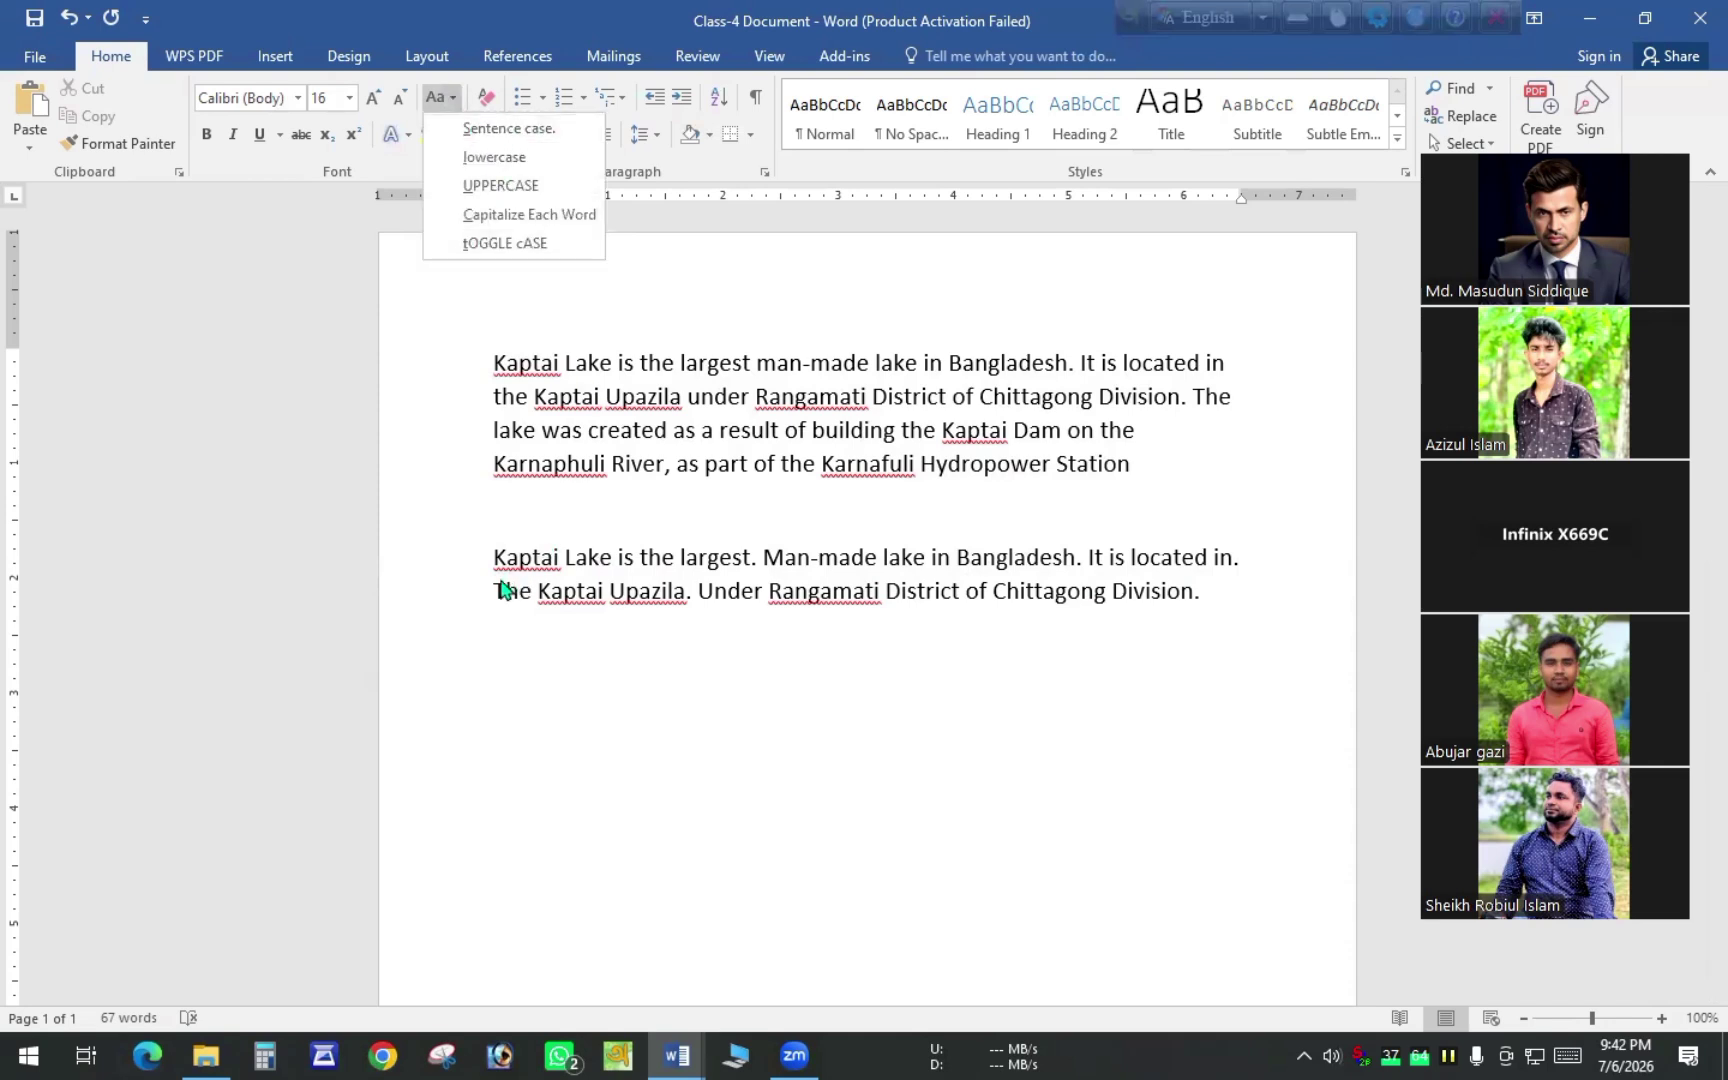
pyautogui.click(482, 640)
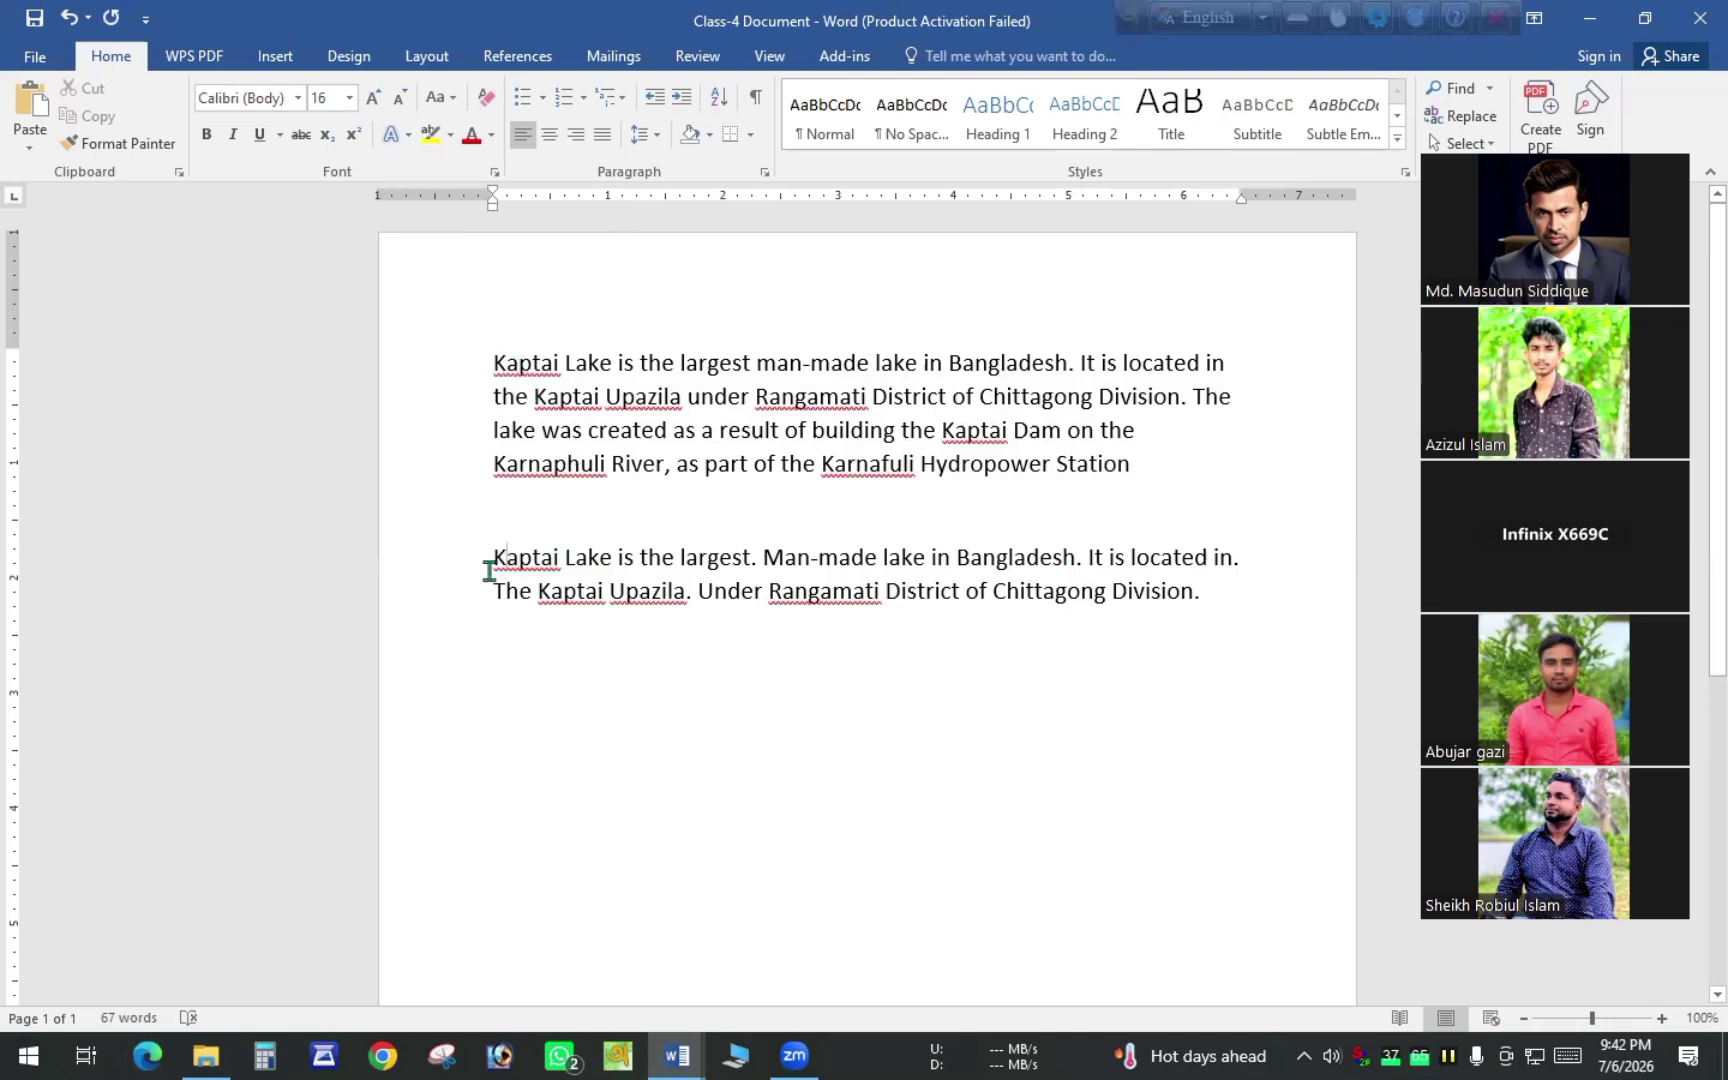
# Apply Sentence case to both Kaptai Lake paragraphs together
pyautogui.moveTo(493, 358); pyautogui.dragTo(1200, 614)
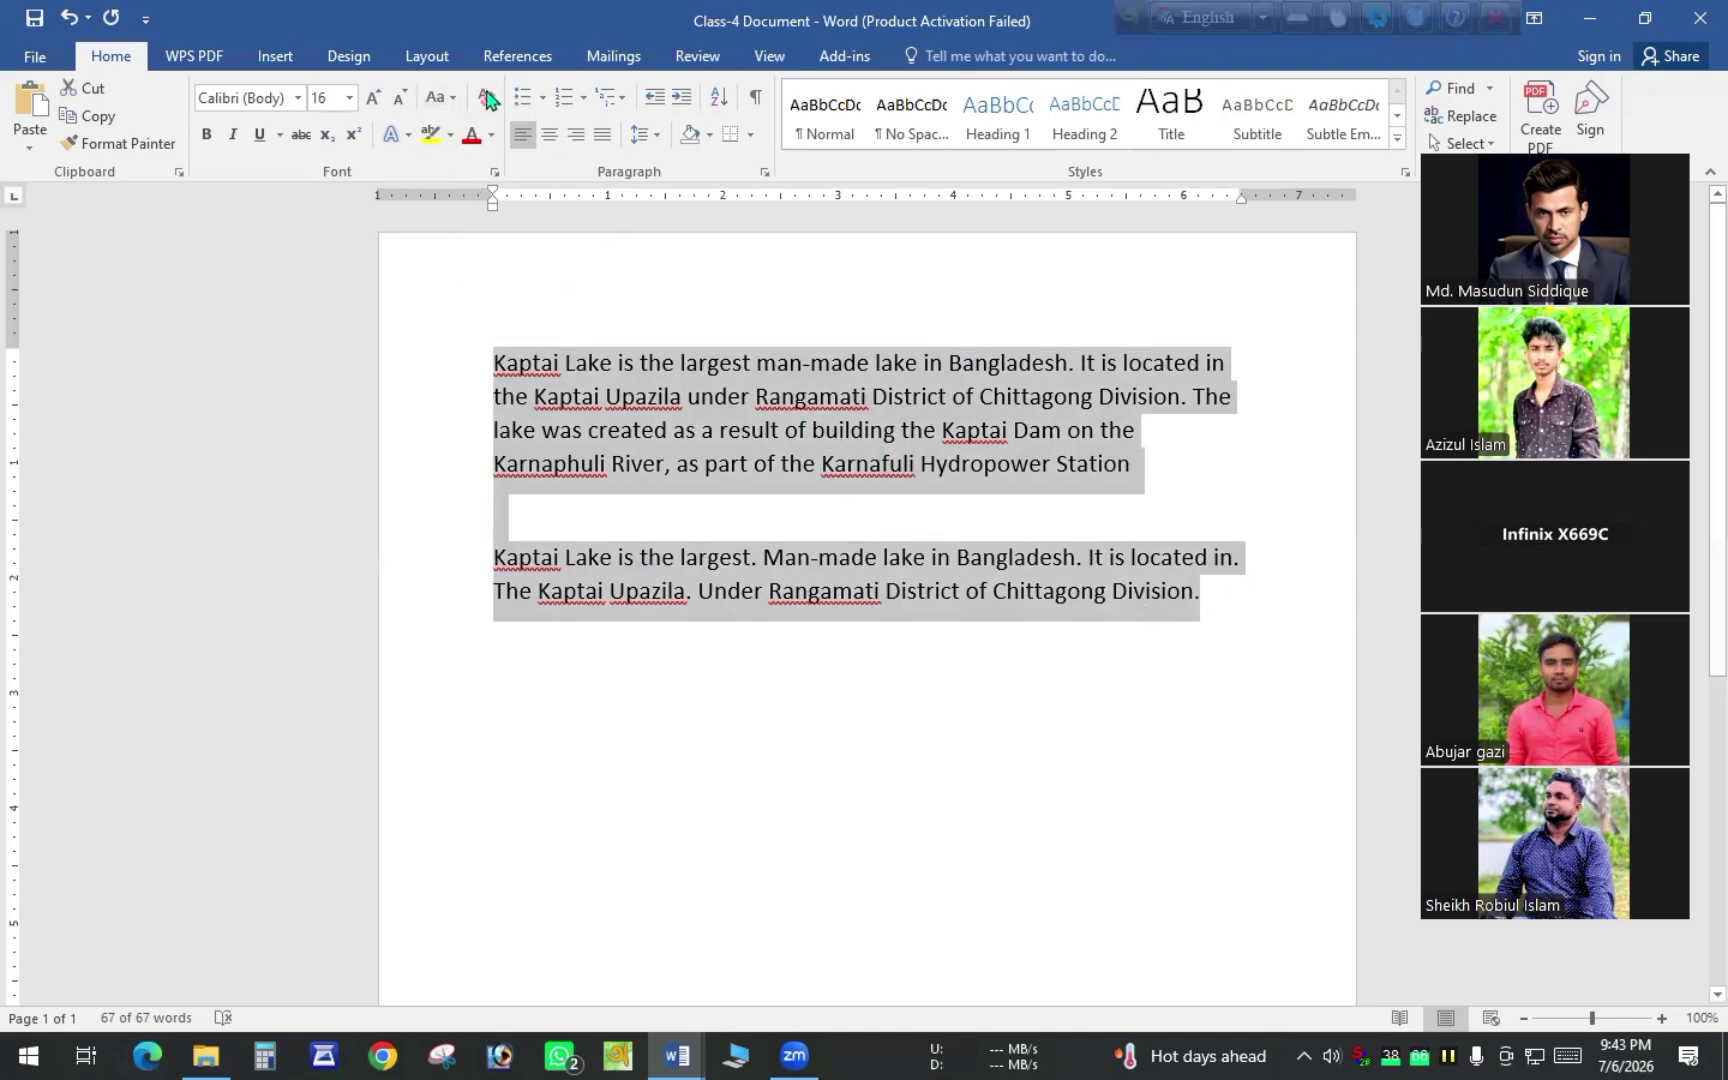
pyautogui.click(452, 98)
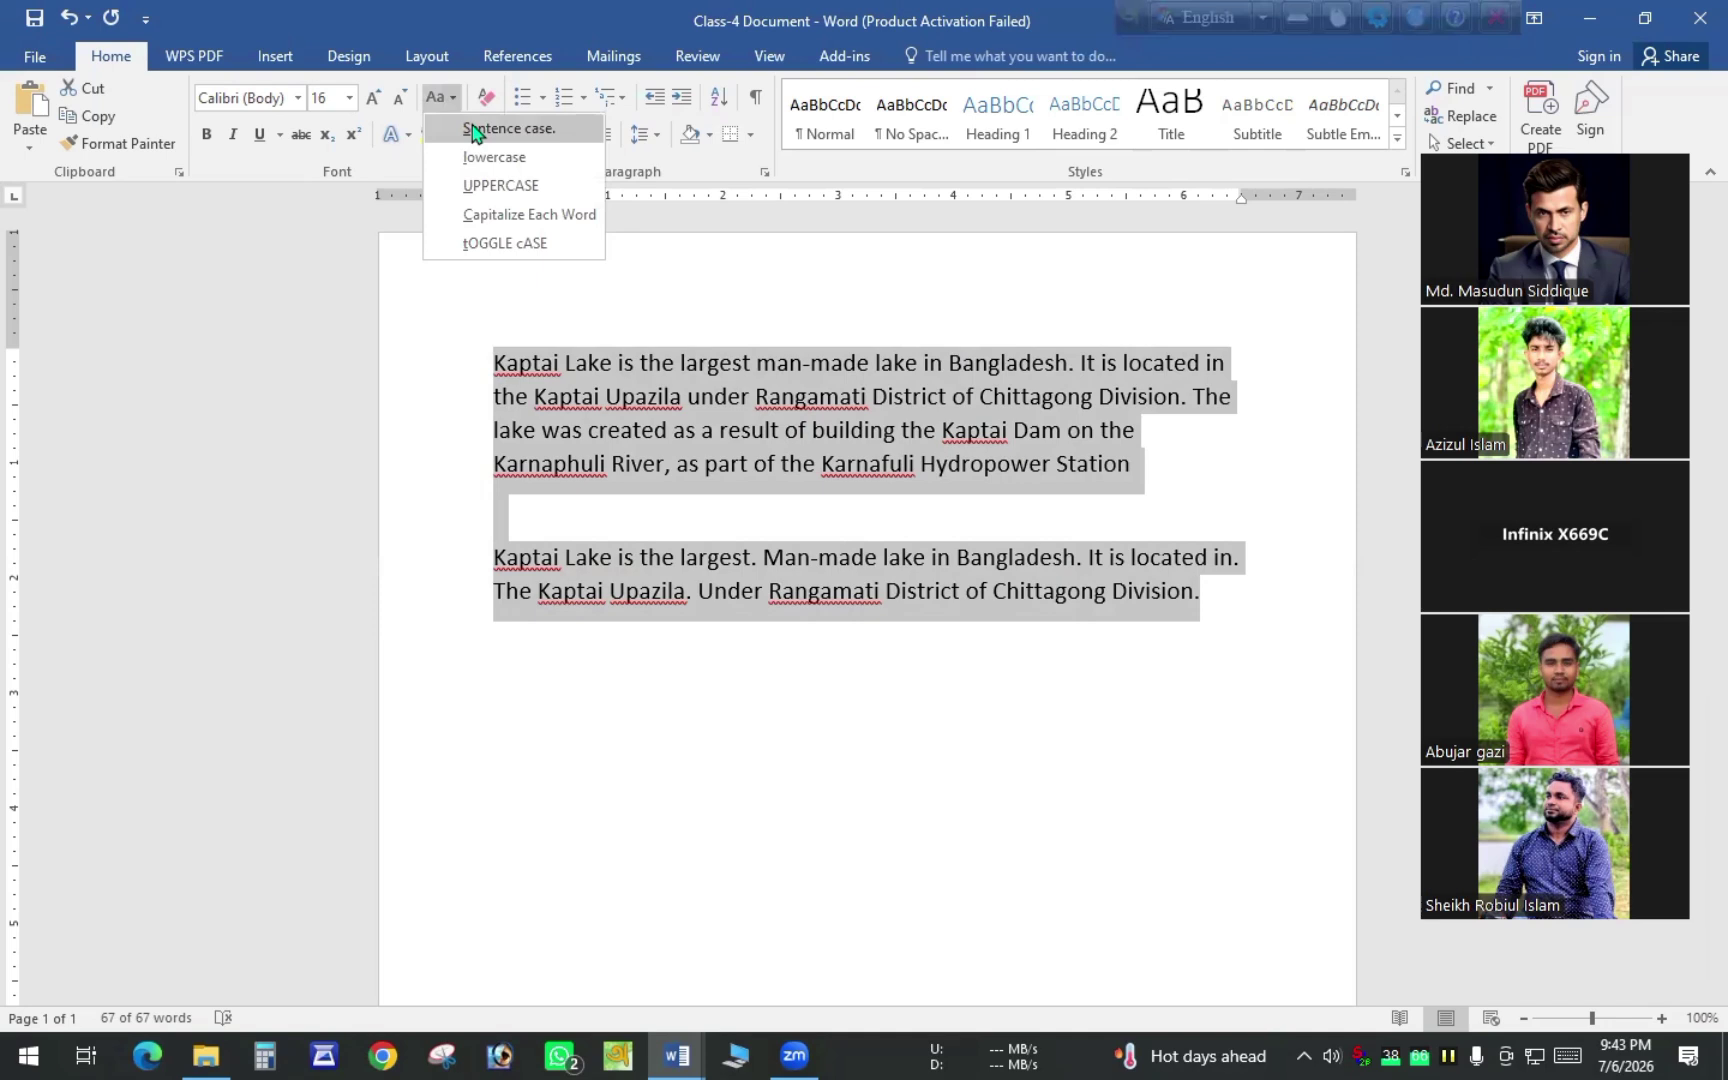
pyautogui.click(474, 133)
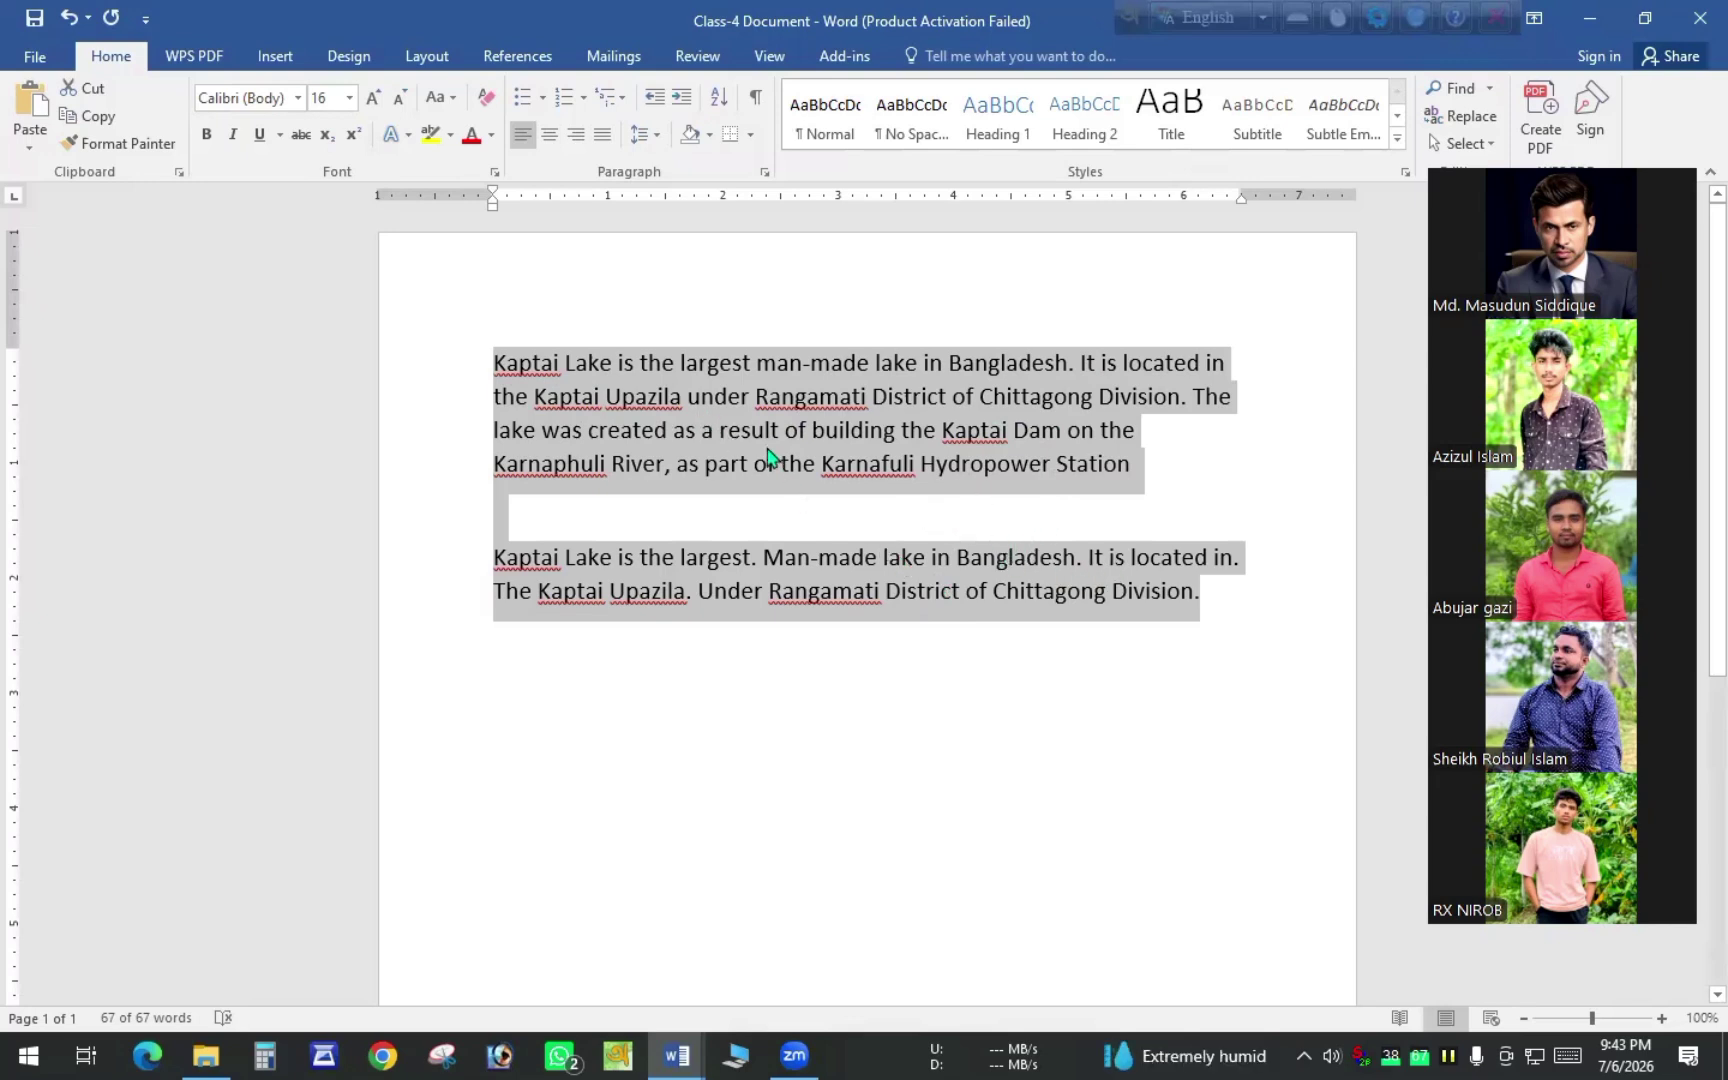
pyautogui.click(717, 638)
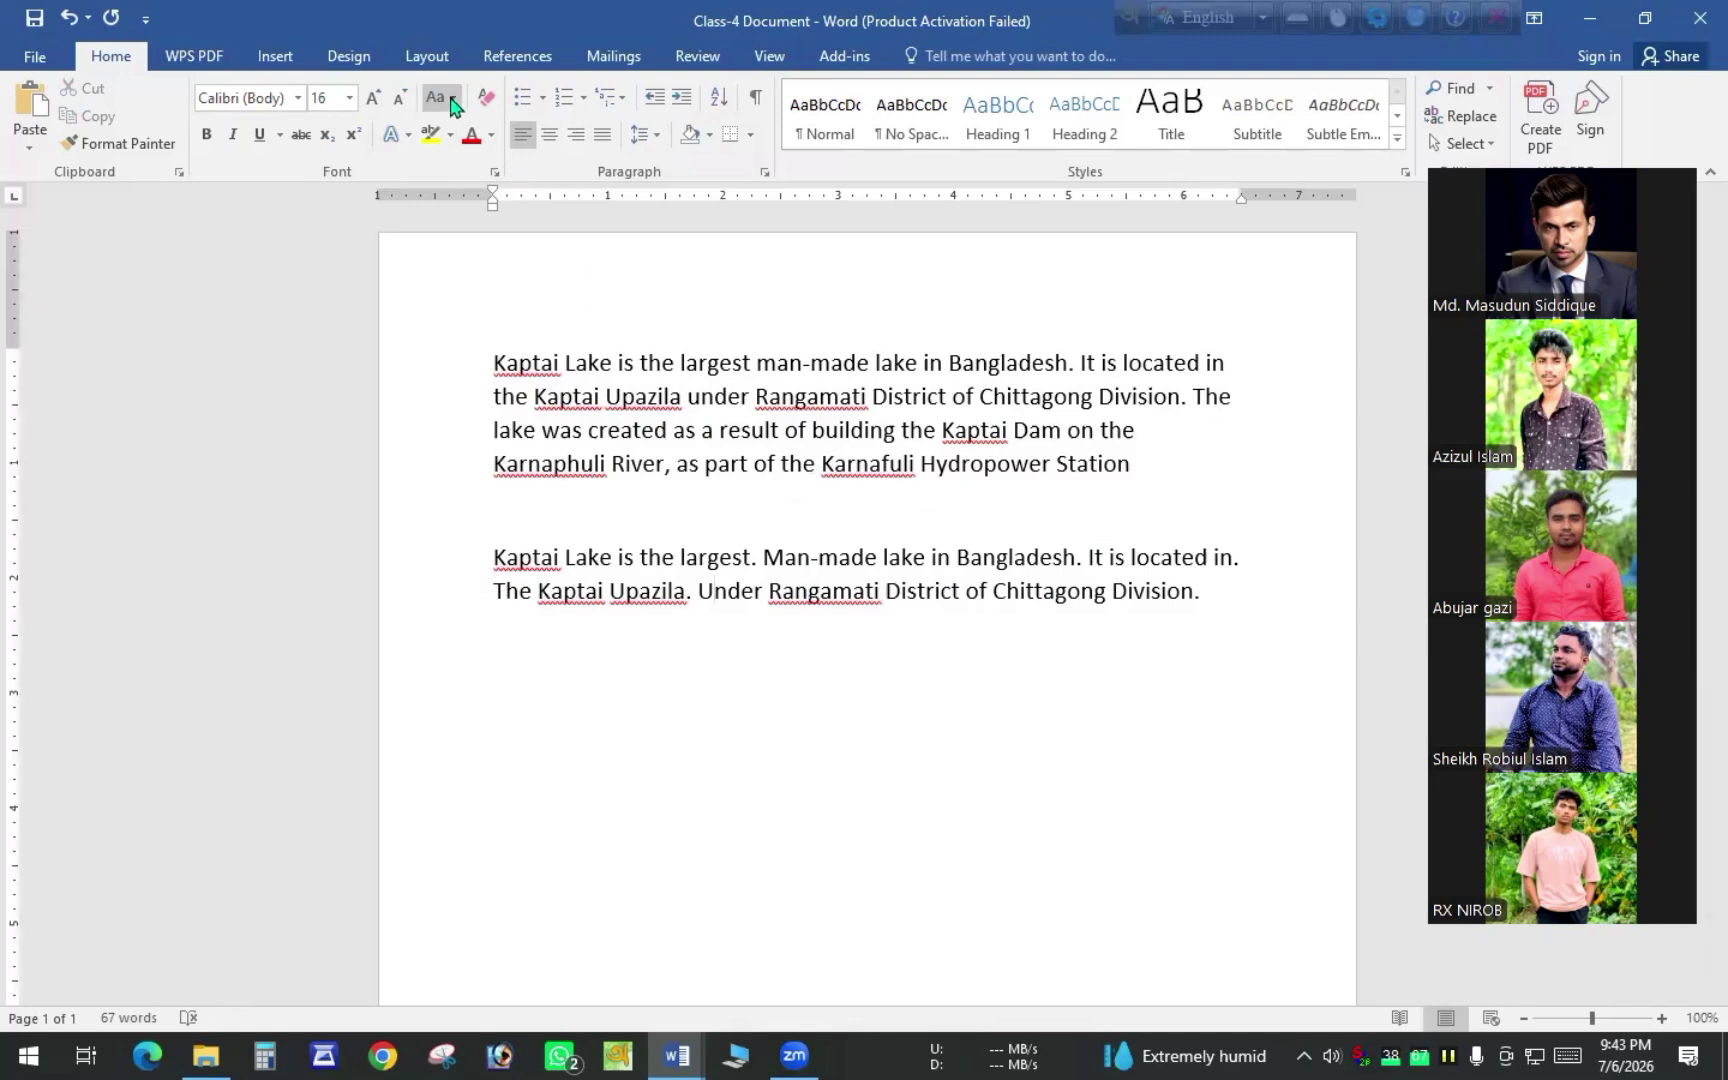
# Check the "lower Case" item in the Class-4 outline document, then return to the Class-4 Document practice file
pyautogui.moveTo(676, 1055)
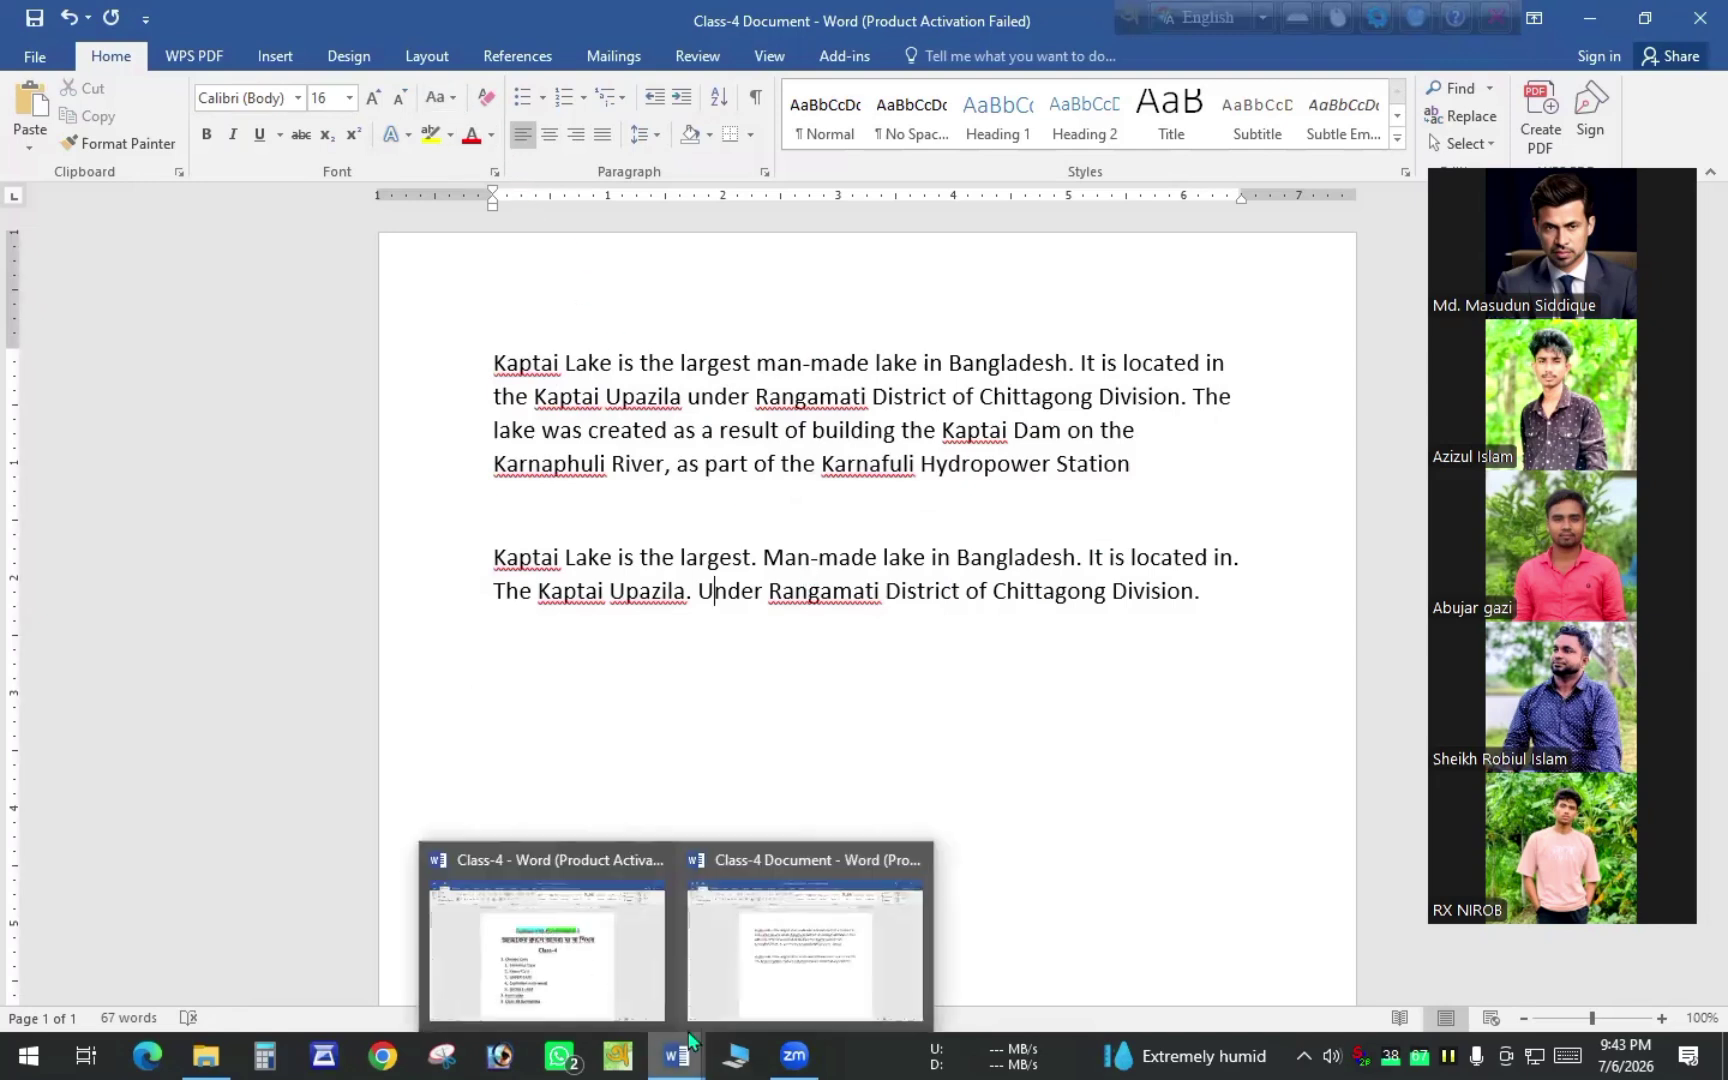
pyautogui.click(576, 975)
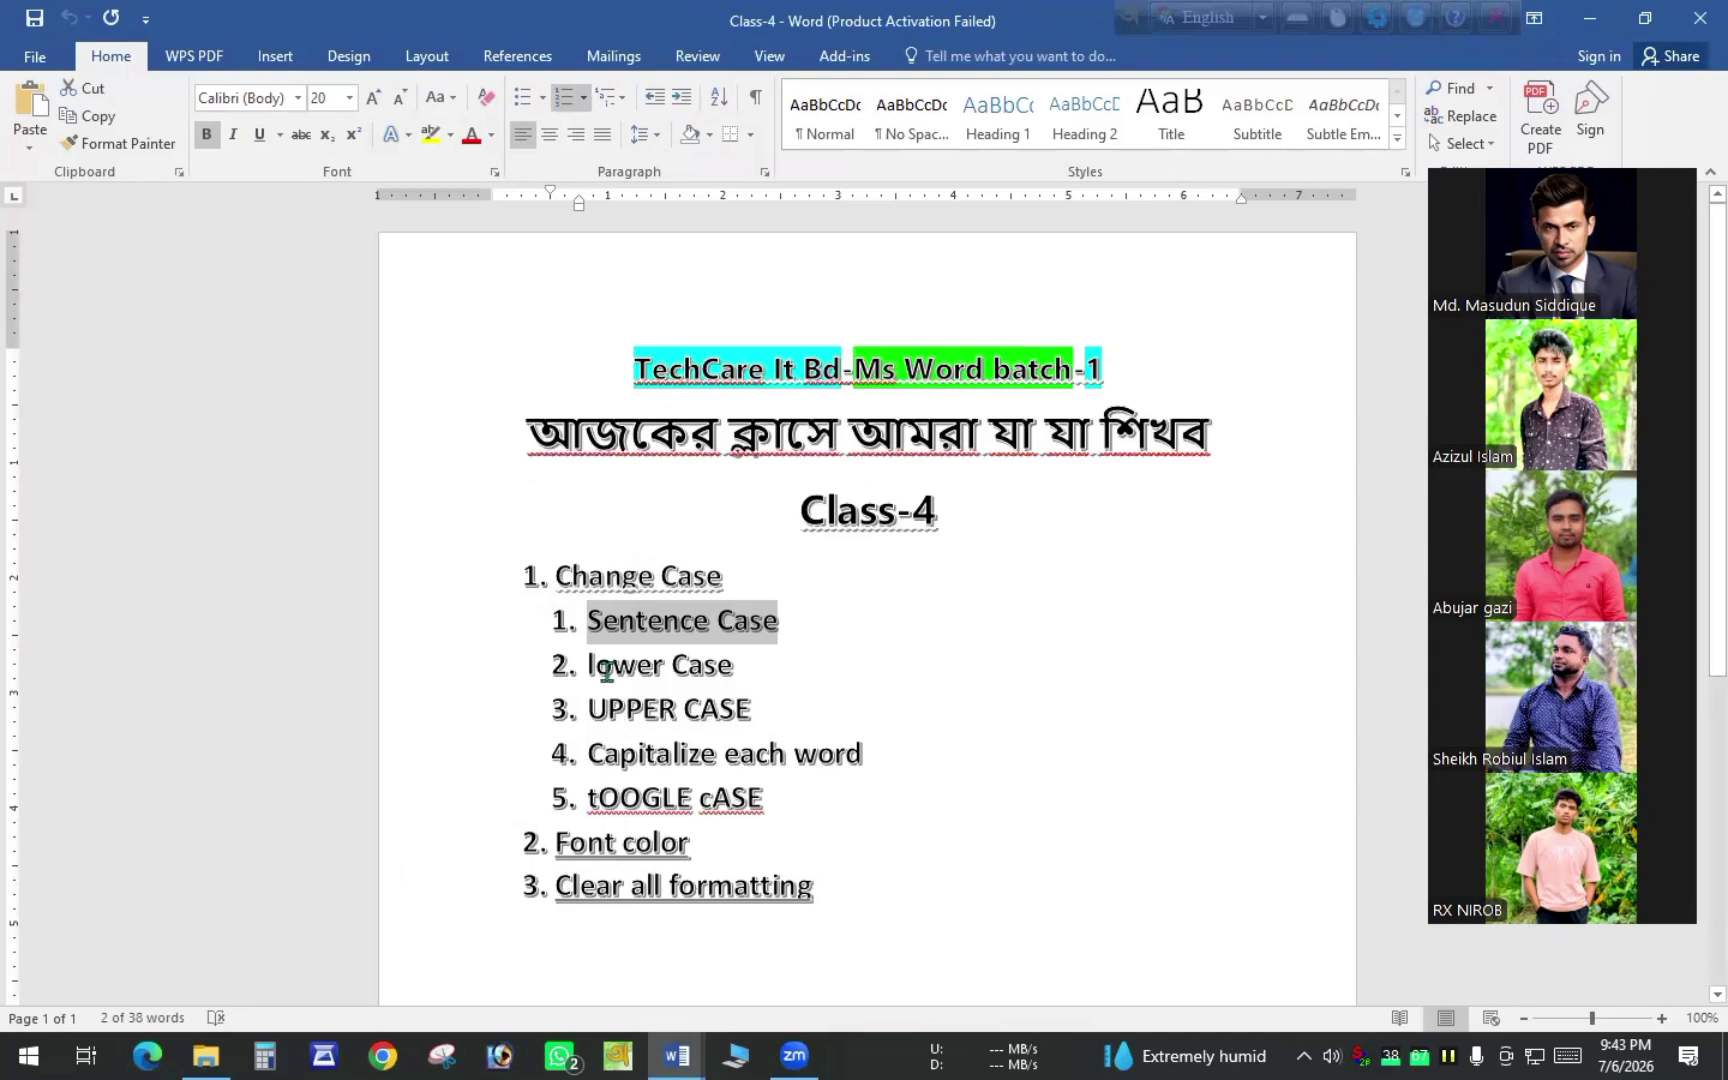
pyautogui.moveTo(586, 664); pyautogui.dragTo(735, 667)
pyautogui.click(733, 665)
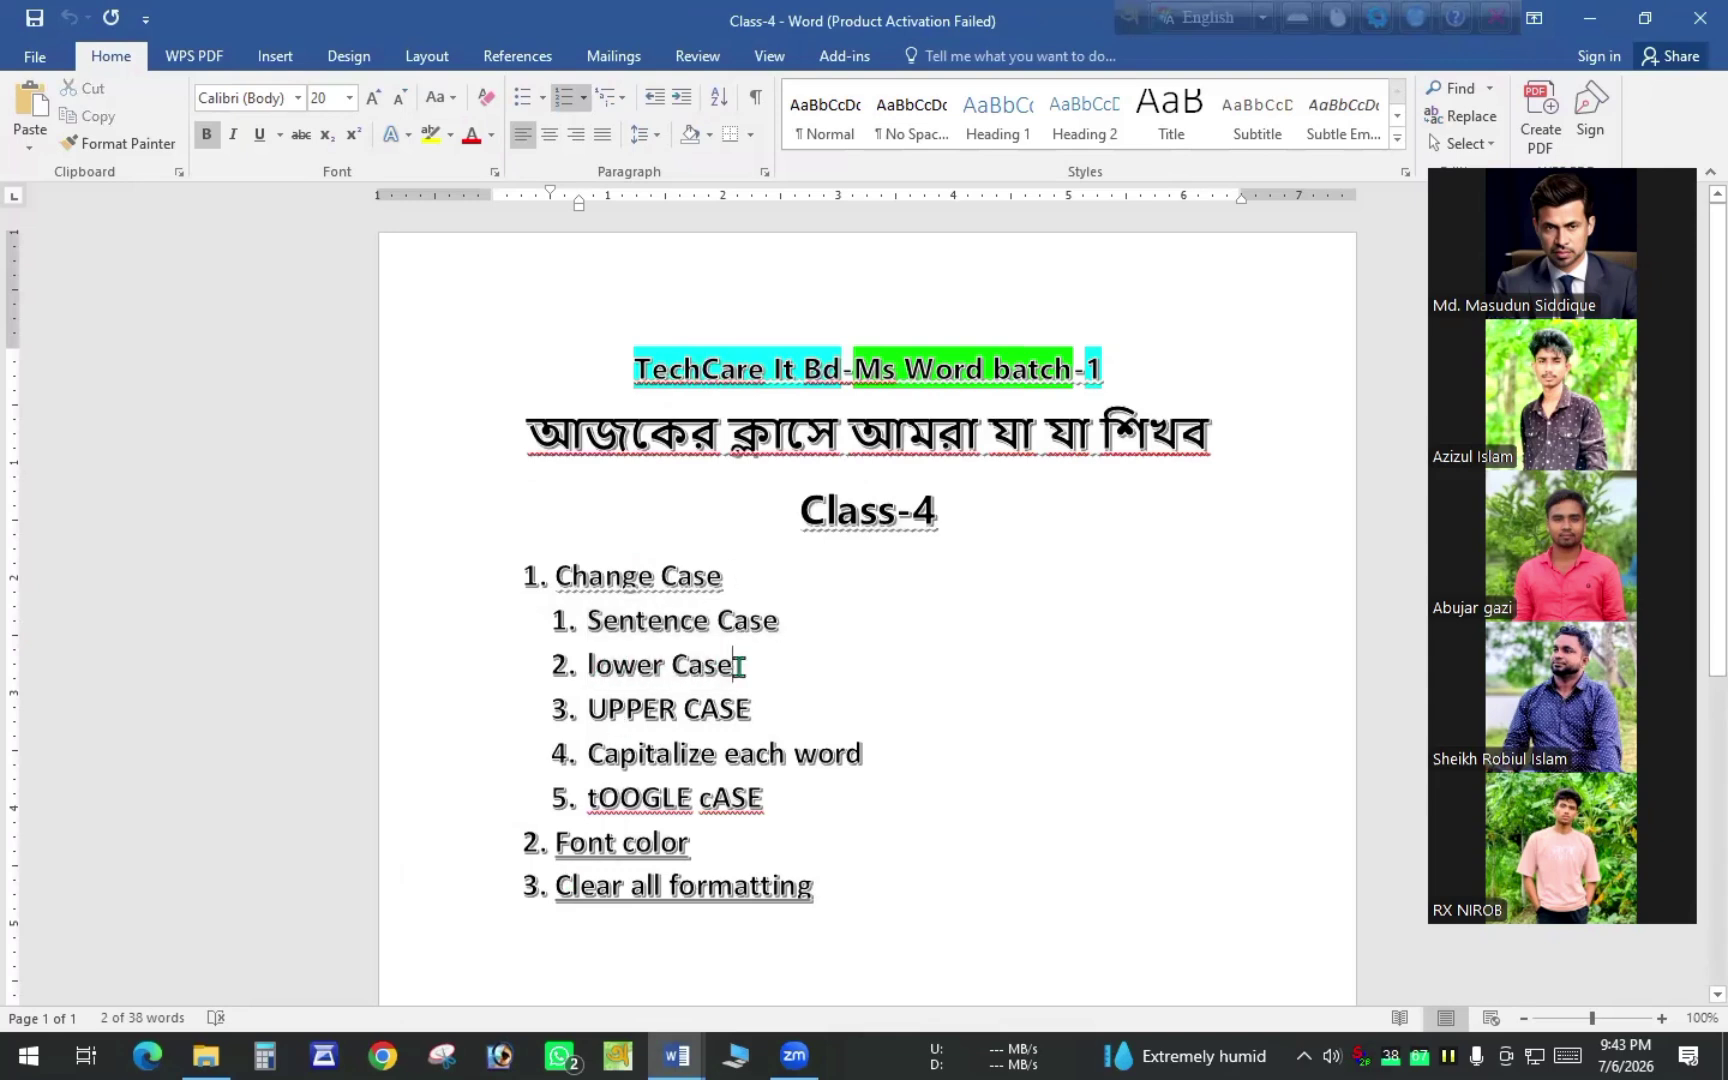
pyautogui.moveTo(700, 672); pyautogui.dragTo(630, 680)
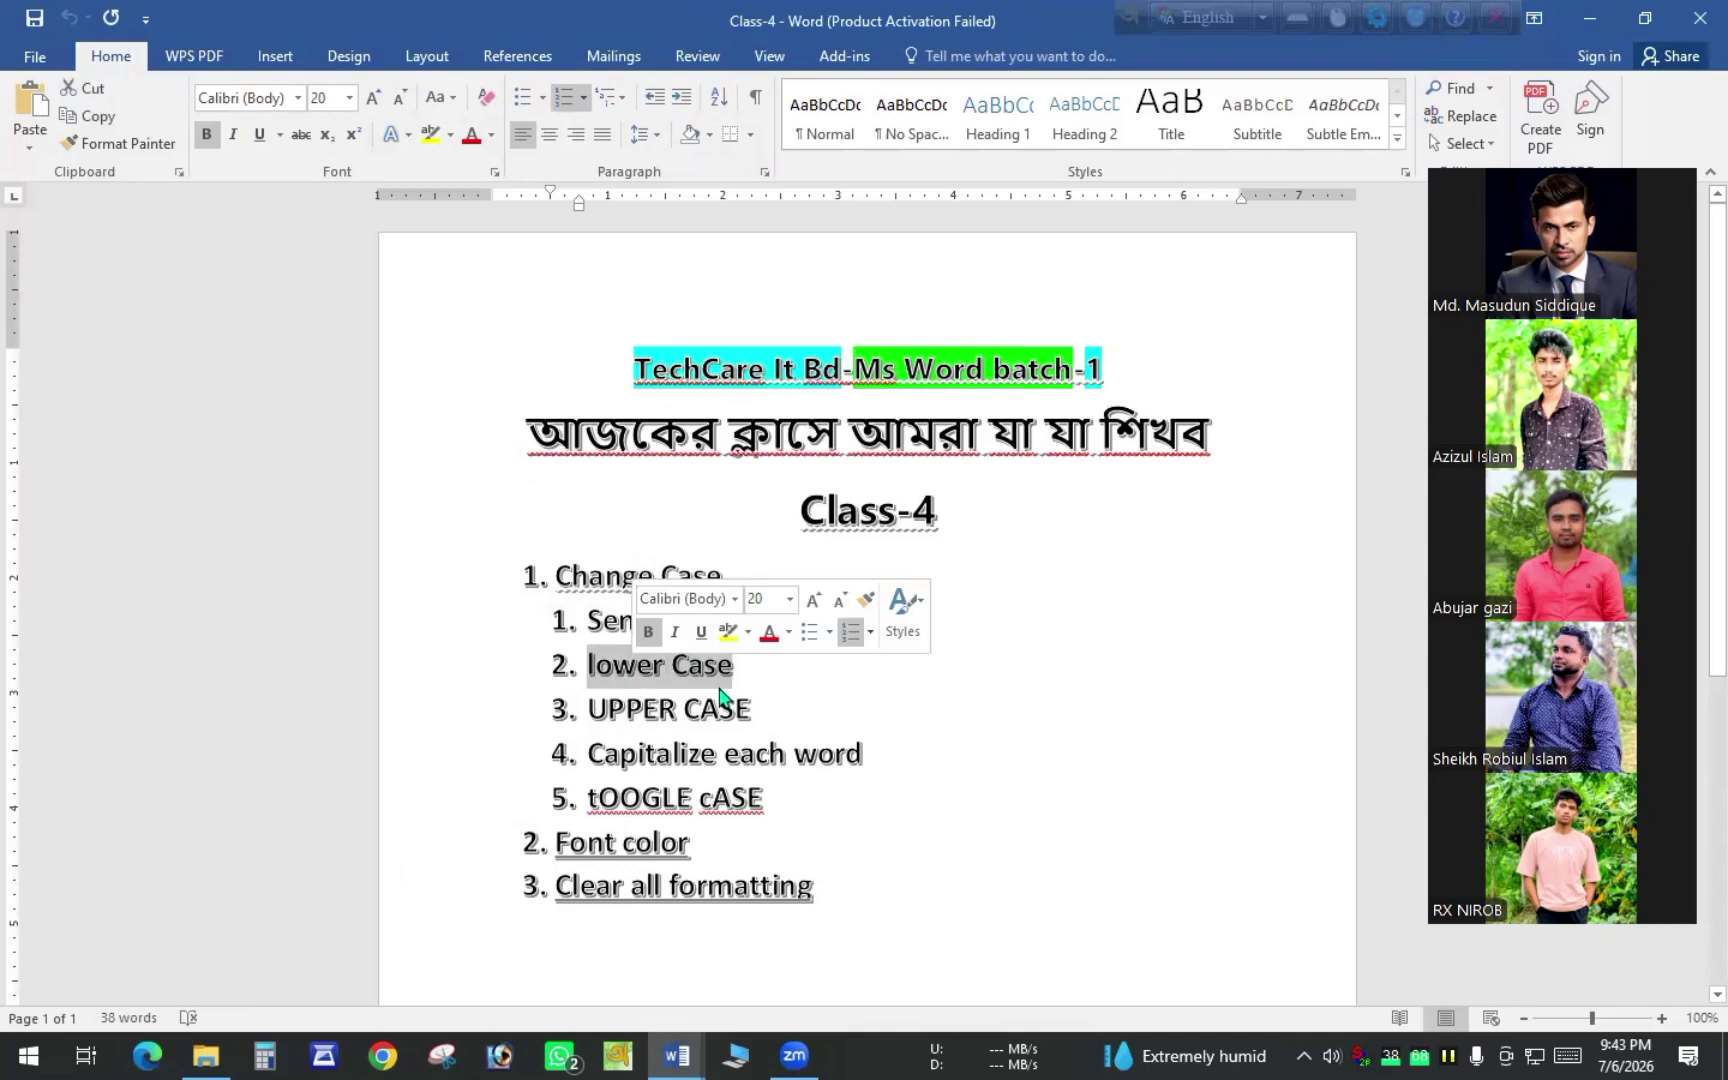
pyautogui.click(750, 671)
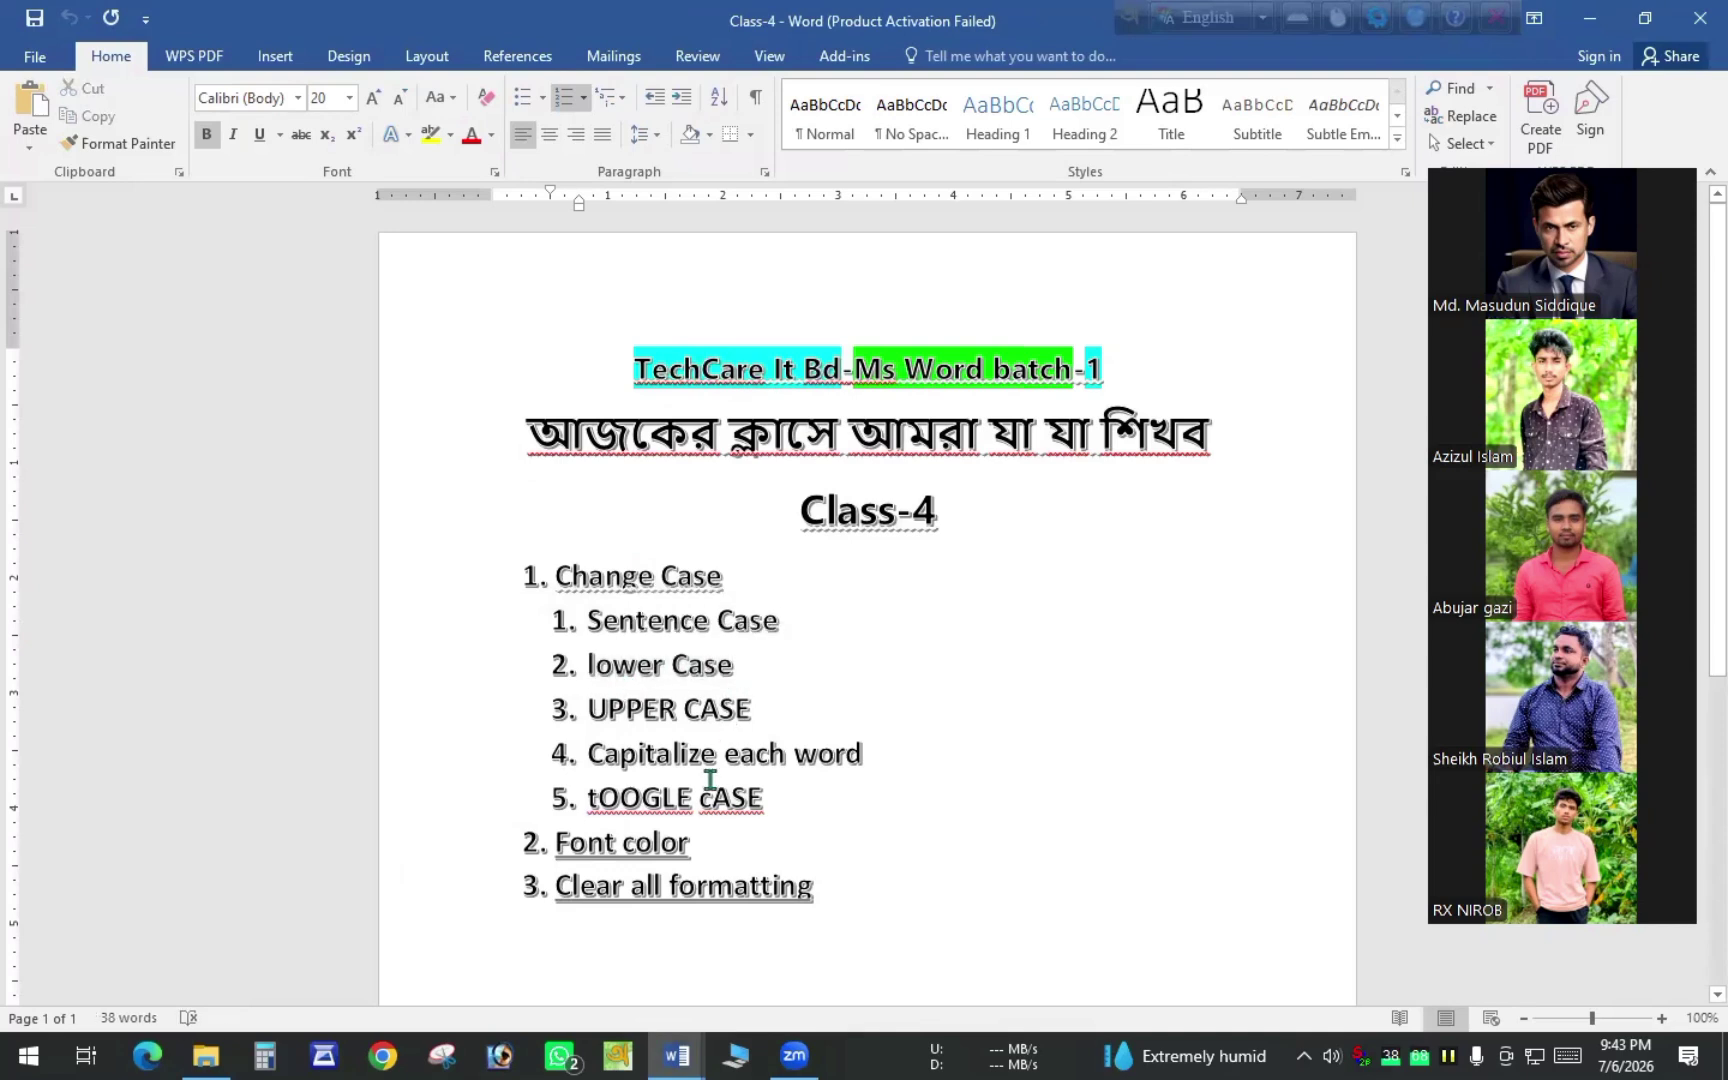
pyautogui.click(761, 932)
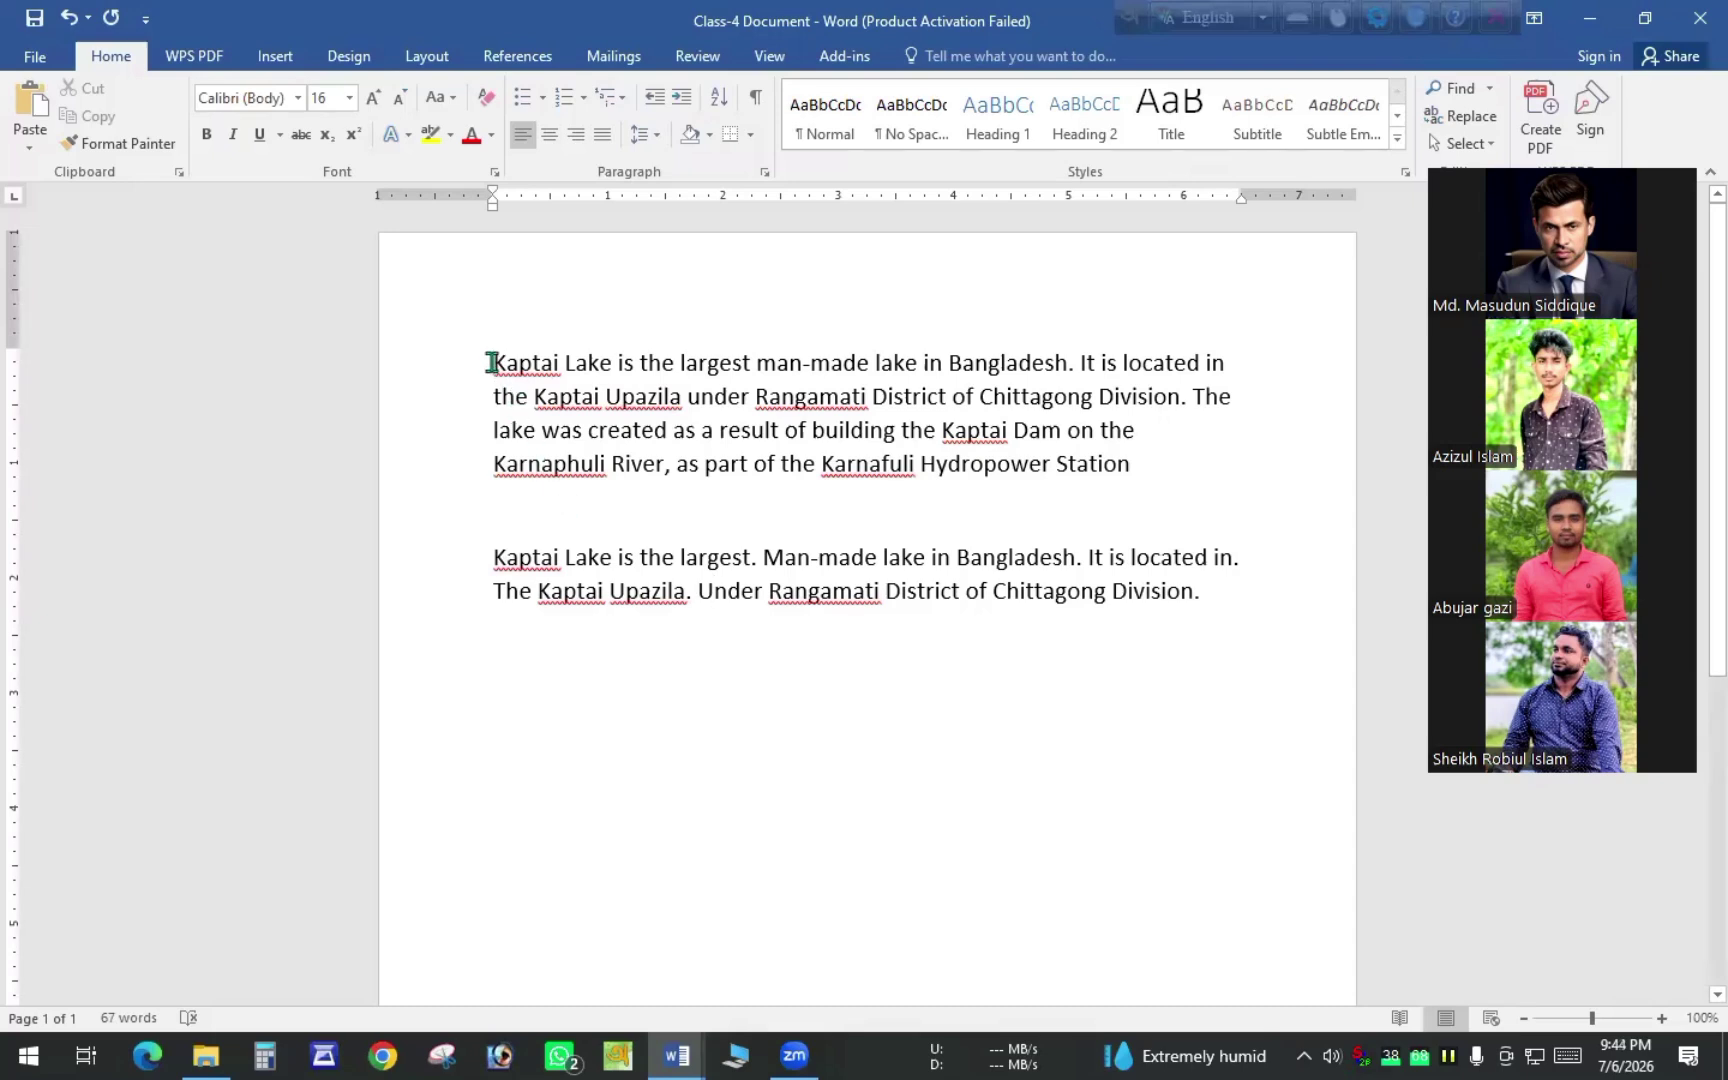
# Apply lowercase to the first paragraph's opening sentence, ending at "Bangladesh."
pyautogui.moveTo(491, 362); pyautogui.dragTo(1065, 357)
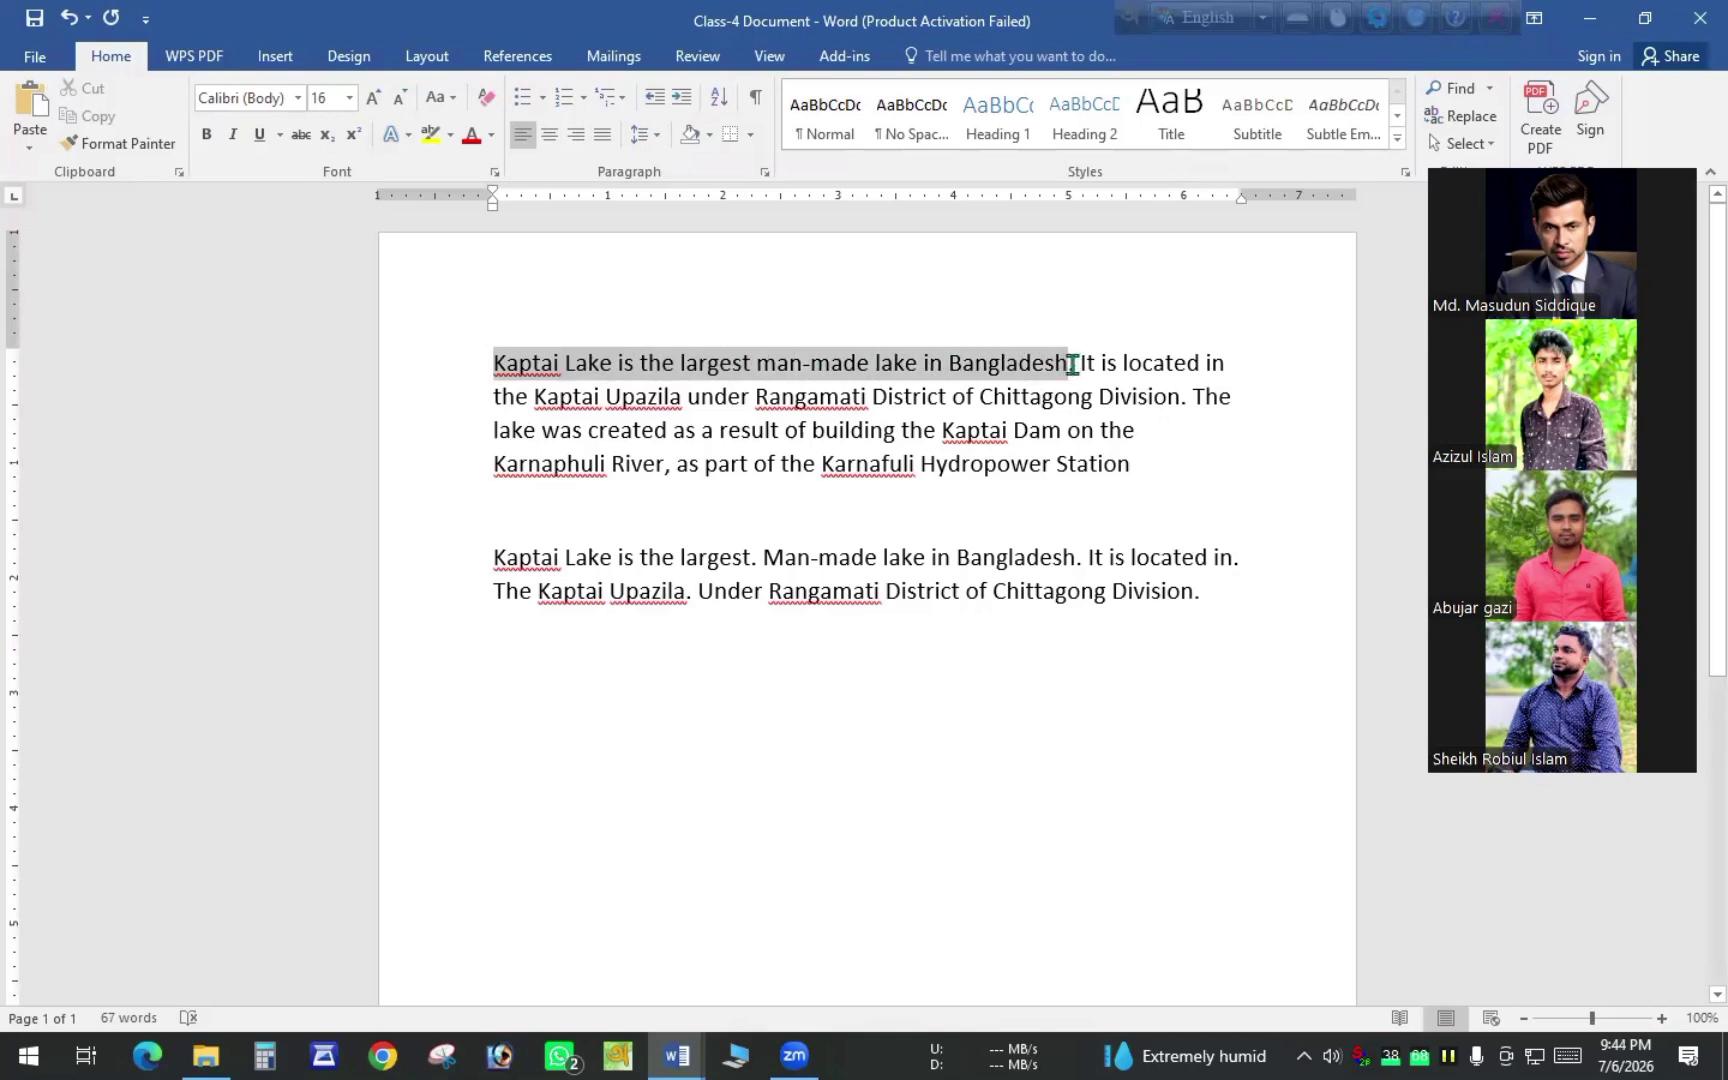
pyautogui.moveTo(1072, 362); pyautogui.dragTo(1074, 362)
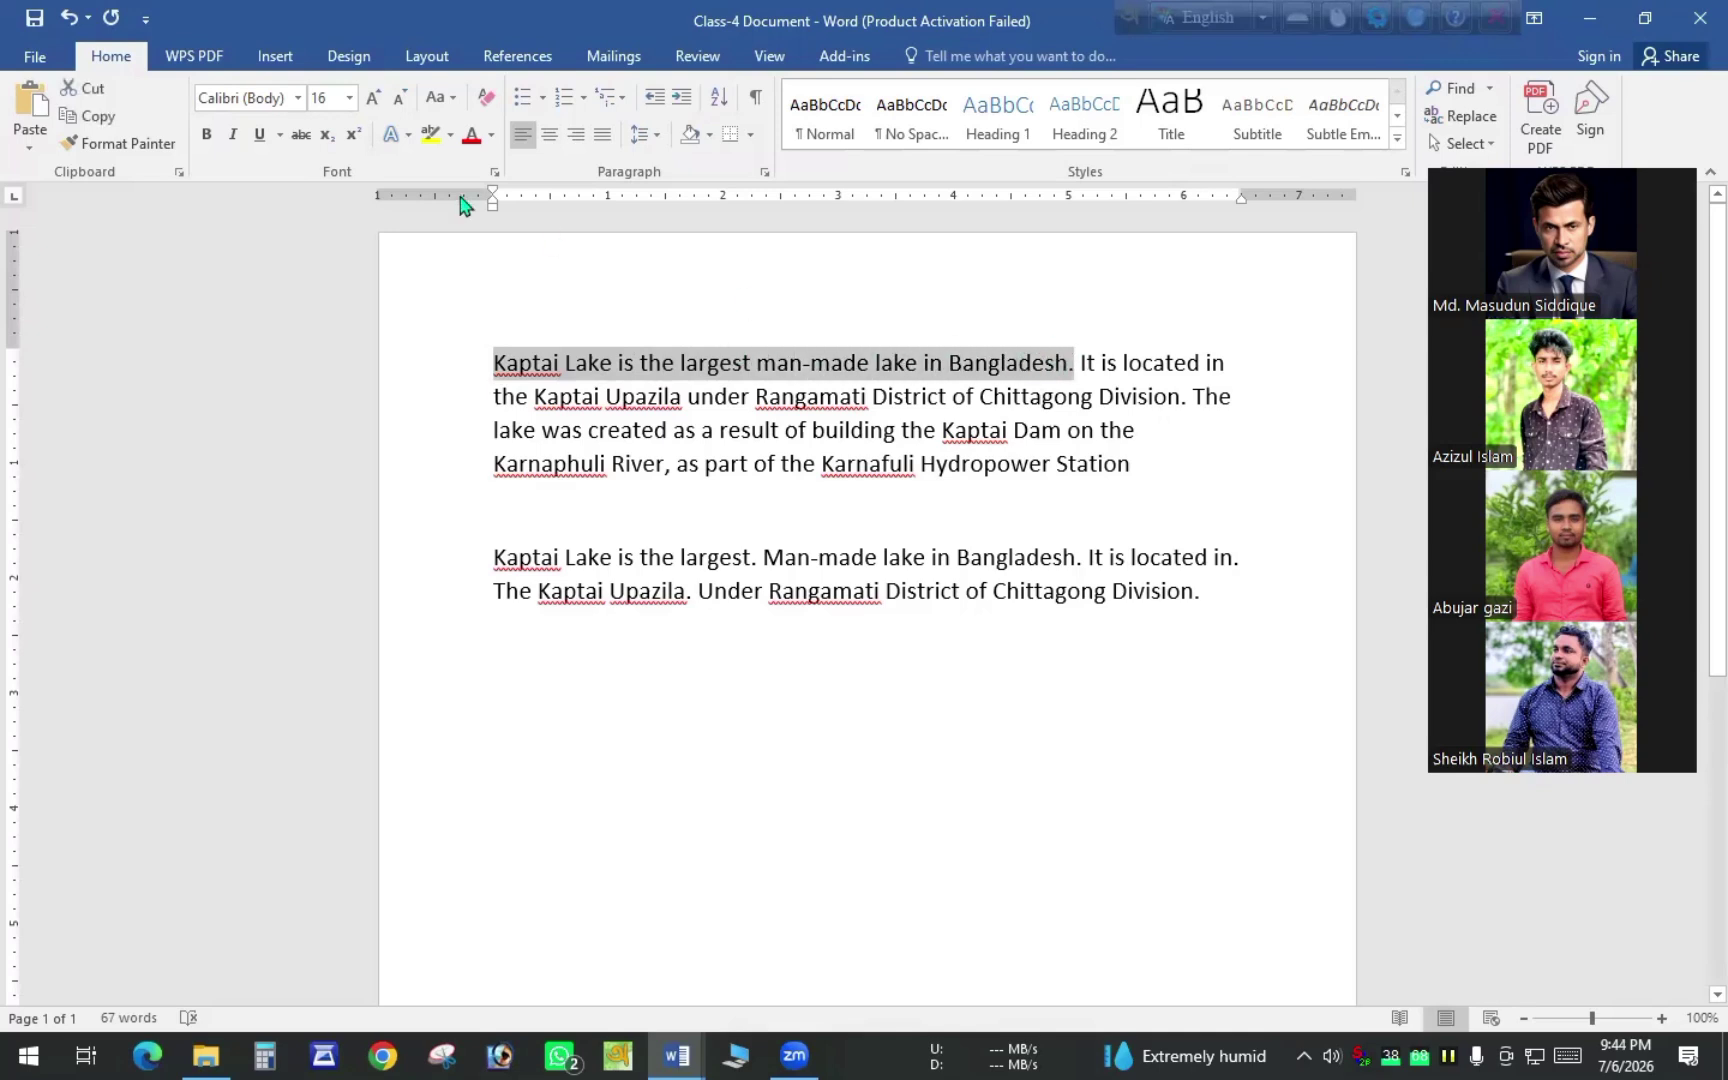
pyautogui.click(452, 100)
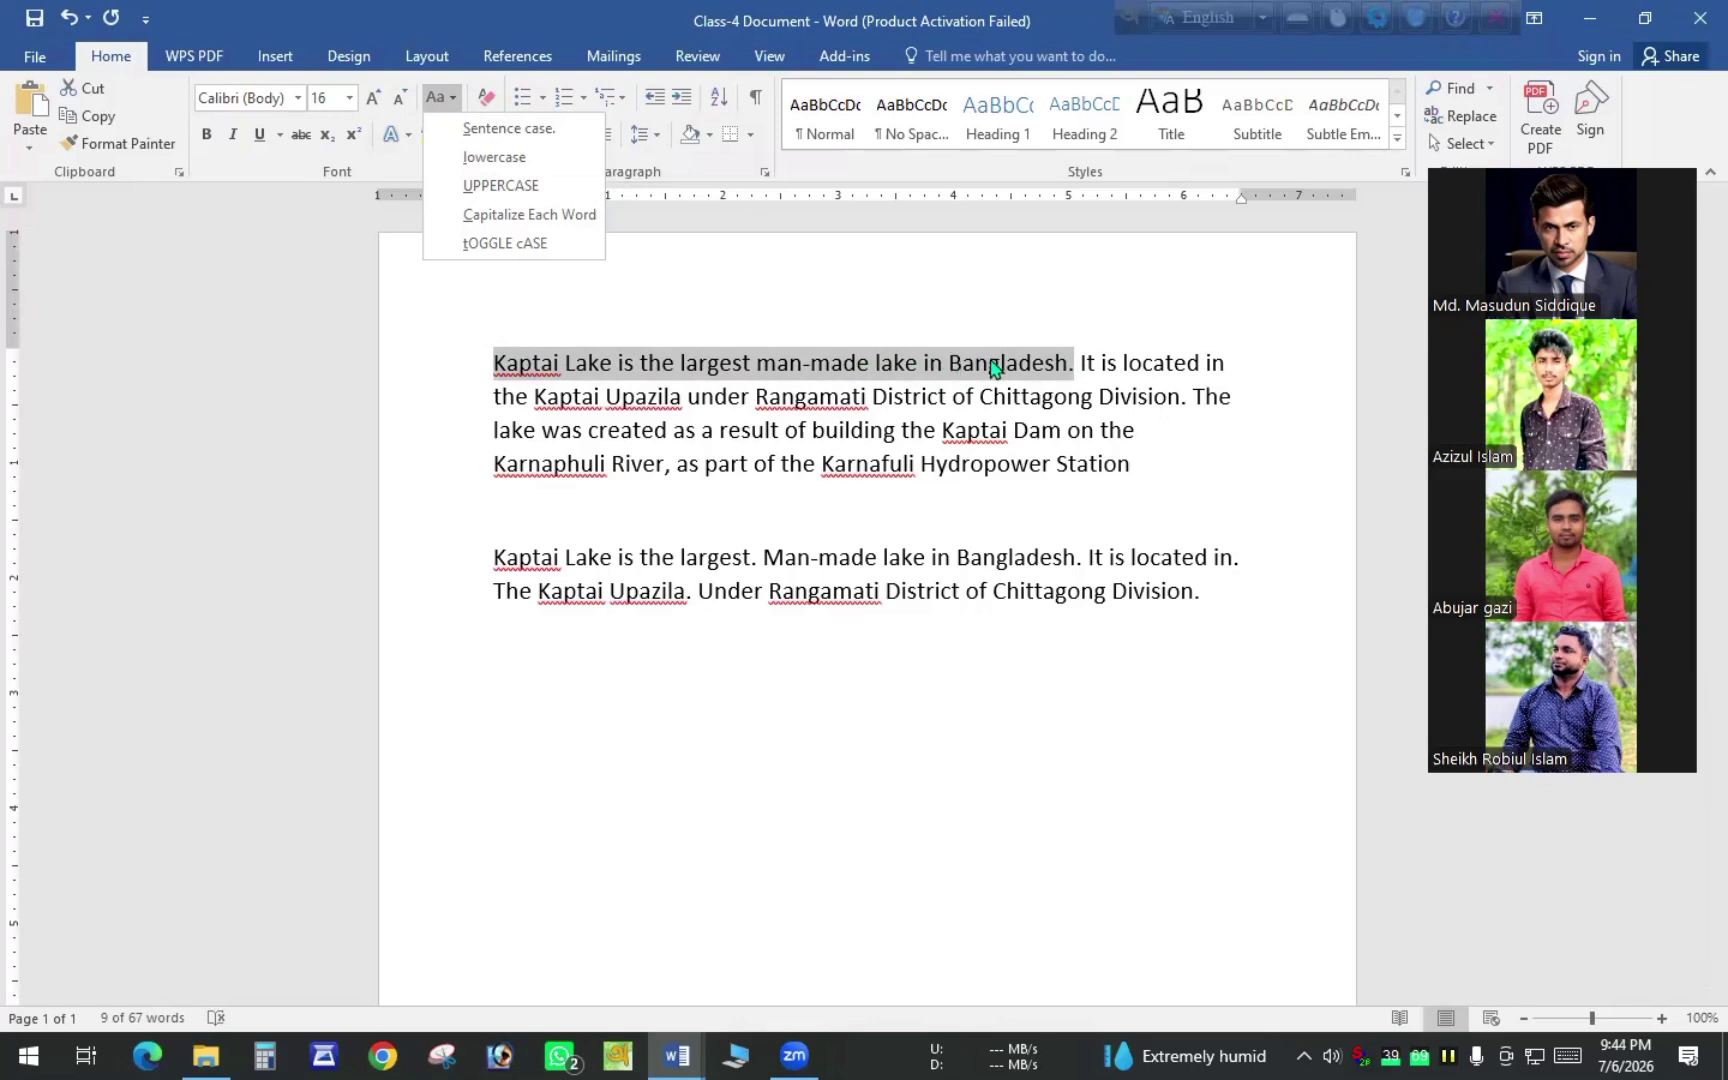
pyautogui.click(501, 163)
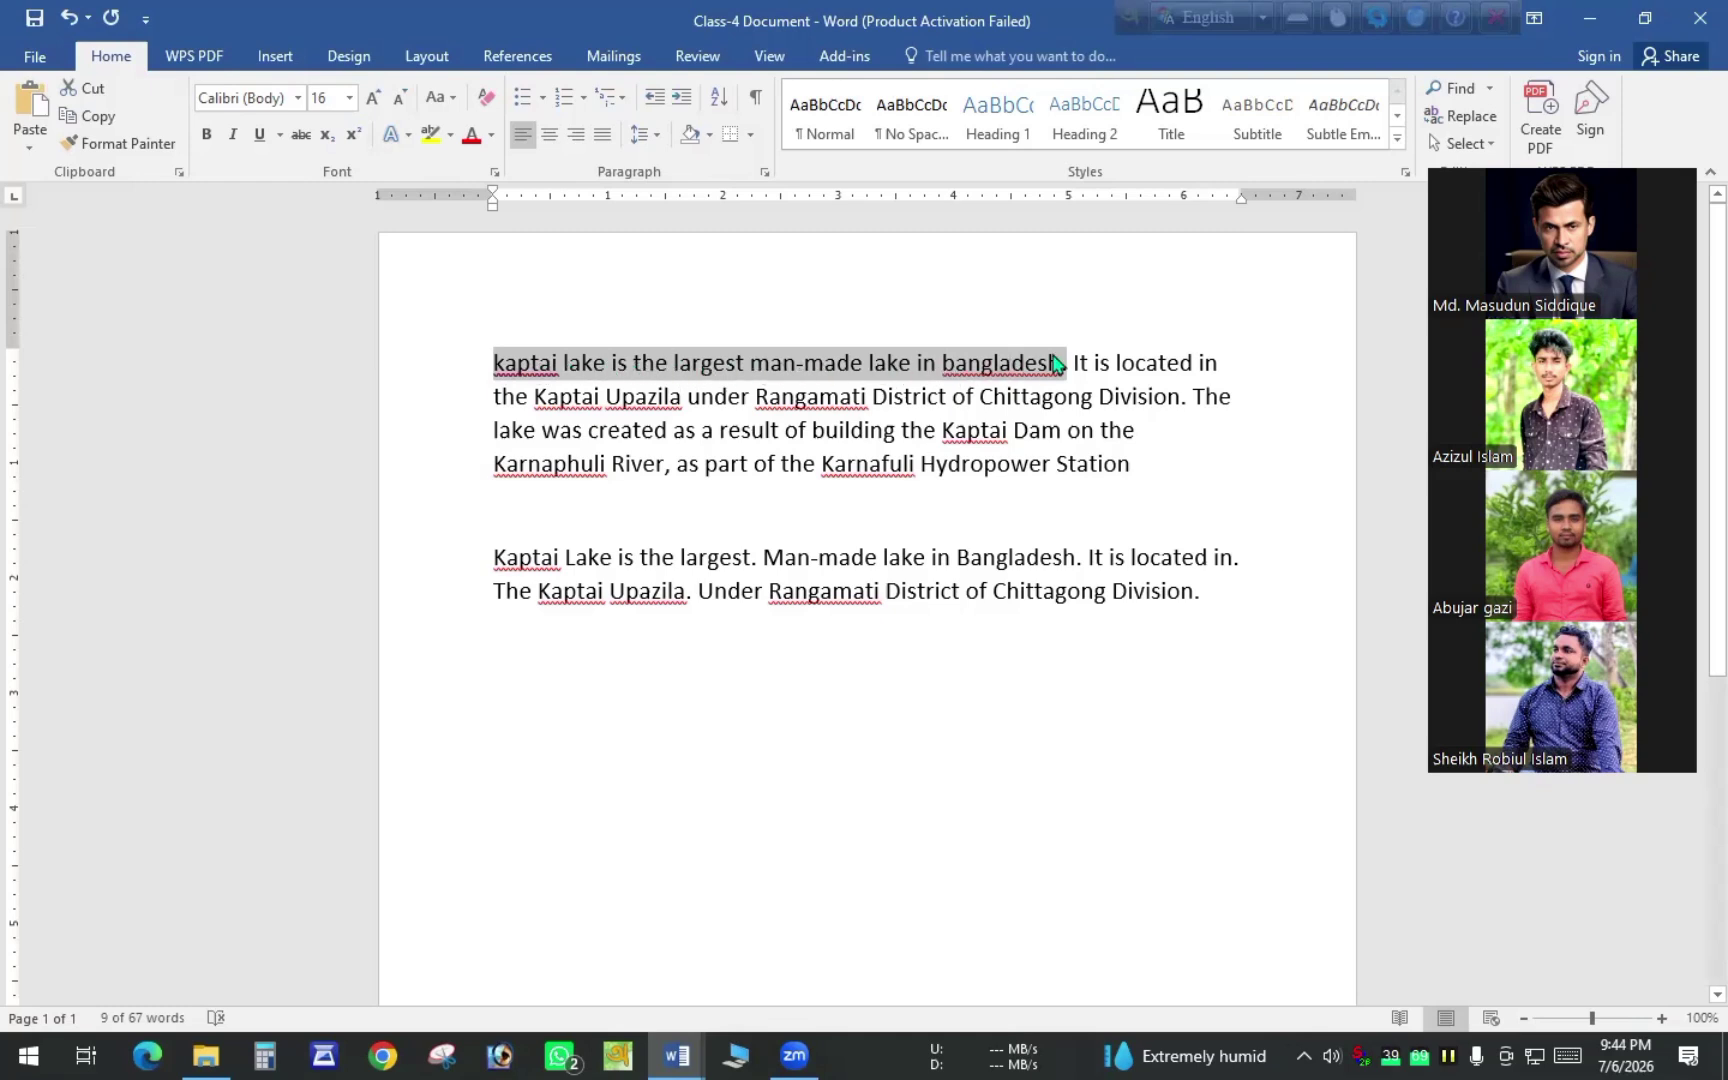
pyautogui.hotkey('shift', 'F3')
# Move the first paragraph's opening sentence to after "as part of", and apply lowercase to both whole paragraphs
pyautogui.moveTo(490, 360); pyautogui.dragTo(778, 465)
pyautogui.moveTo(494, 365); pyautogui.dragTo(948, 466)
pyautogui.moveTo(1084, 522); pyautogui.dragTo(1205, 592)
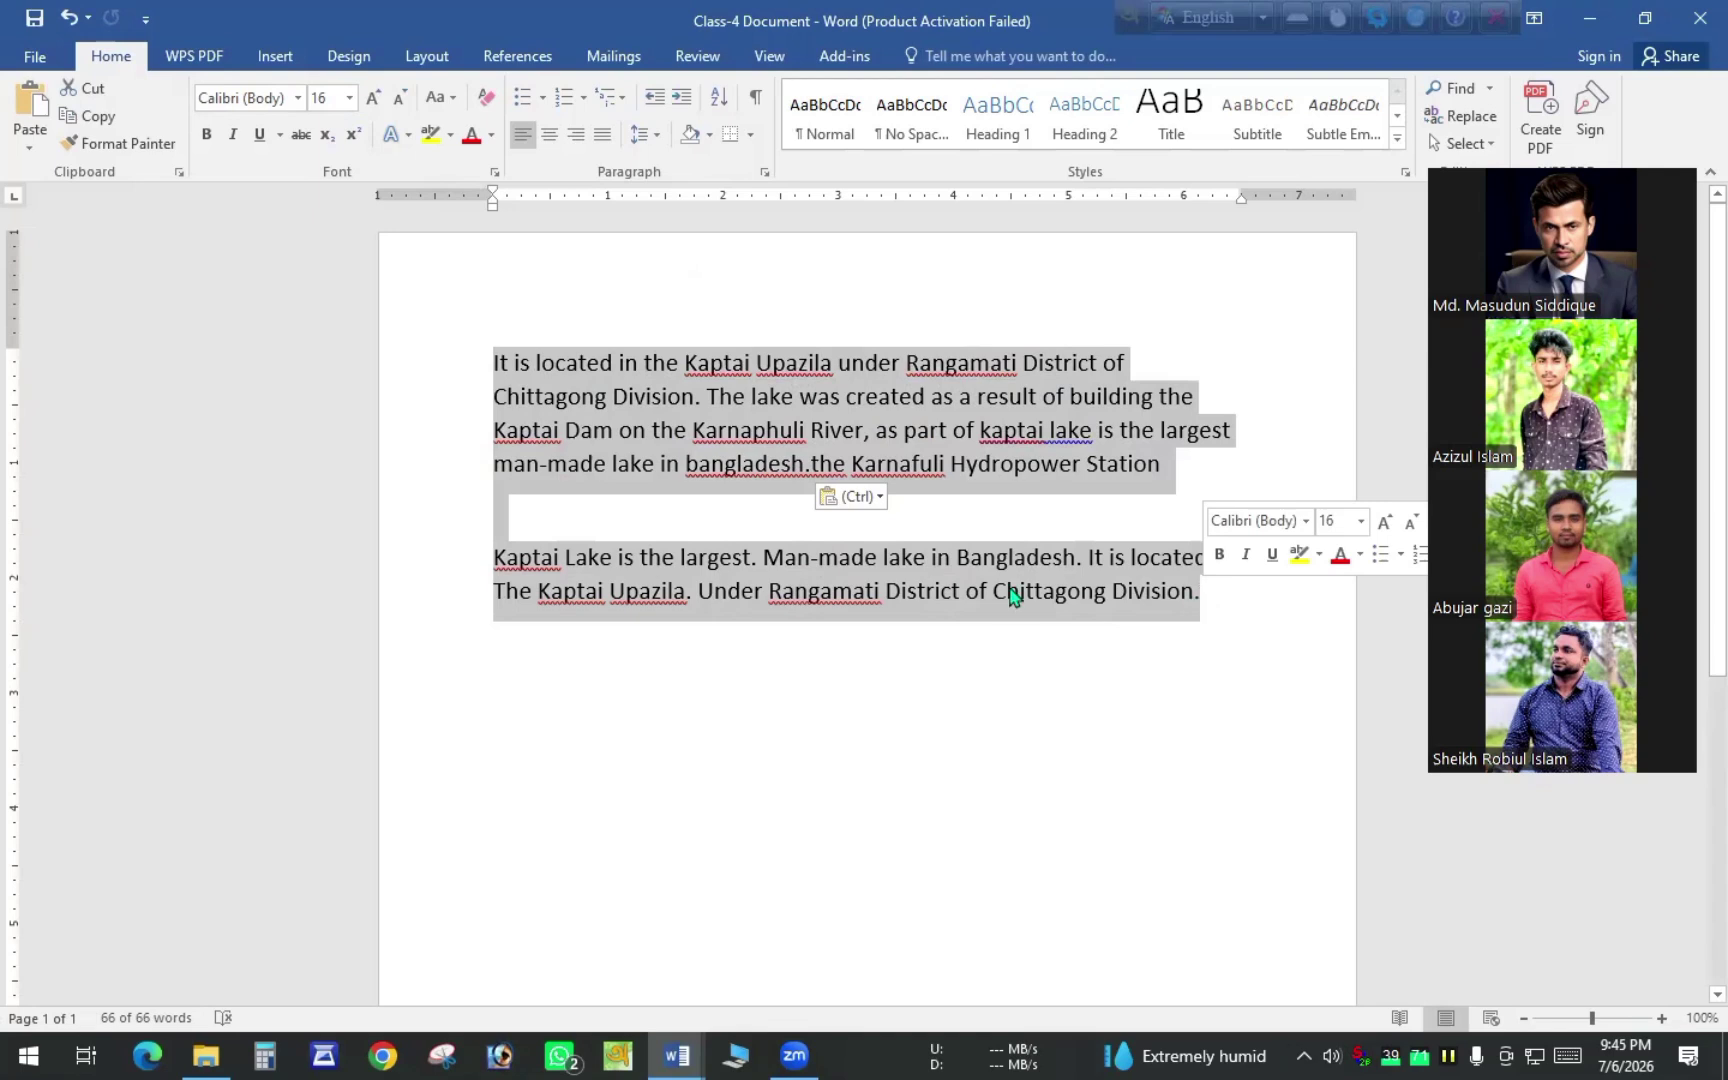
pyautogui.click(453, 97)
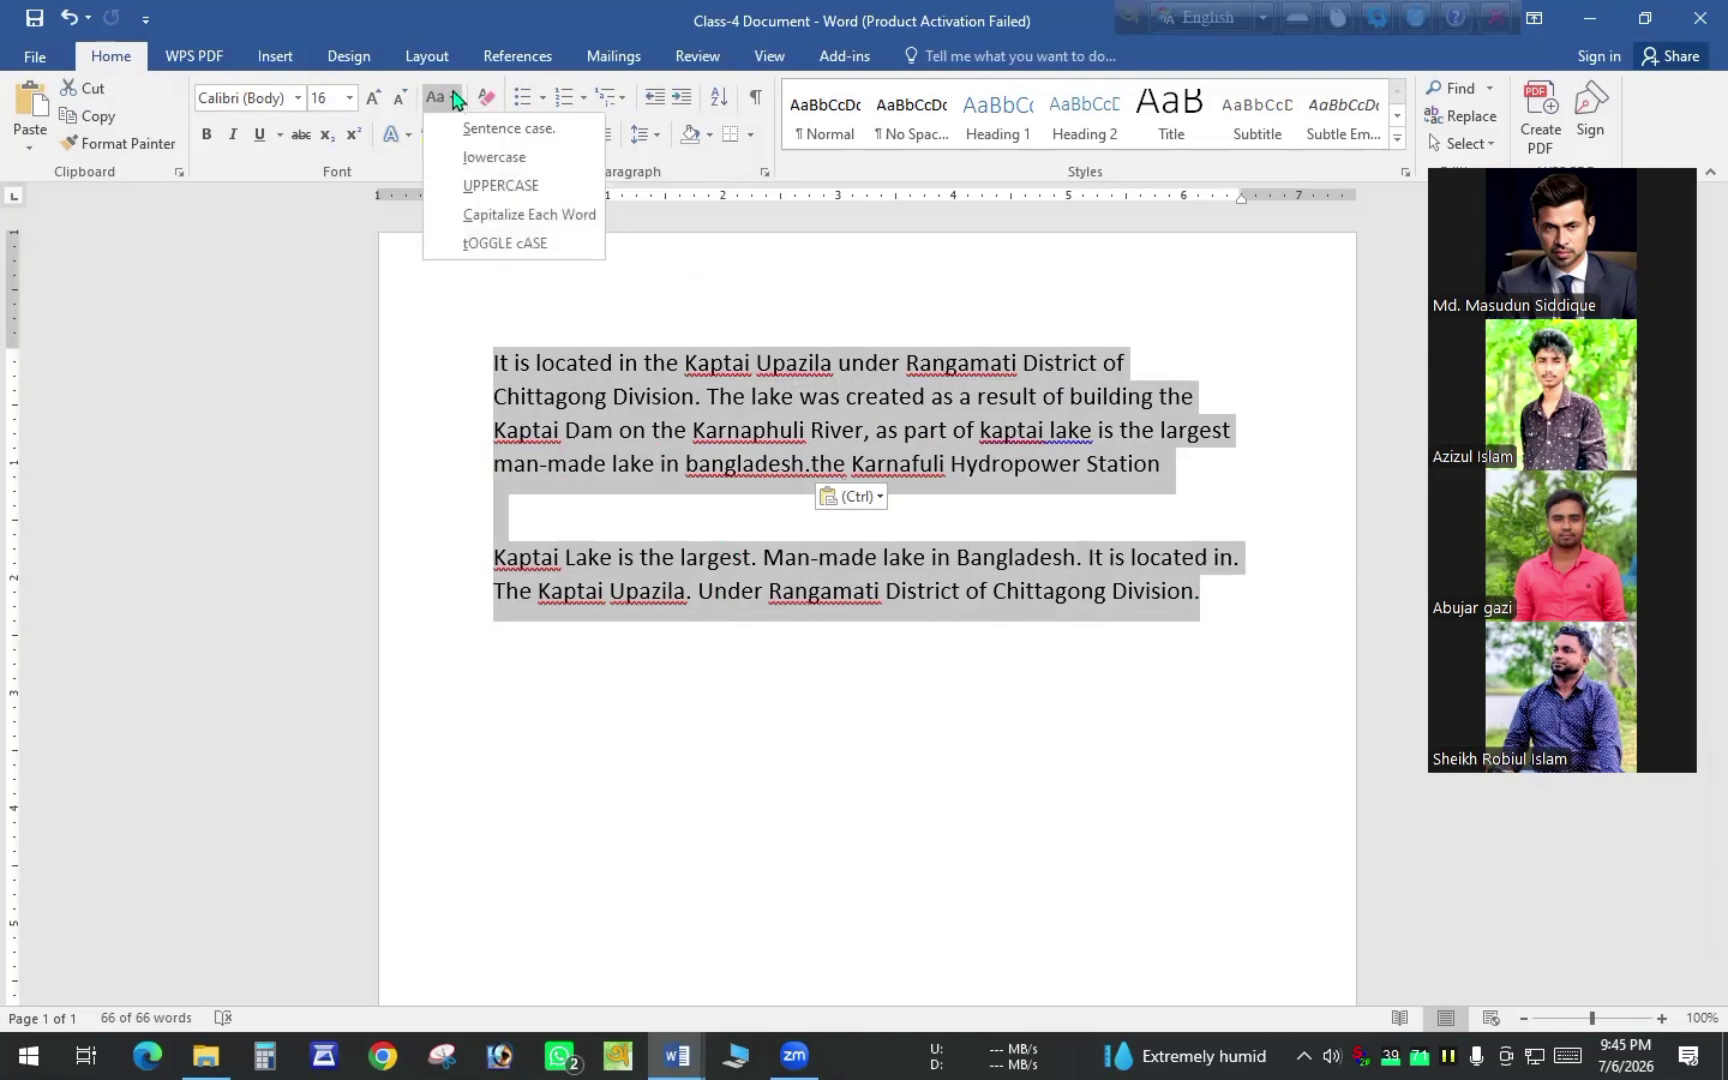
pyautogui.click(510, 162)
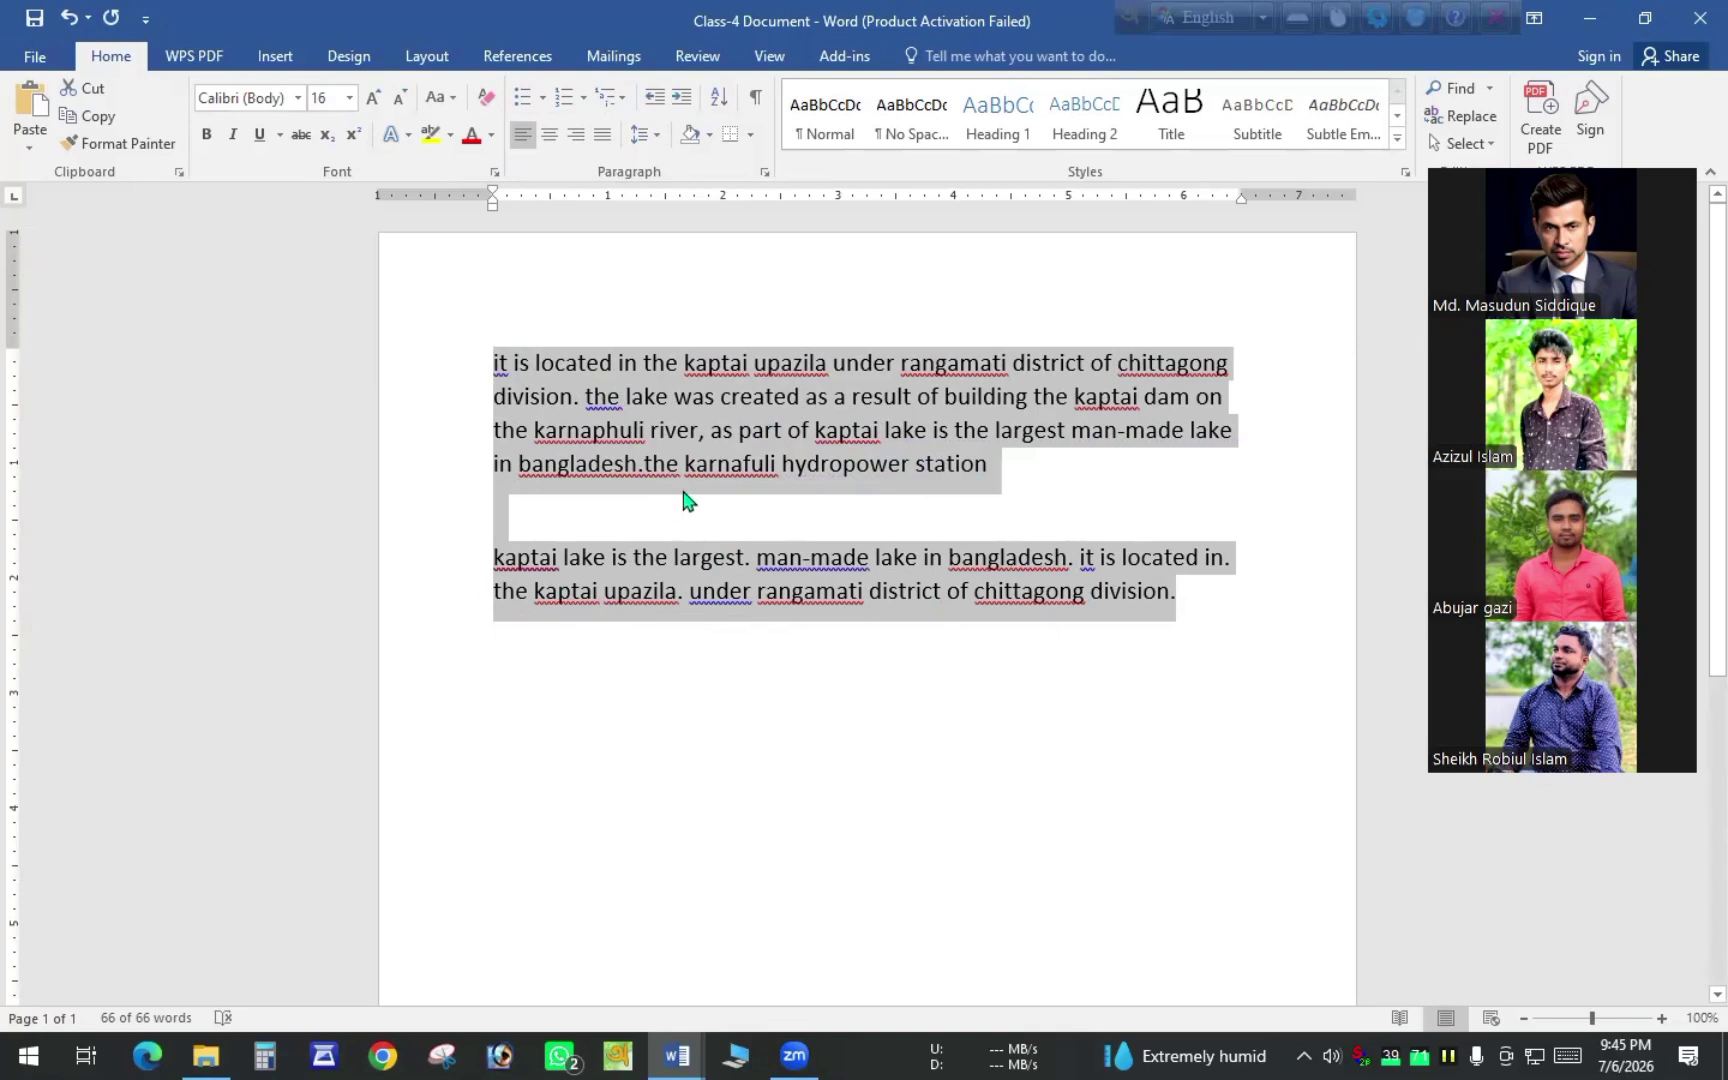
pyautogui.click(466, 350)
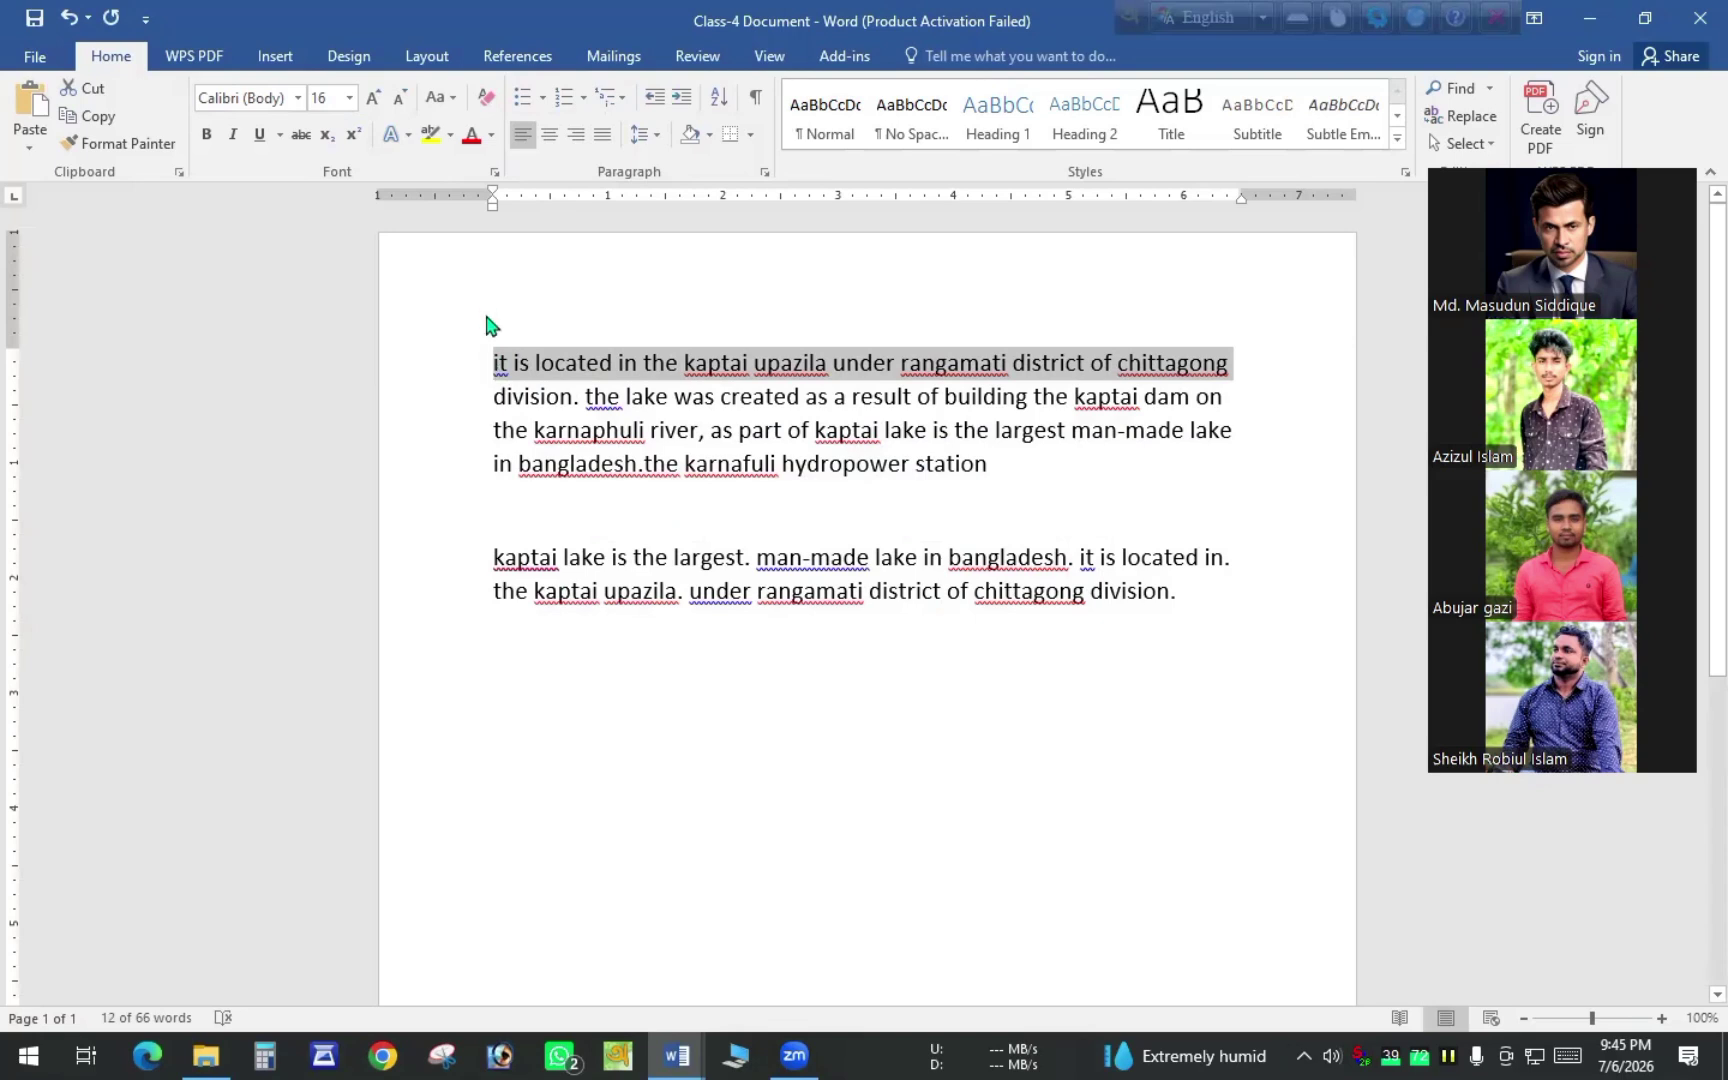
pyautogui.click(489, 348)
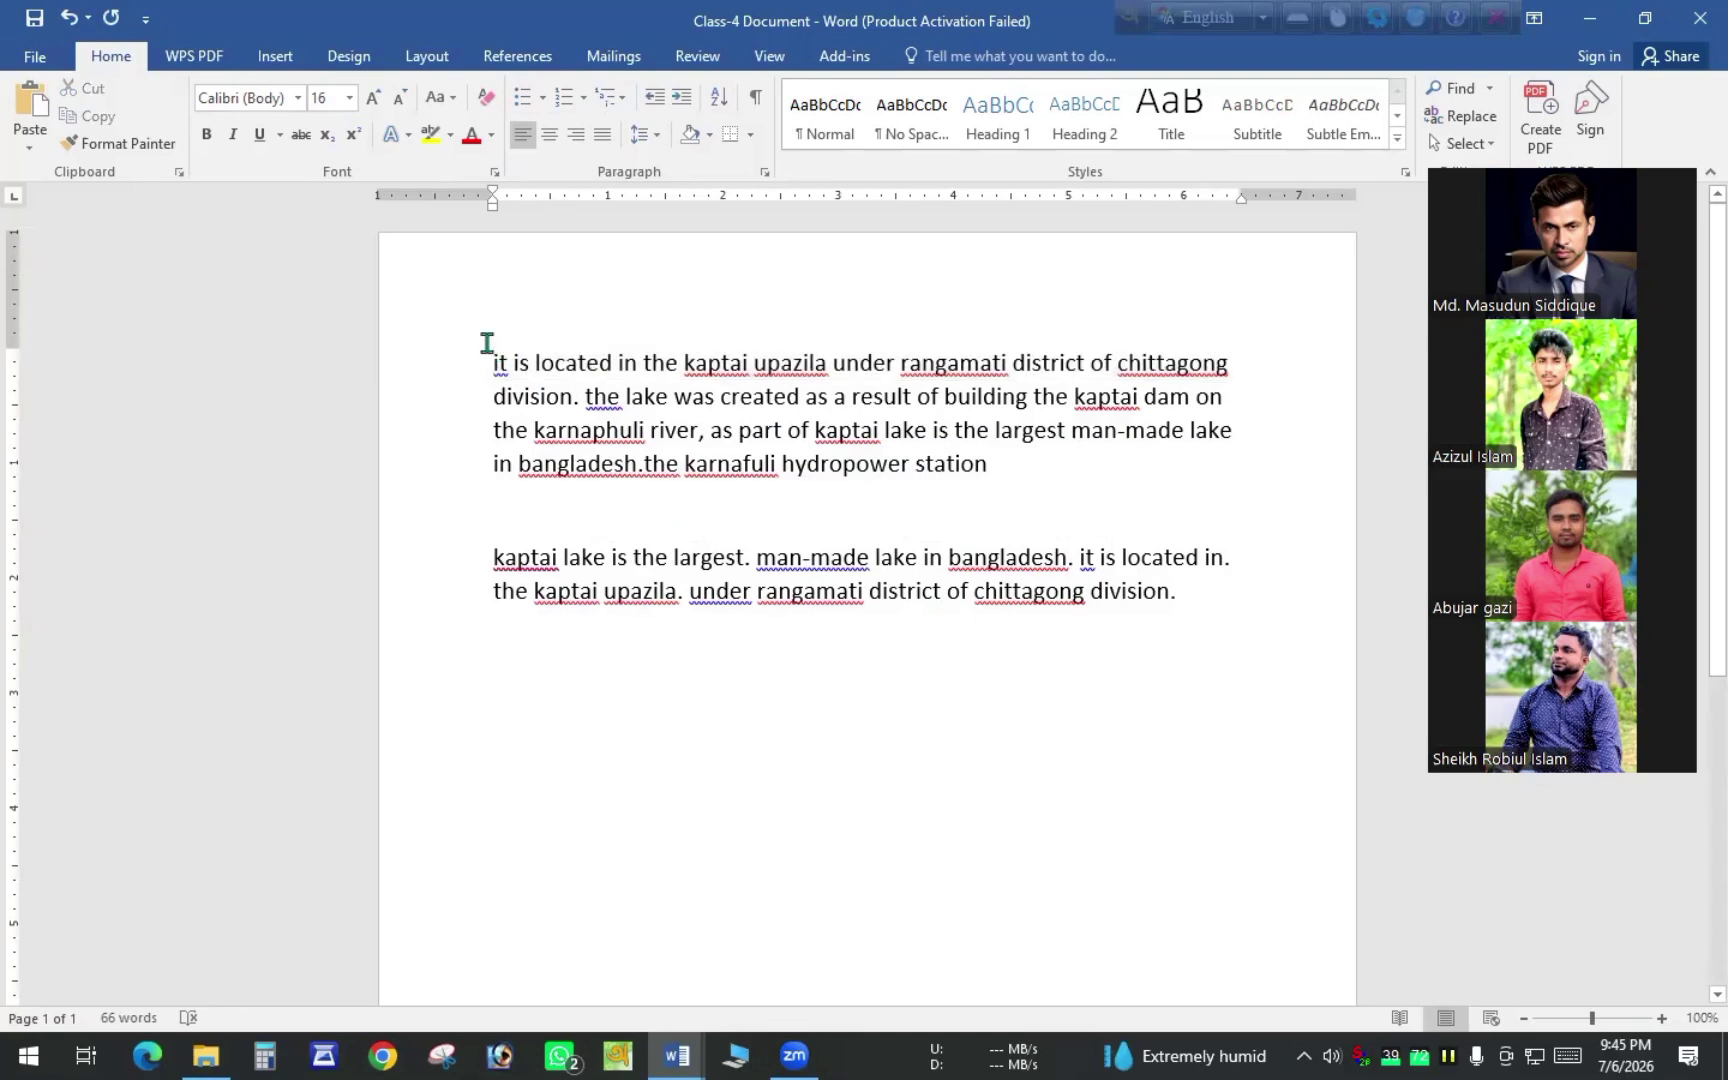
pyautogui.click(457, 101)
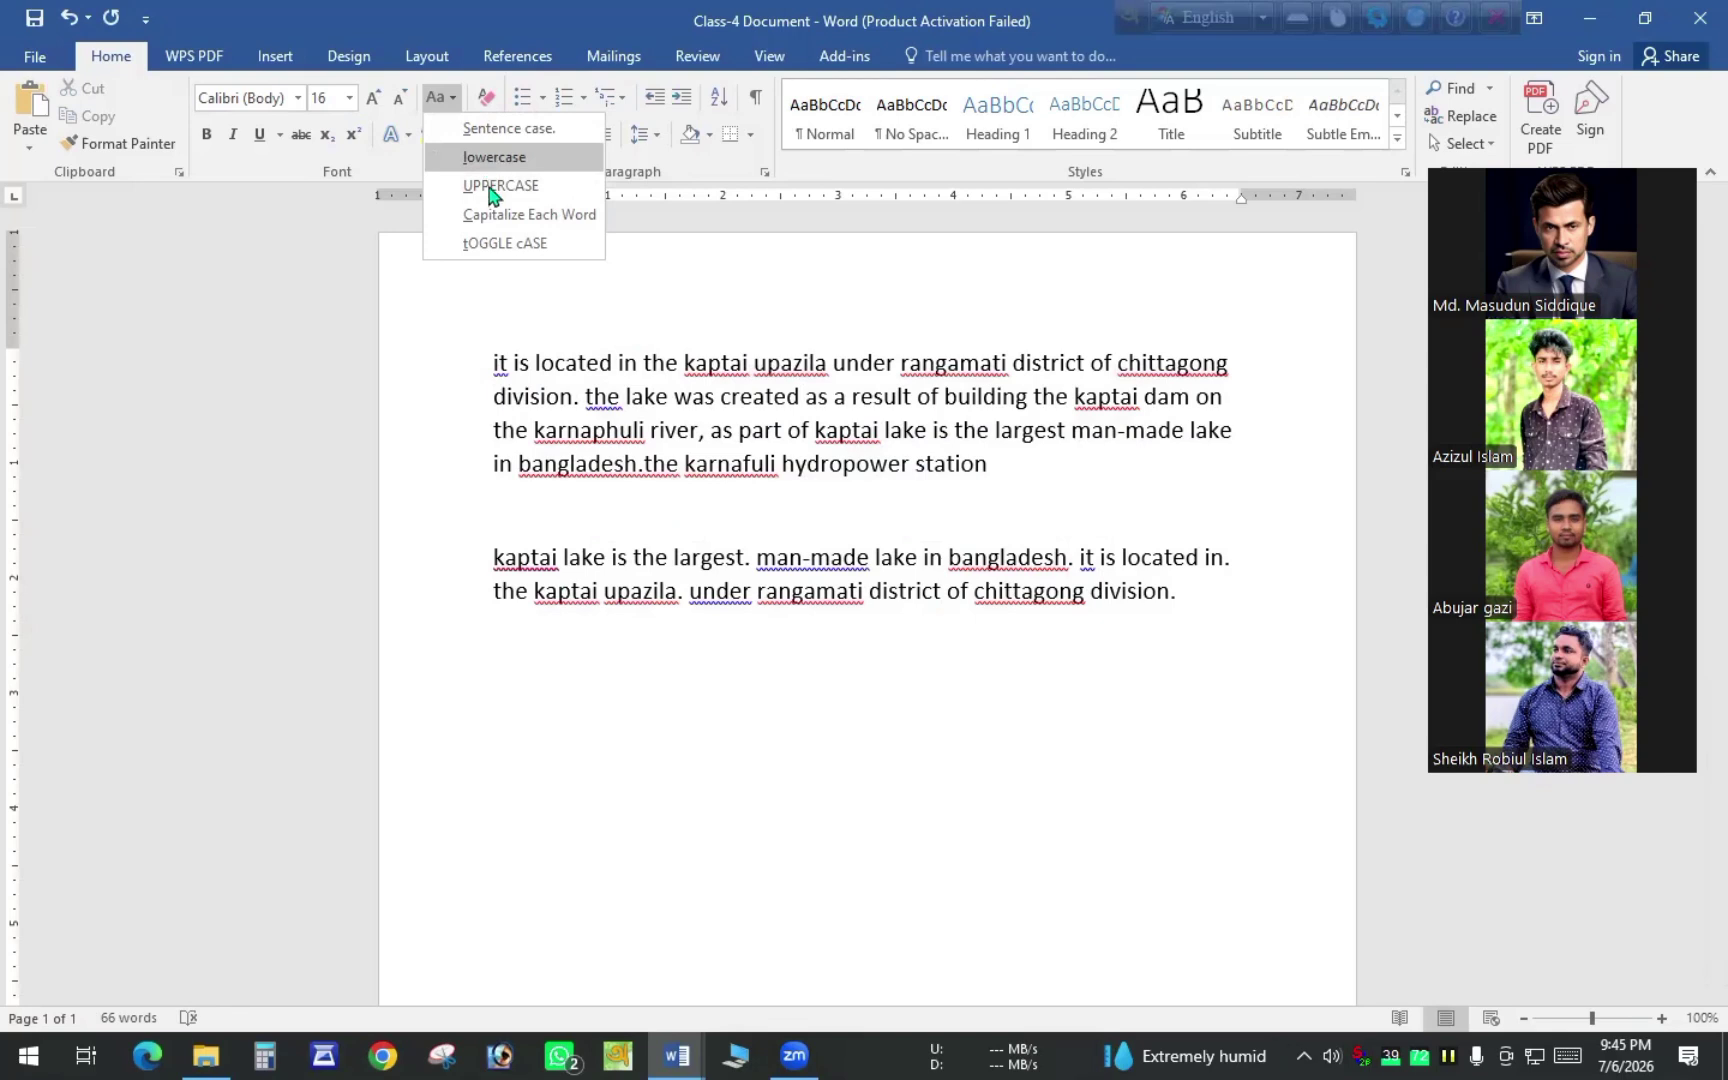
pyautogui.click(492, 355)
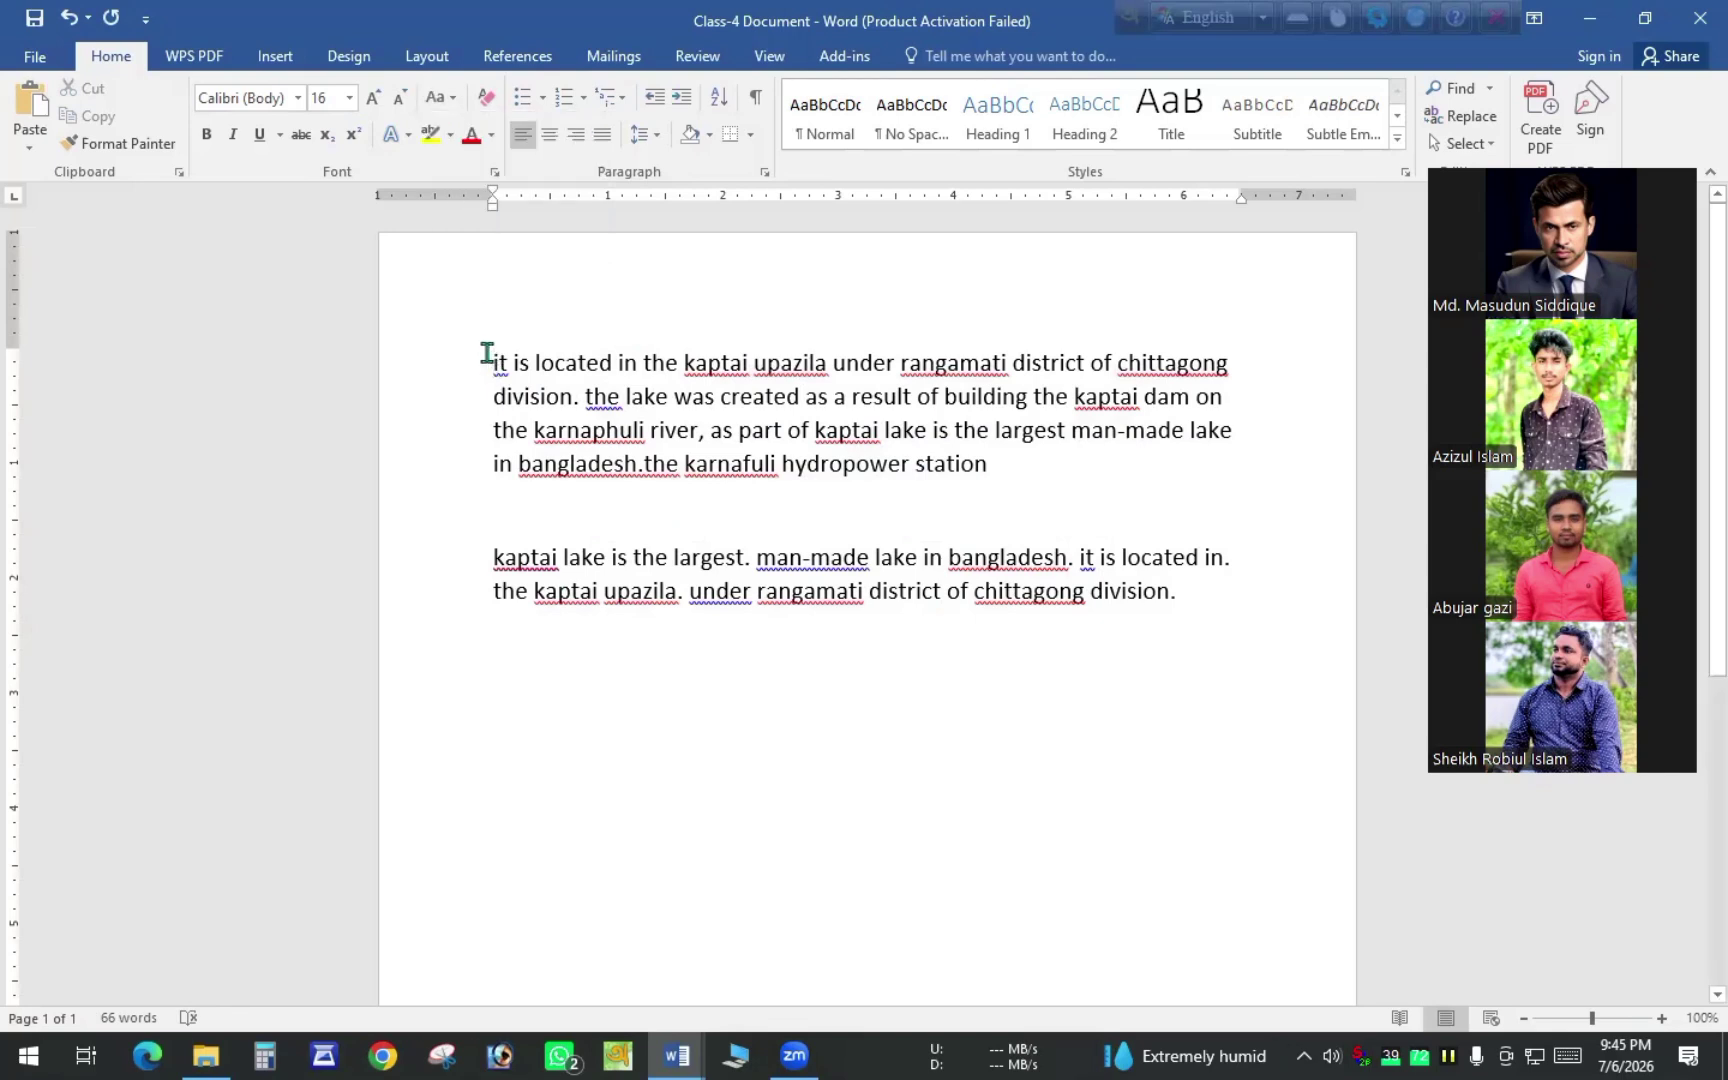
pyautogui.moveTo(484, 362); pyautogui.dragTo(1262, 364)
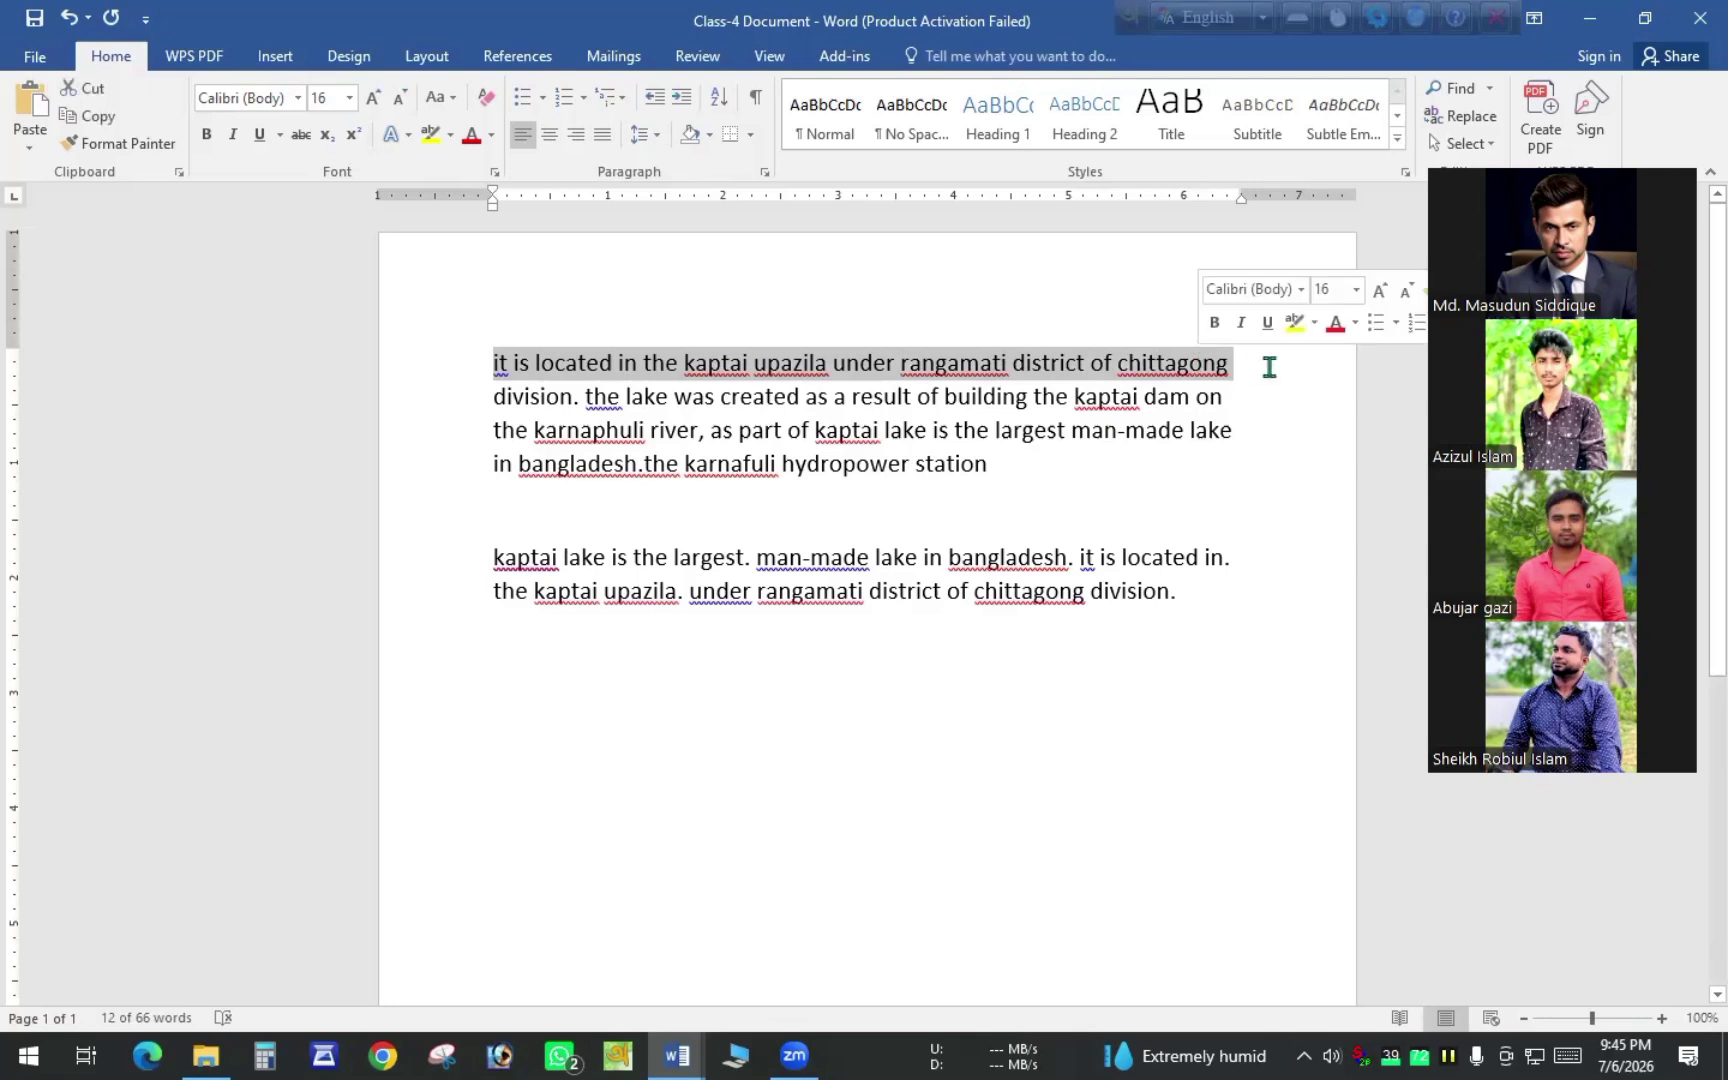
pyautogui.click(1265, 365)
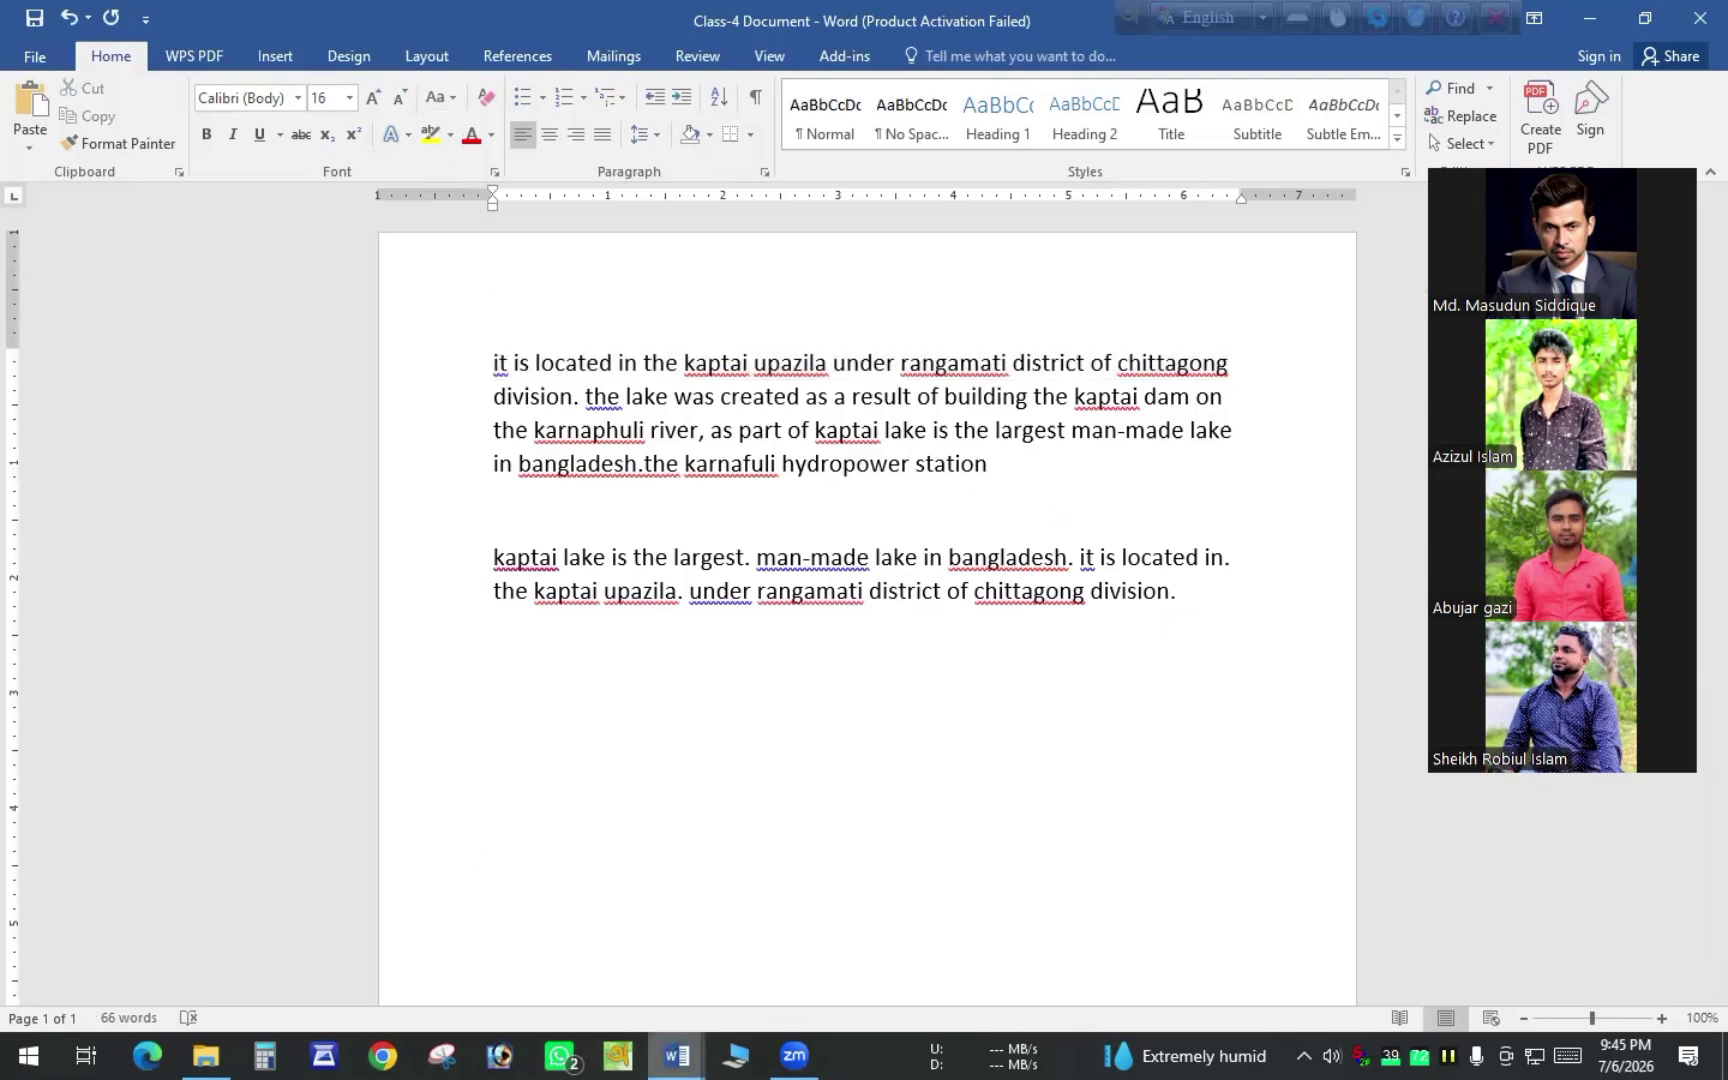
# Check the "UPPER CASE" item in the Class-4 outline document, then return to the Class-4 Document practice file
pyautogui.moveTo(676, 1055)
pyautogui.click(576, 954)
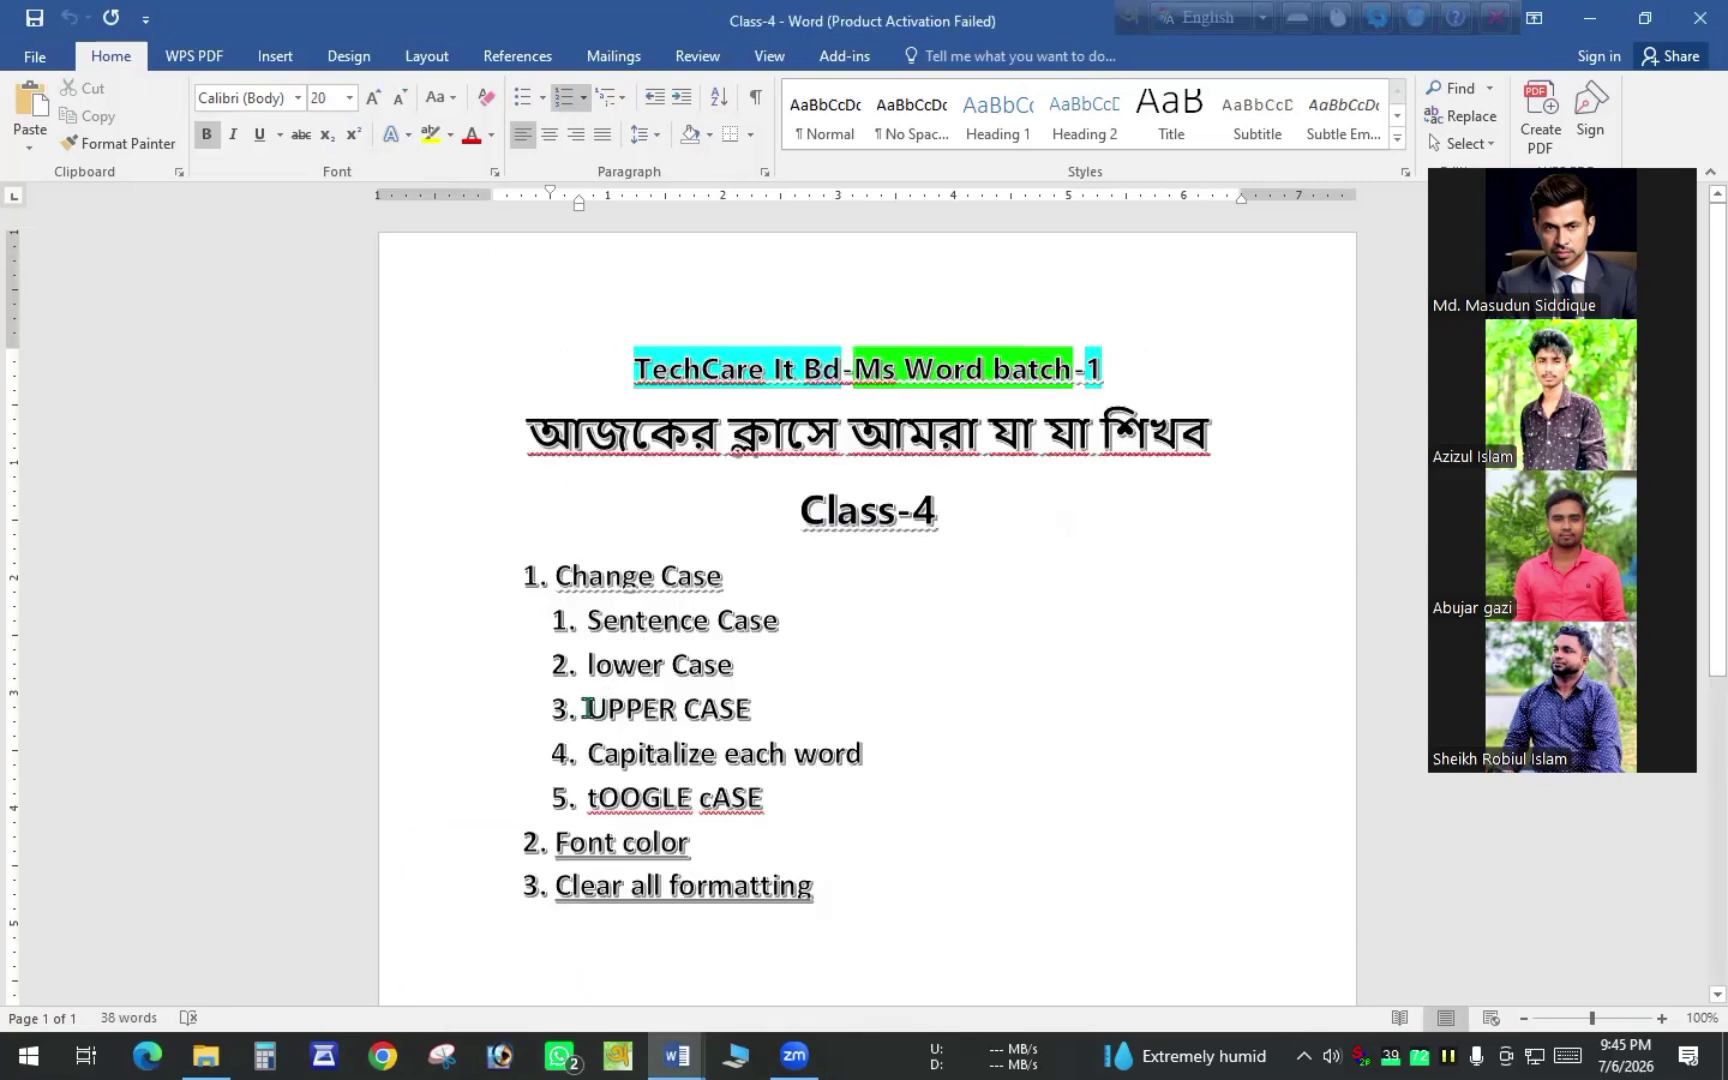
pyautogui.moveTo(588, 708); pyautogui.dragTo(758, 708)
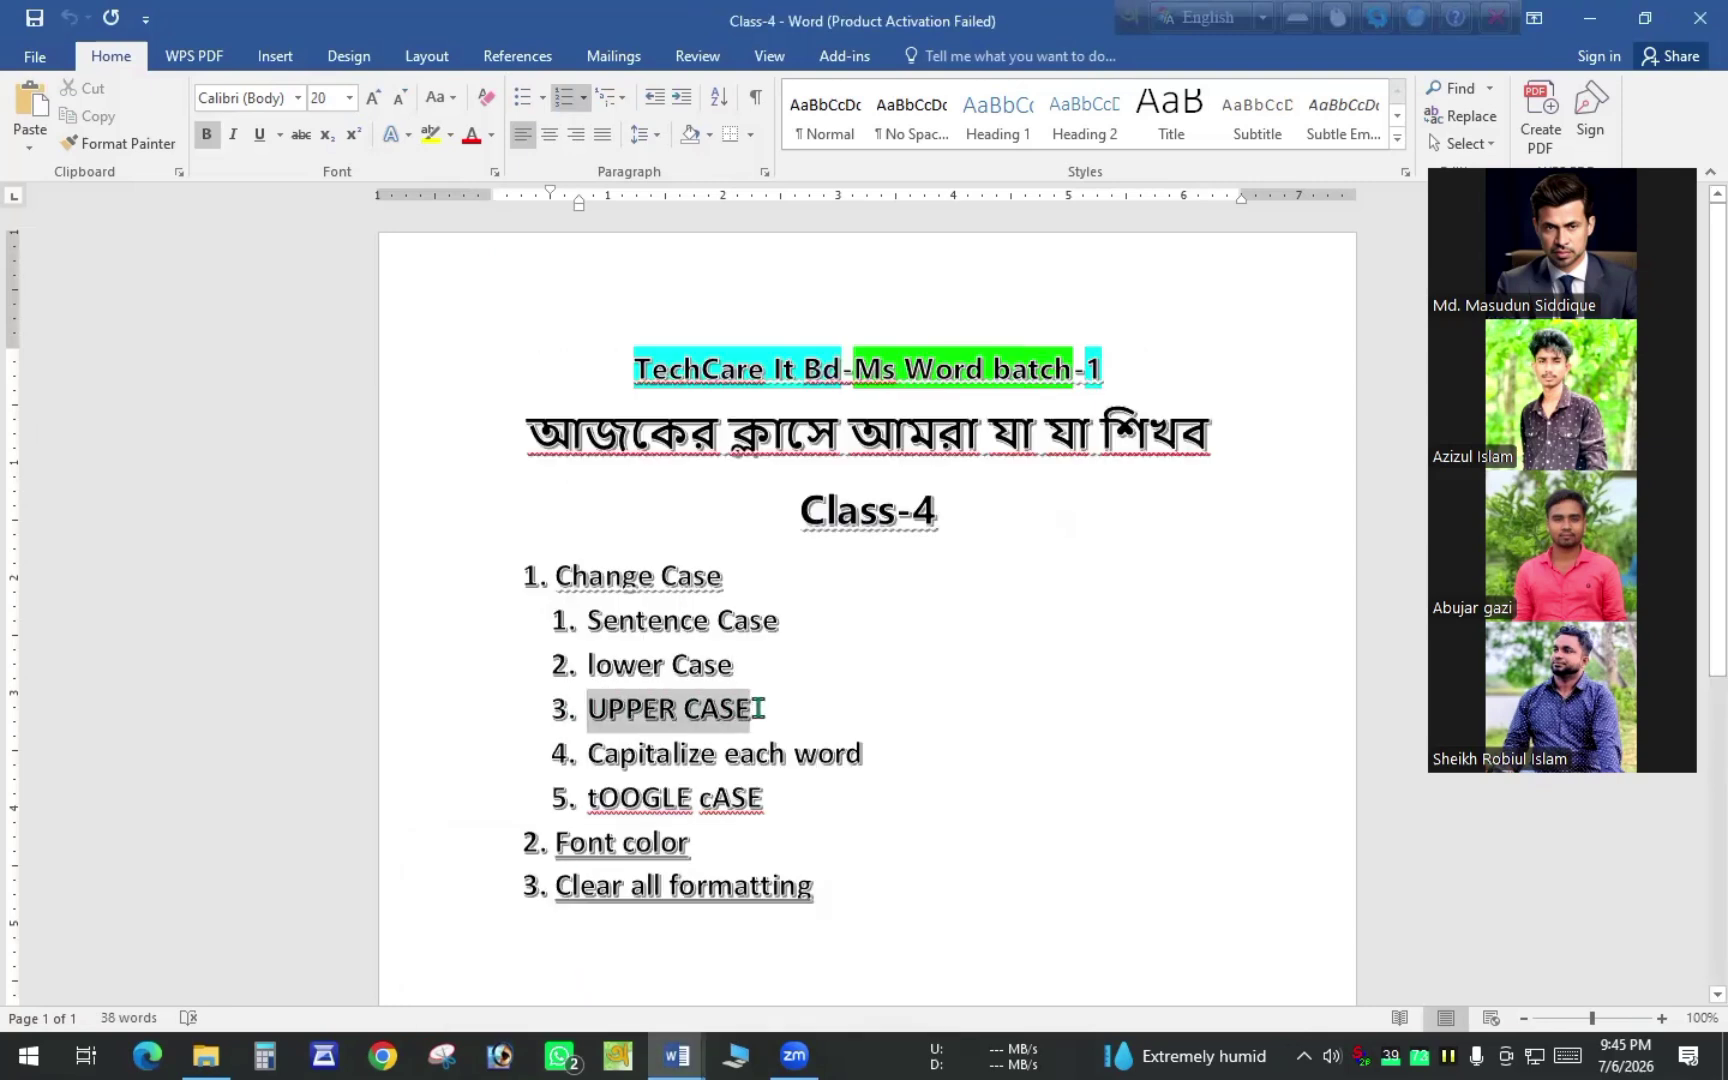
pyautogui.click(757, 708)
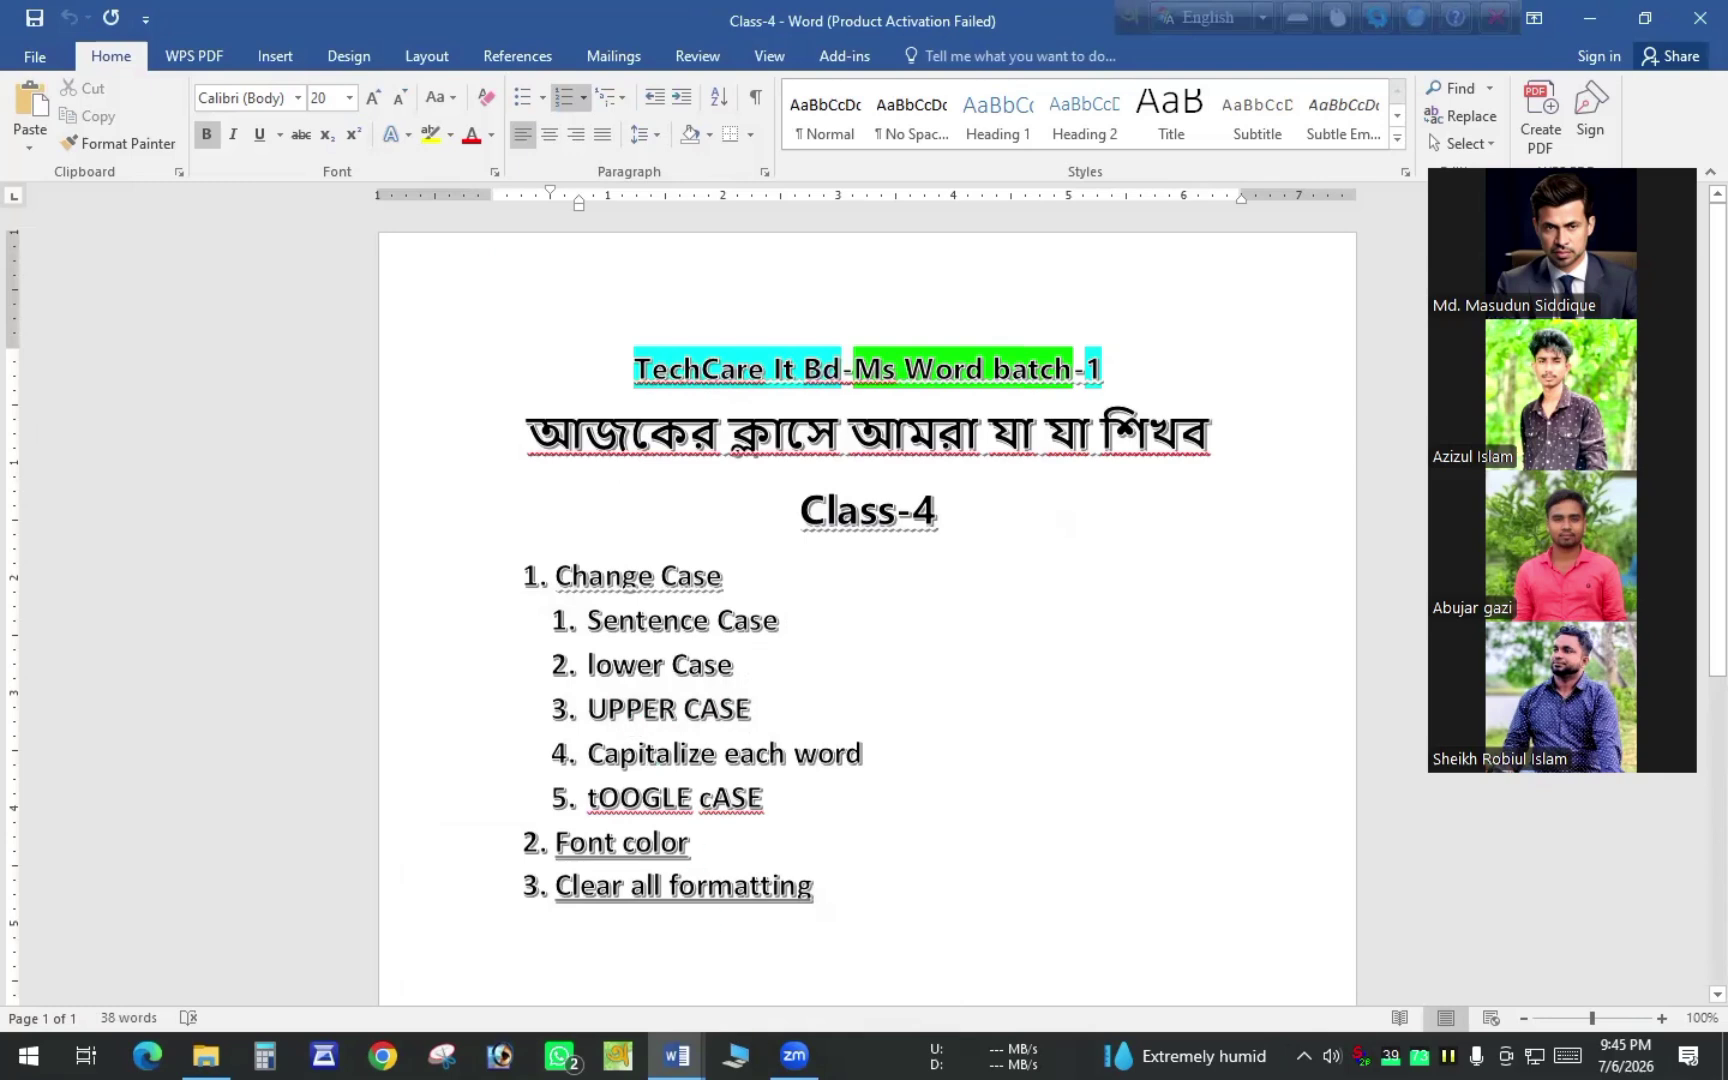
pyautogui.moveTo(676, 1055)
pyautogui.click(772, 945)
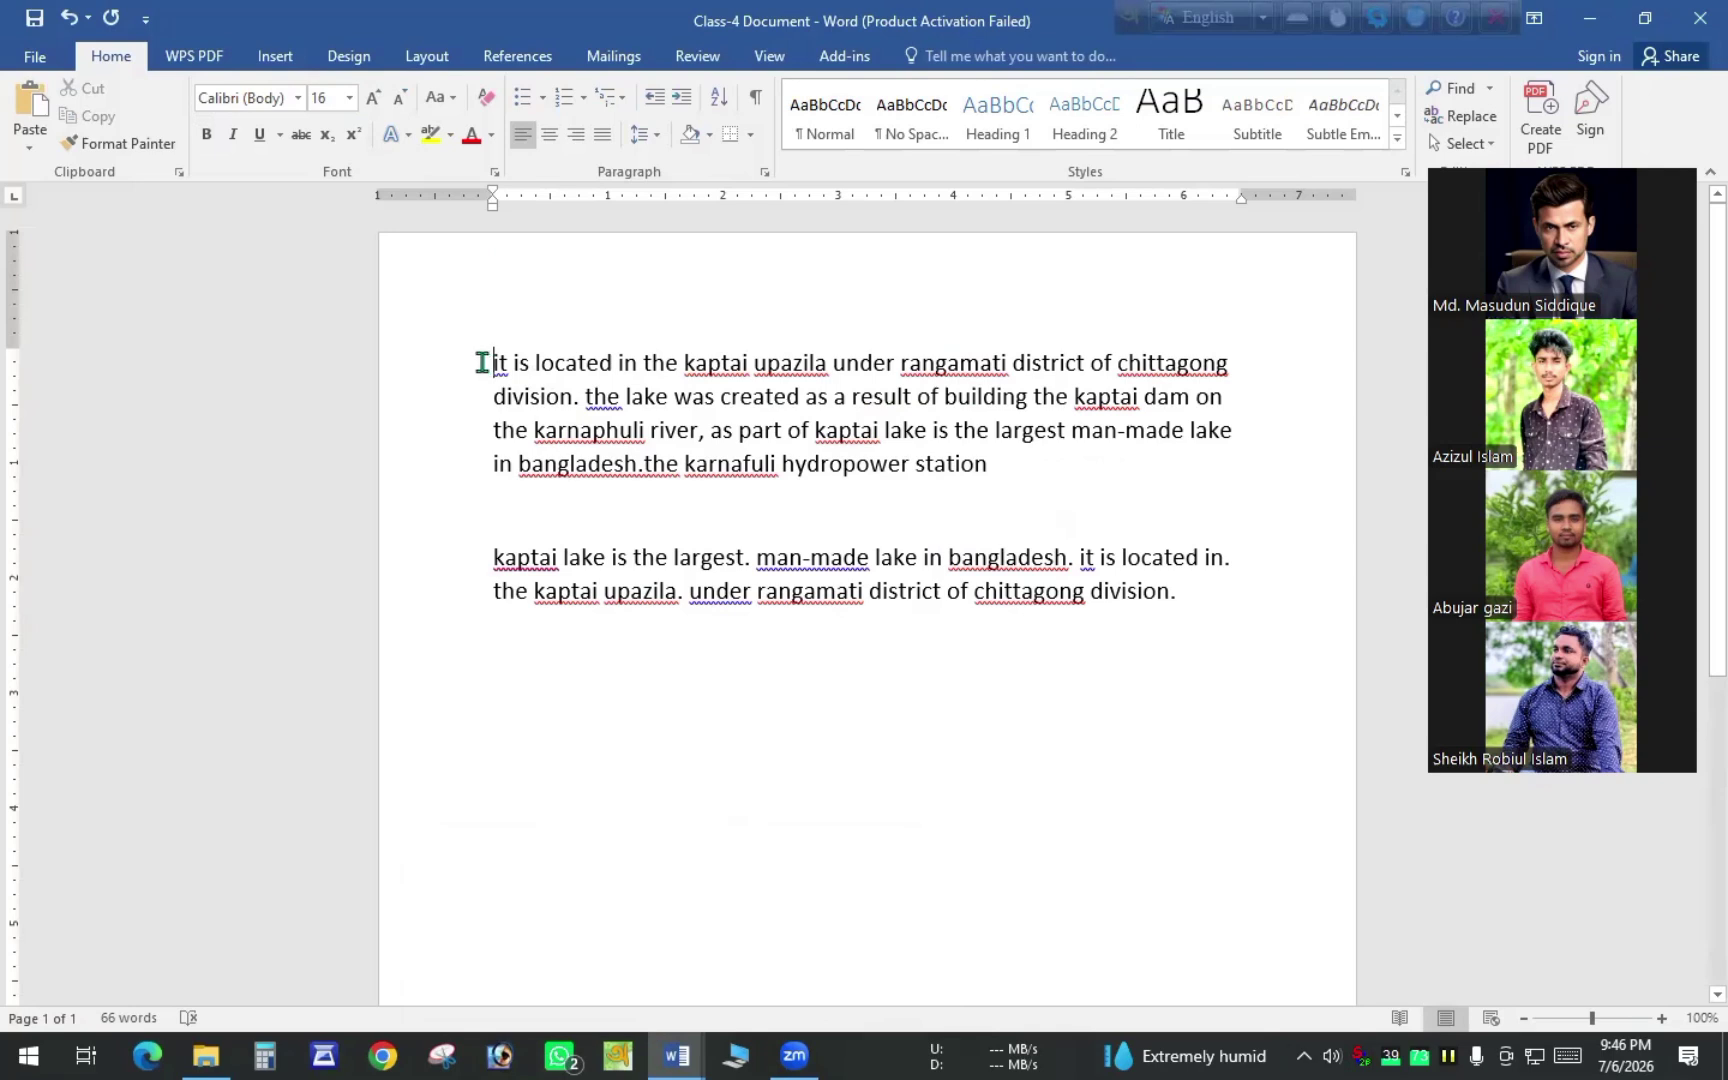
# Apply UPPERCASE to the first paragraph's opening sentence, ending at "division."
pyautogui.moveTo(481, 362); pyautogui.dragTo(1099, 355)
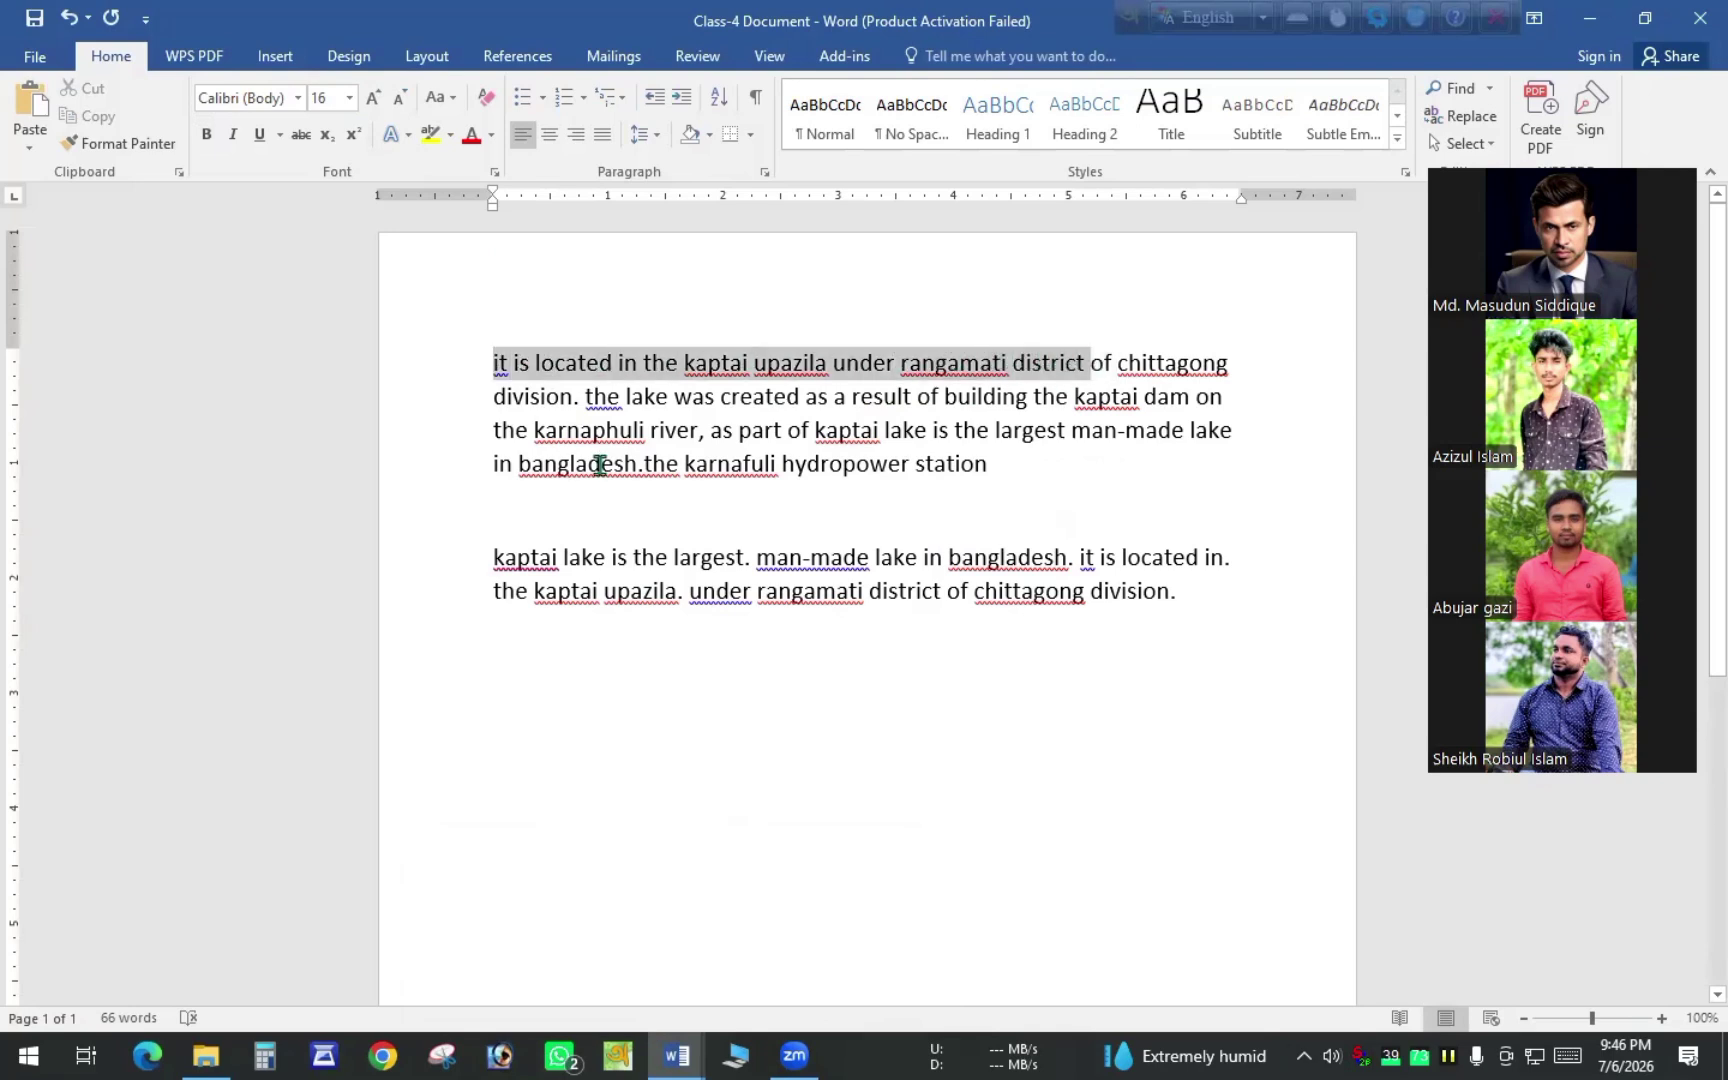
pyautogui.moveTo(599, 465); pyautogui.dragTo(580, 399)
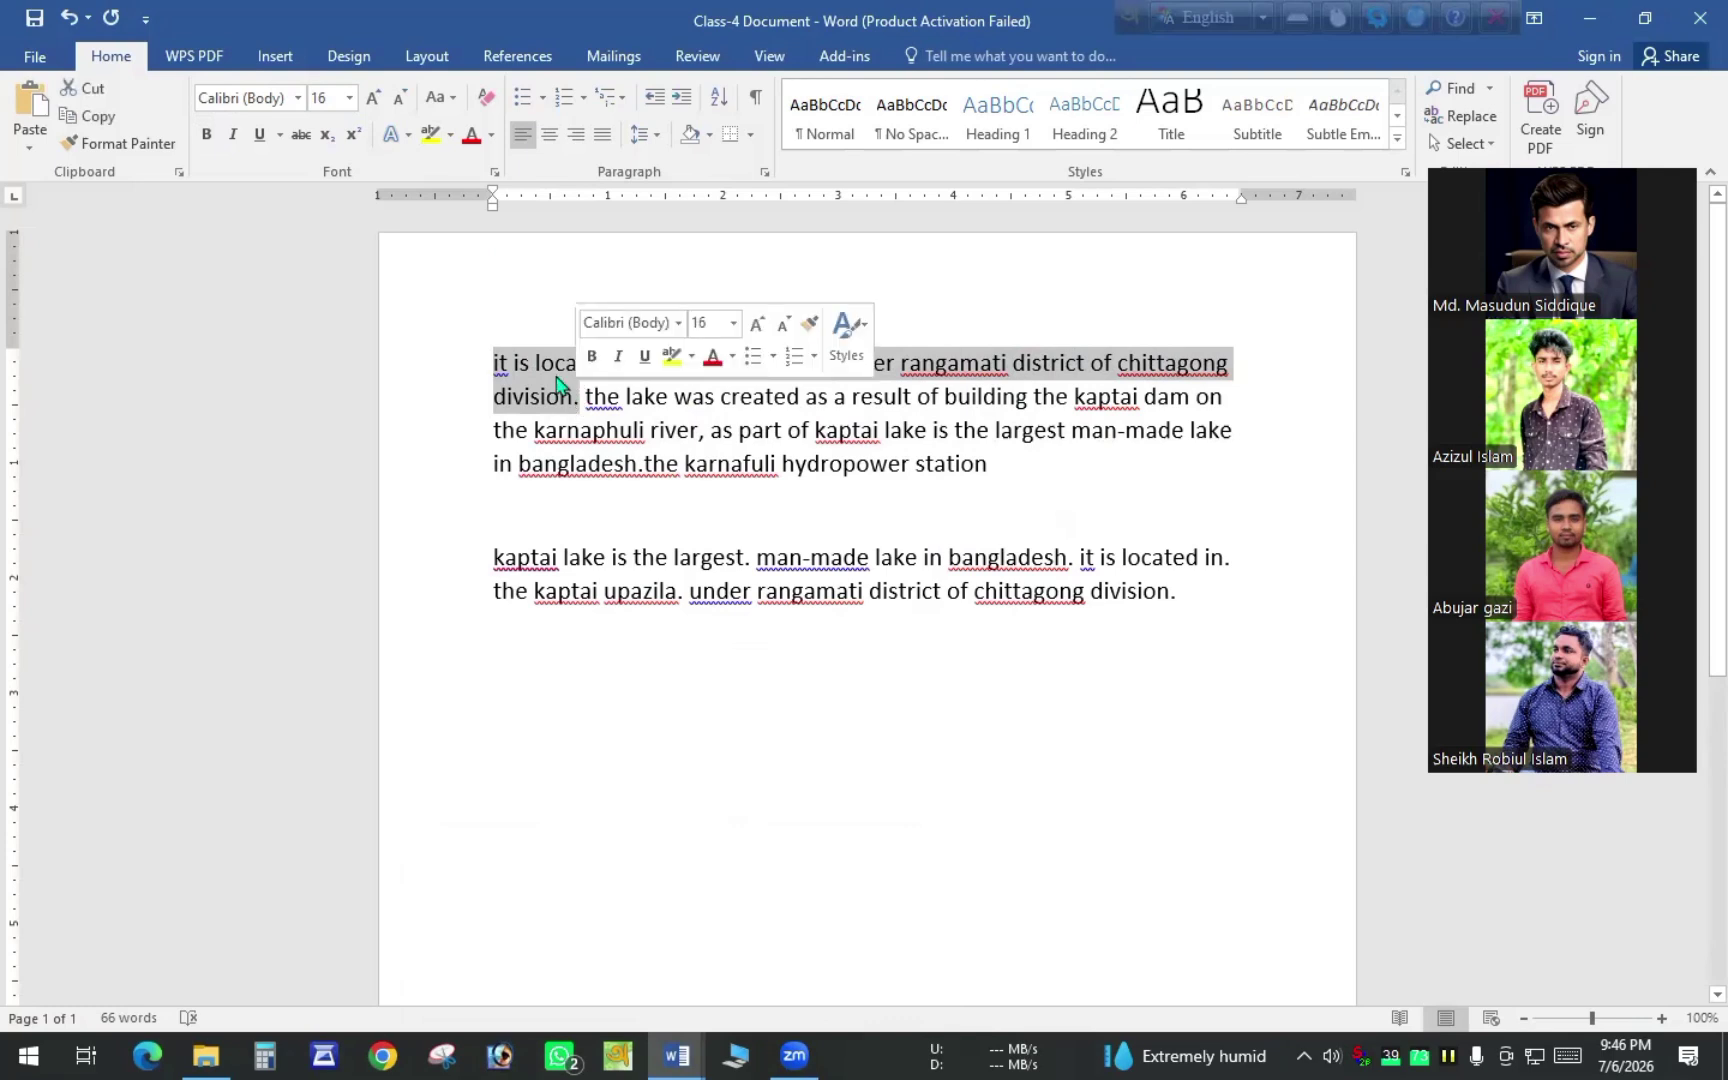
pyautogui.click(452, 100)
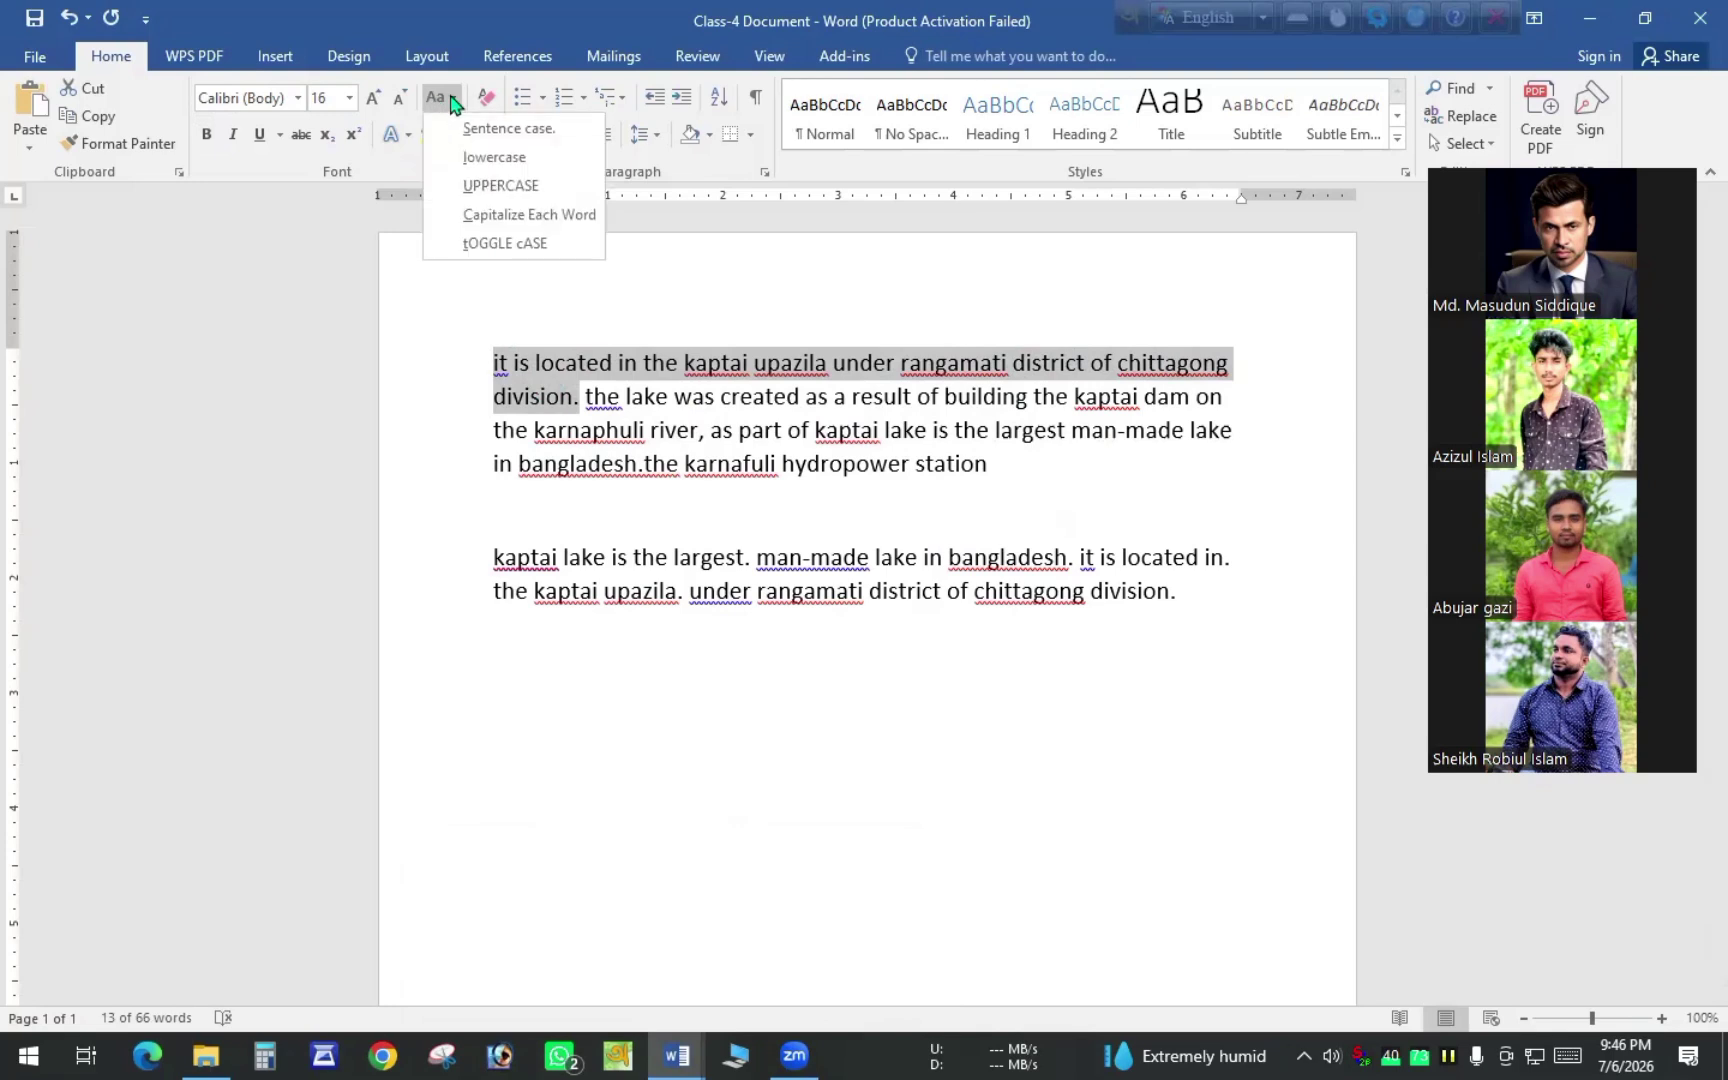
pyautogui.click(486, 186)
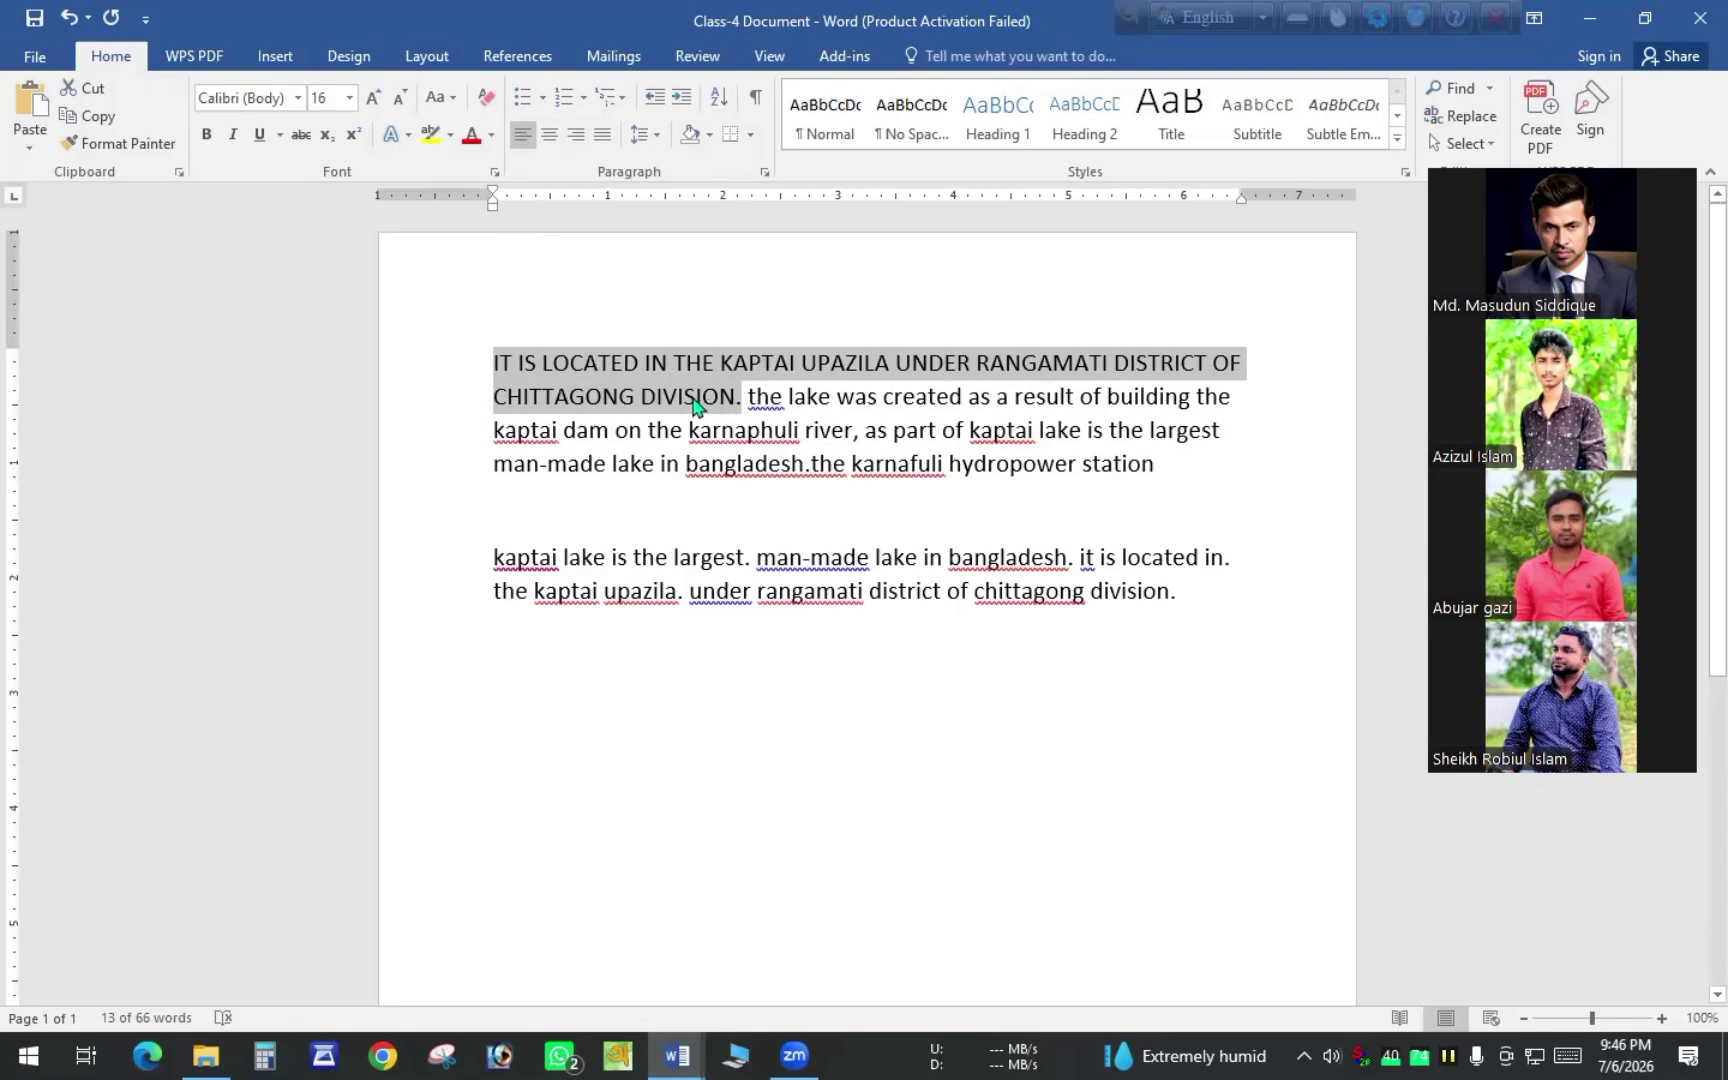
pyautogui.click(452, 100)
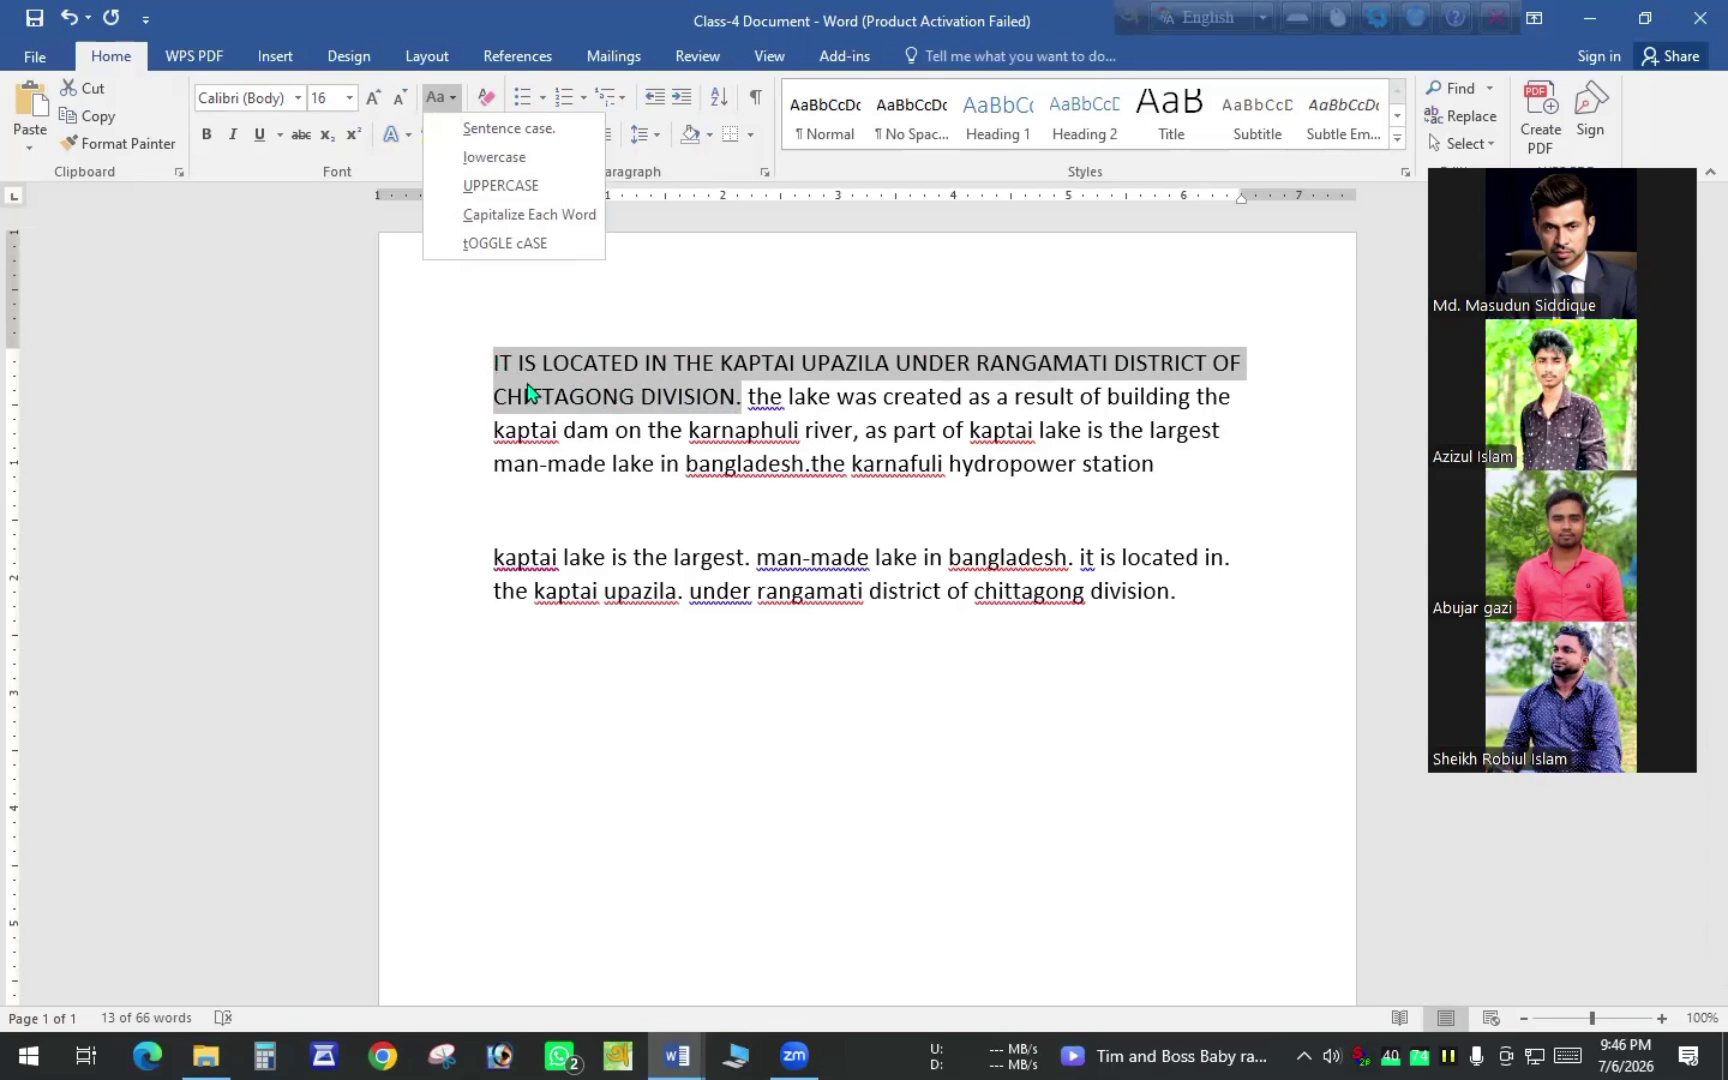
pyautogui.click(489, 358)
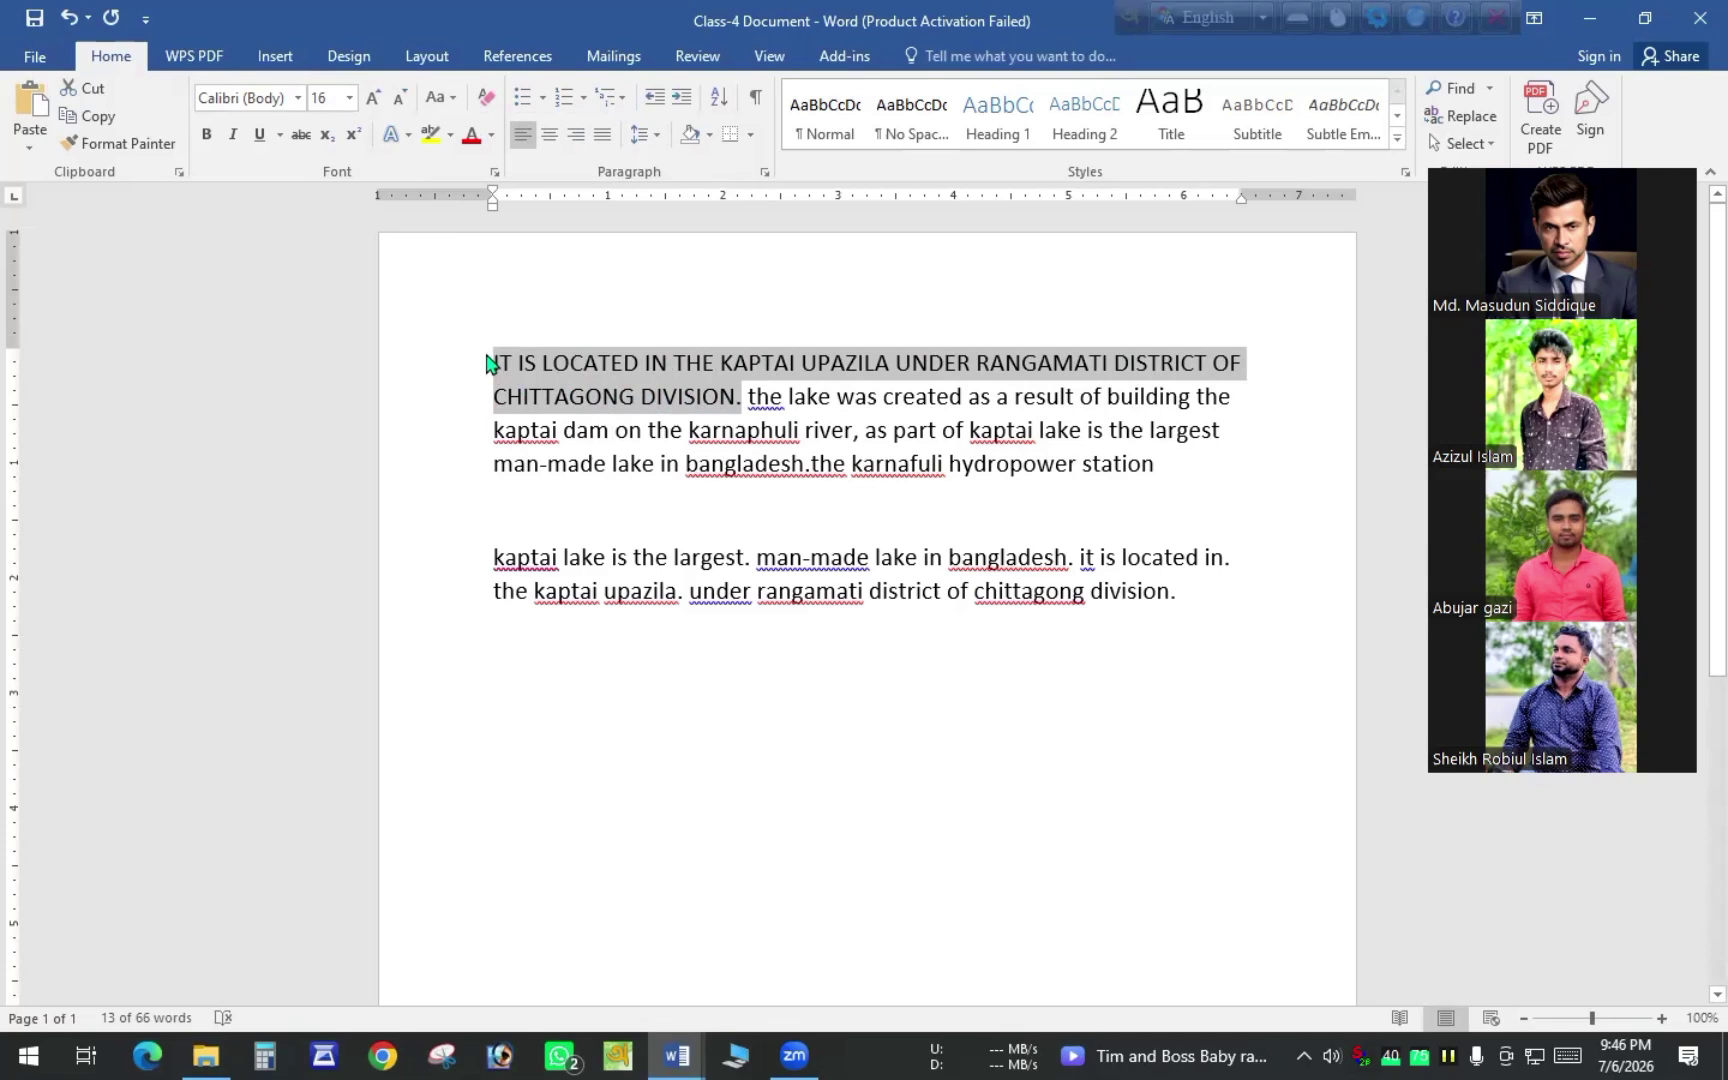
pyautogui.moveTo(492, 365); pyautogui.dragTo(598, 437)
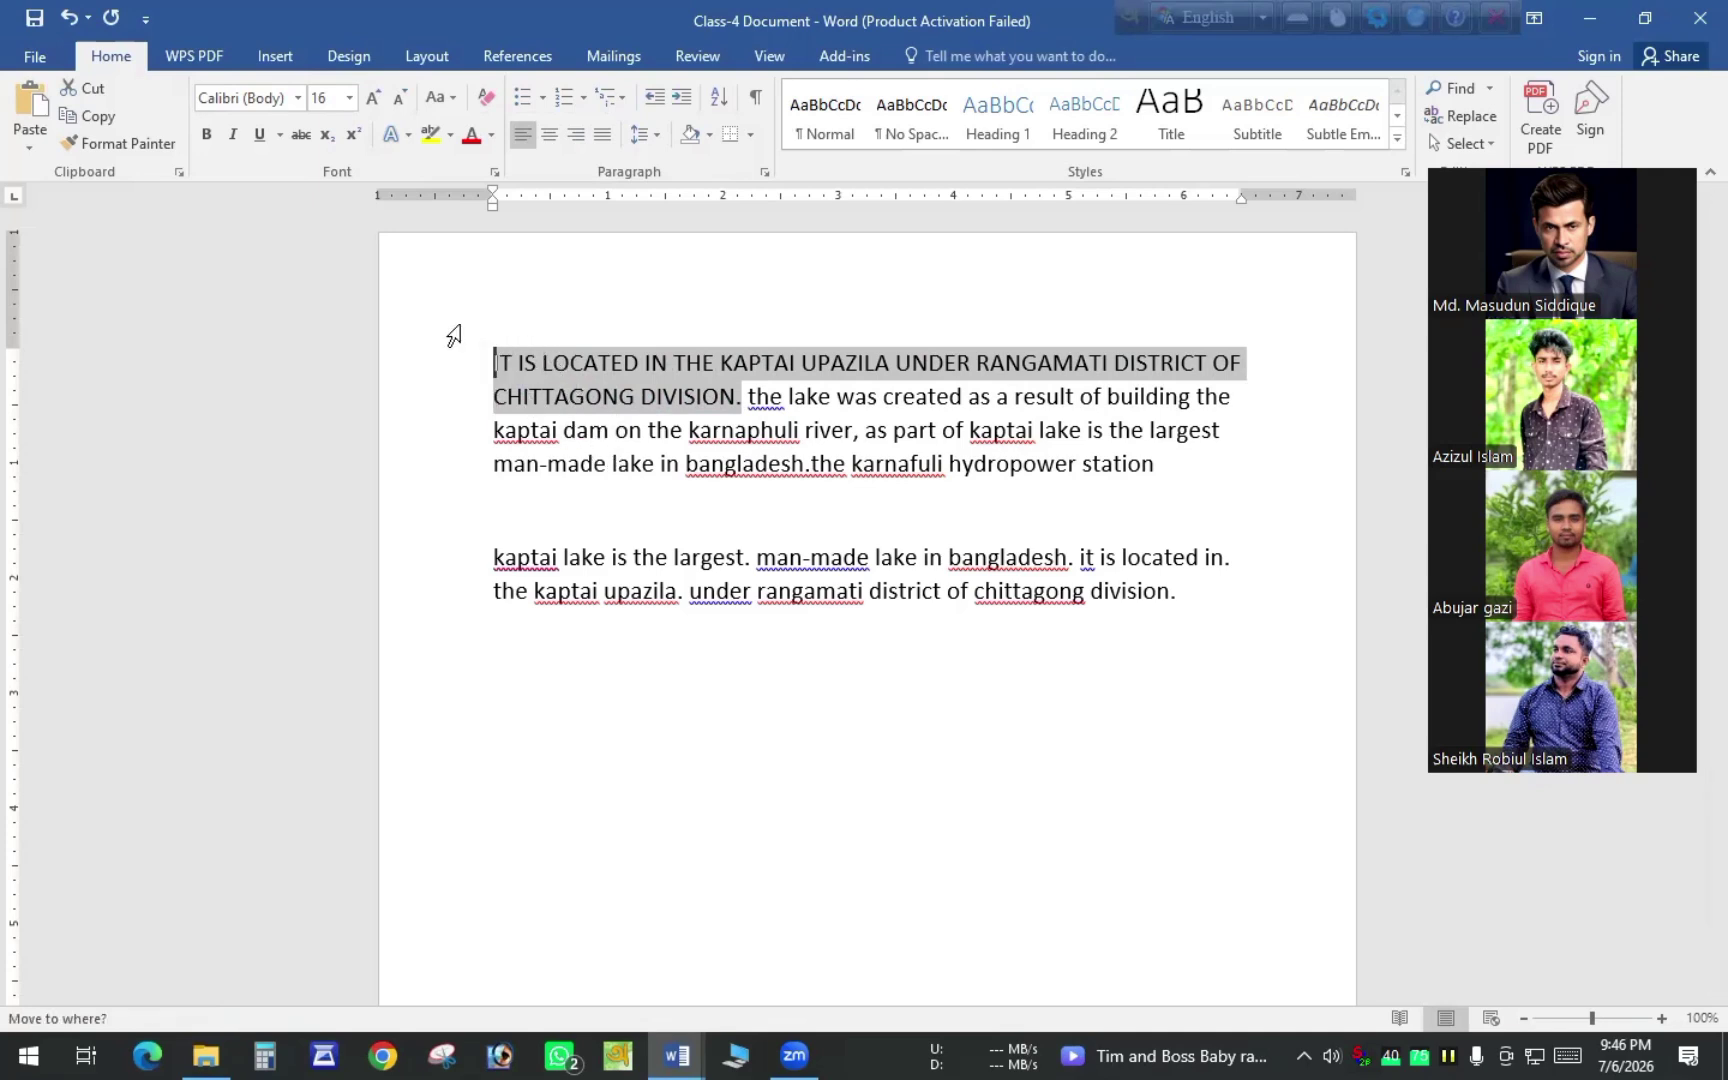
pyautogui.moveTo(450, 330); pyautogui.dragTo(490, 328)
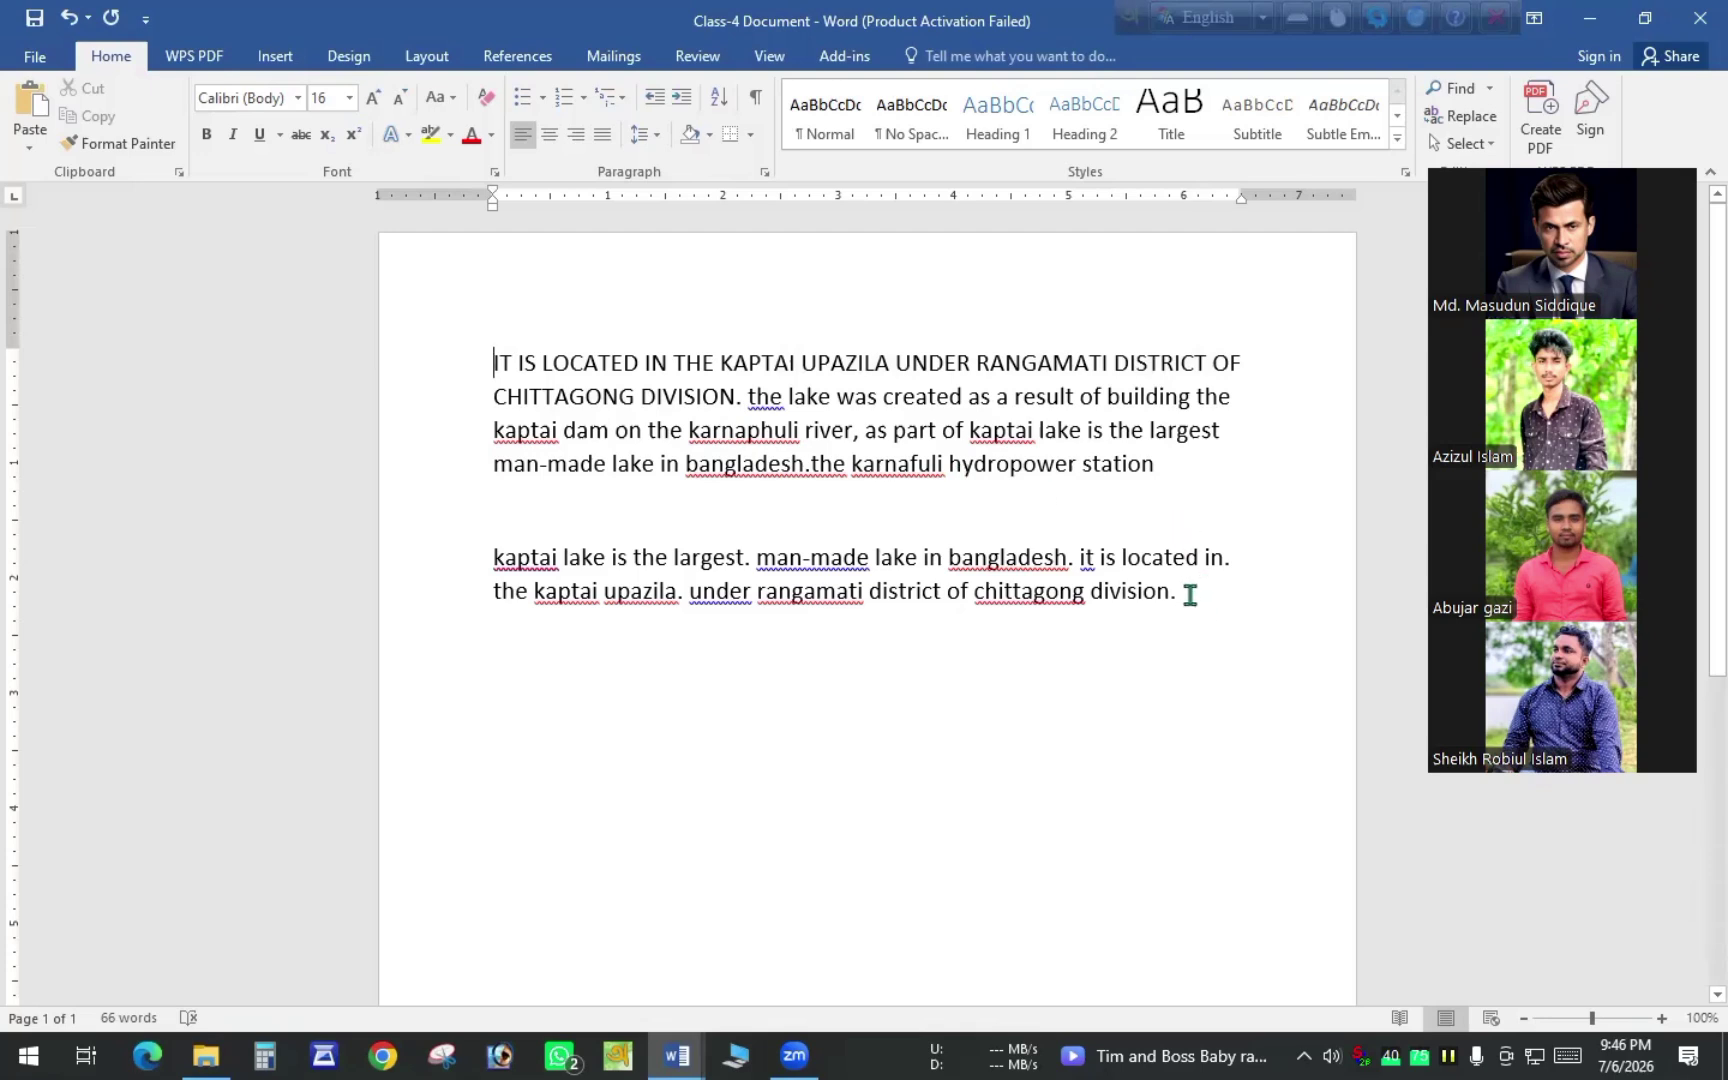
# Apply UPPERCASE to the entire text of both Kaptai Lake paragraphs and clear the selection
pyautogui.hotkey('ctrl', 'a')
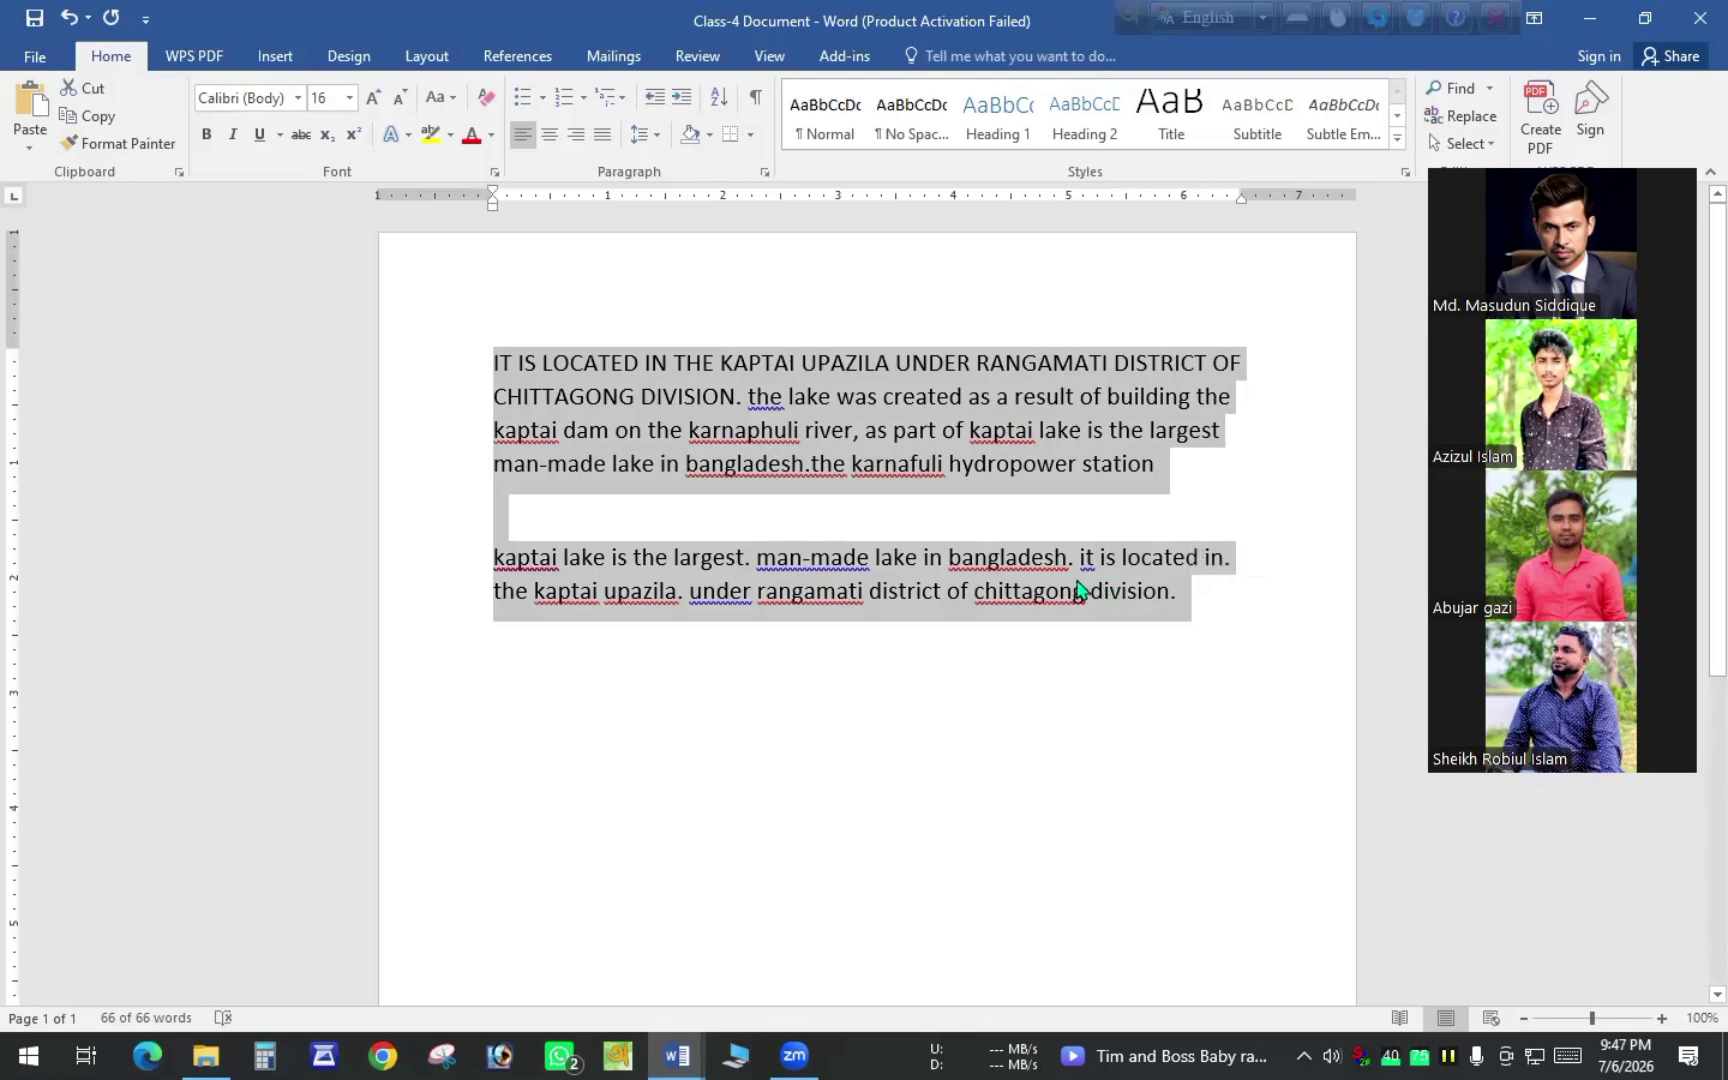
pyautogui.click(455, 99)
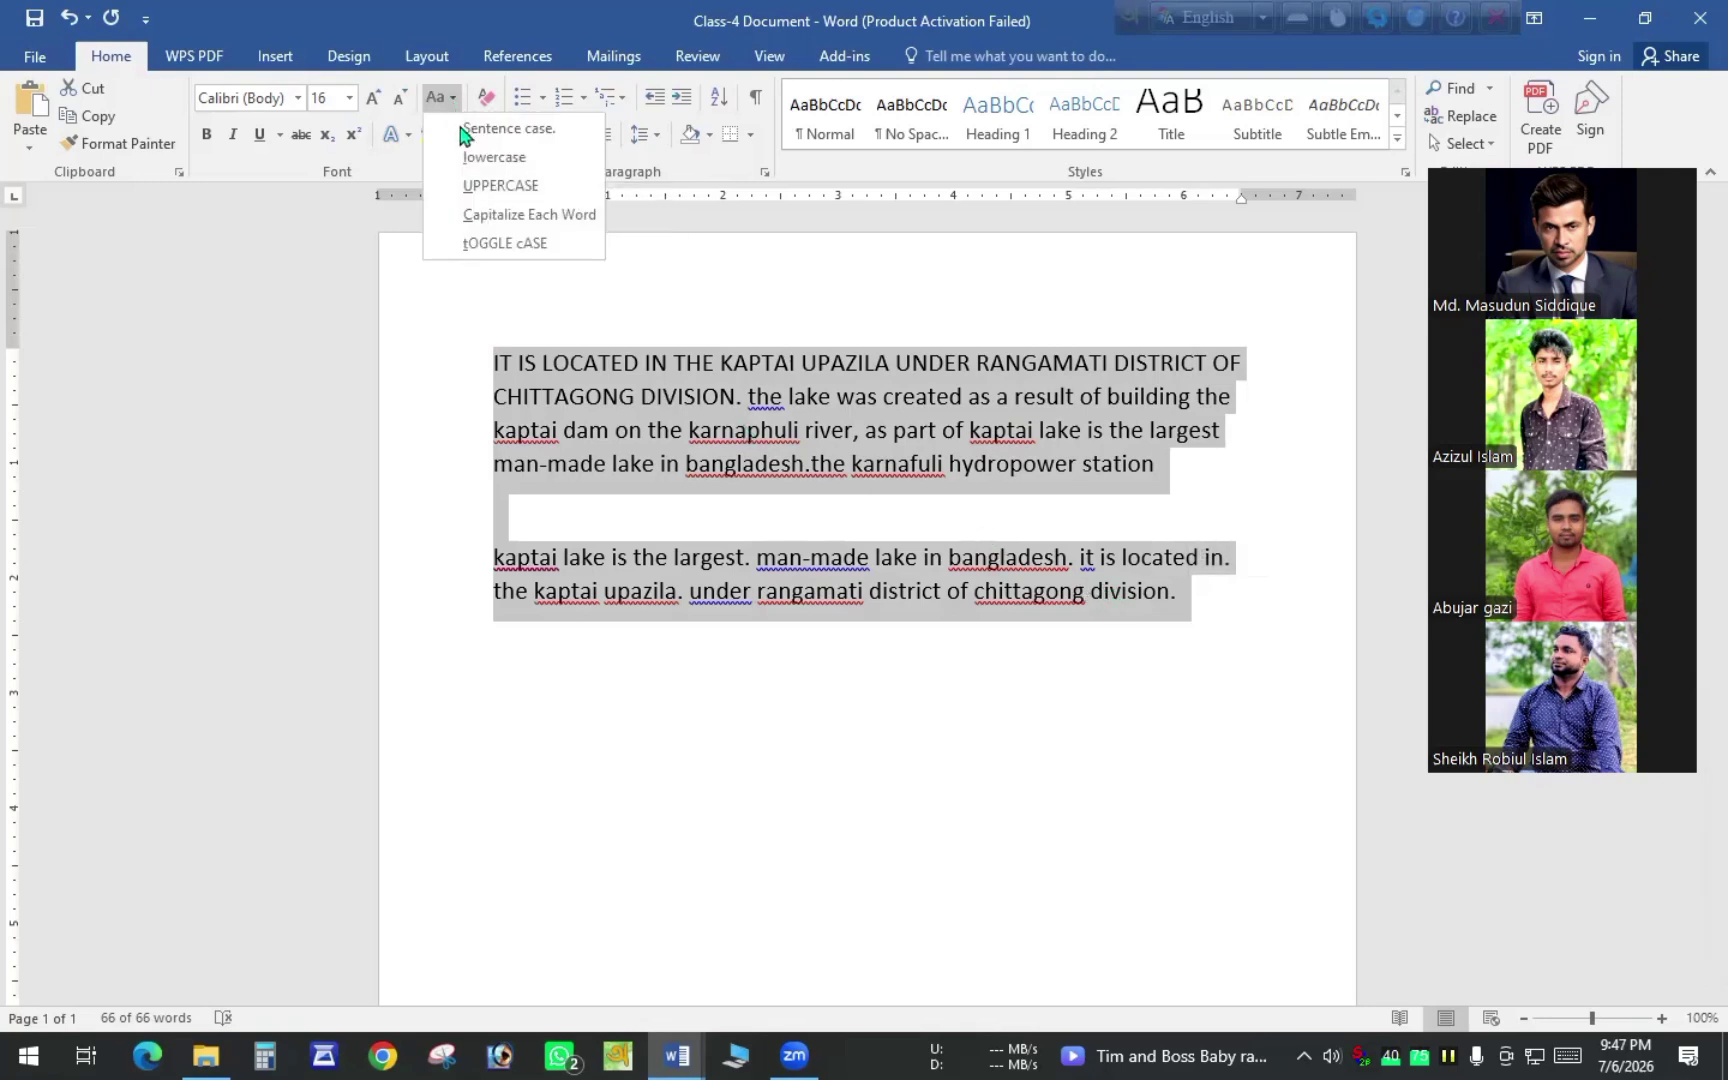
pyautogui.click(497, 188)
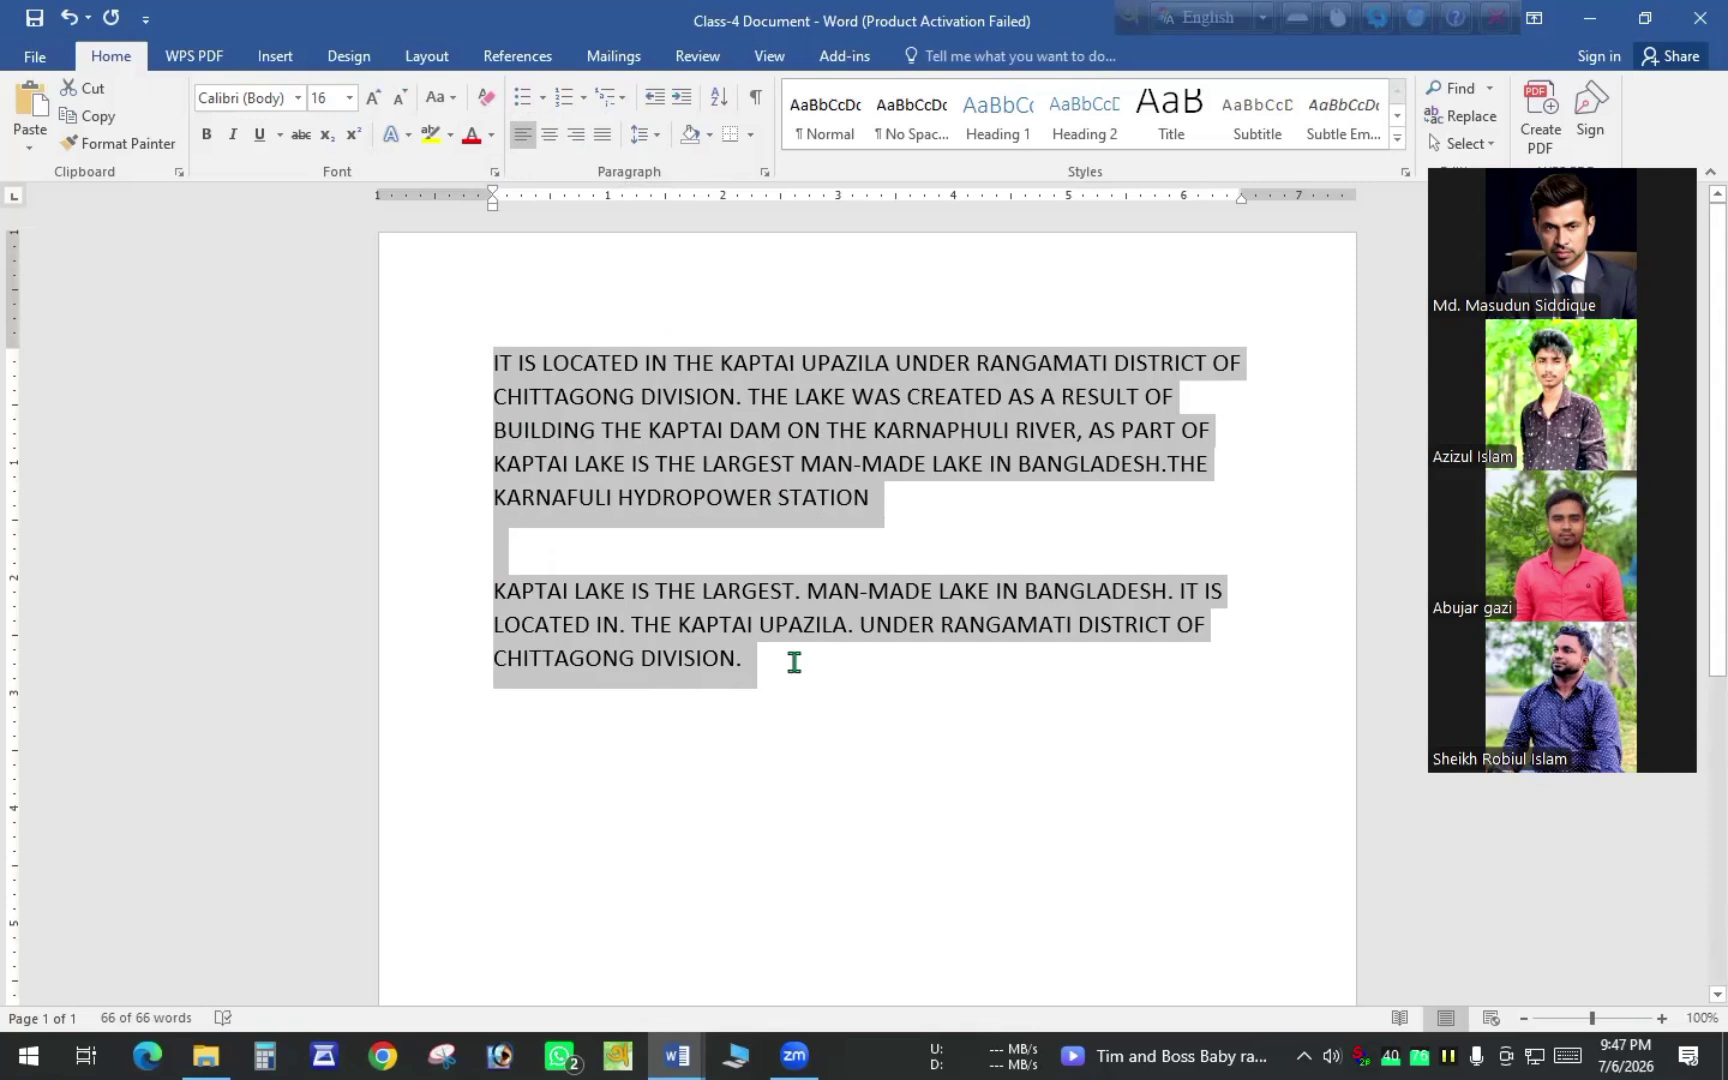
pyautogui.click(756, 667)
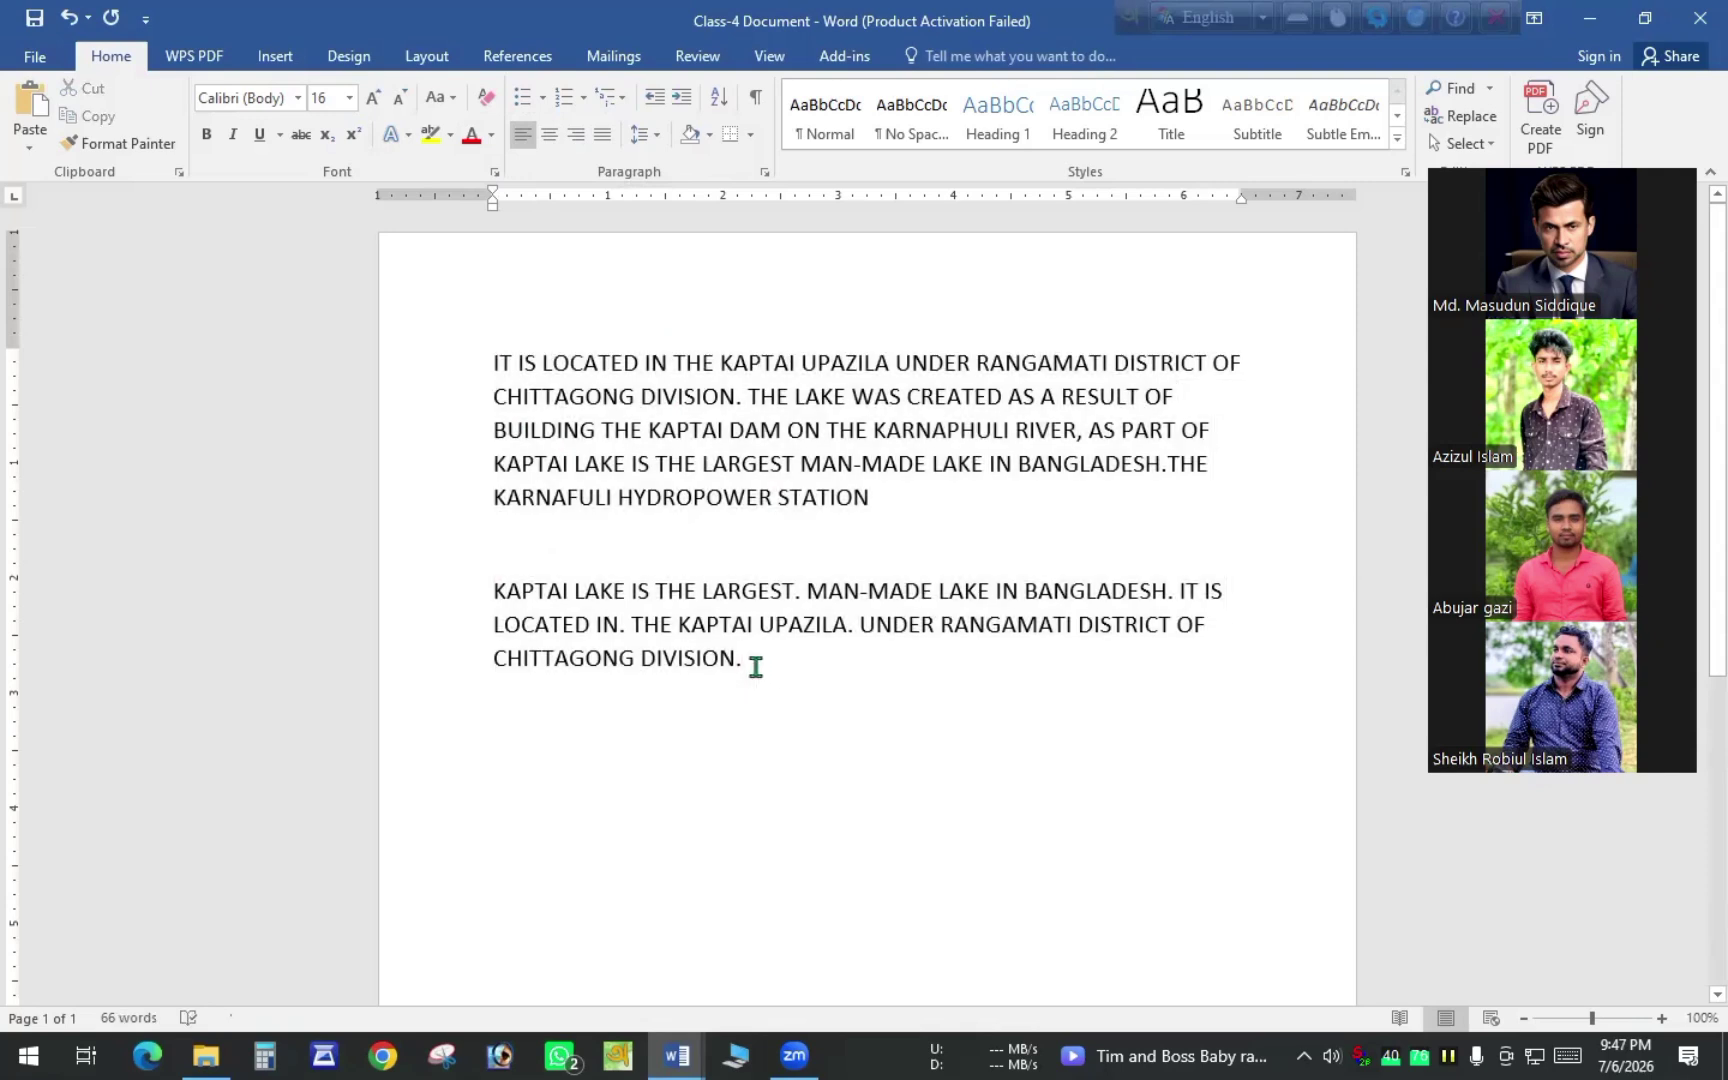
# Select both Kaptai Lake paragraphs and convert all their text to lowercase
pyautogui.moveTo(756, 667); pyautogui.dragTo(486, 370)
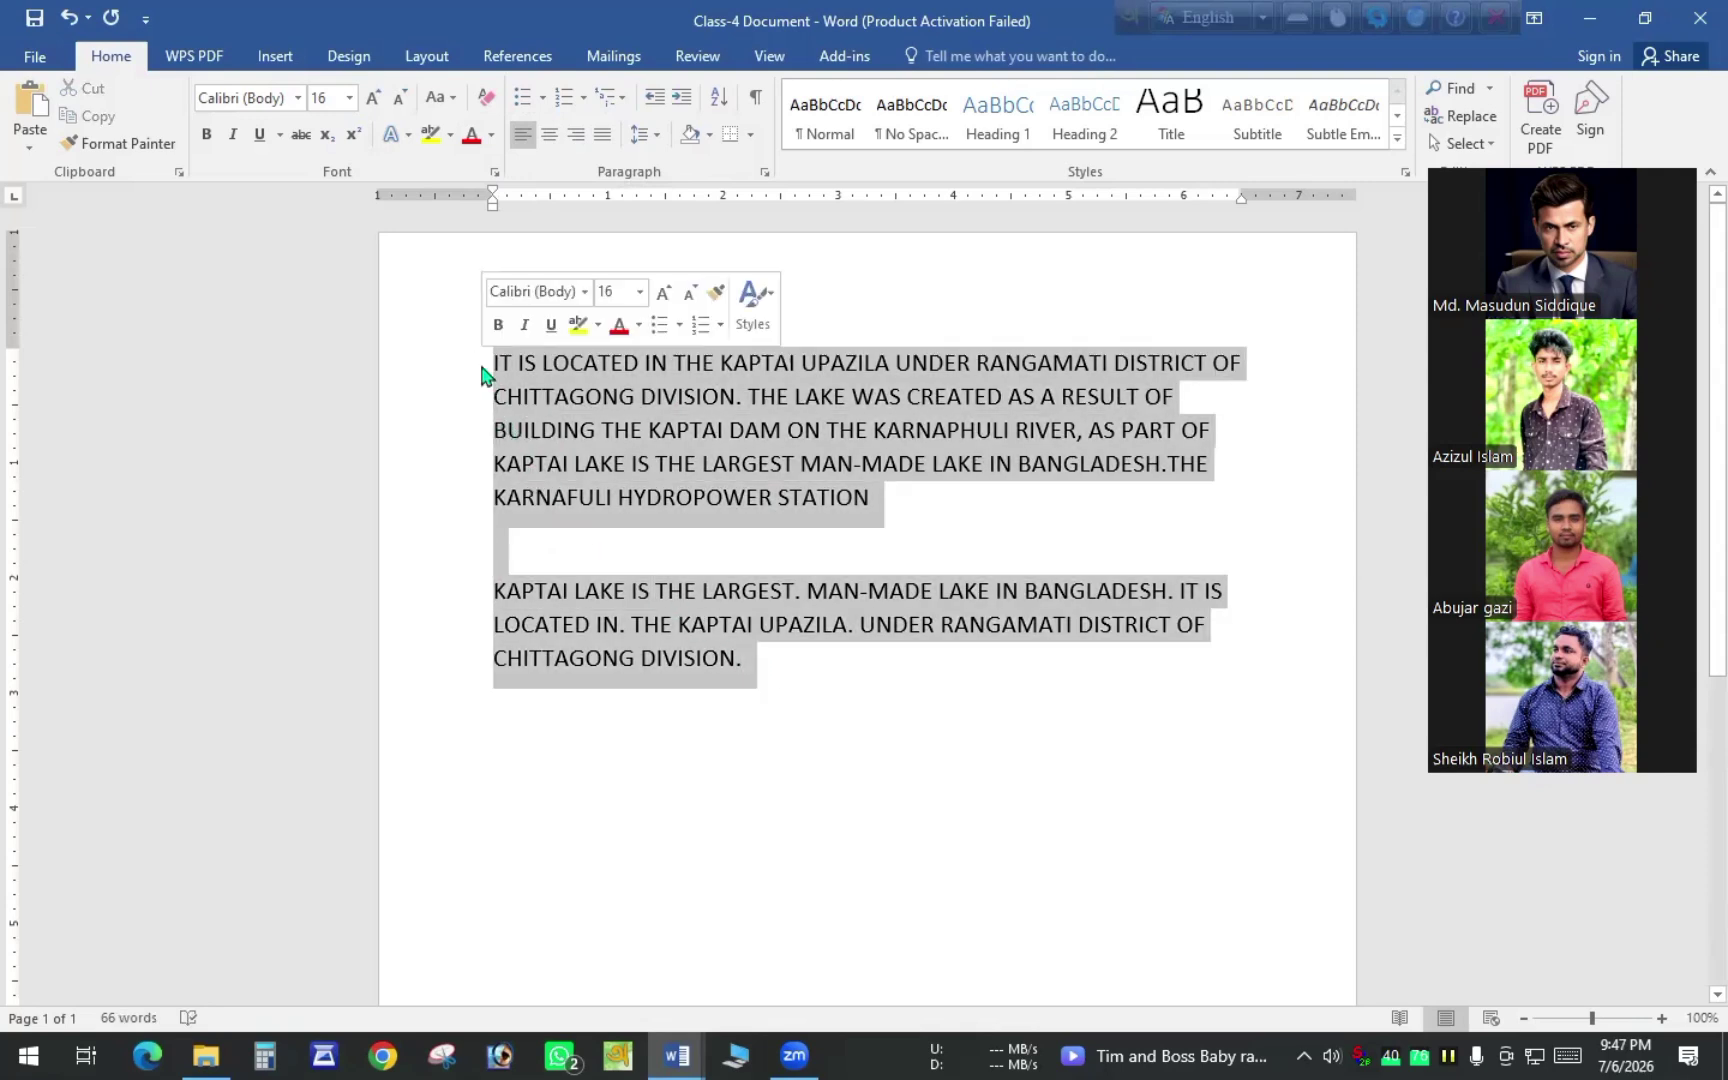
pyautogui.click(451, 101)
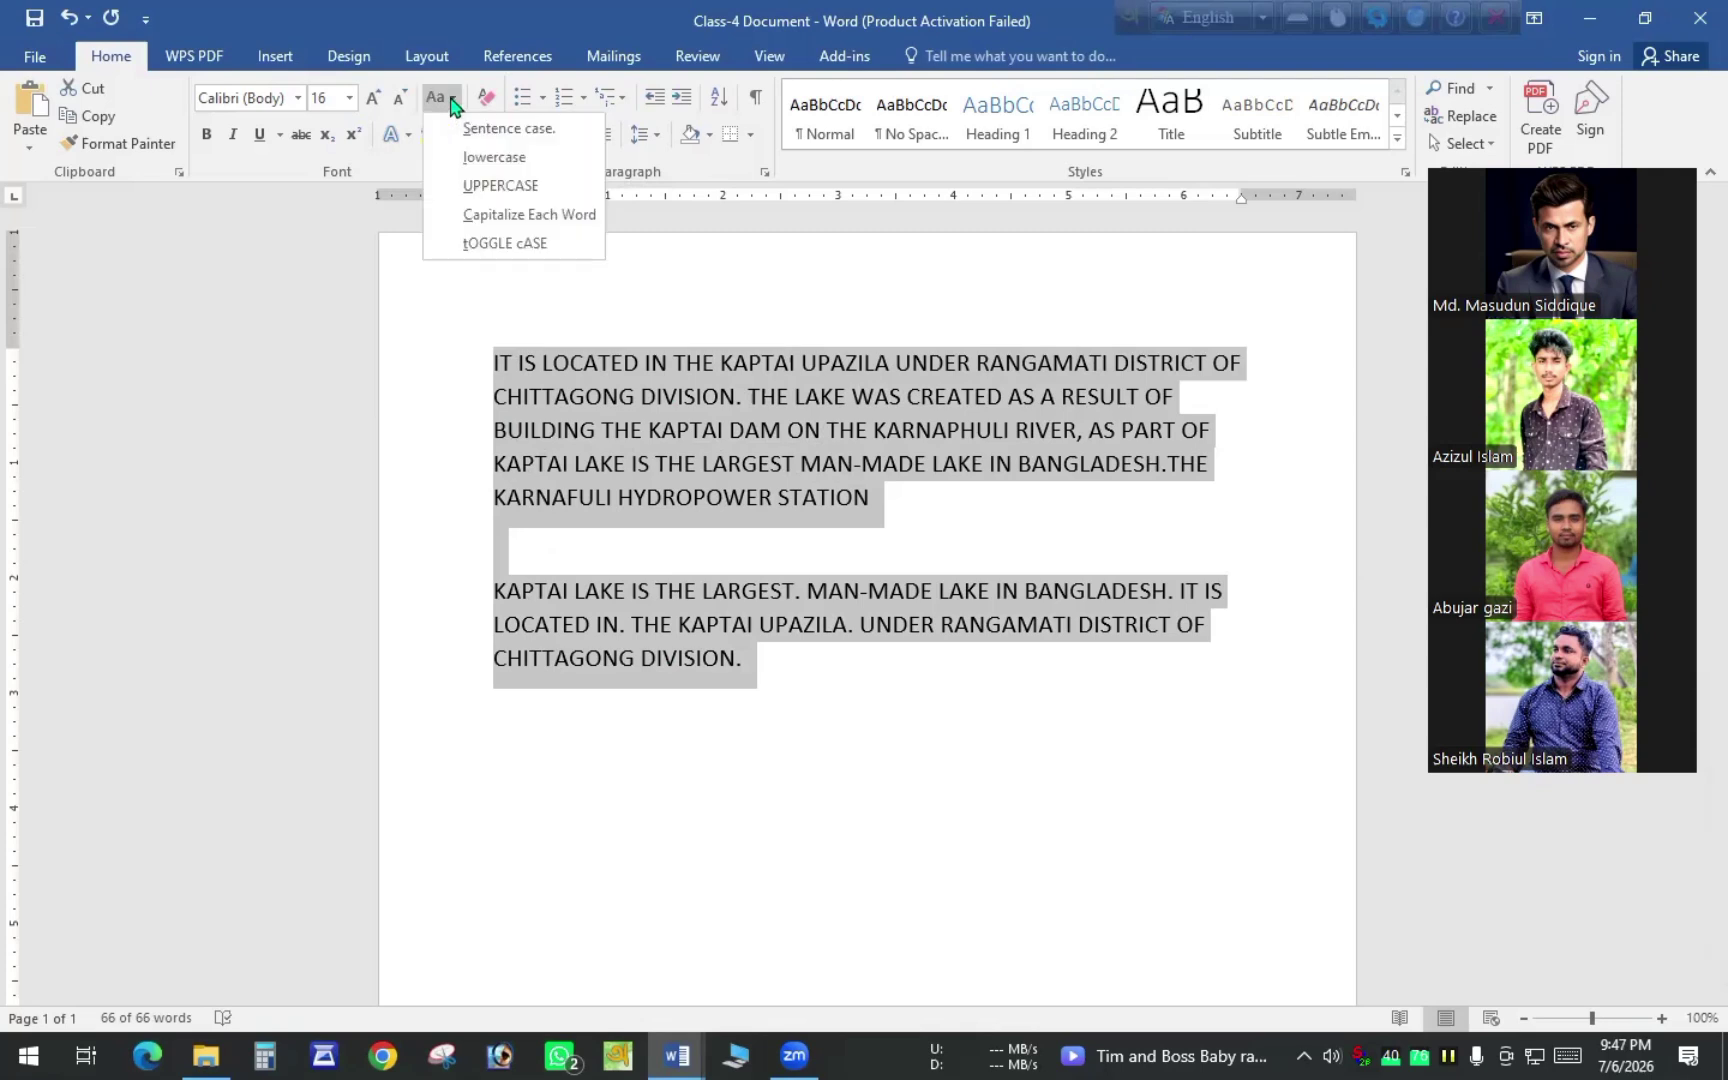
pyautogui.click(507, 162)
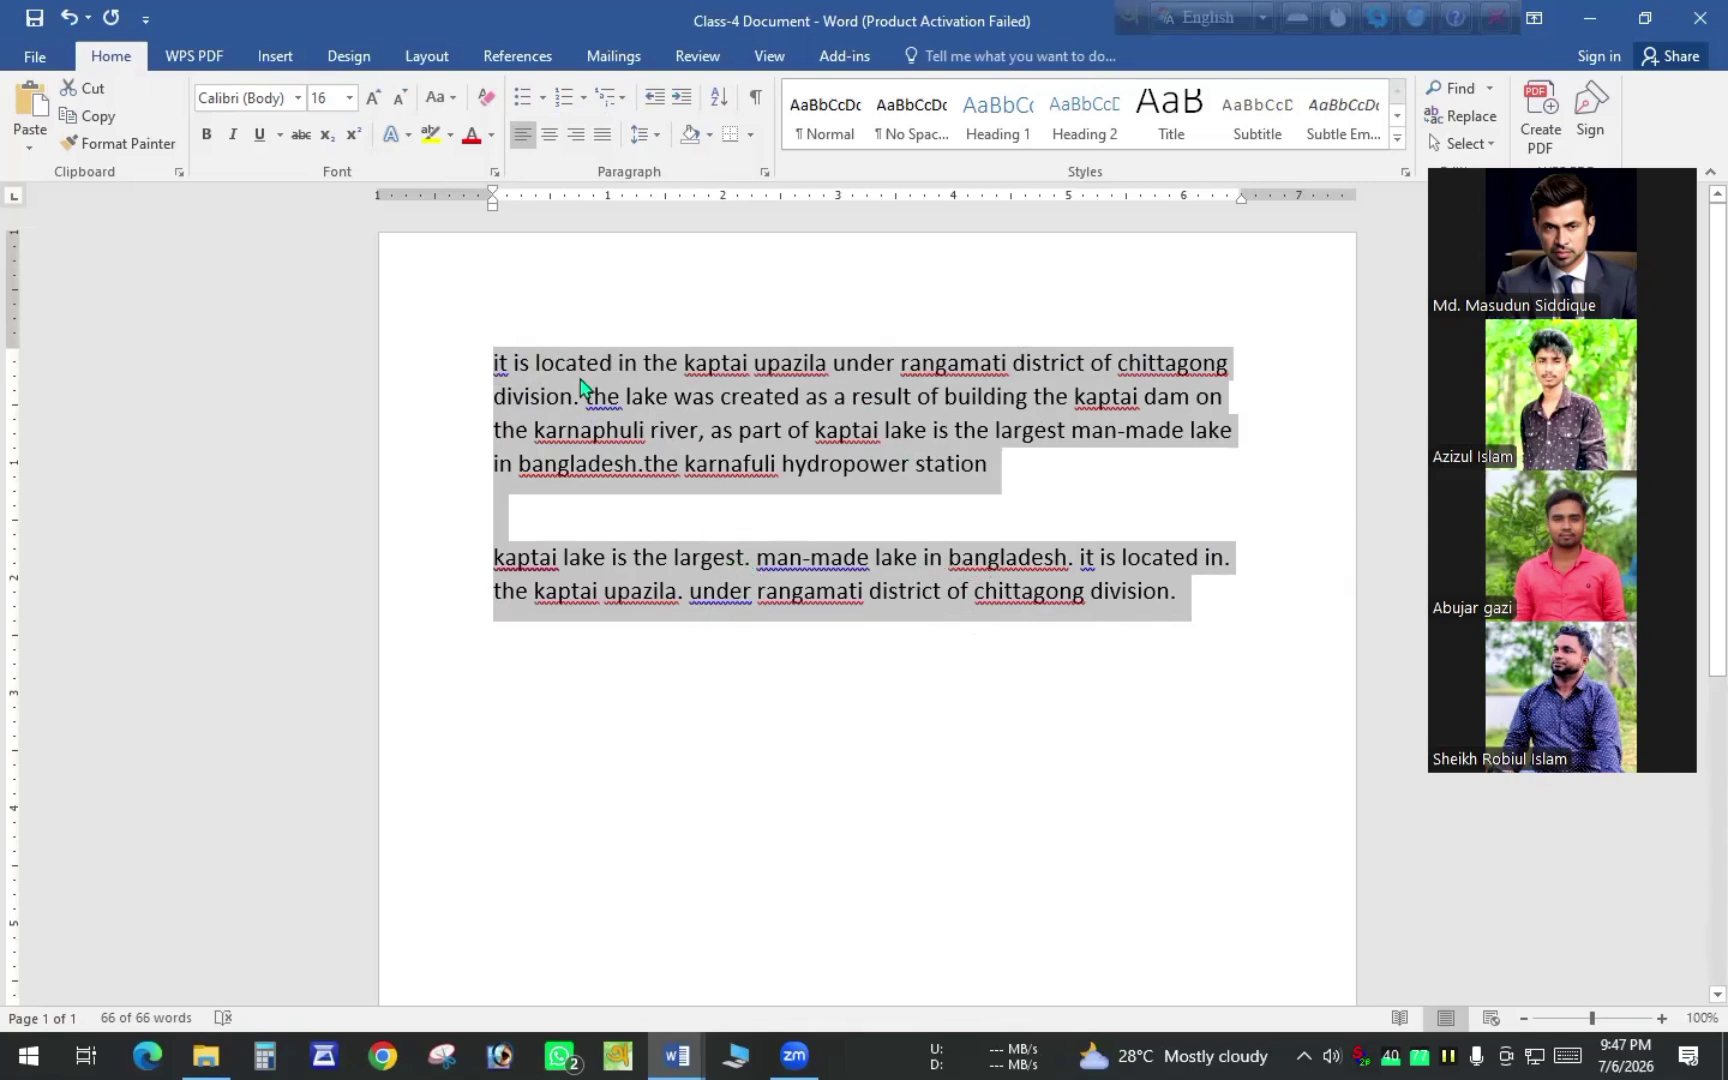
# Convert both selected Kaptai Lake paragraphs to Sentence case and clear the selection
pyautogui.click(456, 100)
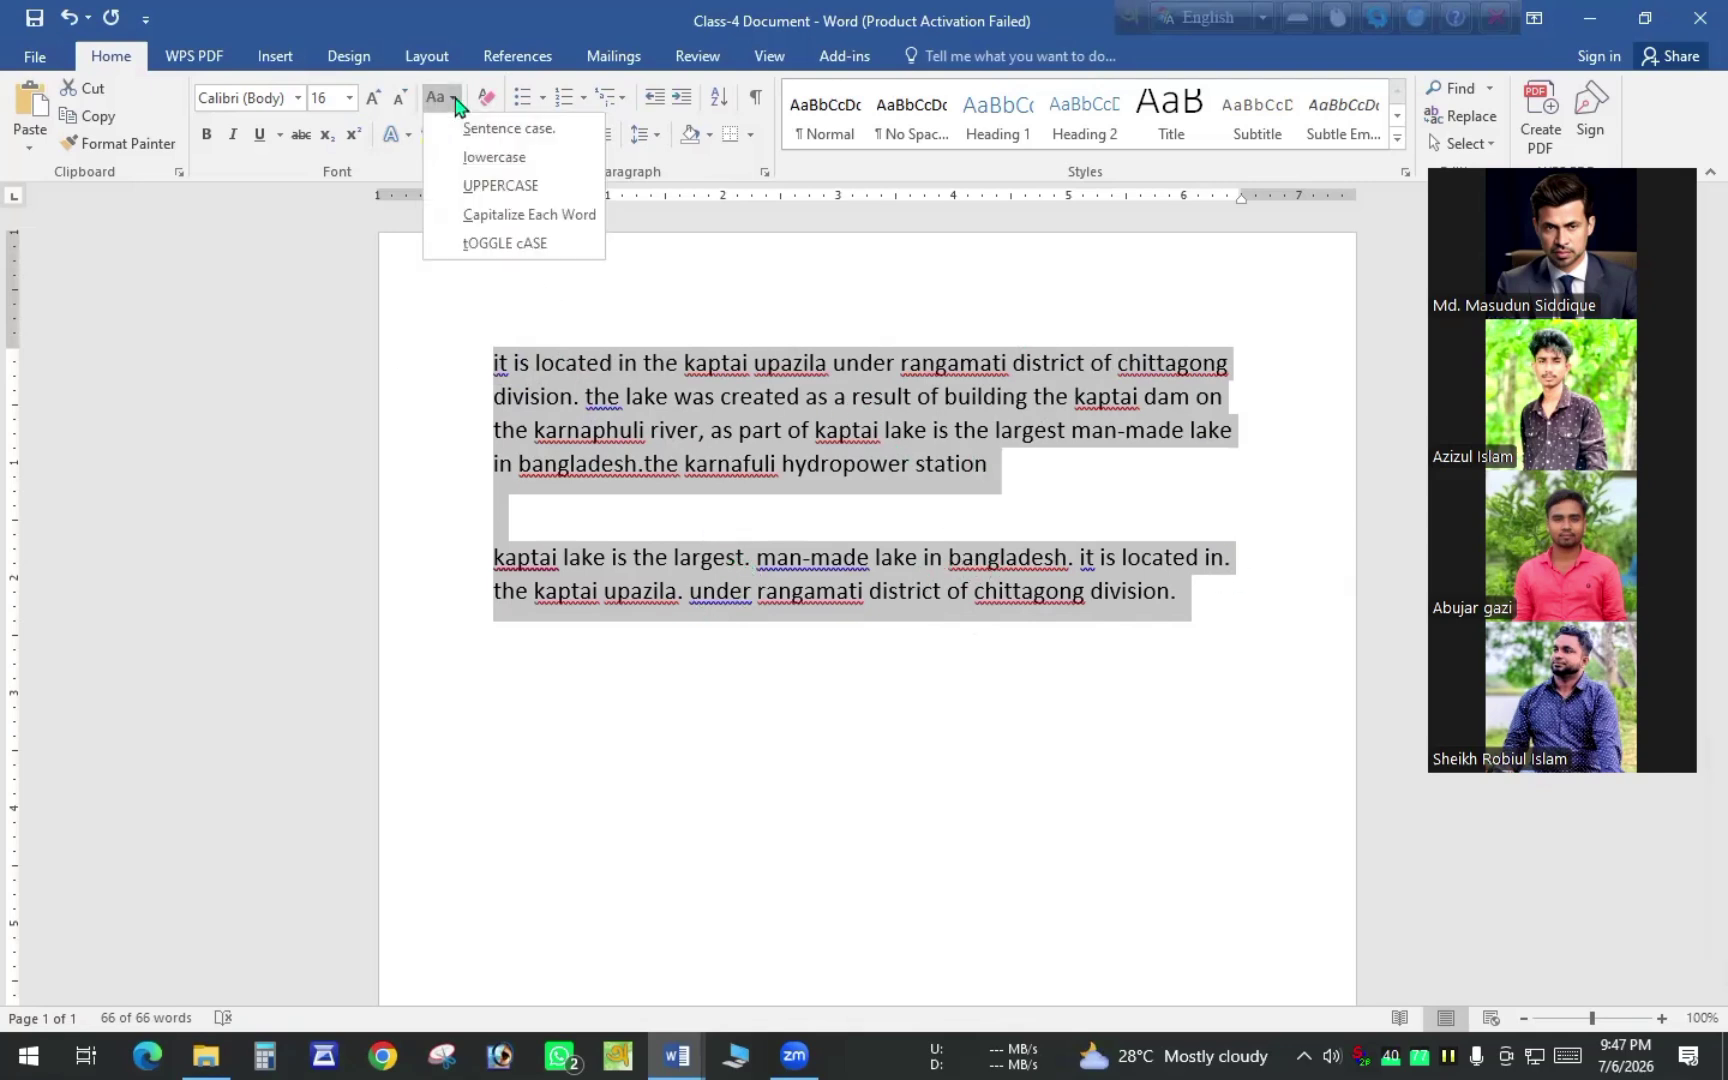
pyautogui.click(510, 129)
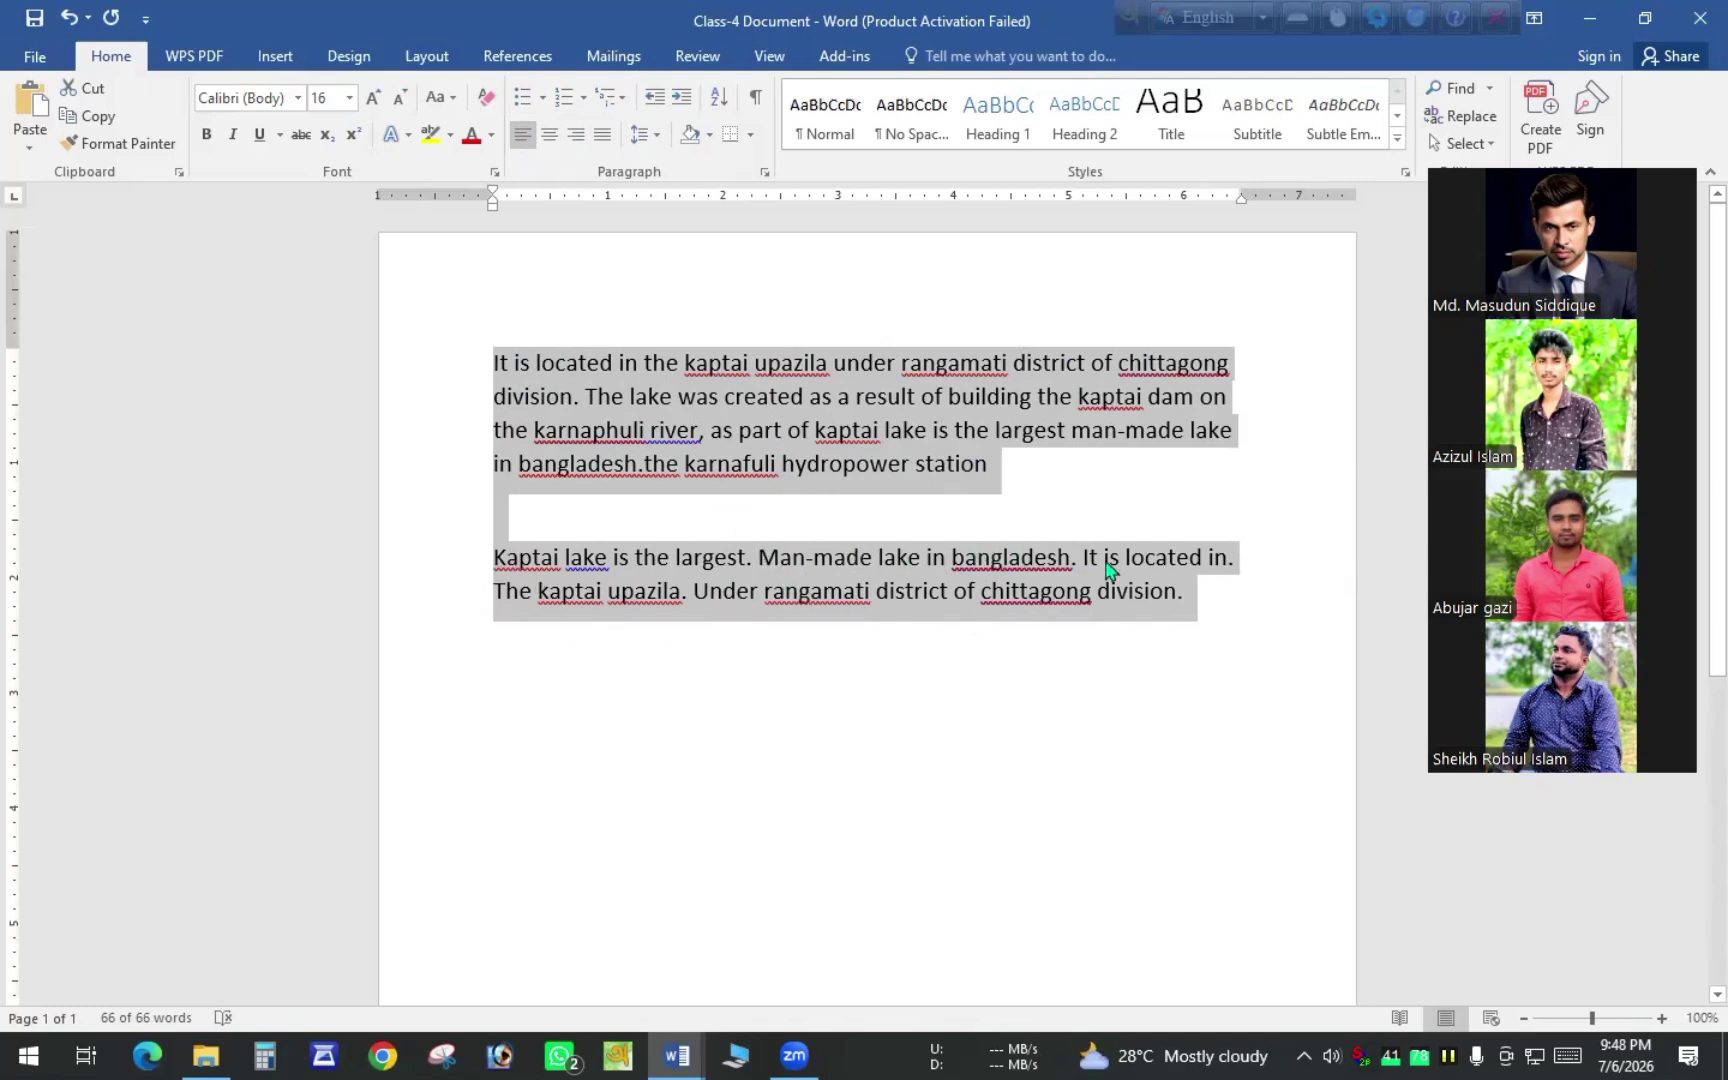
pyautogui.click(1192, 597)
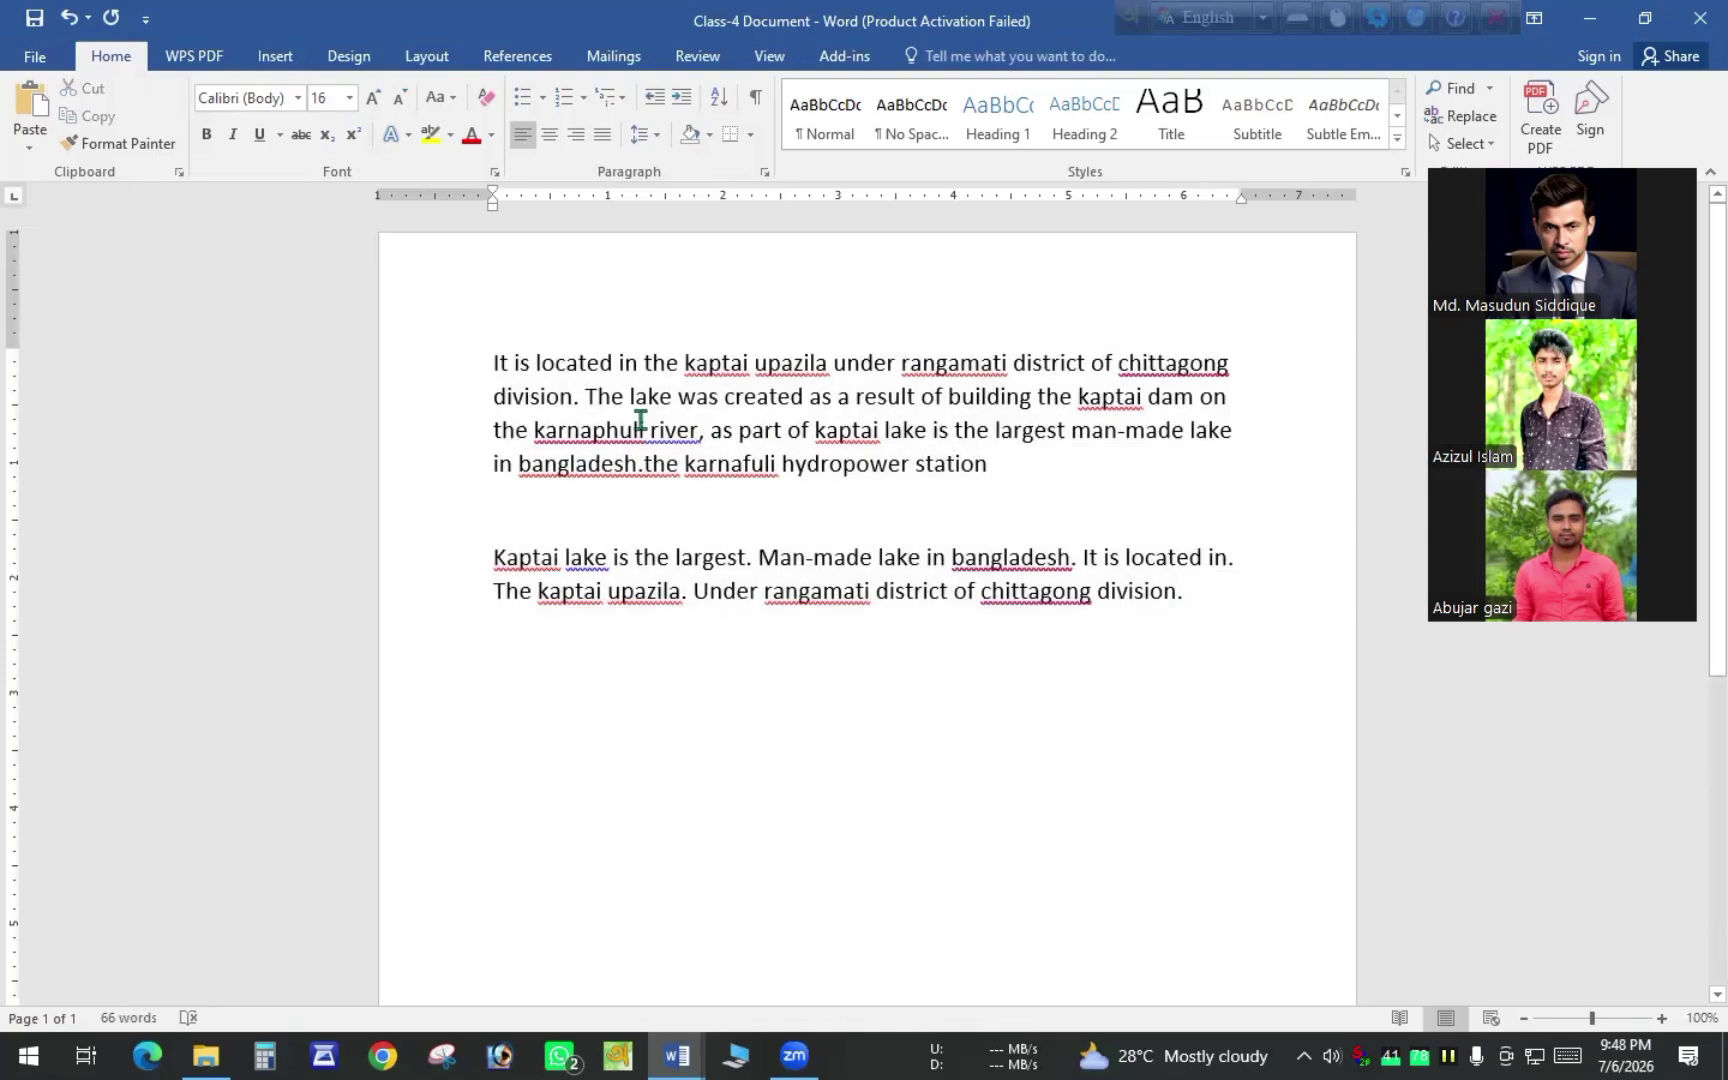
# Apply Capitalize Each Word to the first paragraph's opening sentence, ending at "division."
pyautogui.click(454, 99)
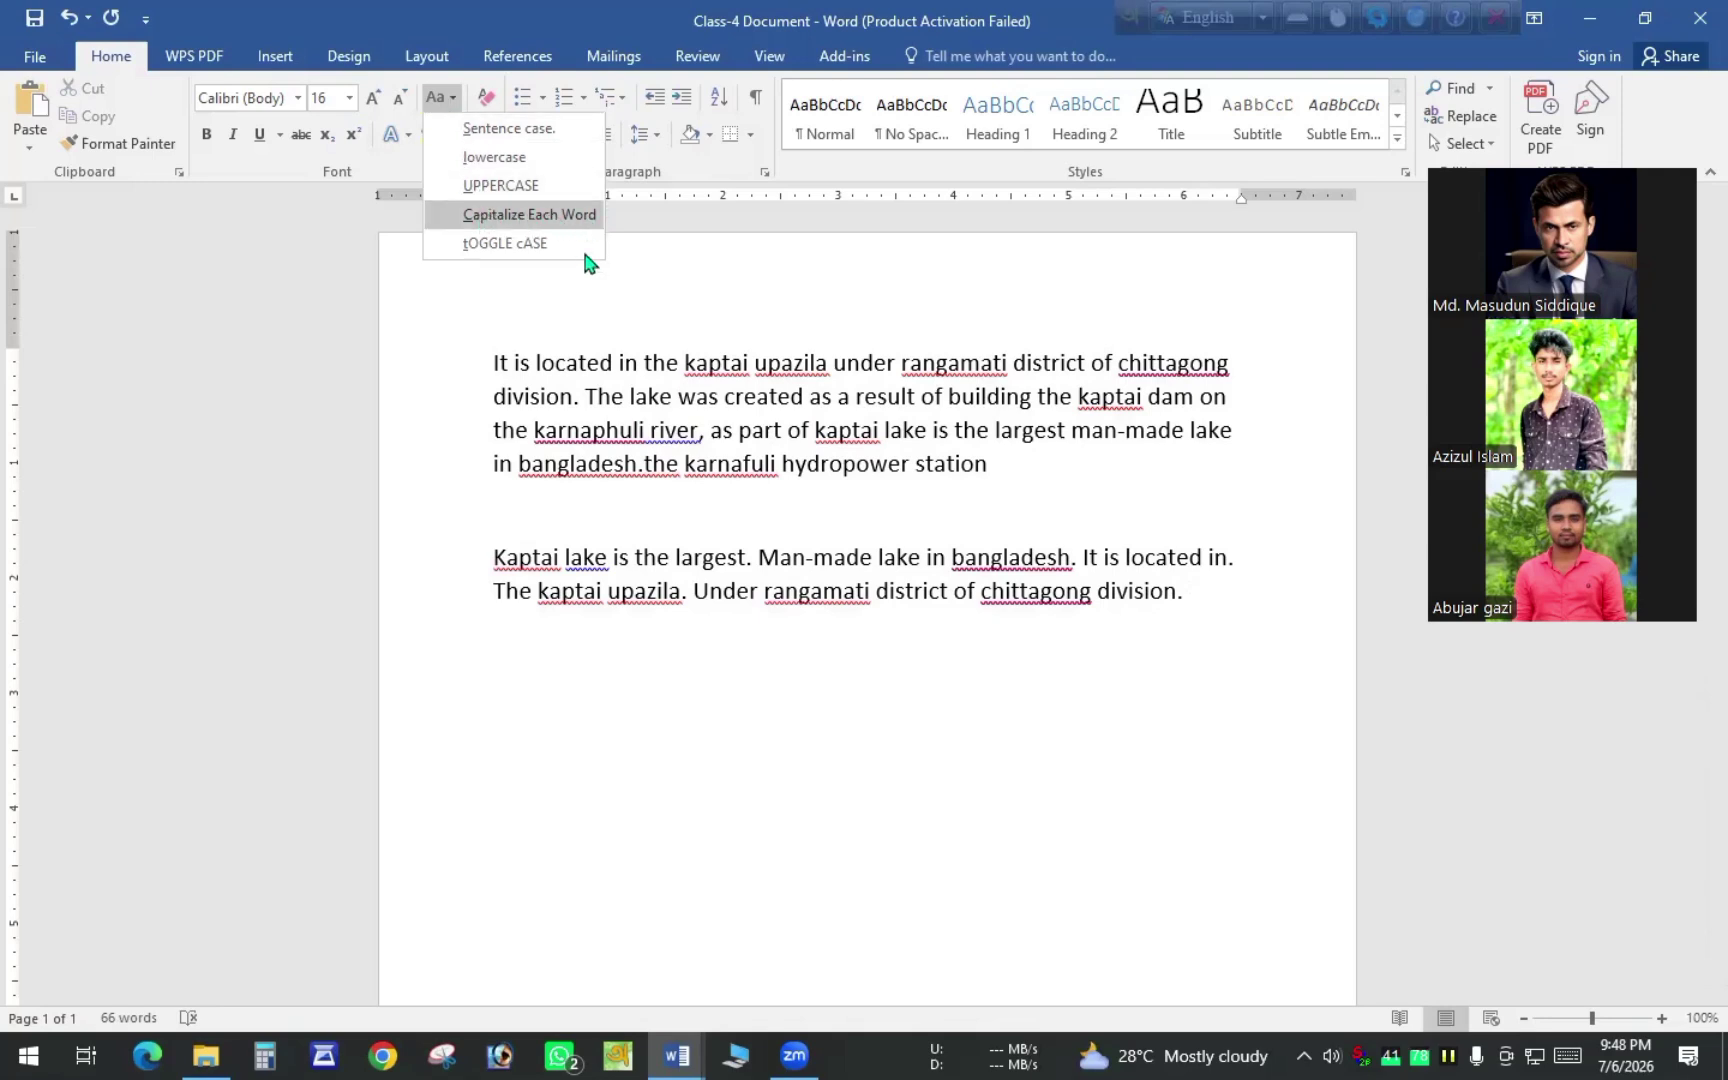
pyautogui.click(468, 365)
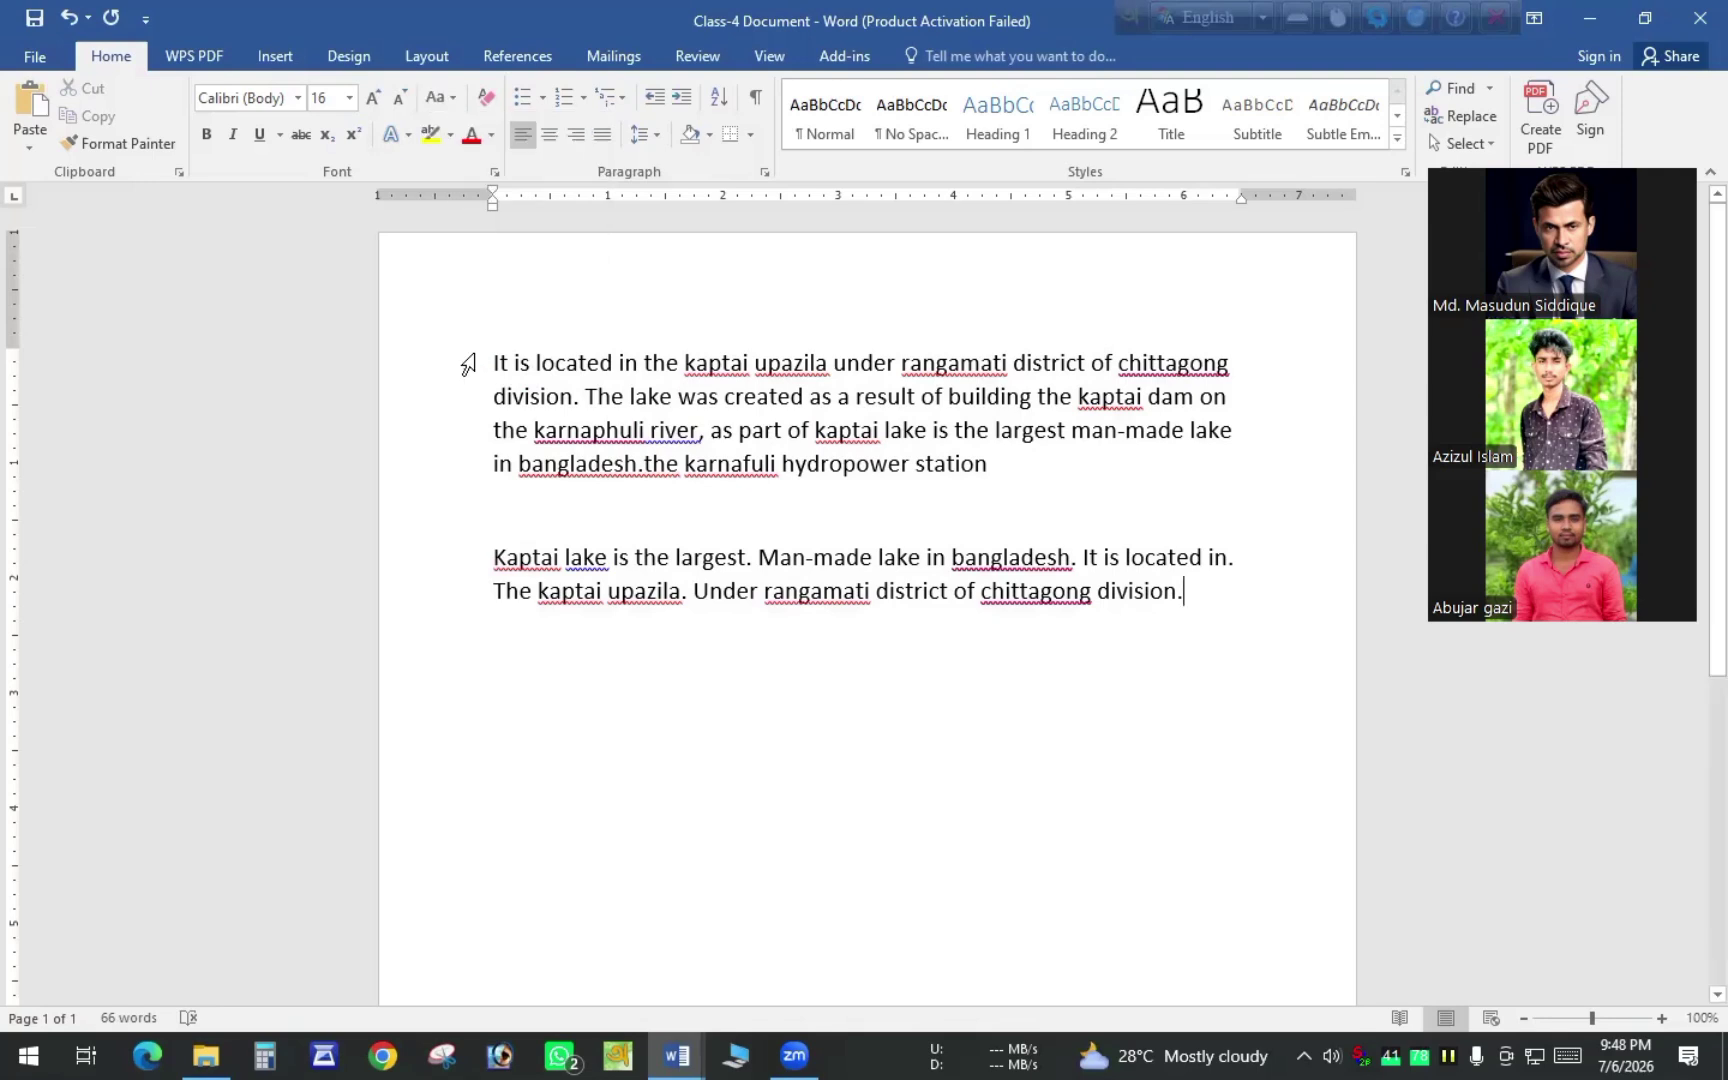
pyautogui.moveTo(494, 364); pyautogui.dragTo(579, 401)
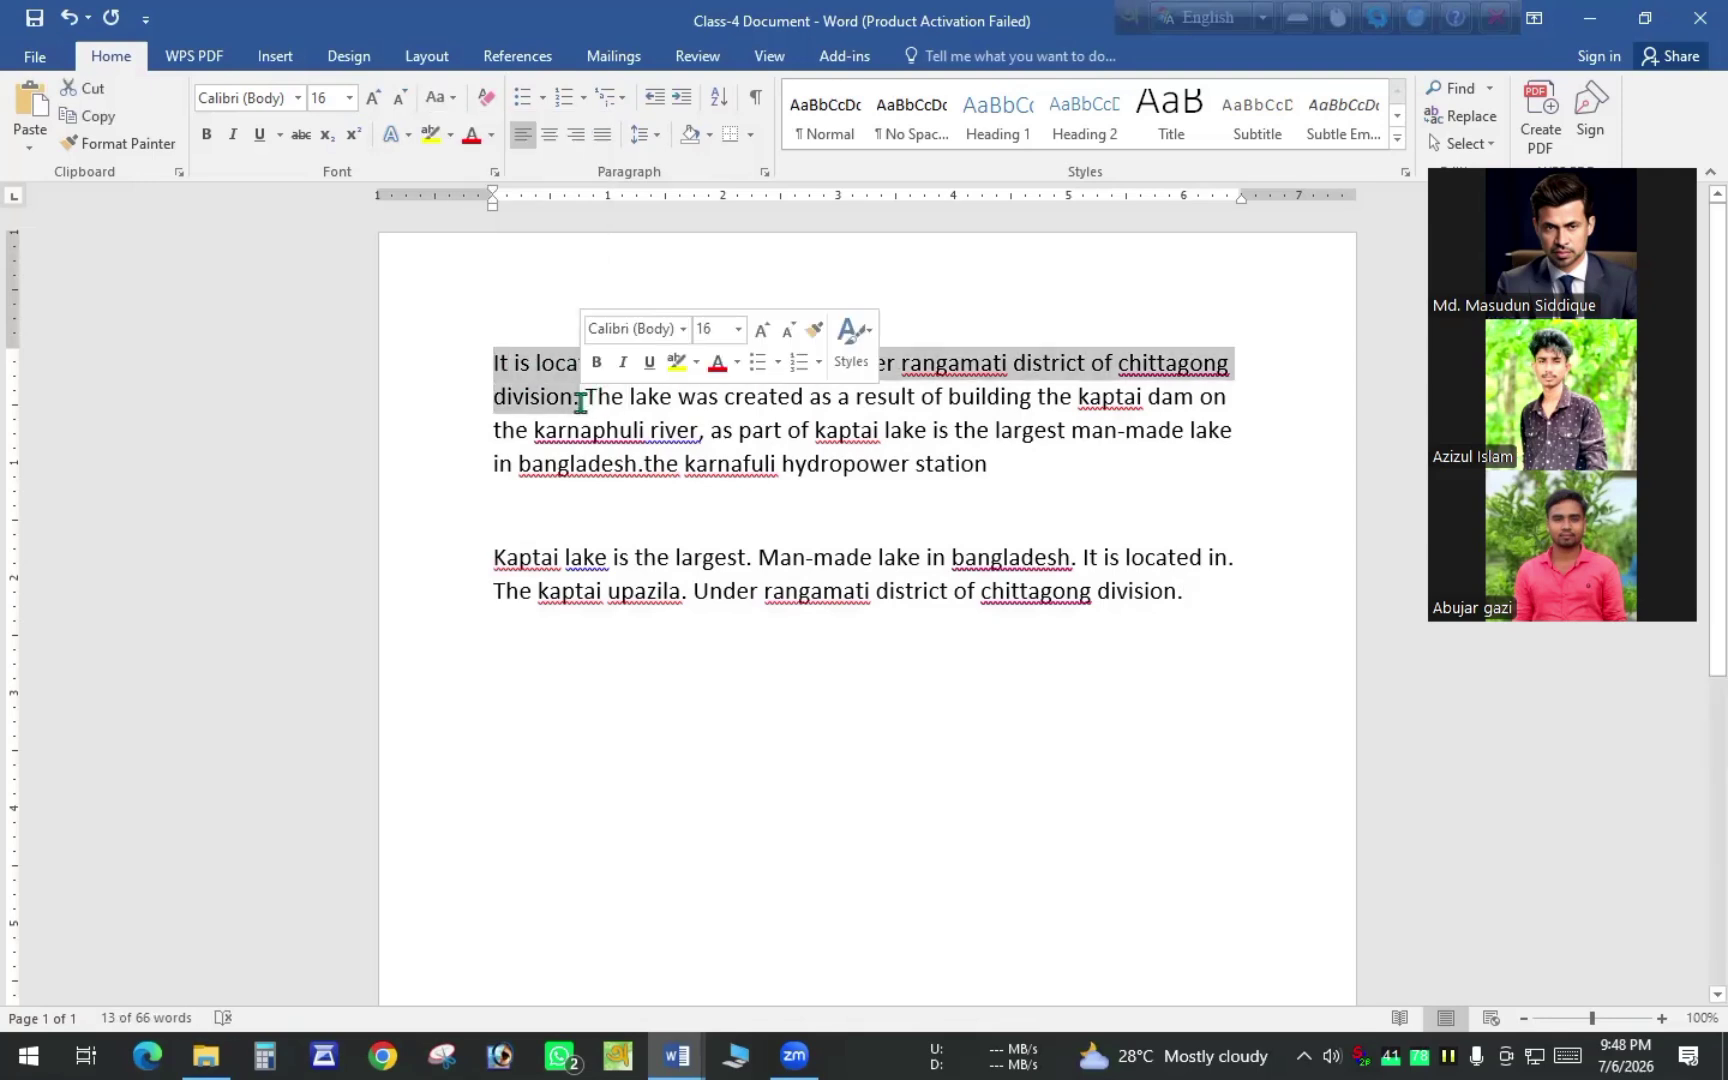
pyautogui.click(455, 103)
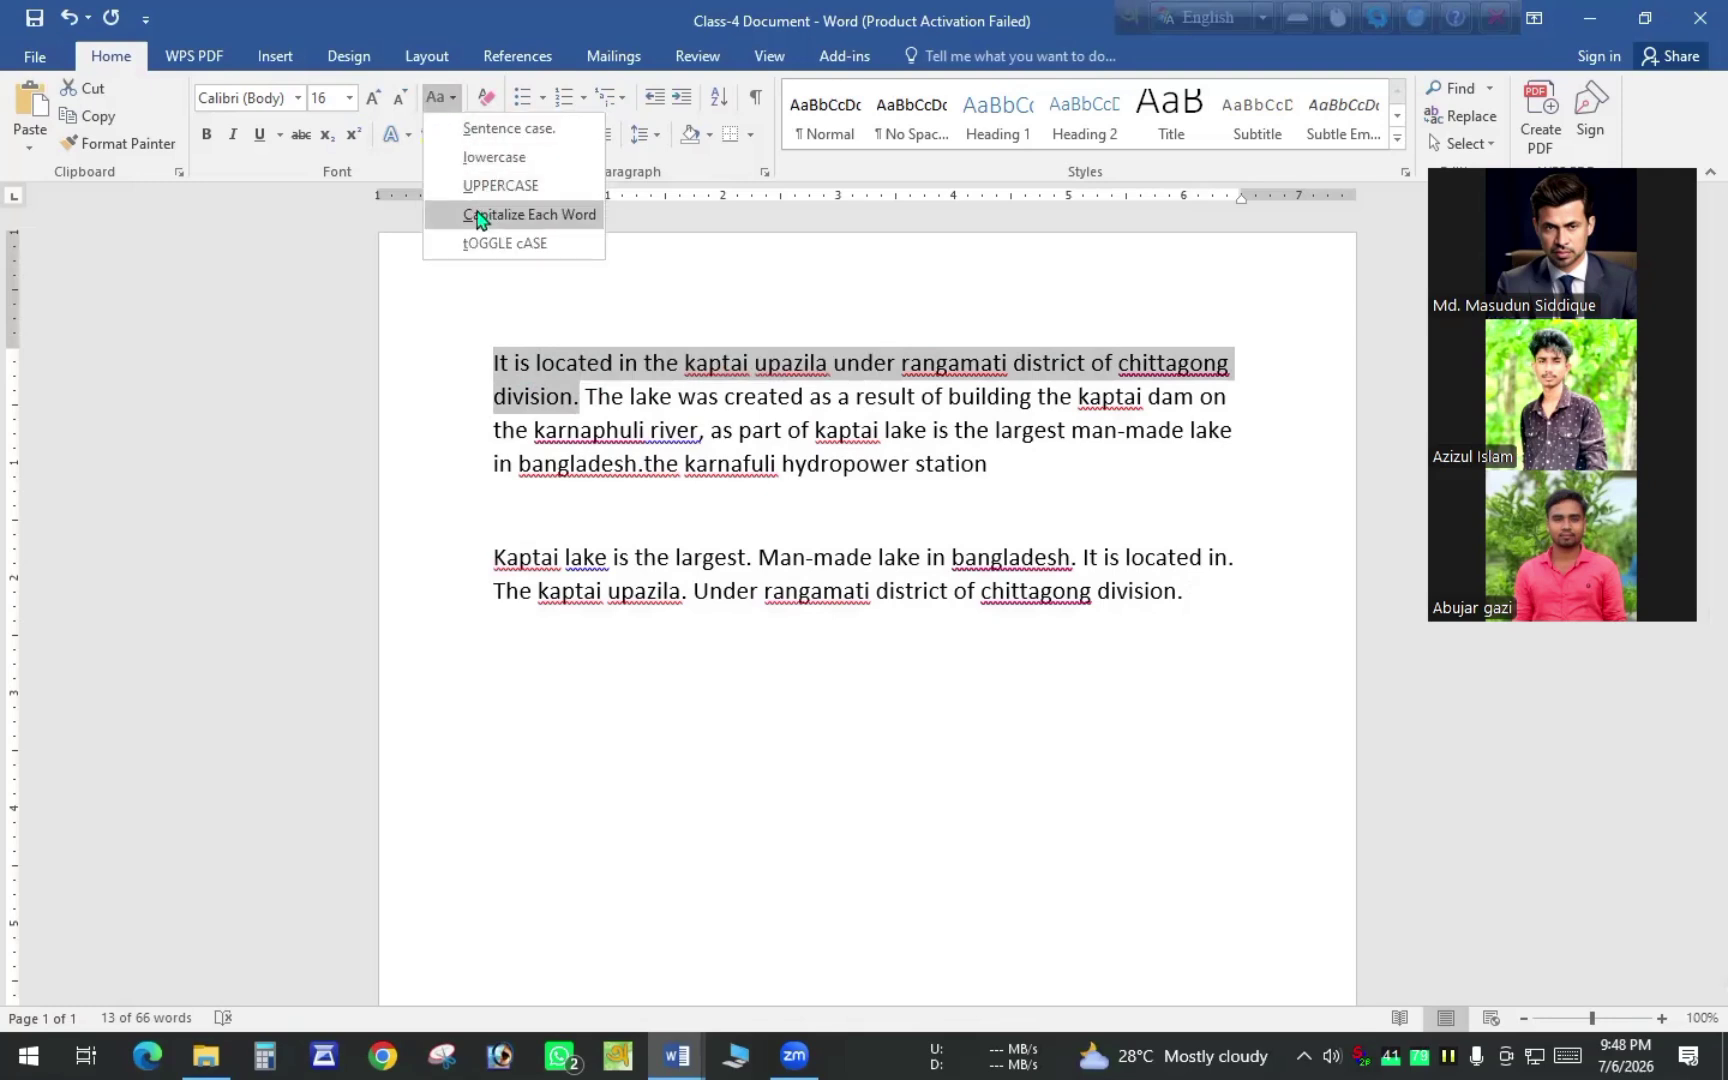
pyautogui.click(571, 214)
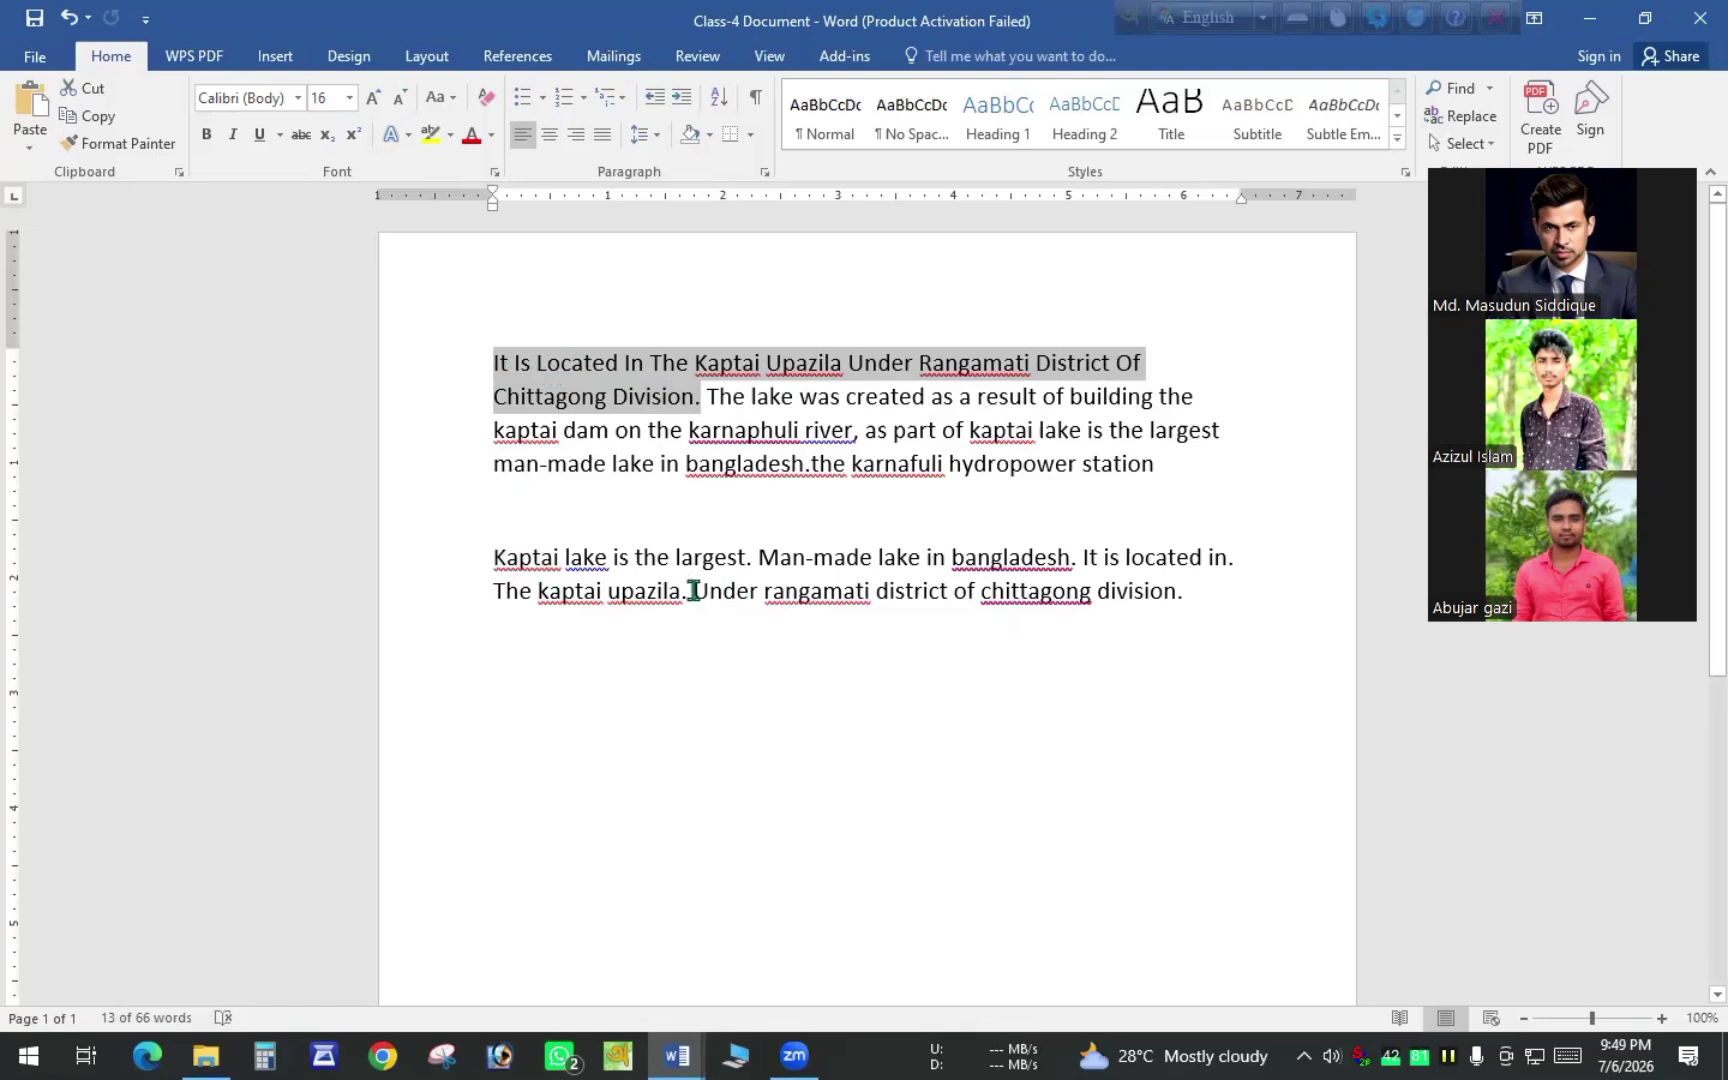
# Apply Capitalize Each Word to the second paragraph's last sentence, "Under rangamati district of chittagong division.", and clear the selection
pyautogui.moveTo(692, 590); pyautogui.dragTo(1187, 591)
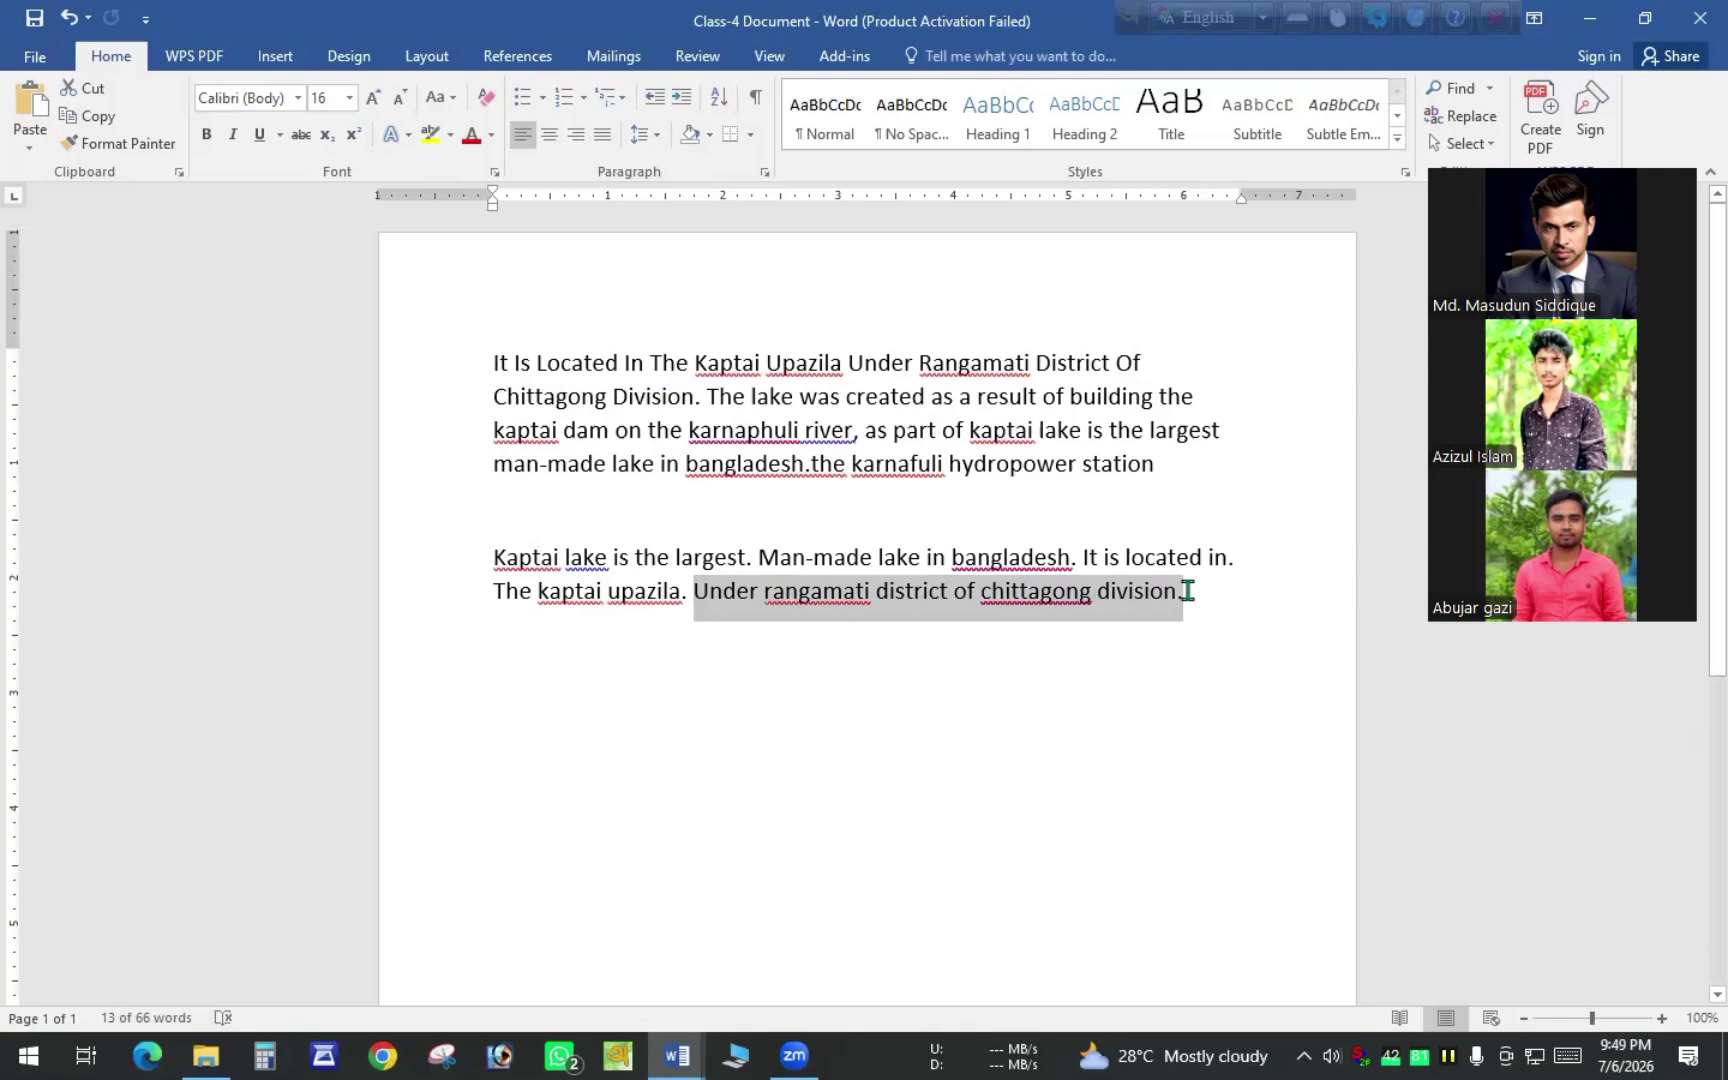
pyautogui.click(451, 99)
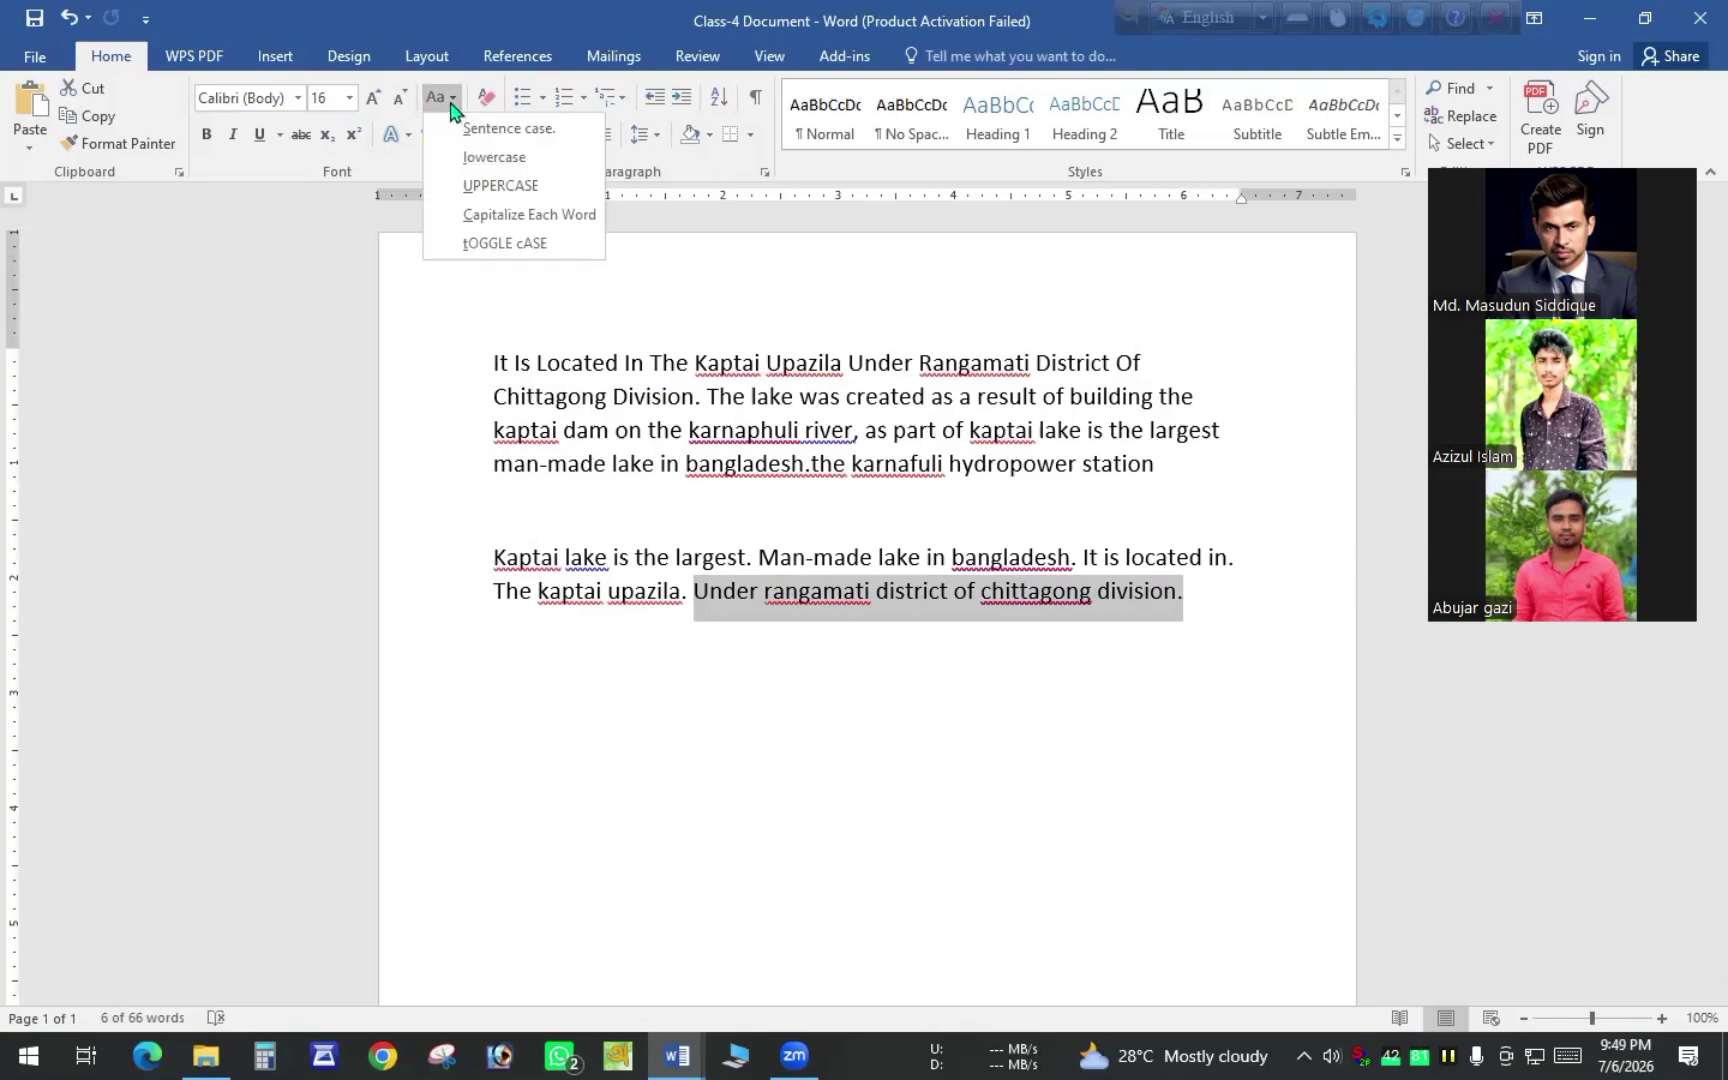
pyautogui.click(520, 217)
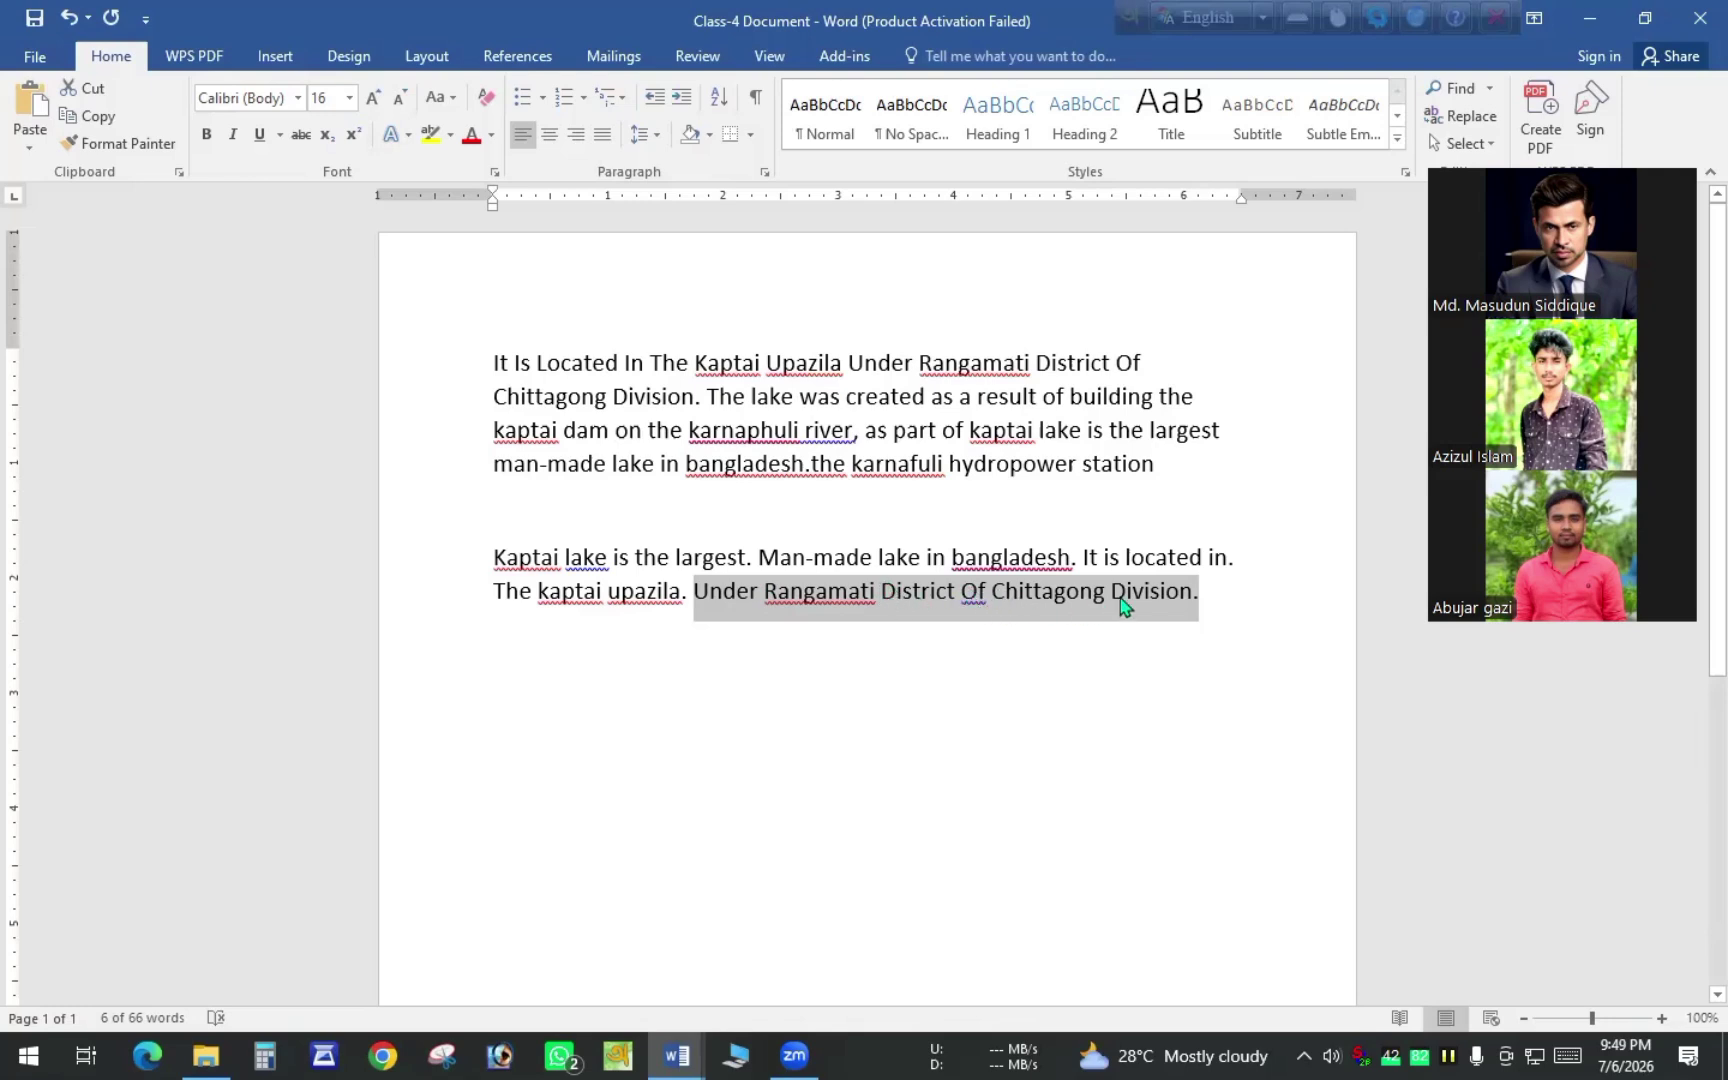
pyautogui.click(1213, 592)
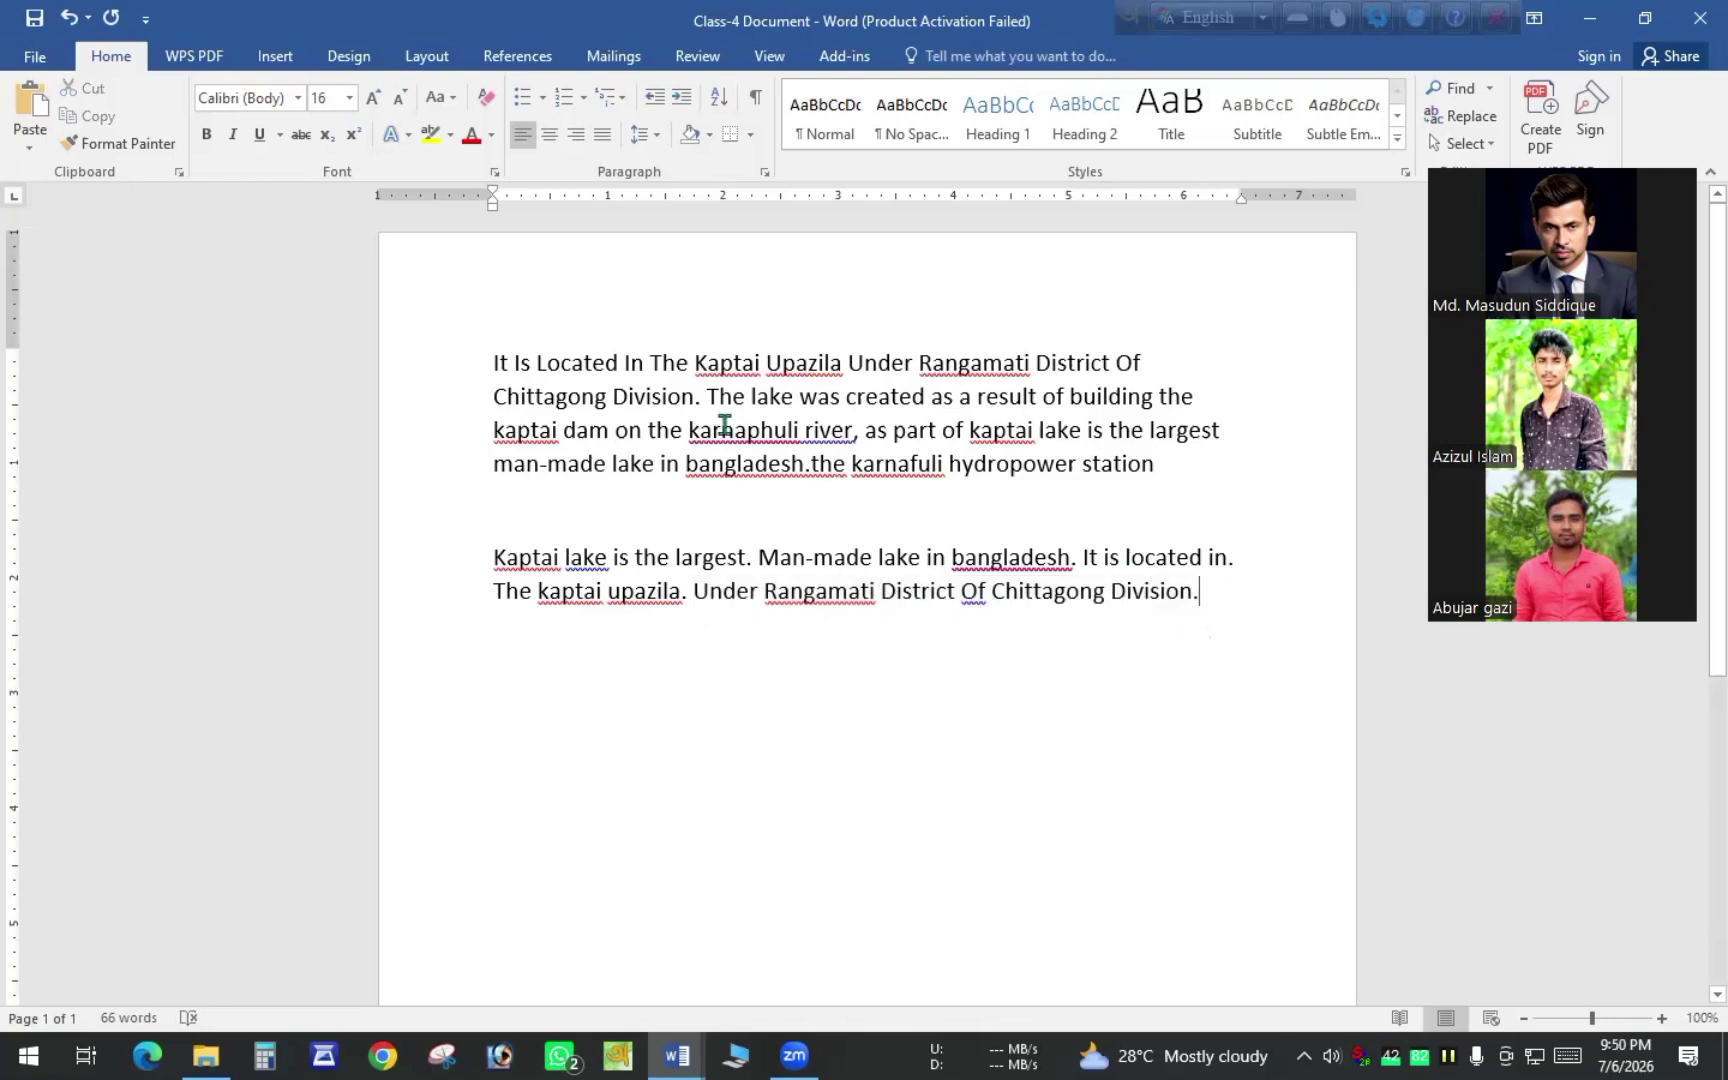
# Apply Capitalize Each Word to both Kaptai Lake paragraphs and clear the selection
pyautogui.moveTo(494, 362); pyautogui.dragTo(611, 397)
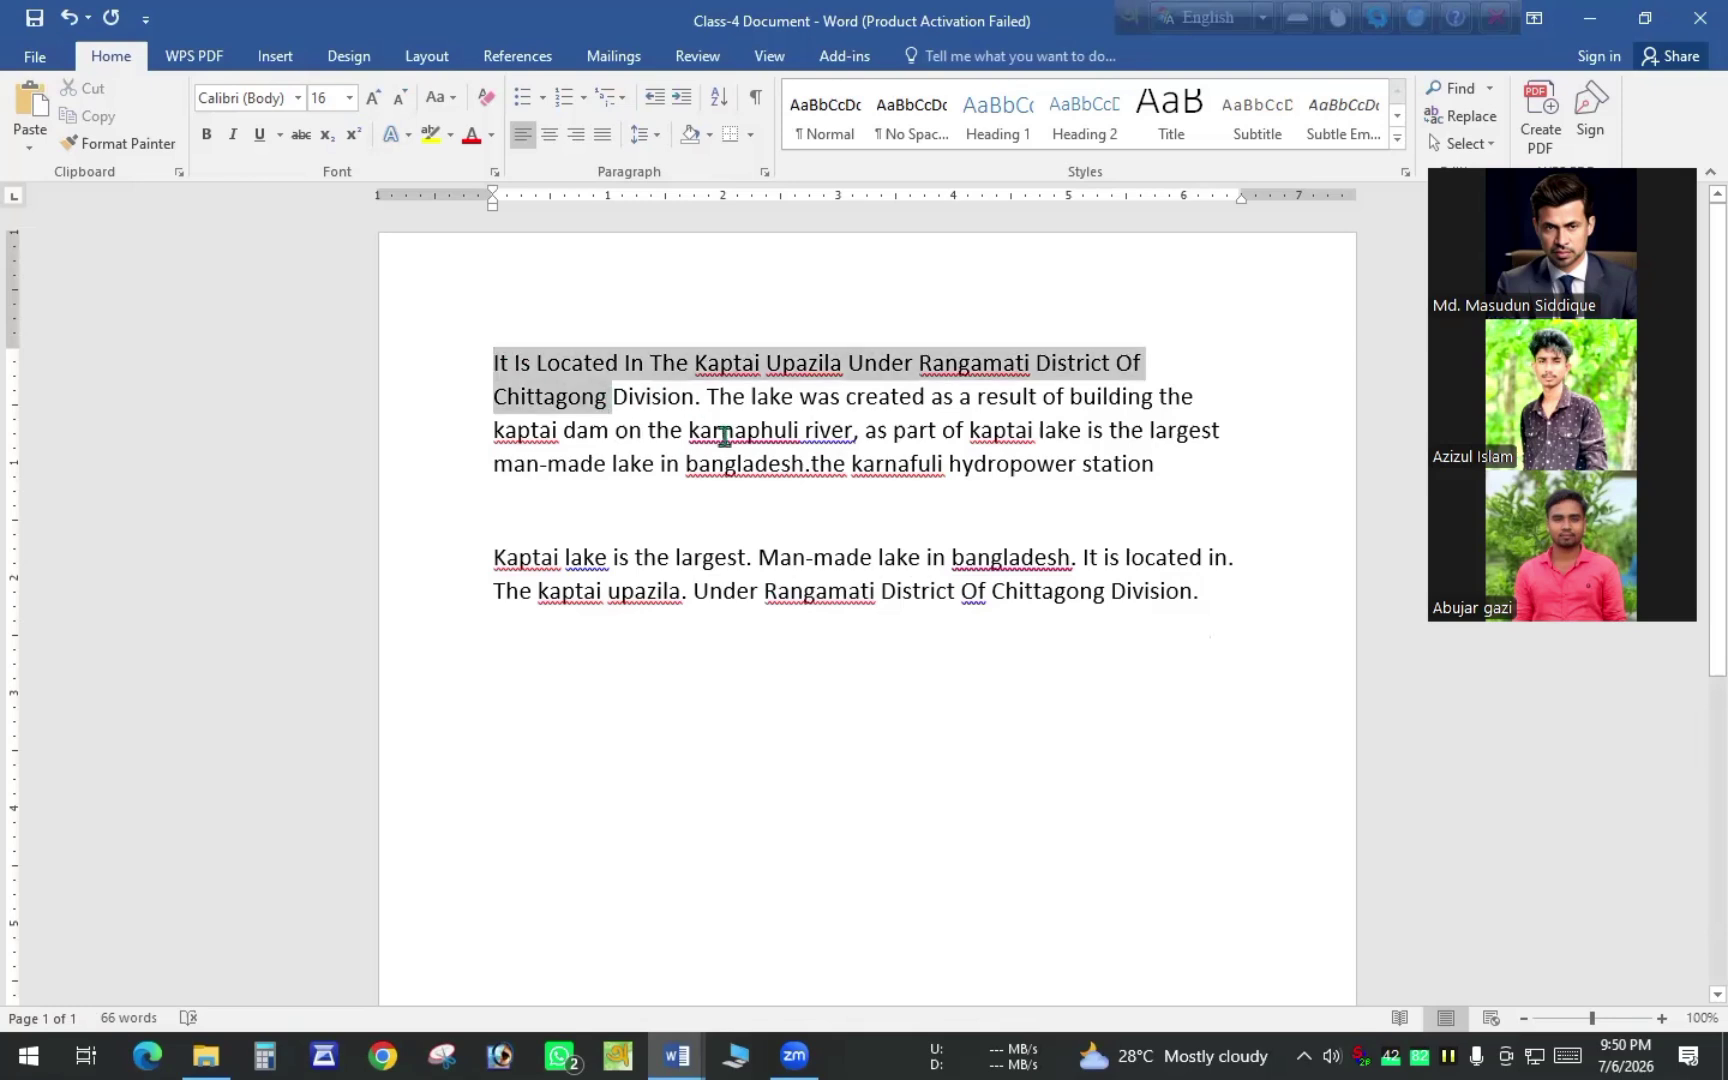
pyautogui.moveTo(724, 437); pyautogui.dragTo(1207, 594)
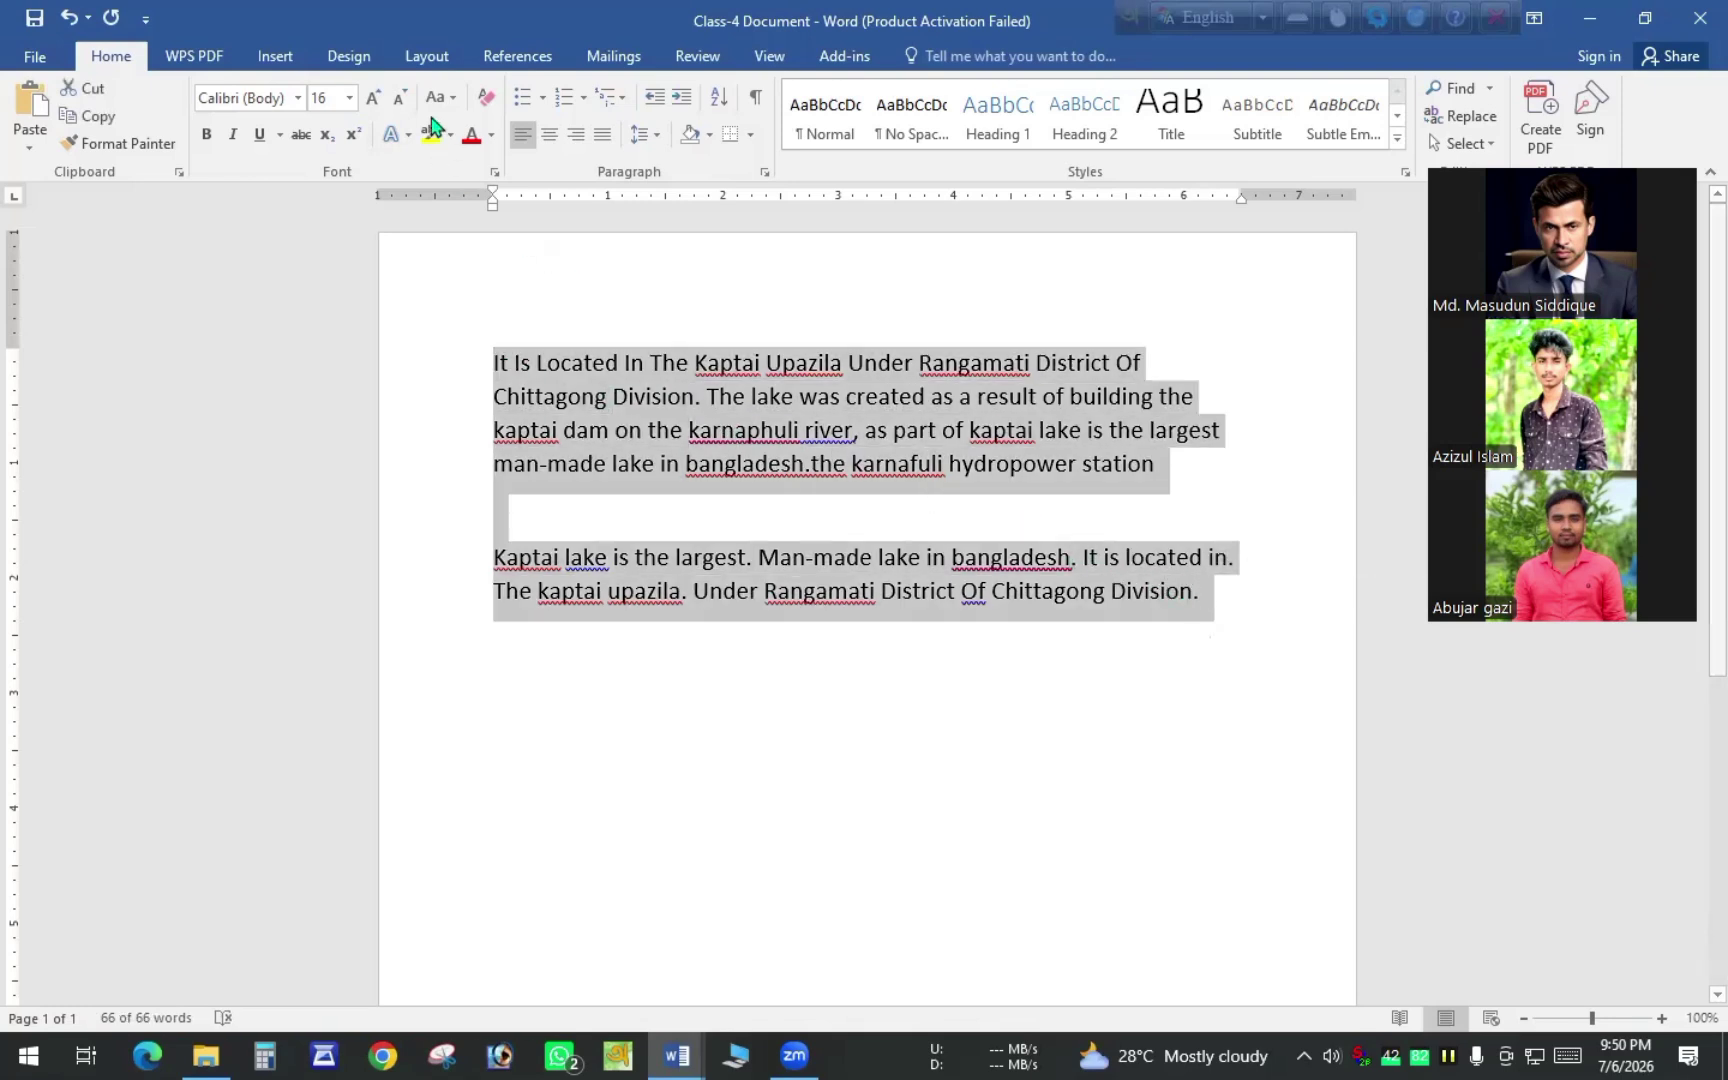
pyautogui.click(456, 101)
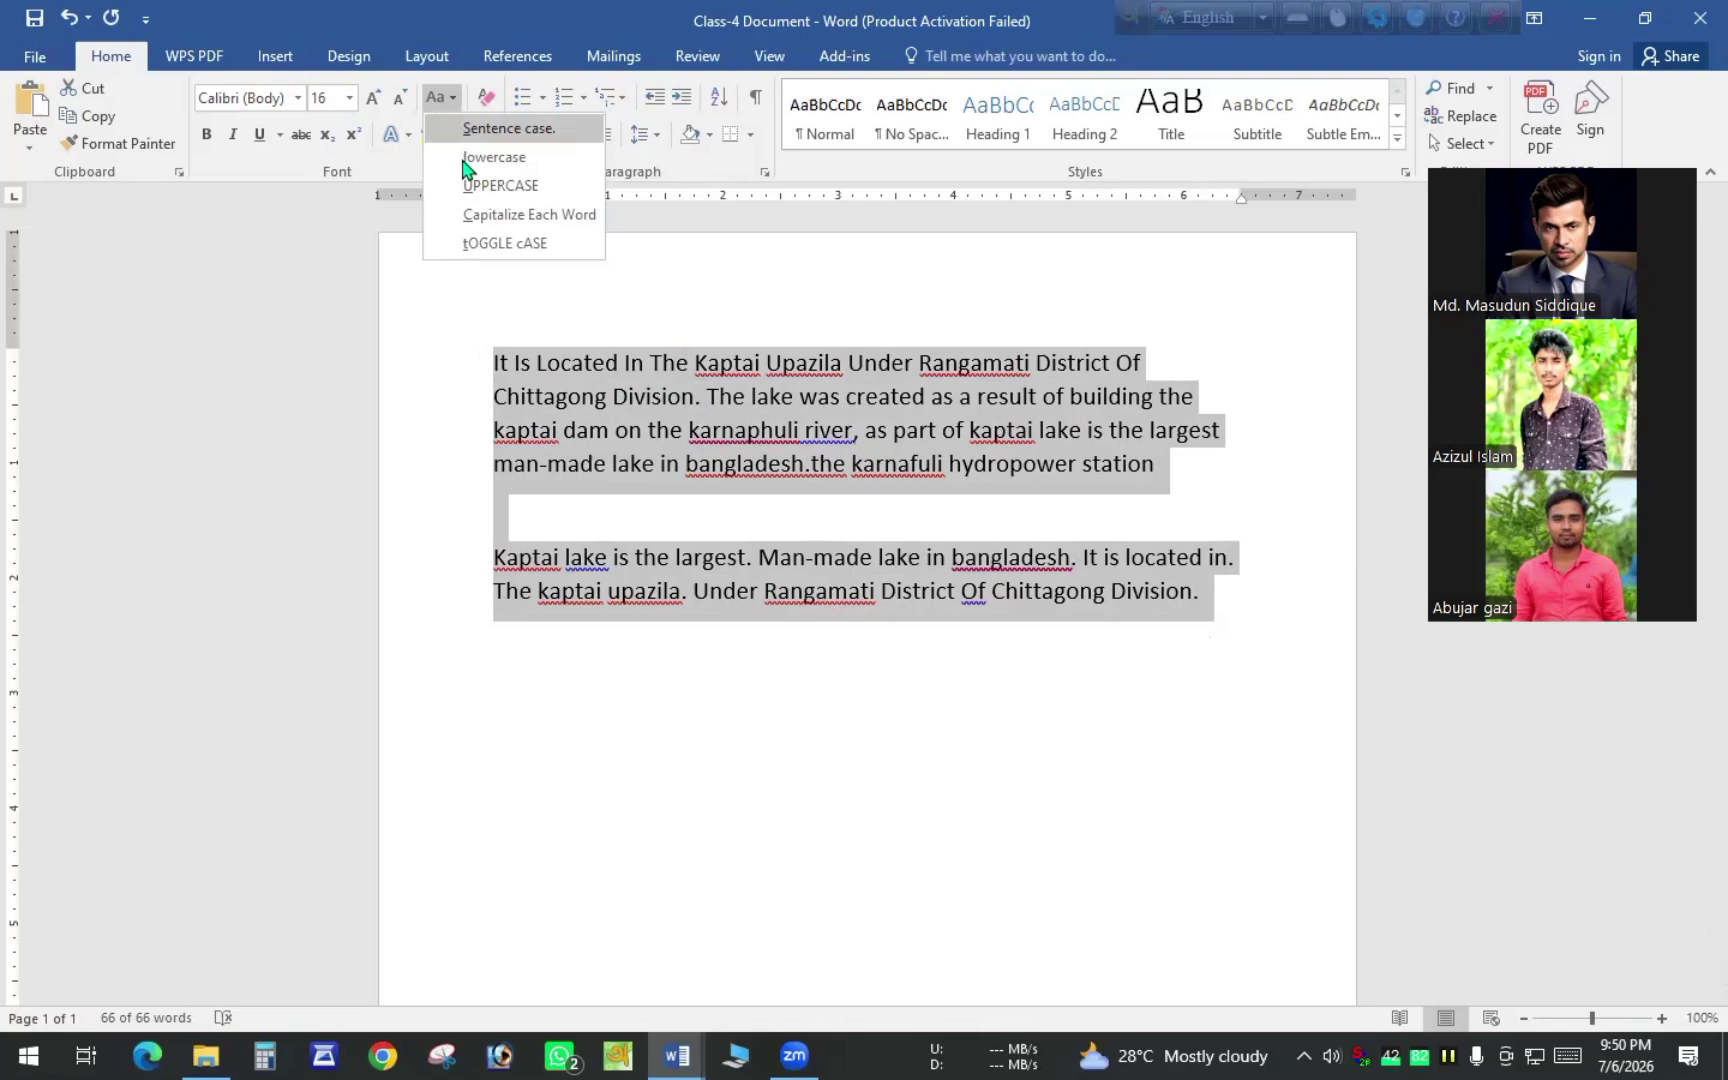
pyautogui.click(491, 215)
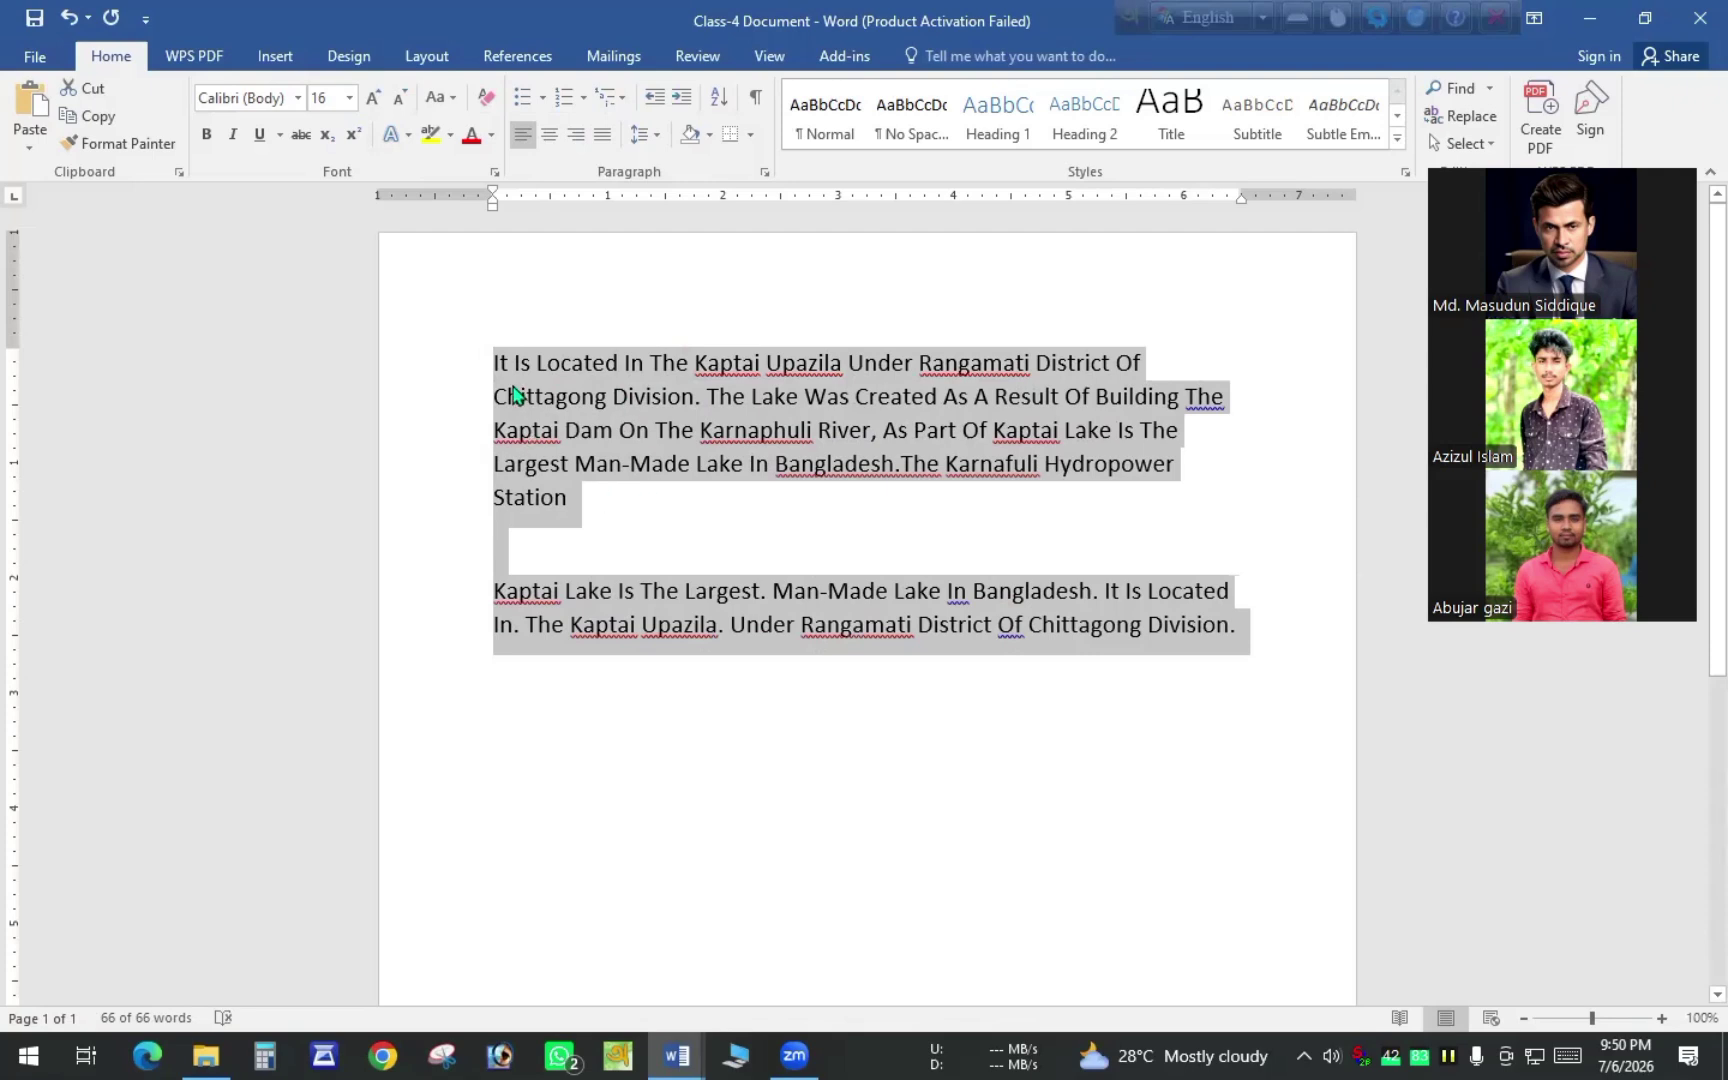
pyautogui.click(1120, 515)
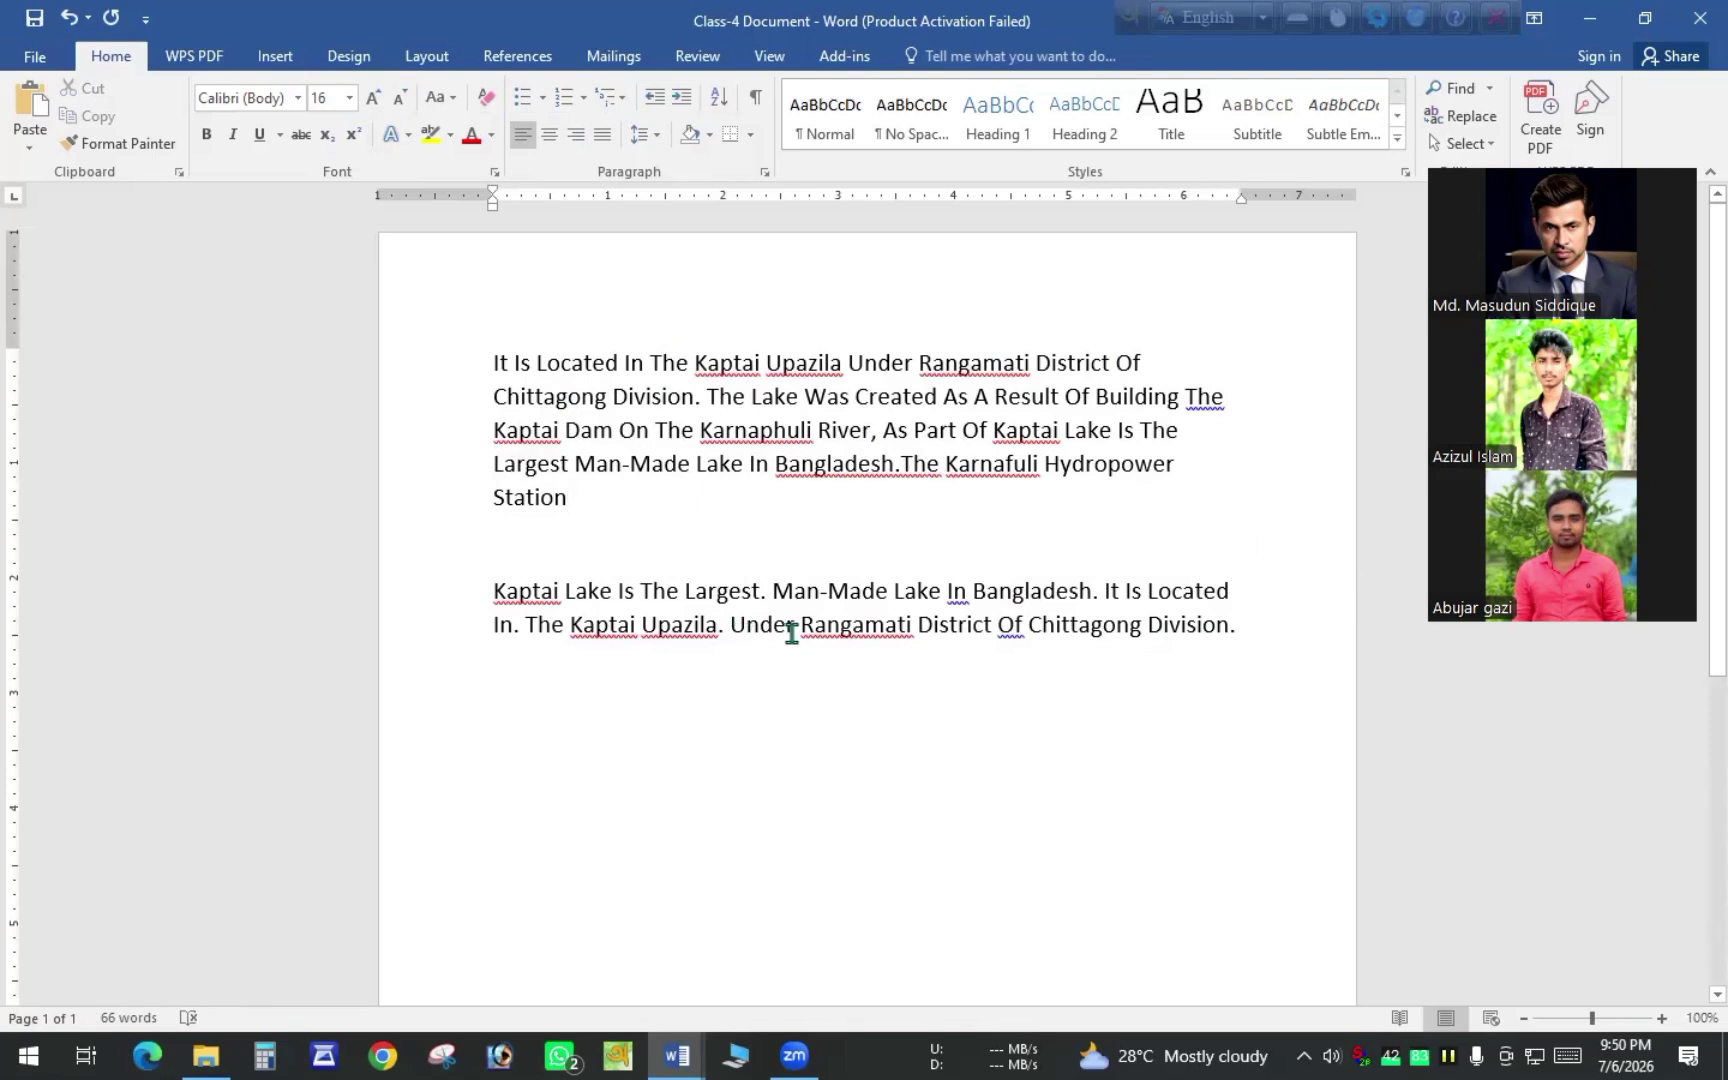
# Examine the initial capitals of single words in both paragraphs, such as "Under", "Rangamati" and "Karnafuli"
pyautogui.moveTo(796, 628); pyautogui.dragTo(730, 630)
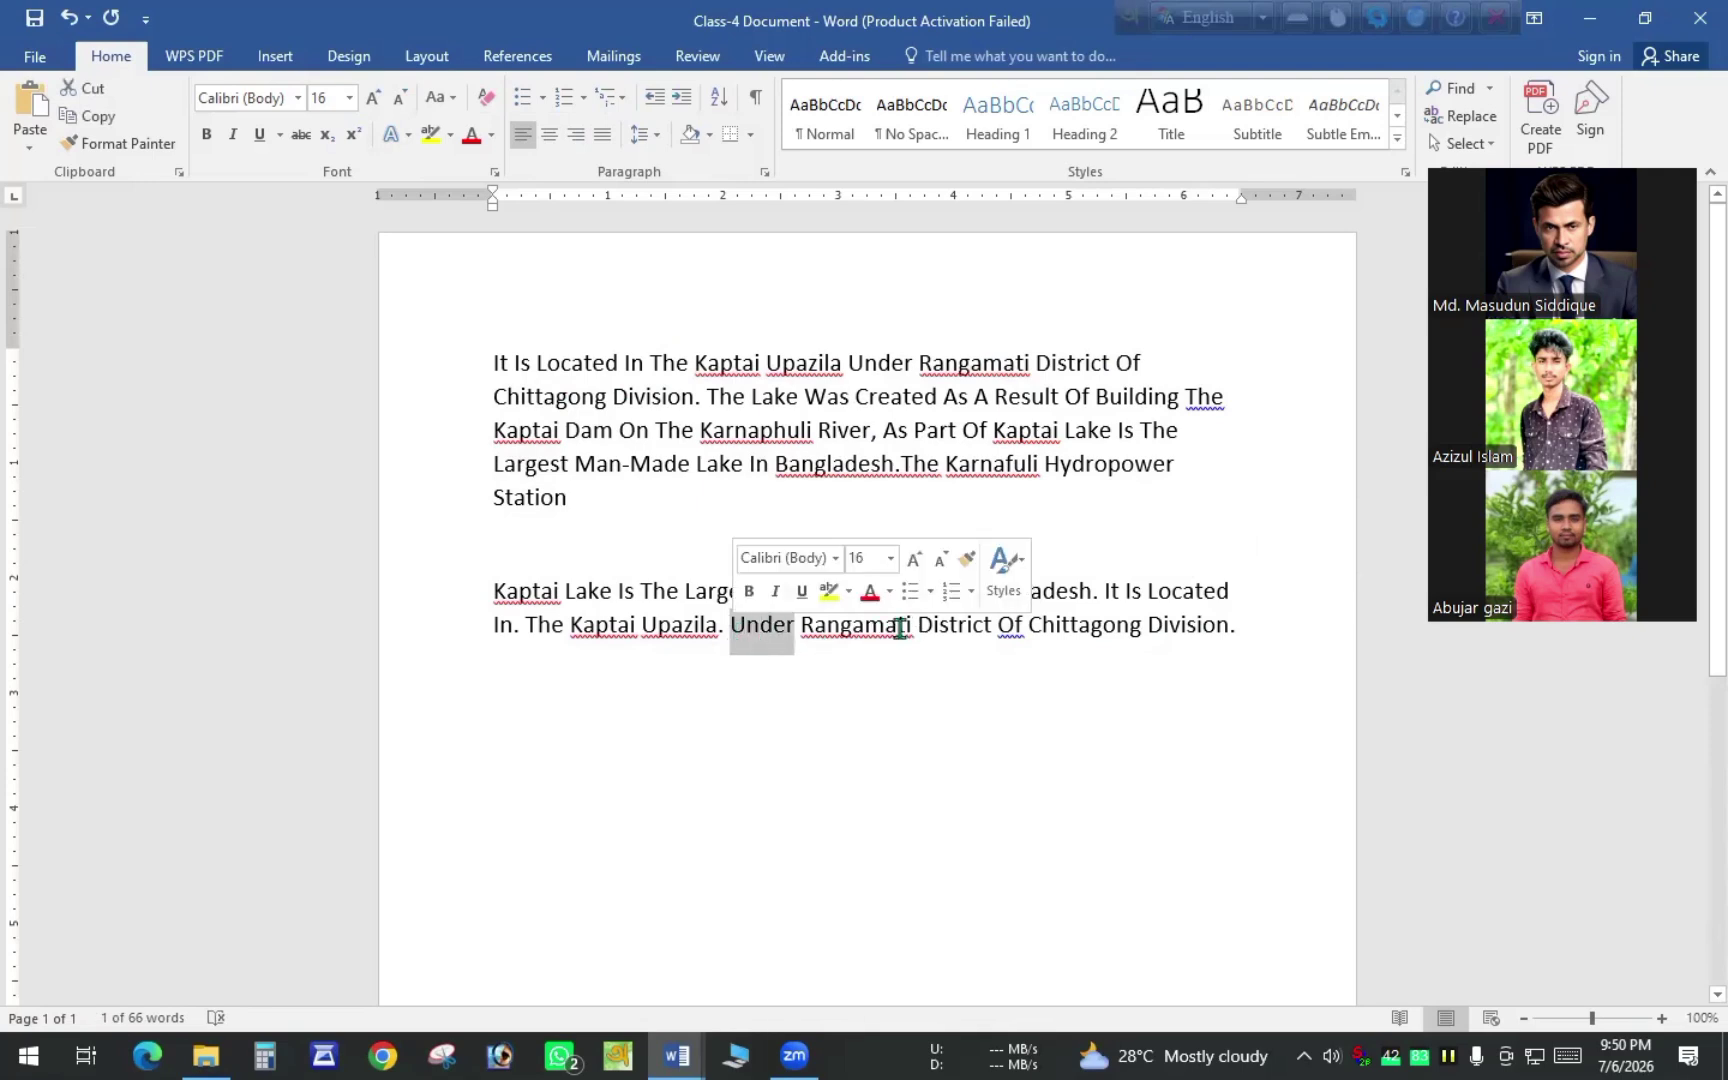
pyautogui.moveTo(912, 628); pyautogui.dragTo(797, 652)
pyautogui.click(1102, 657)
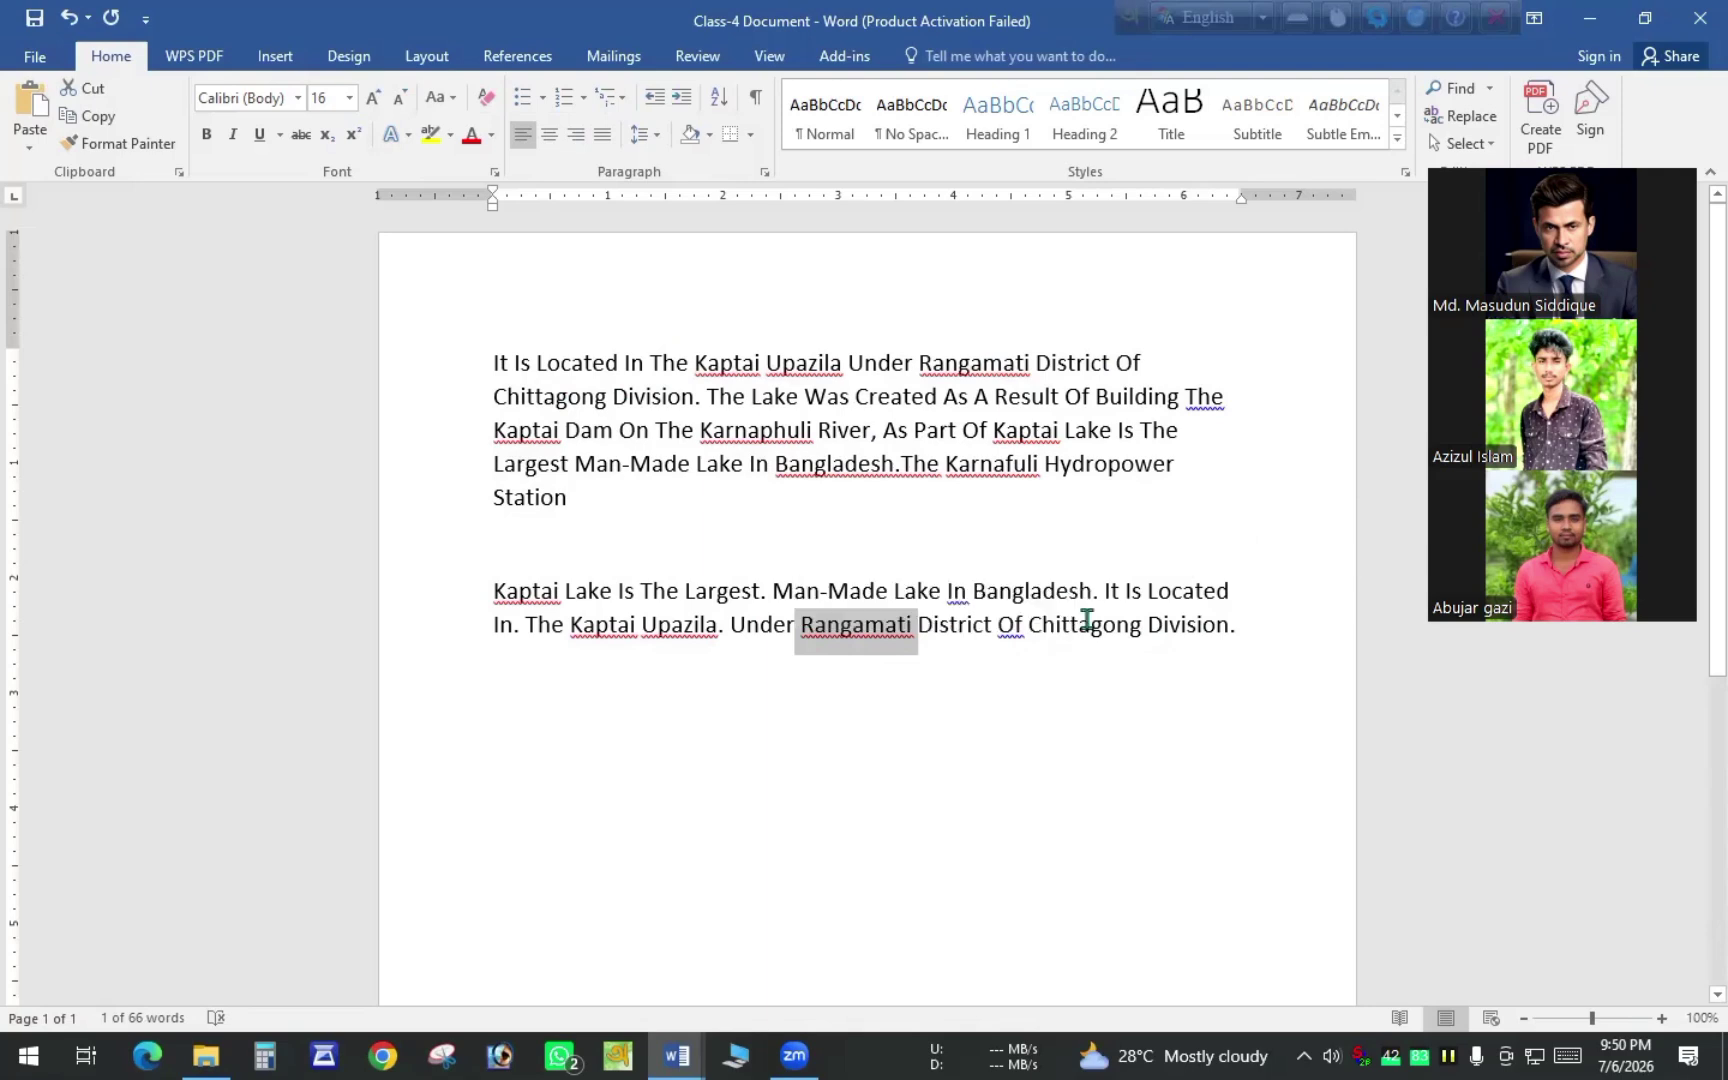
pyautogui.moveTo(940, 474); pyautogui.dragTo(918, 485)
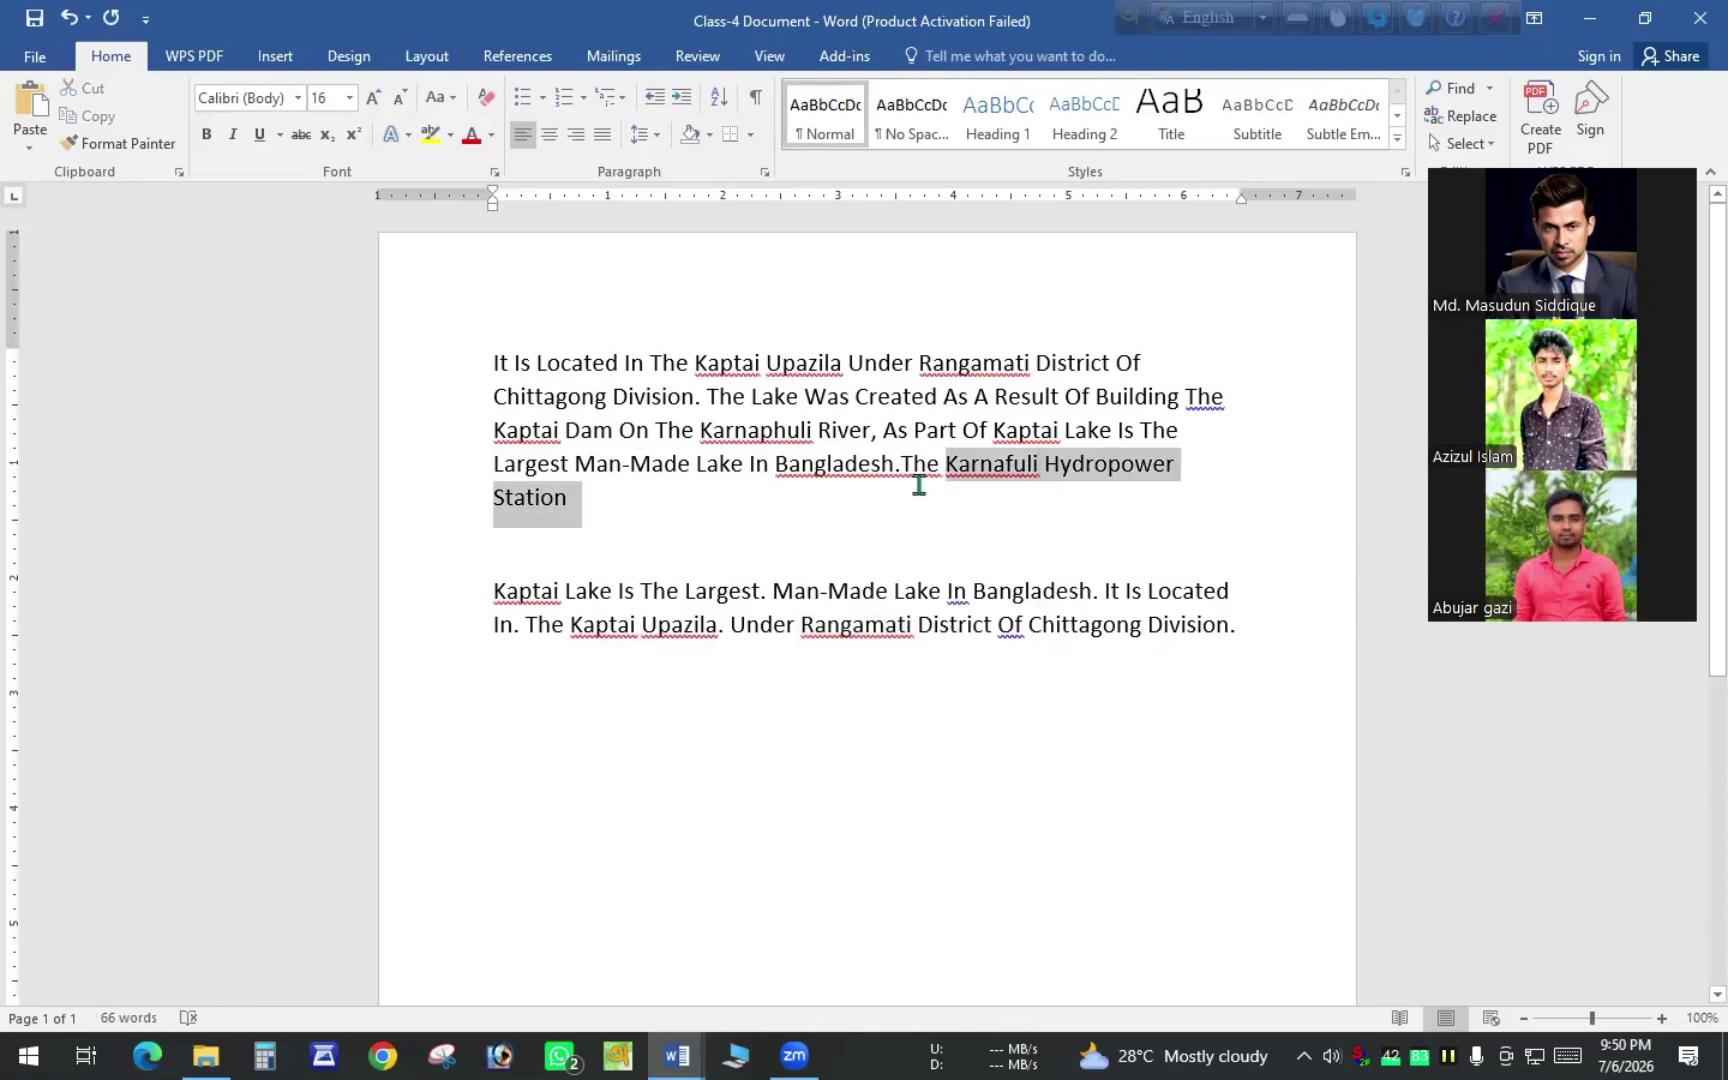
pyautogui.click(728, 512)
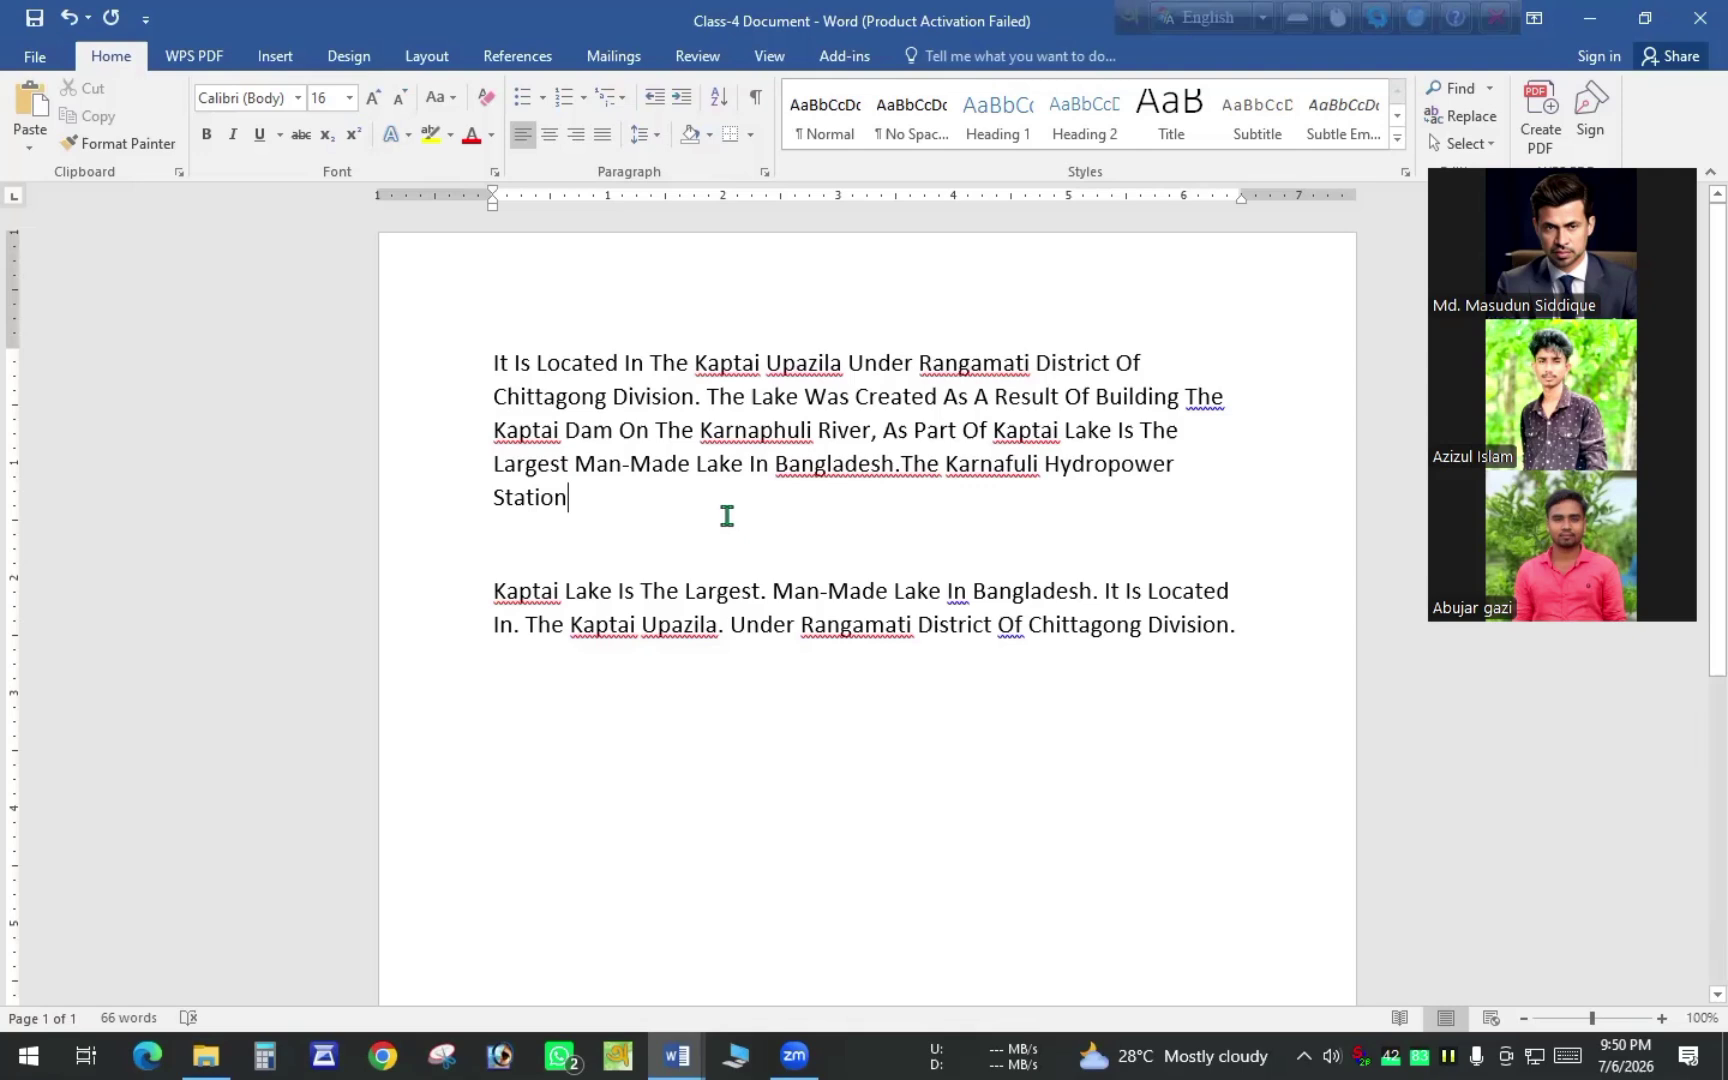
# Switch to the Class-4 outline document and highlight the fifth Change Case topic, "tOOGLE cASE"
pyautogui.moveTo(676, 1055)
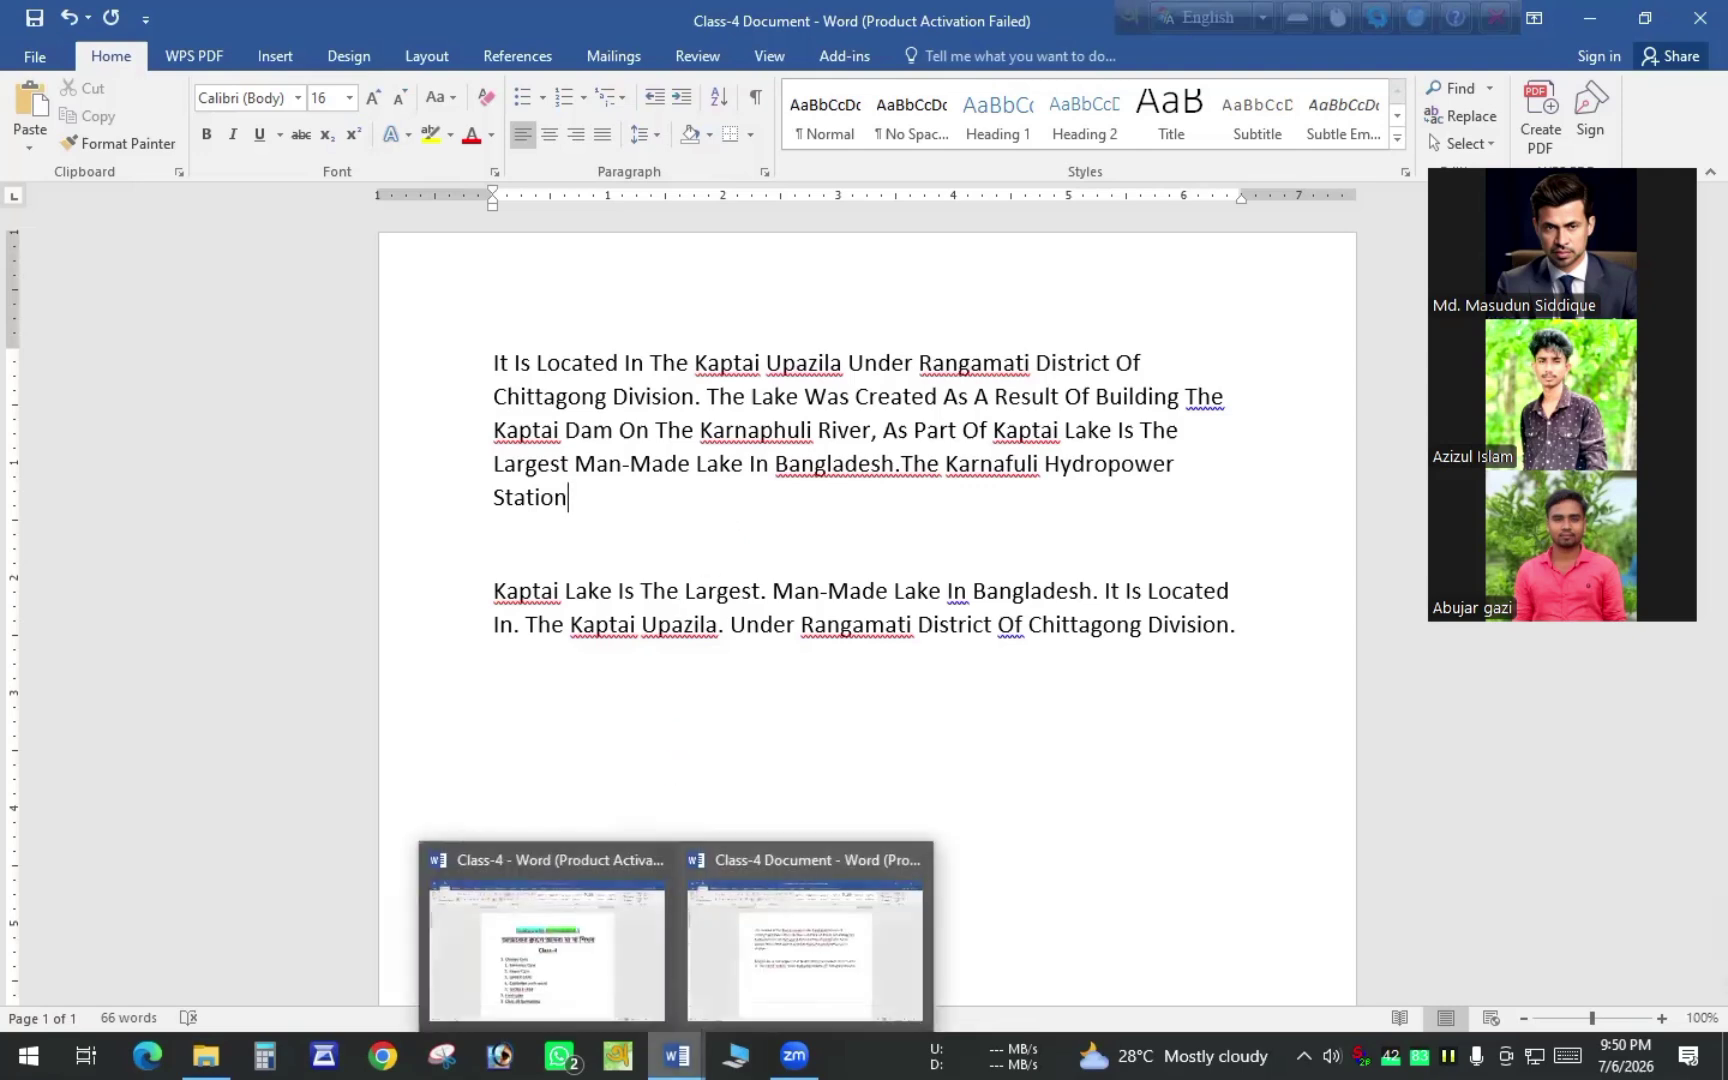
pyautogui.click(588, 925)
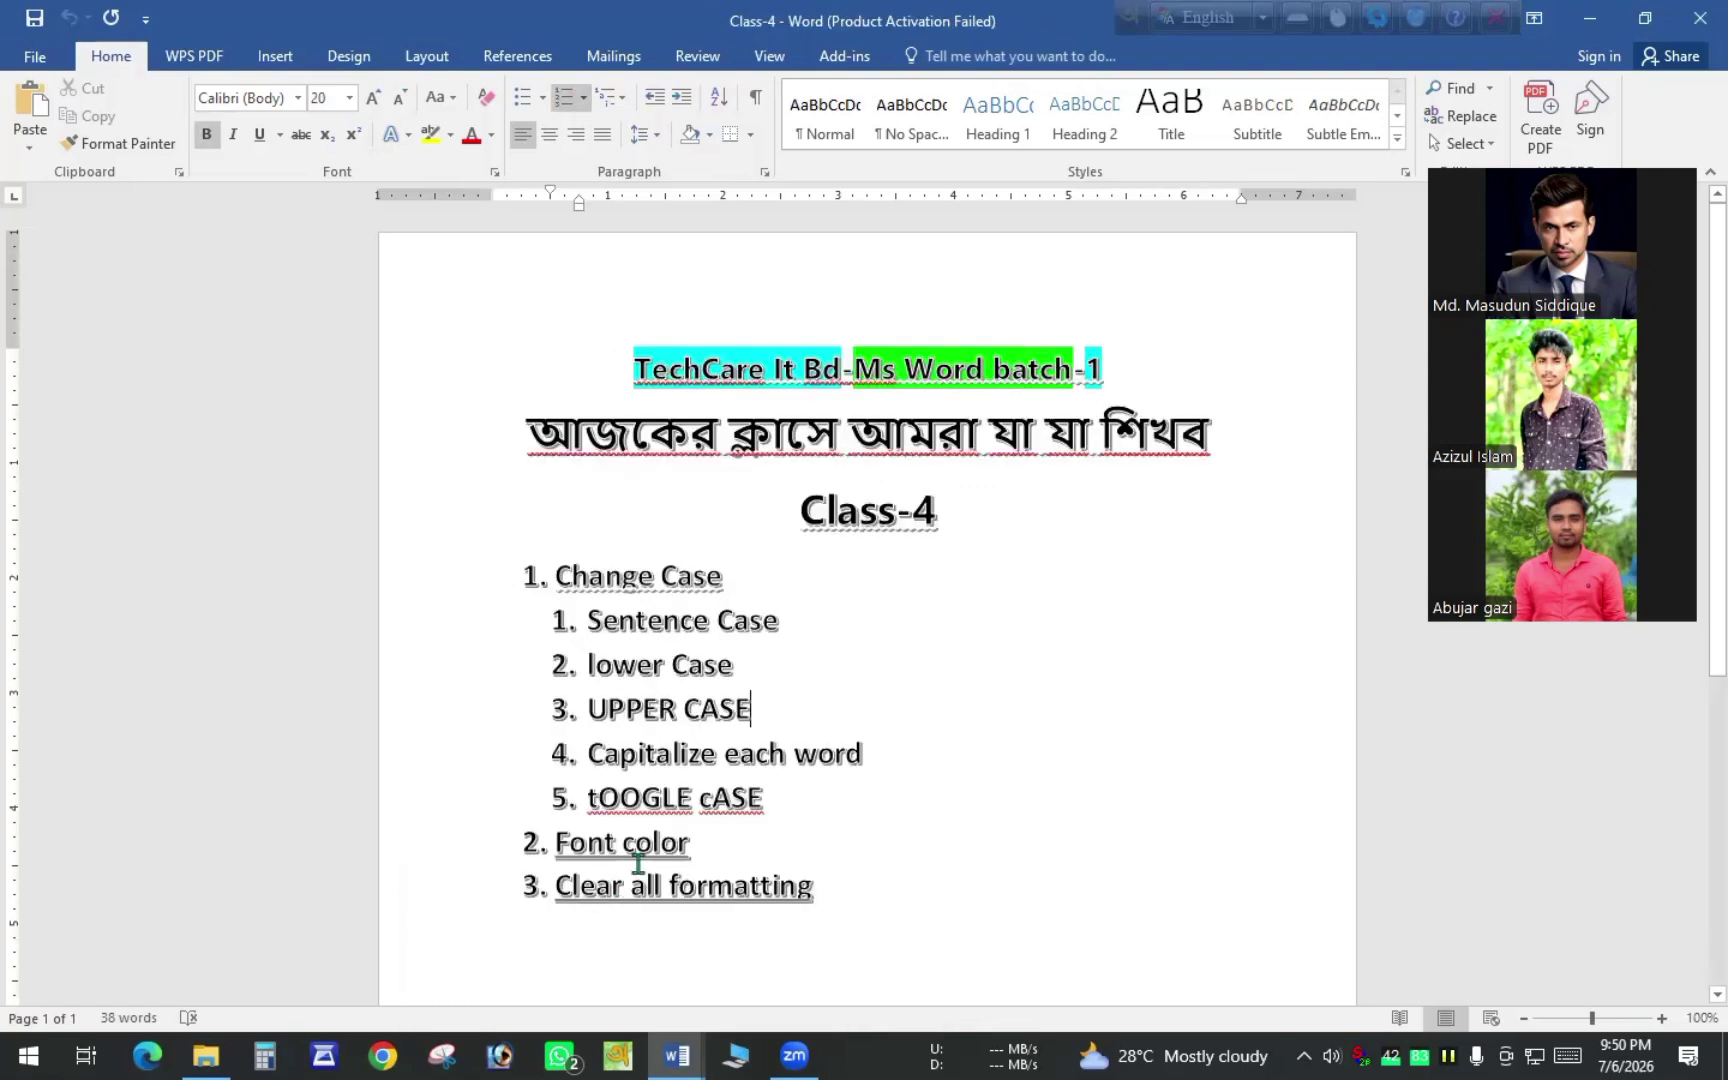
pyautogui.click(772, 799)
pyautogui.click(588, 799)
pyautogui.moveTo(588, 799); pyautogui.dragTo(770, 799)
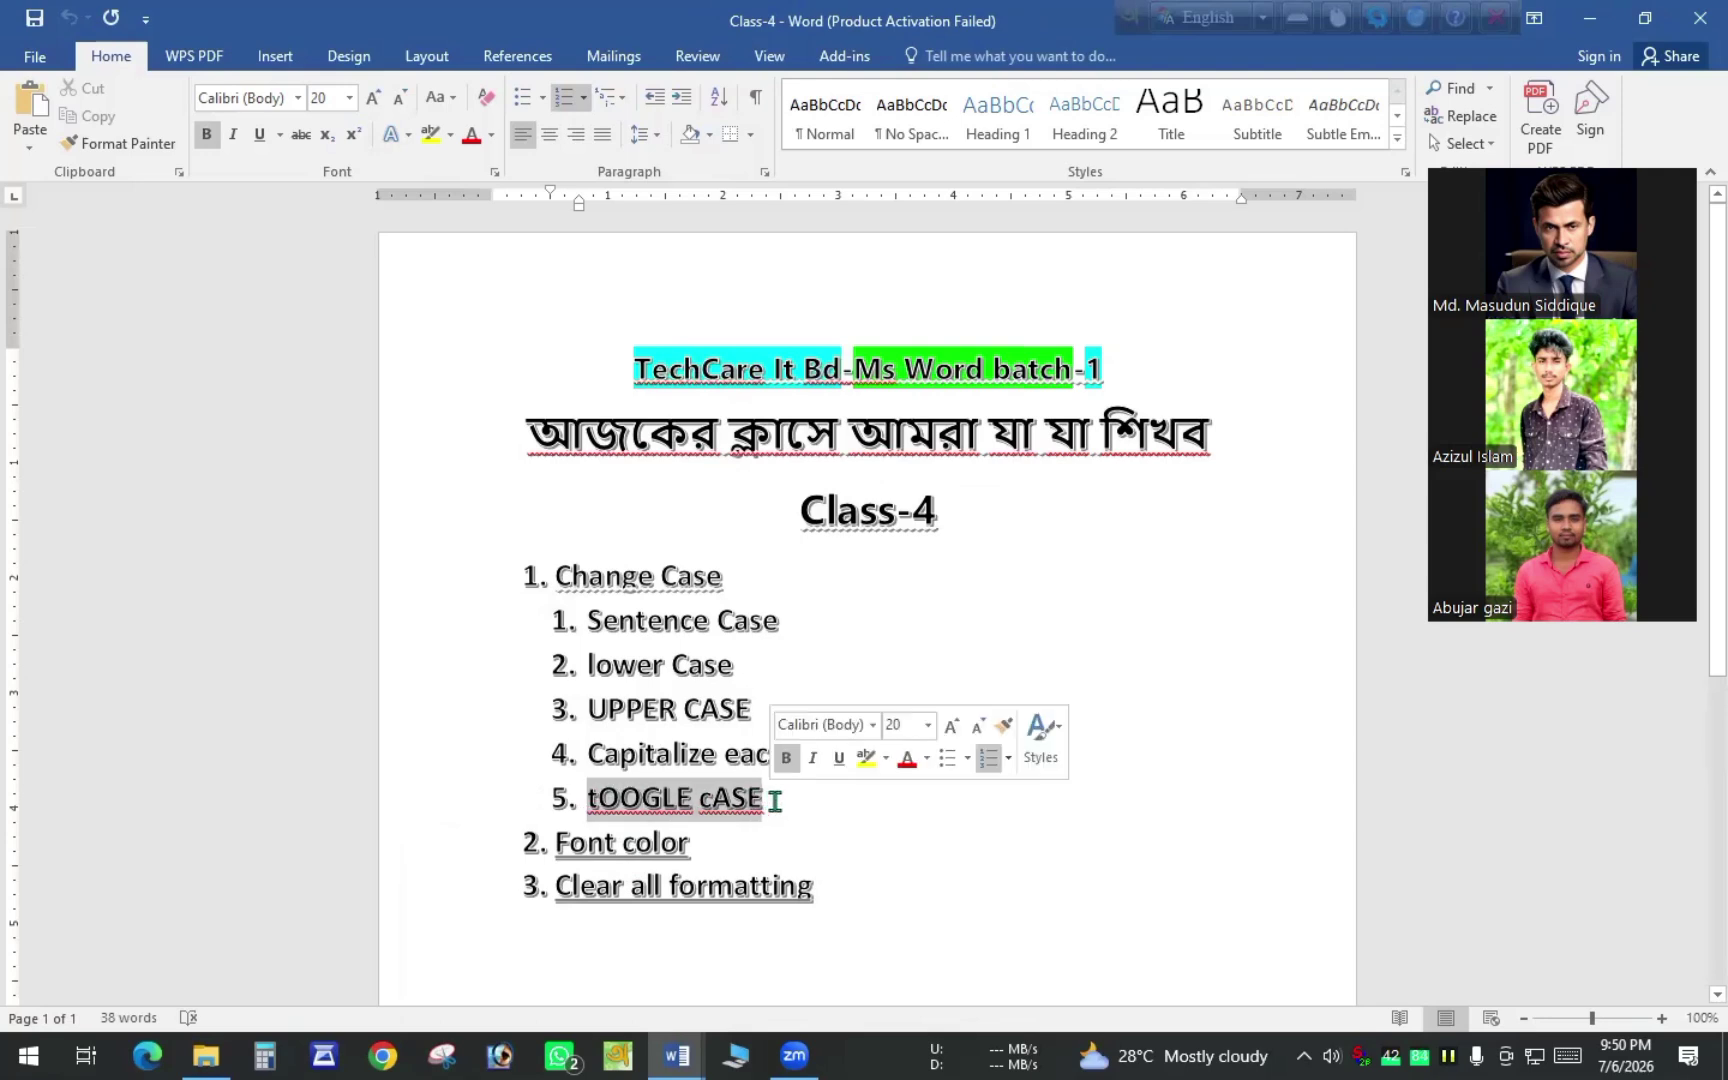
pyautogui.click(770, 799)
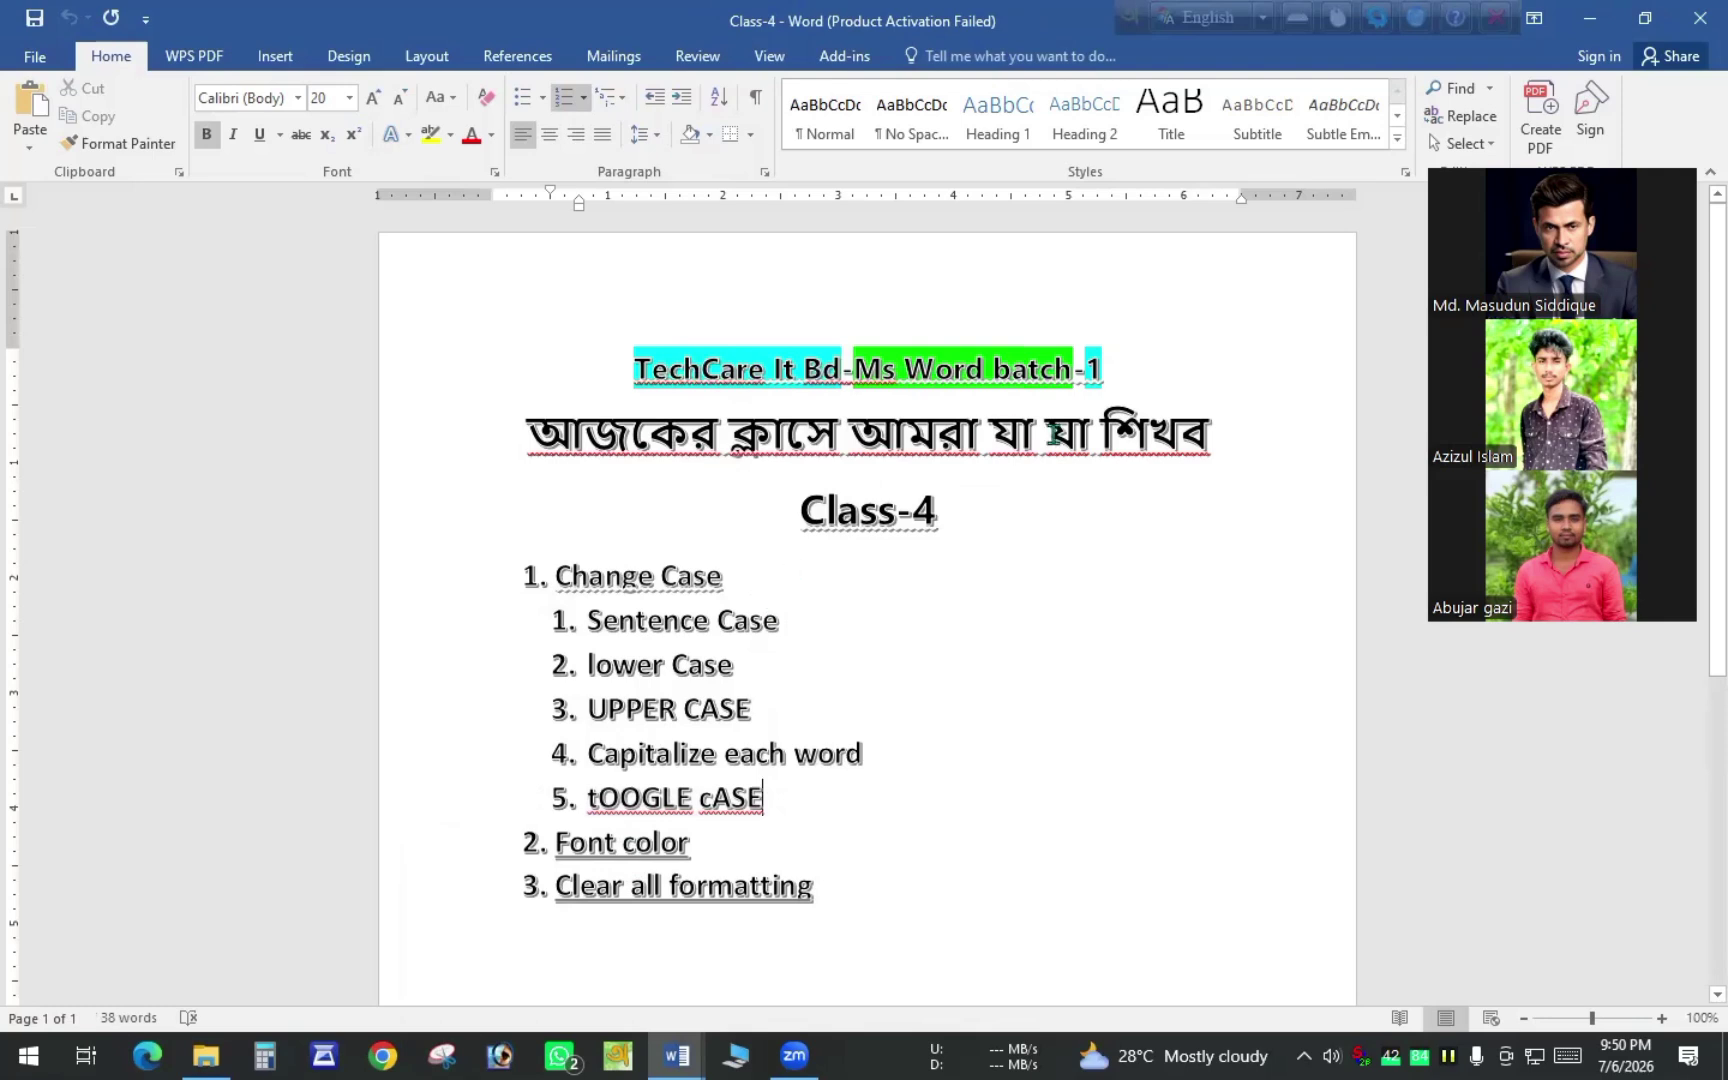
# Return to the Class-4 Document, apply tOGGLE cASE to the second paragraph's first sentence, "Kaptai Lake Is The Largest.", and clear the selection
pyautogui.moveTo(677, 1055)
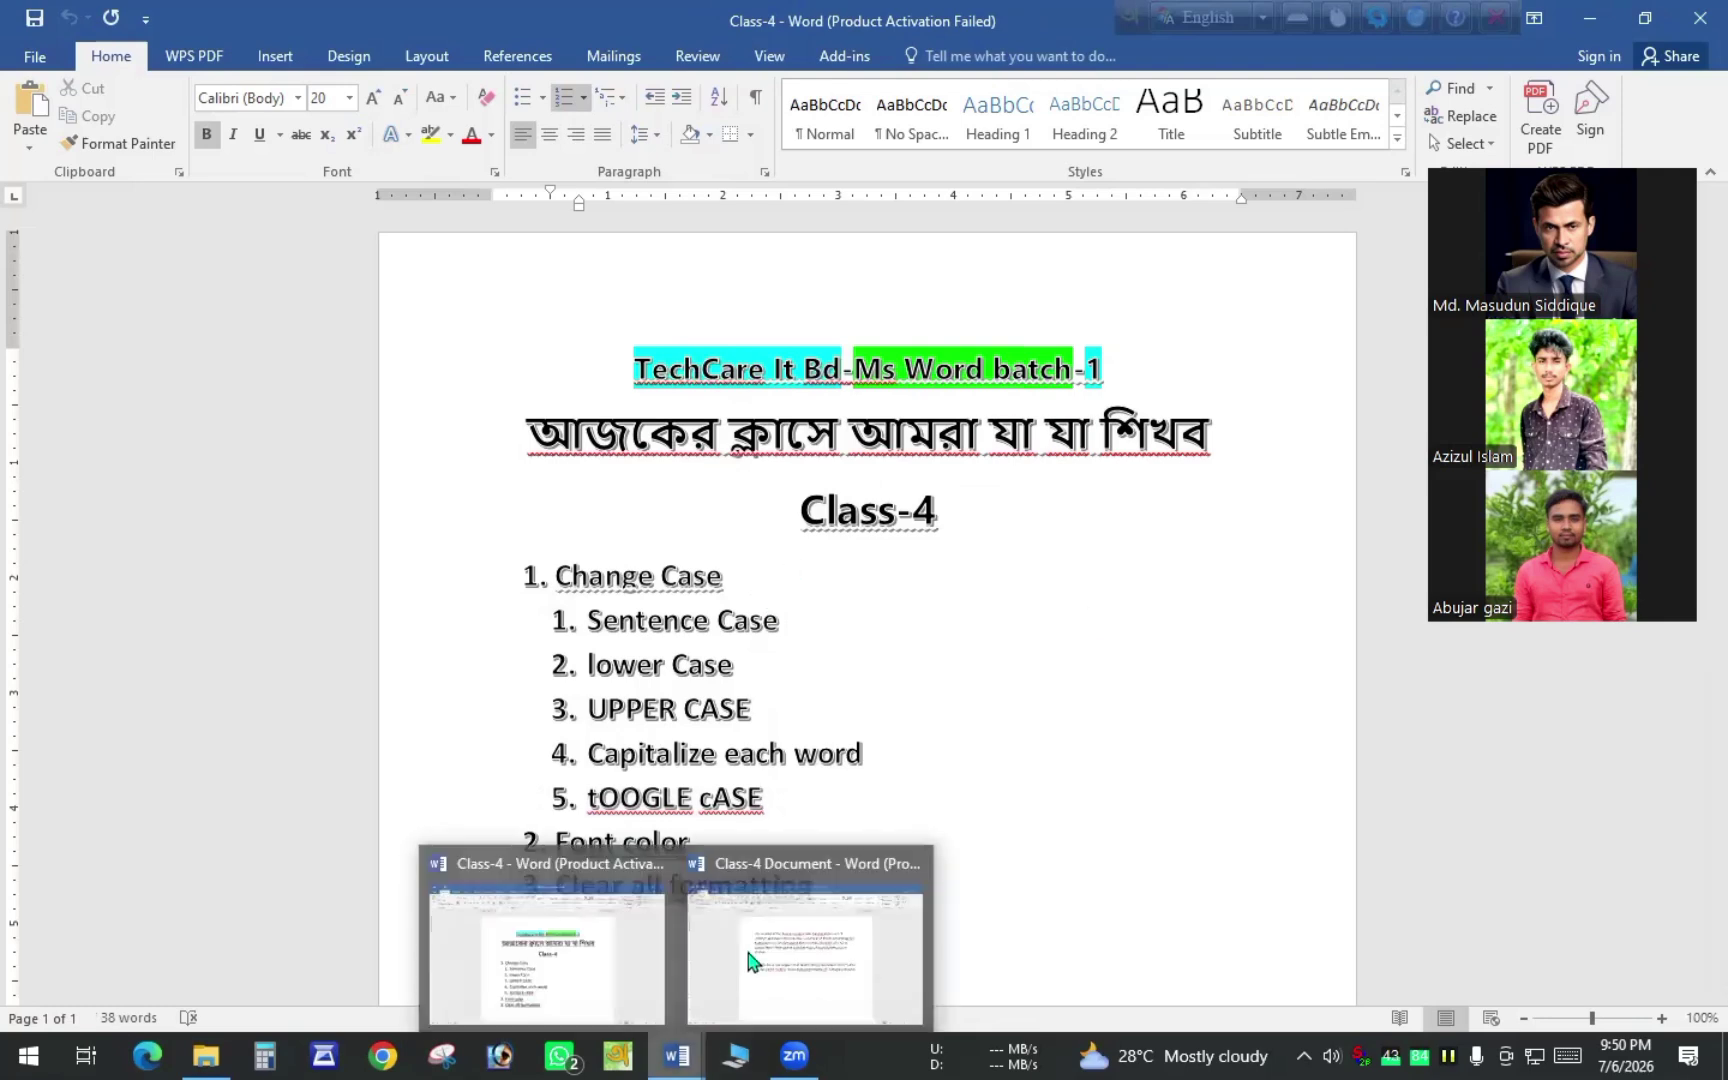
pyautogui.click(800, 952)
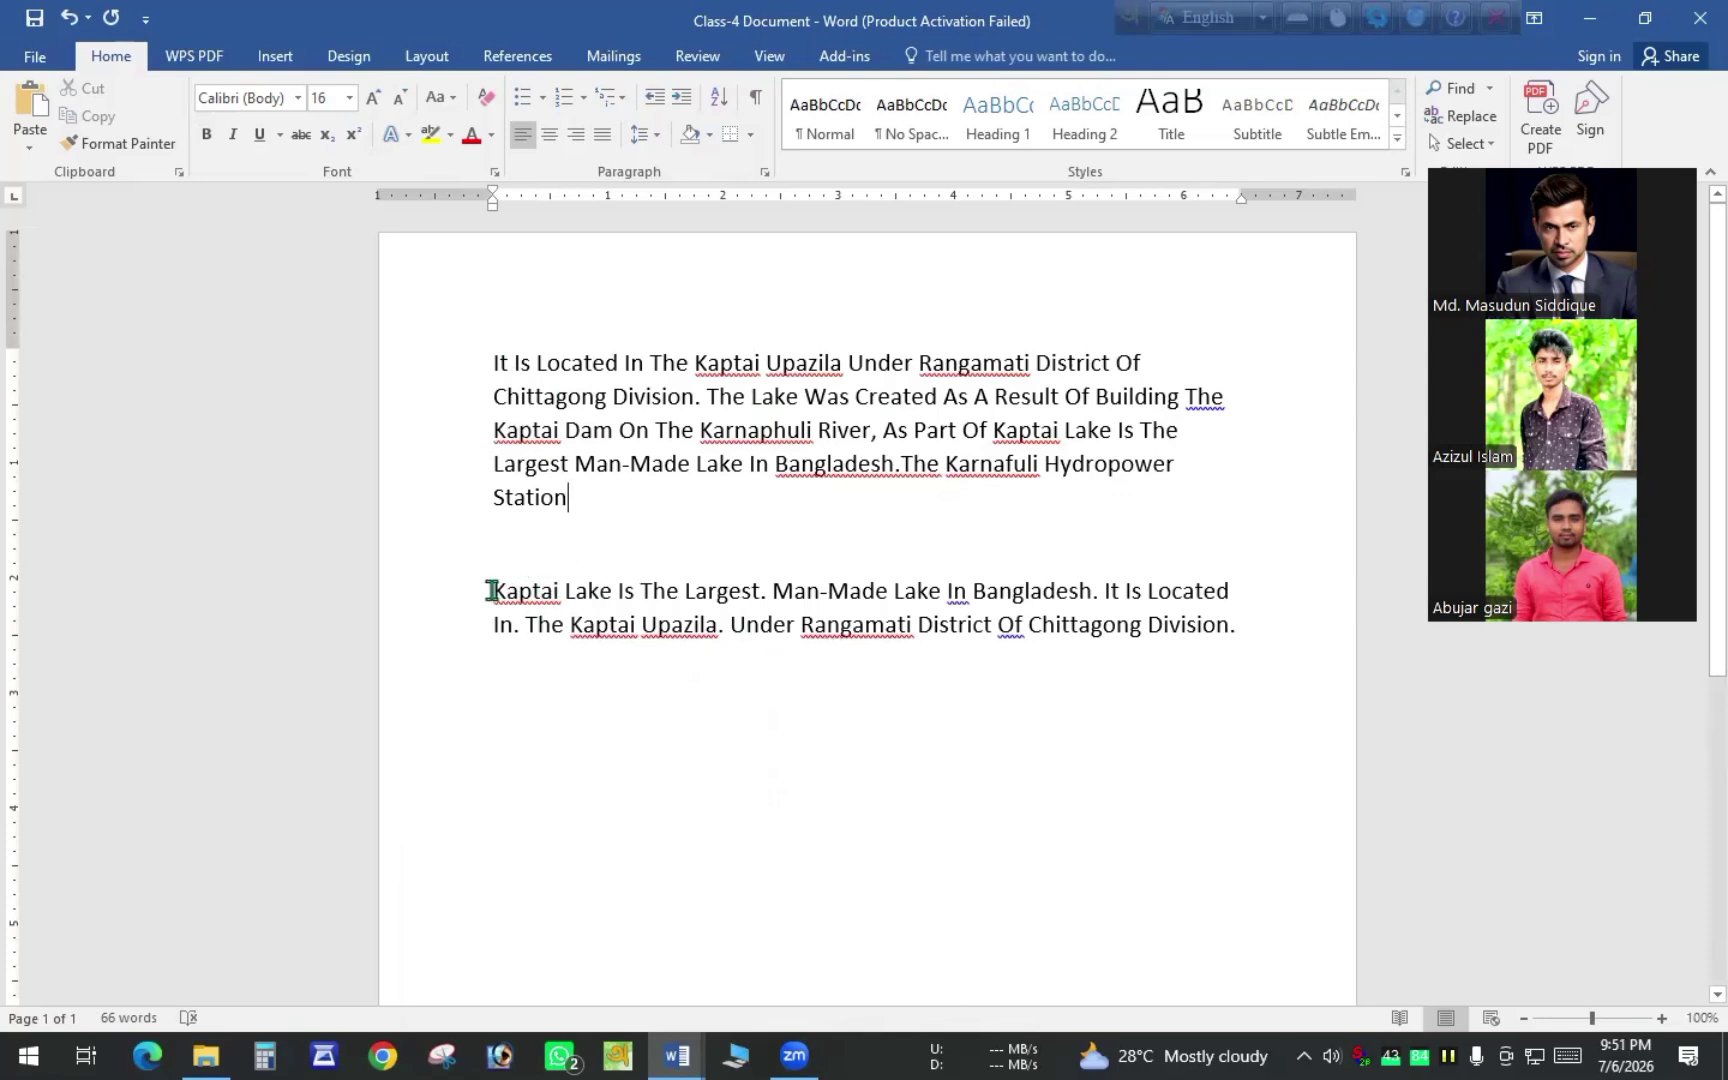
pyautogui.moveTo(491, 589); pyautogui.dragTo(771, 598)
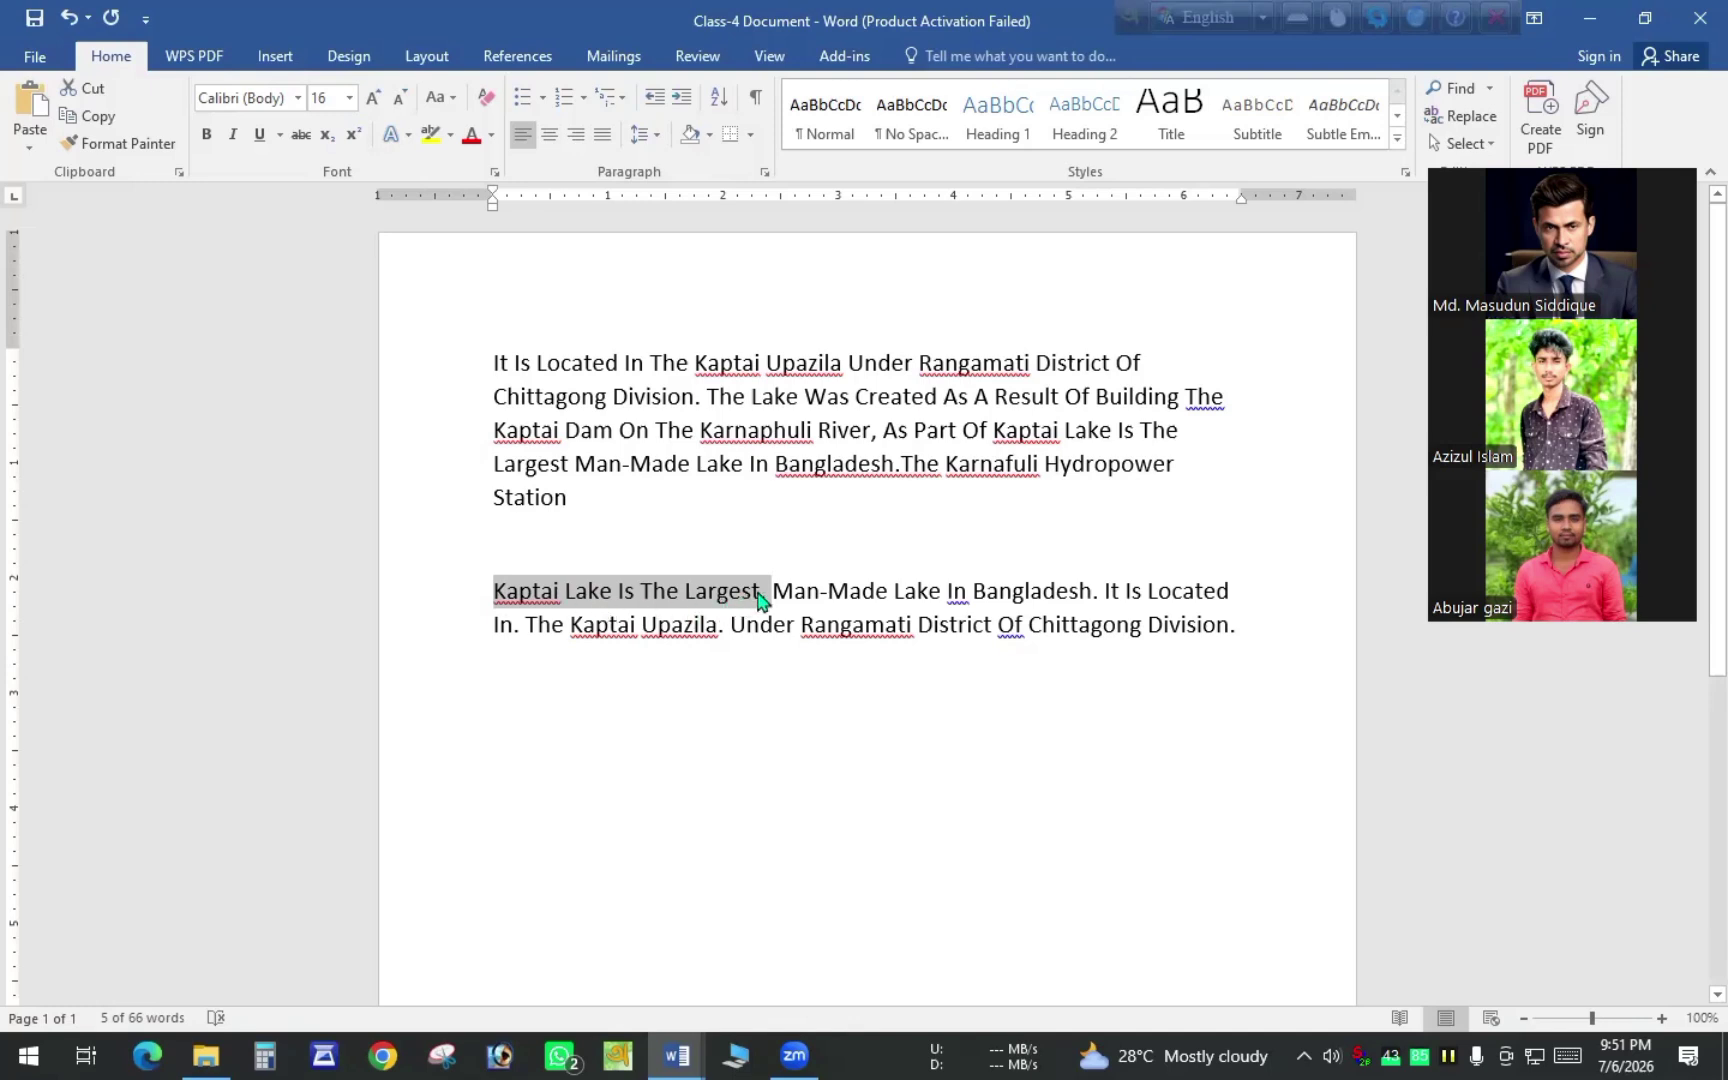
pyautogui.click(455, 98)
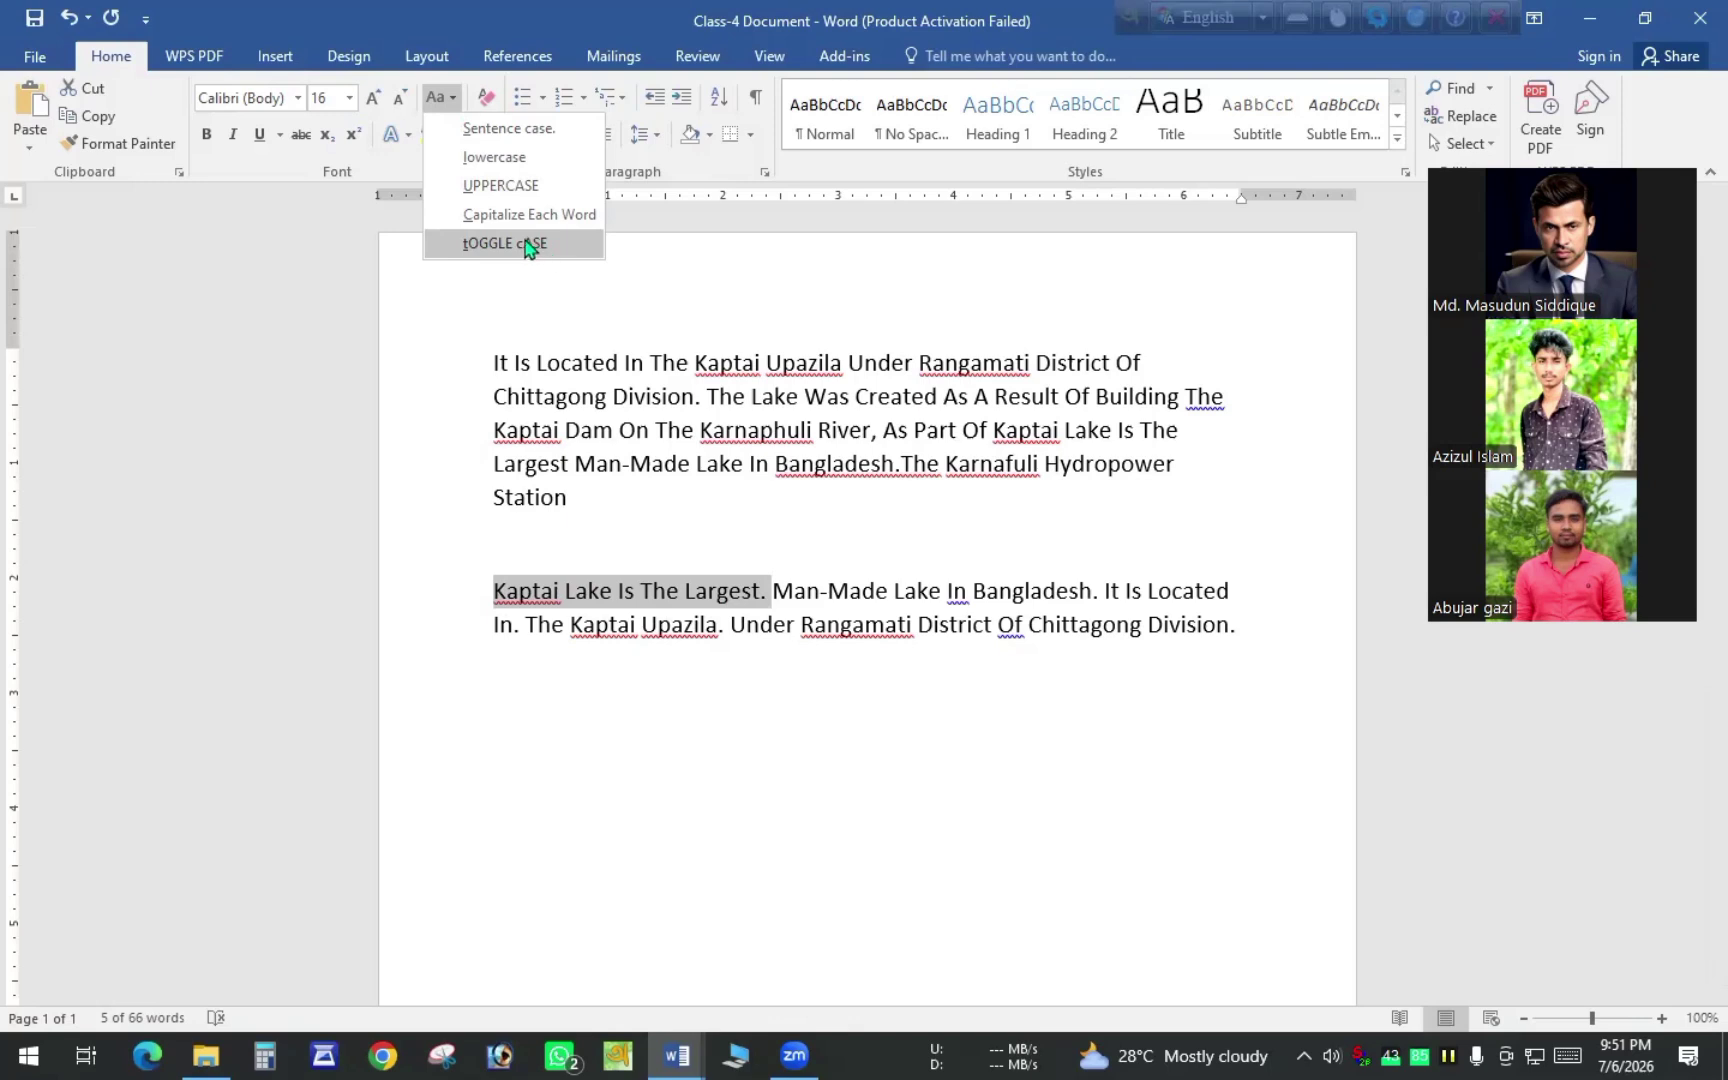
pyautogui.click(525, 245)
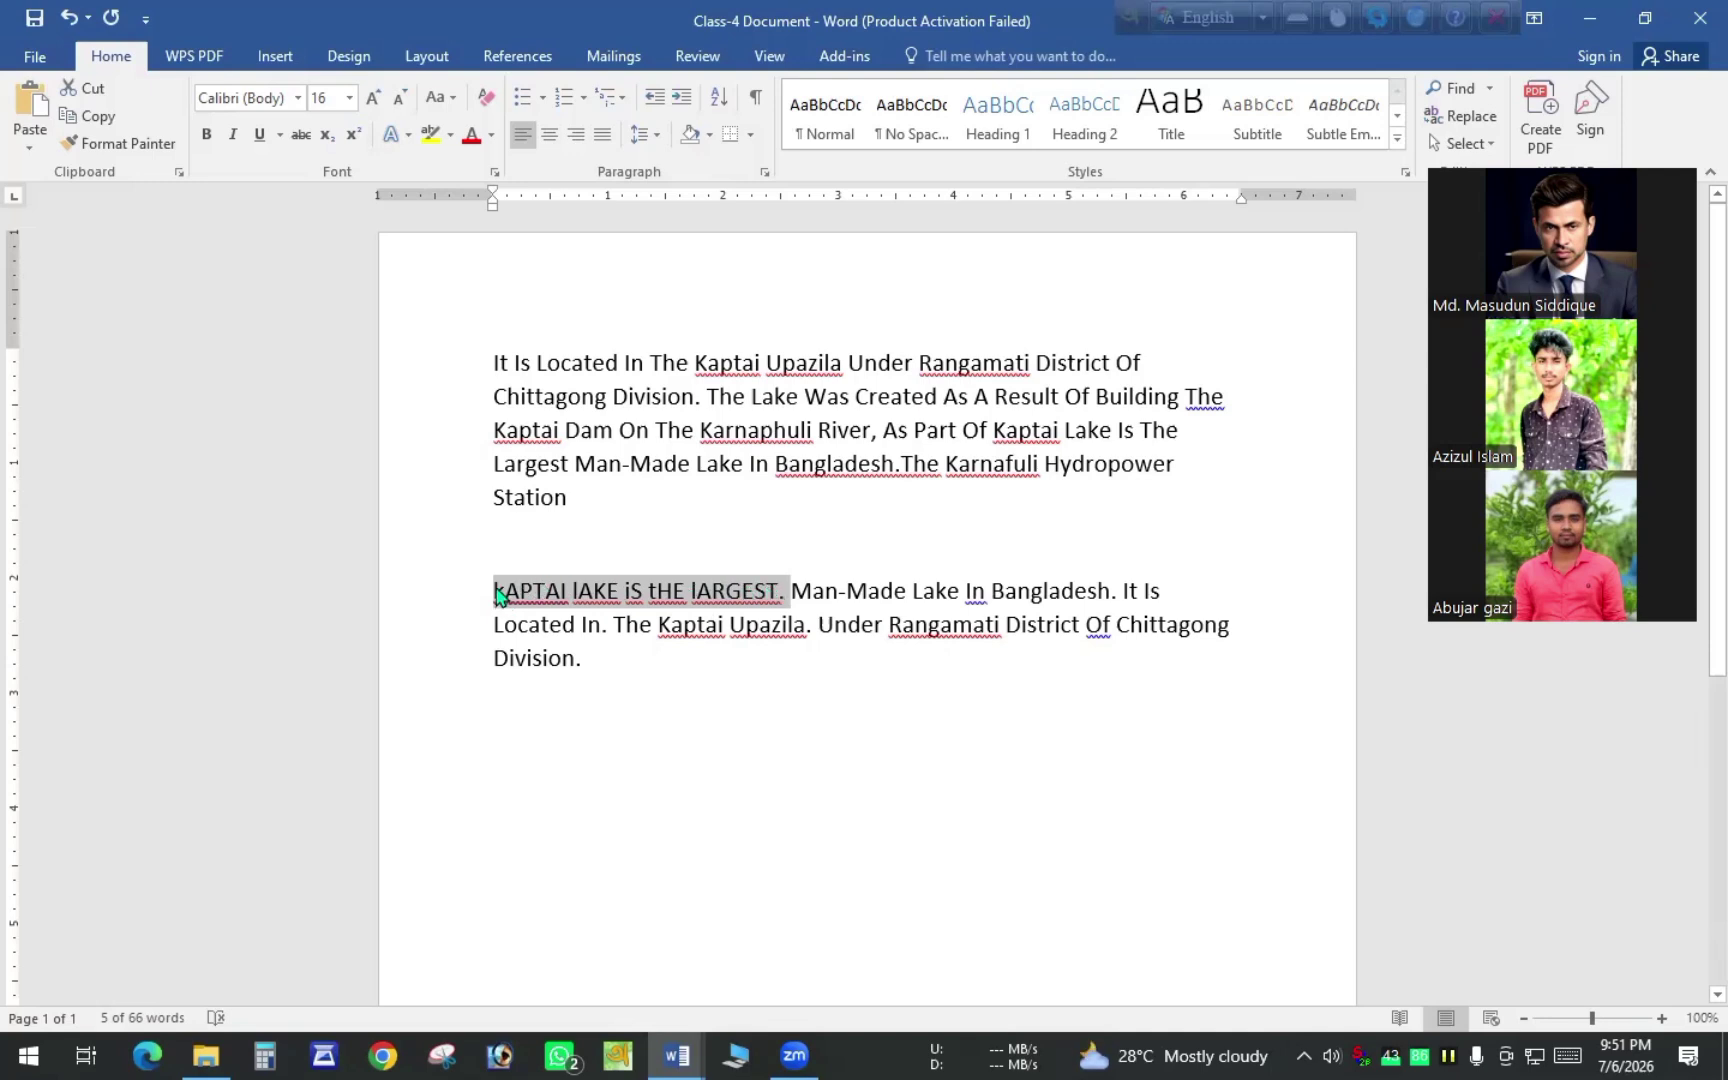
pyautogui.click(440, 98)
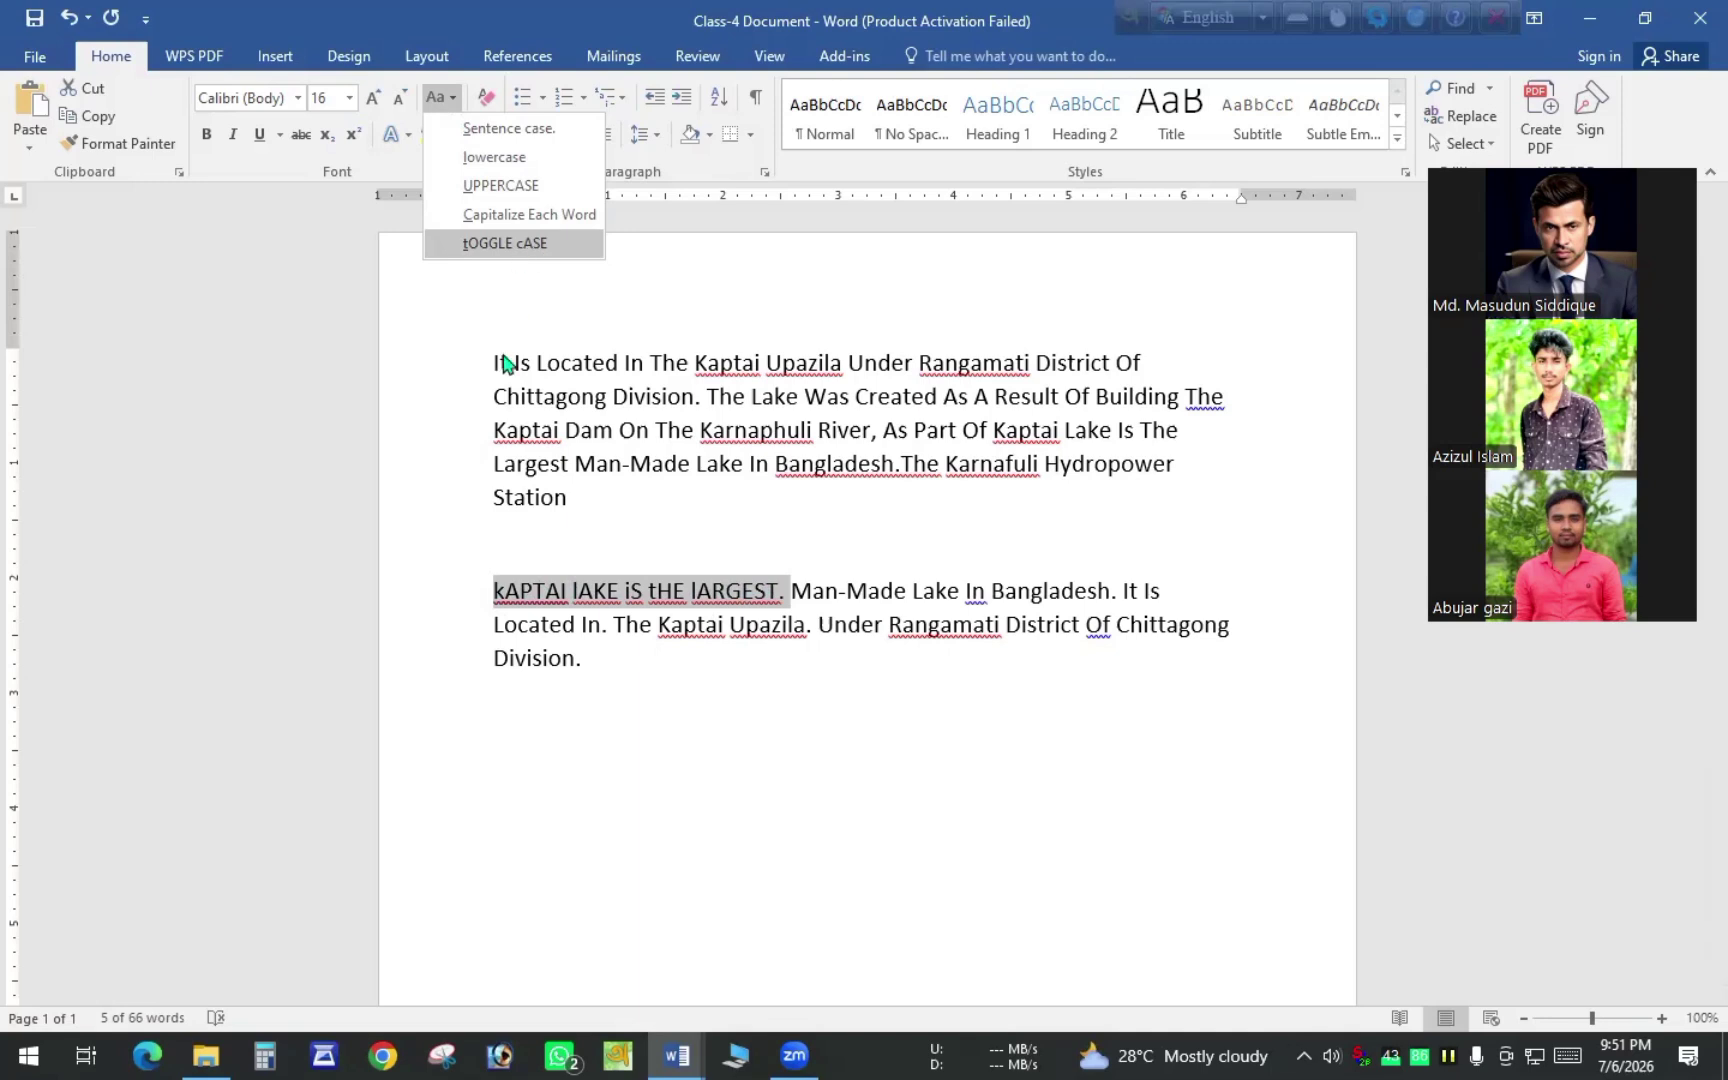
pyautogui.press('Escape')
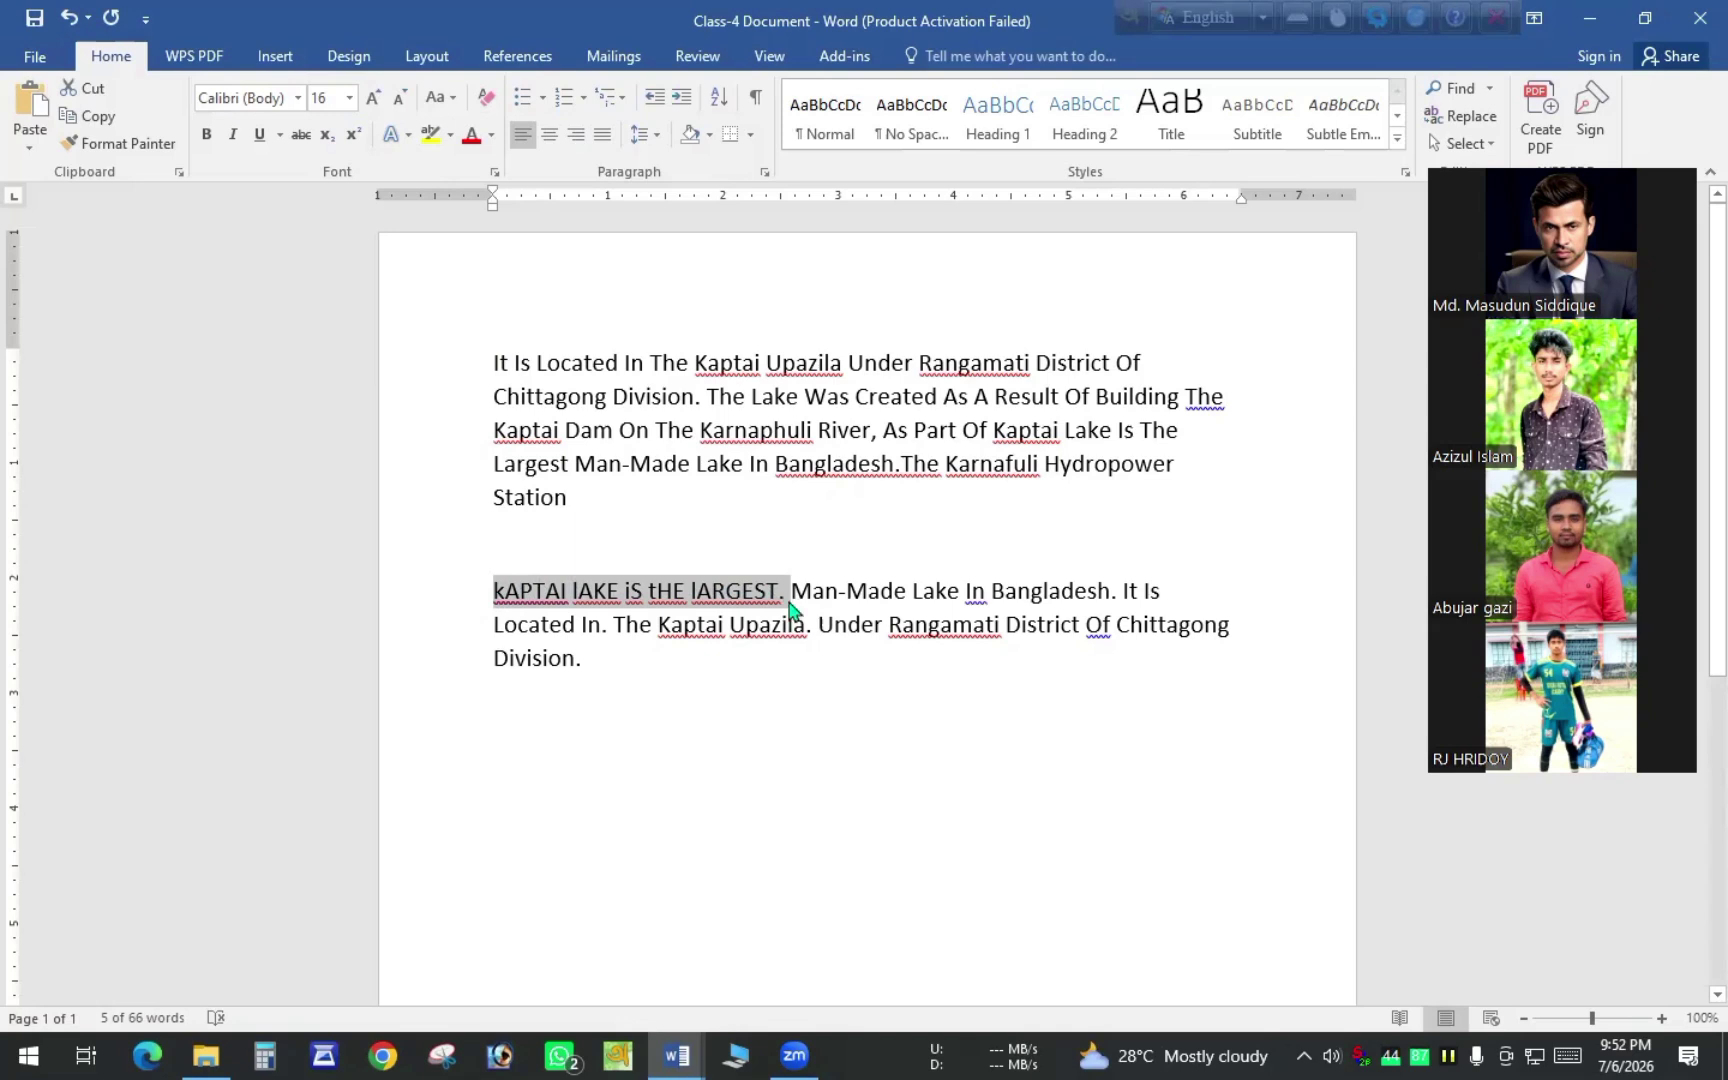
pyautogui.click(832, 700)
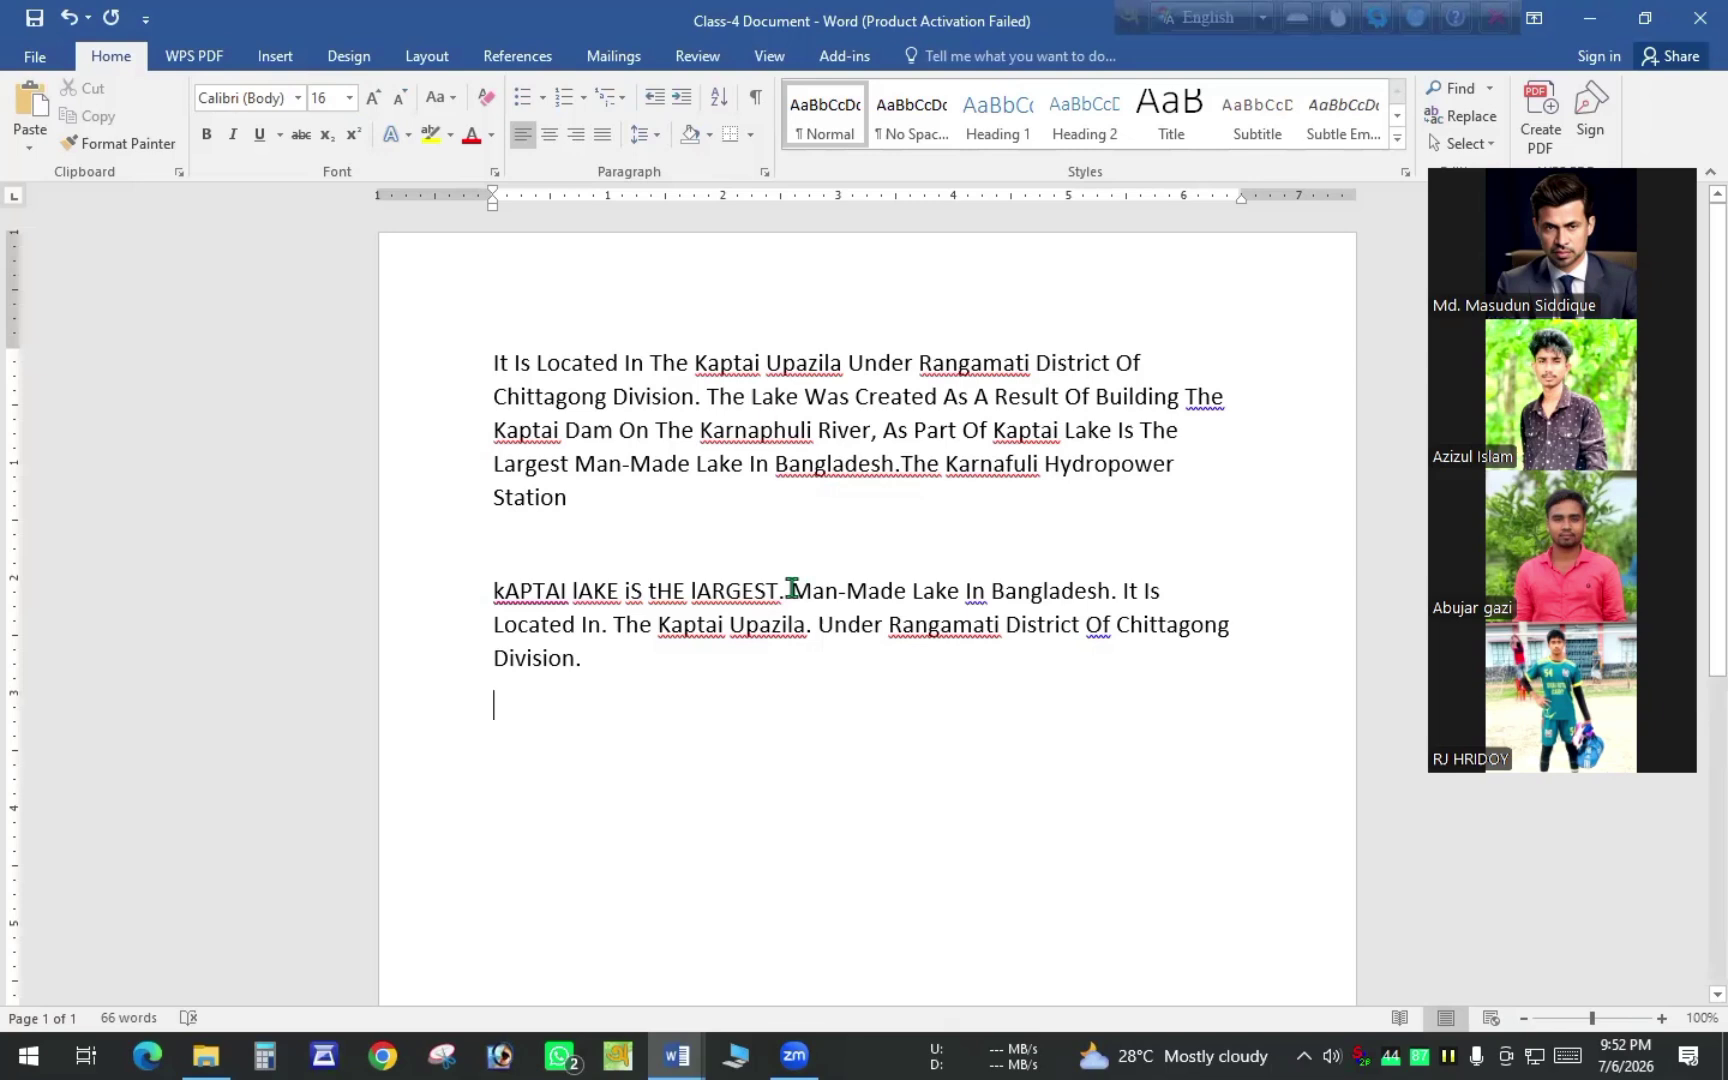
# Apply tOGGLE cASE to the second paragraph's sentence "Man-Made Lake In Bangladesh." and clear the selection
pyautogui.moveTo(792, 590); pyautogui.dragTo(1116, 590)
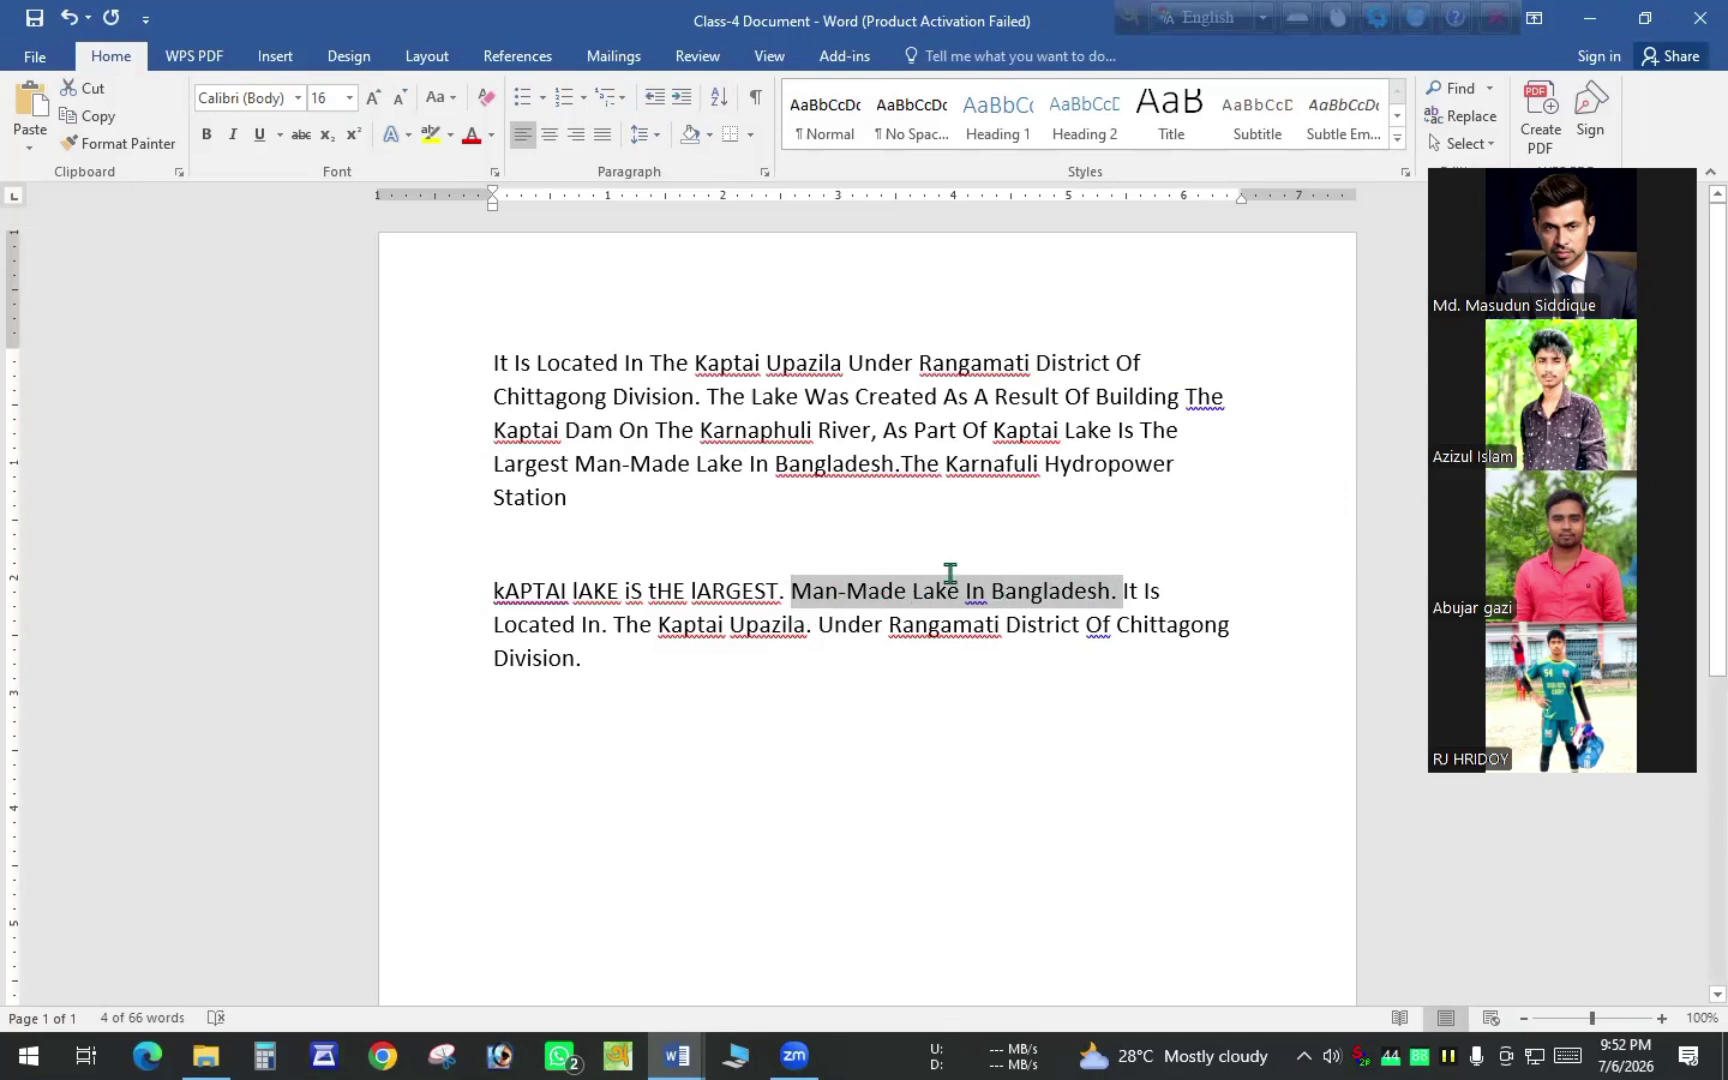
pyautogui.click(440, 98)
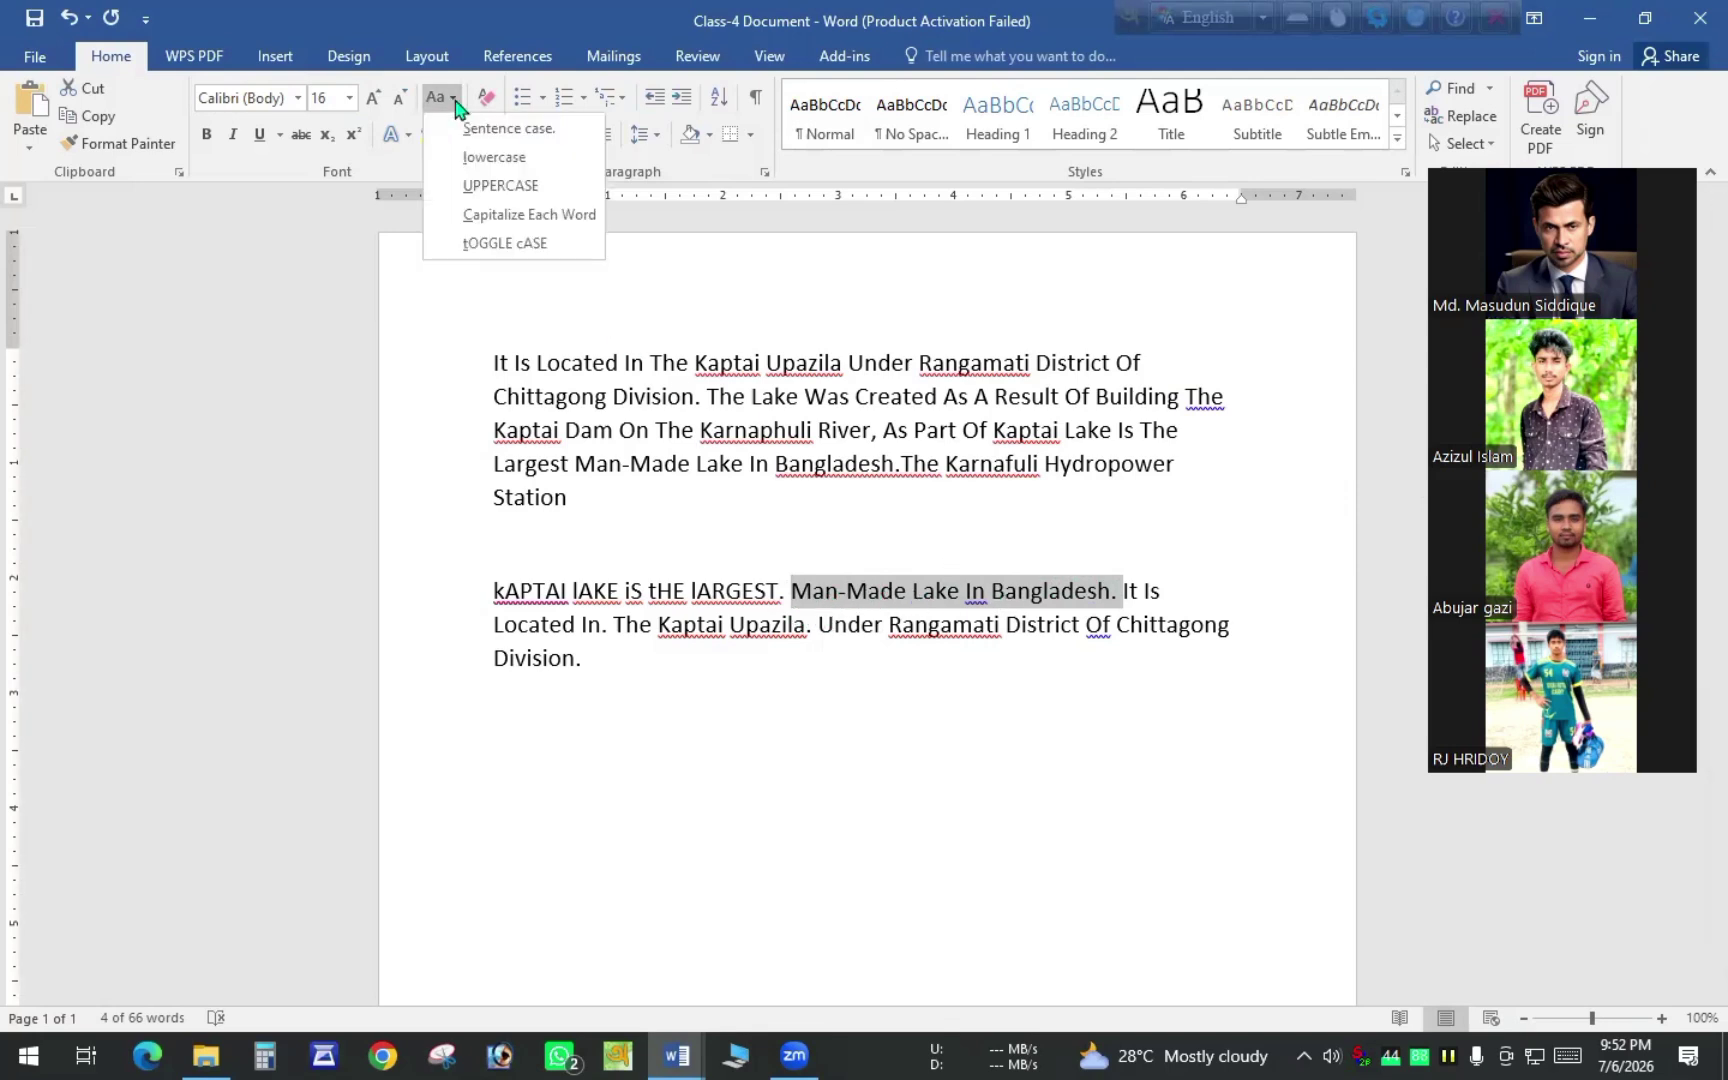
pyautogui.click(506, 244)
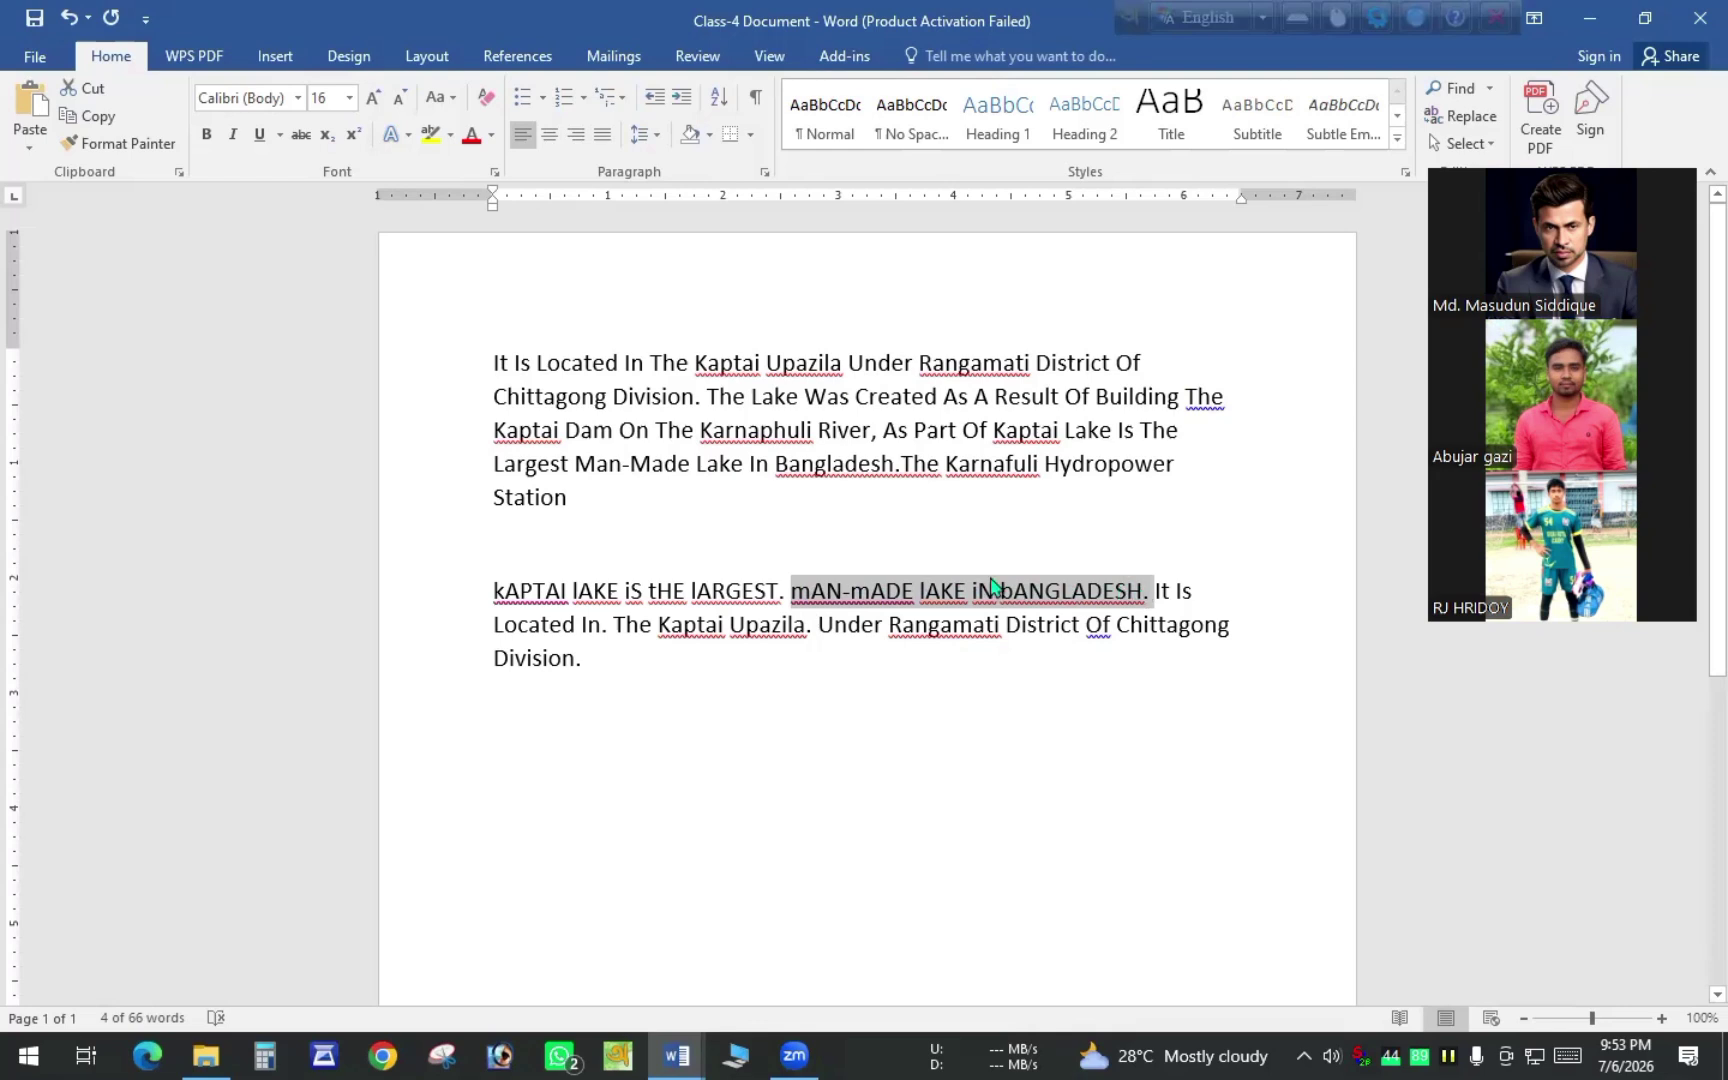
pyautogui.click(835, 601)
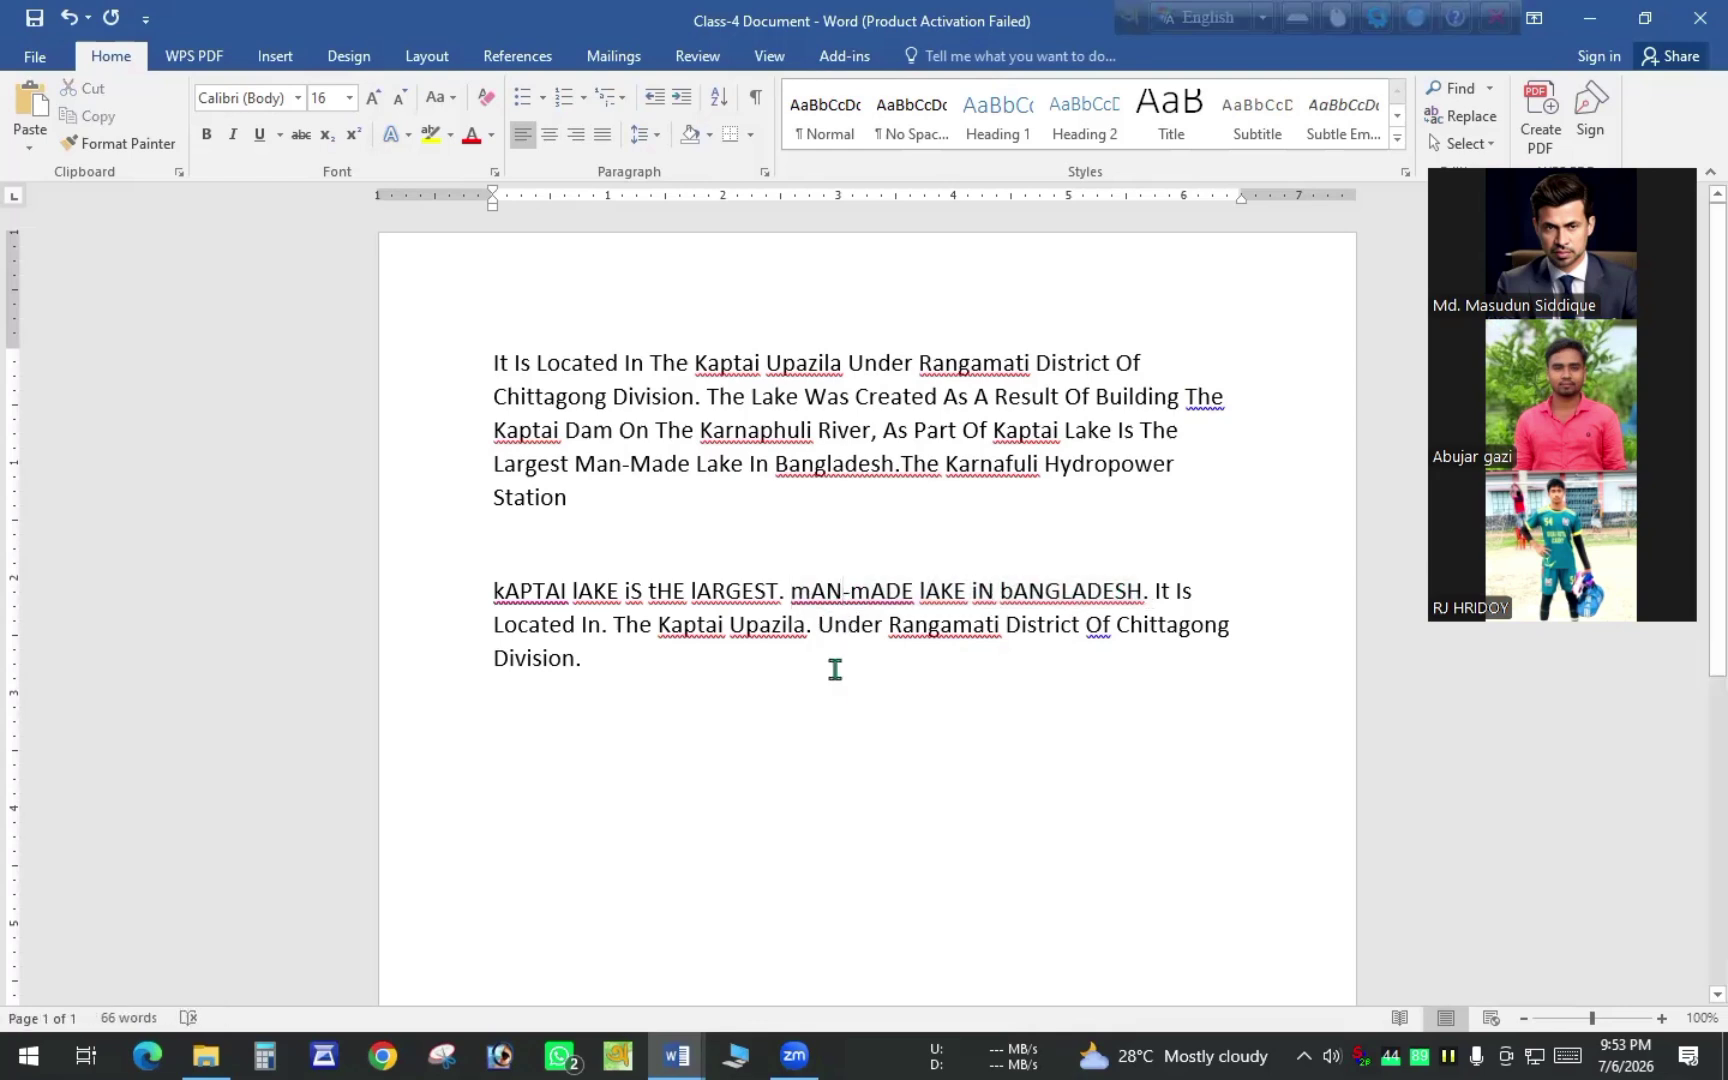
# Examine the toggled letters in "mAN" and "mADE" and review the available Change Case options
pyautogui.moveTo(799, 595); pyautogui.dragTo(842, 598)
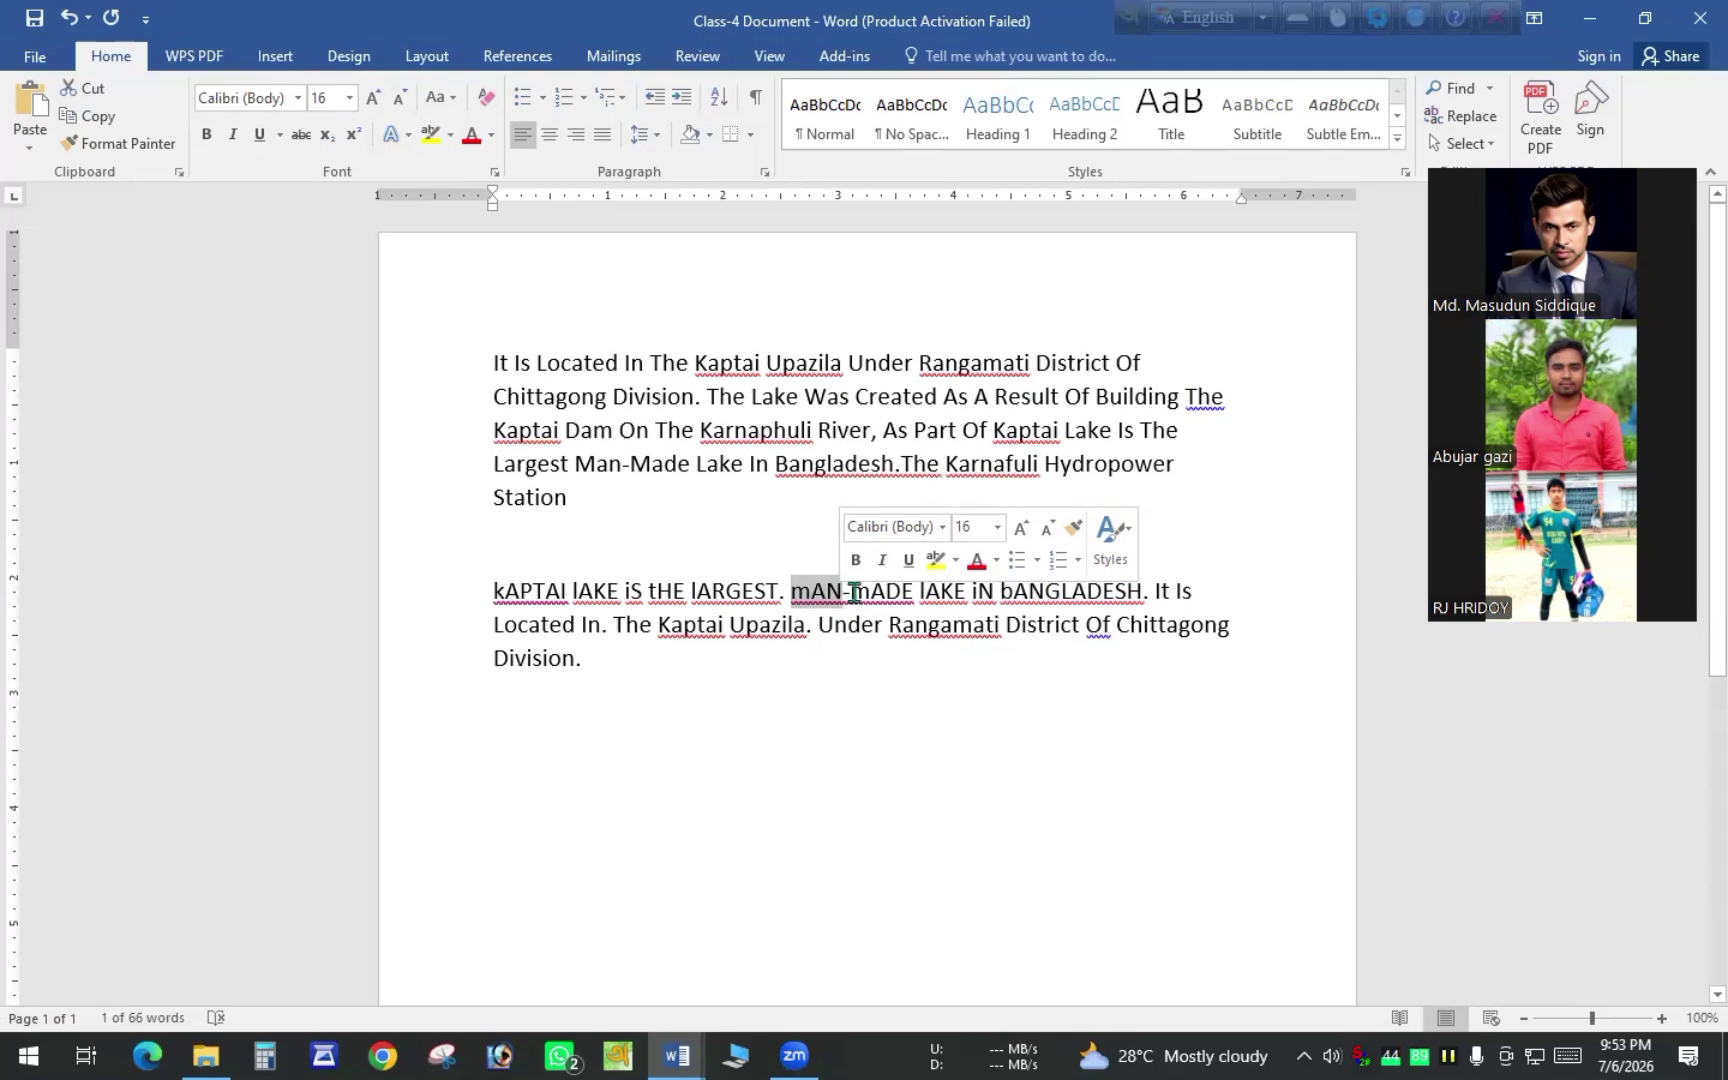
pyautogui.click(849, 592)
pyautogui.moveTo(851, 592); pyautogui.dragTo(914, 592)
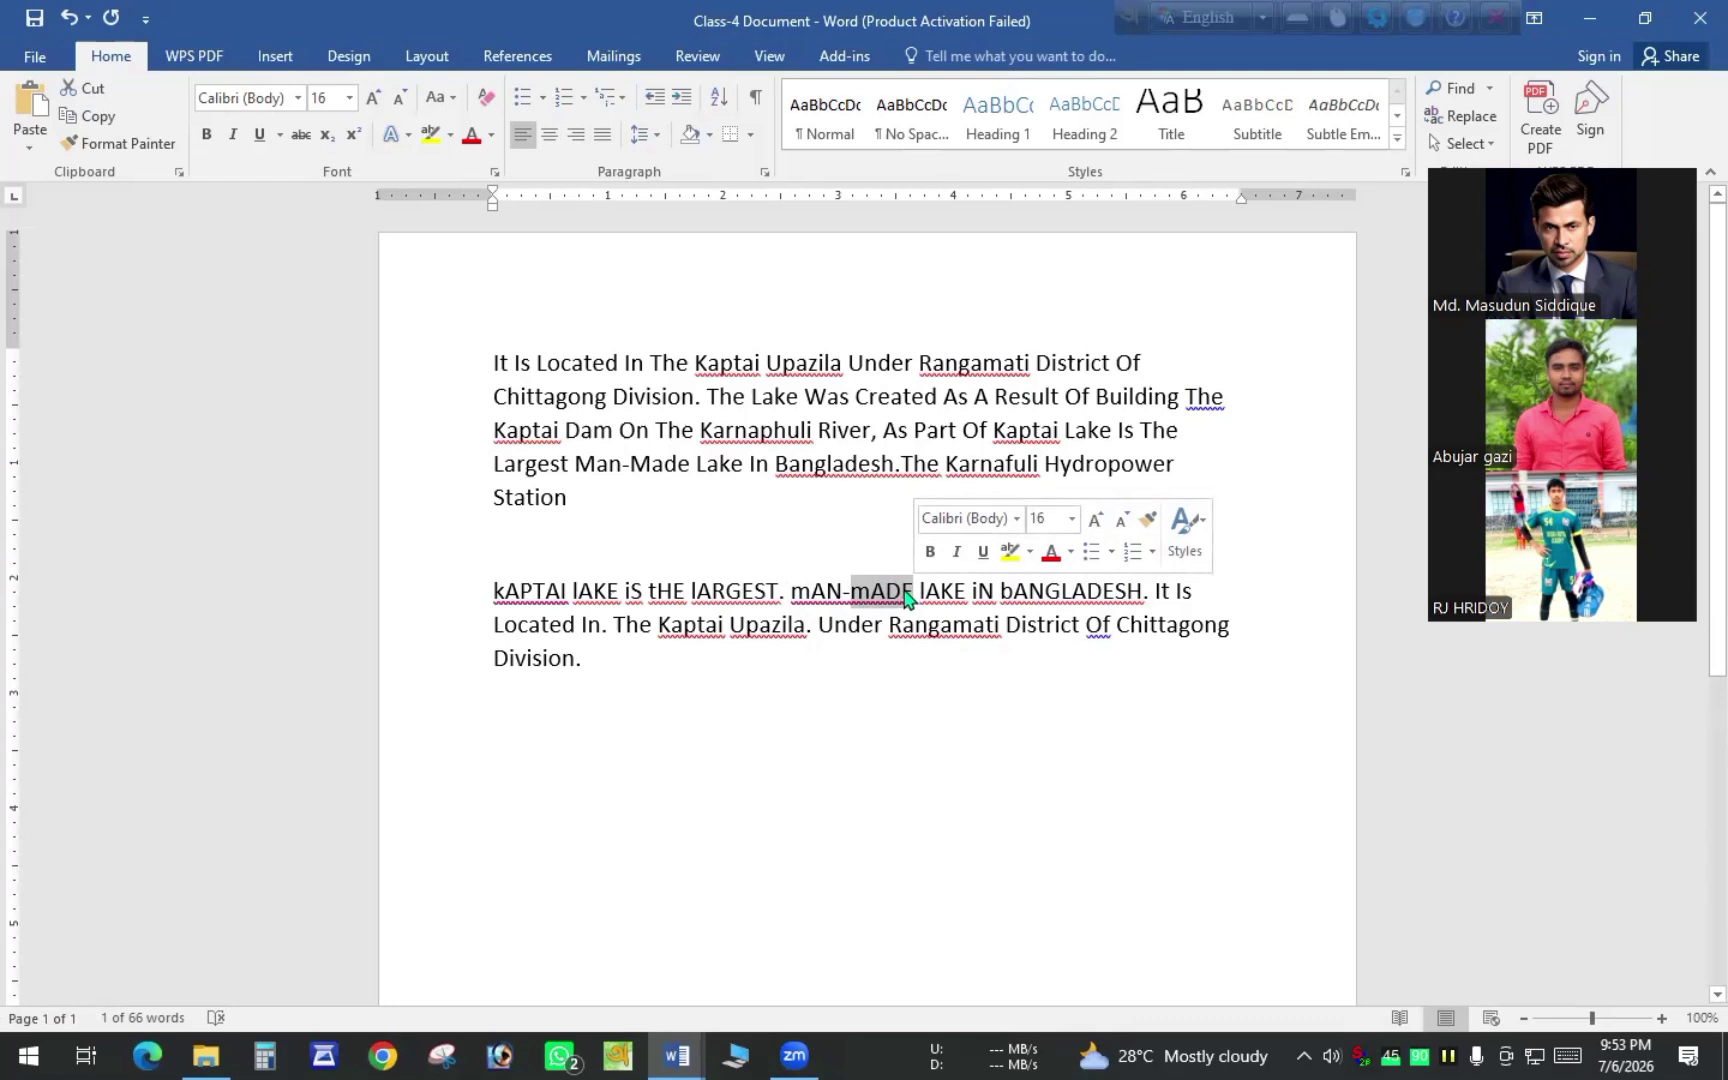
pyautogui.click(941, 683)
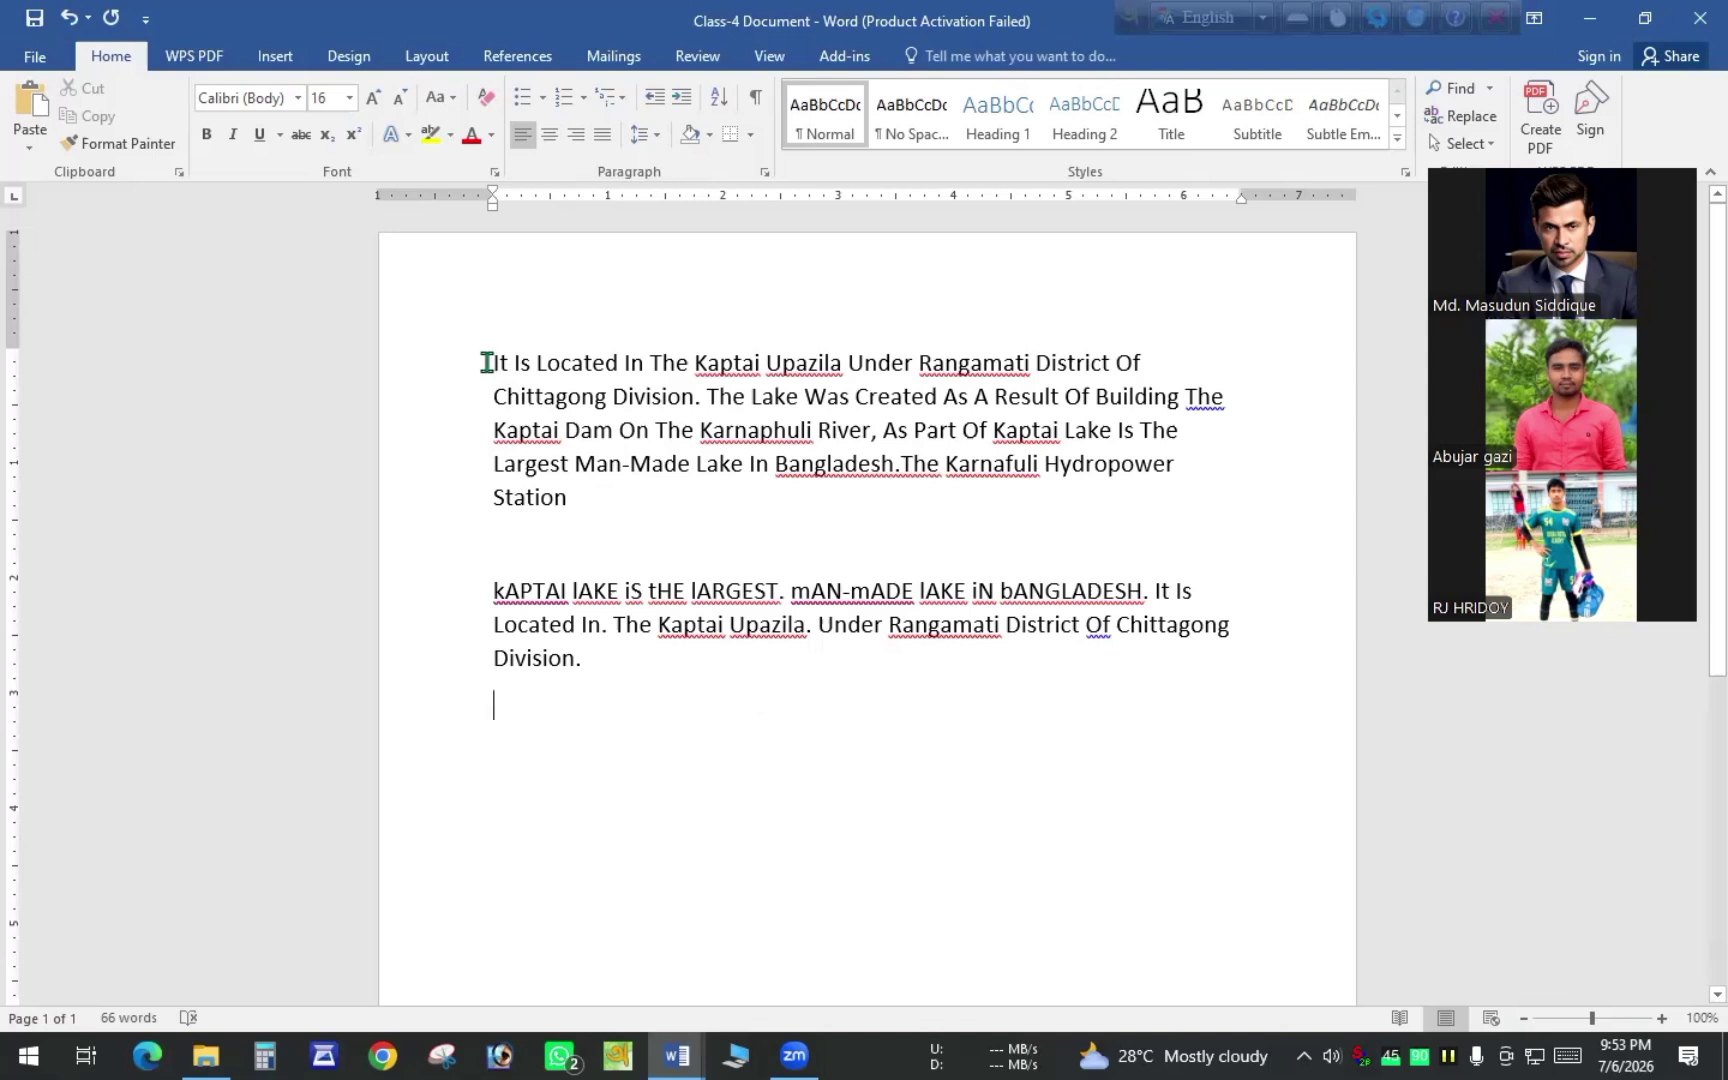
pyautogui.click(451, 106)
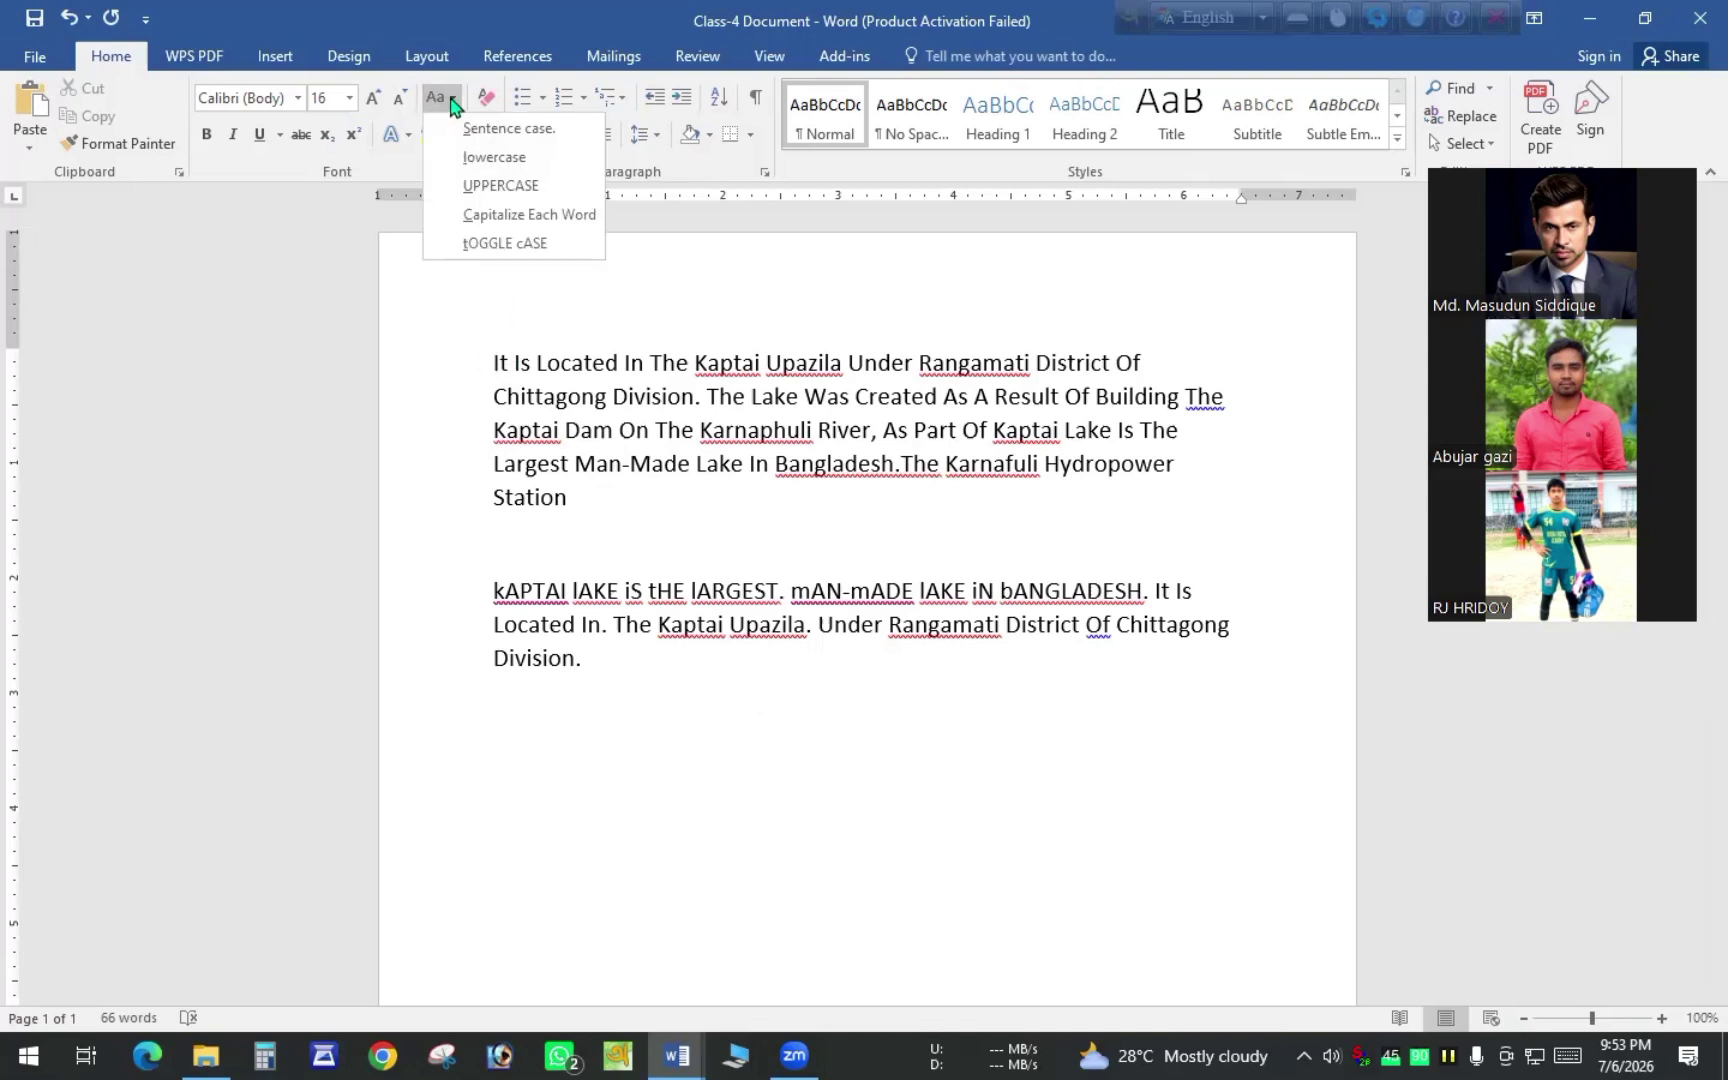
pyautogui.click(616, 750)
# Convert the first paragraph's opening sentence, ending at "Division.", to Sentence case
pyautogui.moveTo(491, 360); pyautogui.dragTo(703, 402)
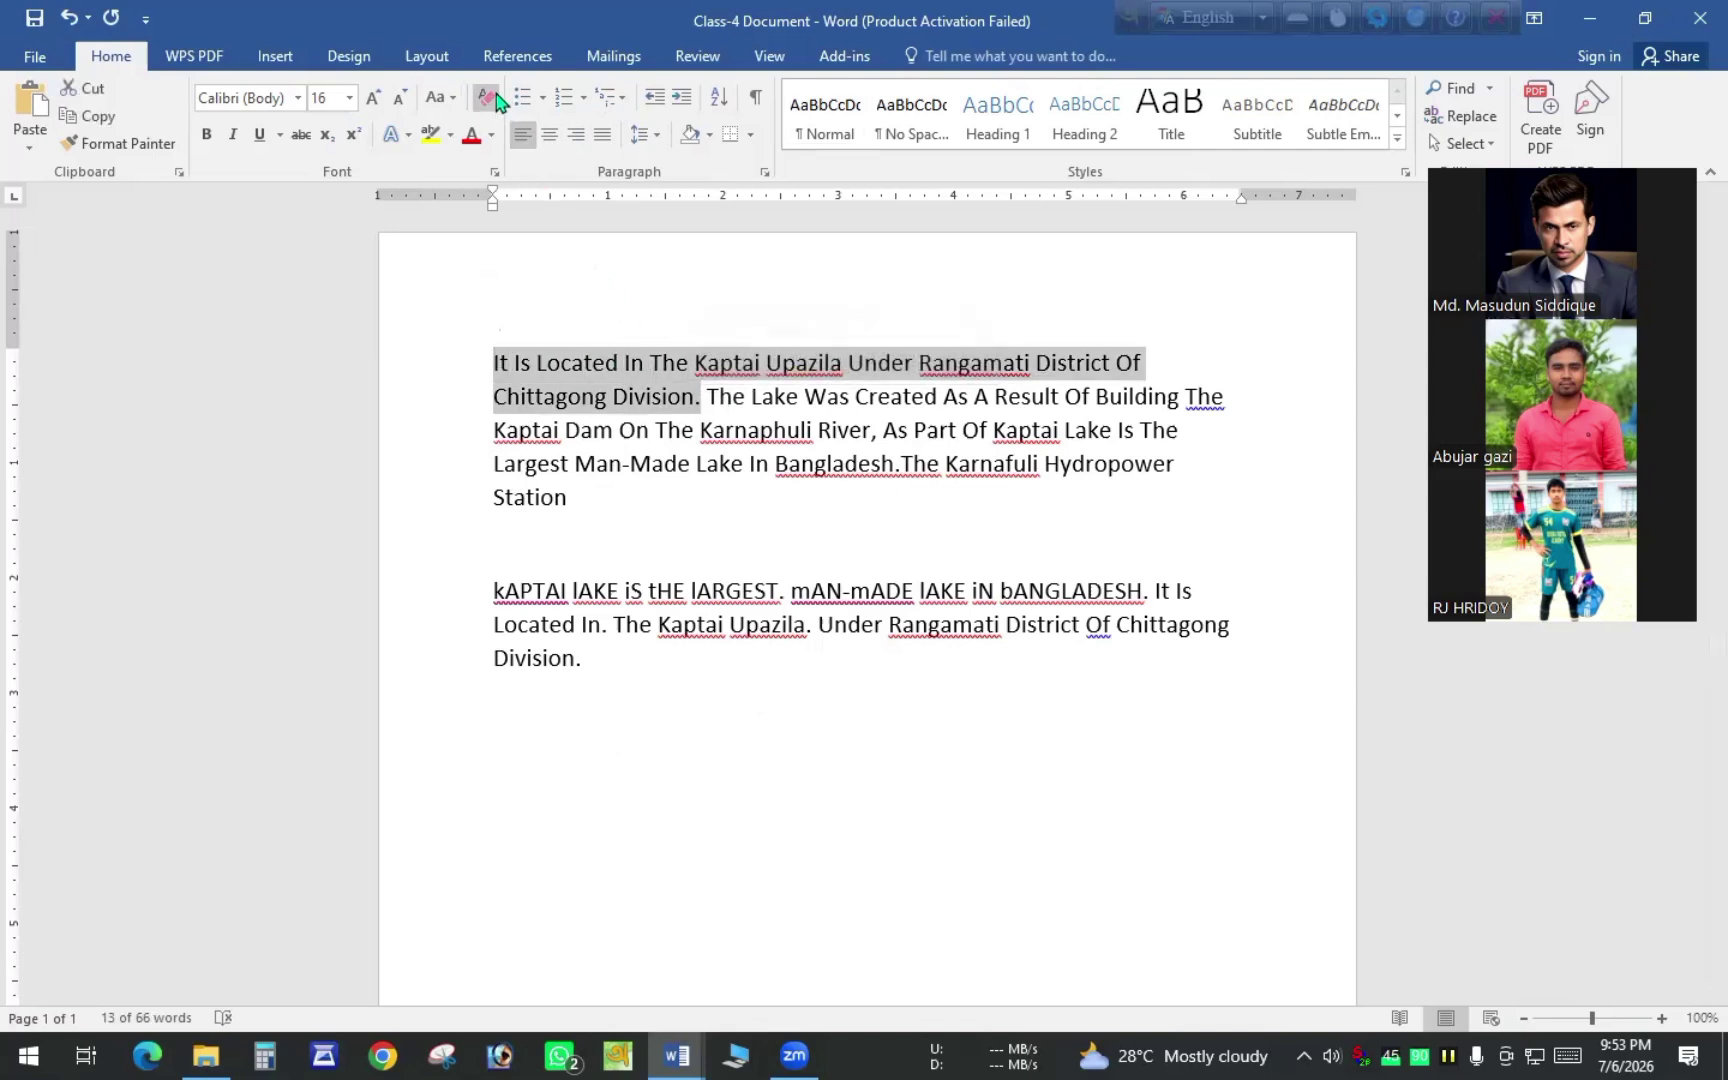
pyautogui.click(455, 100)
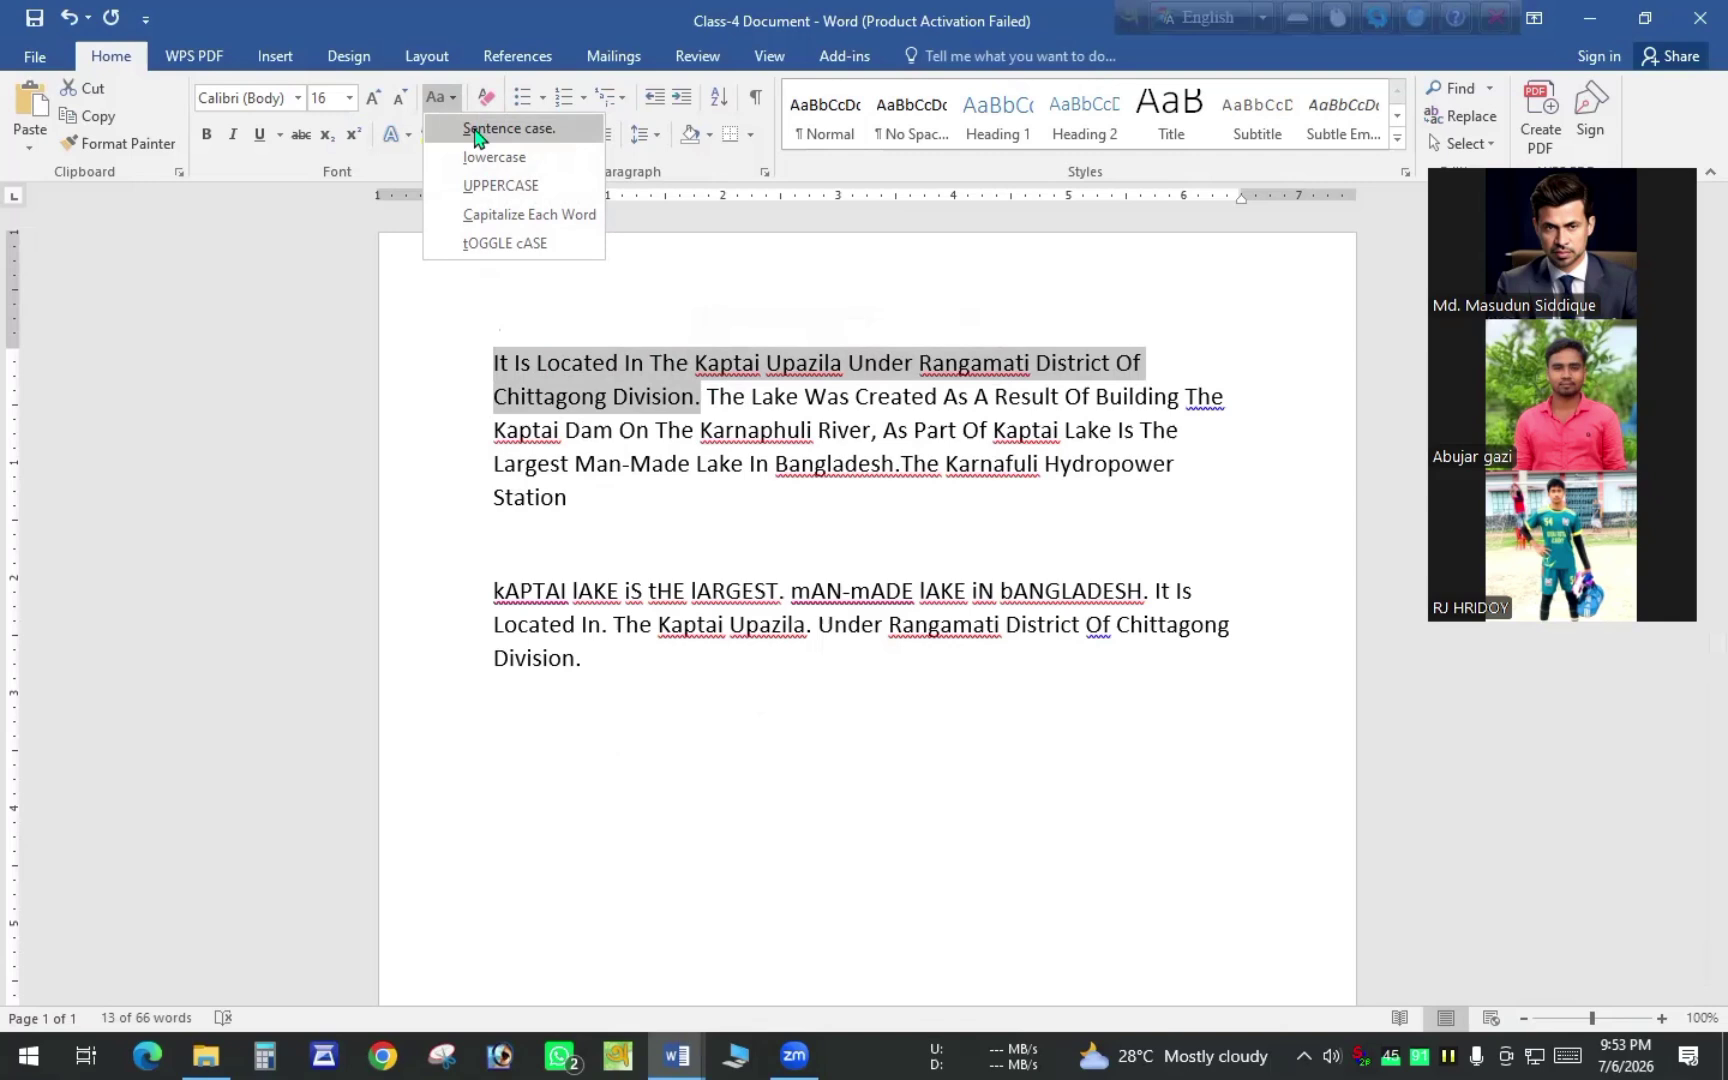
pyautogui.click(475, 130)
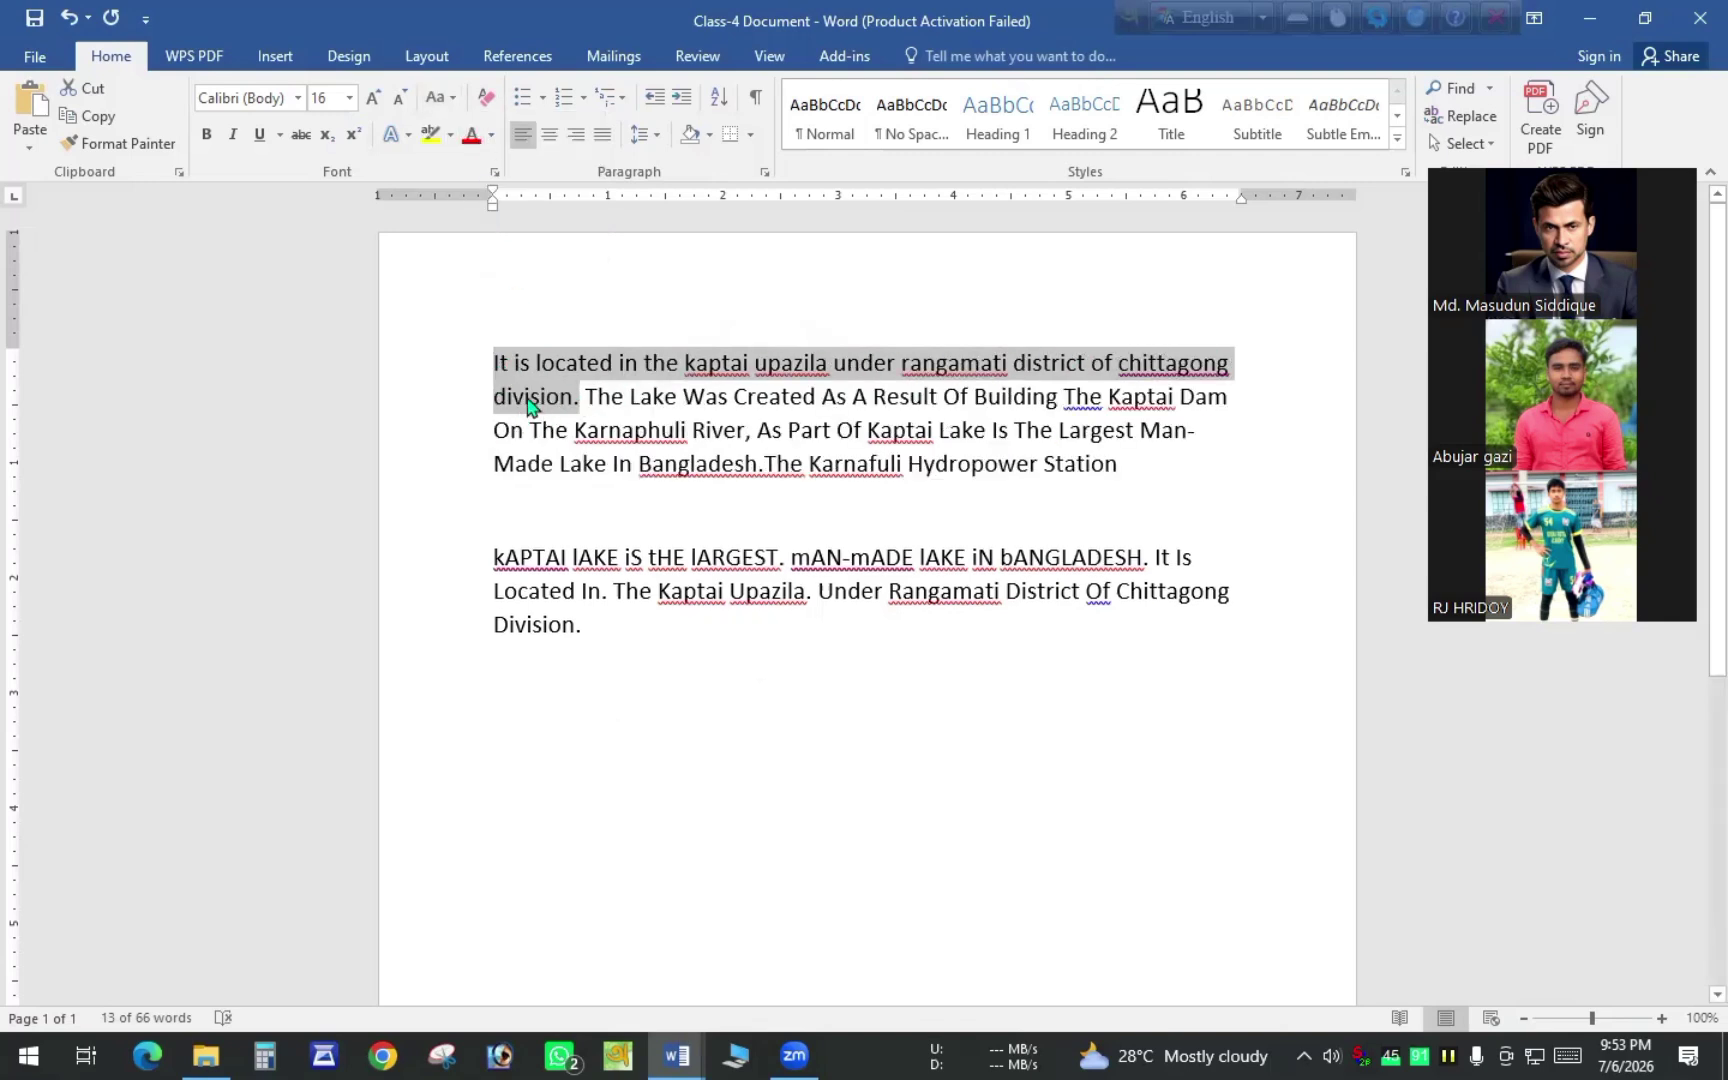
# Start a new paragraph at "The Lake Was Created" and convert its text through "Bangladesh." to lowercase
pyautogui.click(588, 398)
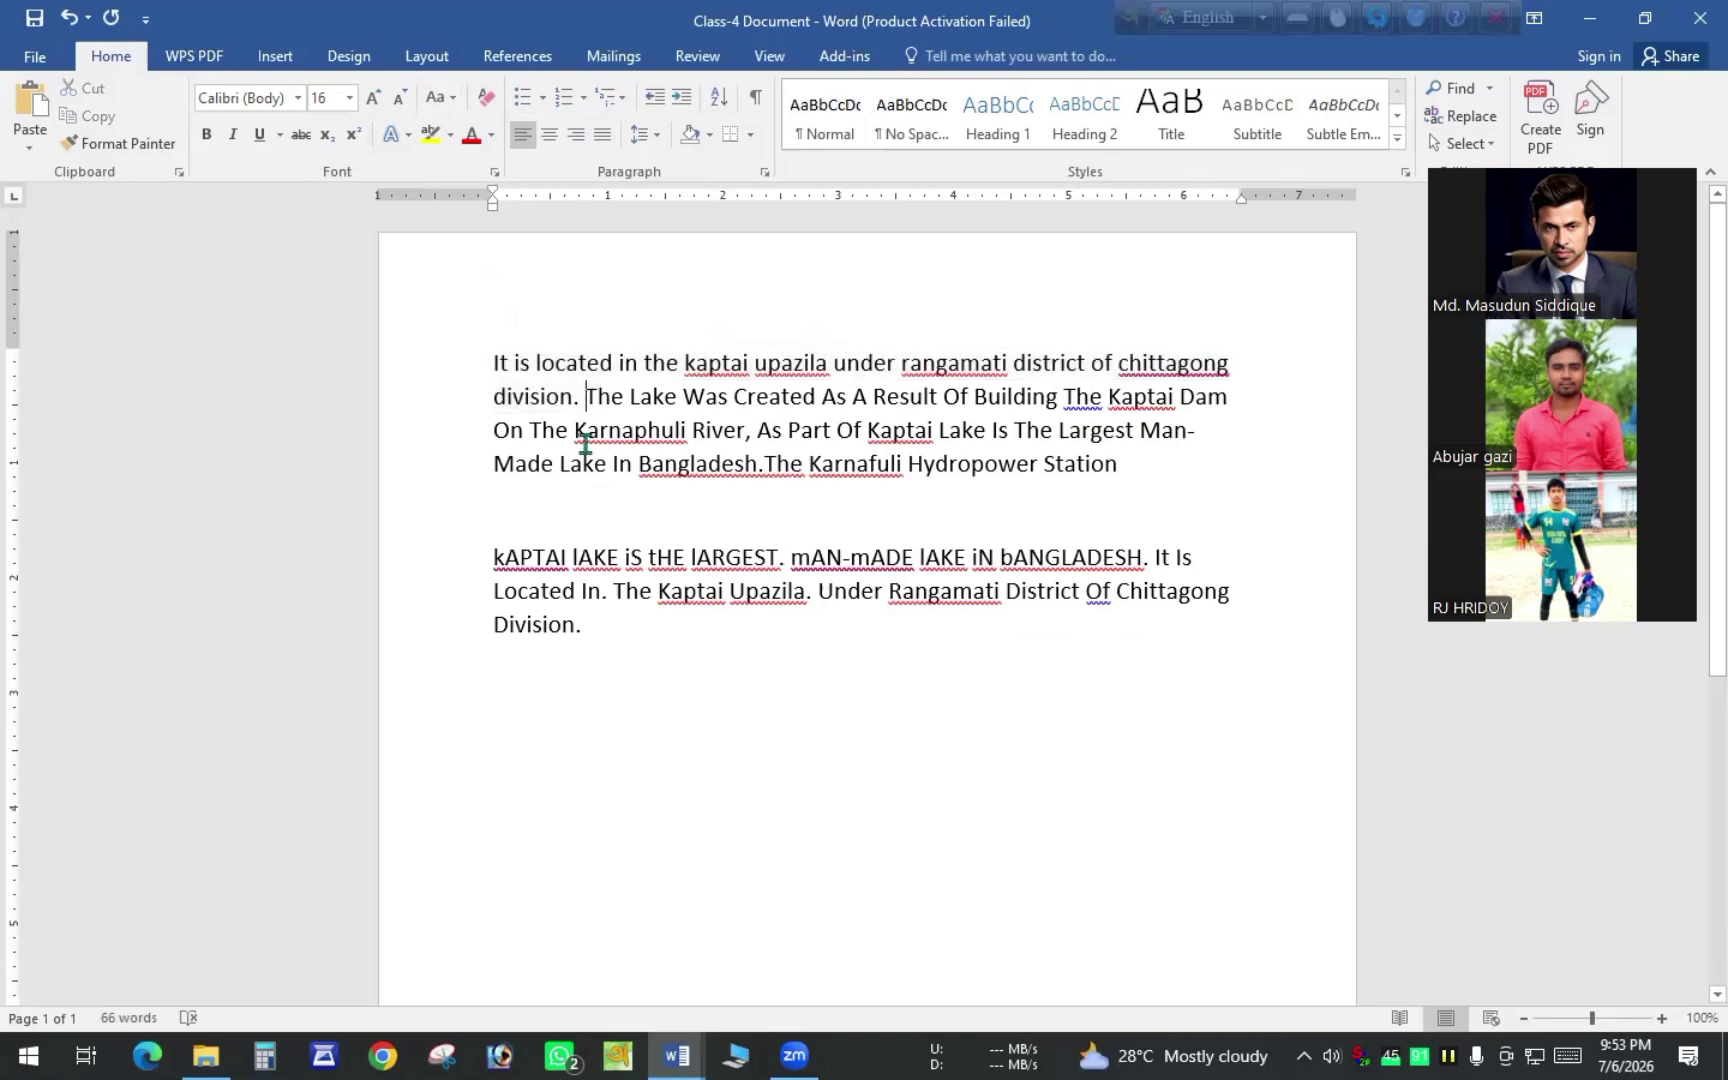
pyautogui.press('Return')
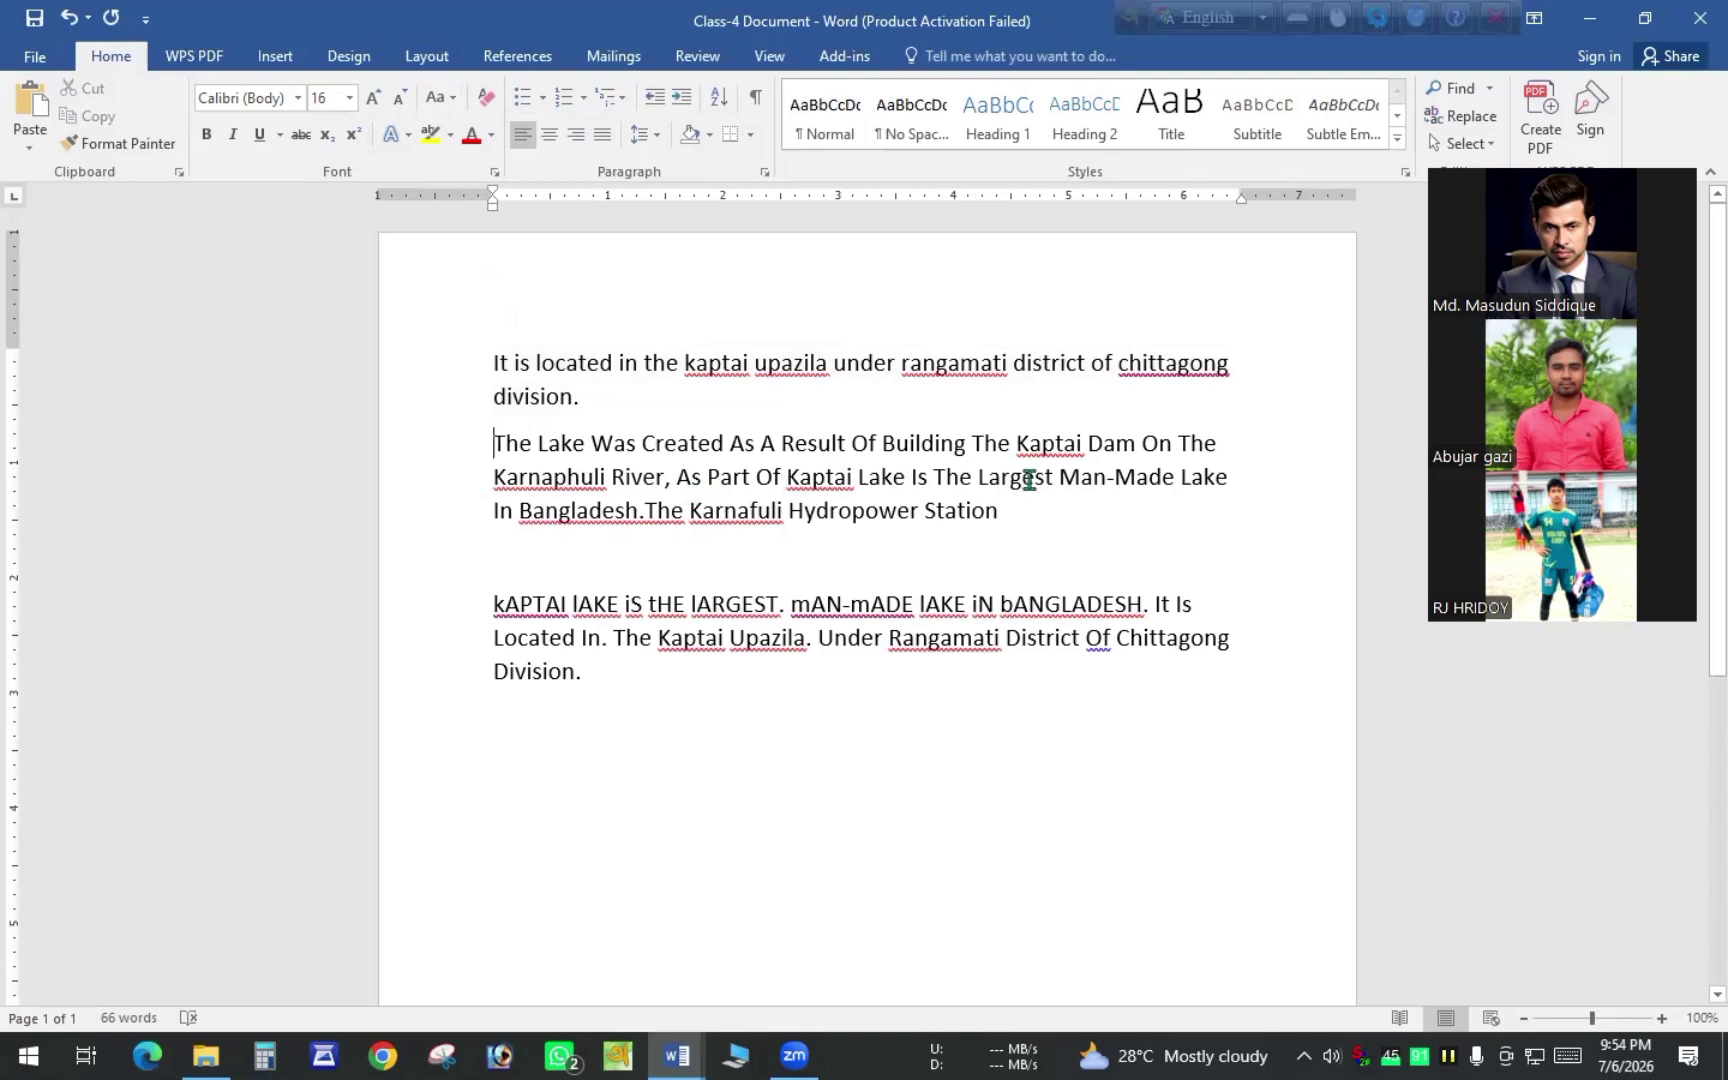
pyautogui.keyDown('shift'); pyautogui.click(648, 510); pyautogui.keyUp('shift')
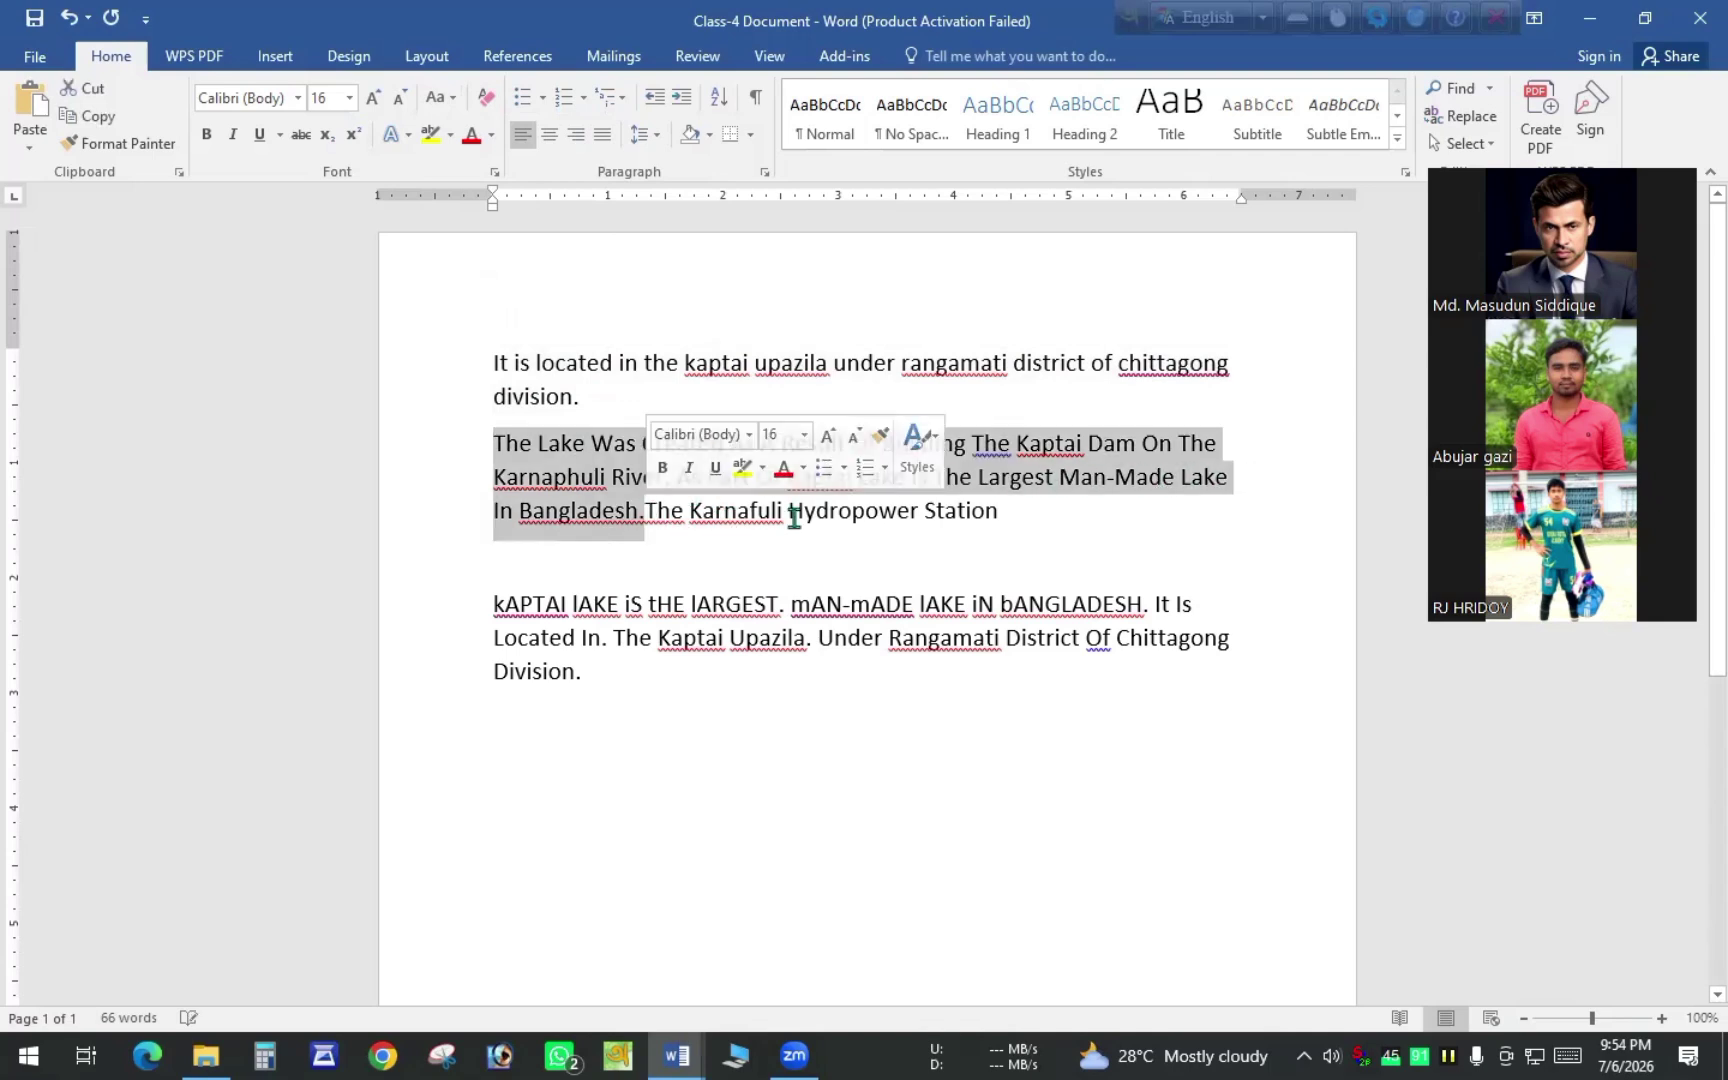
pyautogui.click(438, 97)
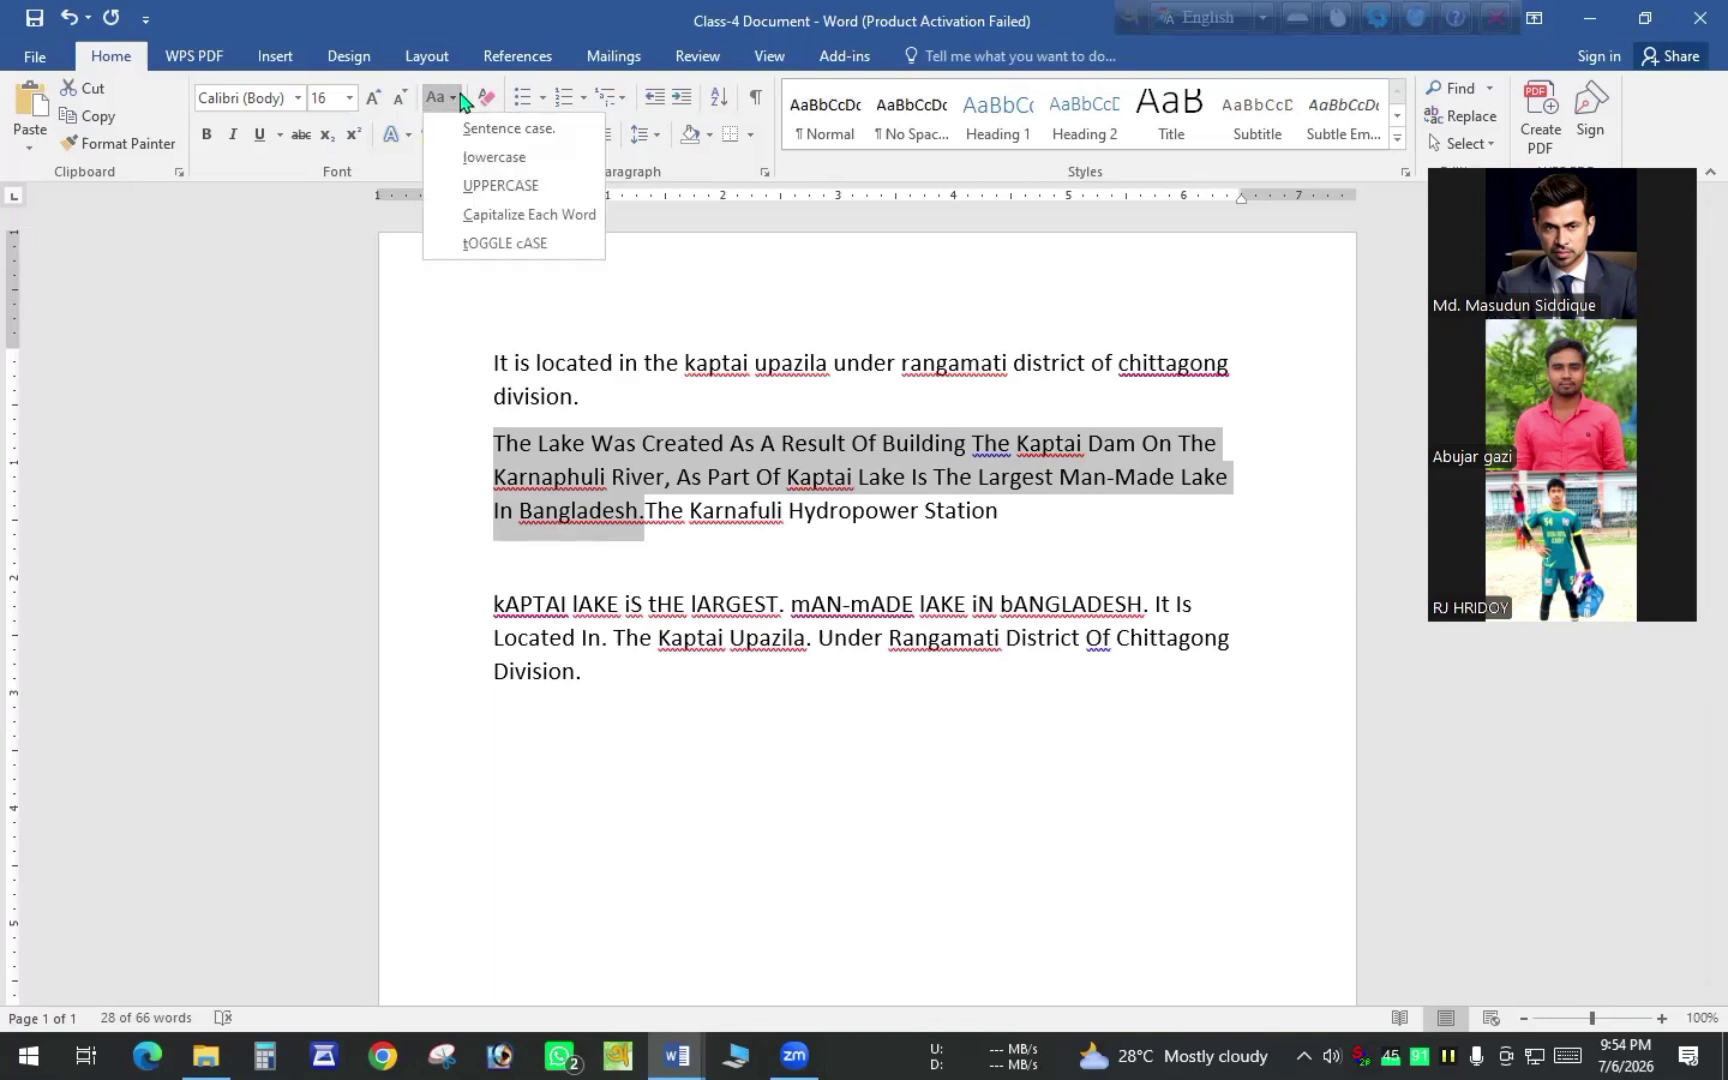
pyautogui.click(493, 158)
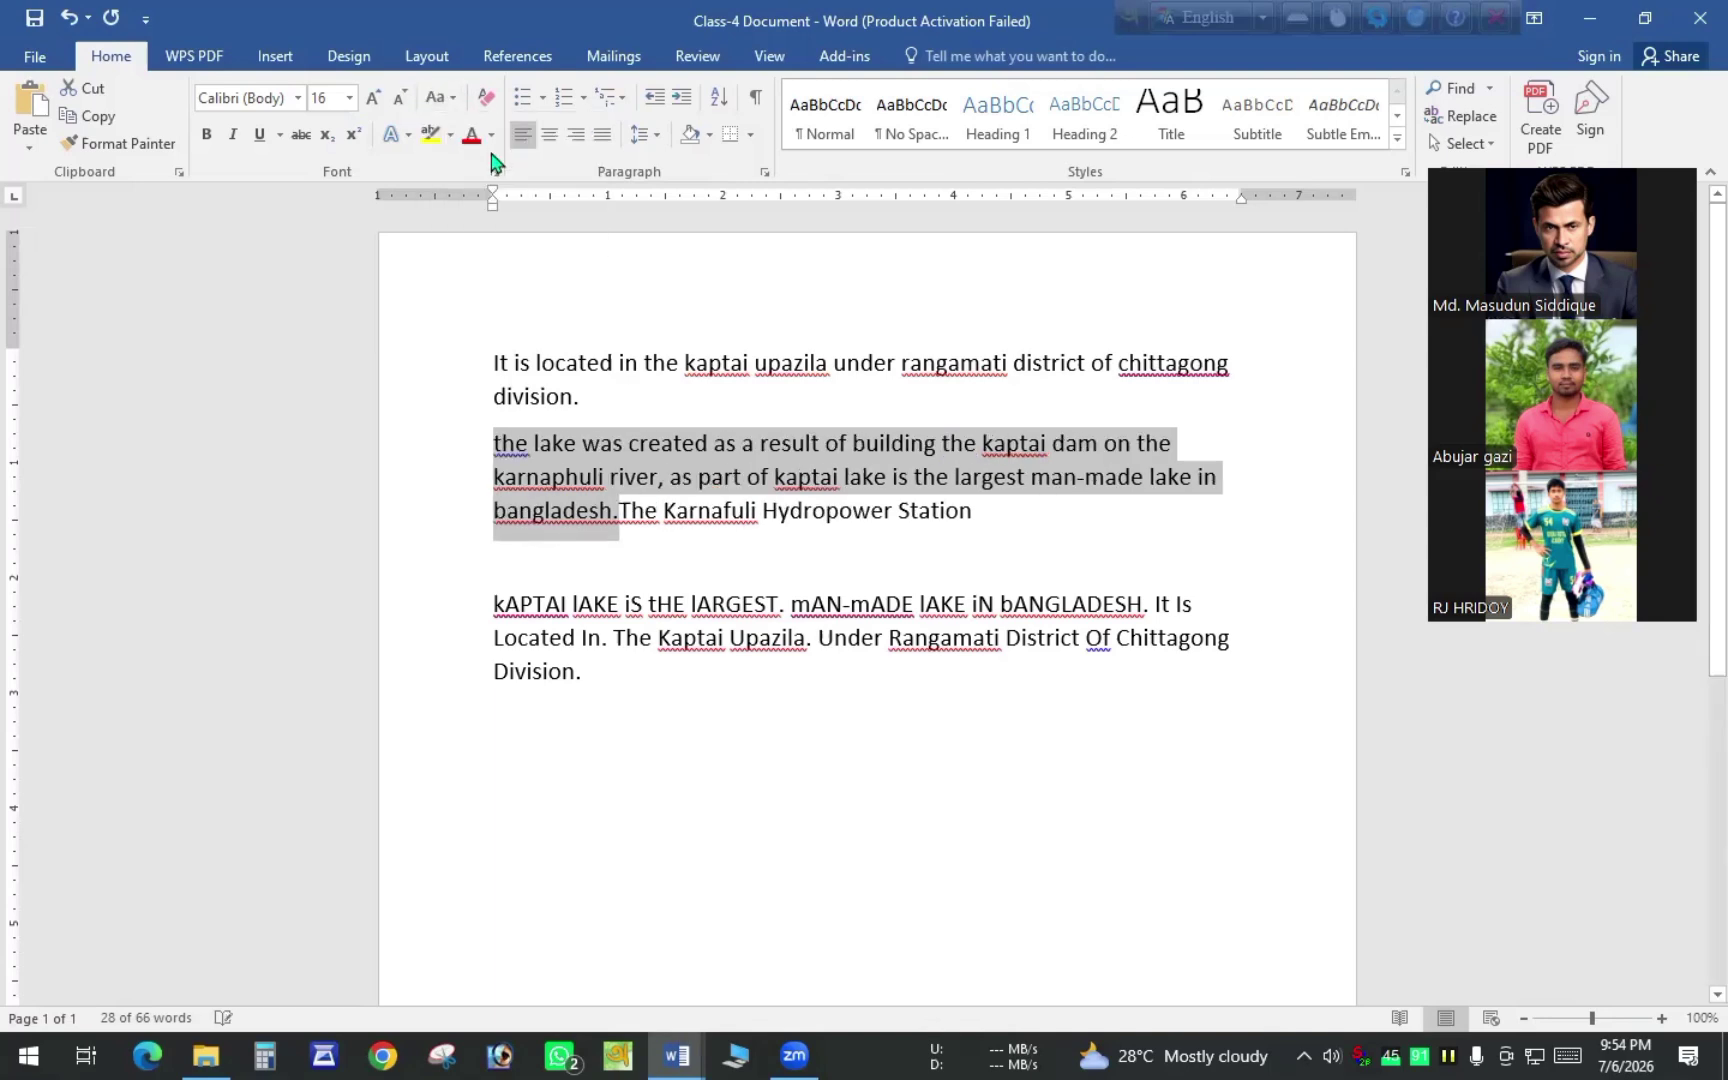
# Move "The Karnafuli Hydropower Station" to its own paragraph and add blank lines above and below the lowercase paragraph
pyautogui.click(620, 515)
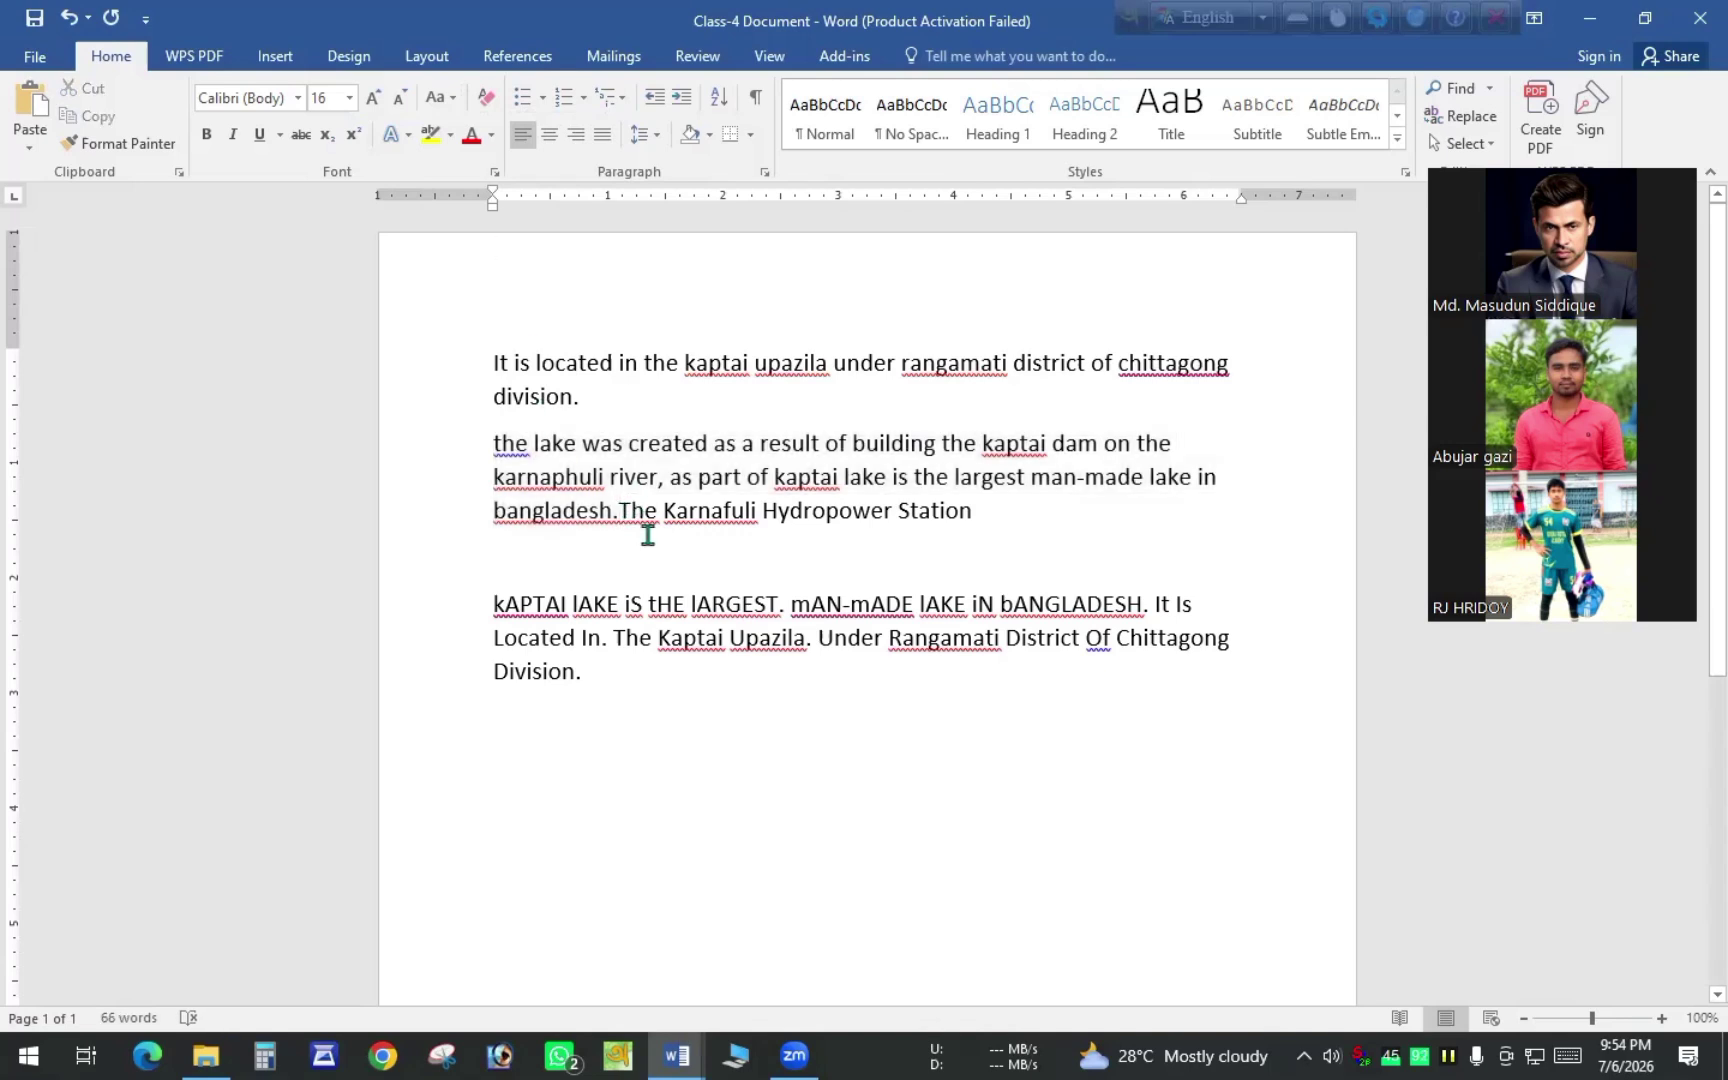
pyautogui.press('Return')
pyautogui.press('Return')
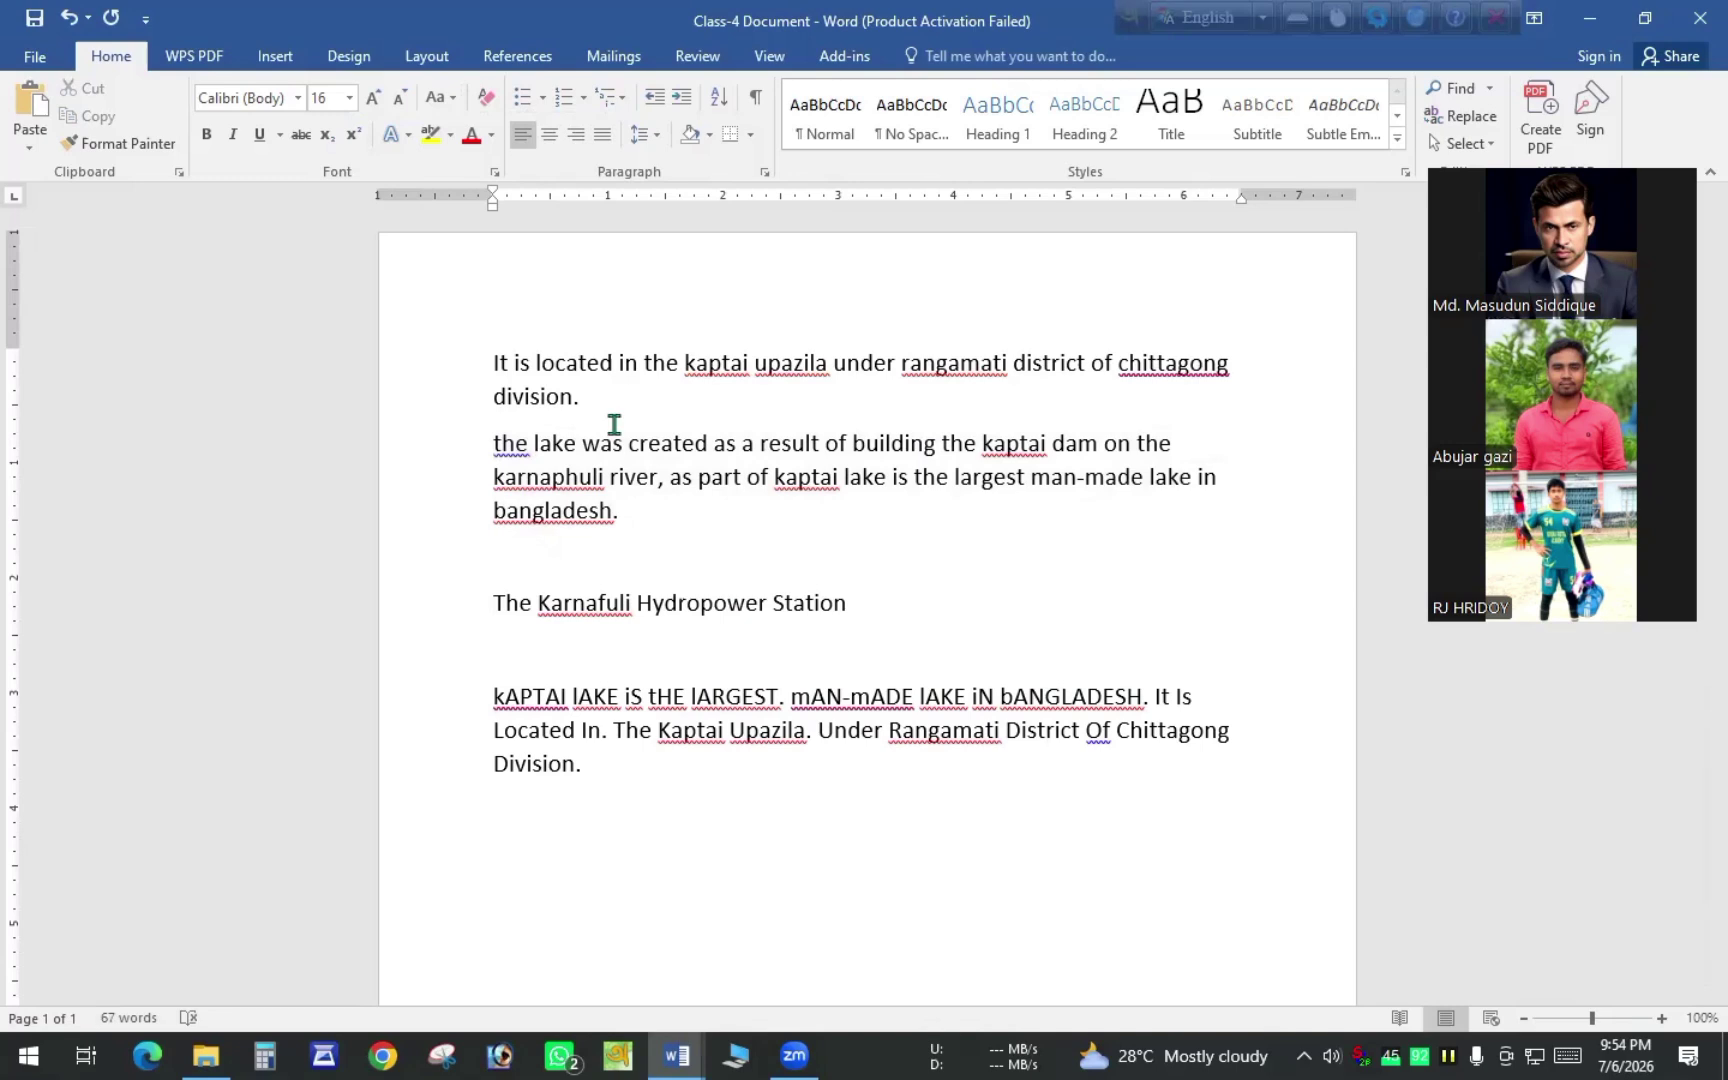
pyautogui.press('Return')
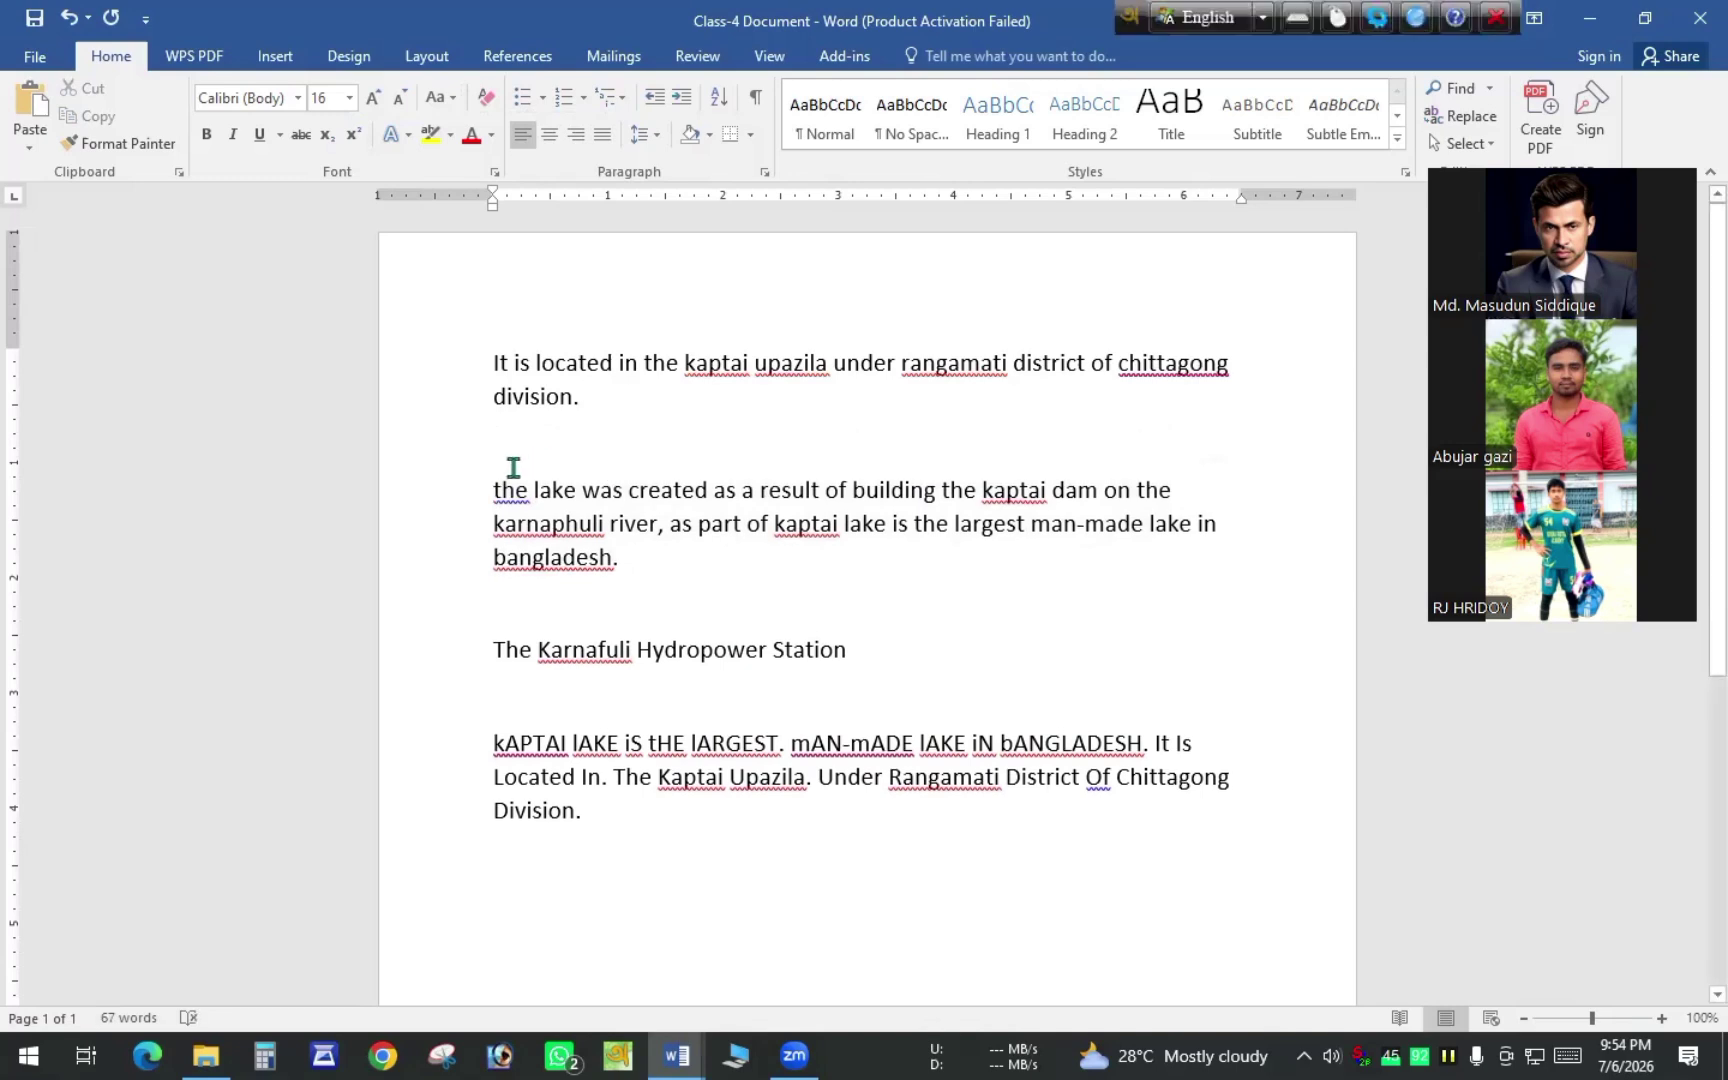
# Convert the line "The Karnafuli Hydropower Station" to UPPERCASE
pyautogui.moveTo(482, 492); pyautogui.dragTo(625, 566)
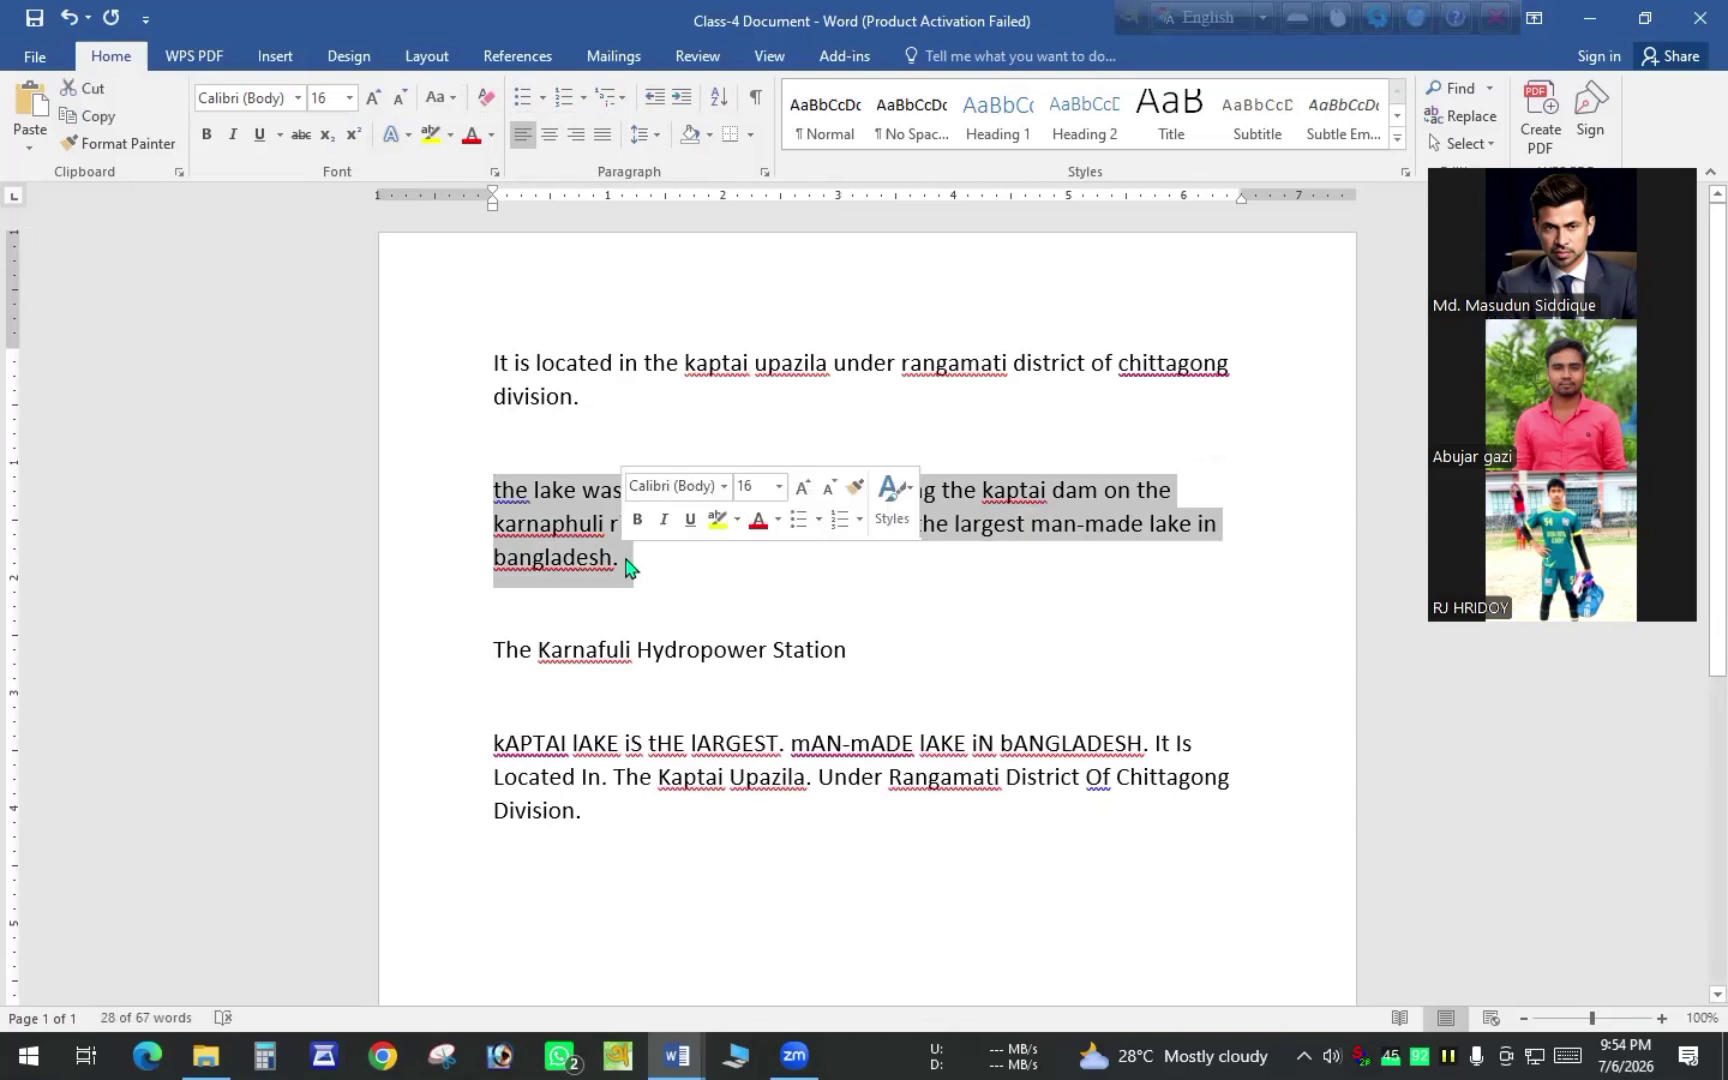
pyautogui.click(486, 649)
pyautogui.moveTo(486, 649); pyautogui.dragTo(848, 656)
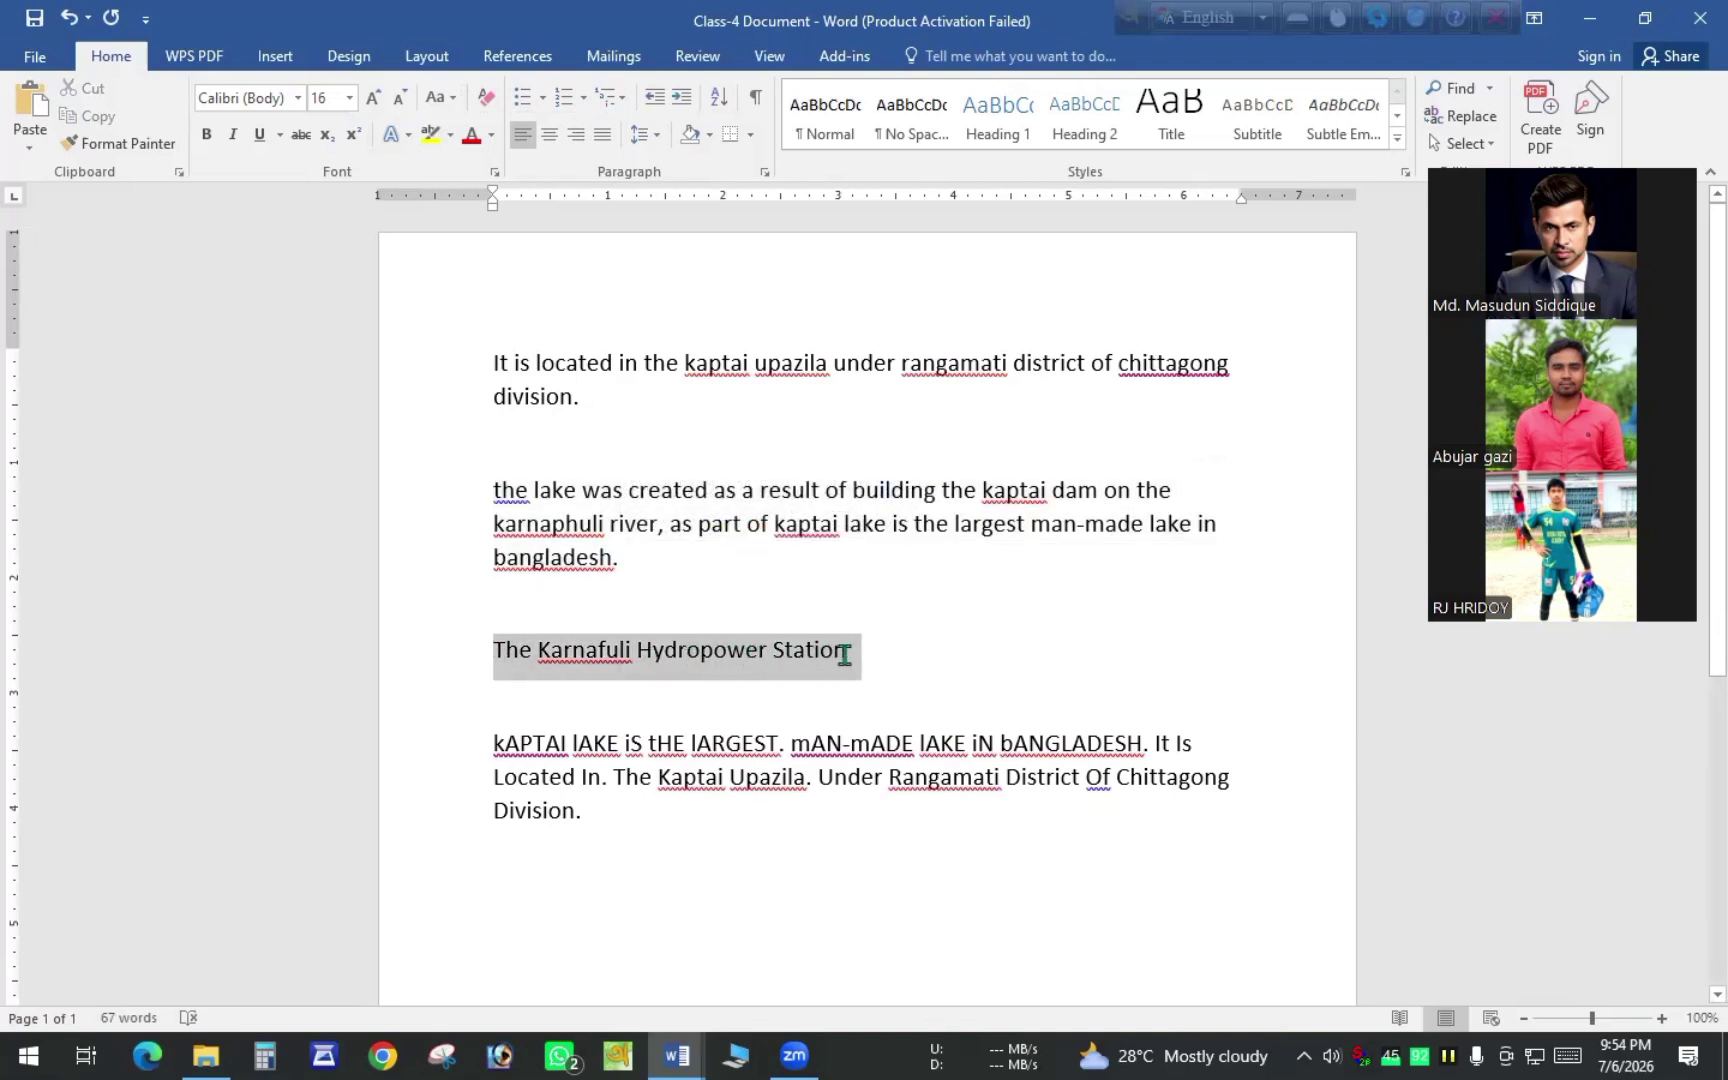
pyautogui.click(440, 97)
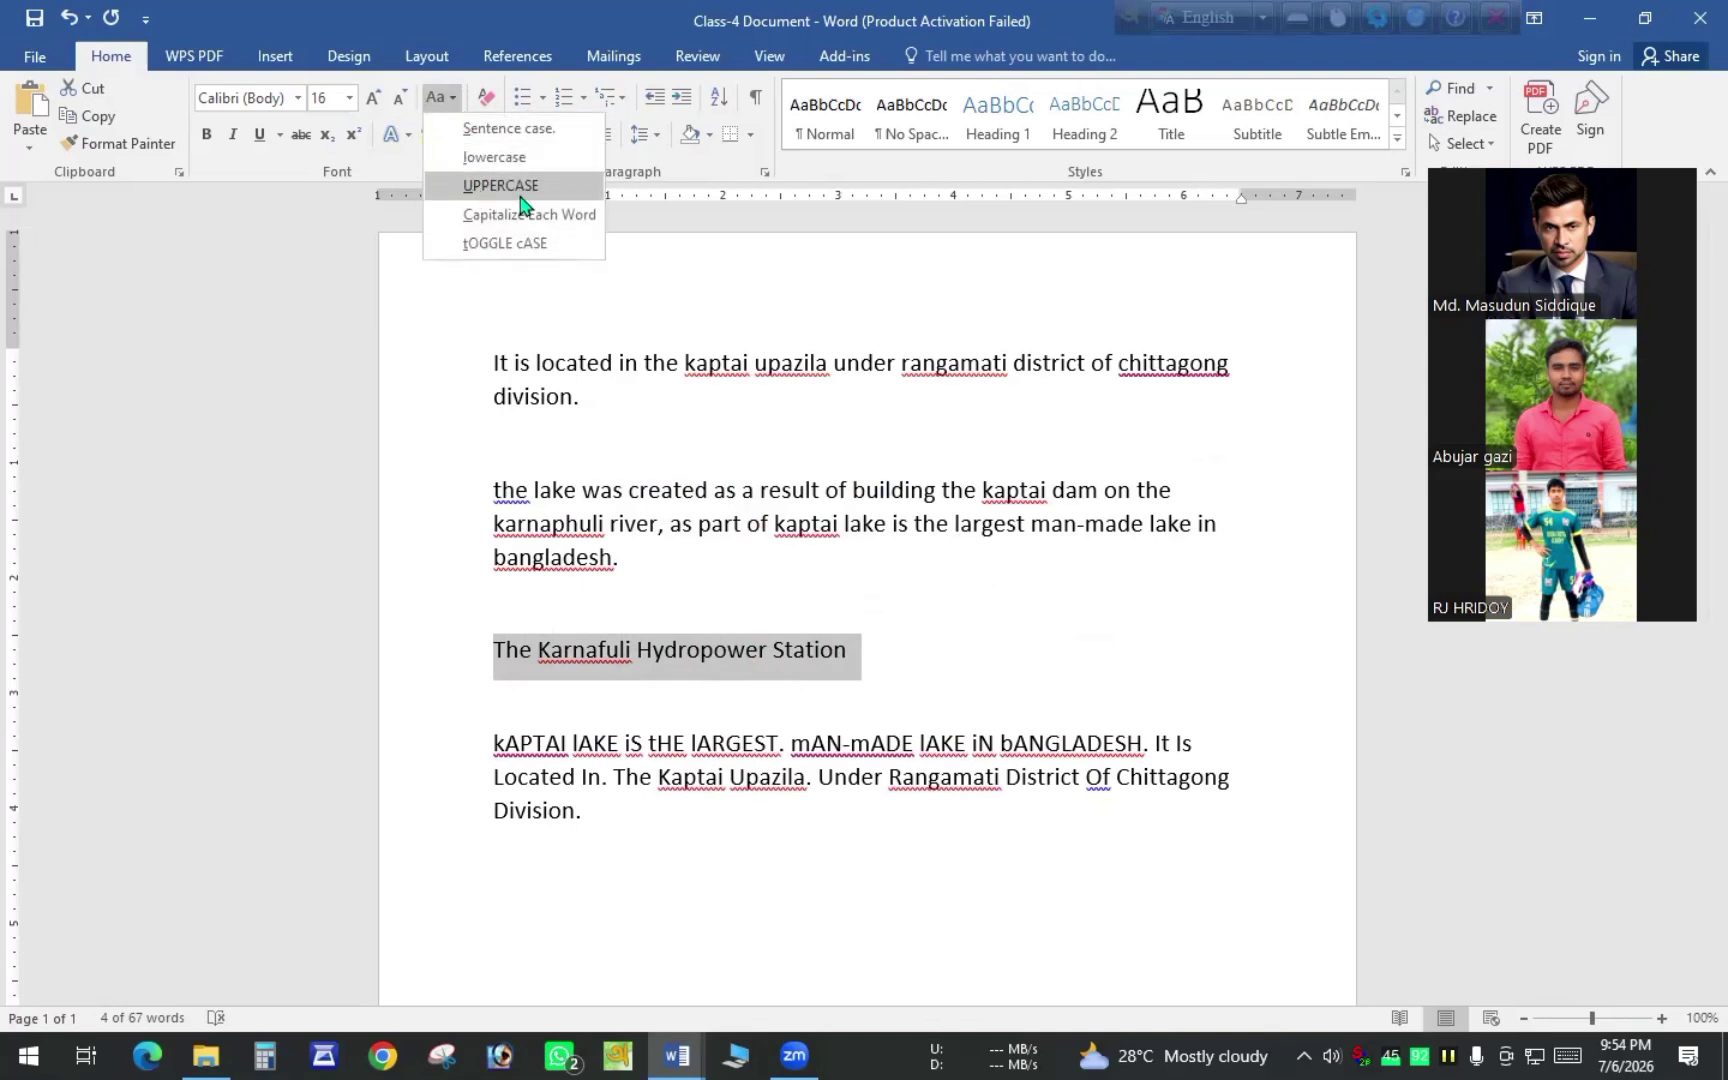
pyautogui.click(487, 190)
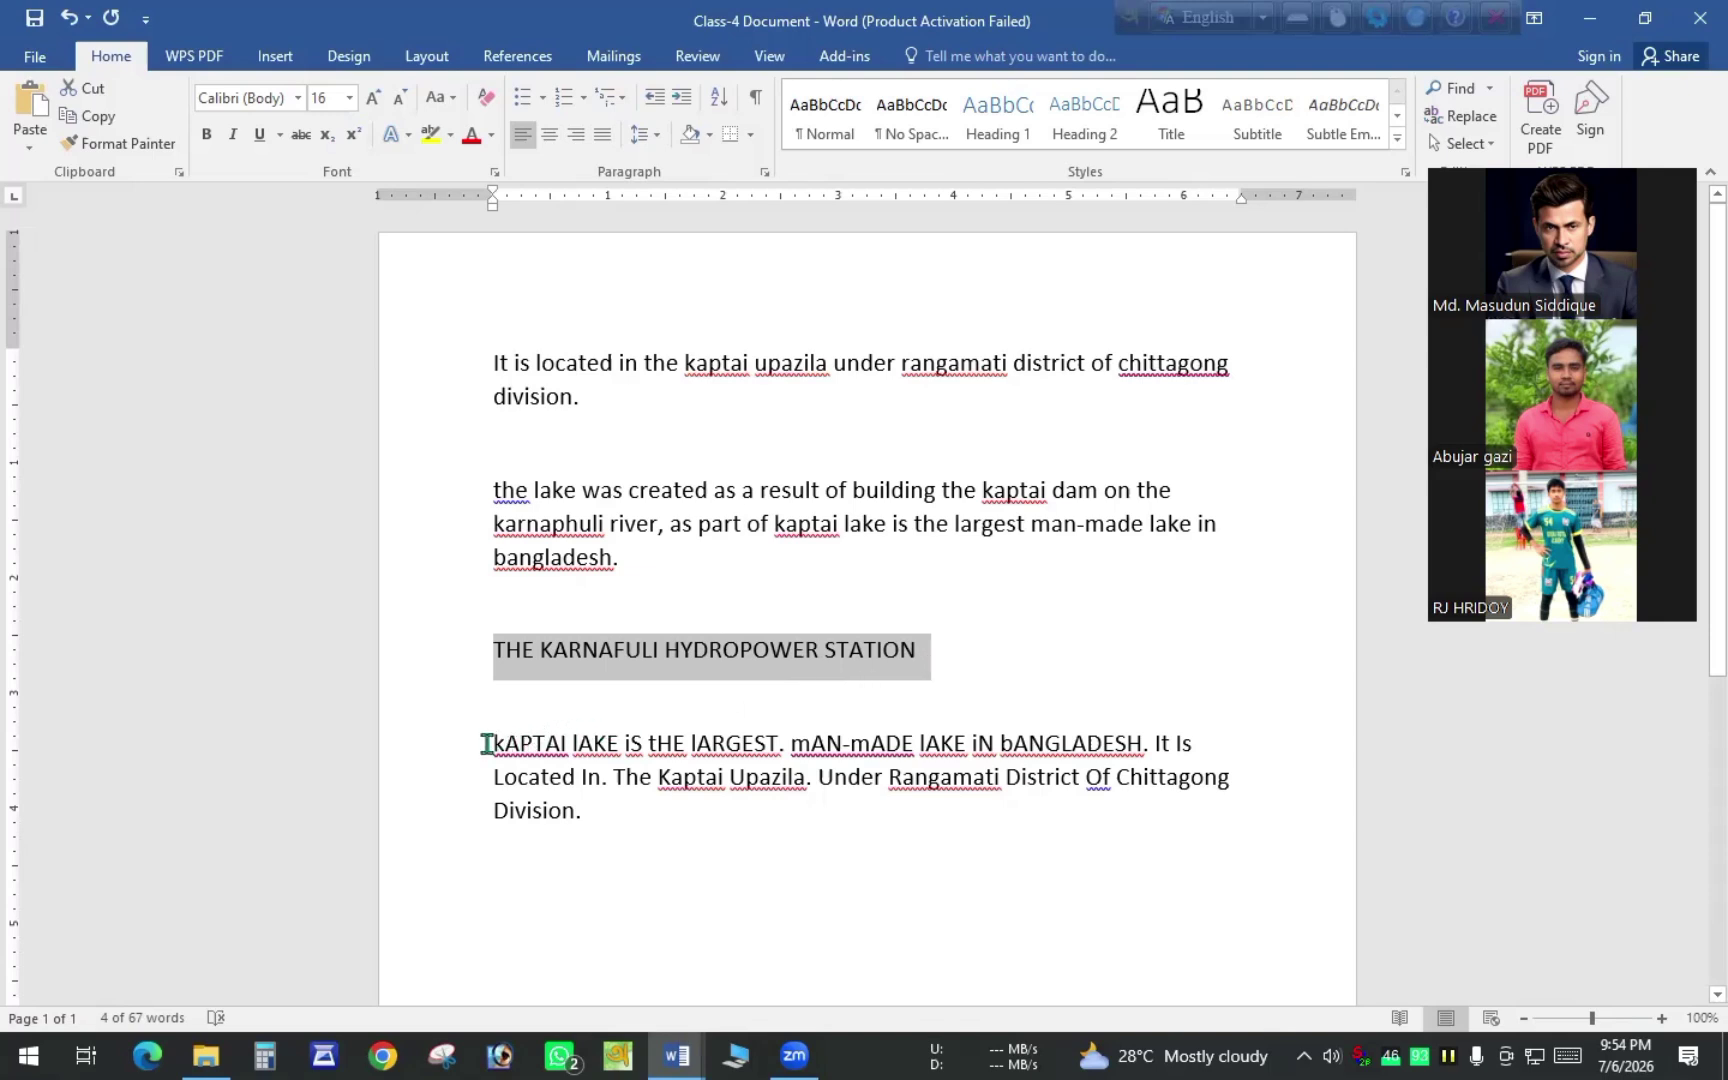
# Apply Capitalize Each Word to the sentence "kAPTAI lAKE iS tHE lARGEST."
pyautogui.moveTo(485, 744); pyautogui.dragTo(789, 750)
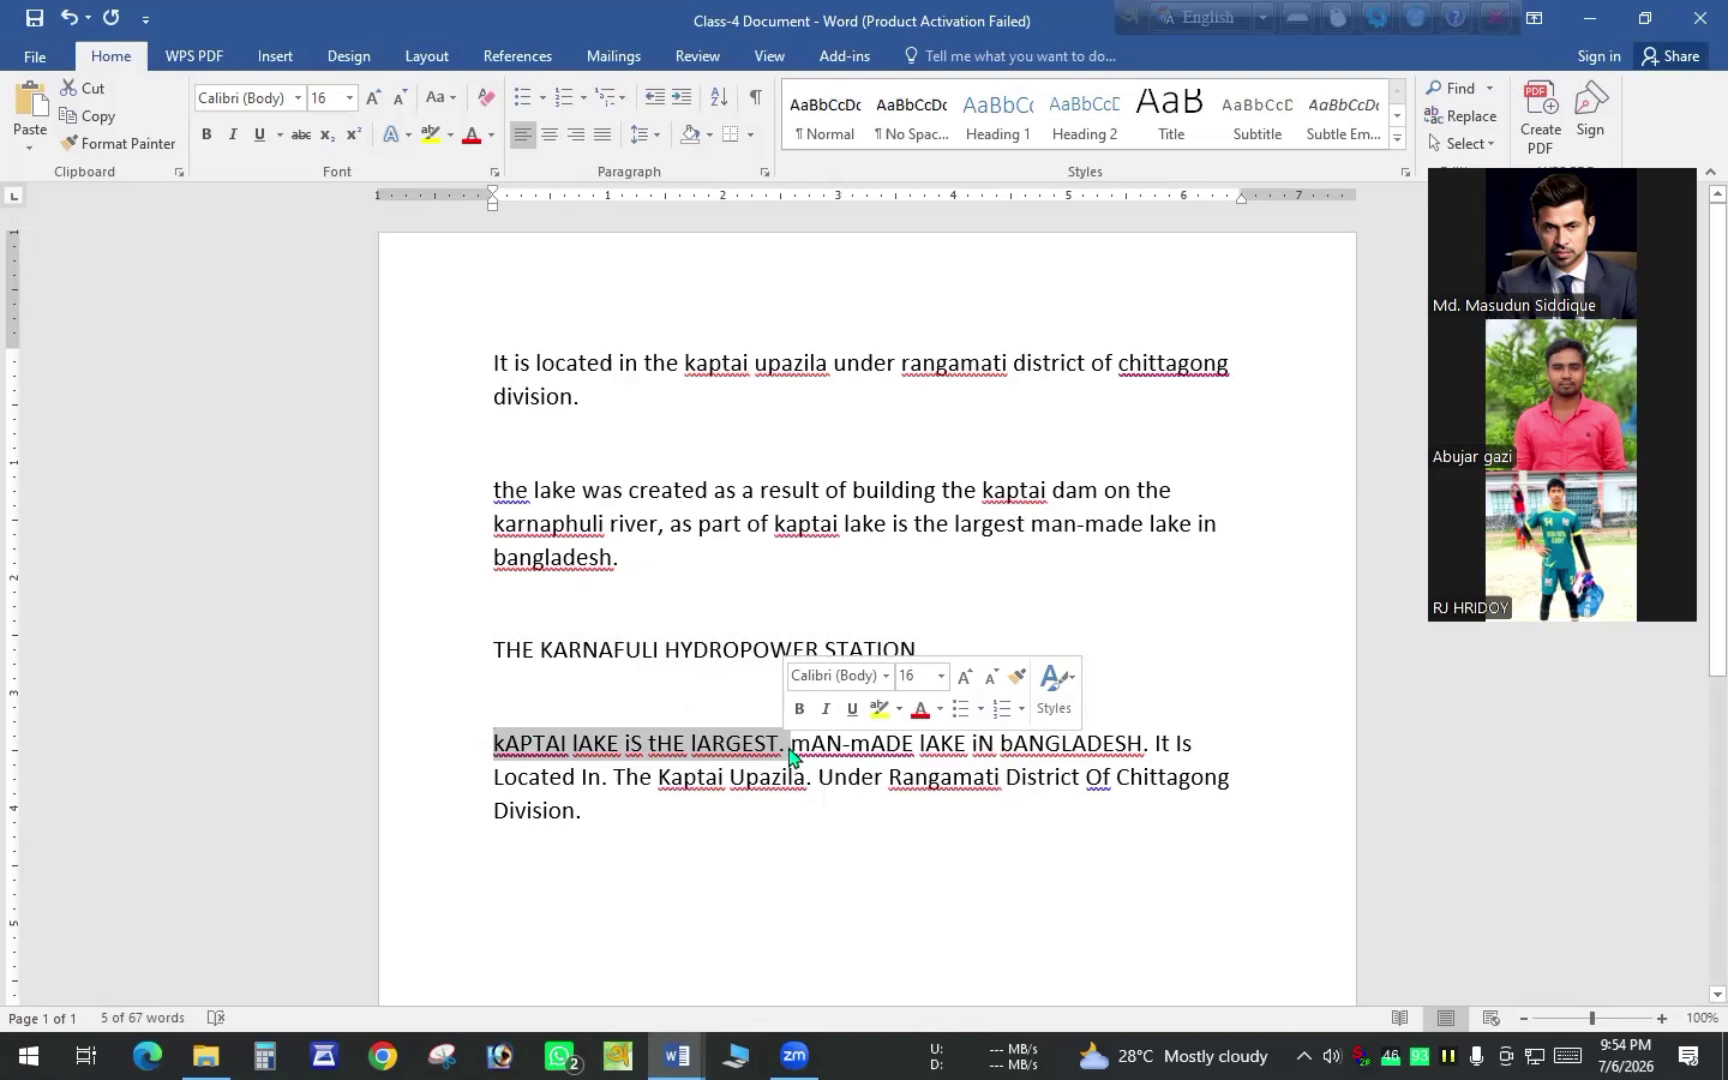
pyautogui.click(452, 98)
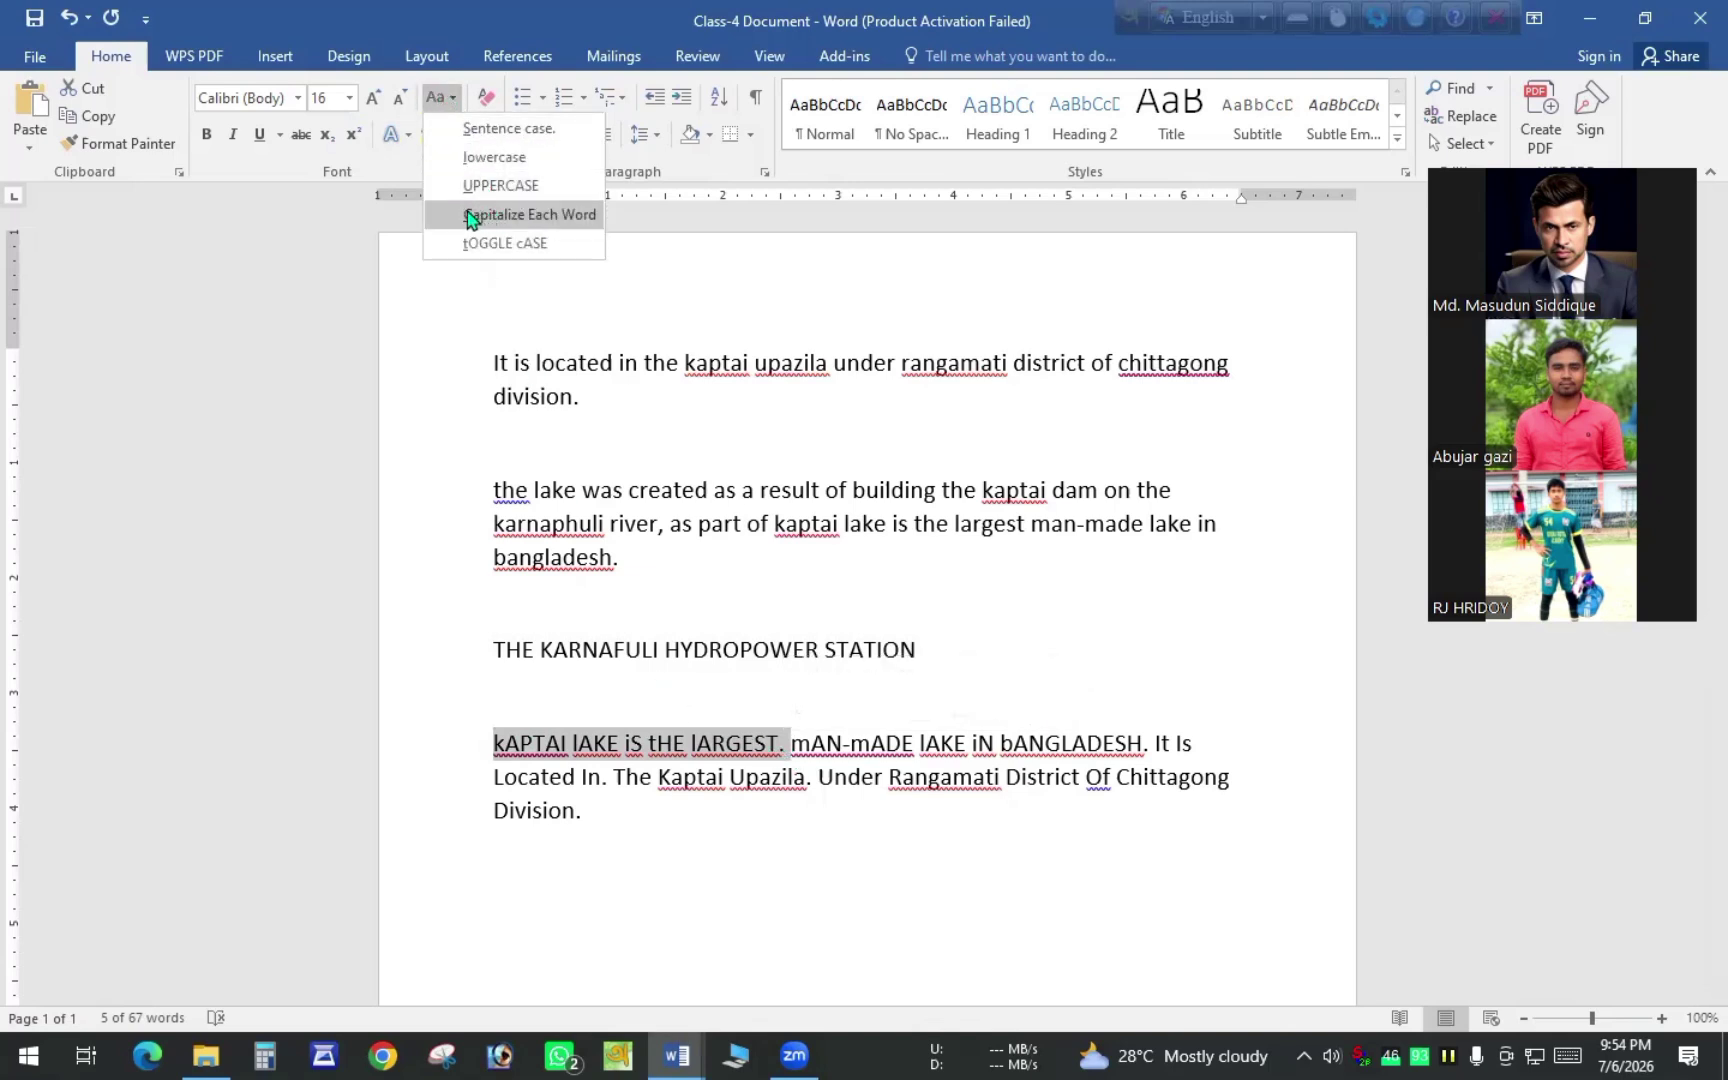
pyautogui.click(579, 215)
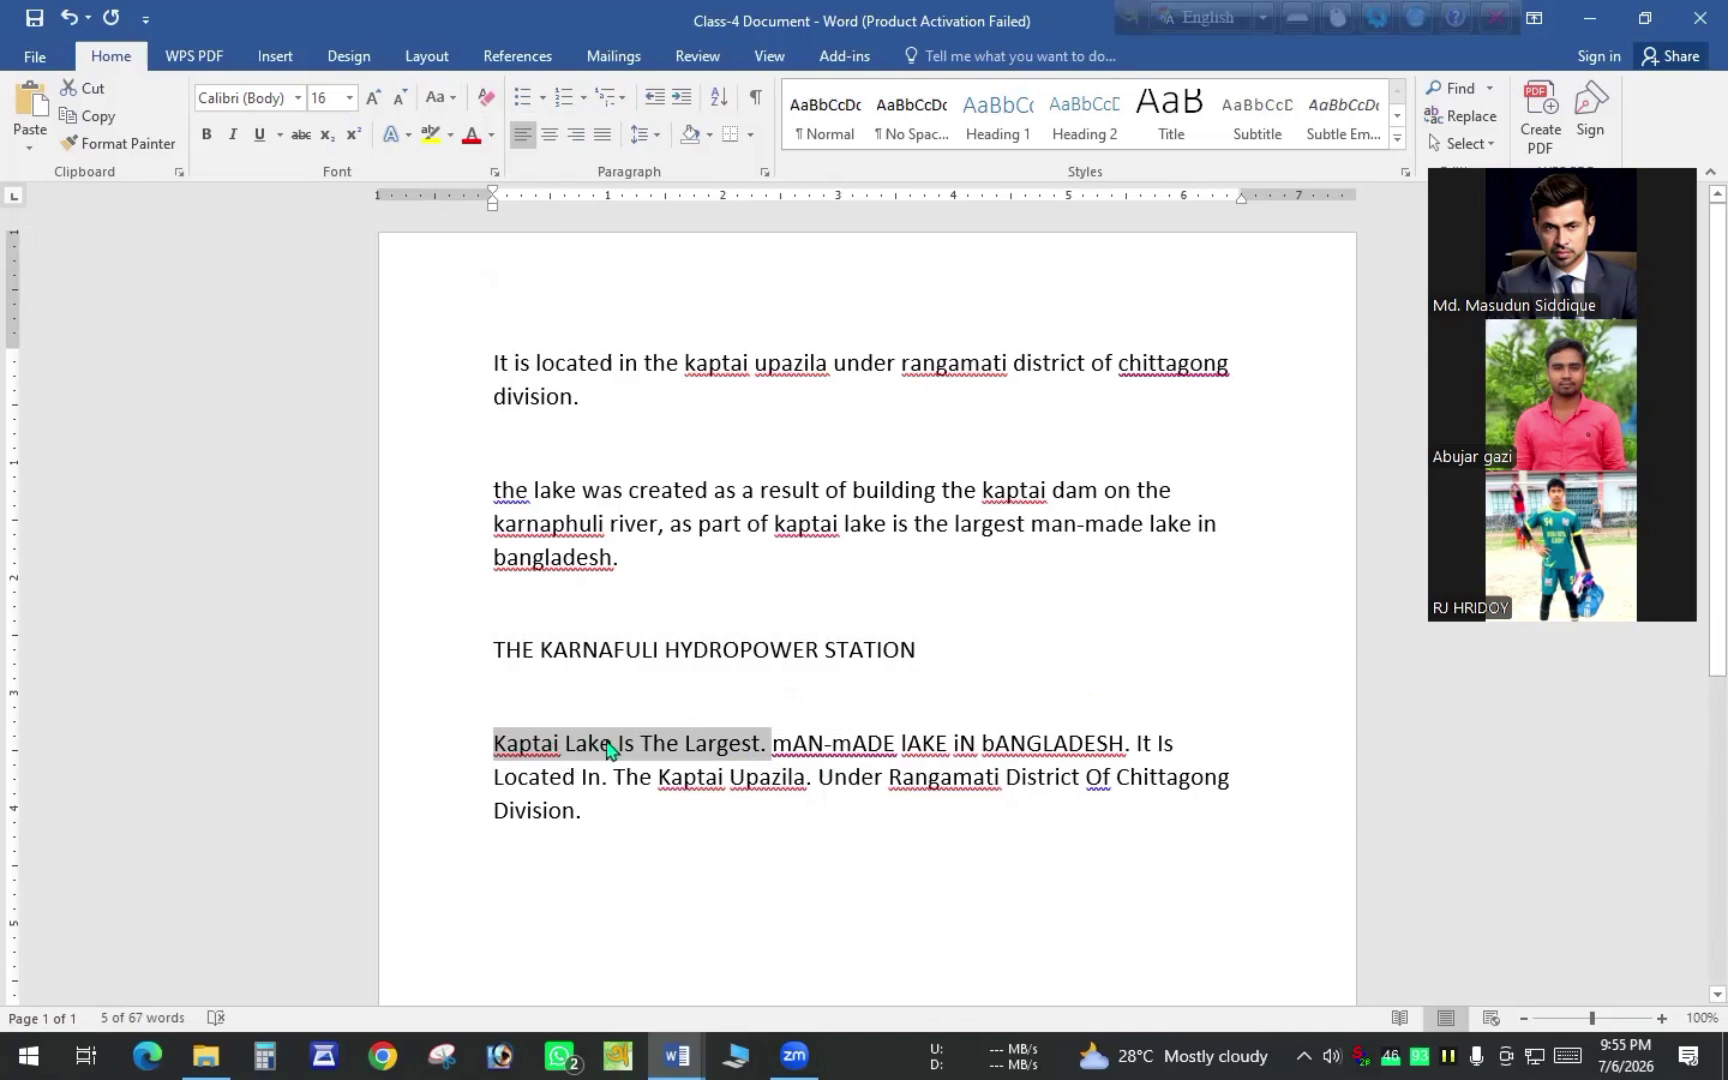
# Put "Kaptai Lake Is The Largest." in its own paragraph, with a blank line separating it from the following text
pyautogui.click(768, 743)
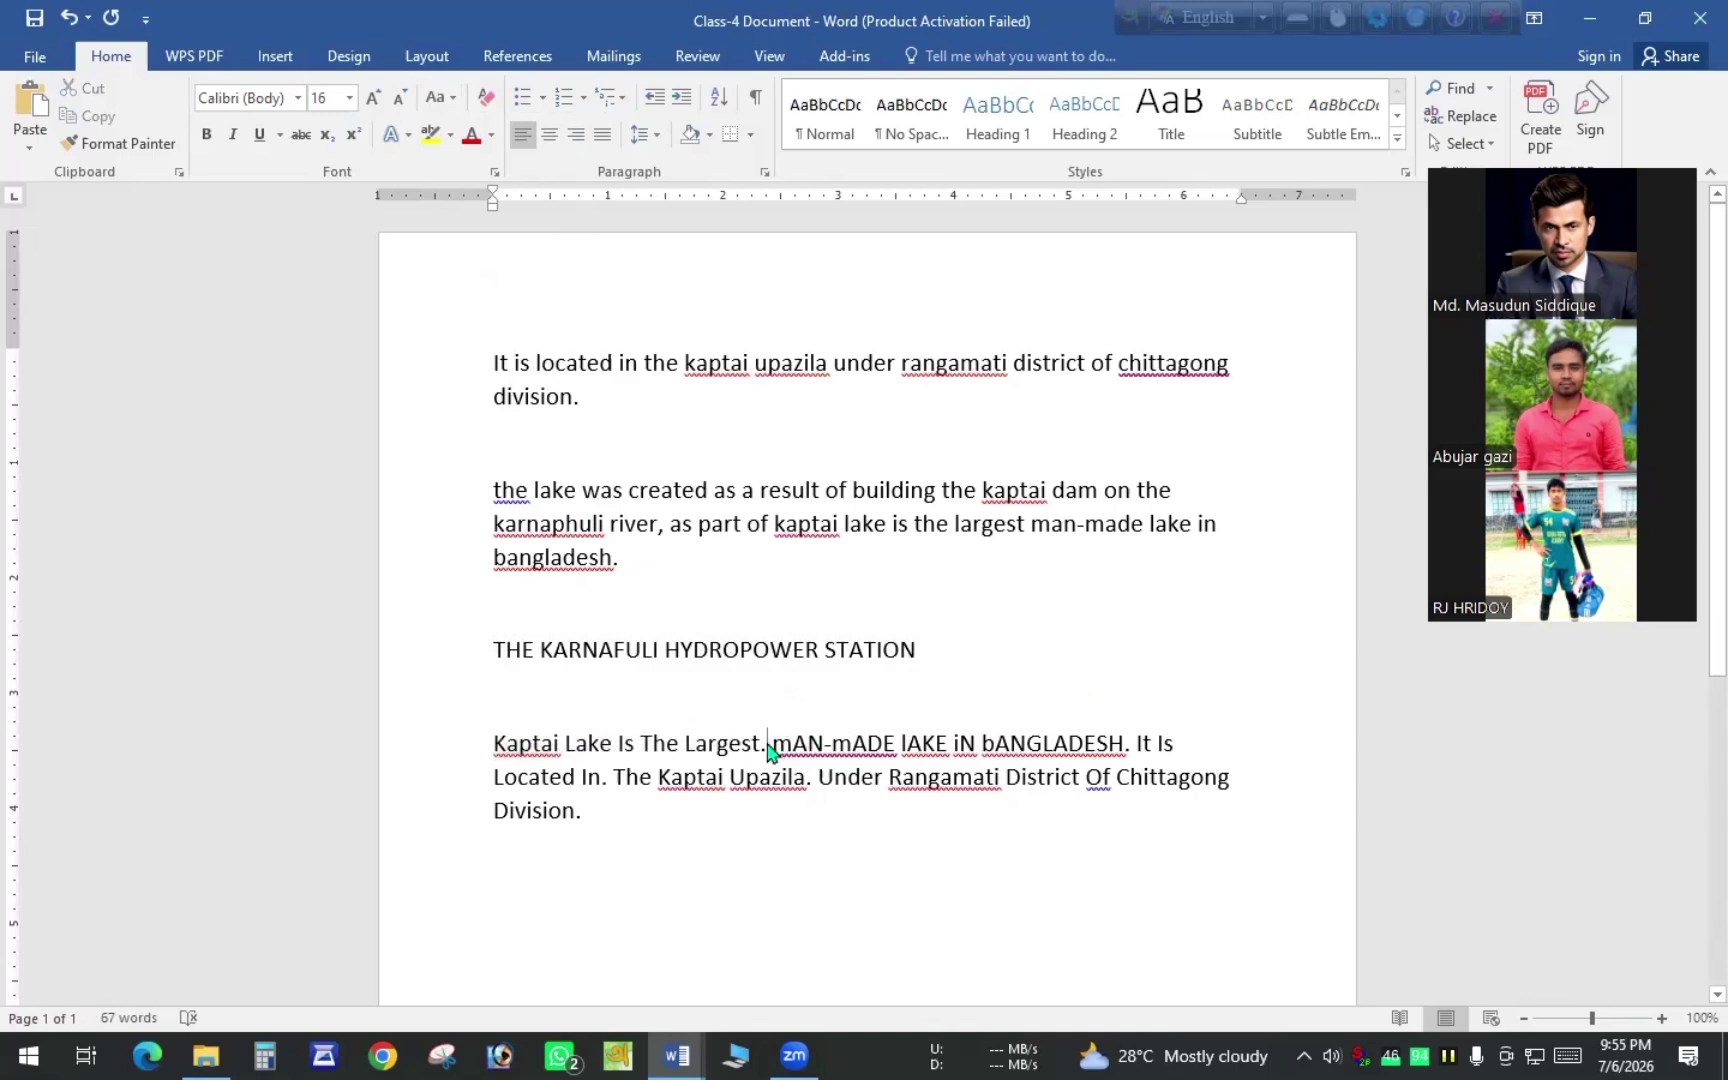
pyautogui.press('Return')
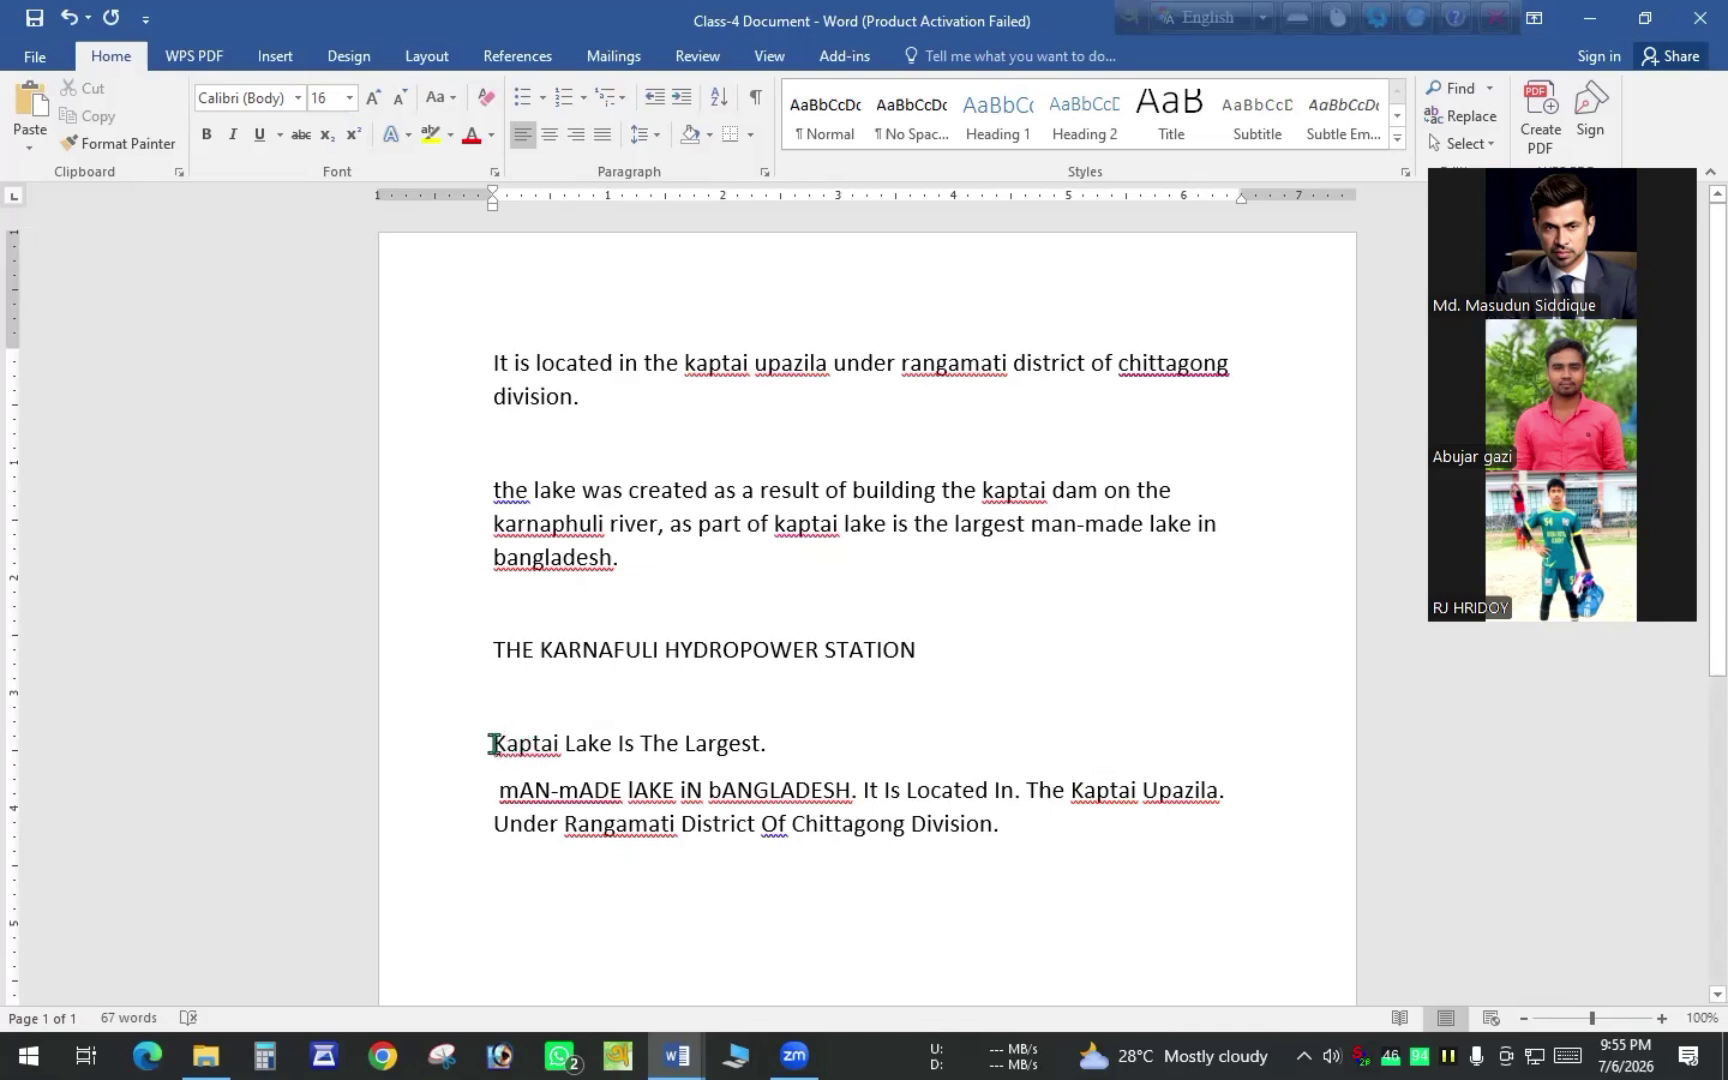
pyautogui.click(767, 742)
pyautogui.press('Return')
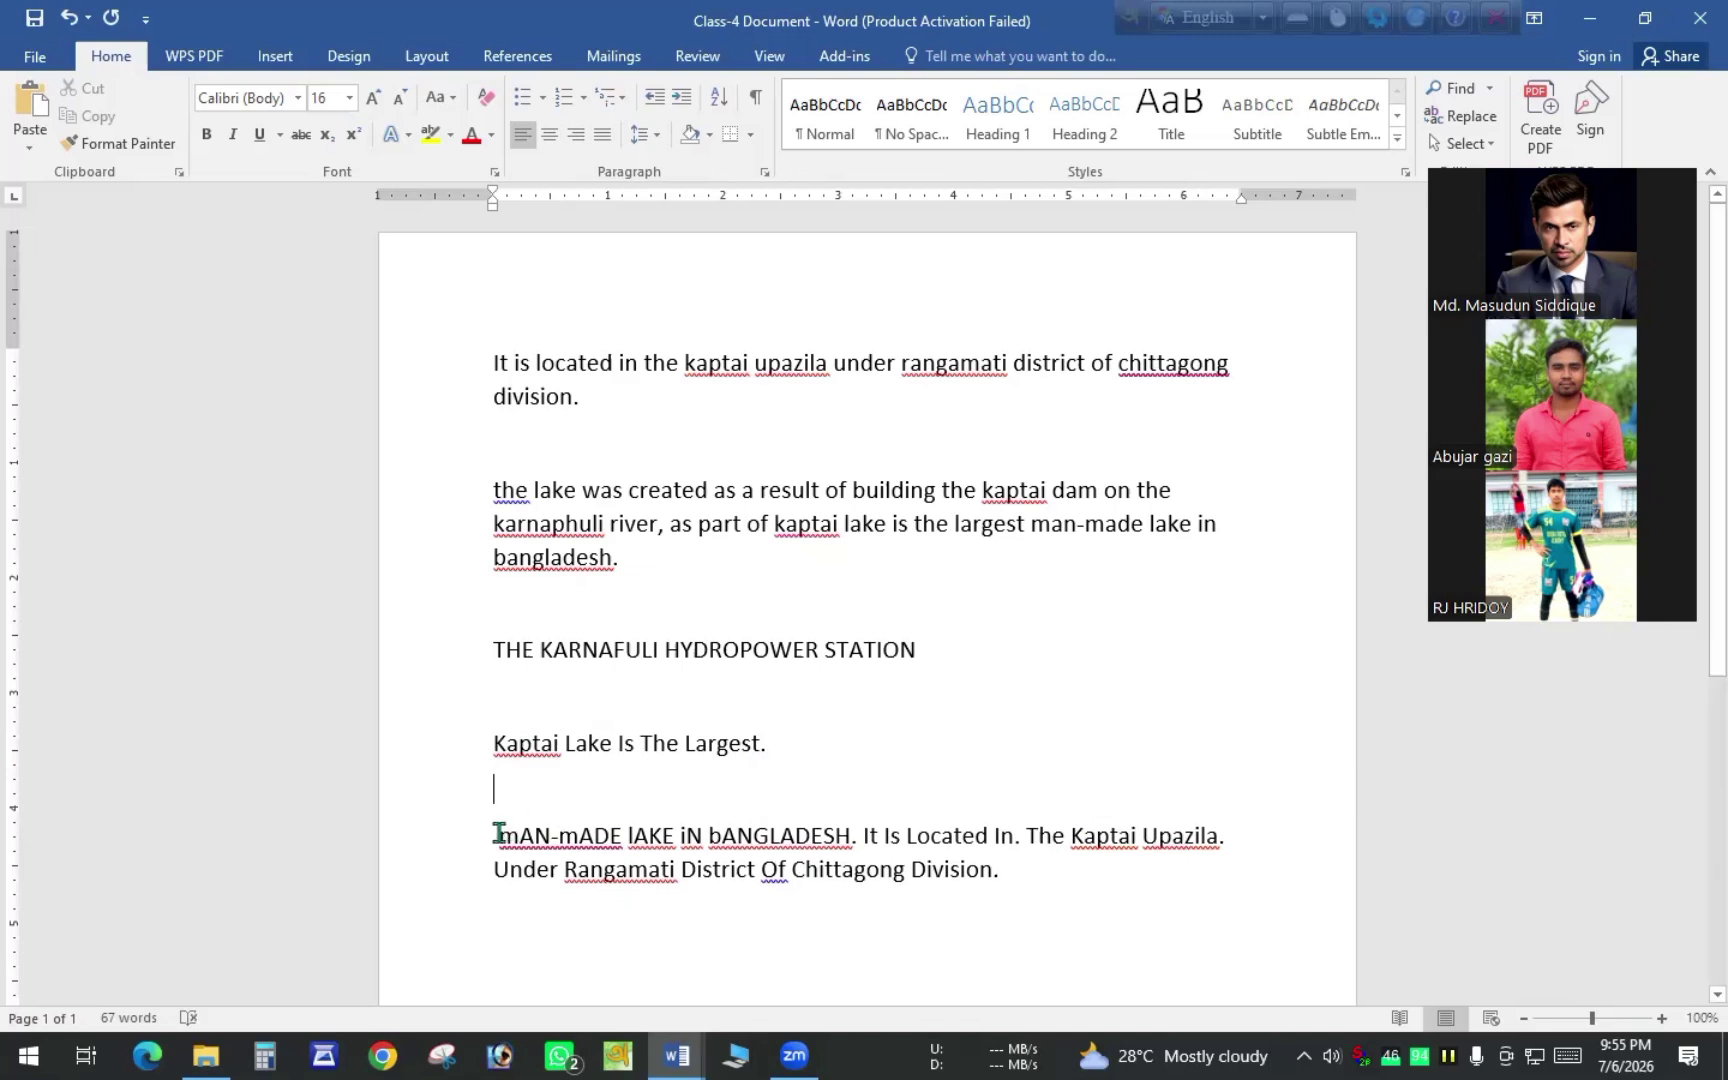
# Apply tOGGLE cASE twice to the sentence "mAN-mADE lAKE iN bANGLADESH."
pyautogui.moveTo(498, 833); pyautogui.dragTo(860, 838)
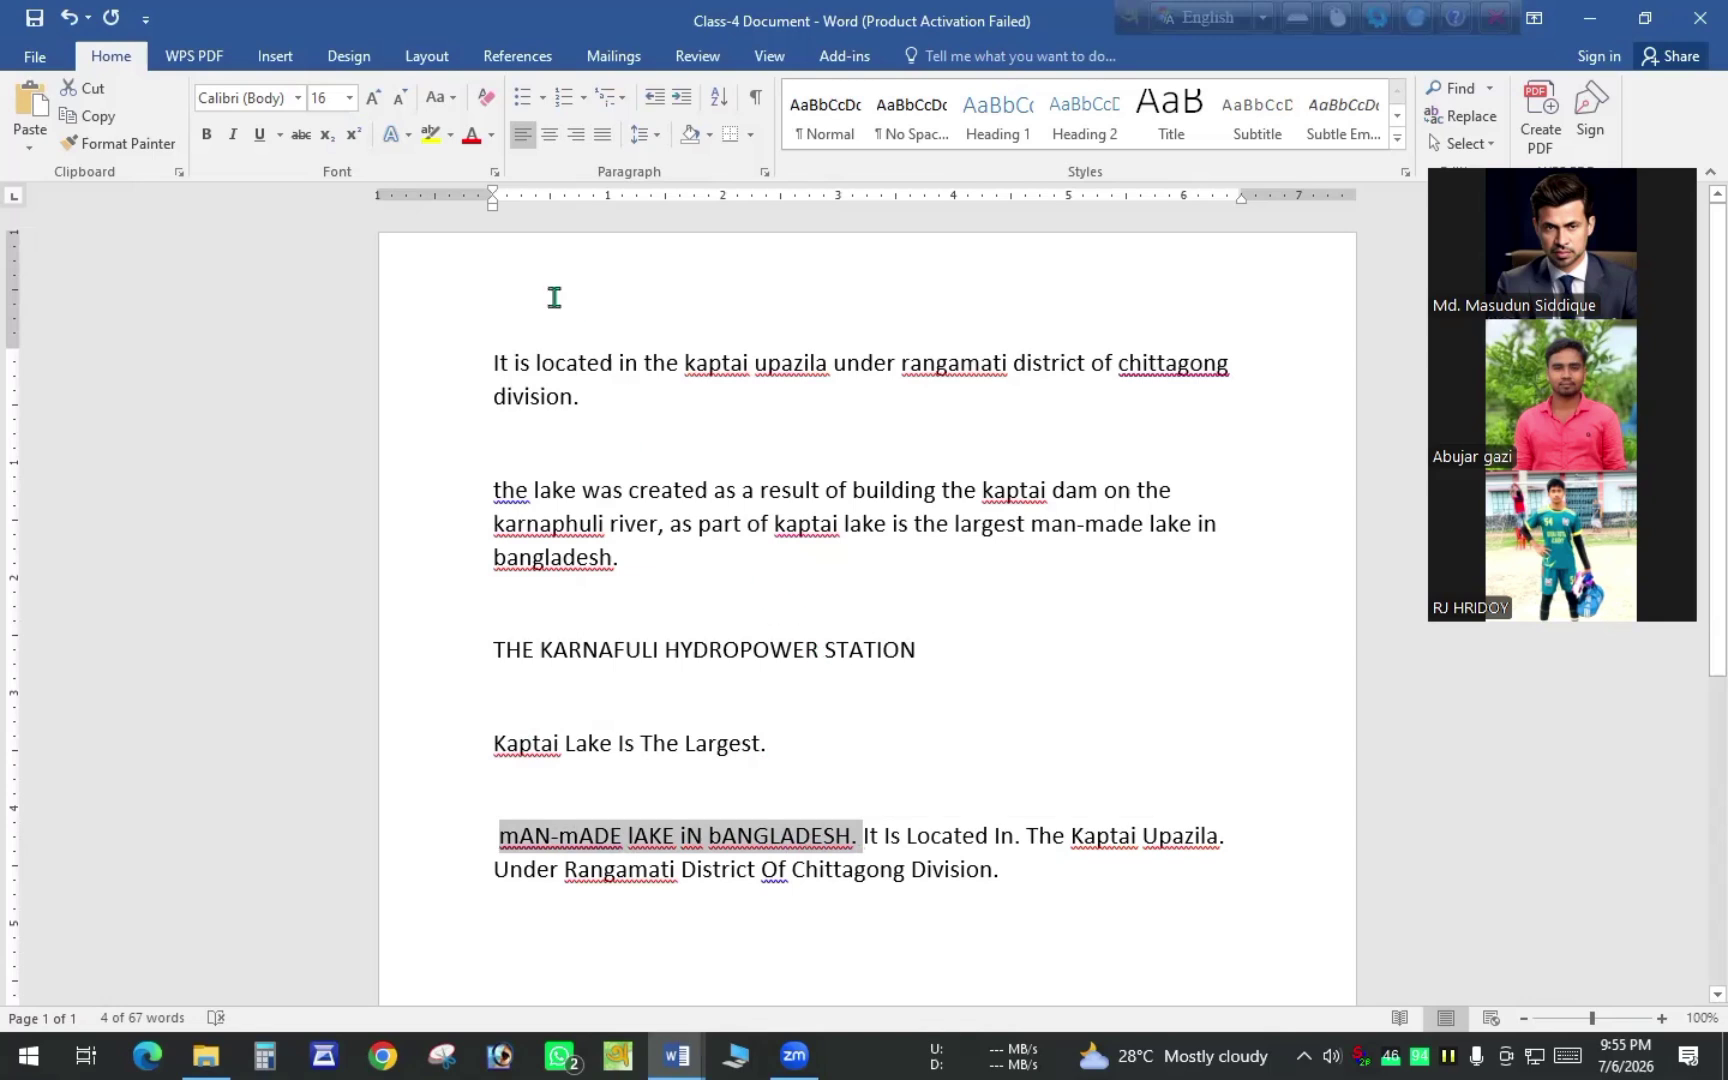
pyautogui.click(453, 98)
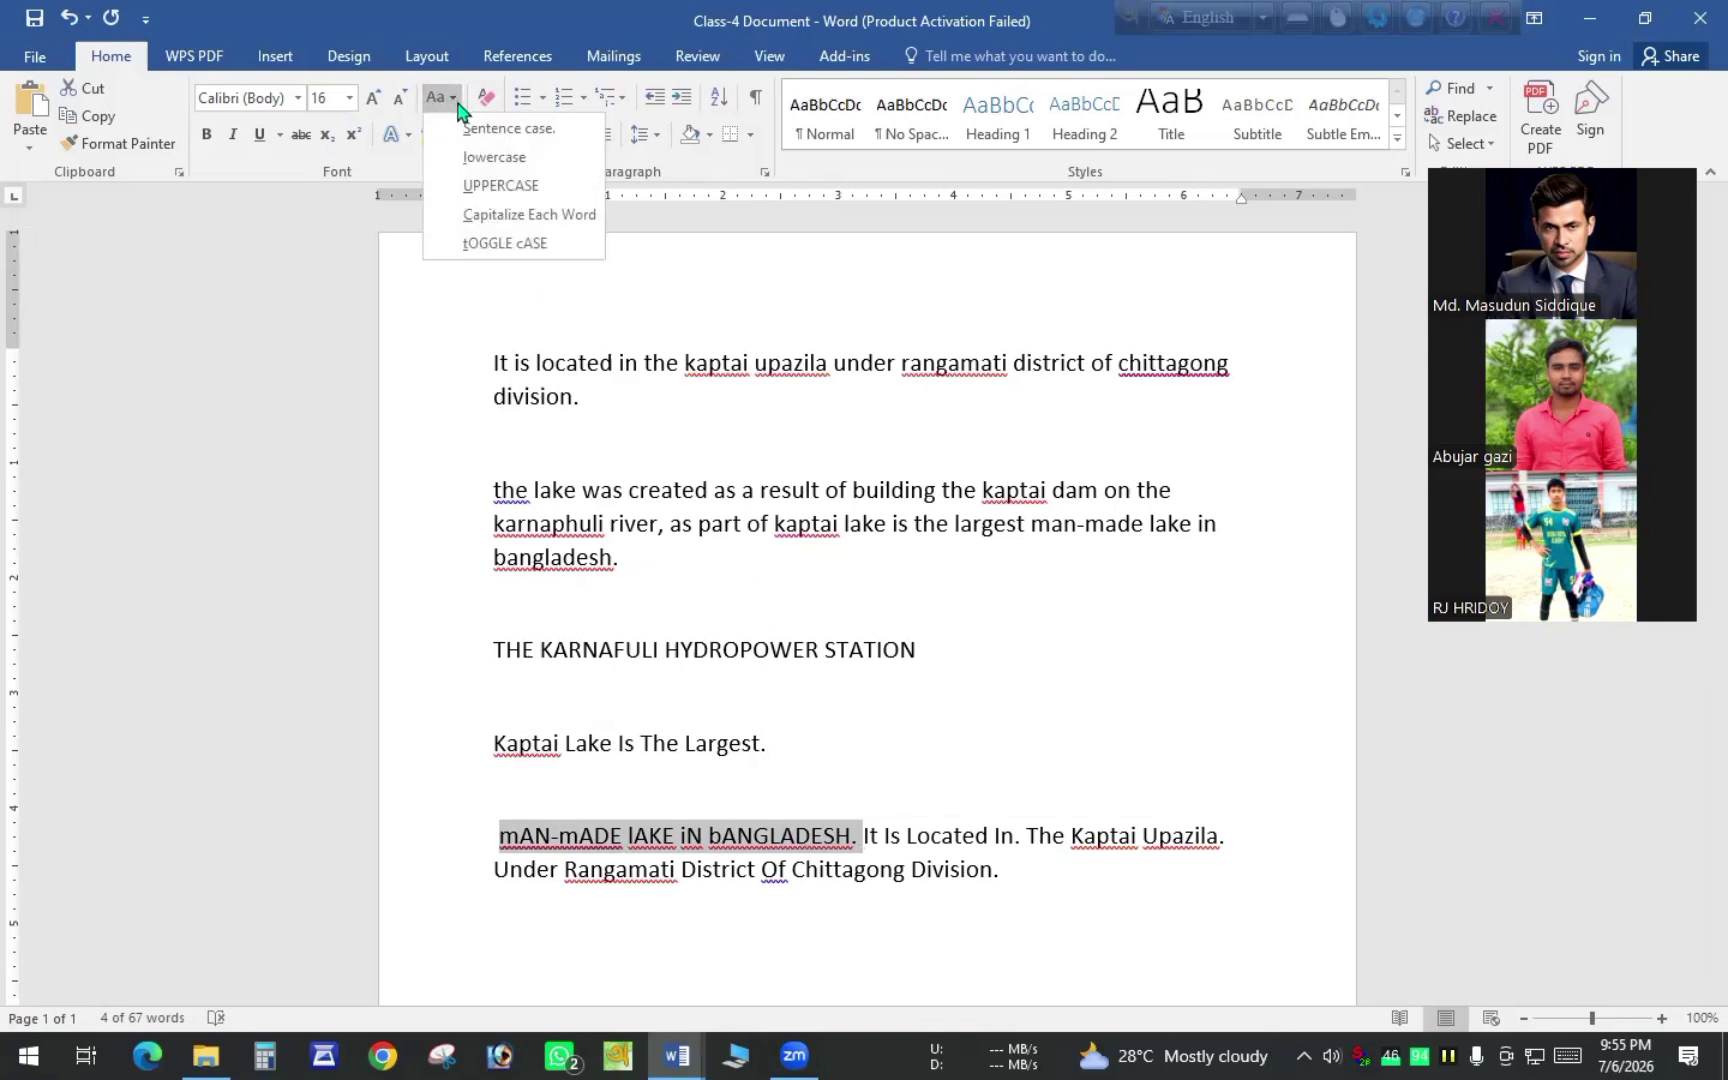
pyautogui.click(505, 244)
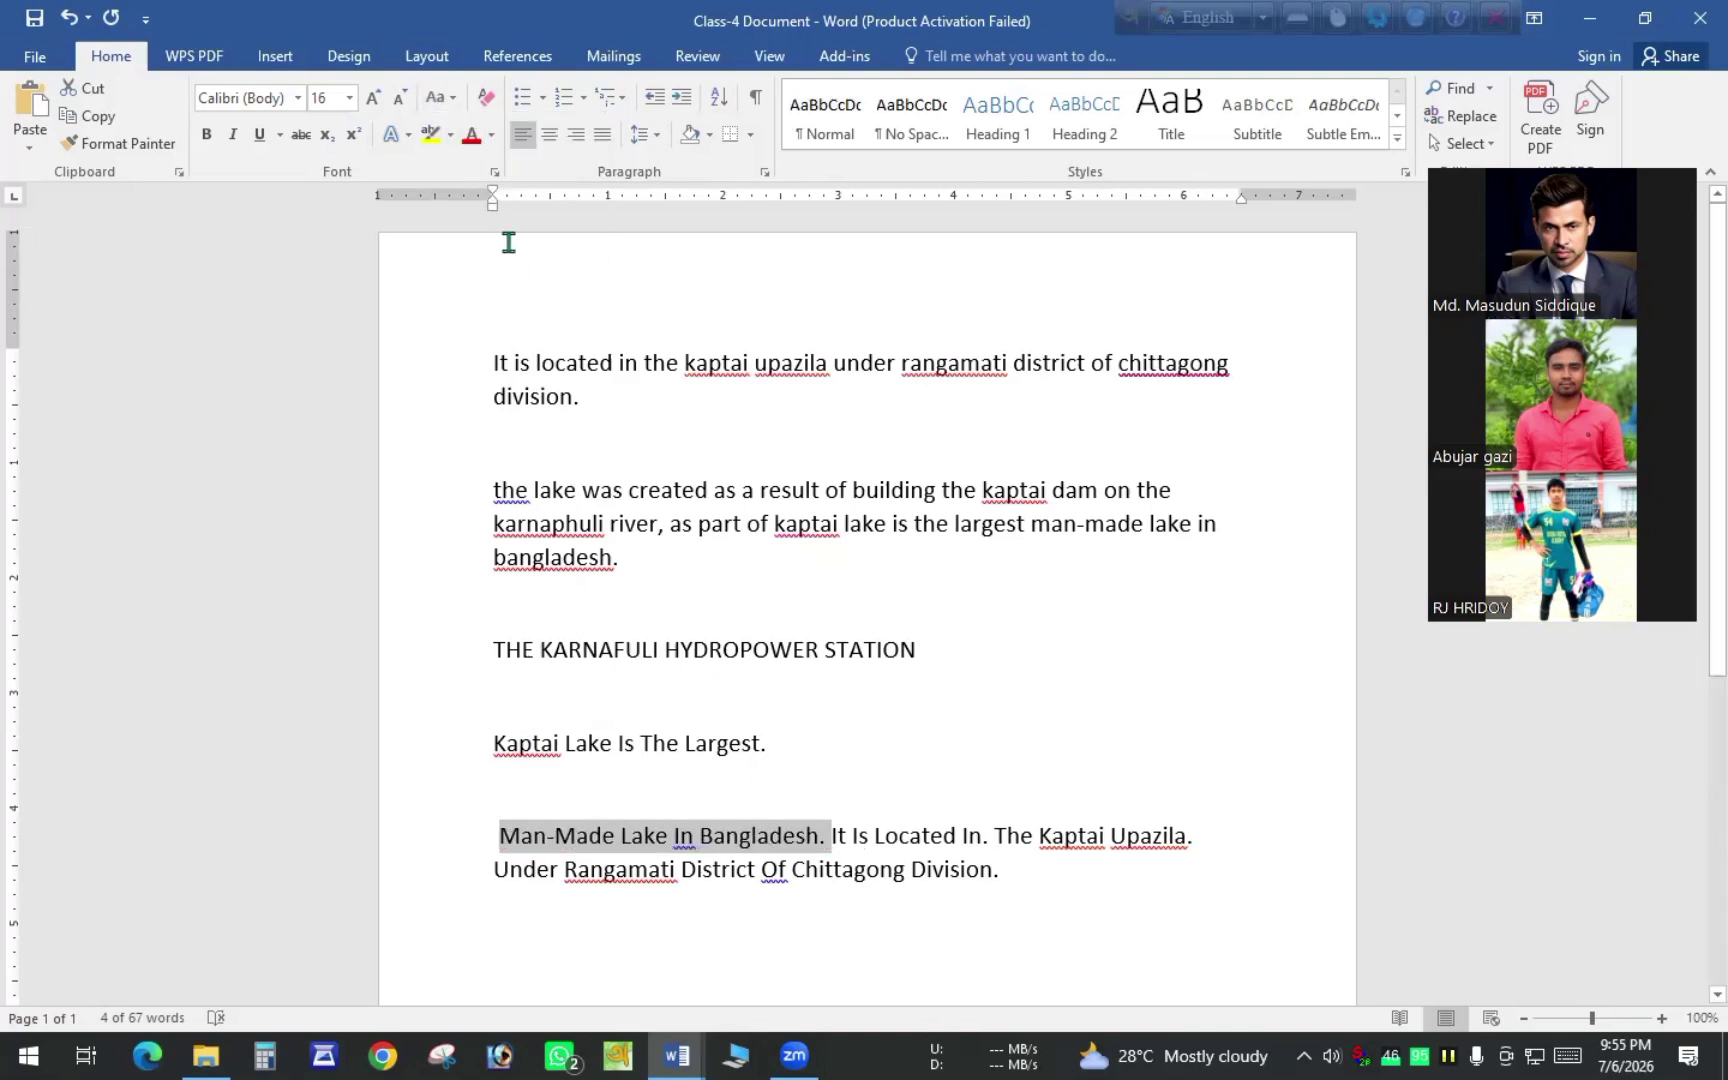
pyautogui.click(456, 98)
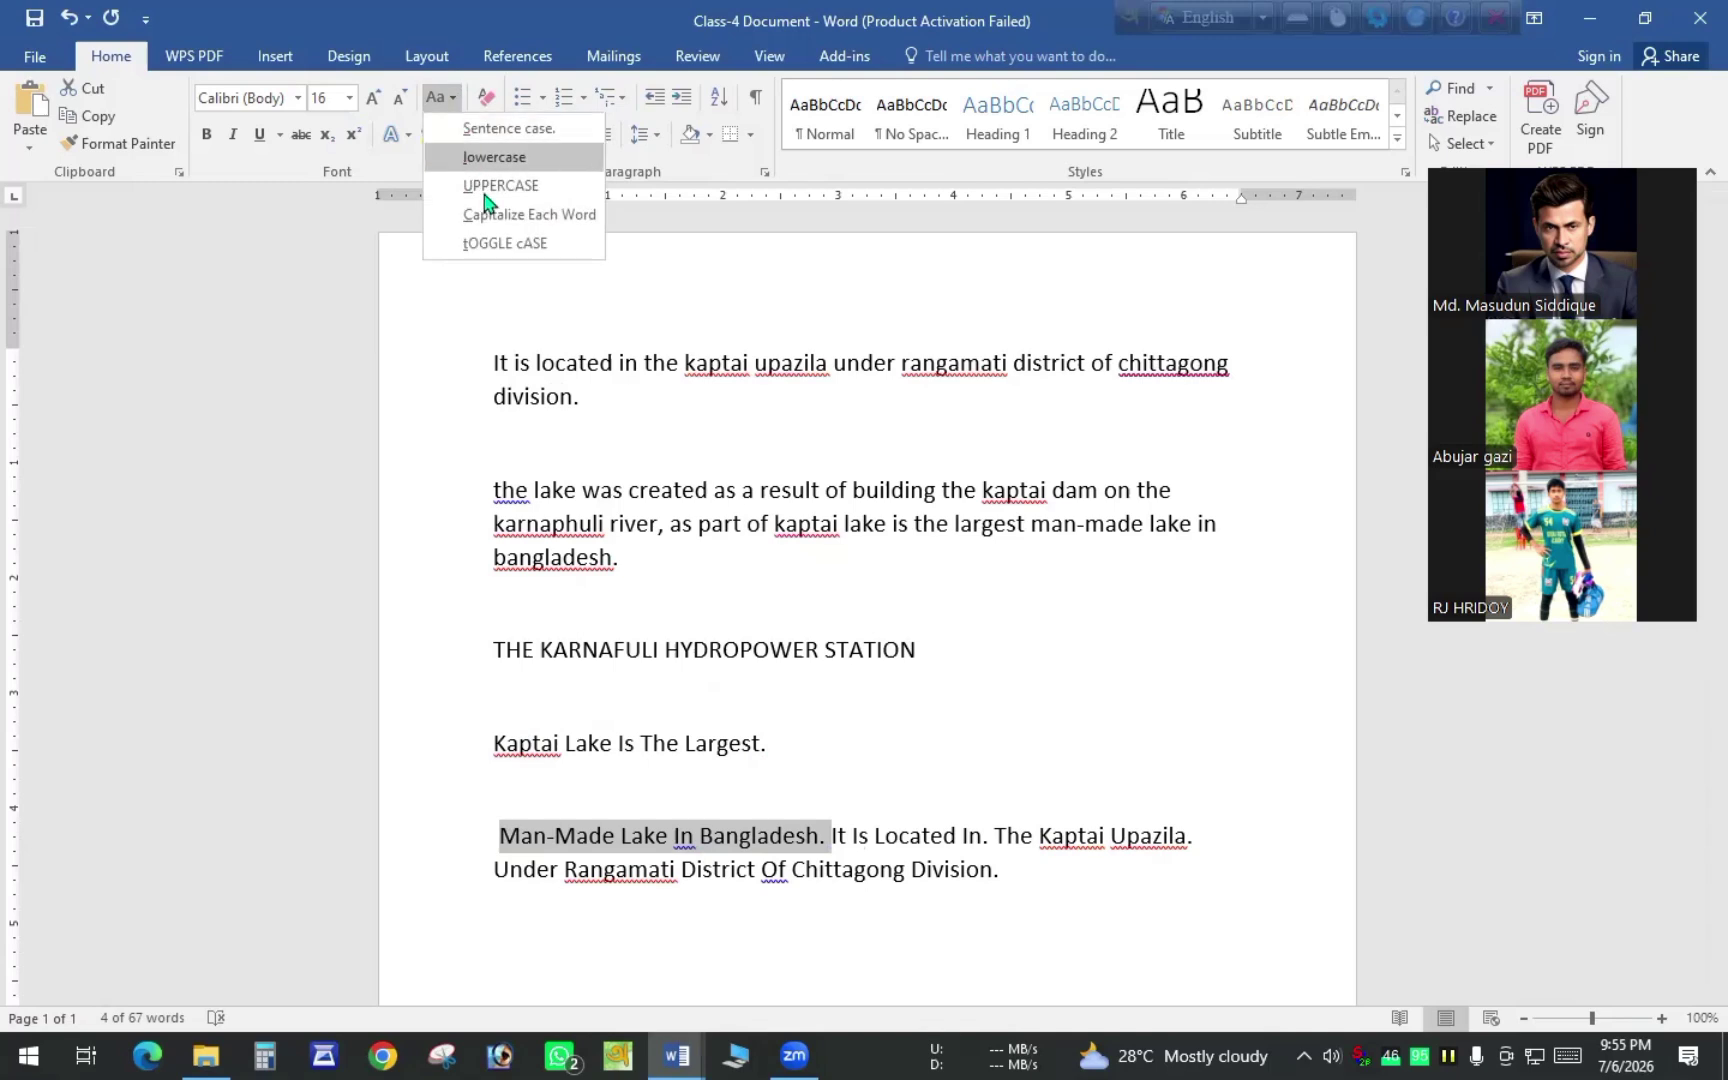
pyautogui.click(497, 244)
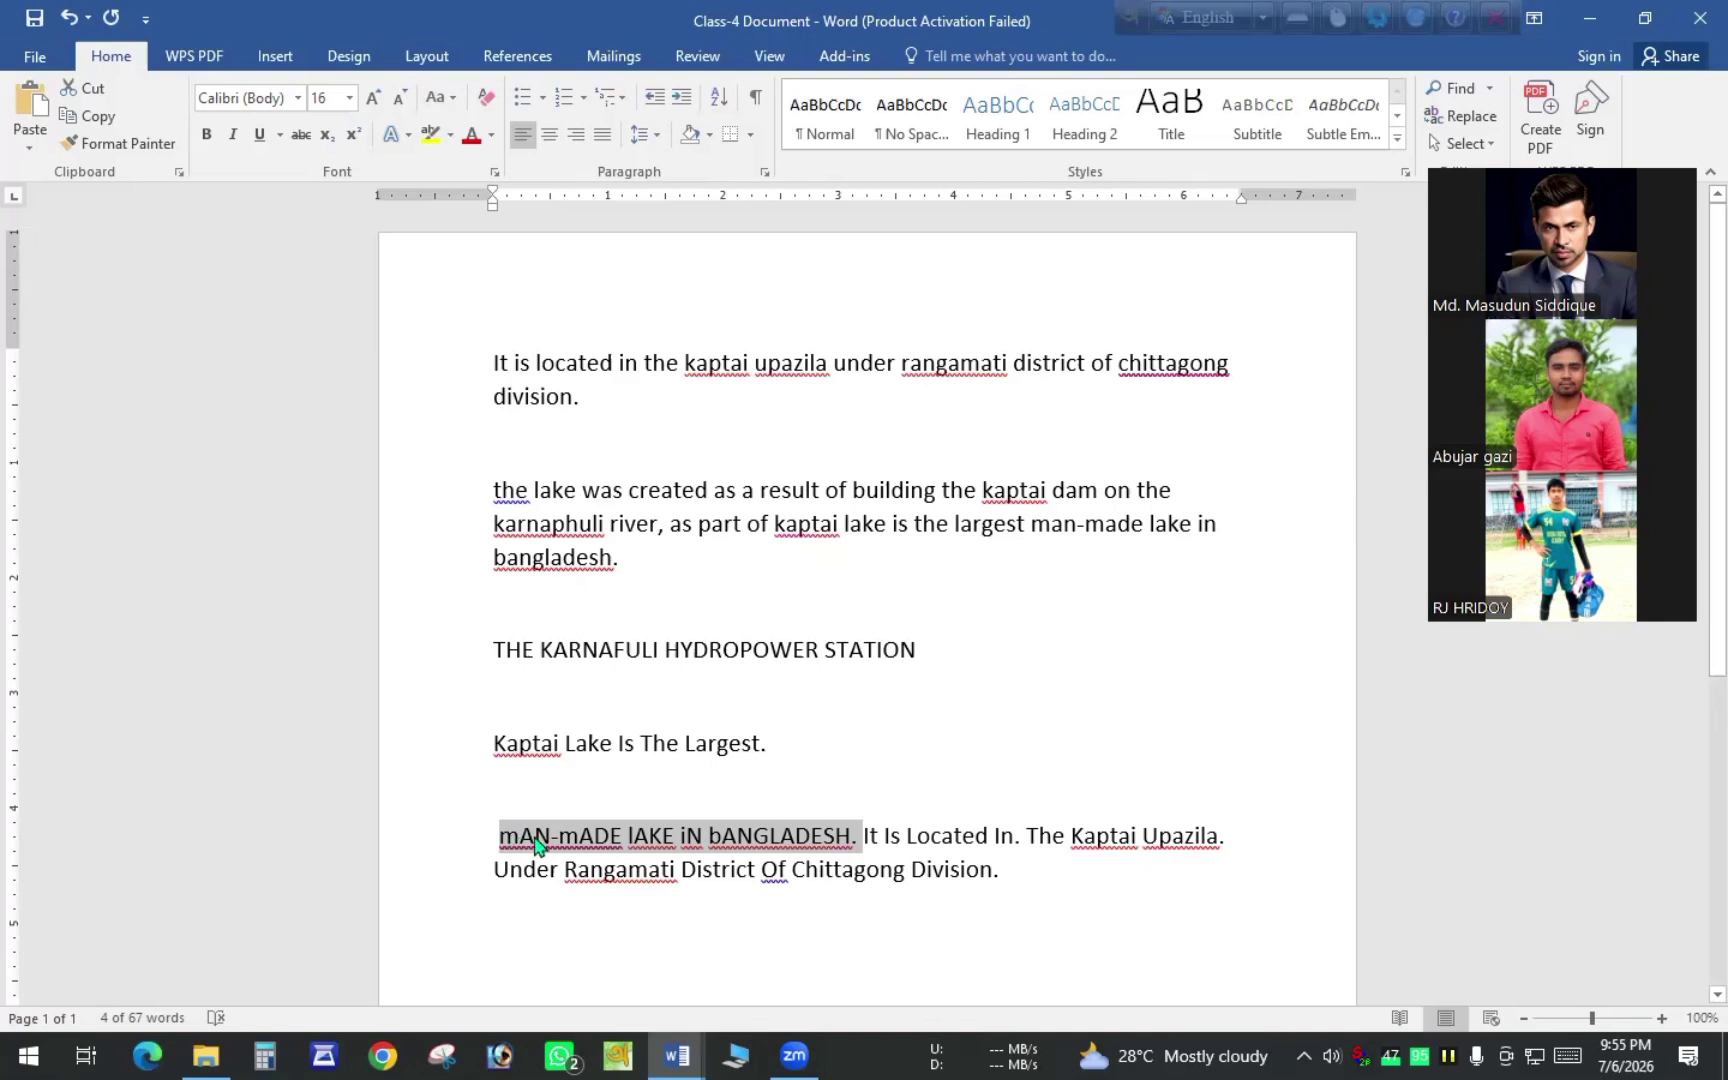
# Move the text starting "It Is Located In." to a new paragraph with a blank line above it
pyautogui.click(864, 836)
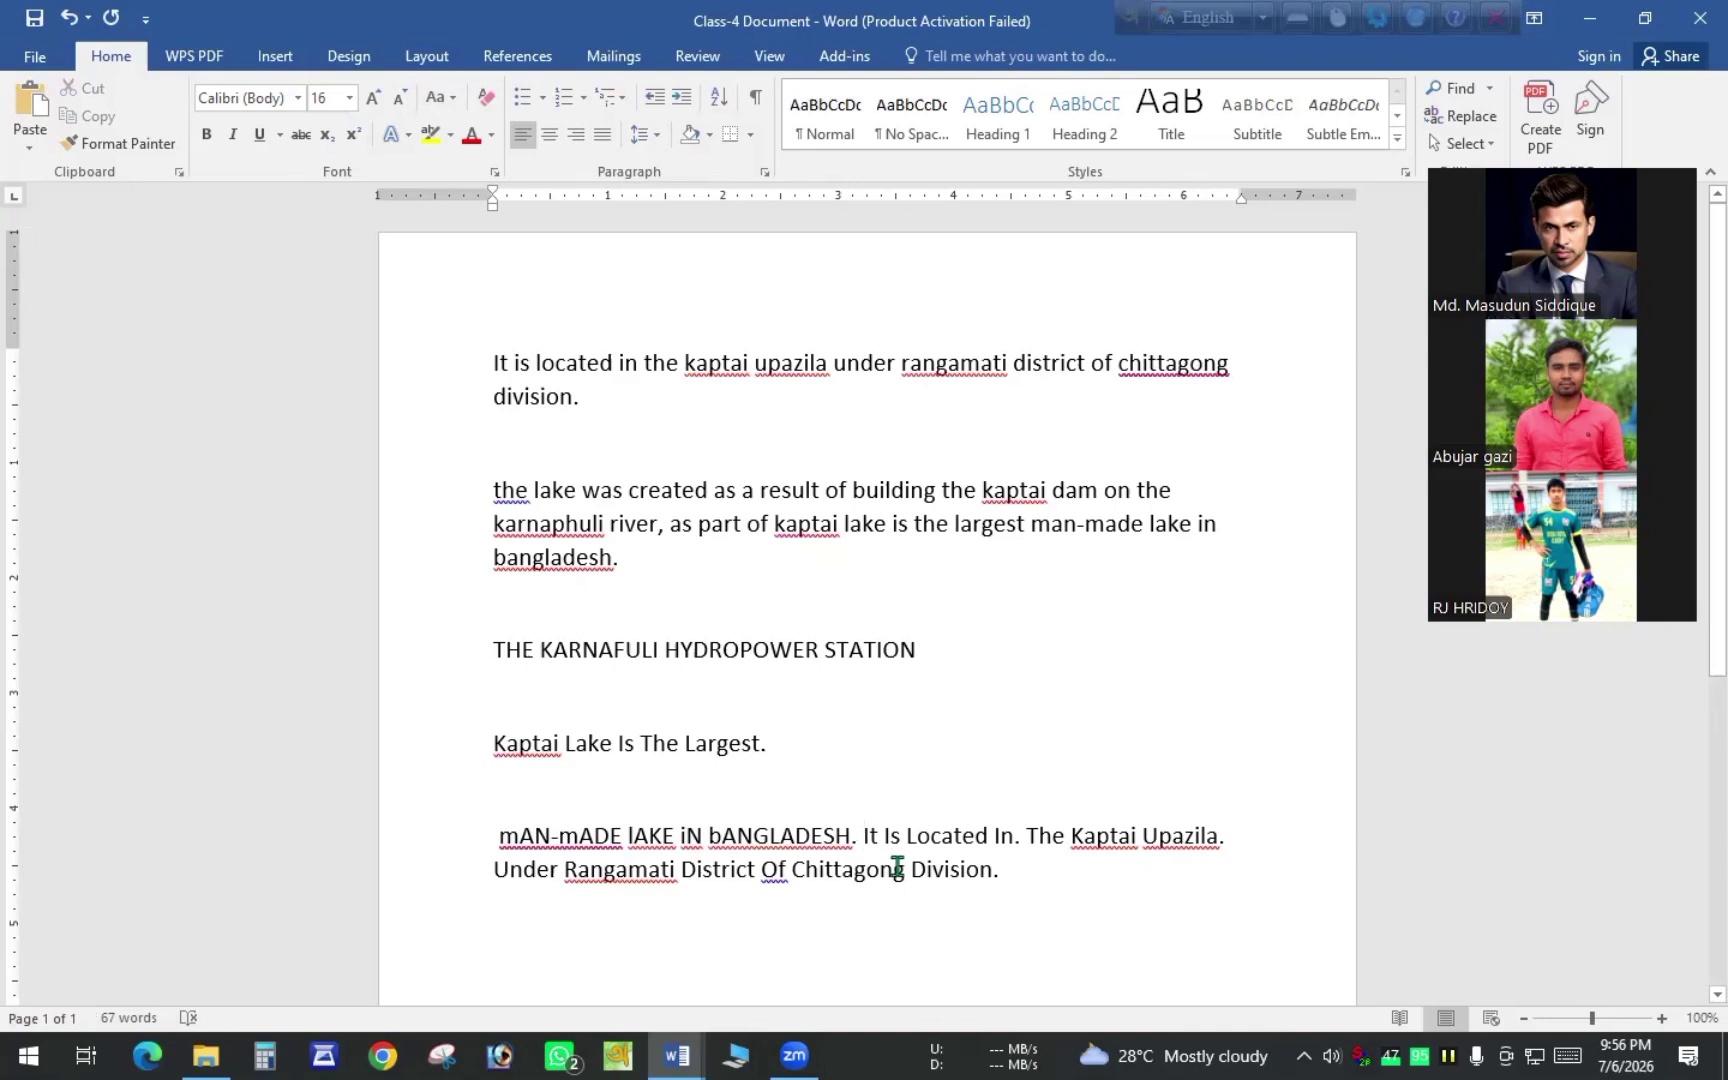
pyautogui.press('Return')
pyautogui.press('Return')
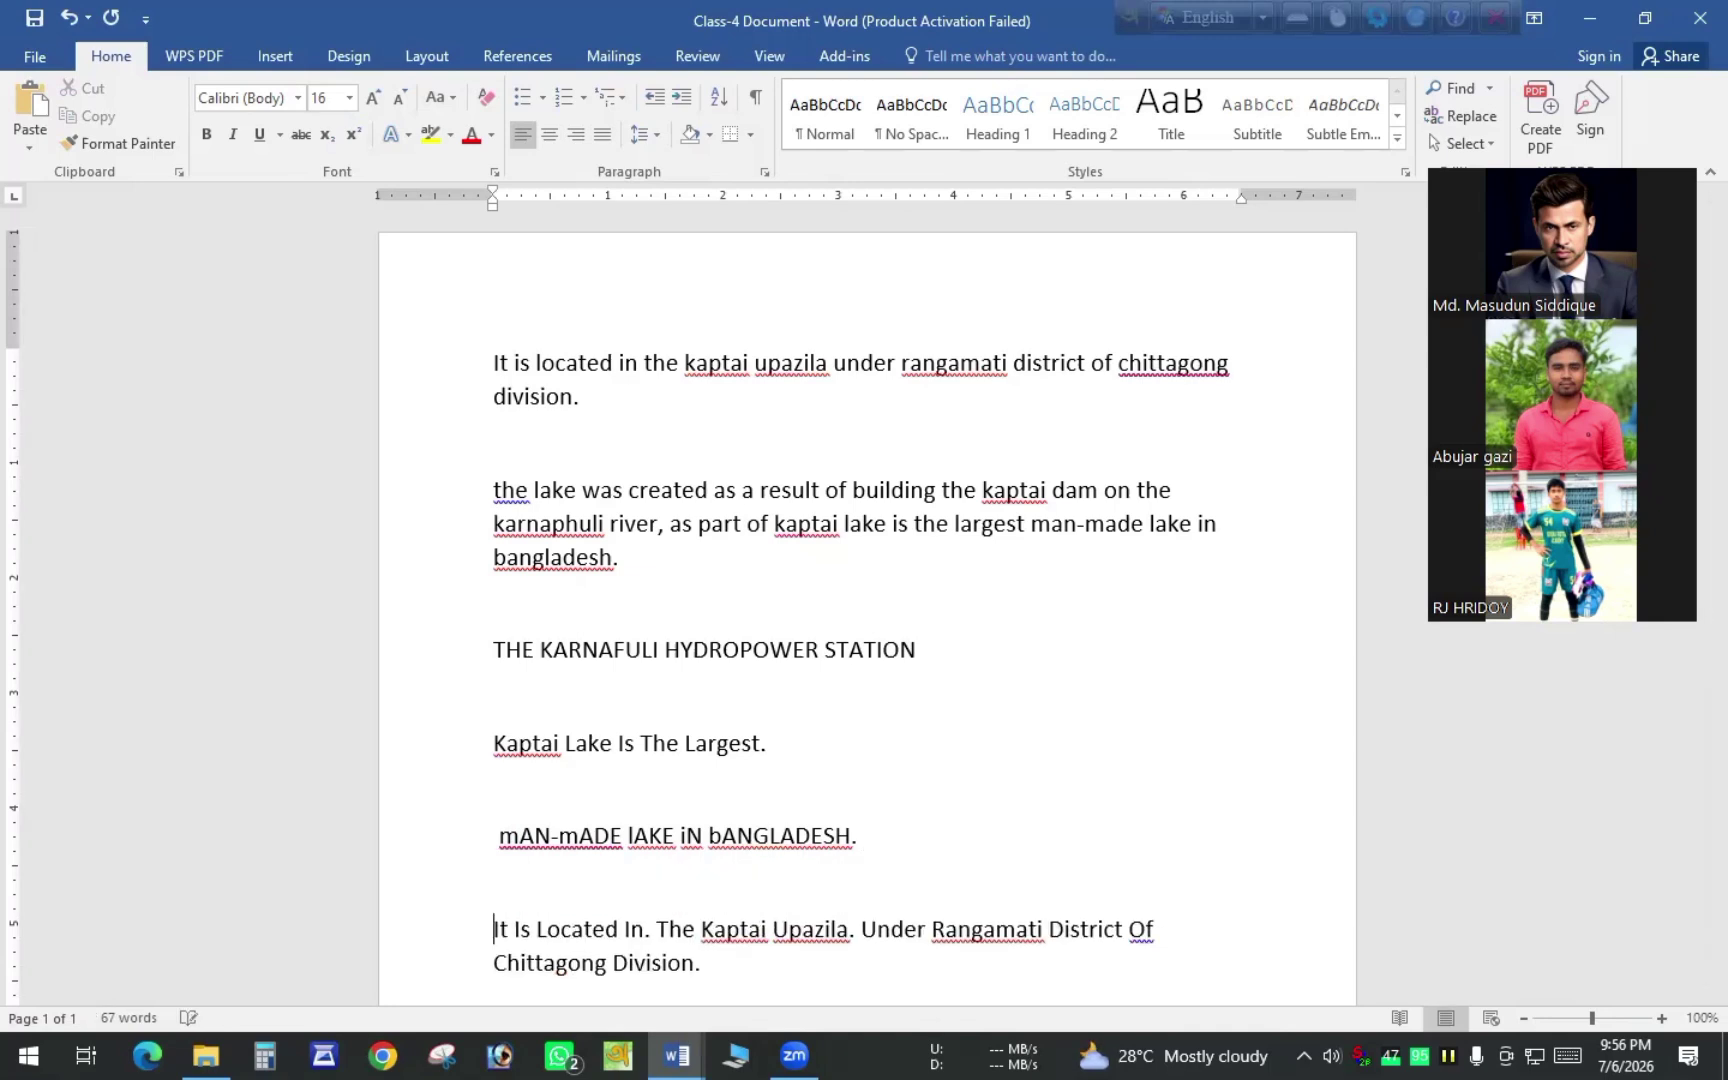
# Add the numbers "1." to "5." as plain text at the start of the five case example paragraphs, in order
pyautogui.moveTo(870, 850); pyautogui.dragTo(487, 370)
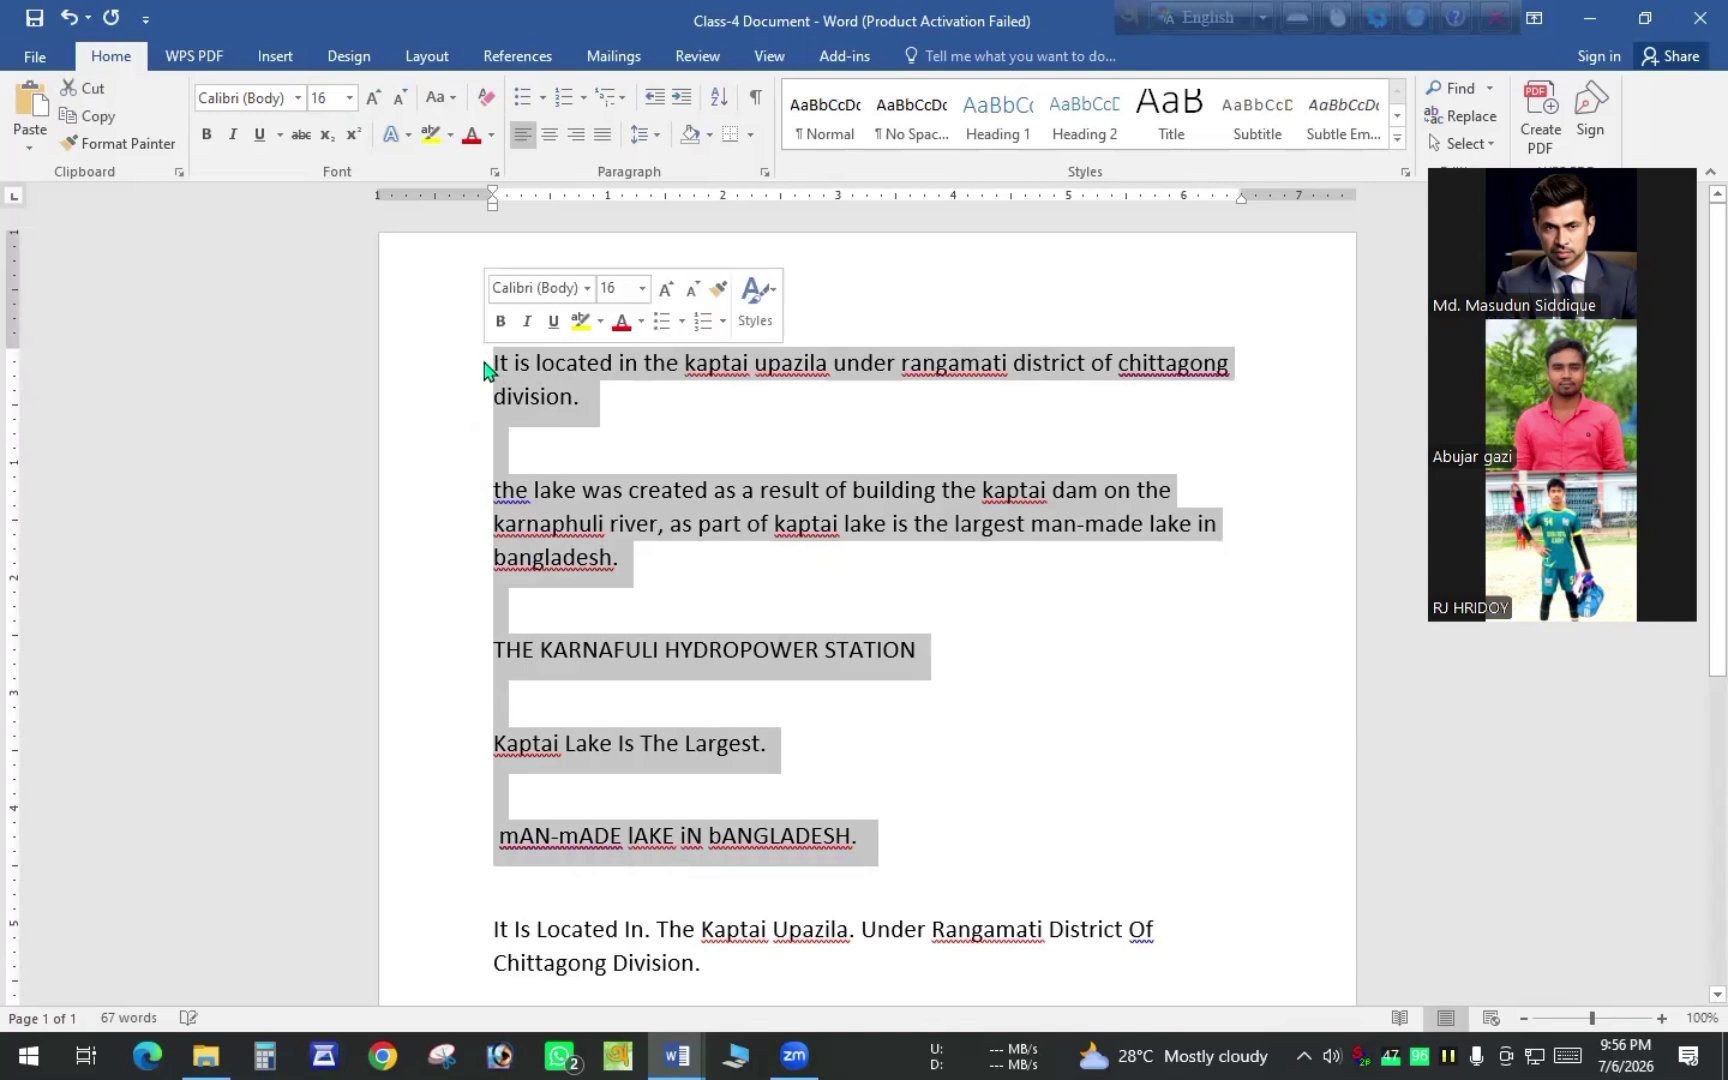
pyautogui.click(485, 369)
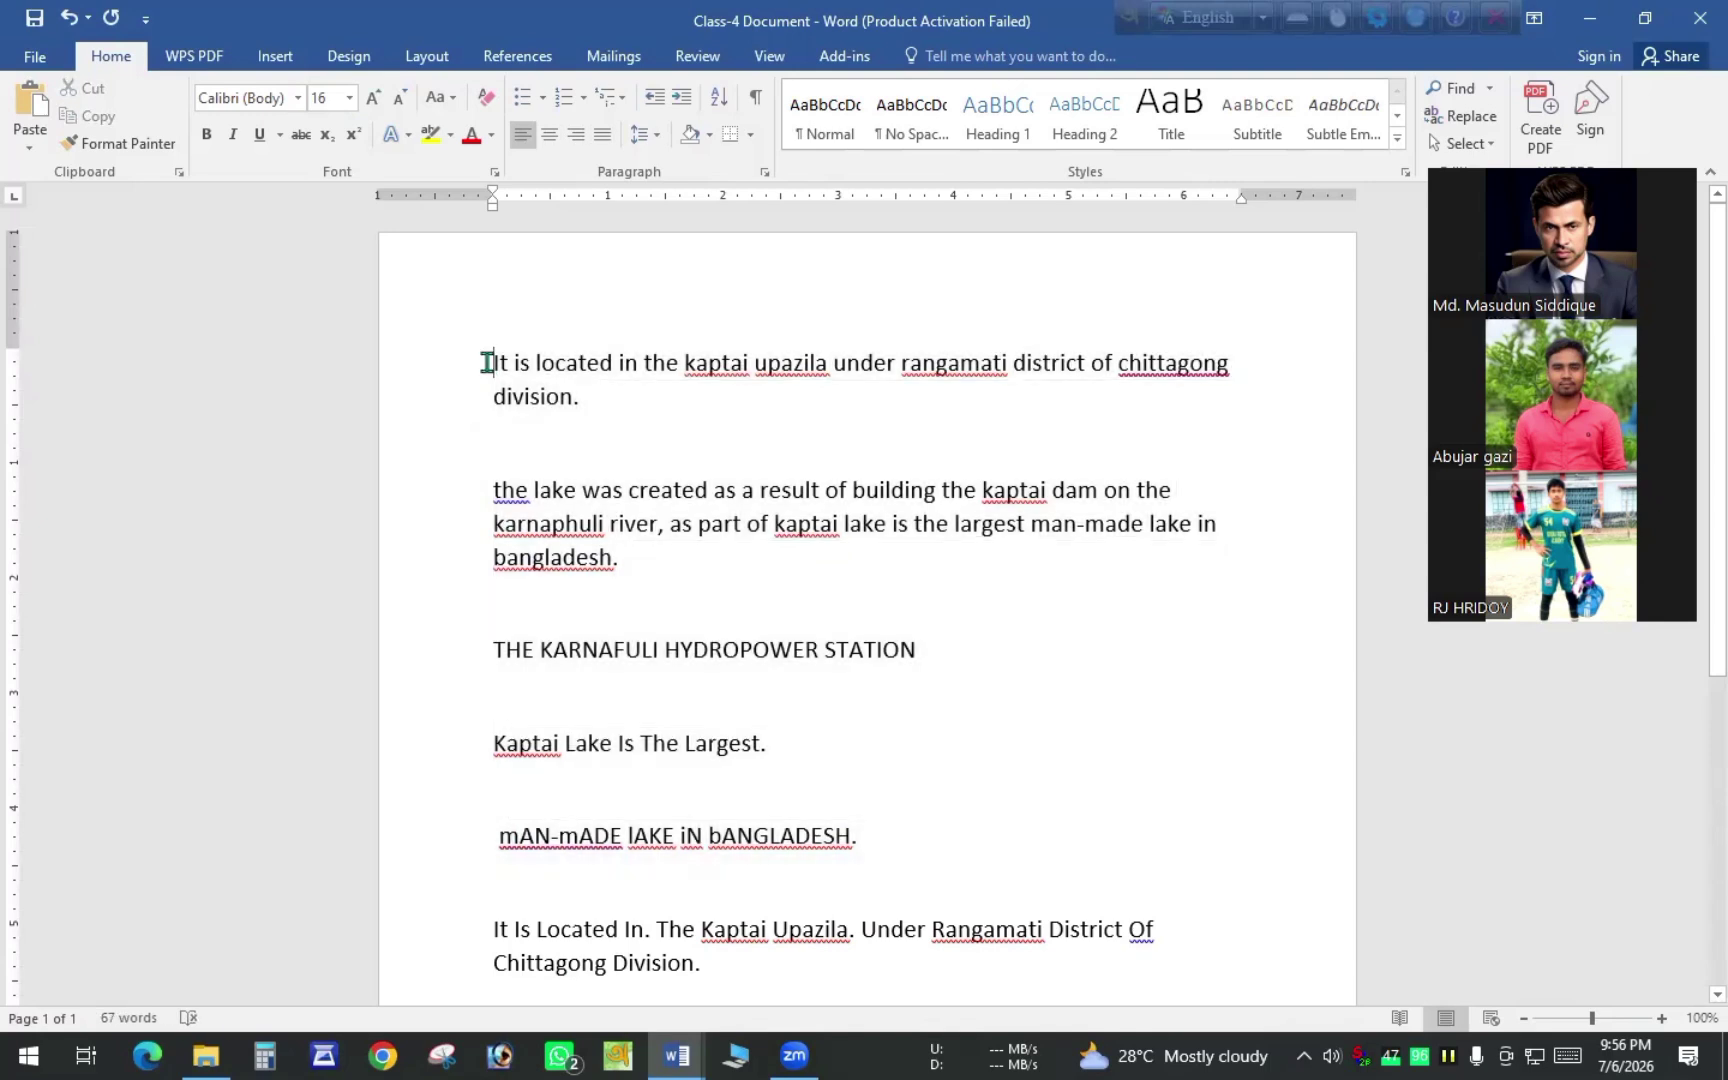
pyautogui.click(566, 100)
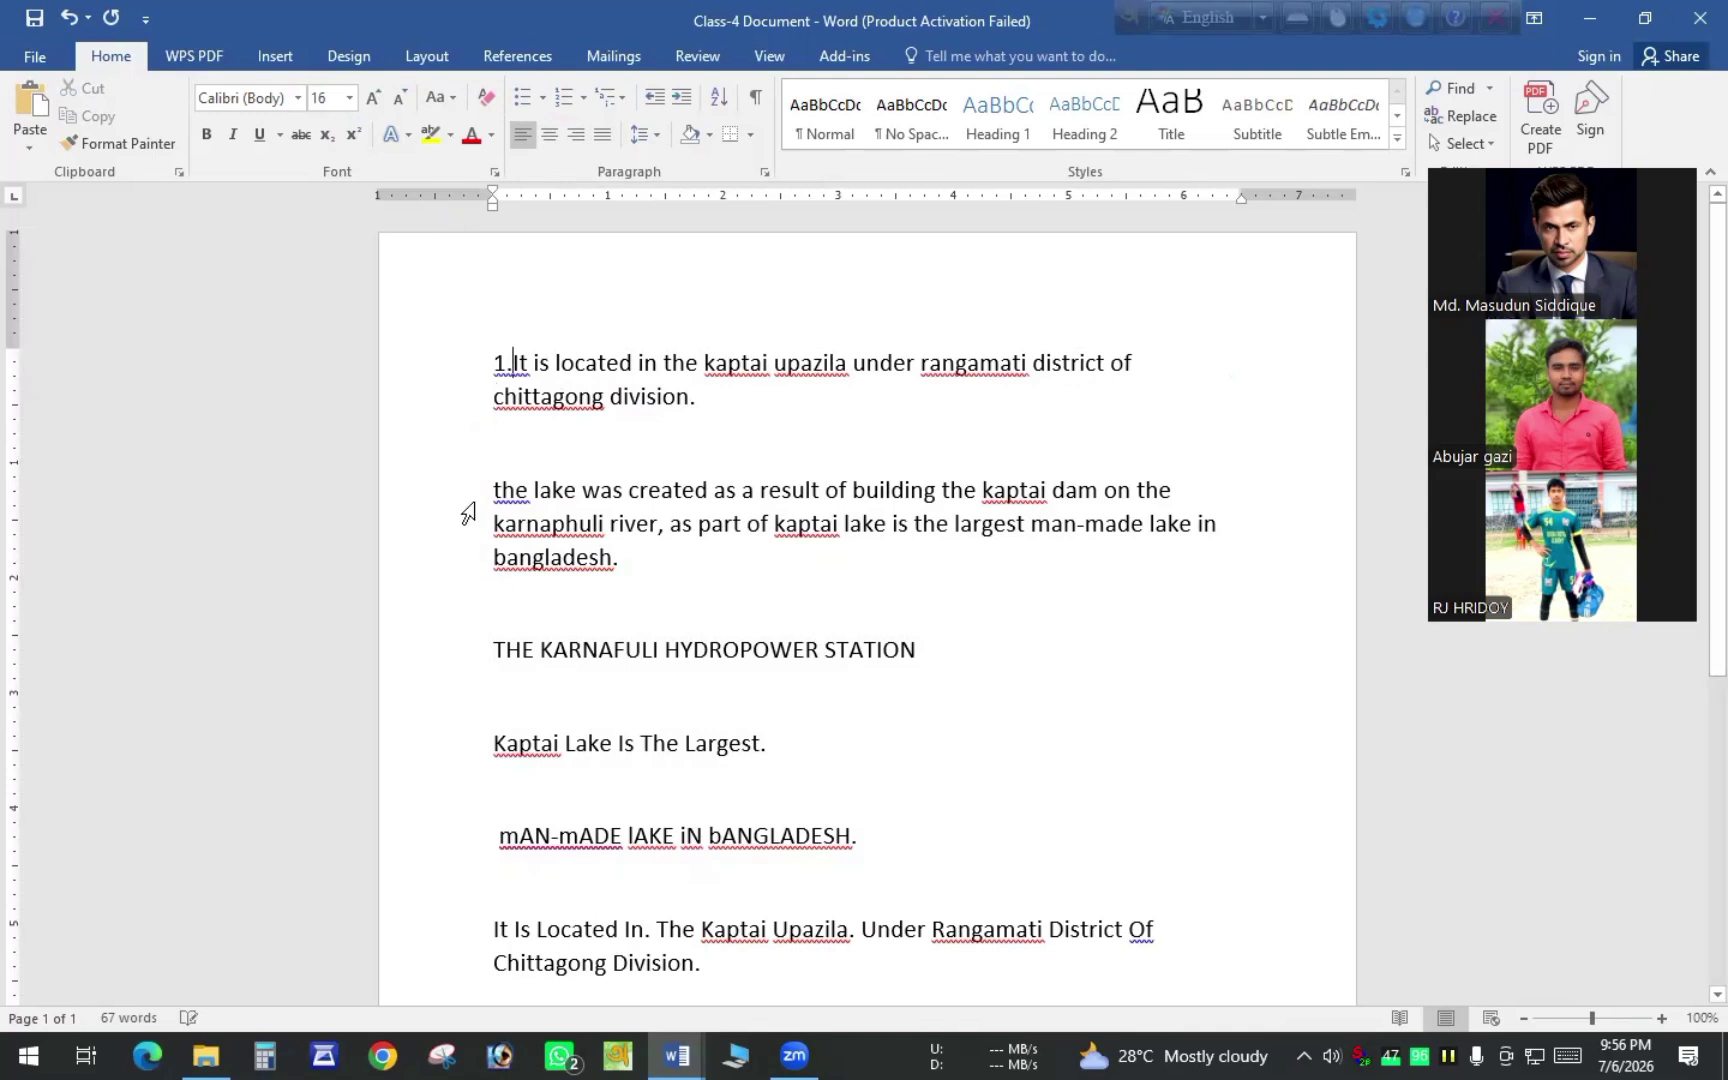
pyautogui.click(491, 489)
pyautogui.write('2.')
pyautogui.click(493, 650)
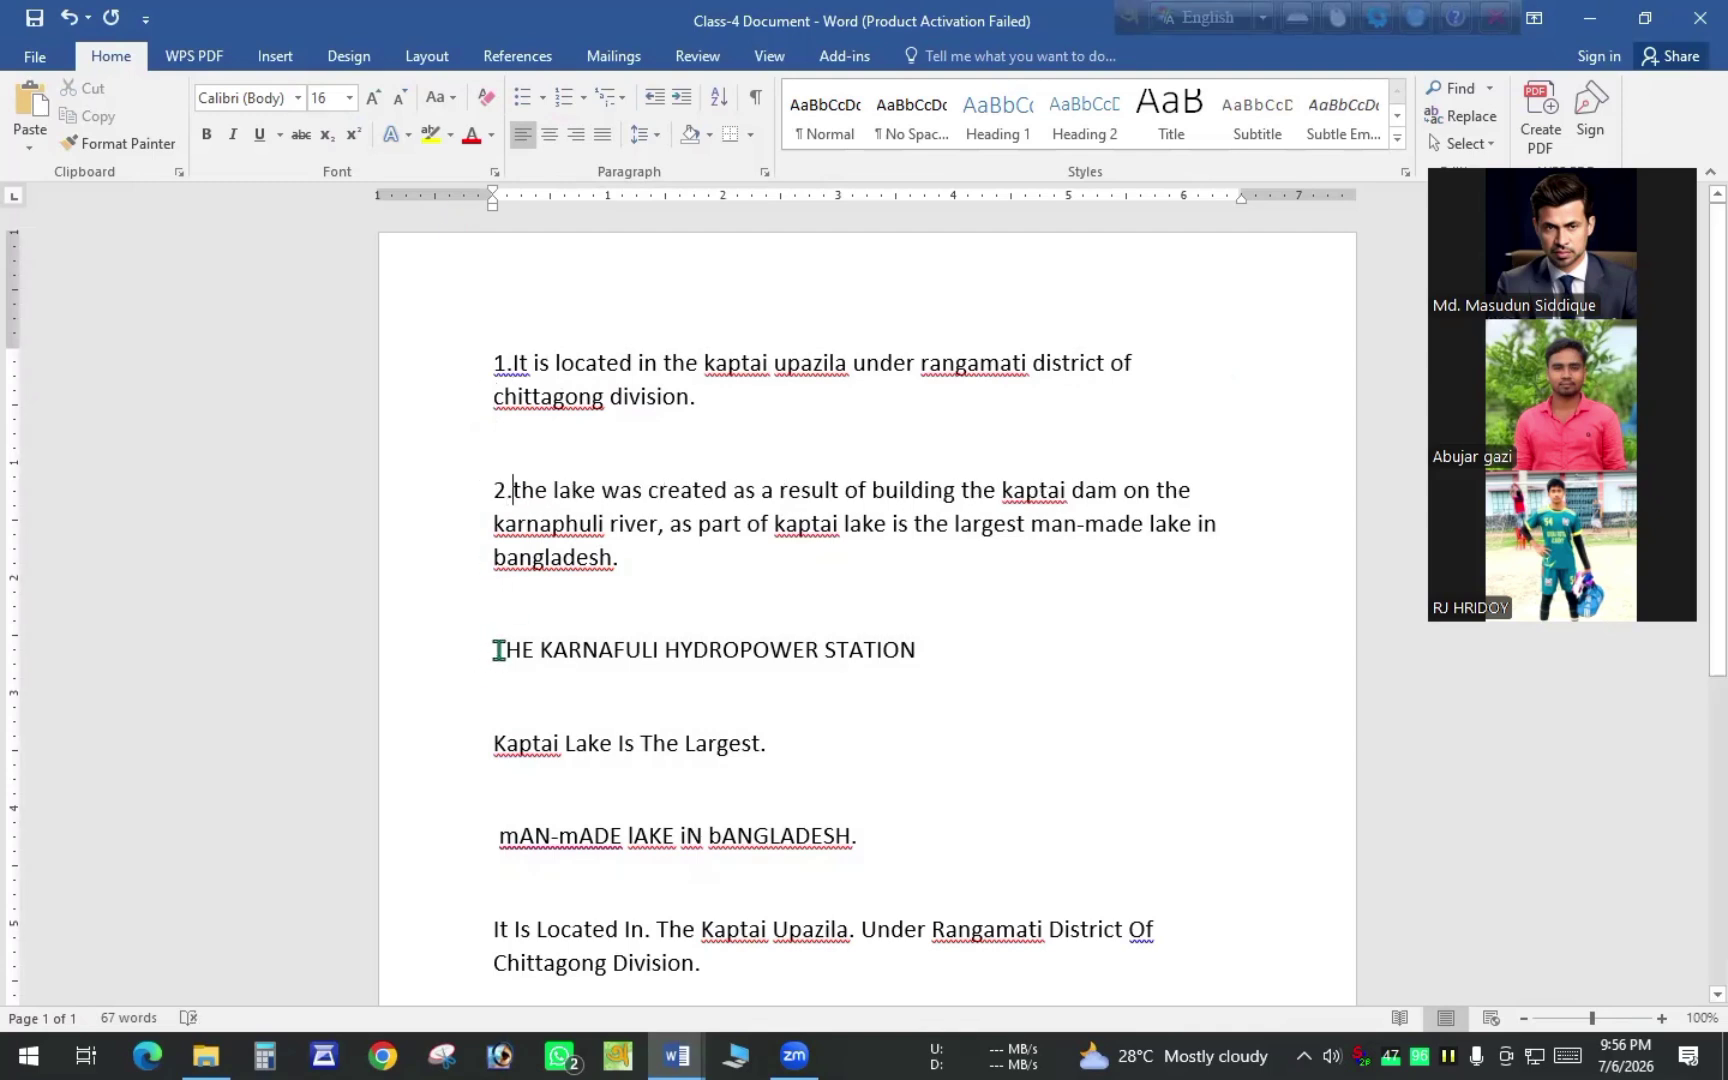
pyautogui.write('3.')
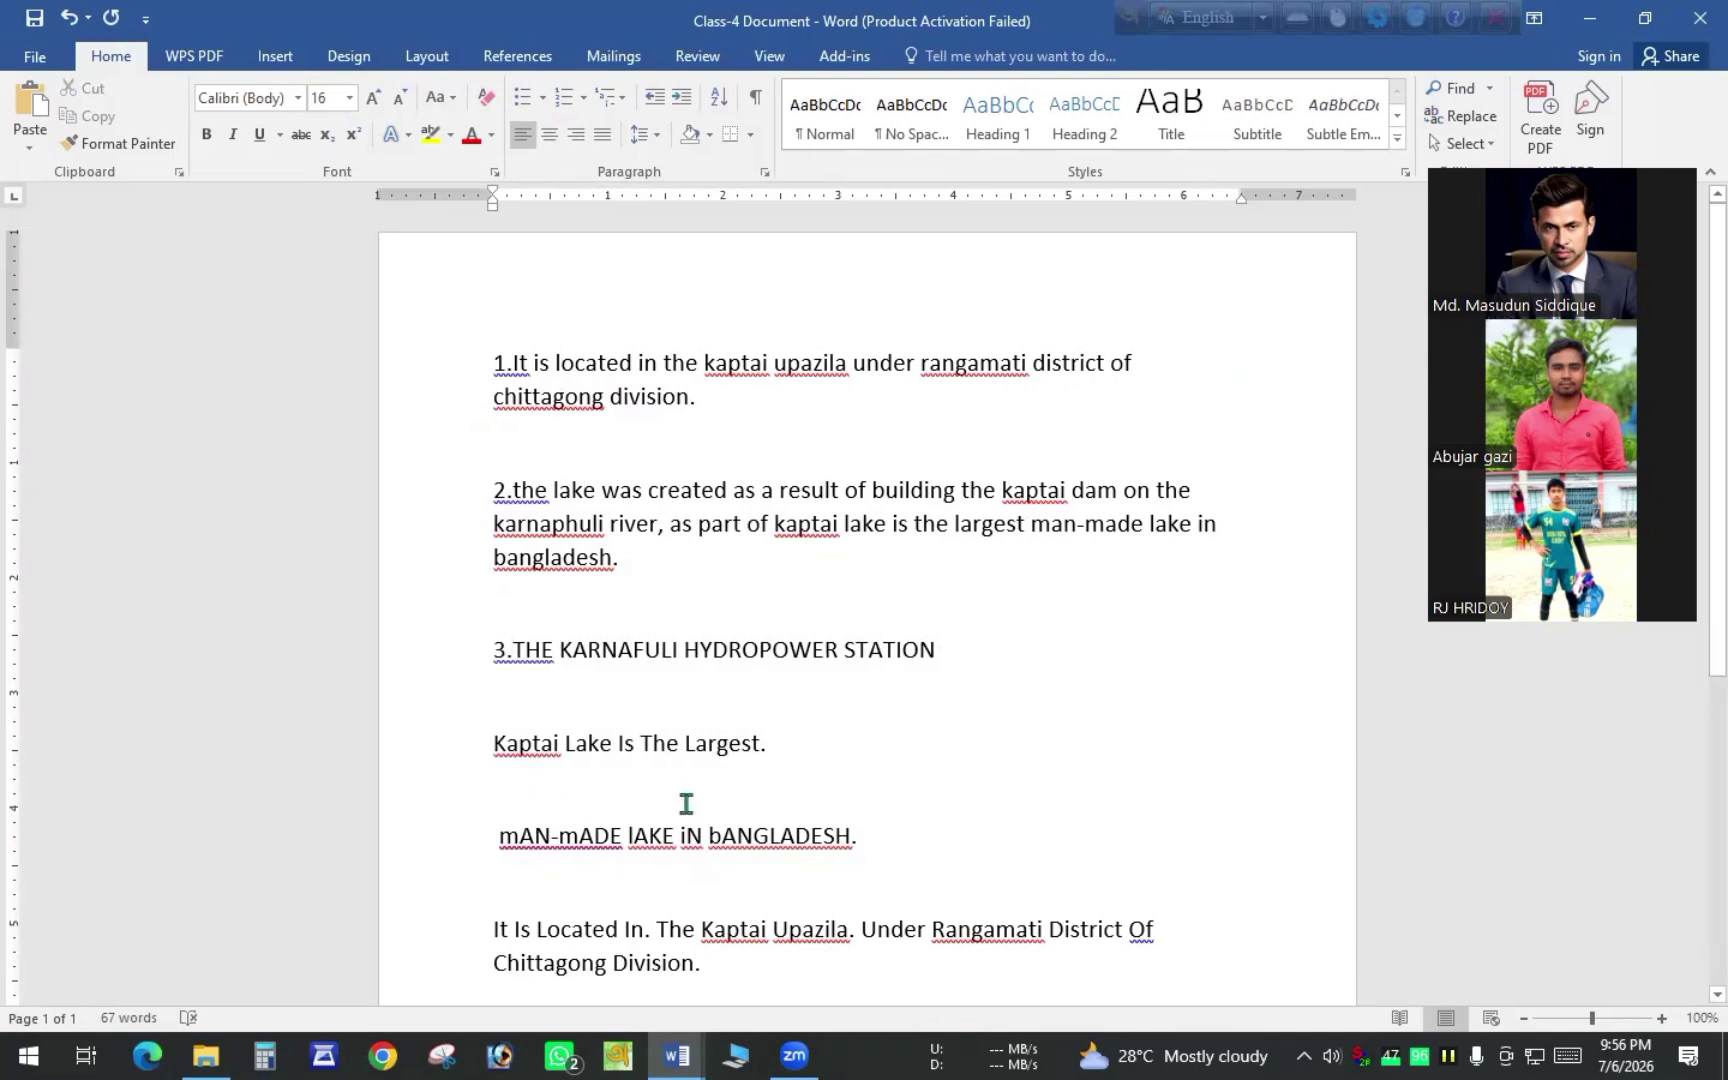
pyautogui.write('4.')
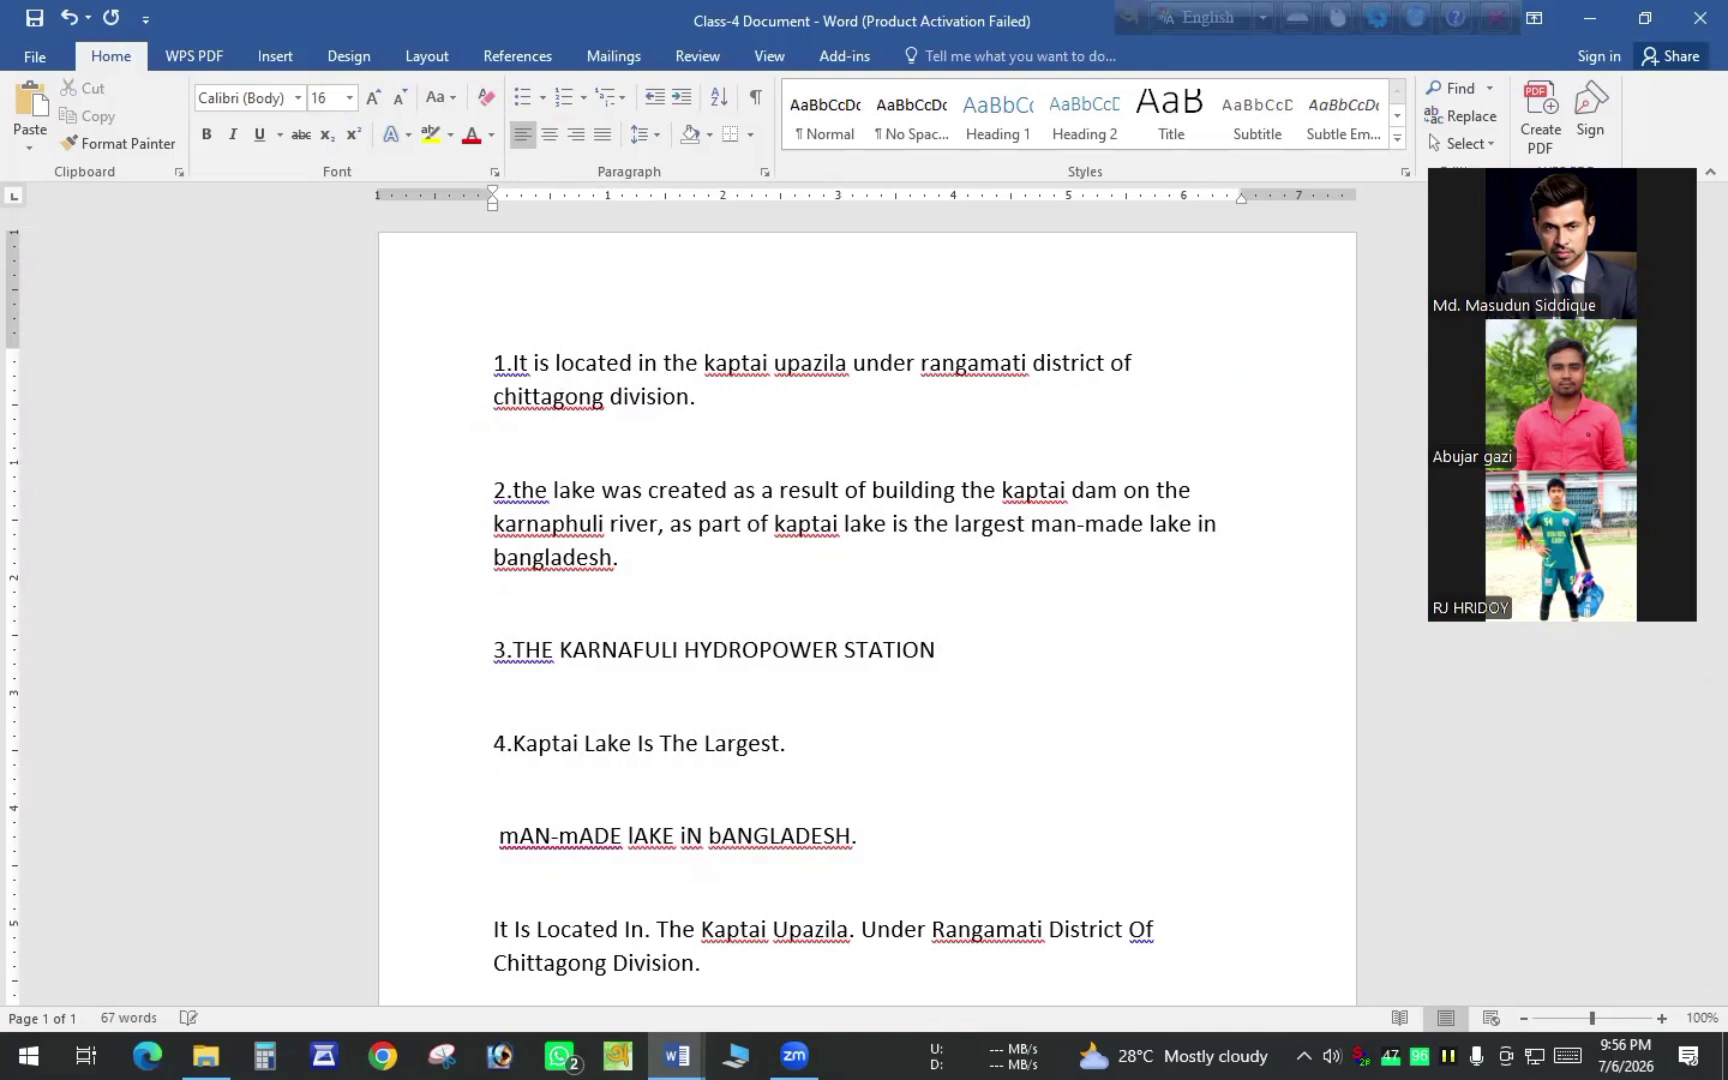
pyautogui.click(497, 836)
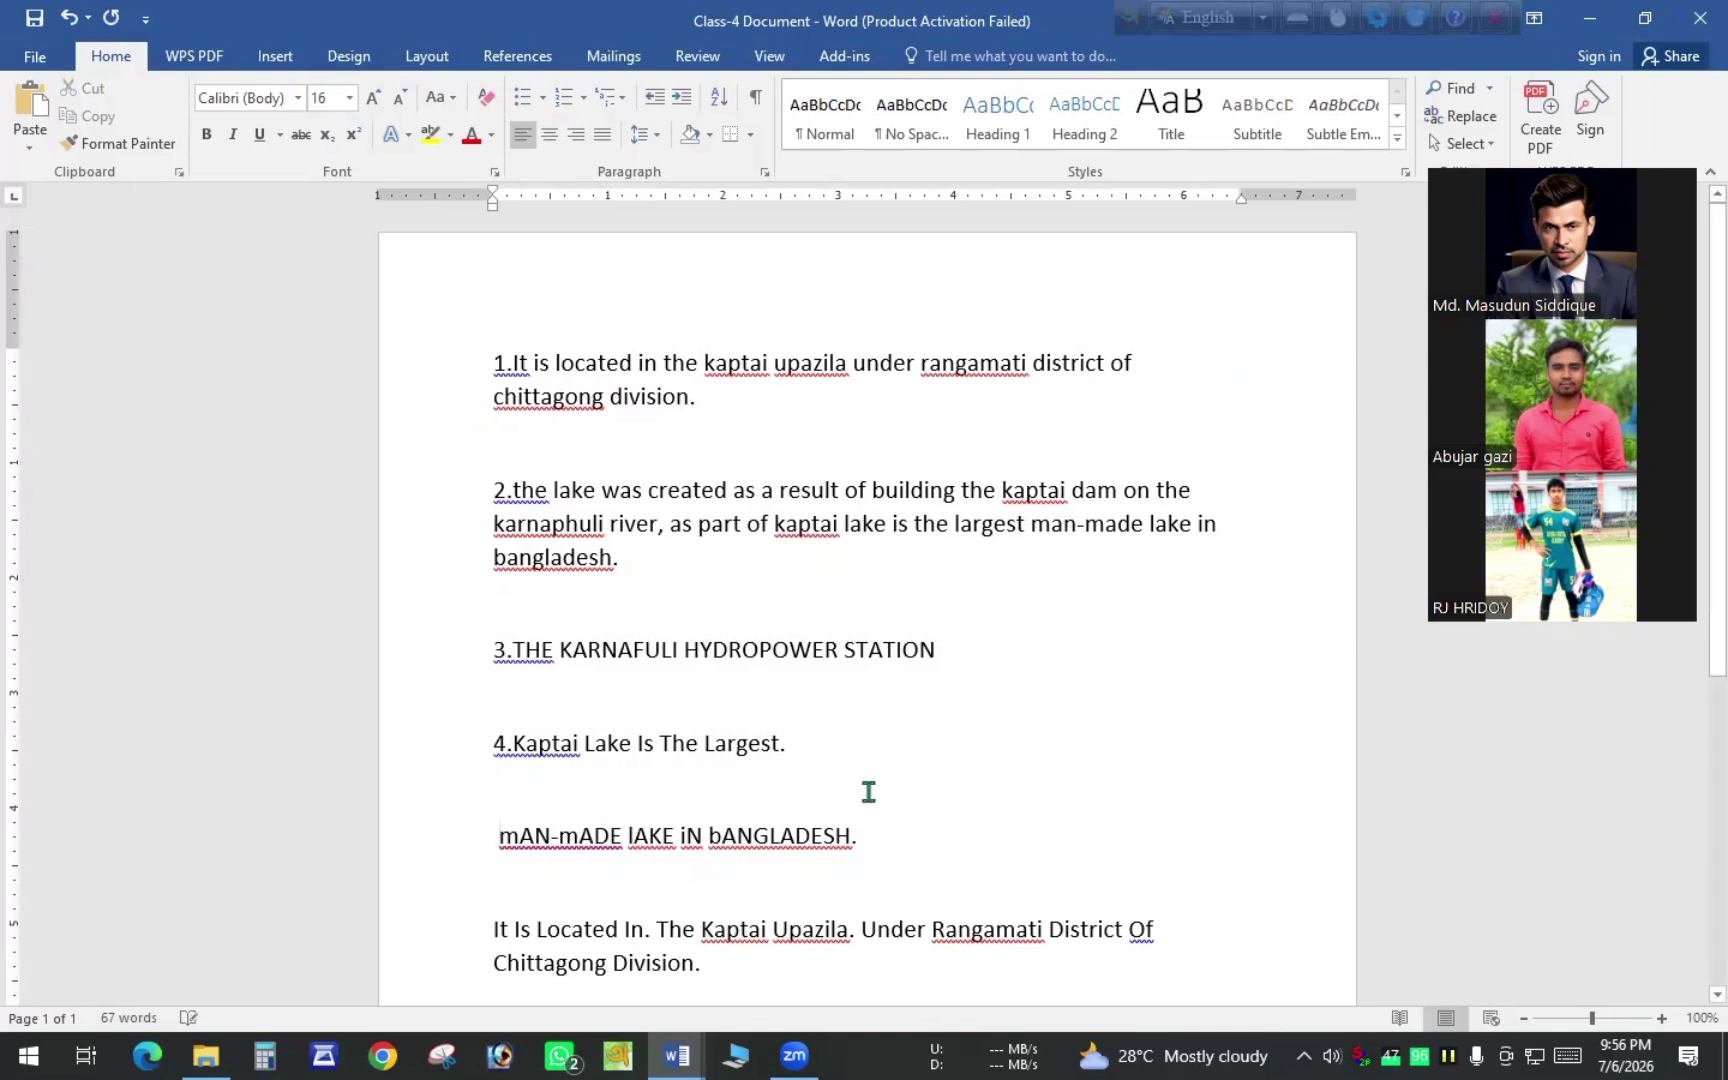
pyautogui.write('5.')
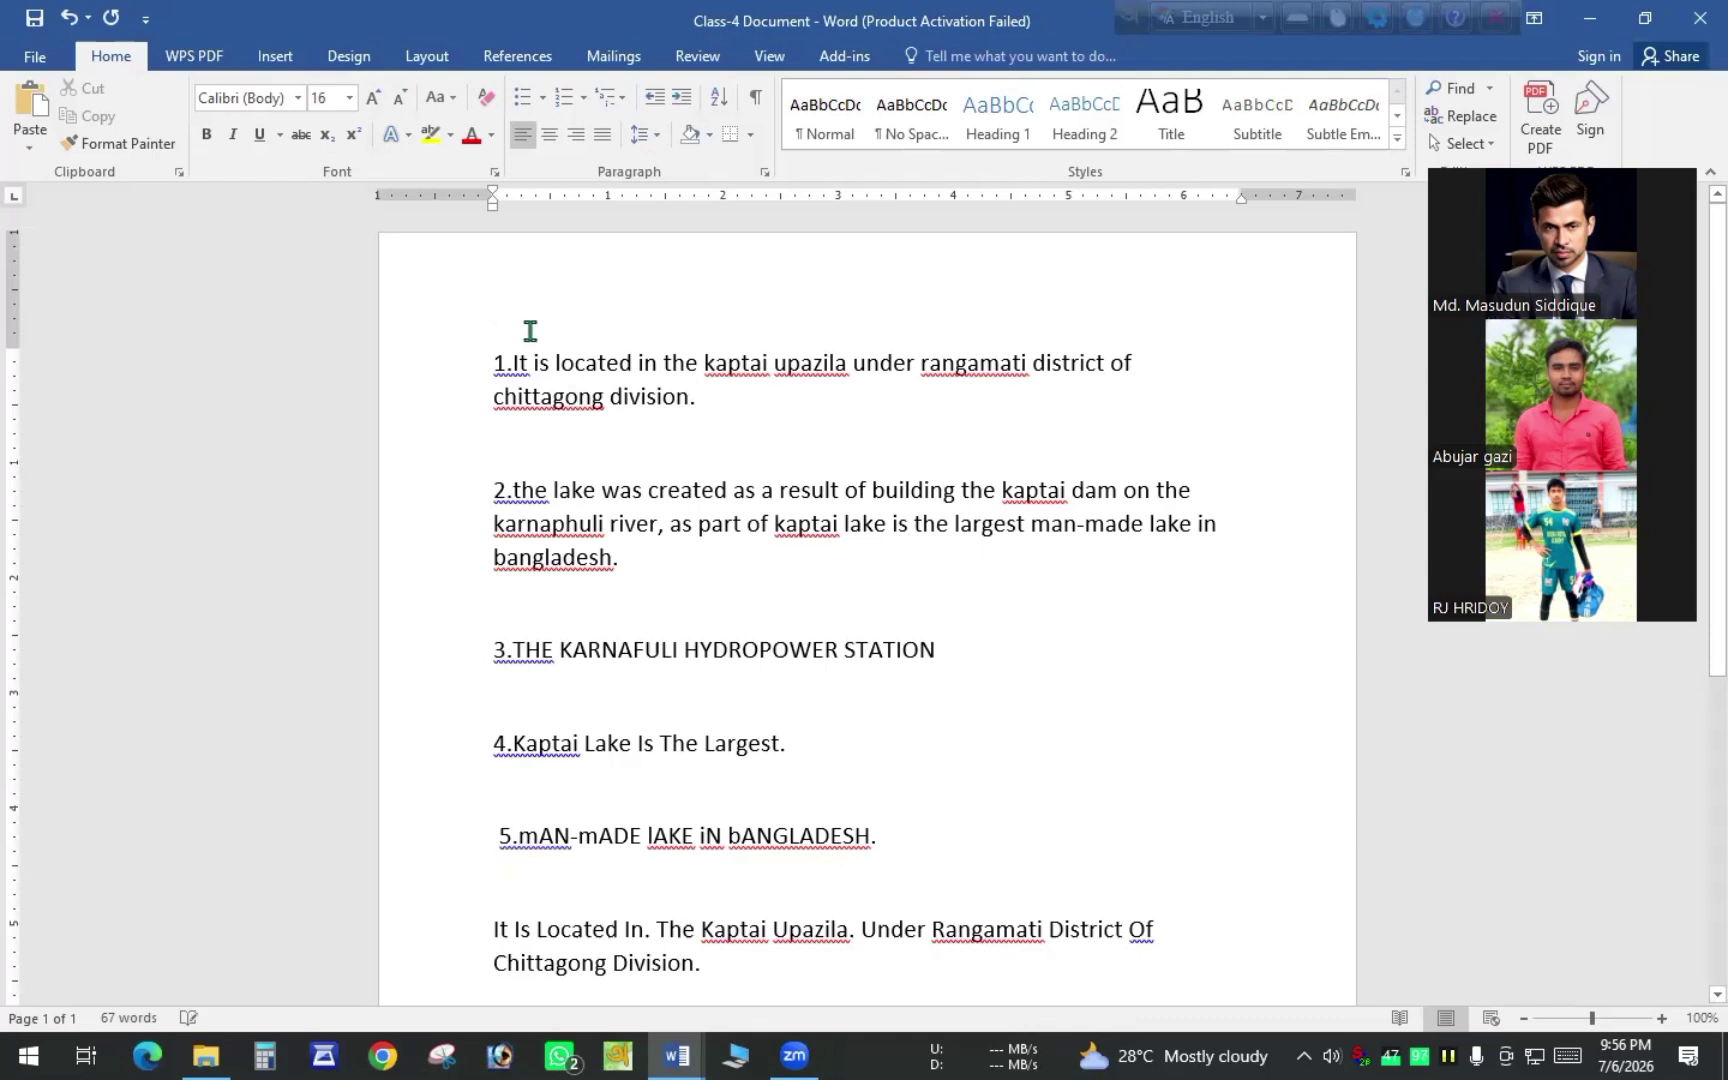
# Prefix the first example paragraph with "1)" and the paragraph starting "It Is Located In." with "2."
pyautogui.click(495, 358)
pyautogui.write('1.')
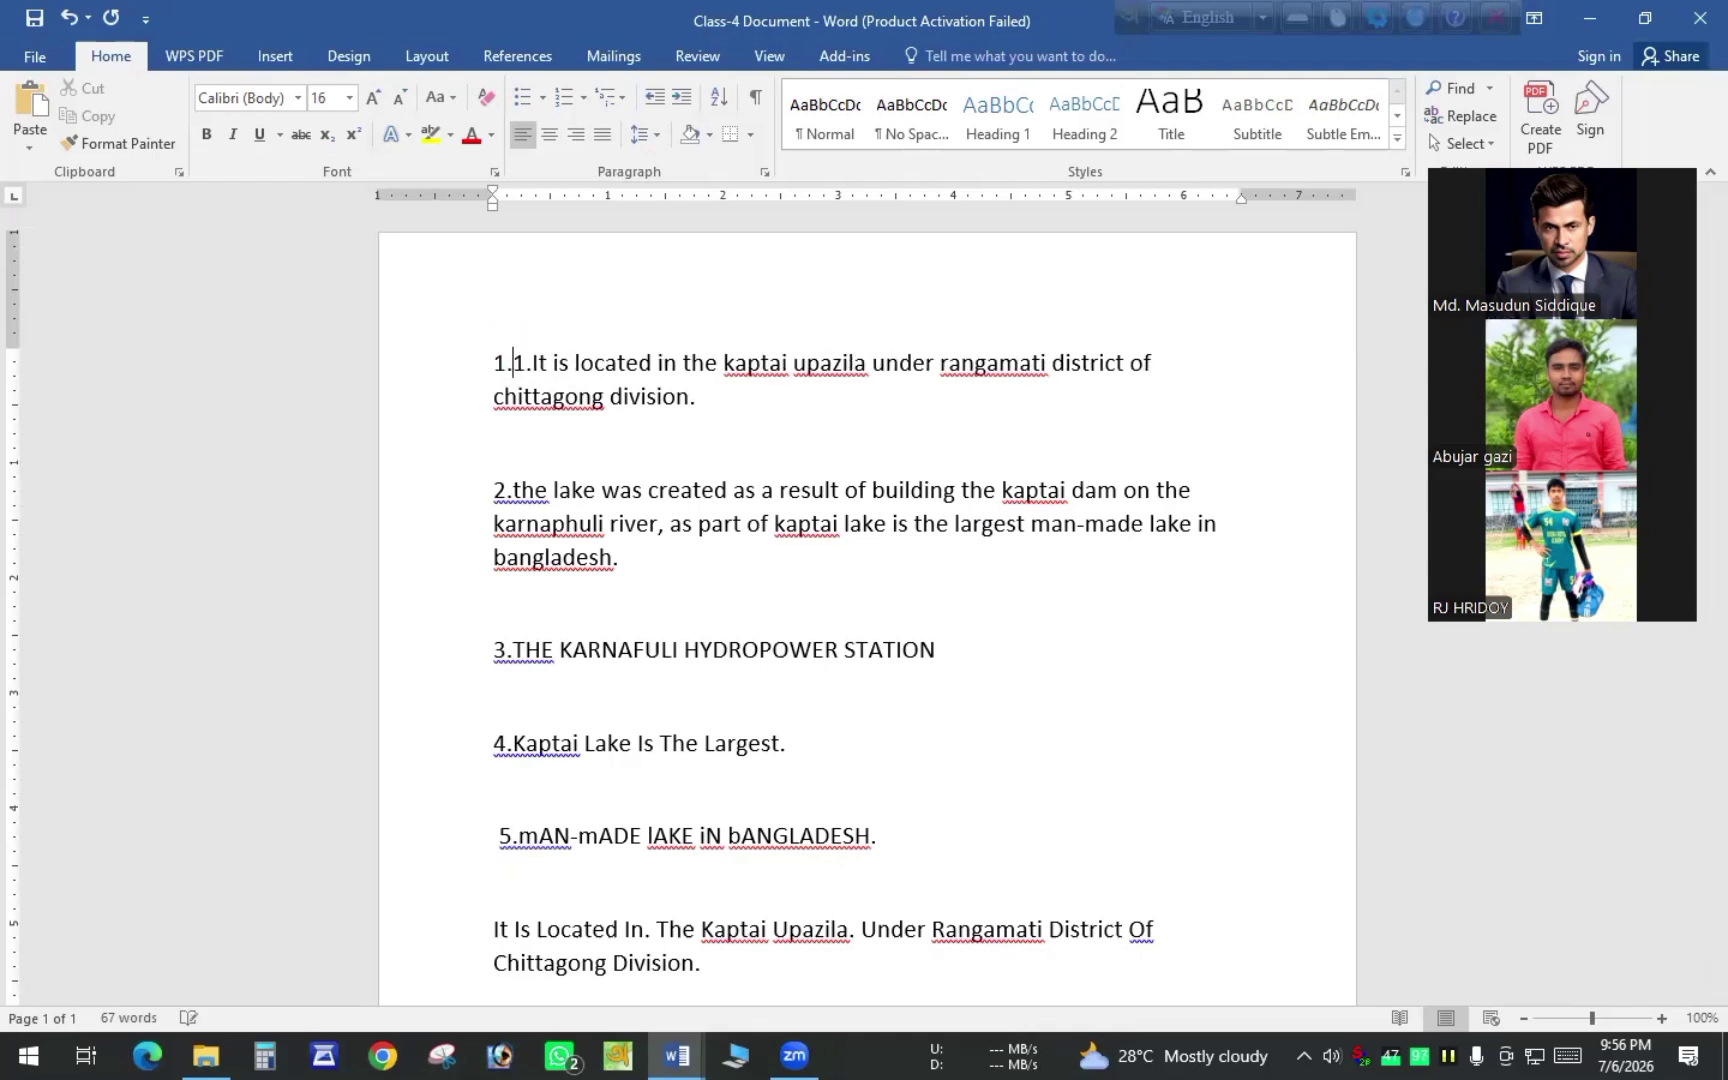
pyautogui.press('BackSpace')
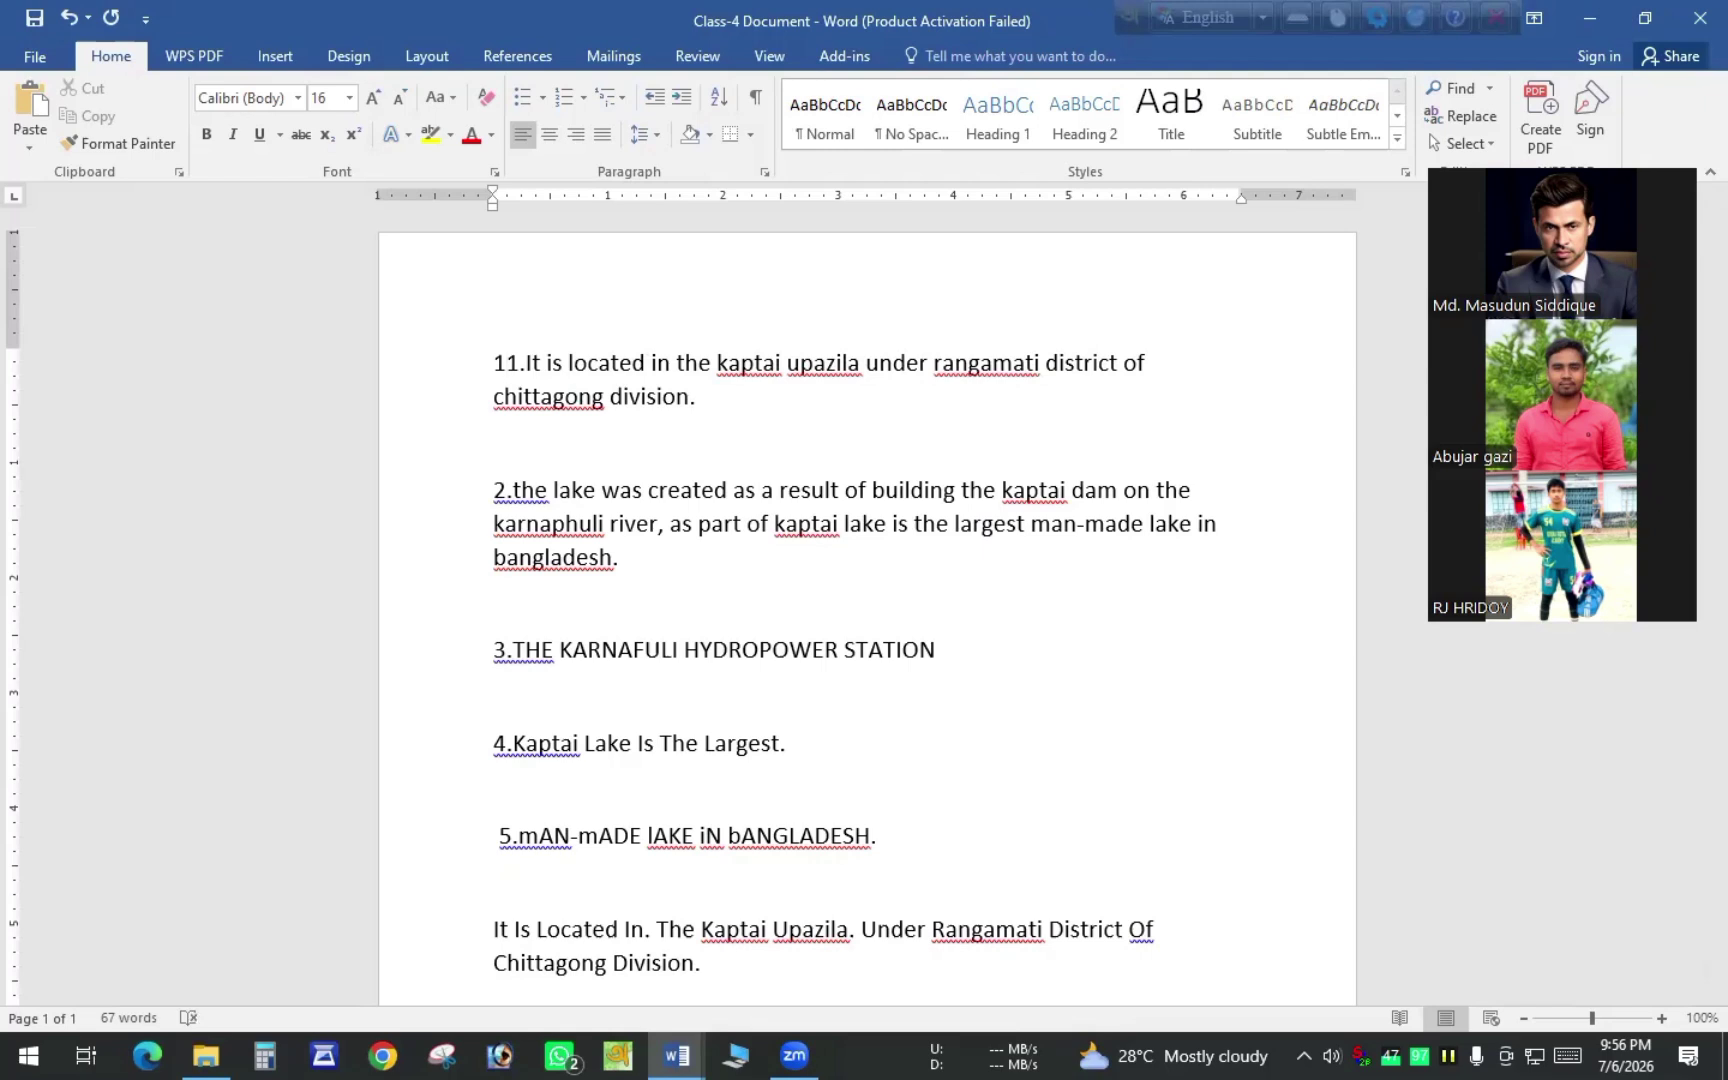
pyautogui.write(')')
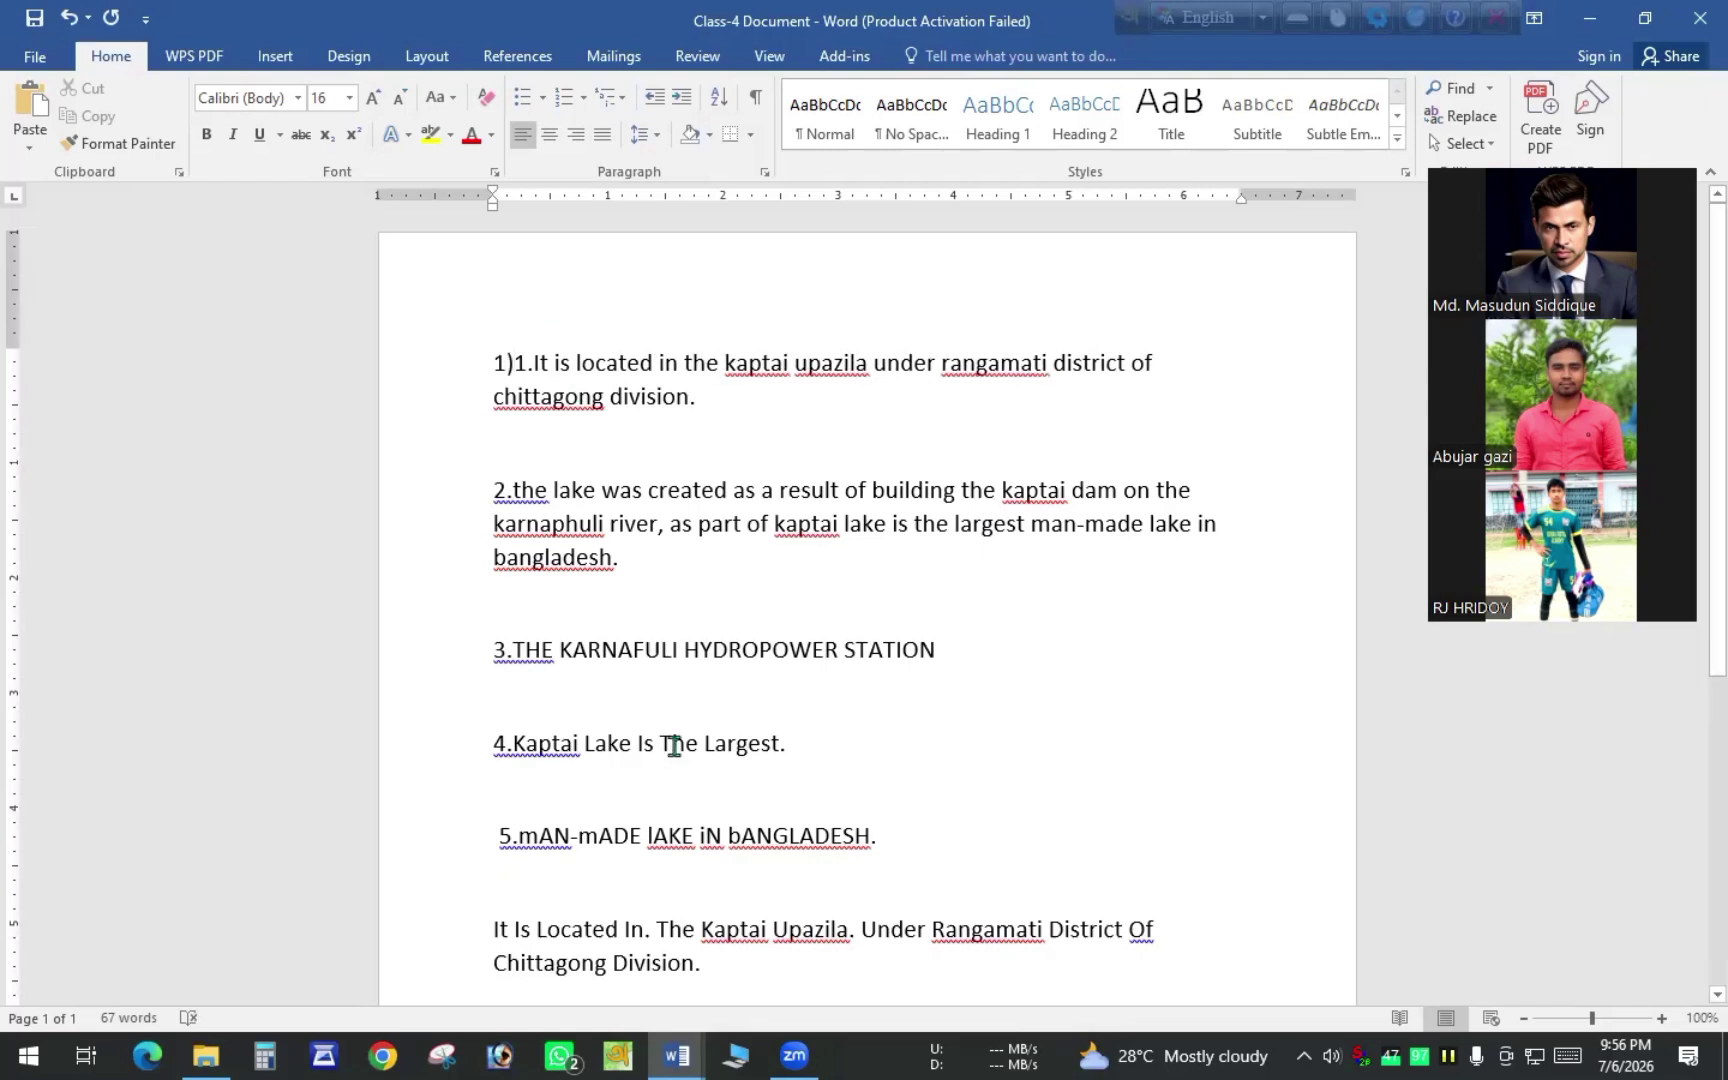
pyautogui.click(497, 929)
pyautogui.write('2.')
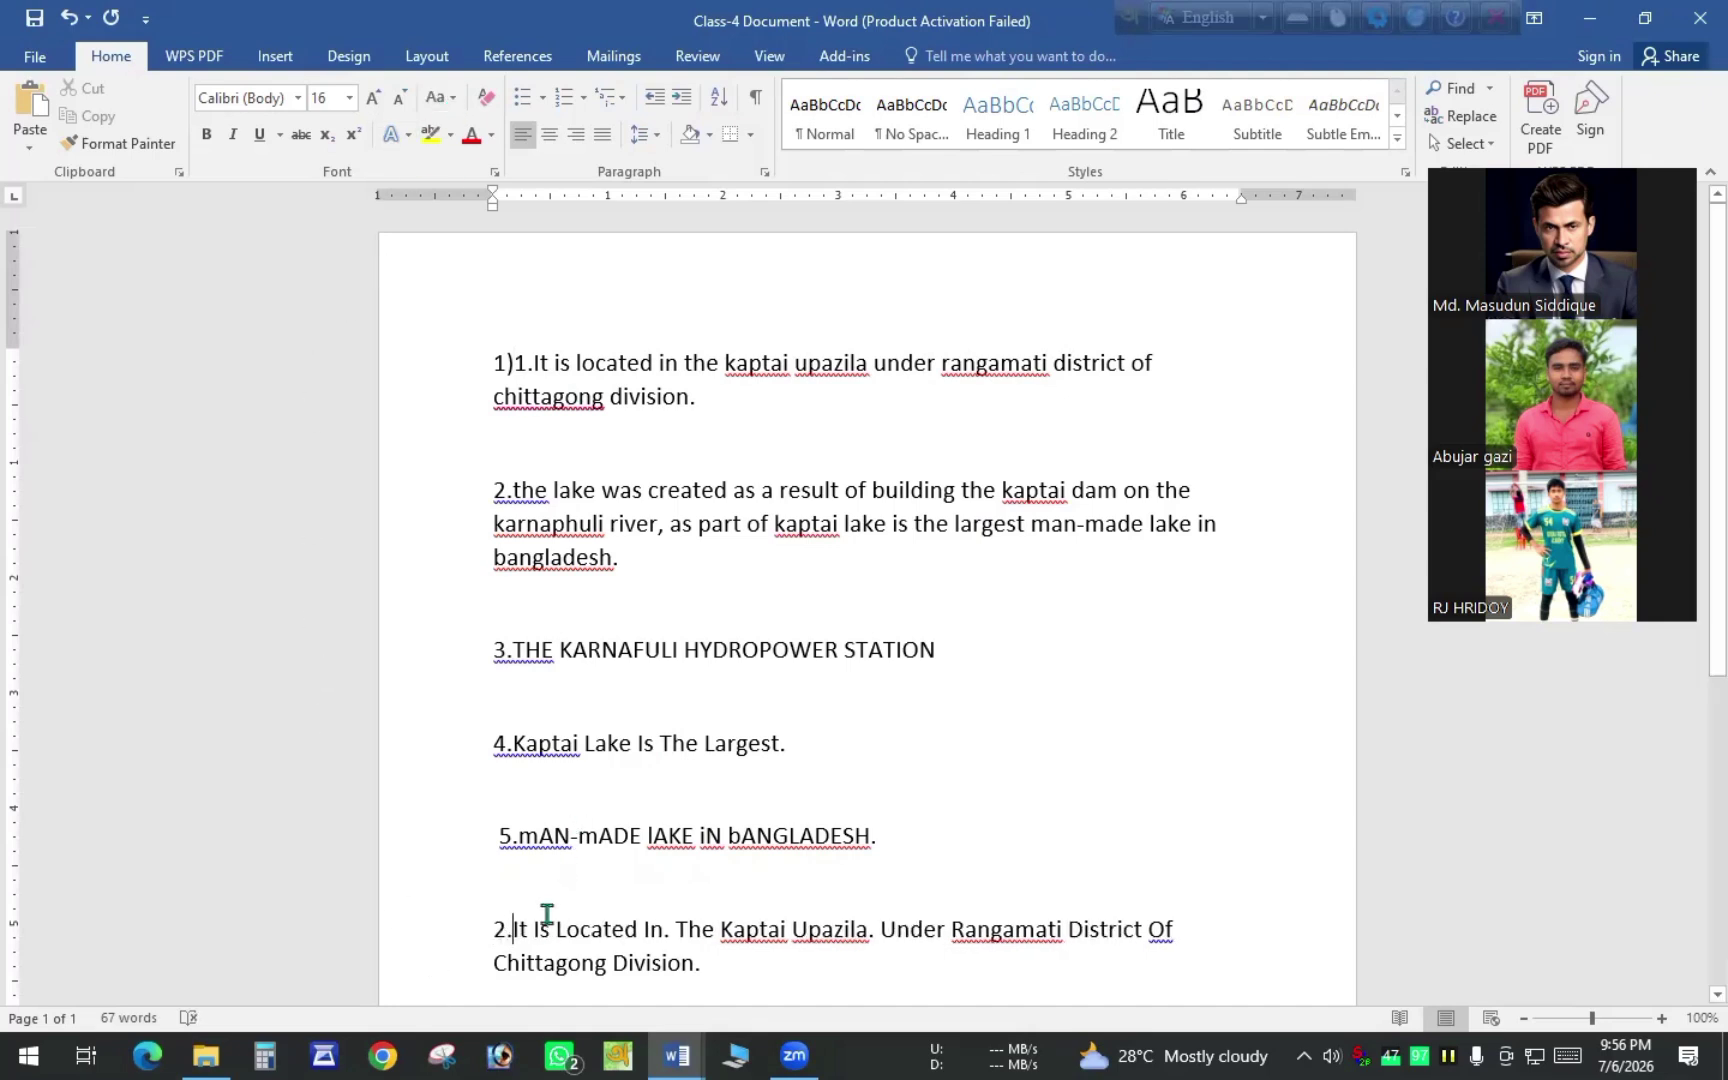
# Check the "Font color" topic in the Class-4 lesson outline, and return to Class-4 Document
pyautogui.moveTo(677, 1055)
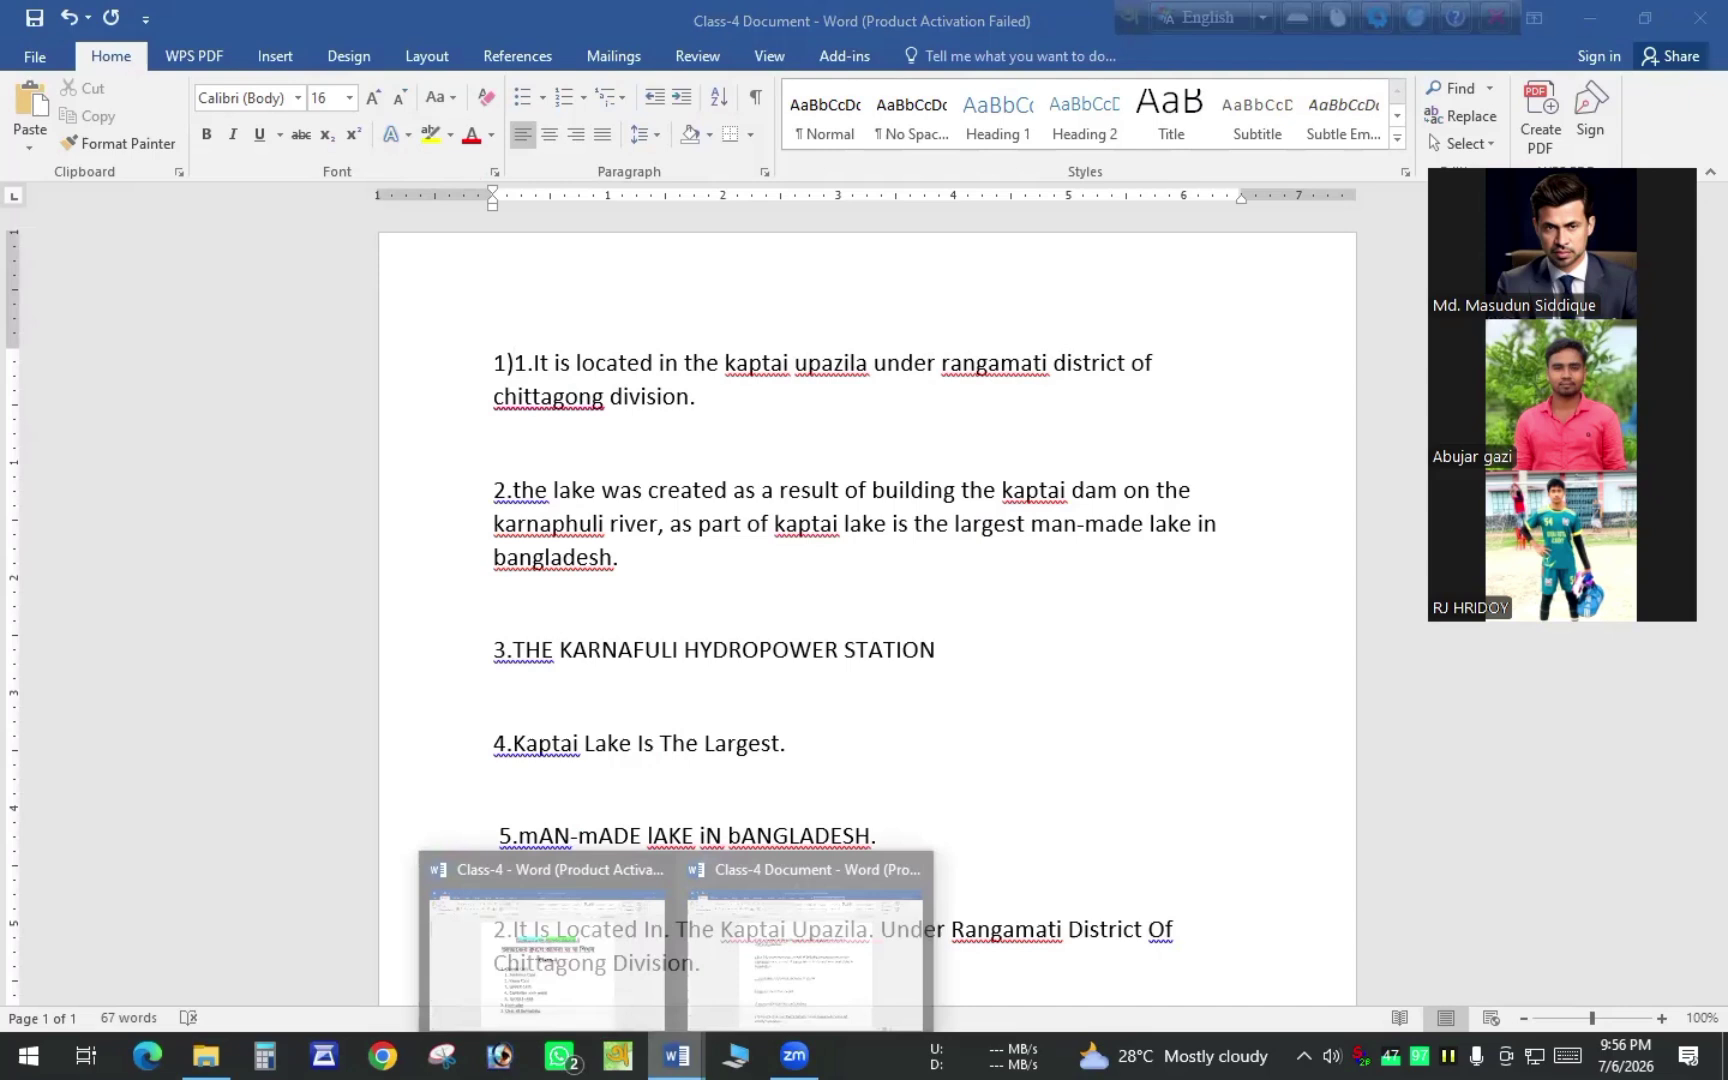
pyautogui.click(585, 969)
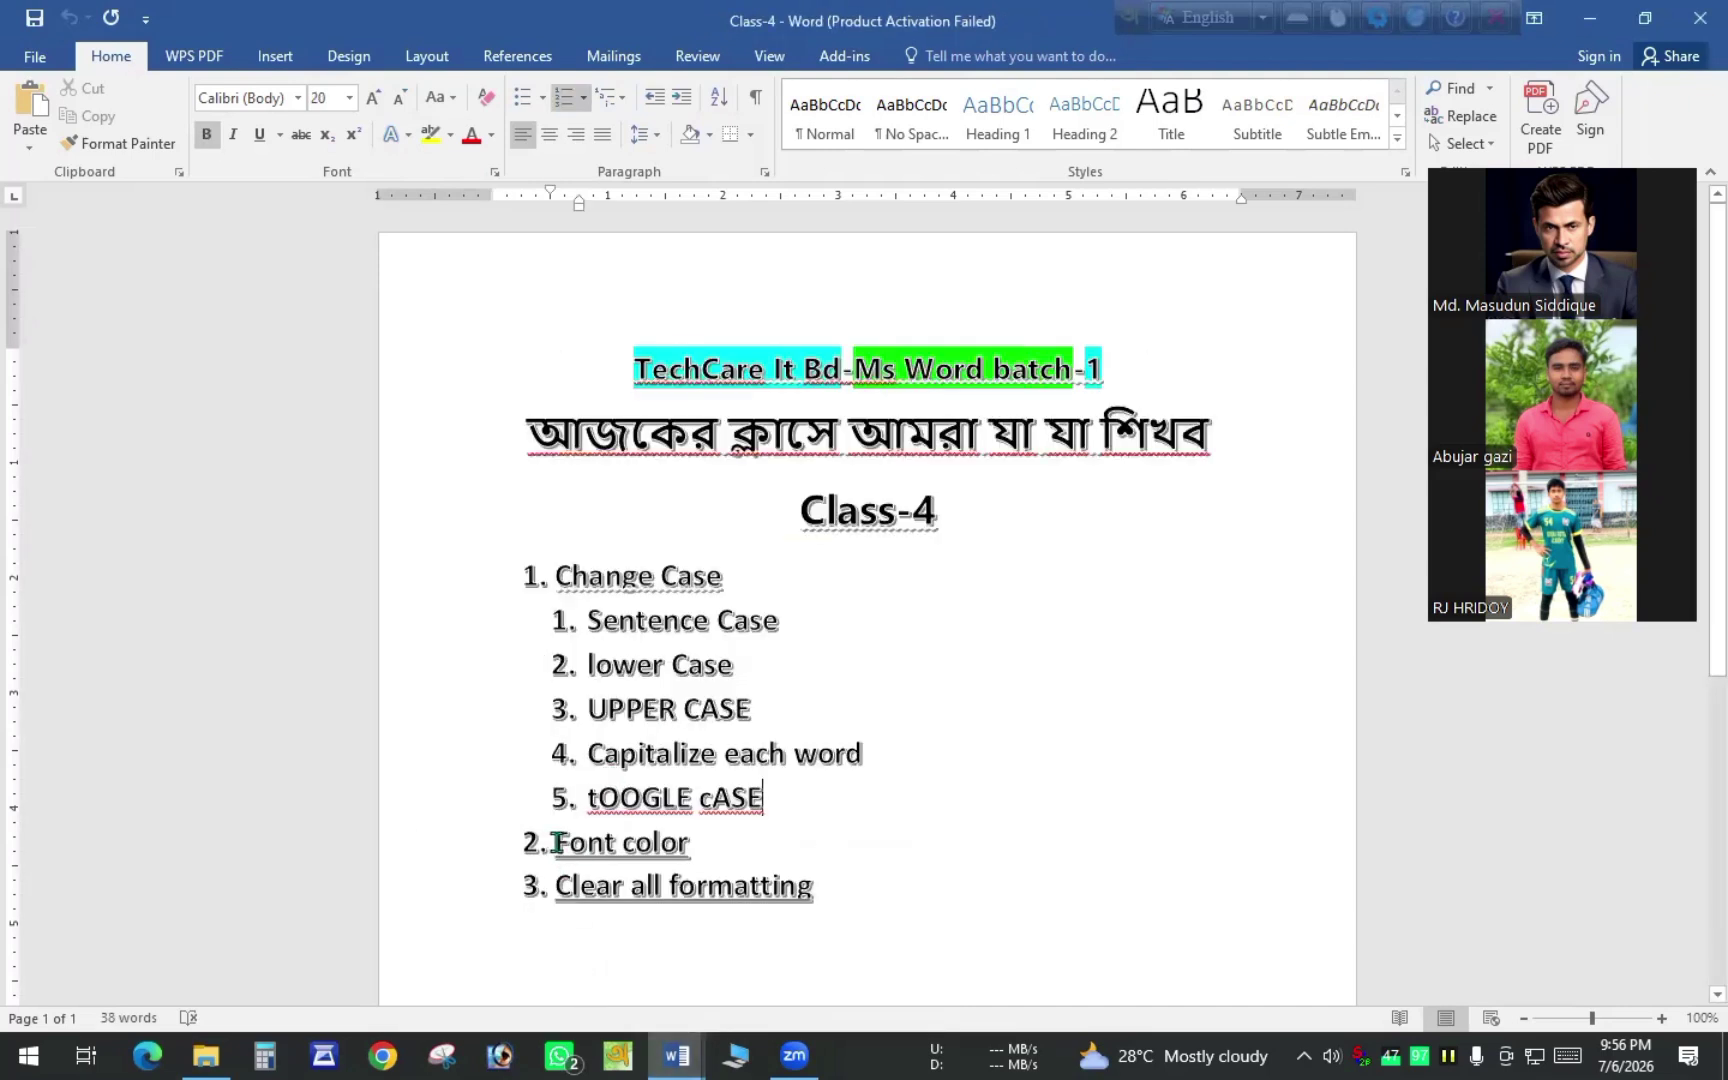
pyautogui.moveTo(557, 842); pyautogui.dragTo(701, 856)
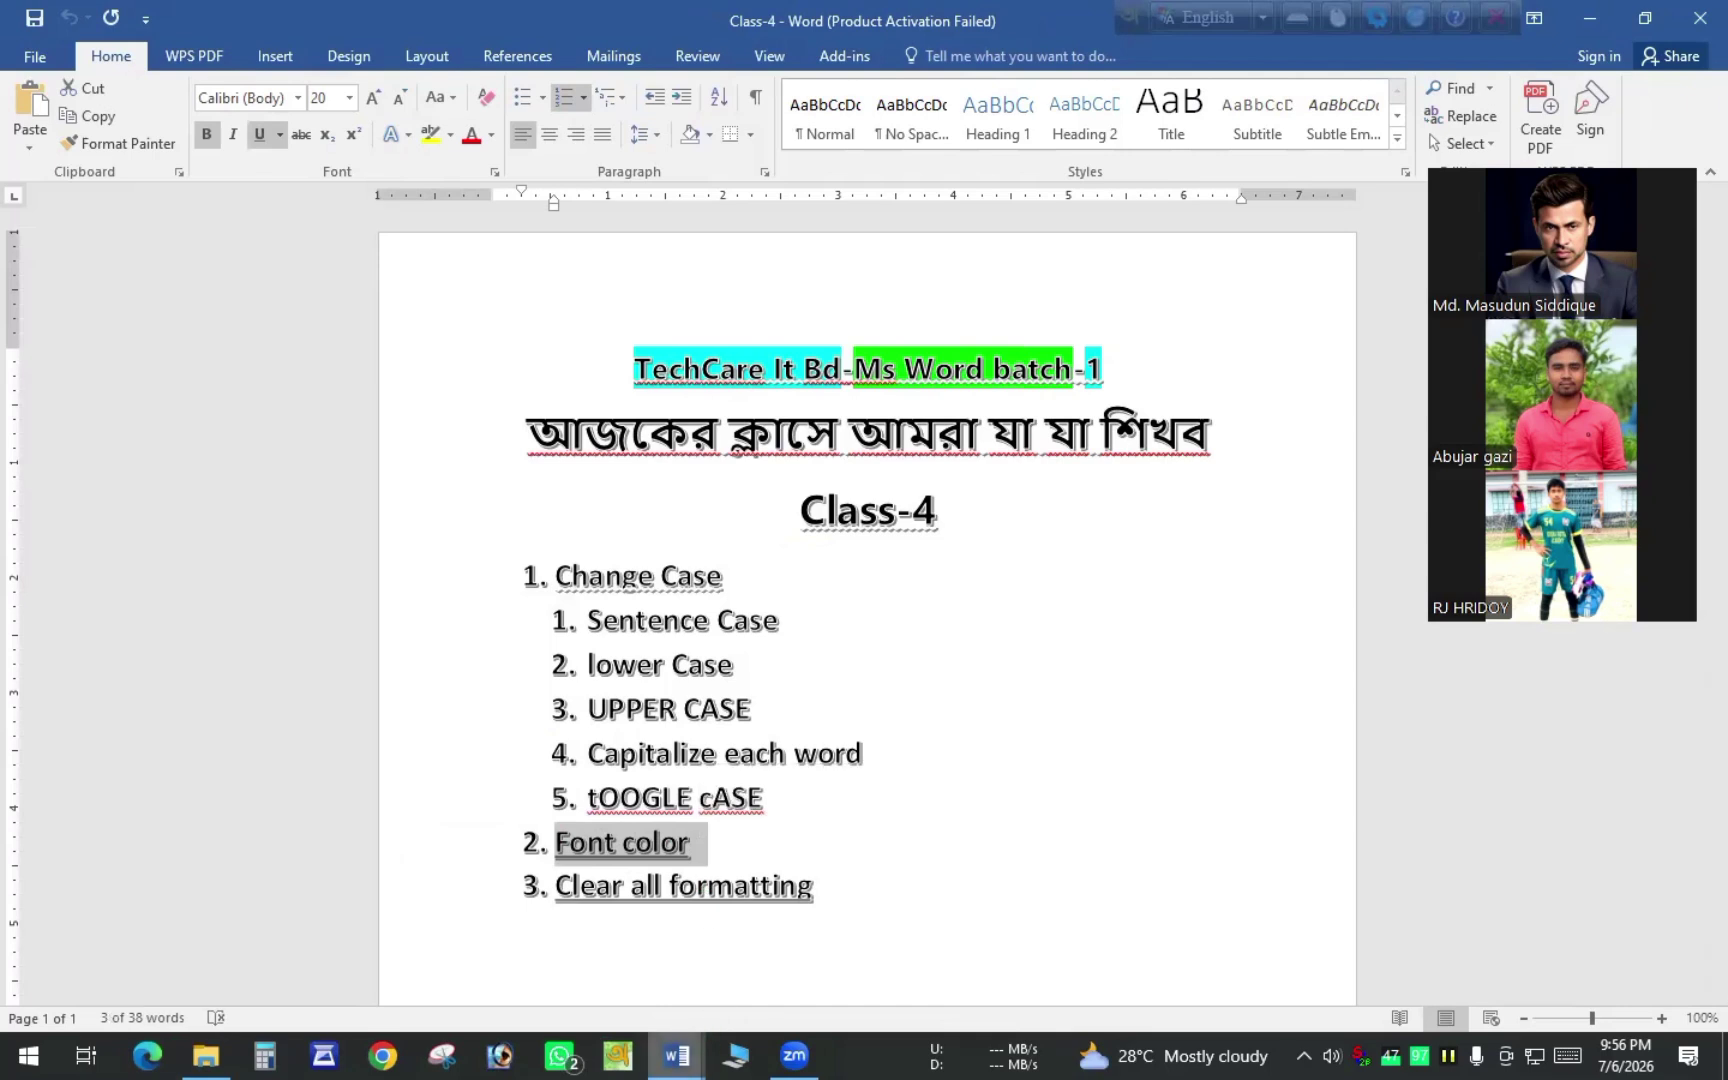
pyautogui.moveTo(676, 1055)
pyautogui.click(767, 965)
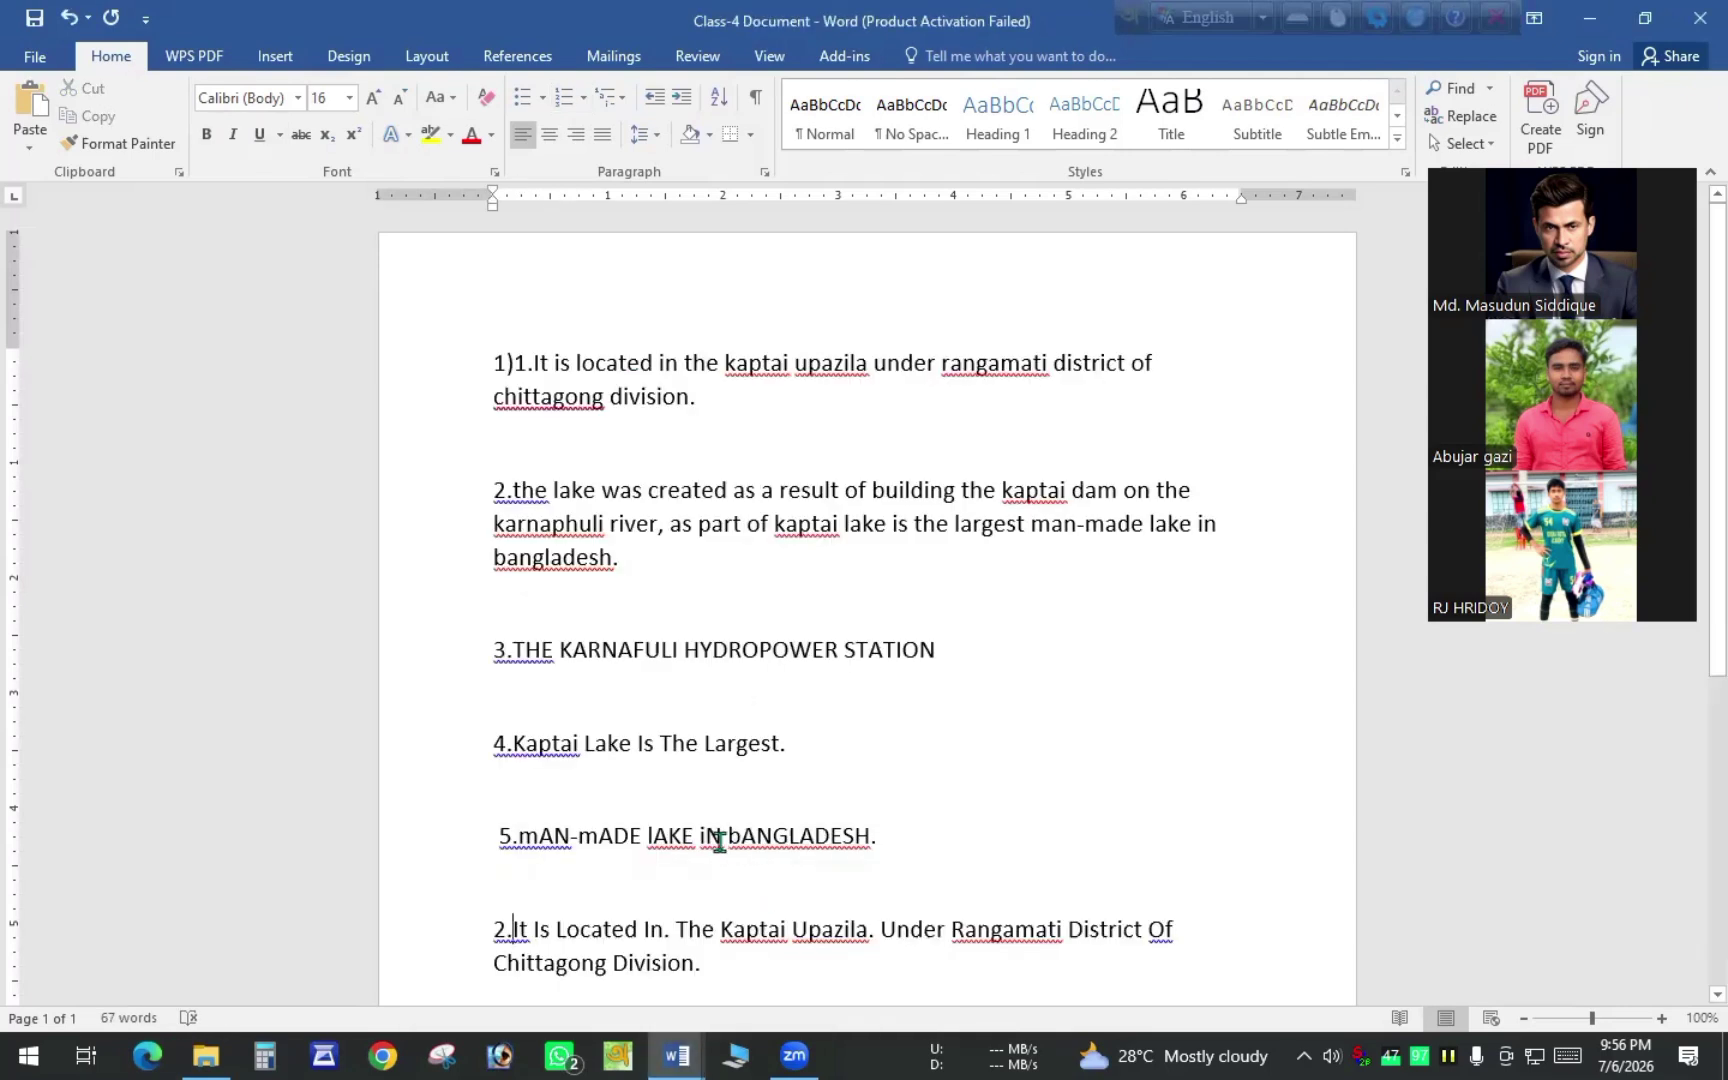
# Move the sentence starting "Under Rangamati District" into its own paragraph with one blank line above it
pyautogui.scroll(-1, 719, 724)
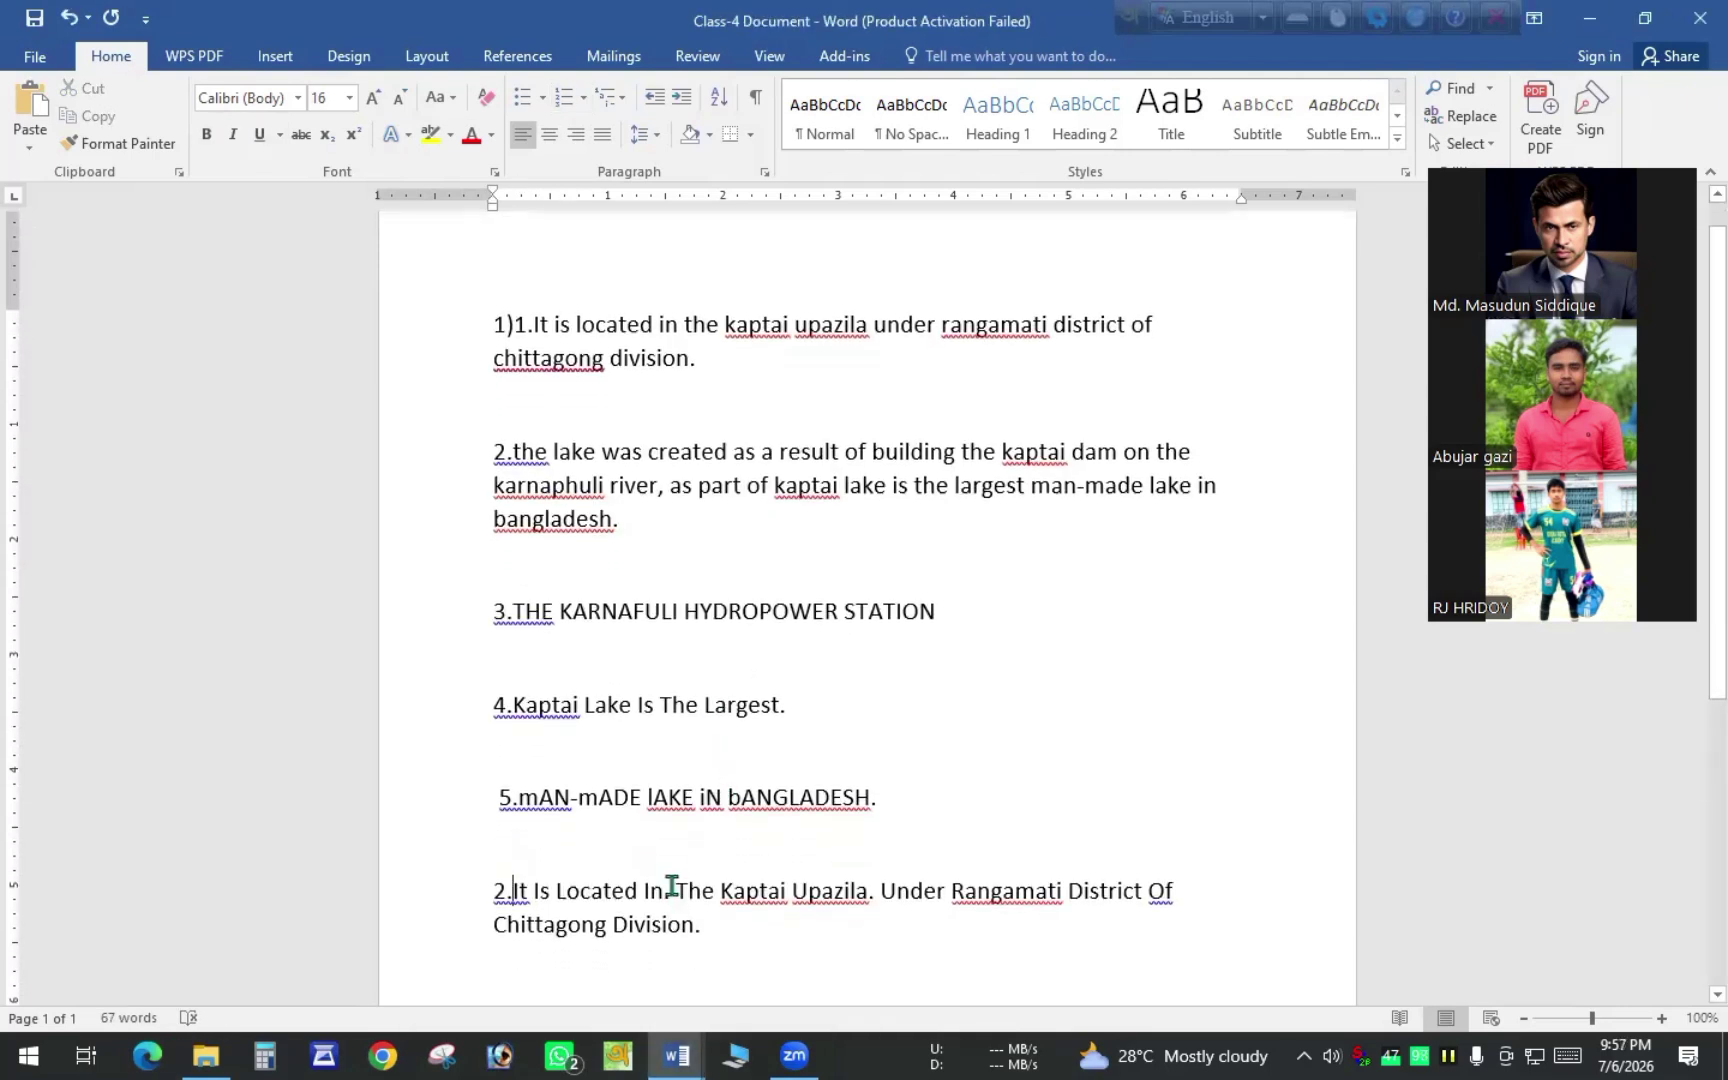
pyautogui.click(887, 893)
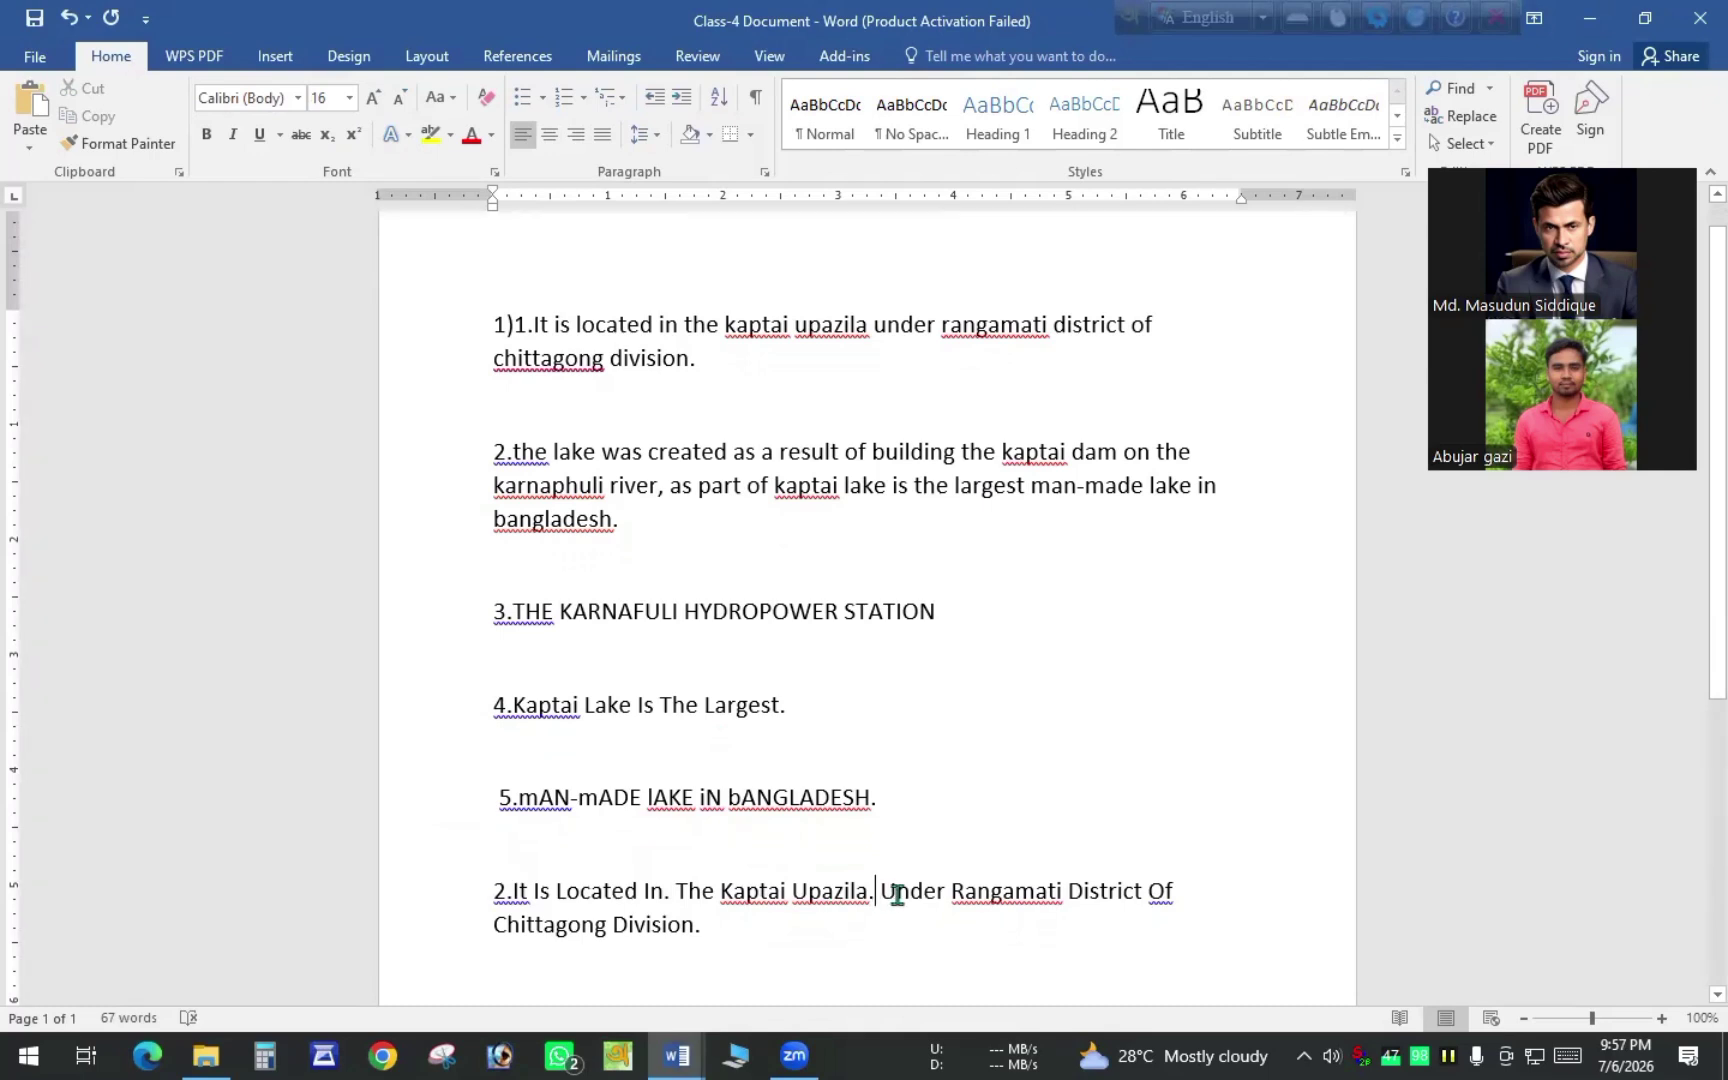
pyautogui.press('Return')
pyautogui.press('Return')
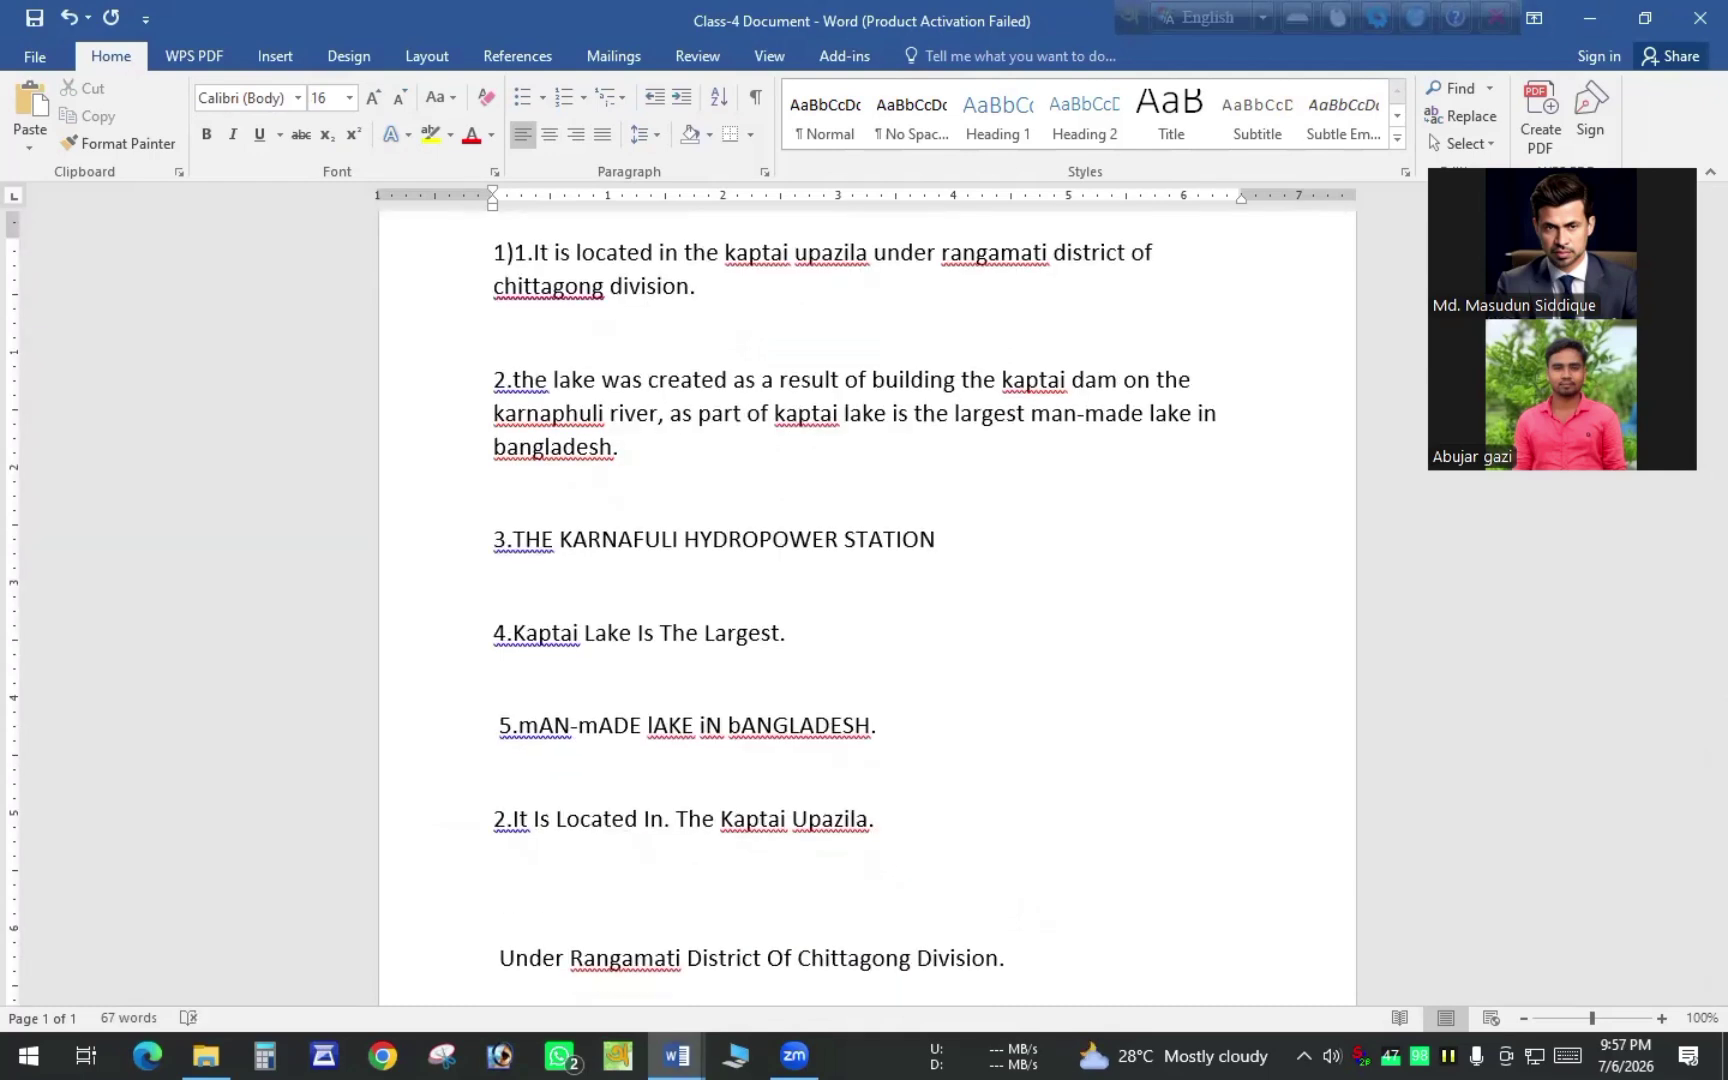
pyautogui.press('BackSpace')
pyautogui.click(899, 818)
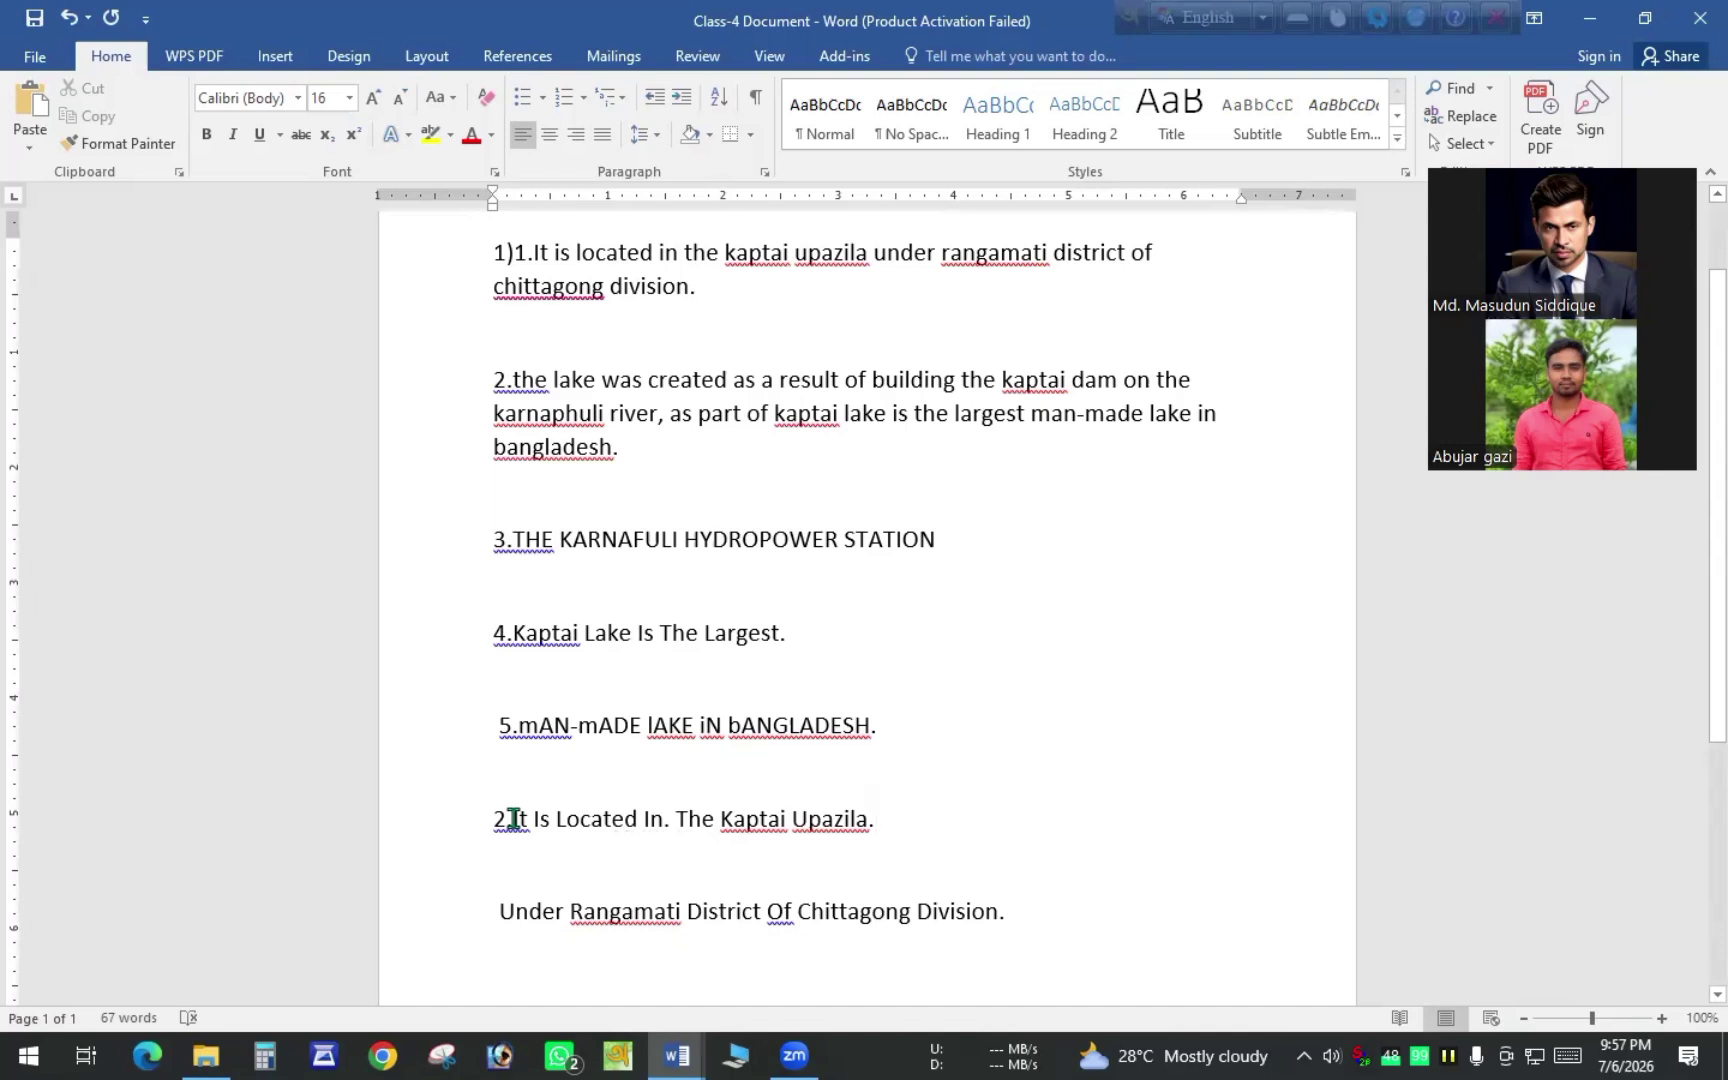
# Change the font color of "It Is Located In. The Kaptai Upazila." to a dark blue theme color
pyautogui.moveTo(513, 819); pyautogui.dragTo(874, 820)
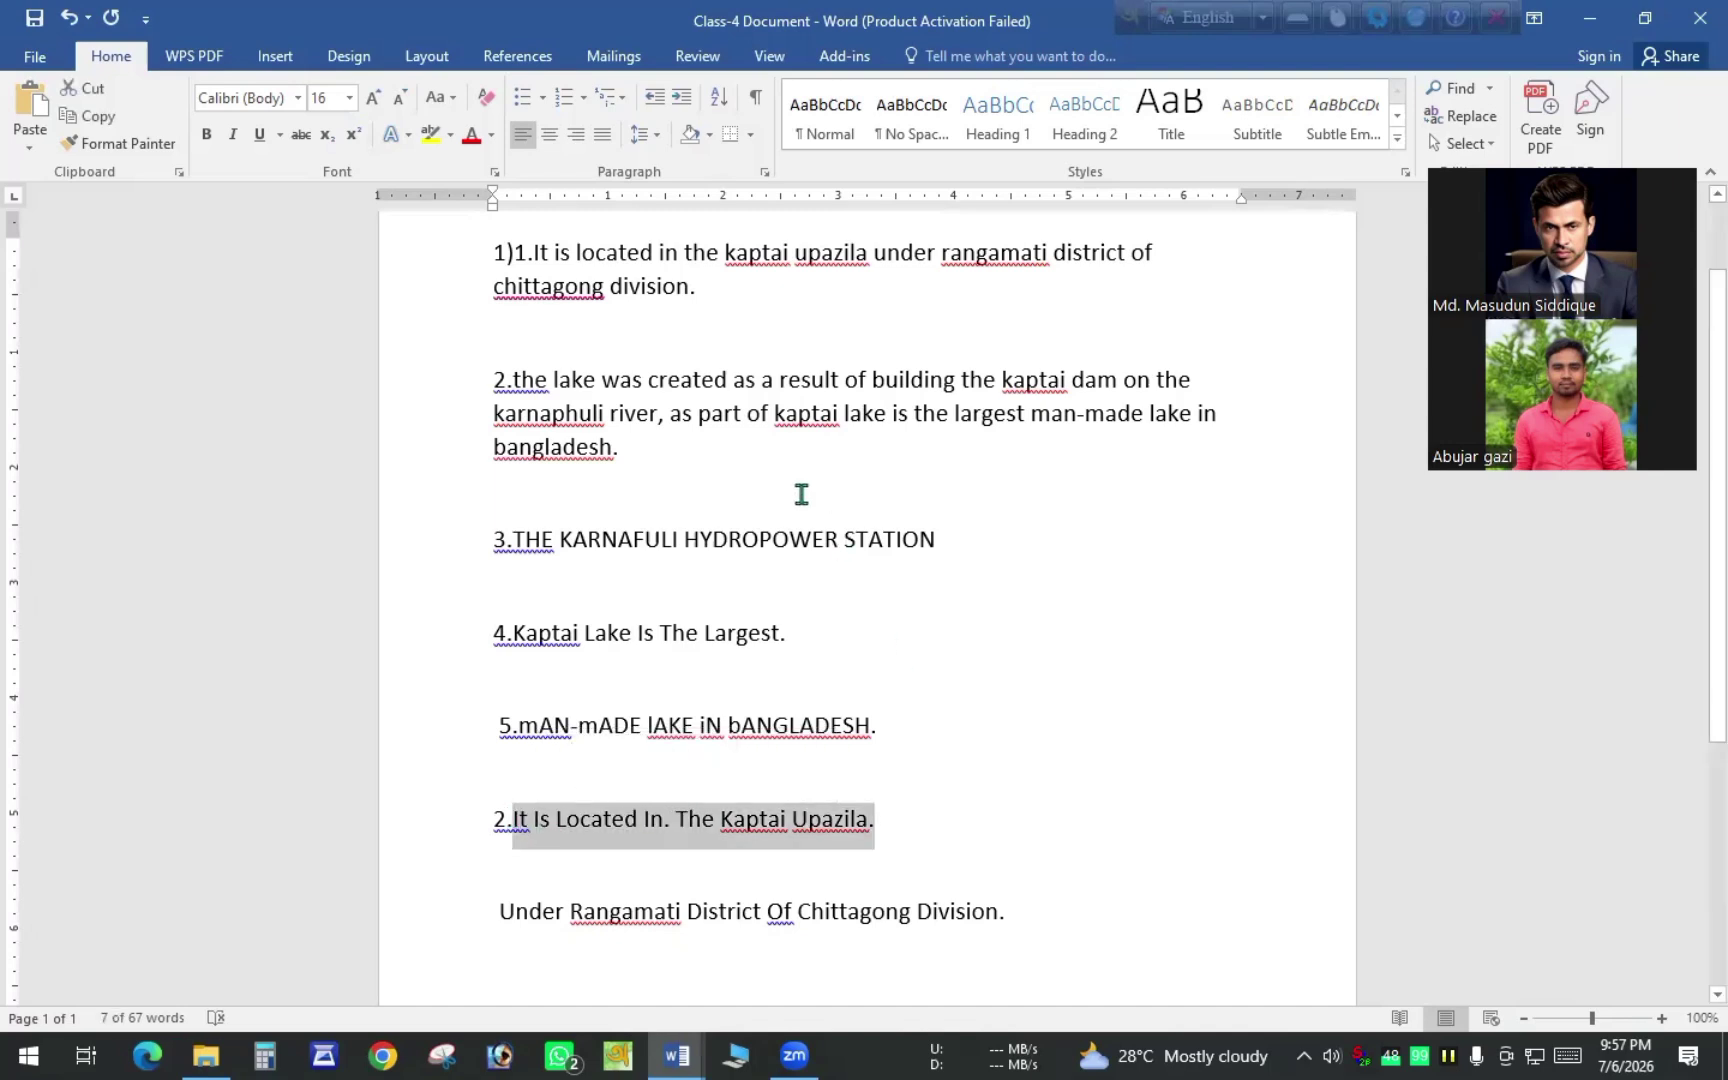
pyautogui.click(491, 137)
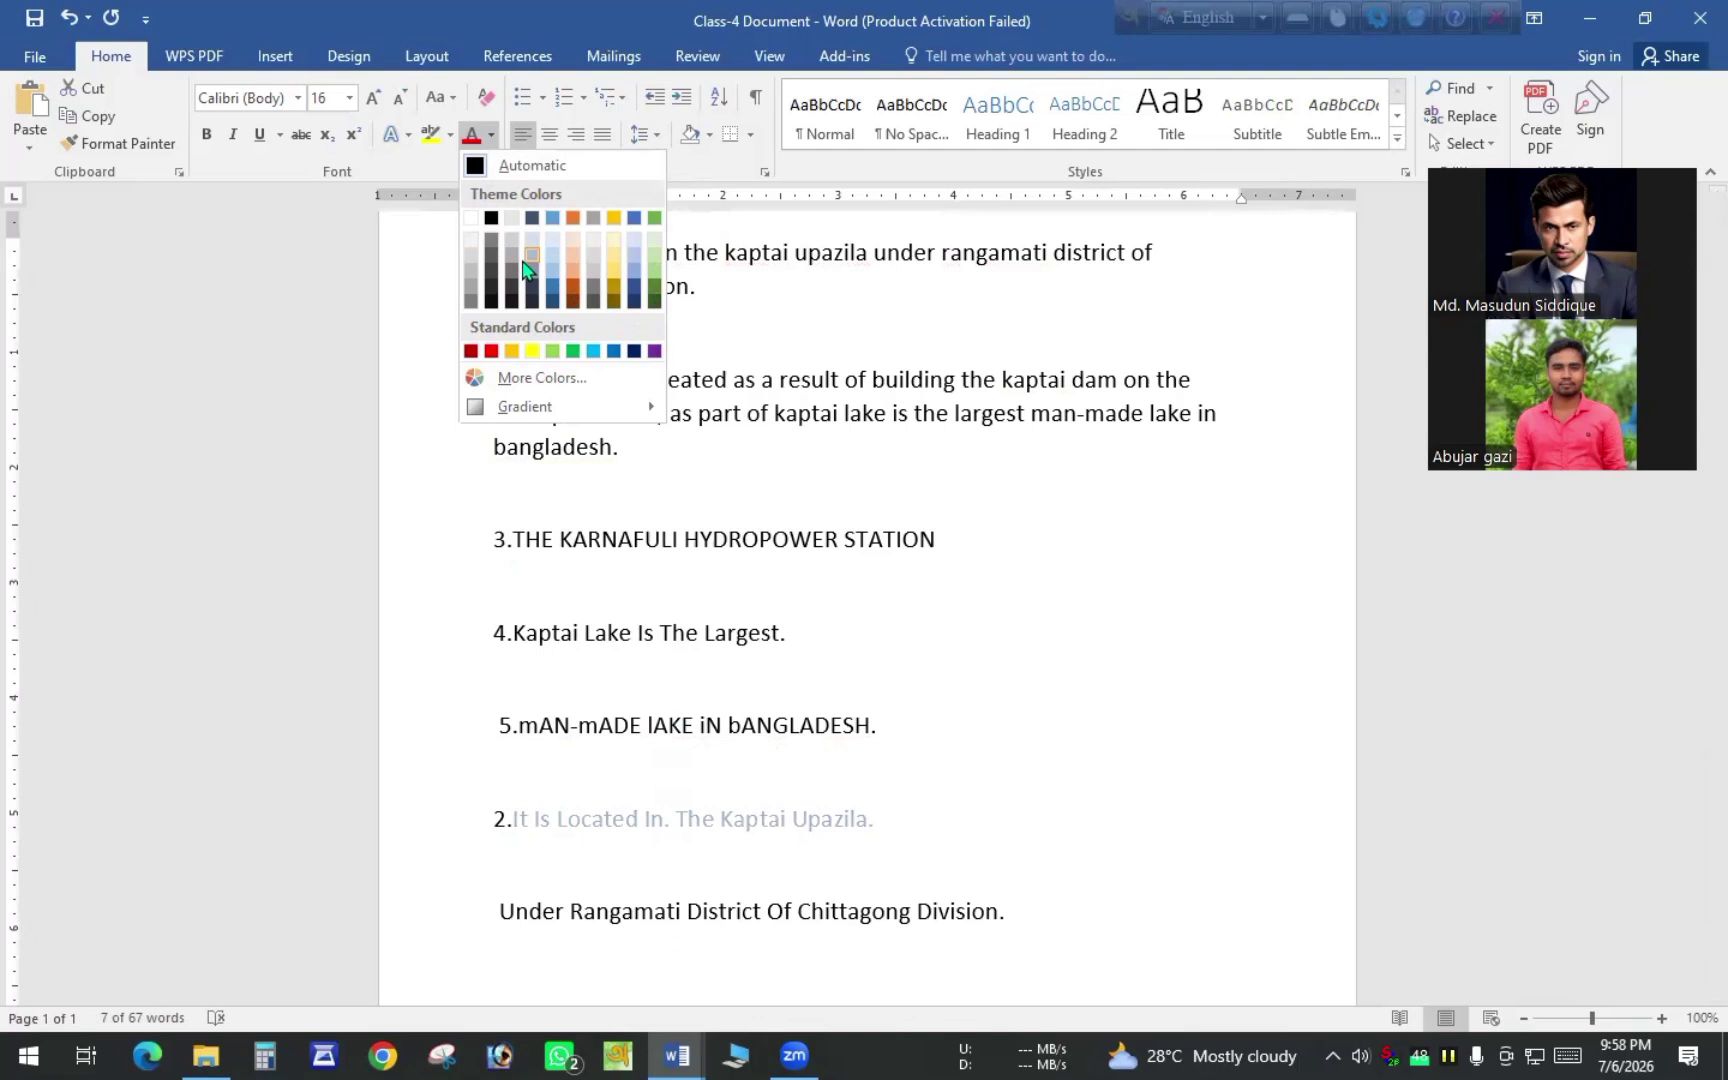
pyautogui.click(632, 292)
pyautogui.click(880, 828)
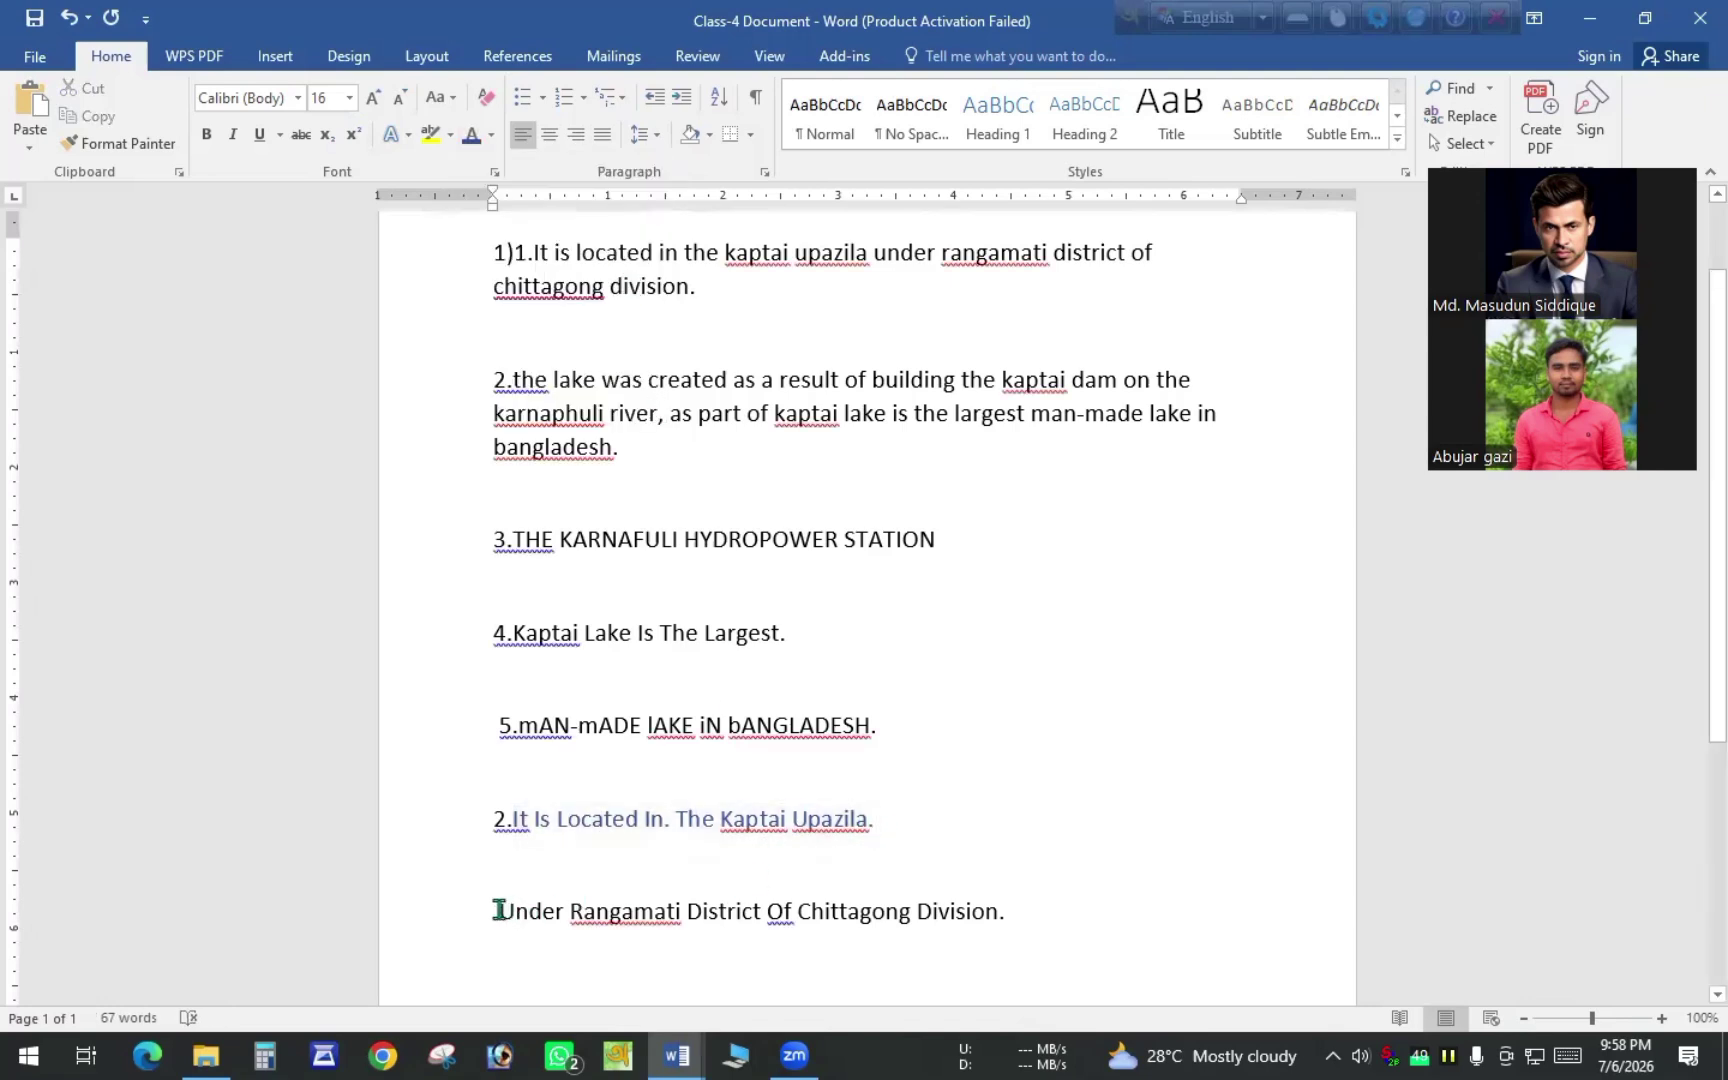
# Open the More Colors dialog for the font color of "Under Rangamati District Of Chittagong Division."
pyautogui.moveTo(525, 910); pyautogui.dragTo(1012, 914)
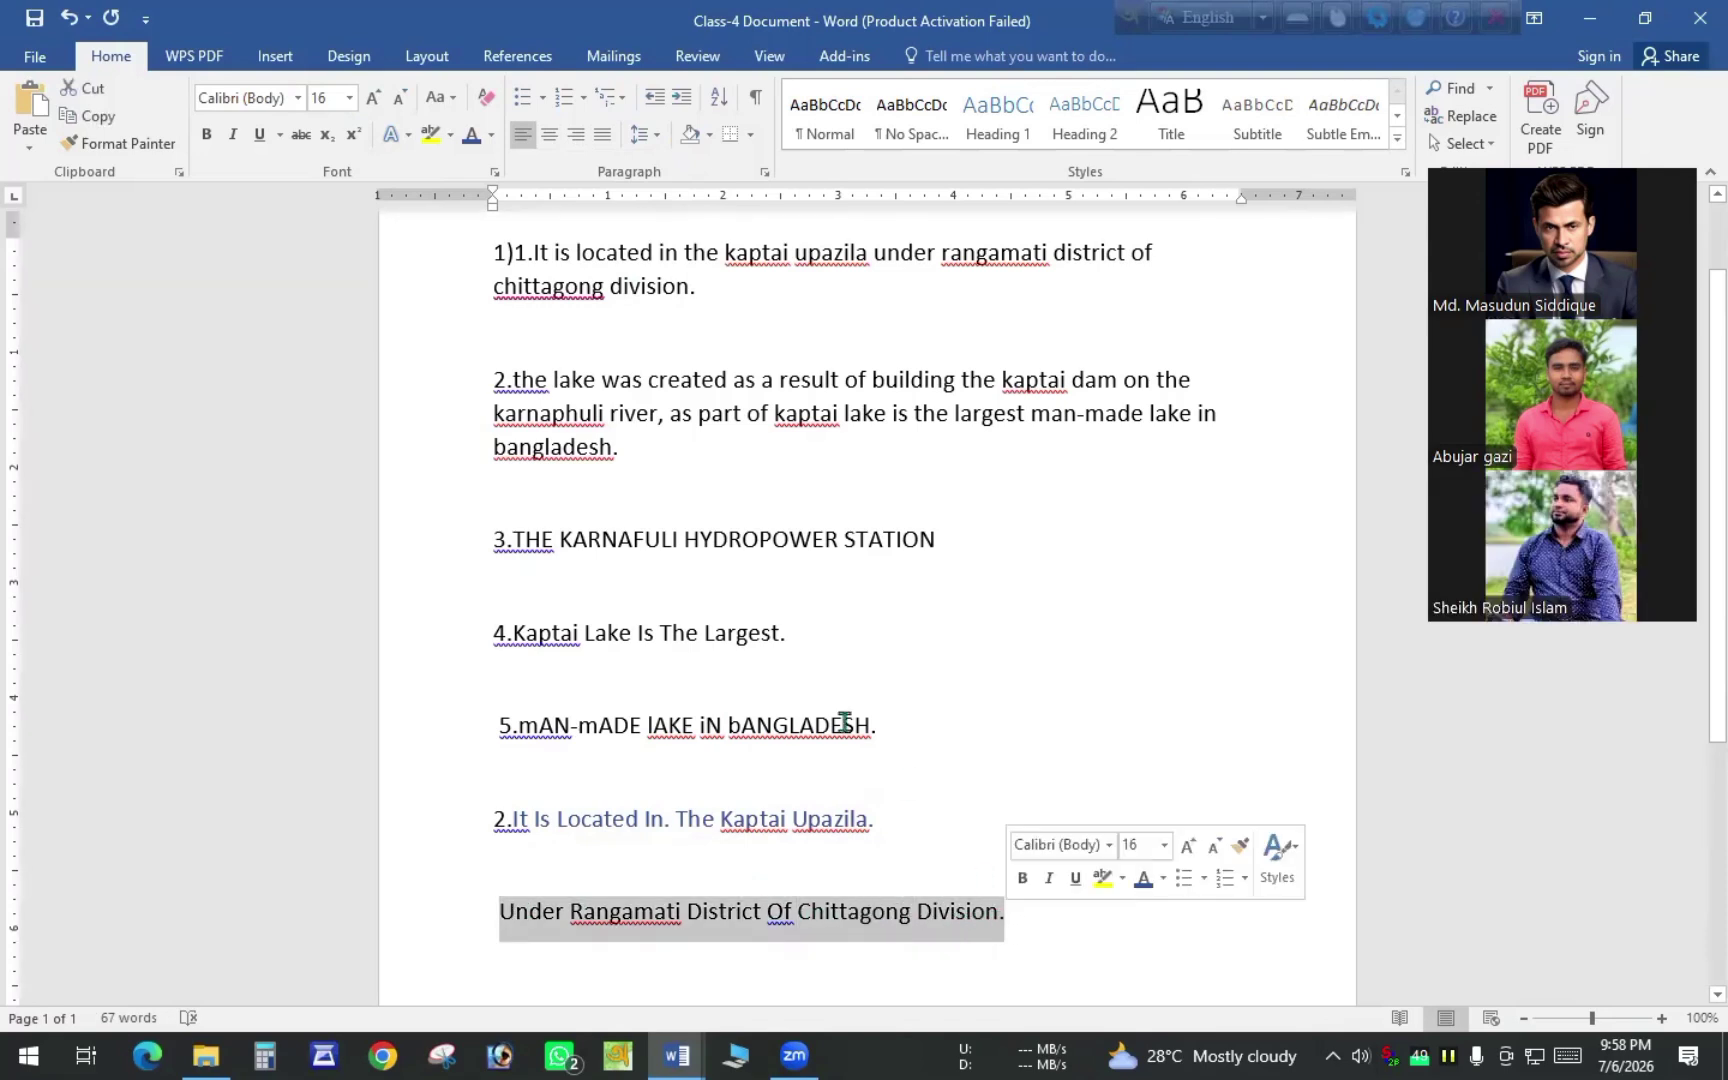
pyautogui.click(491, 142)
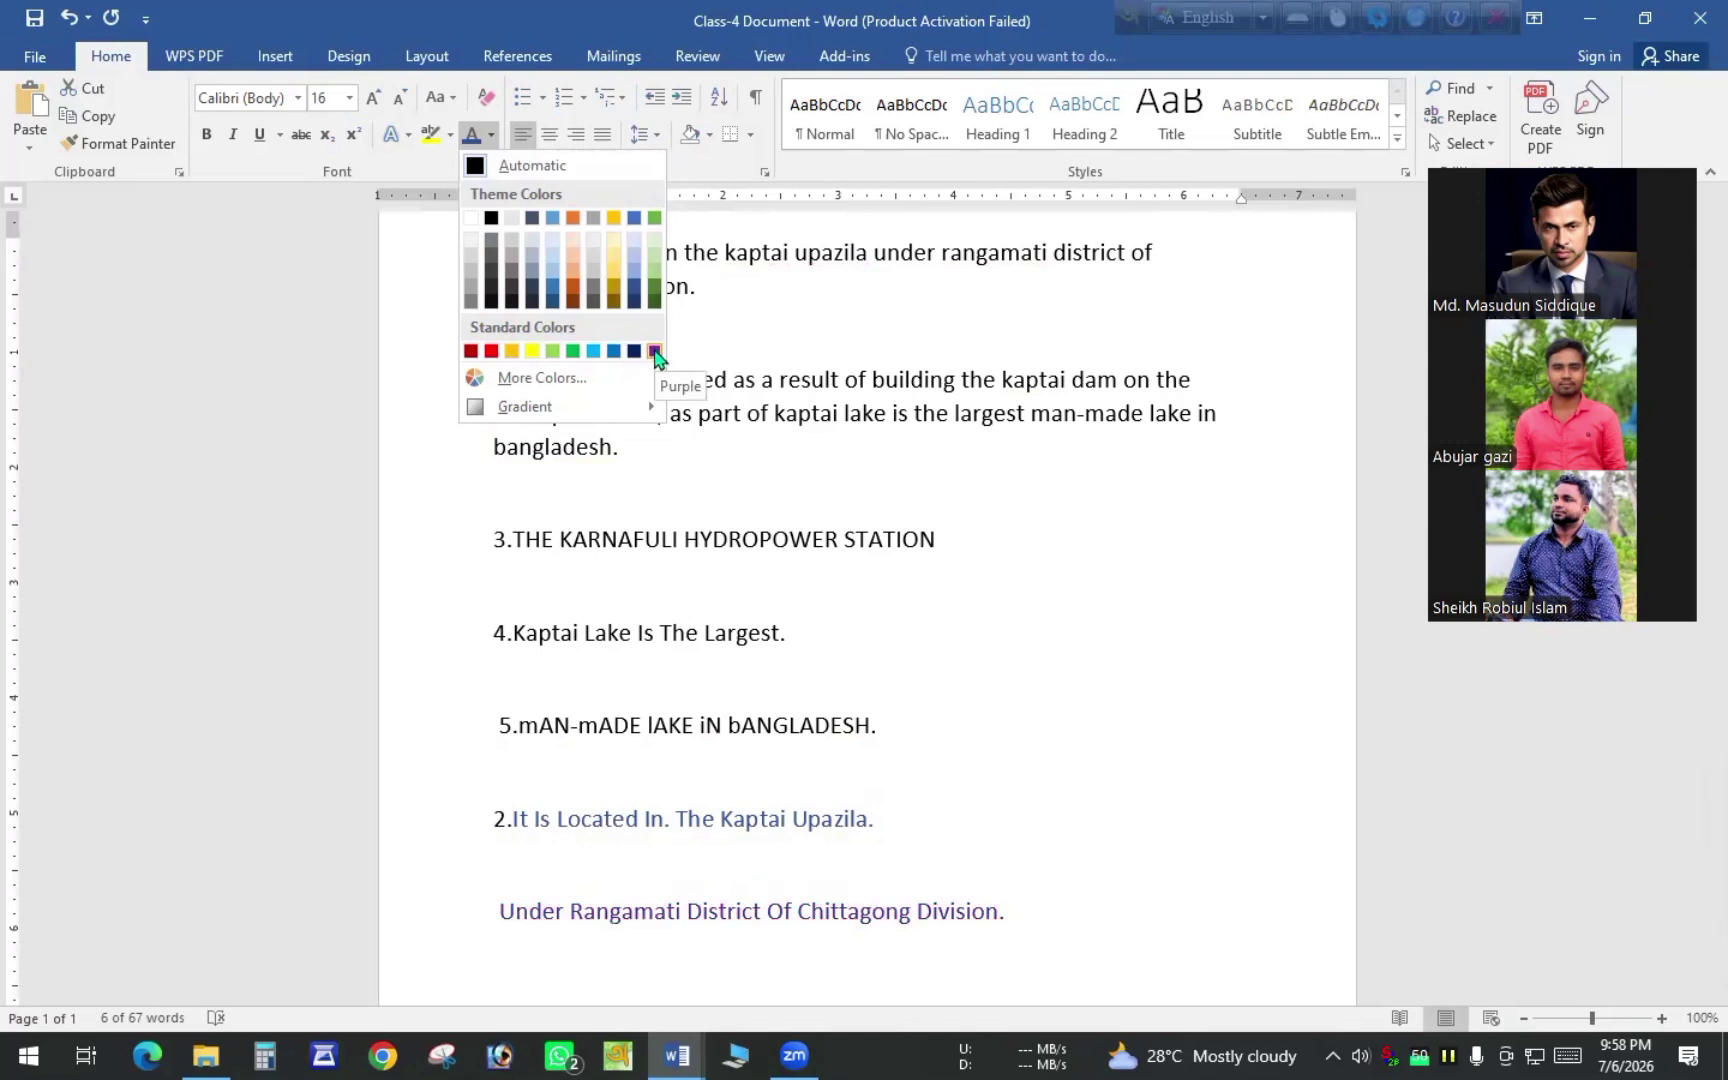
pyautogui.click(475, 380)
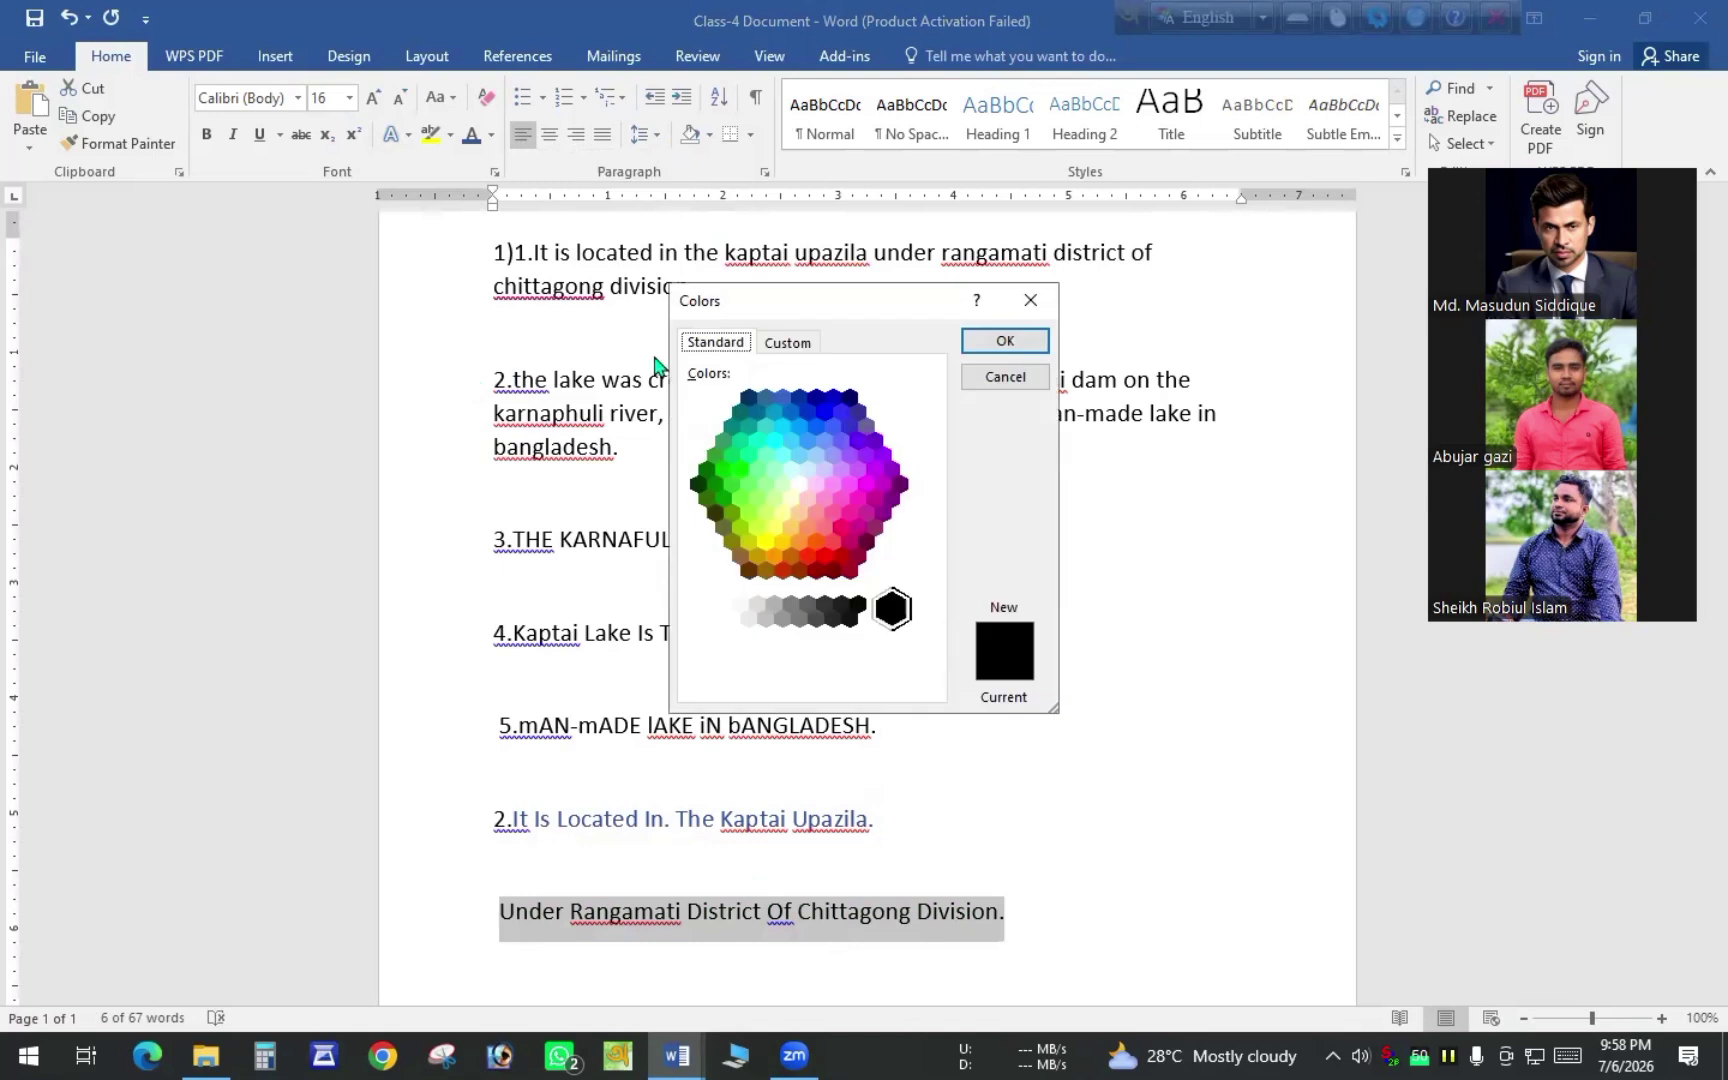
# Try various swatches in the standard color honeycomb, from blues through pink and greens, ending on a light yellow-green
pyautogui.click(783, 424)
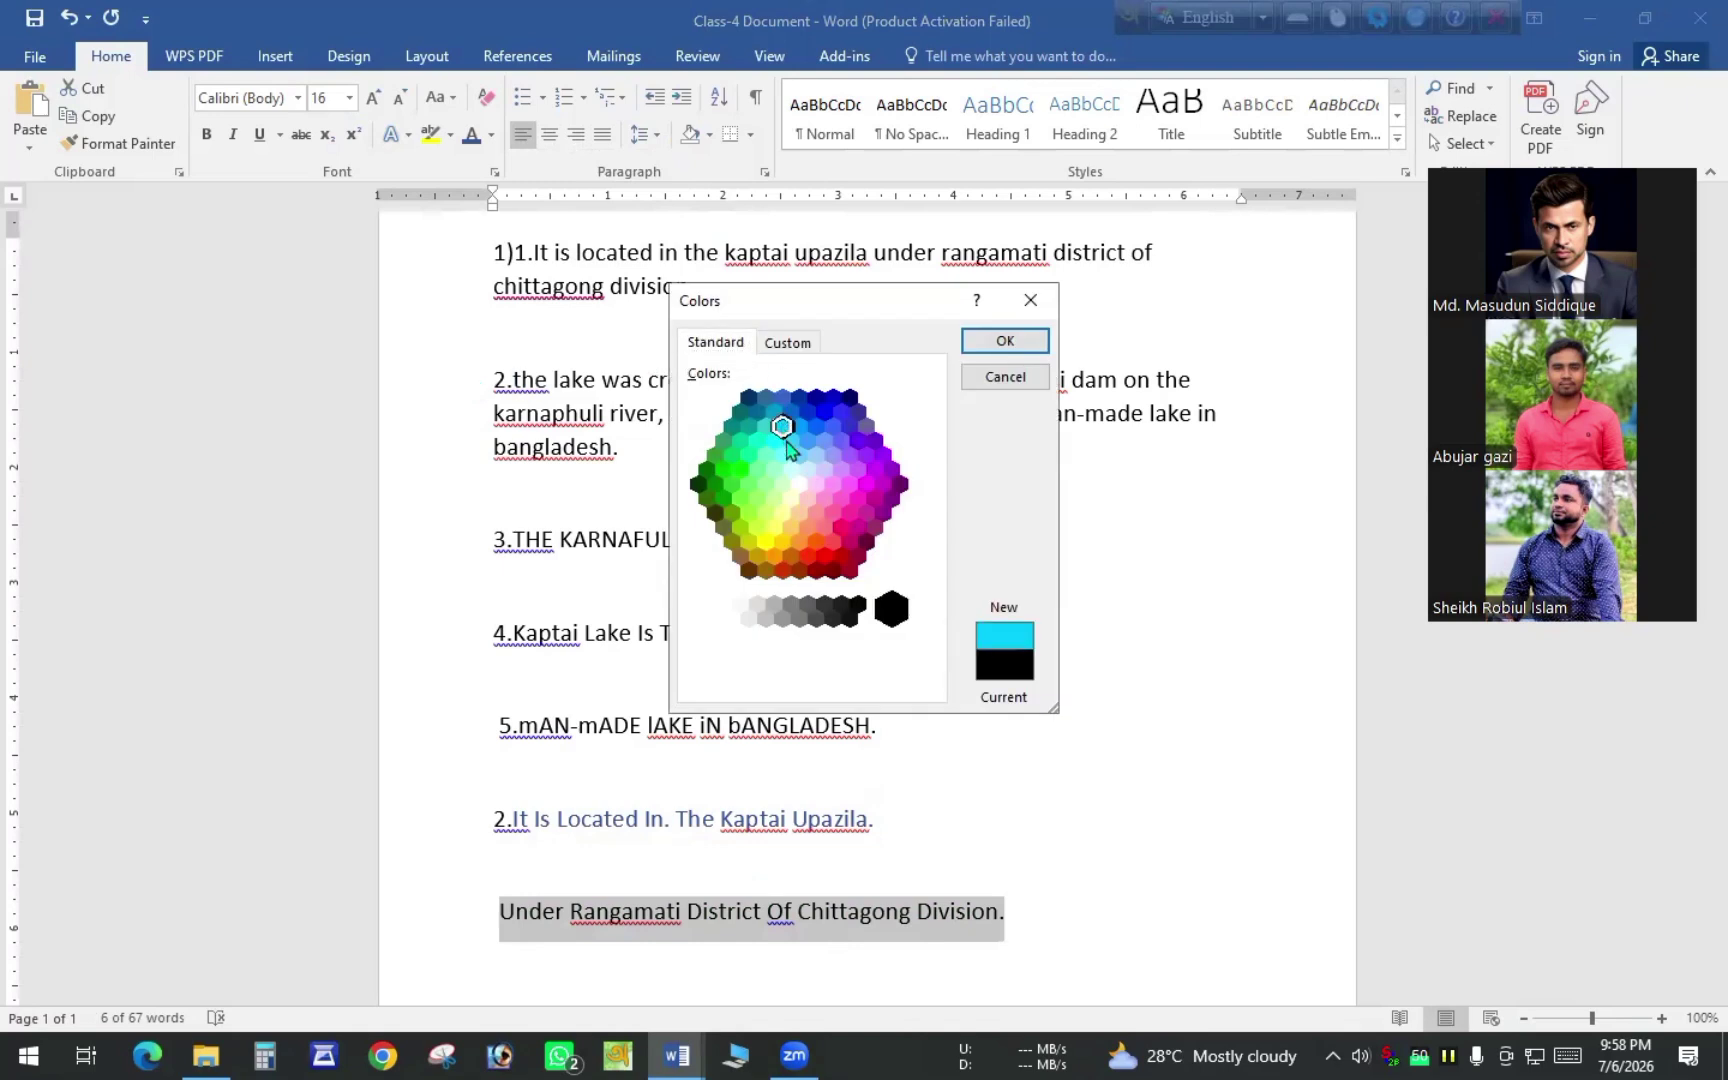
pyautogui.click(790, 440)
pyautogui.click(810, 428)
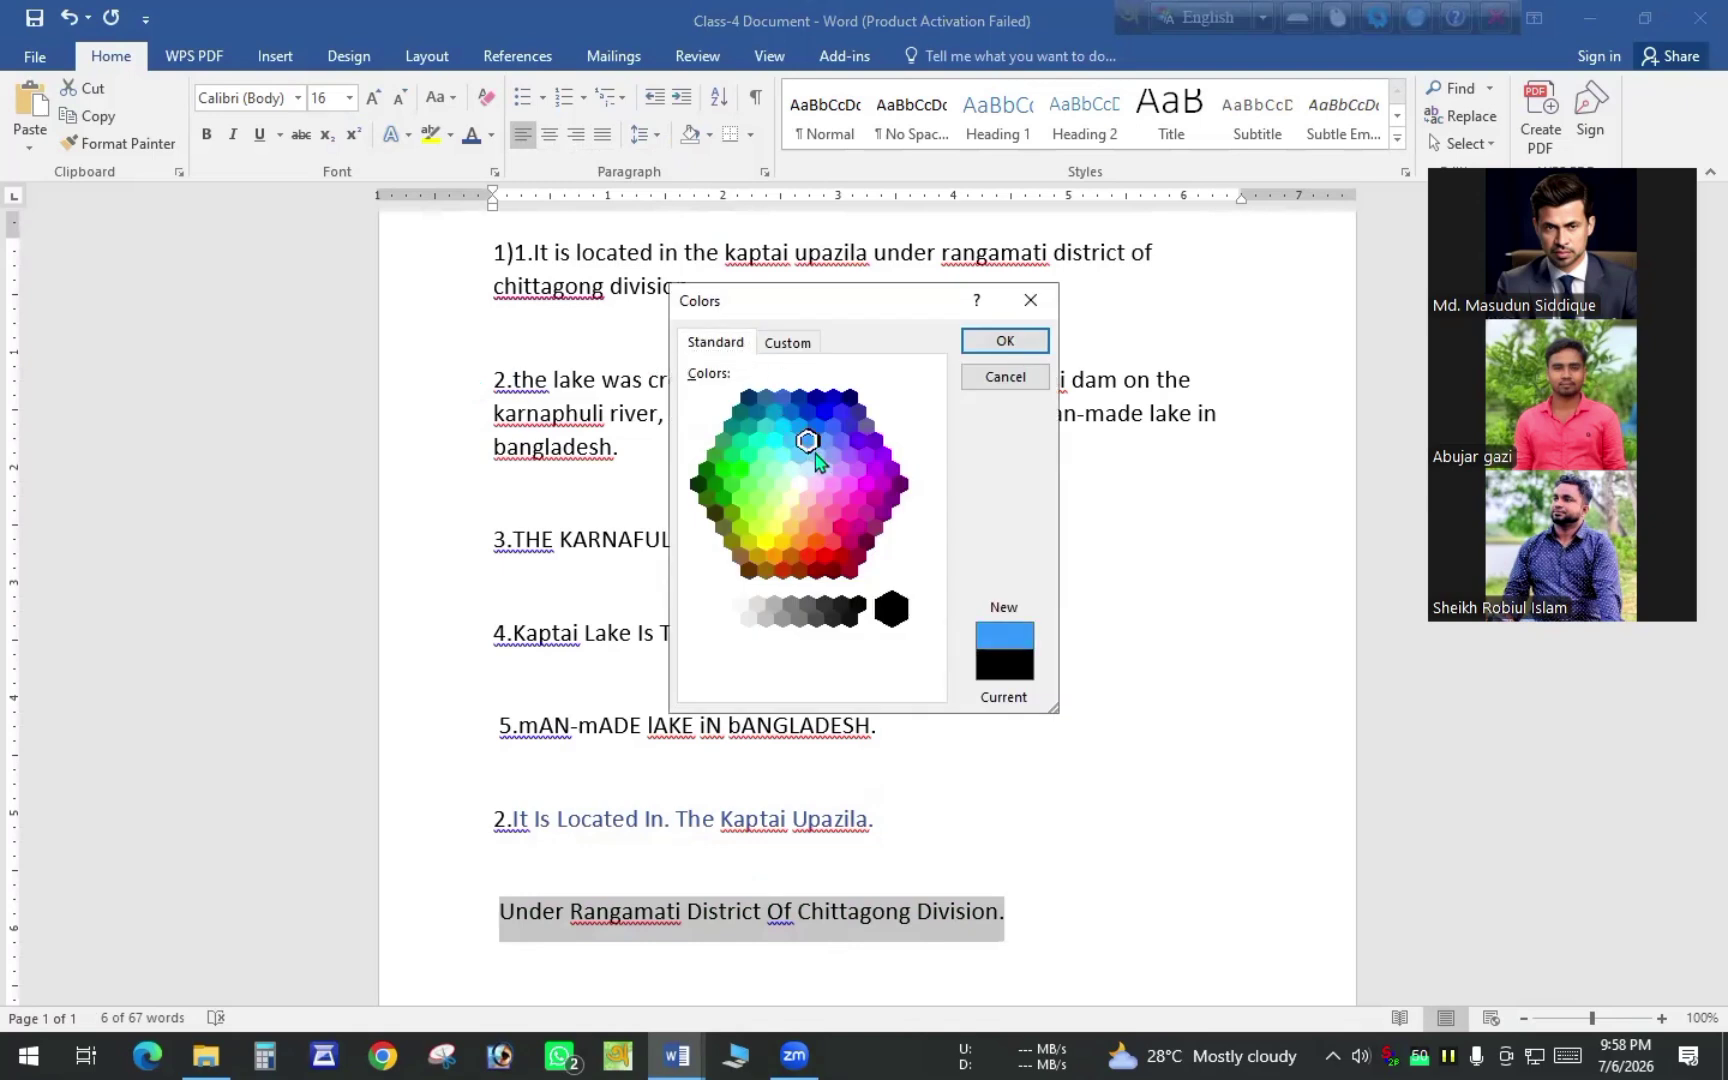
pyautogui.click(816, 455)
pyautogui.click(786, 456)
pyautogui.click(792, 467)
pyautogui.click(806, 490)
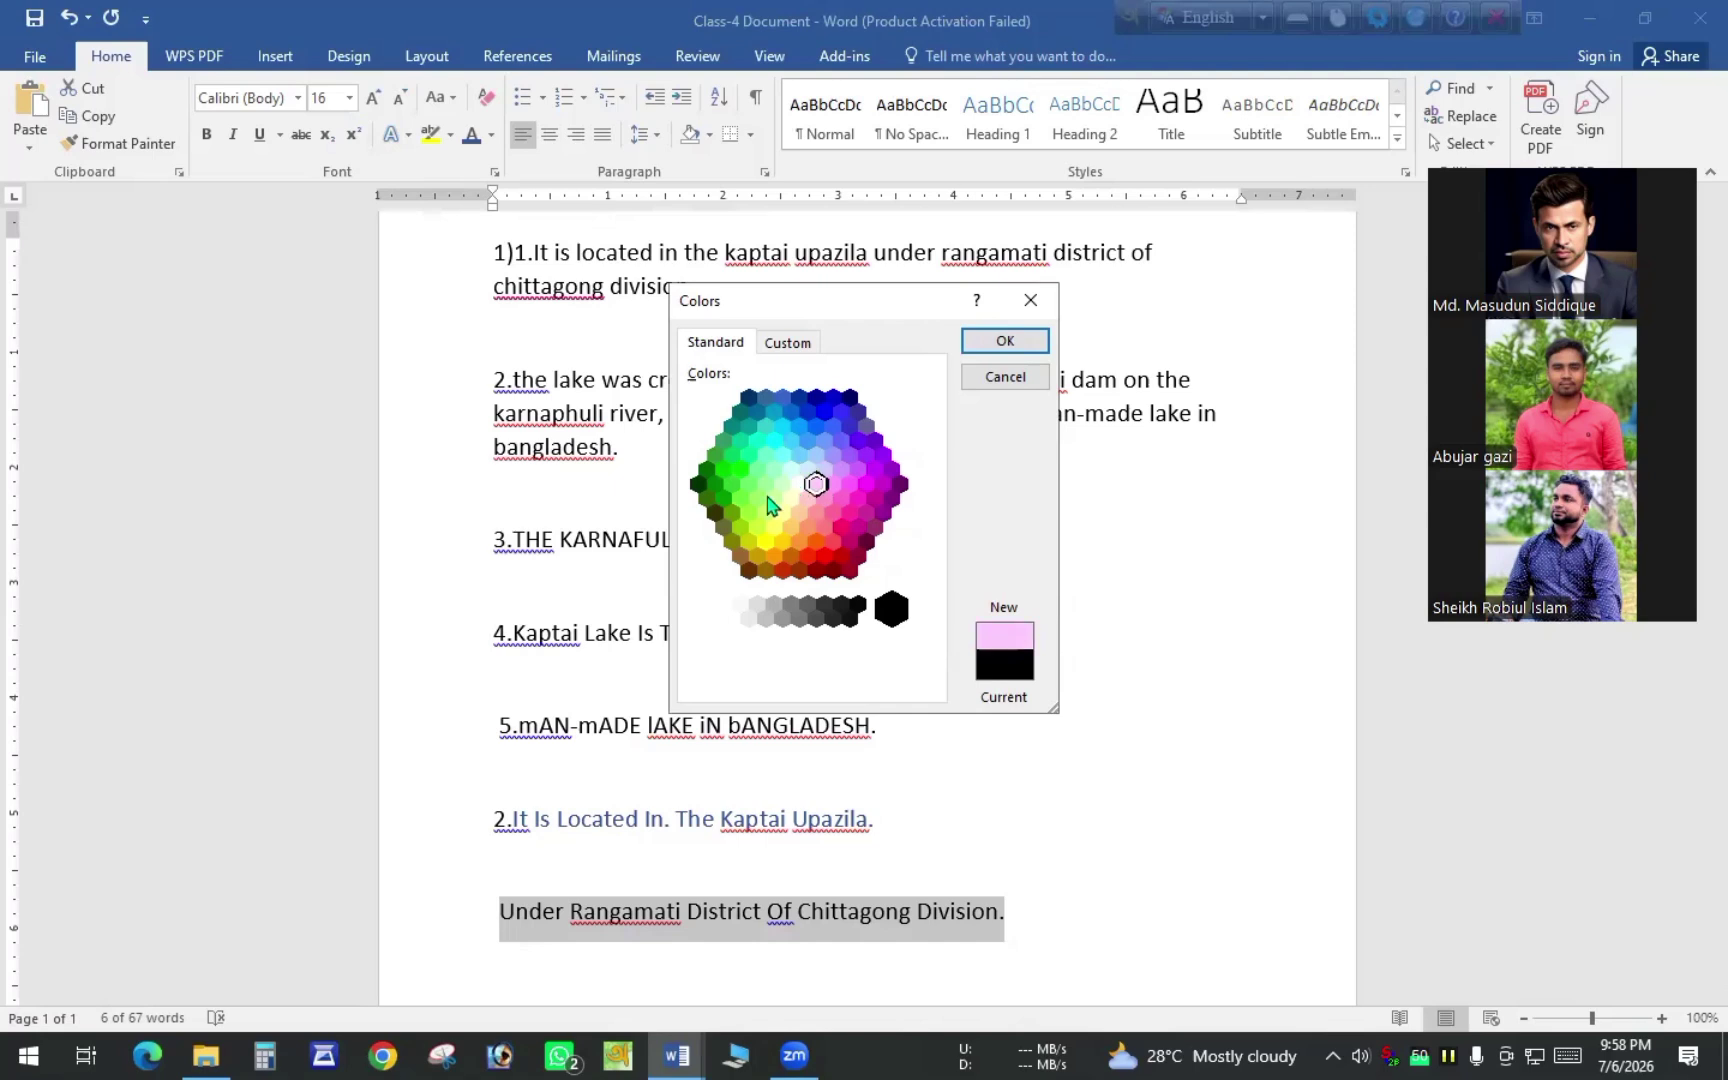
pyautogui.click(770, 498)
pyautogui.click(740, 470)
pyautogui.click(726, 456)
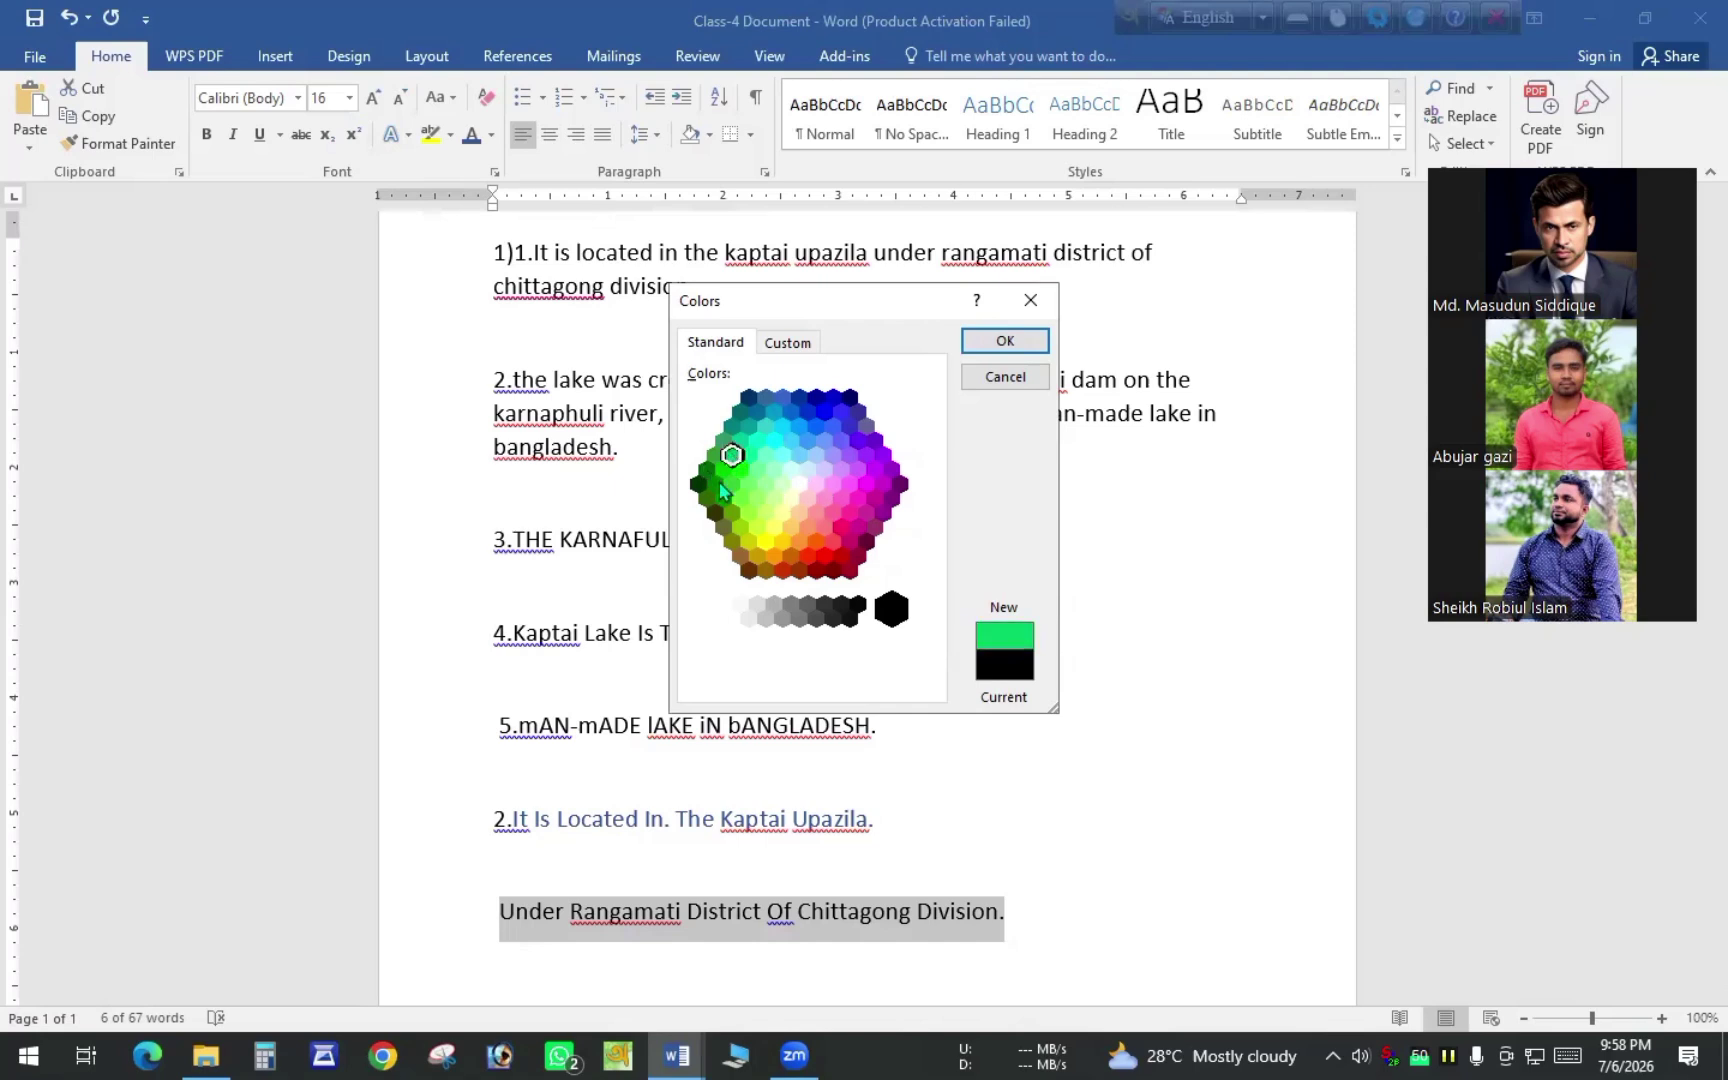
pyautogui.click(715, 484)
pyautogui.click(740, 512)
pyautogui.click(752, 510)
pyautogui.click(765, 512)
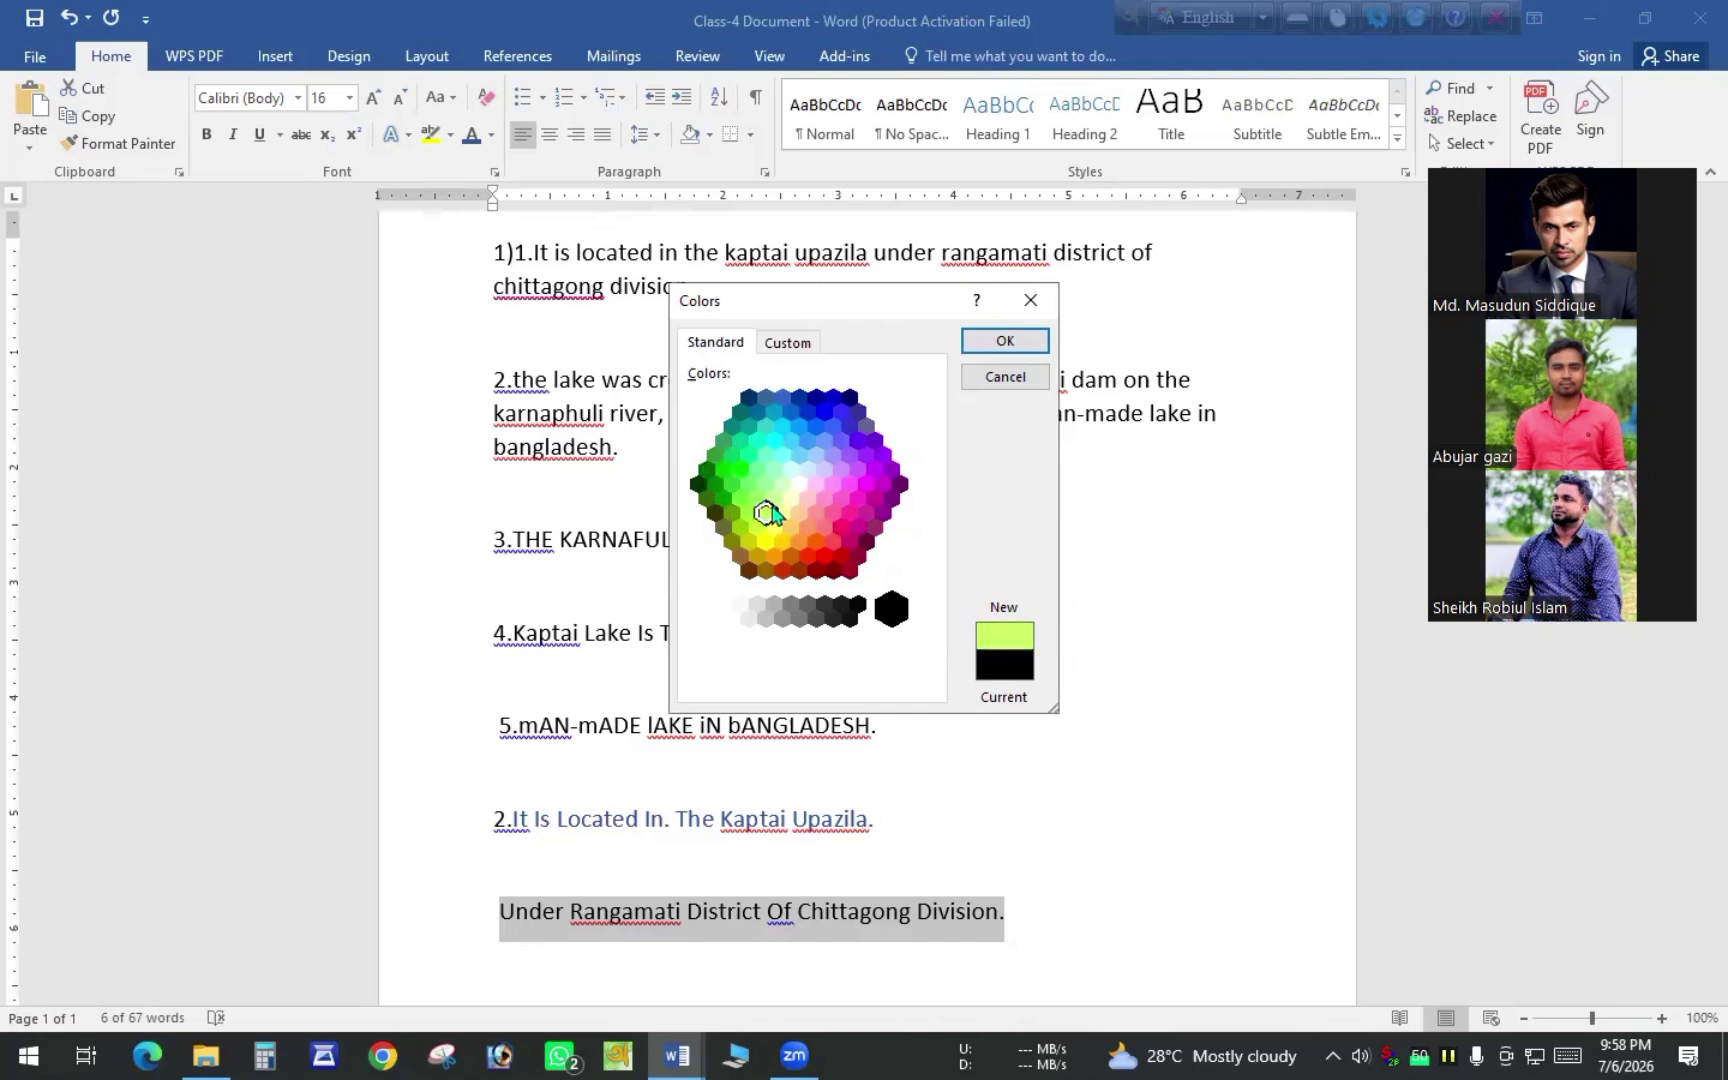
# Pick a muted teal from the custom color spectrum and lower its red to 135 and its green to 201
pyautogui.click(786, 343)
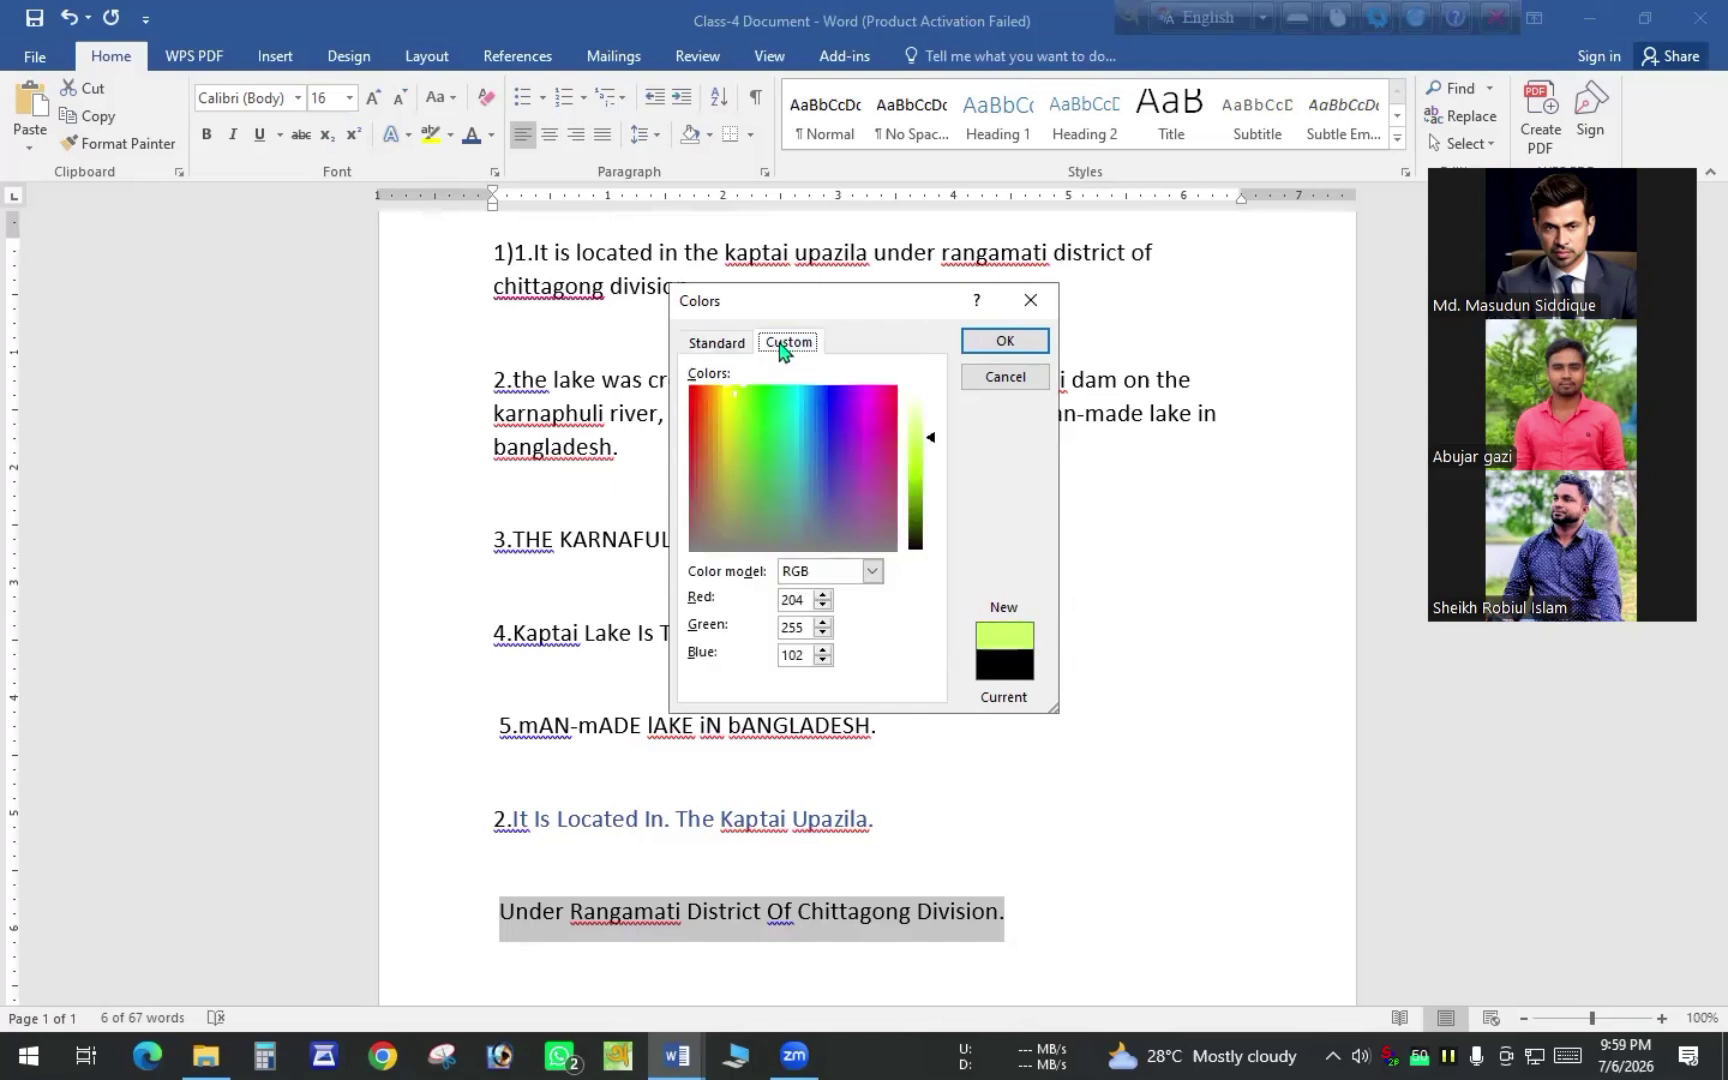
pyautogui.click(777, 411)
pyautogui.click(777, 416)
pyautogui.click(784, 482)
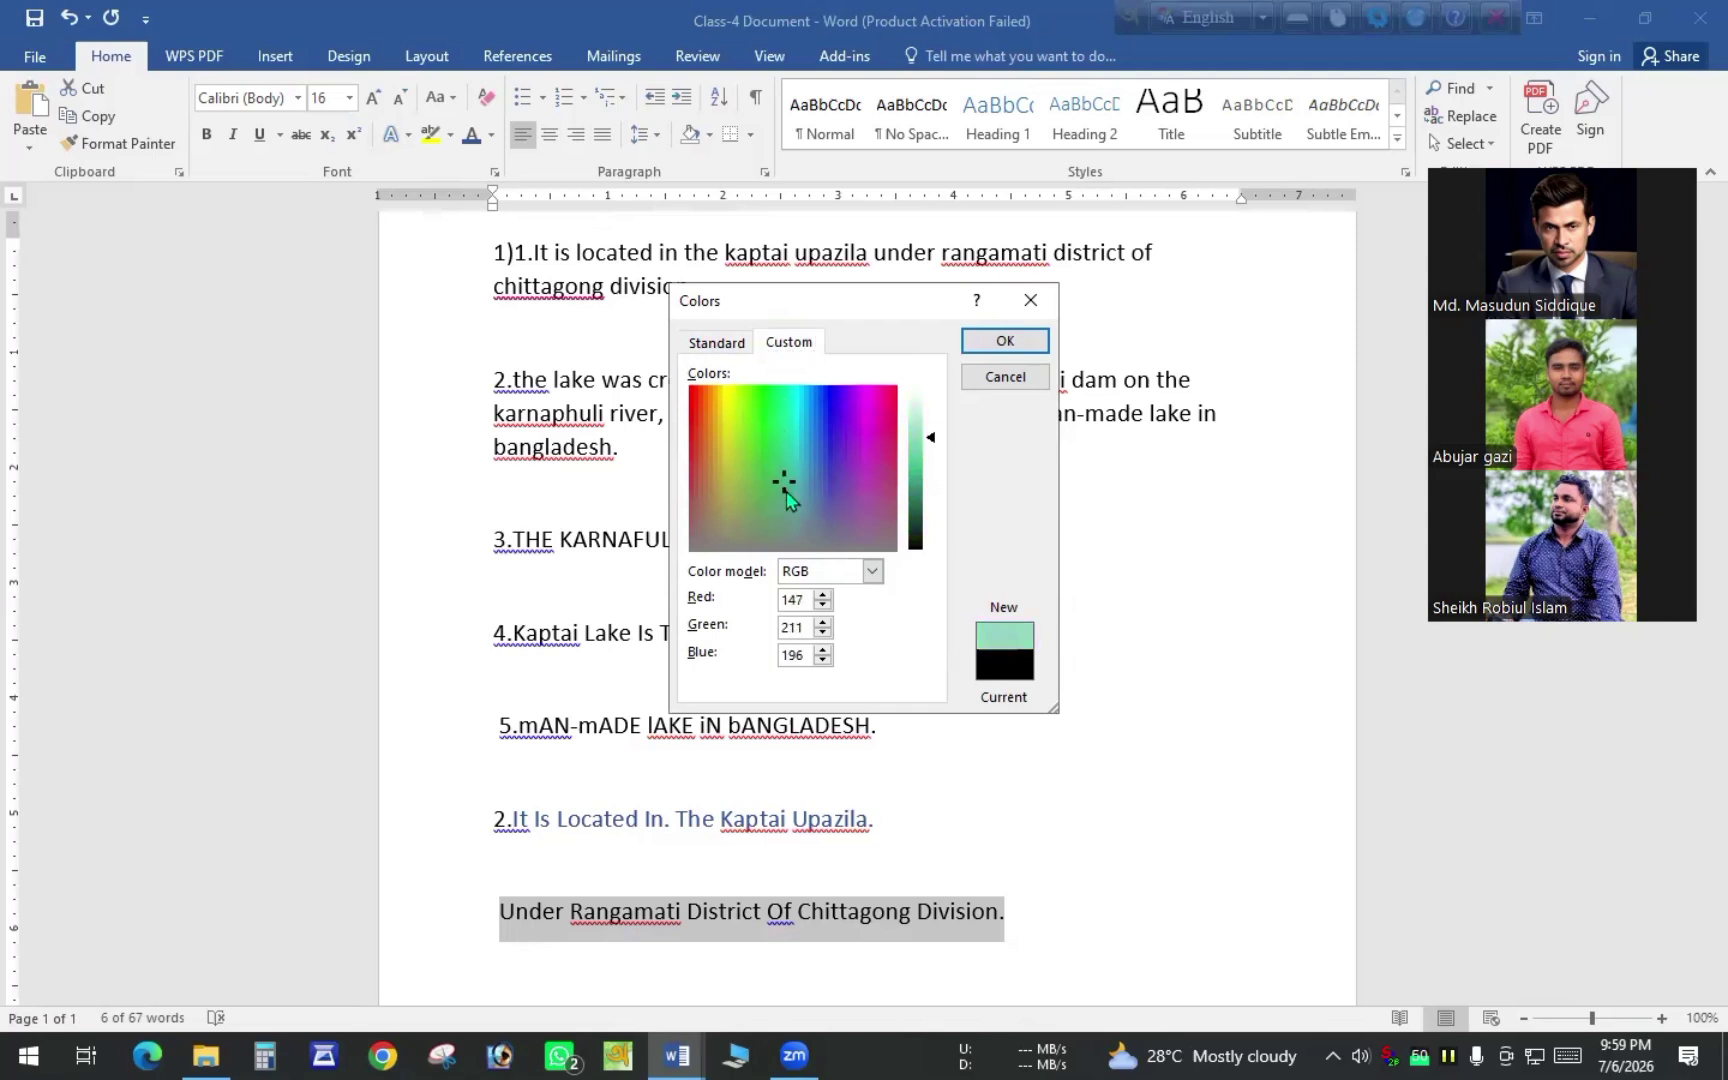
pyautogui.click(822, 605)
pyautogui.click(822, 605)
pyautogui.click(822, 633)
pyautogui.click(822, 633)
pyautogui.click(822, 633)
pyautogui.click(822, 633)
pyautogui.click(822, 633)
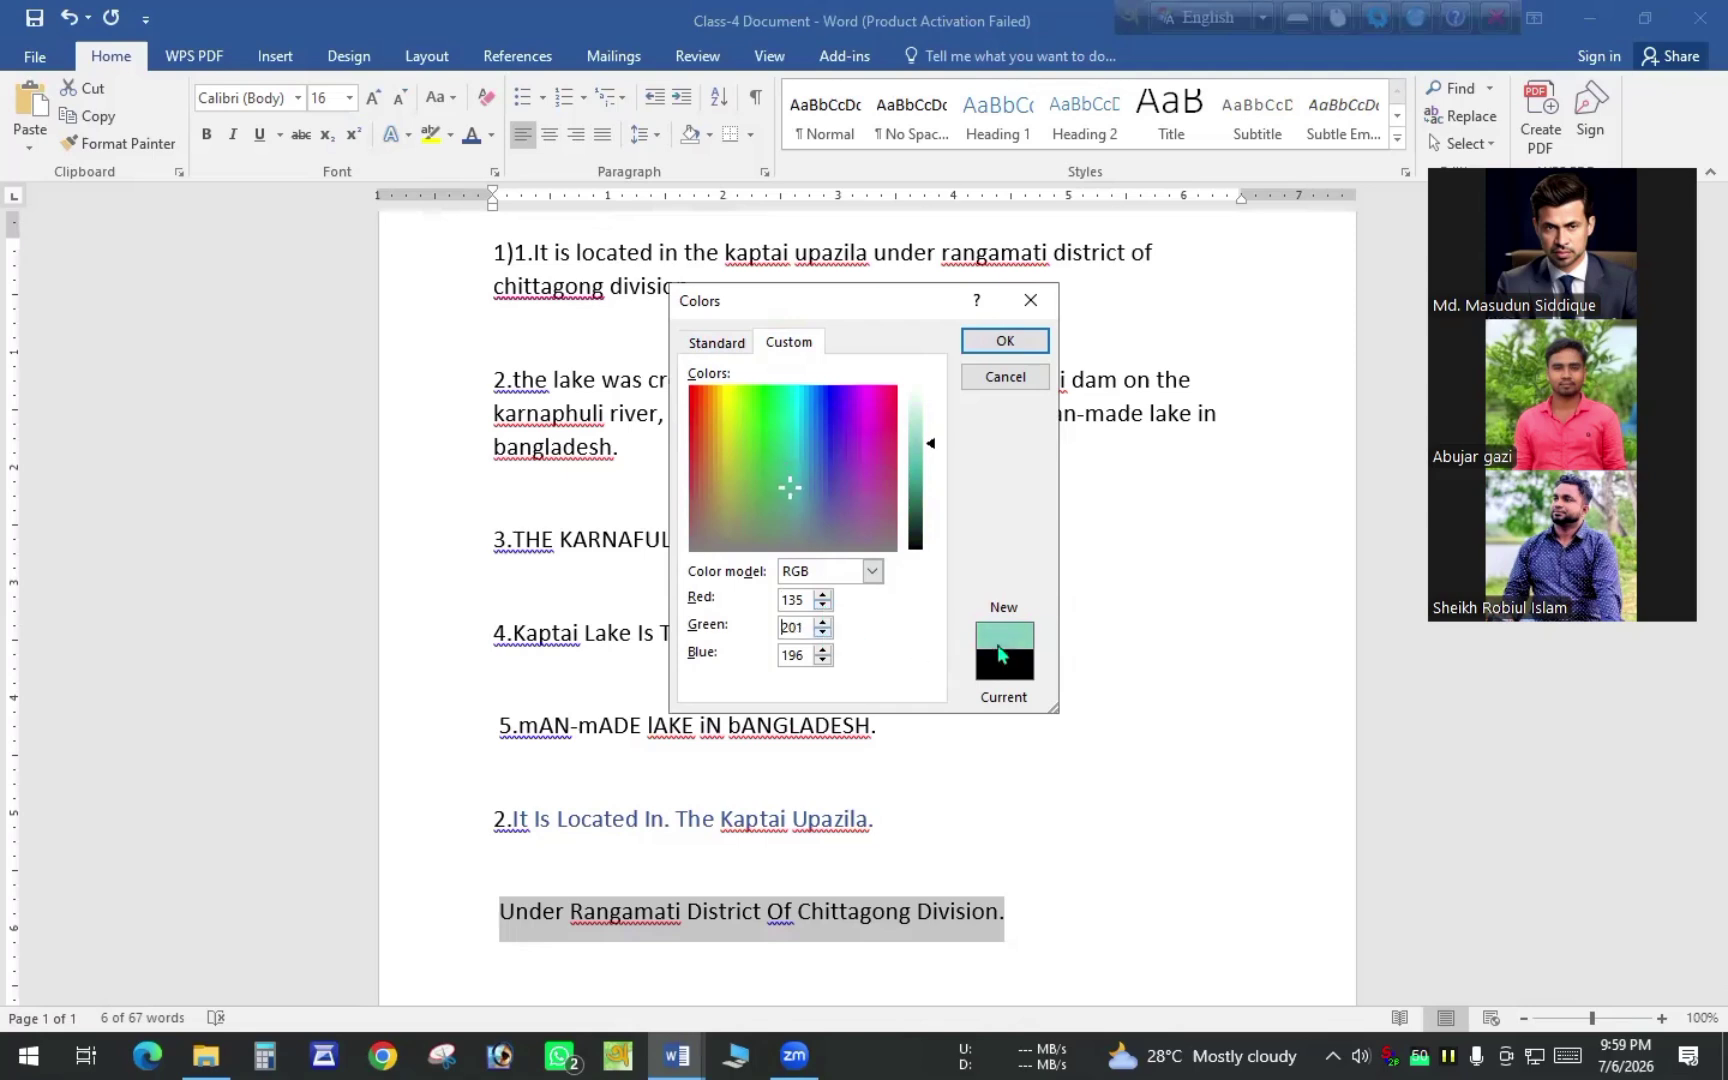
# Lower the custom color's blue value and raise its green value to get a light green
pyautogui.click(821, 660)
pyautogui.click(823, 620)
pyautogui.click(821, 620)
pyautogui.click(821, 621)
pyautogui.click(821, 621)
pyautogui.click(822, 621)
# Switch the color model to HSL and apply the custom light green to the selected sentence
pyautogui.click(872, 571)
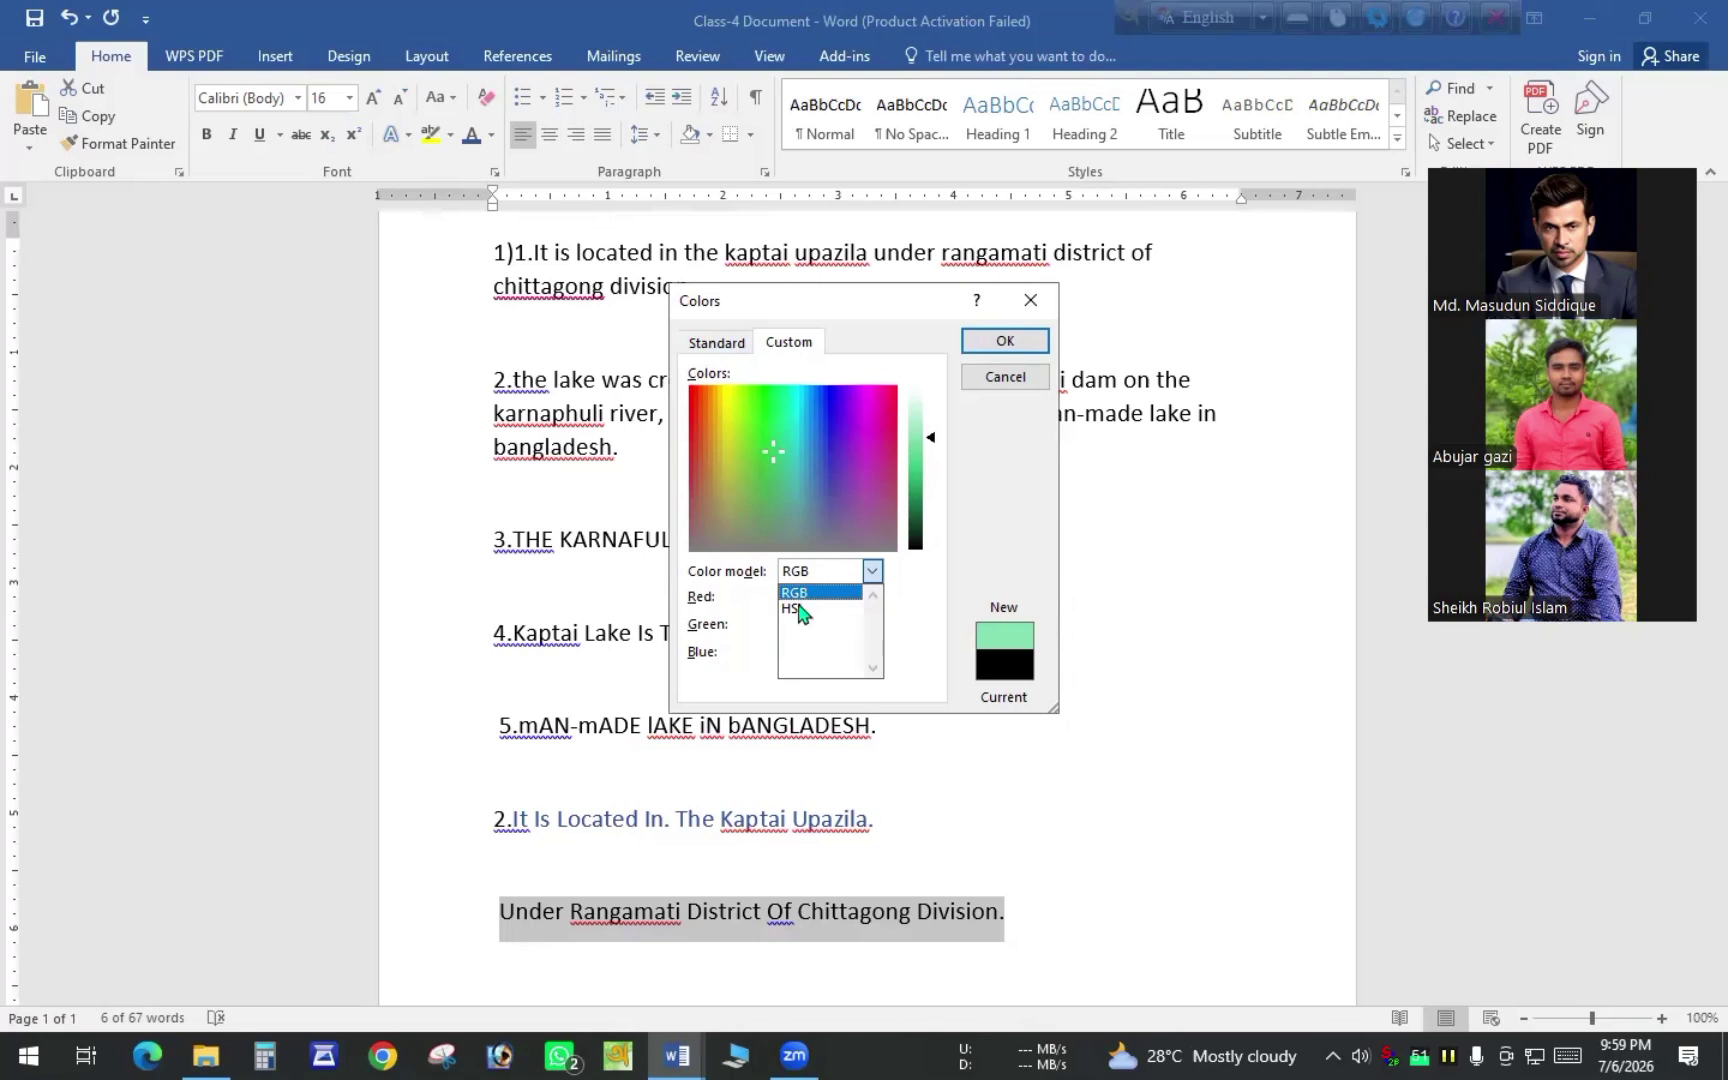
pyautogui.click(795, 608)
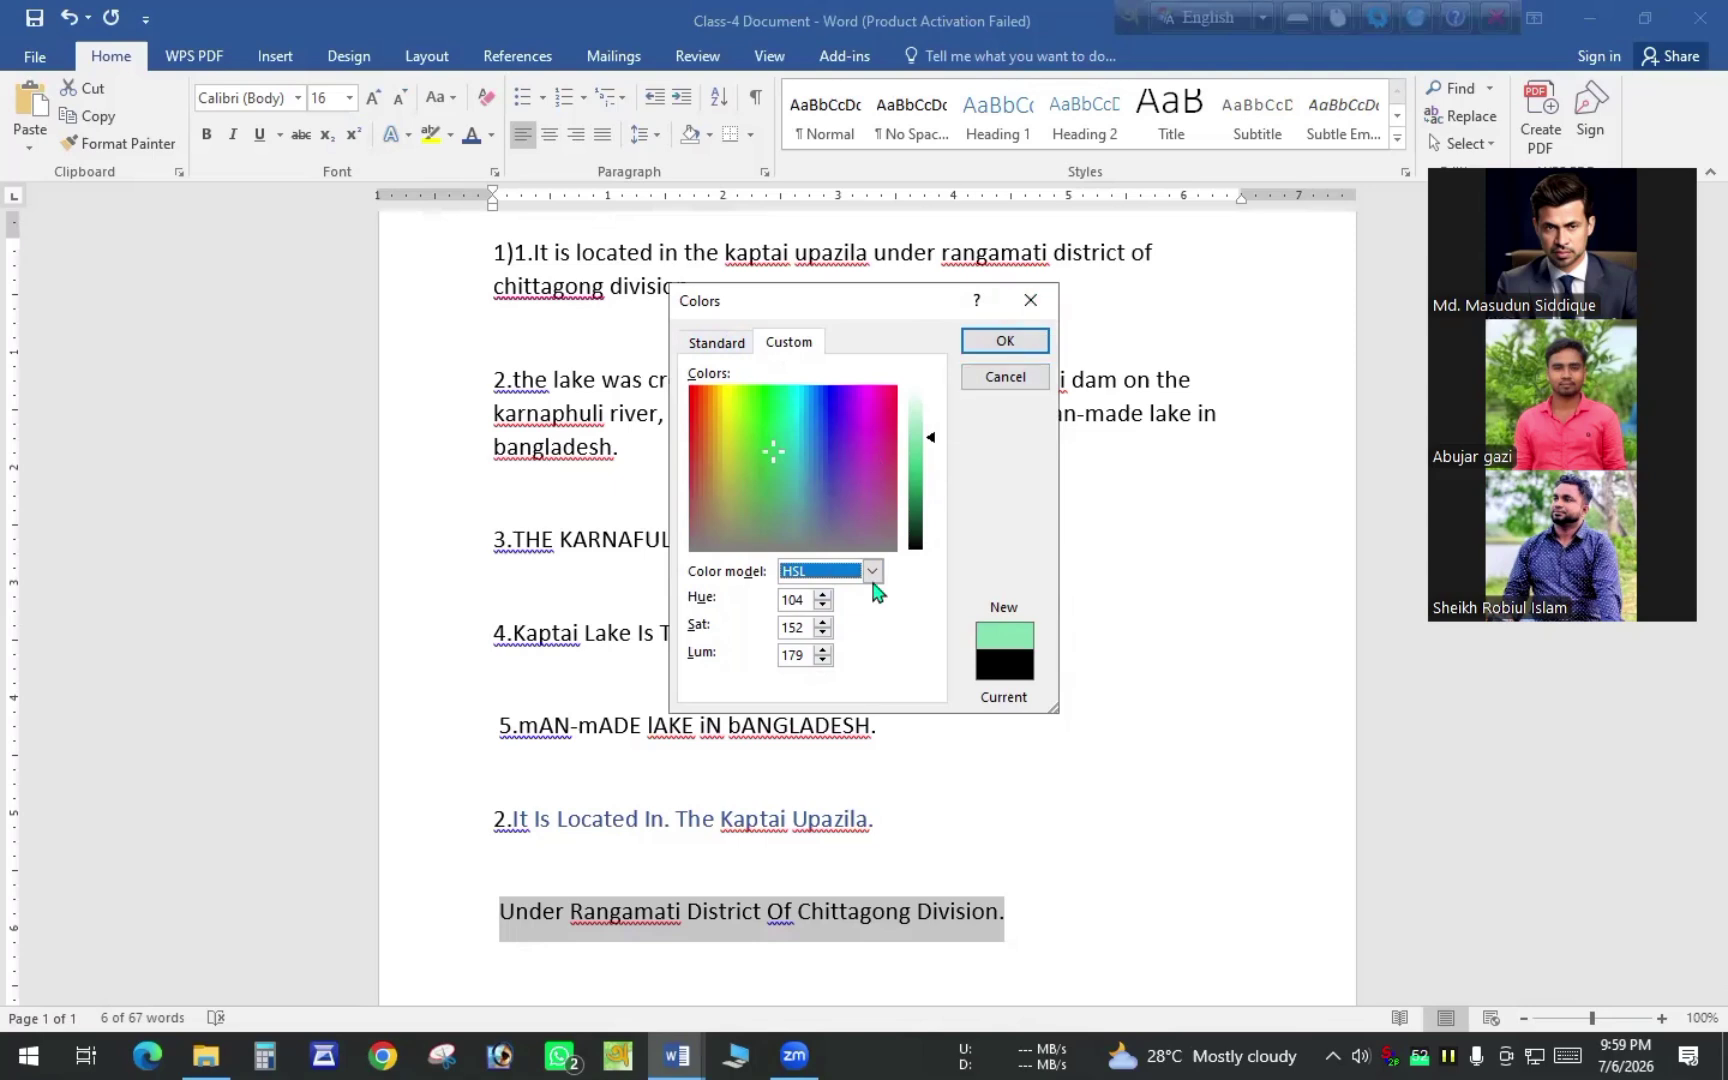
pyautogui.click(998, 342)
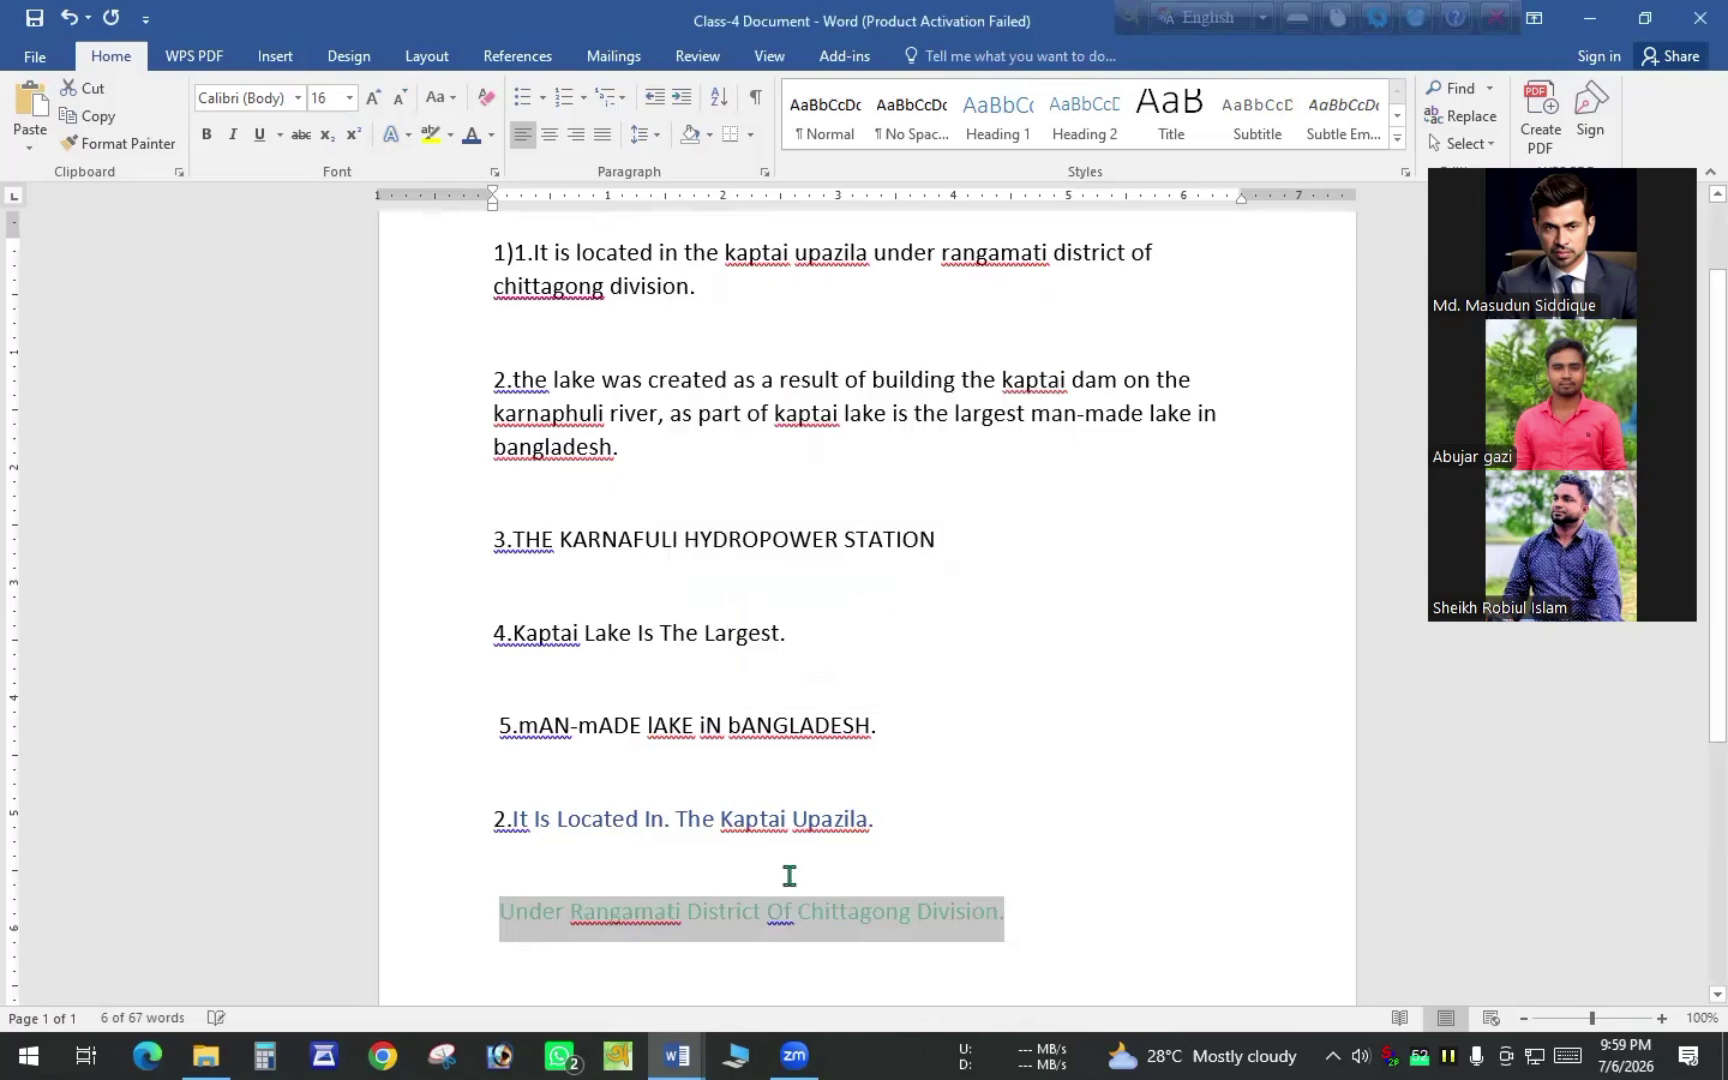
# Open the More Gradients settings for the font color of the "Under Rangamati District" sentence
pyautogui.moveTo(1003, 920); pyautogui.dragTo(508, 918)
pyautogui.click(491, 136)
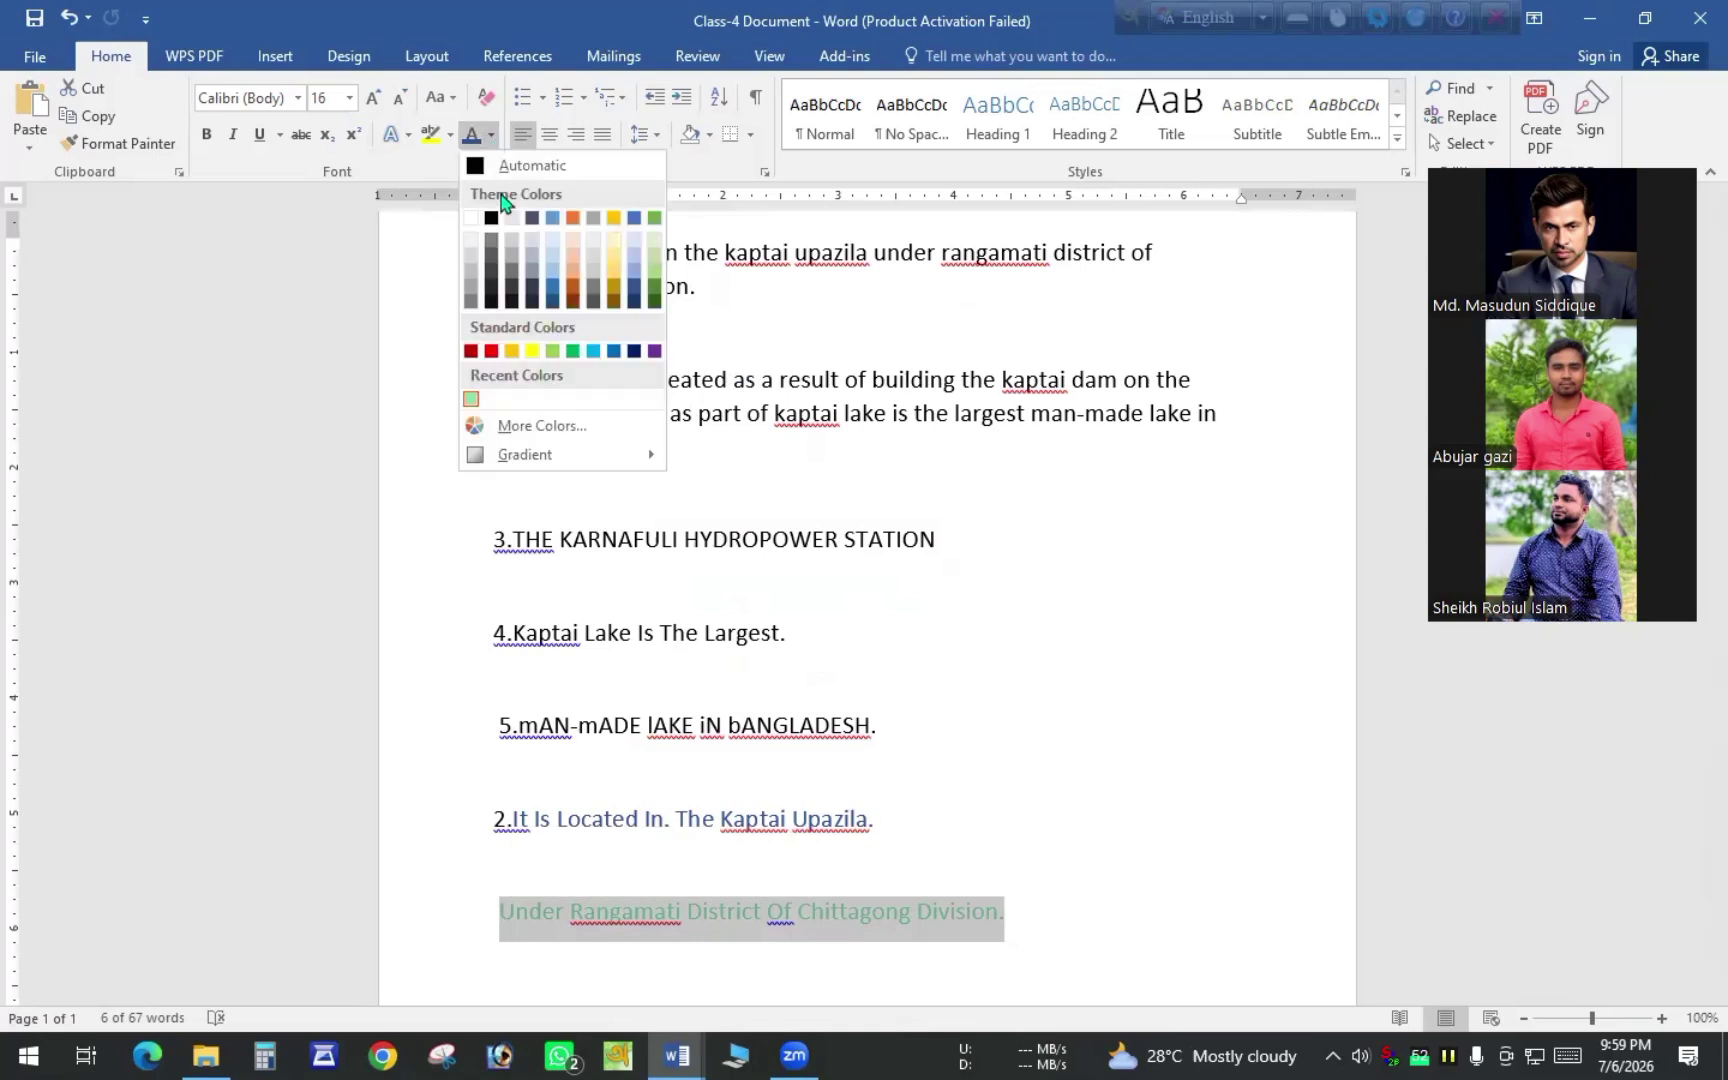
pyautogui.moveTo(609, 456)
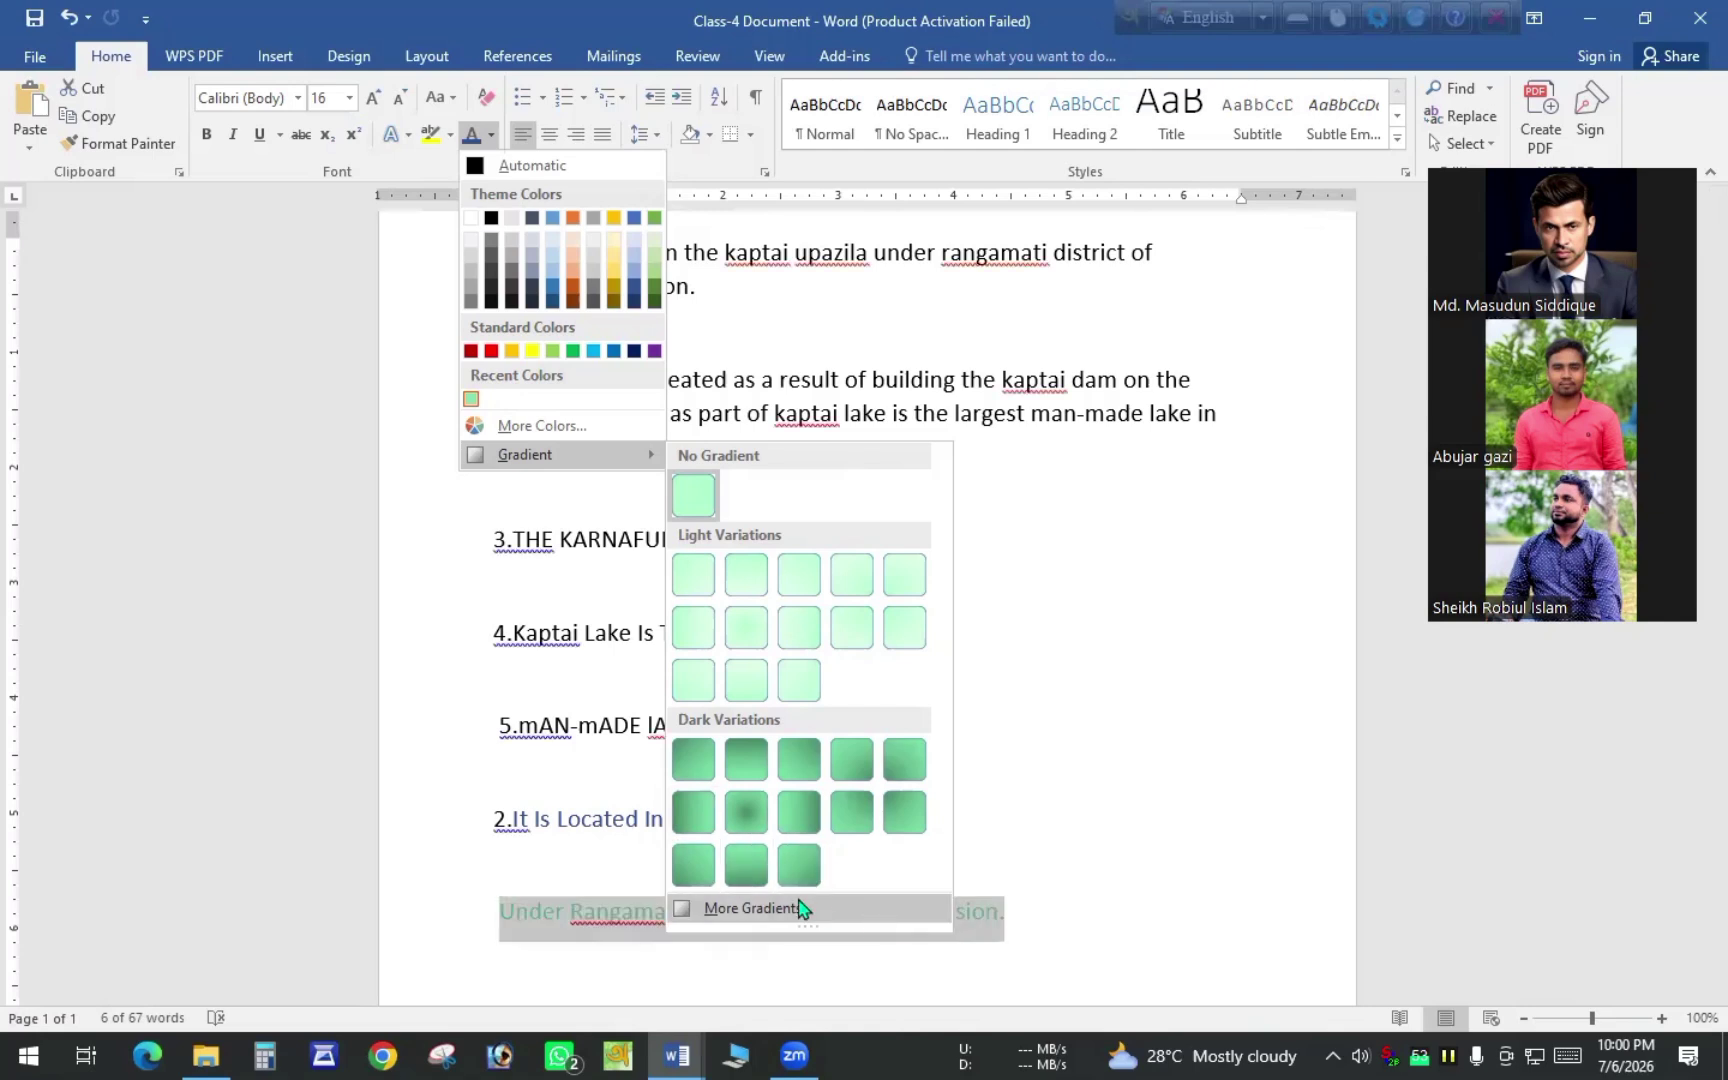
pyautogui.click(704, 910)
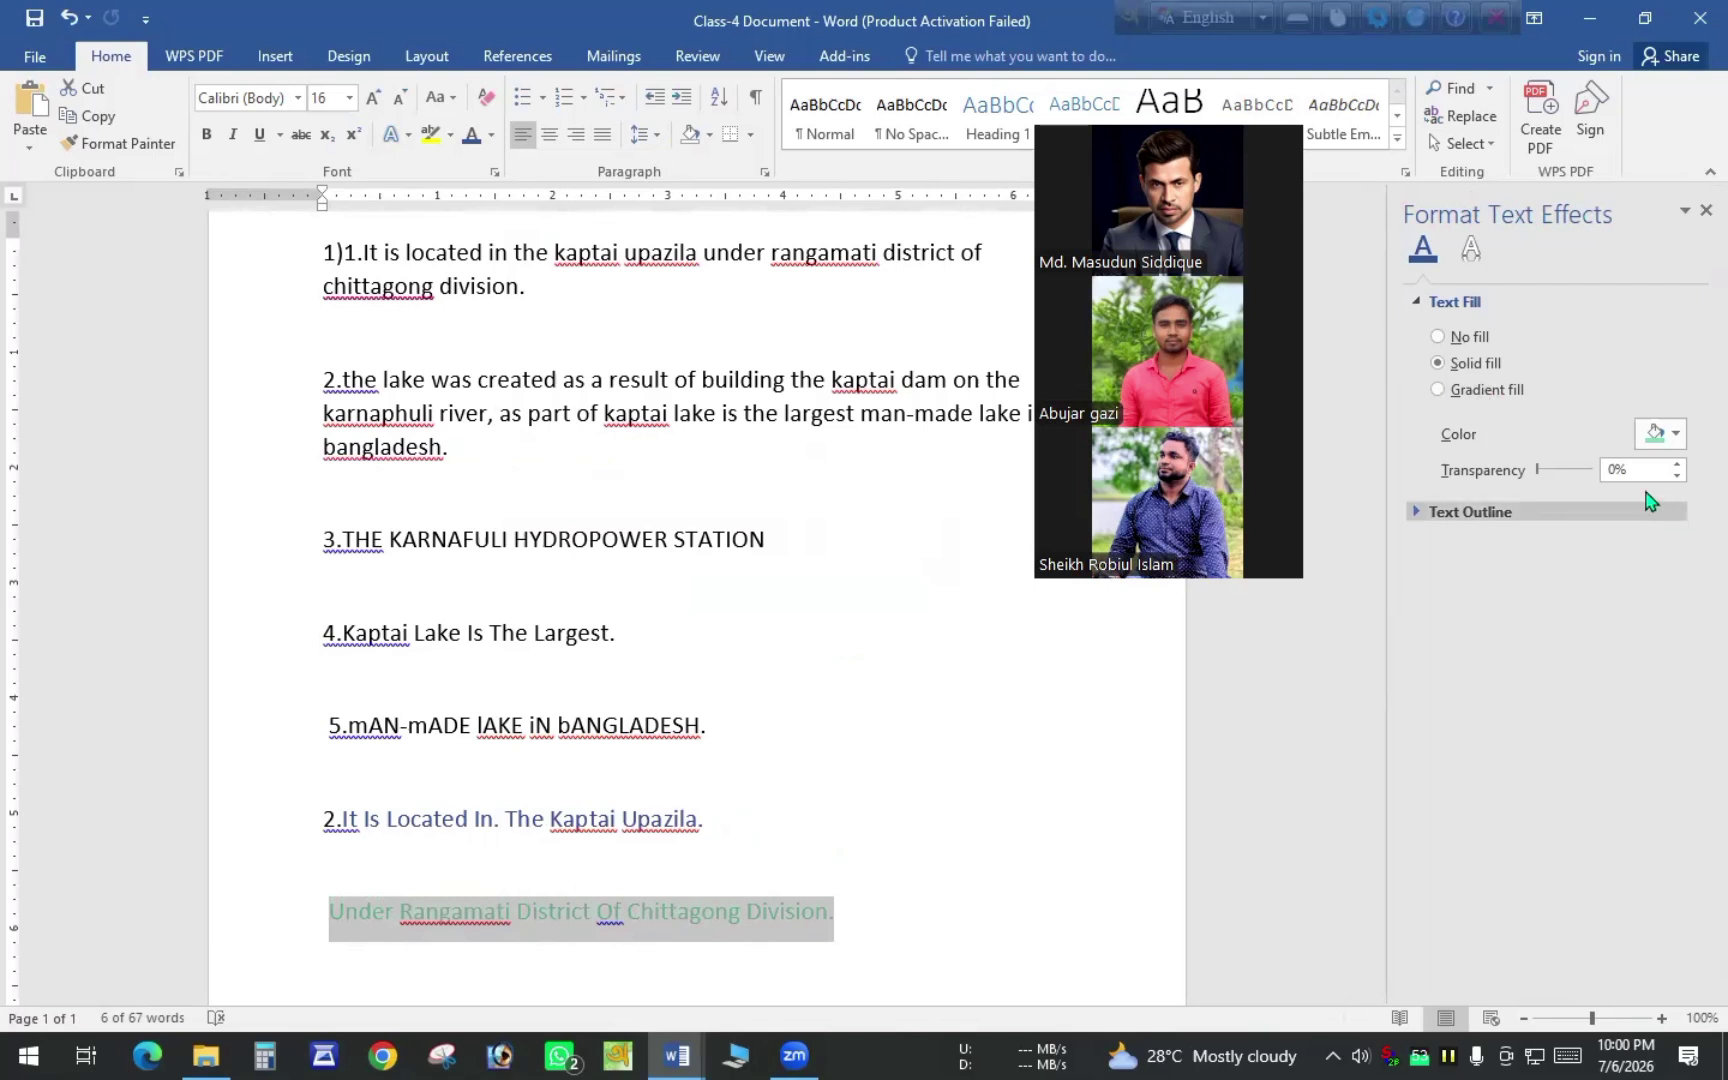
# Set the solid text fill of the selected "Under Rangamati District" sentence to a gray theme color
pyautogui.click(1412, 513)
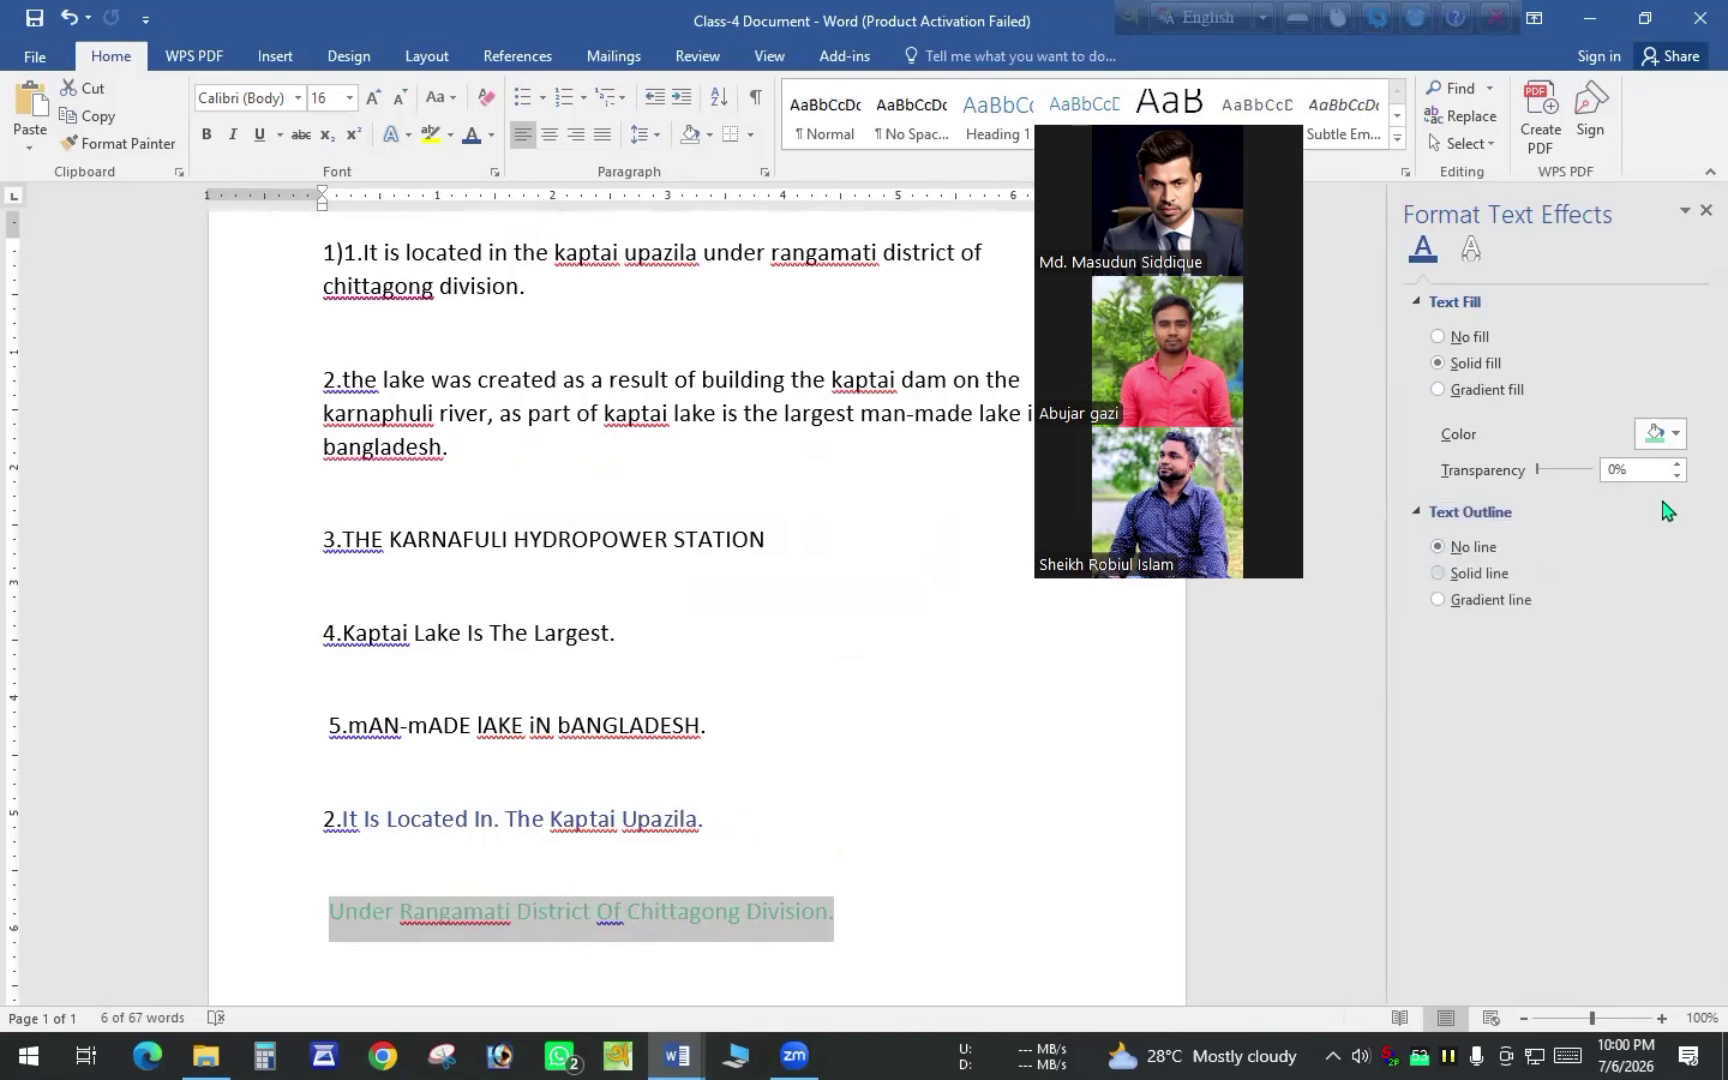
pyautogui.moveTo(1538, 472)
pyautogui.mouseDown()
pyautogui.moveTo(1583, 471)
pyautogui.moveTo(1536, 478)
pyautogui.mouseUp()
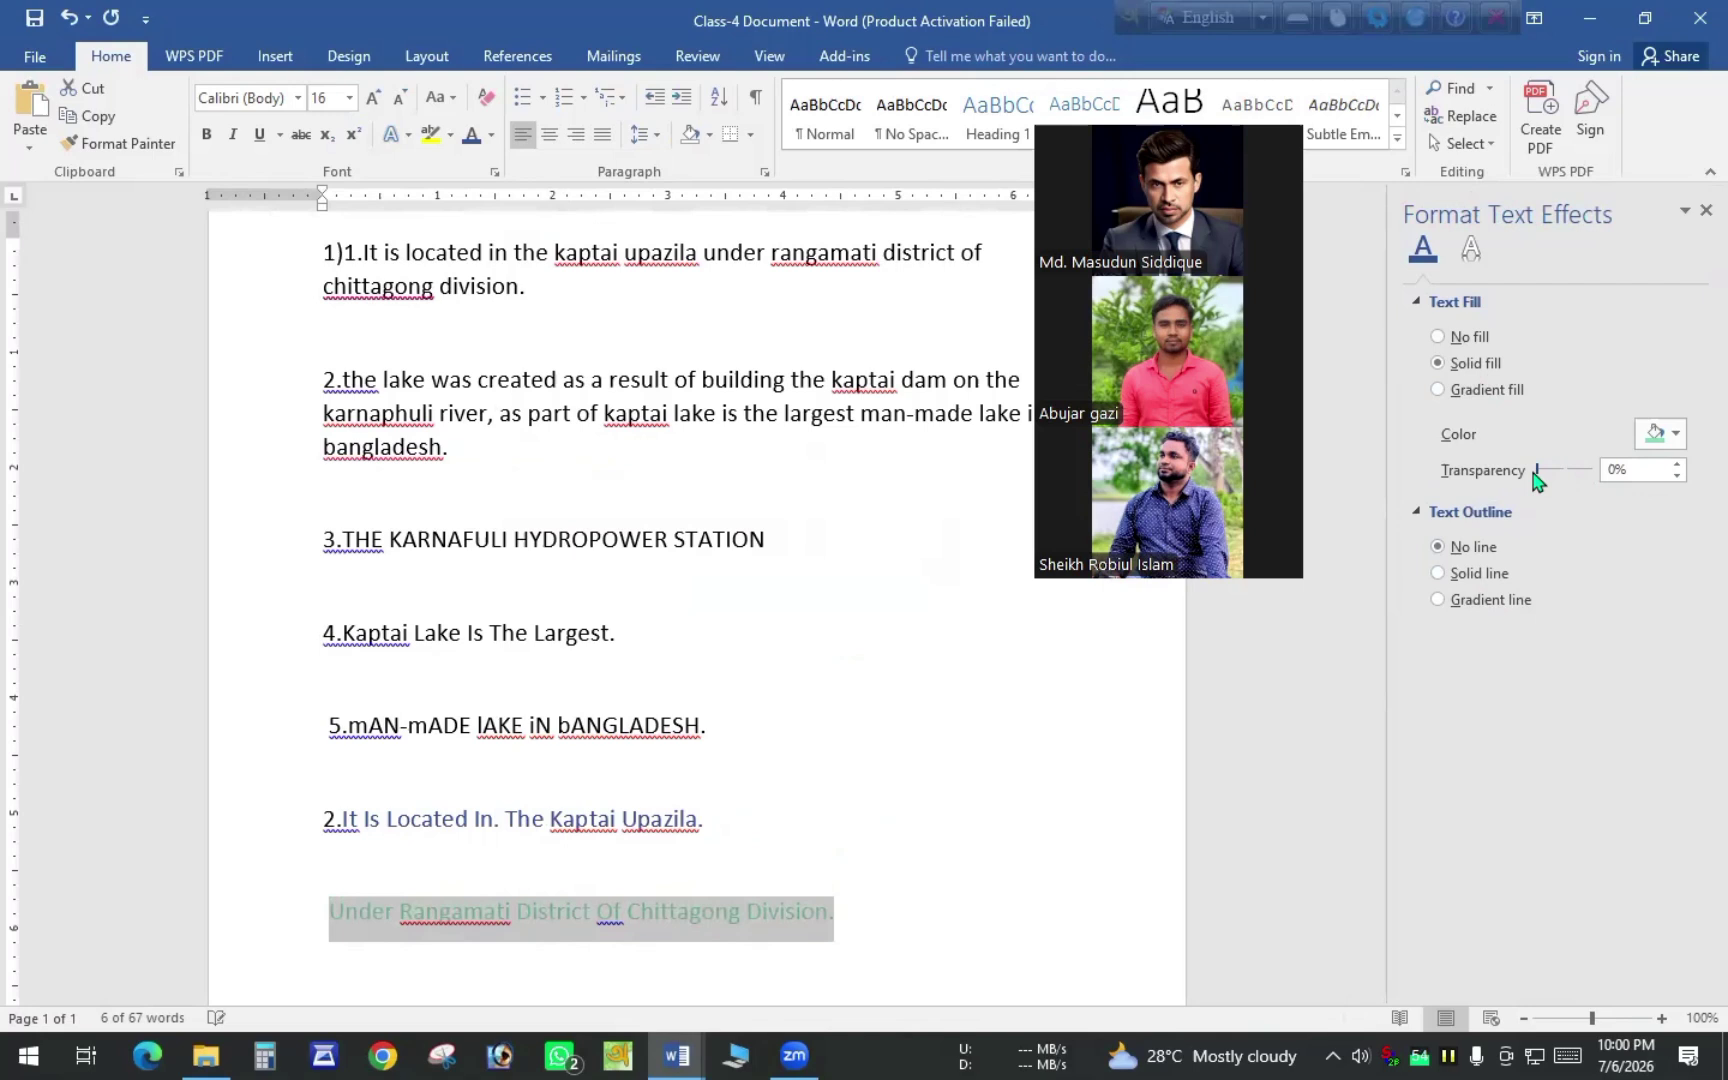
pyautogui.click(1675, 434)
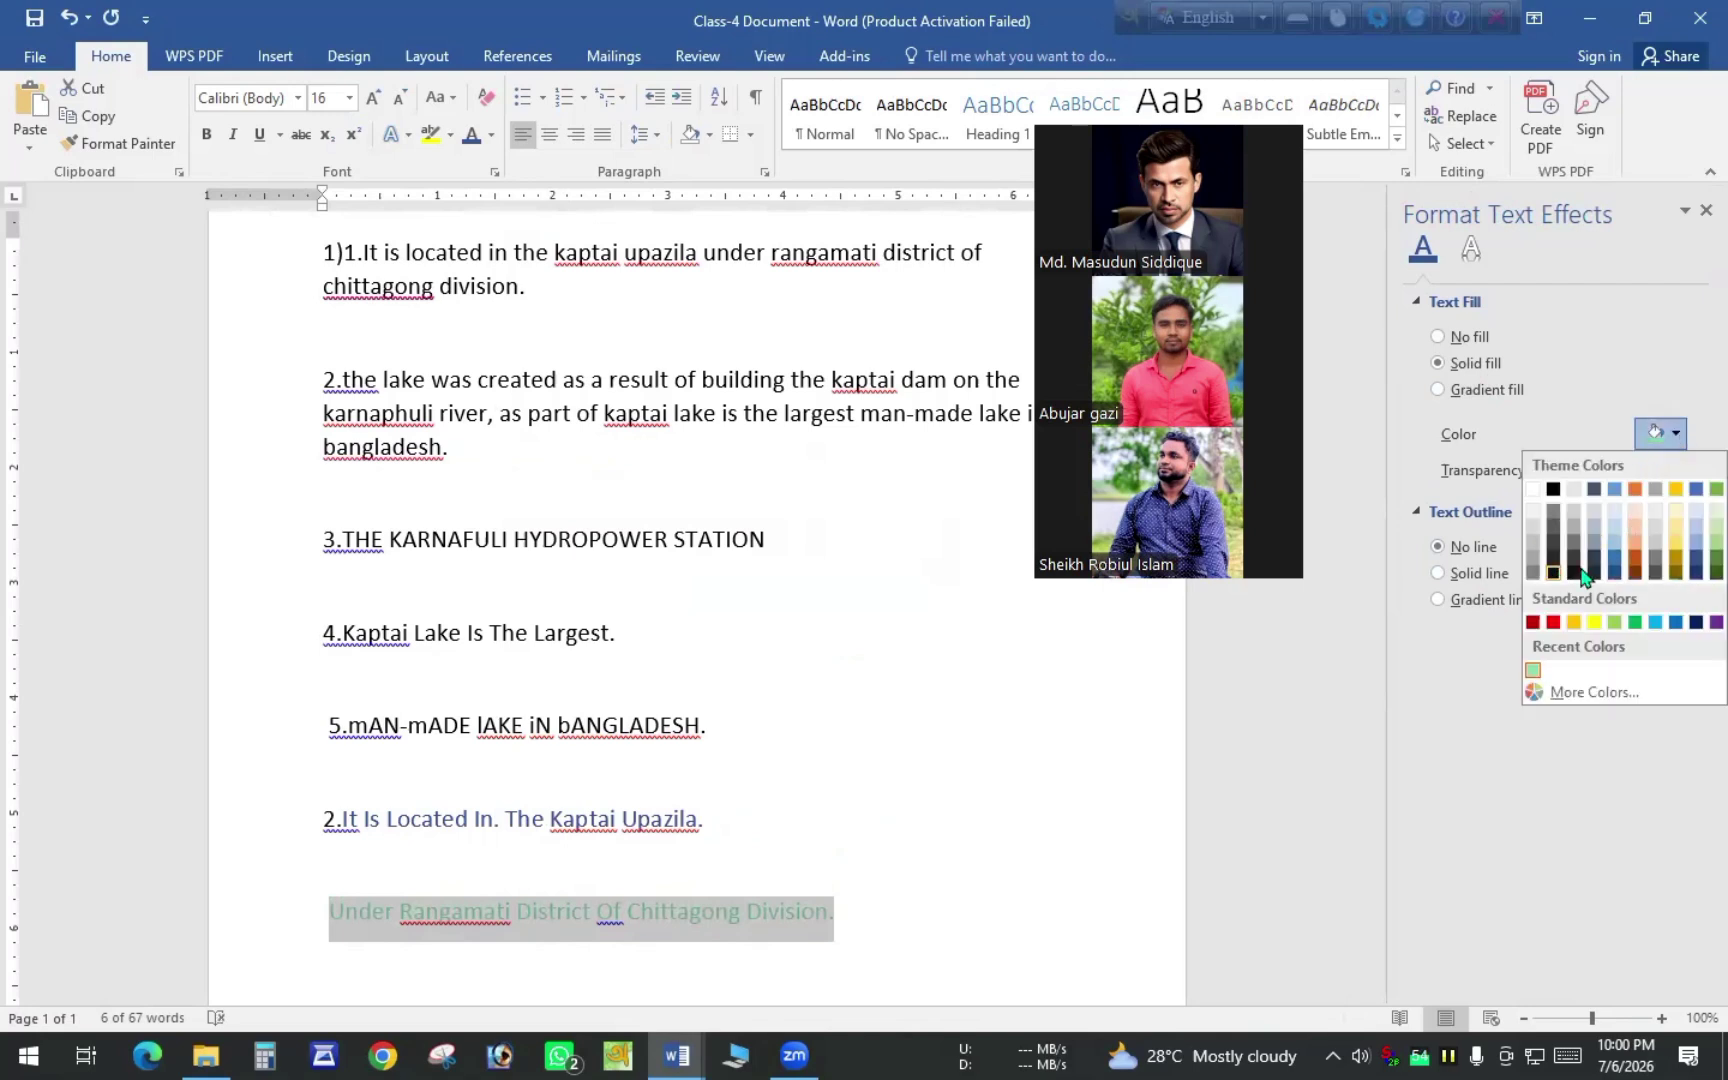
pyautogui.click(1657, 556)
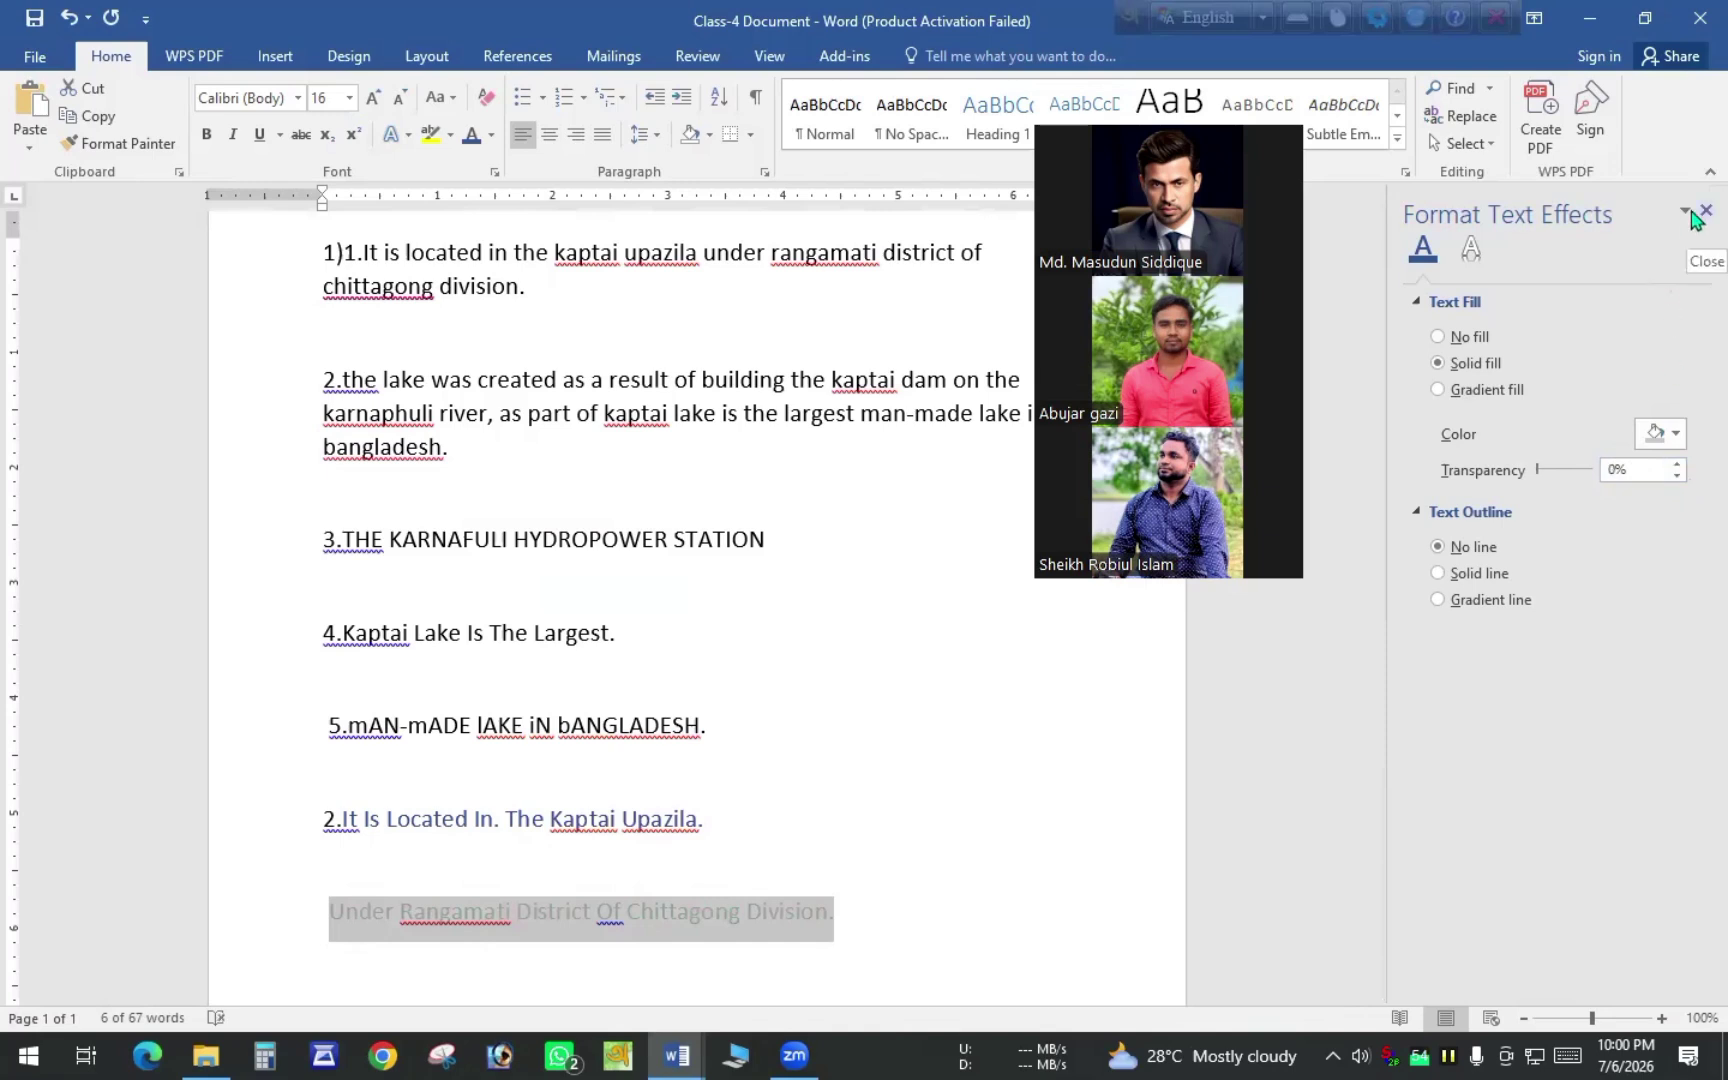
# Apply the centered inner shadow preset to the selected "Under Rangamati District" sentence
pyautogui.click(1472, 250)
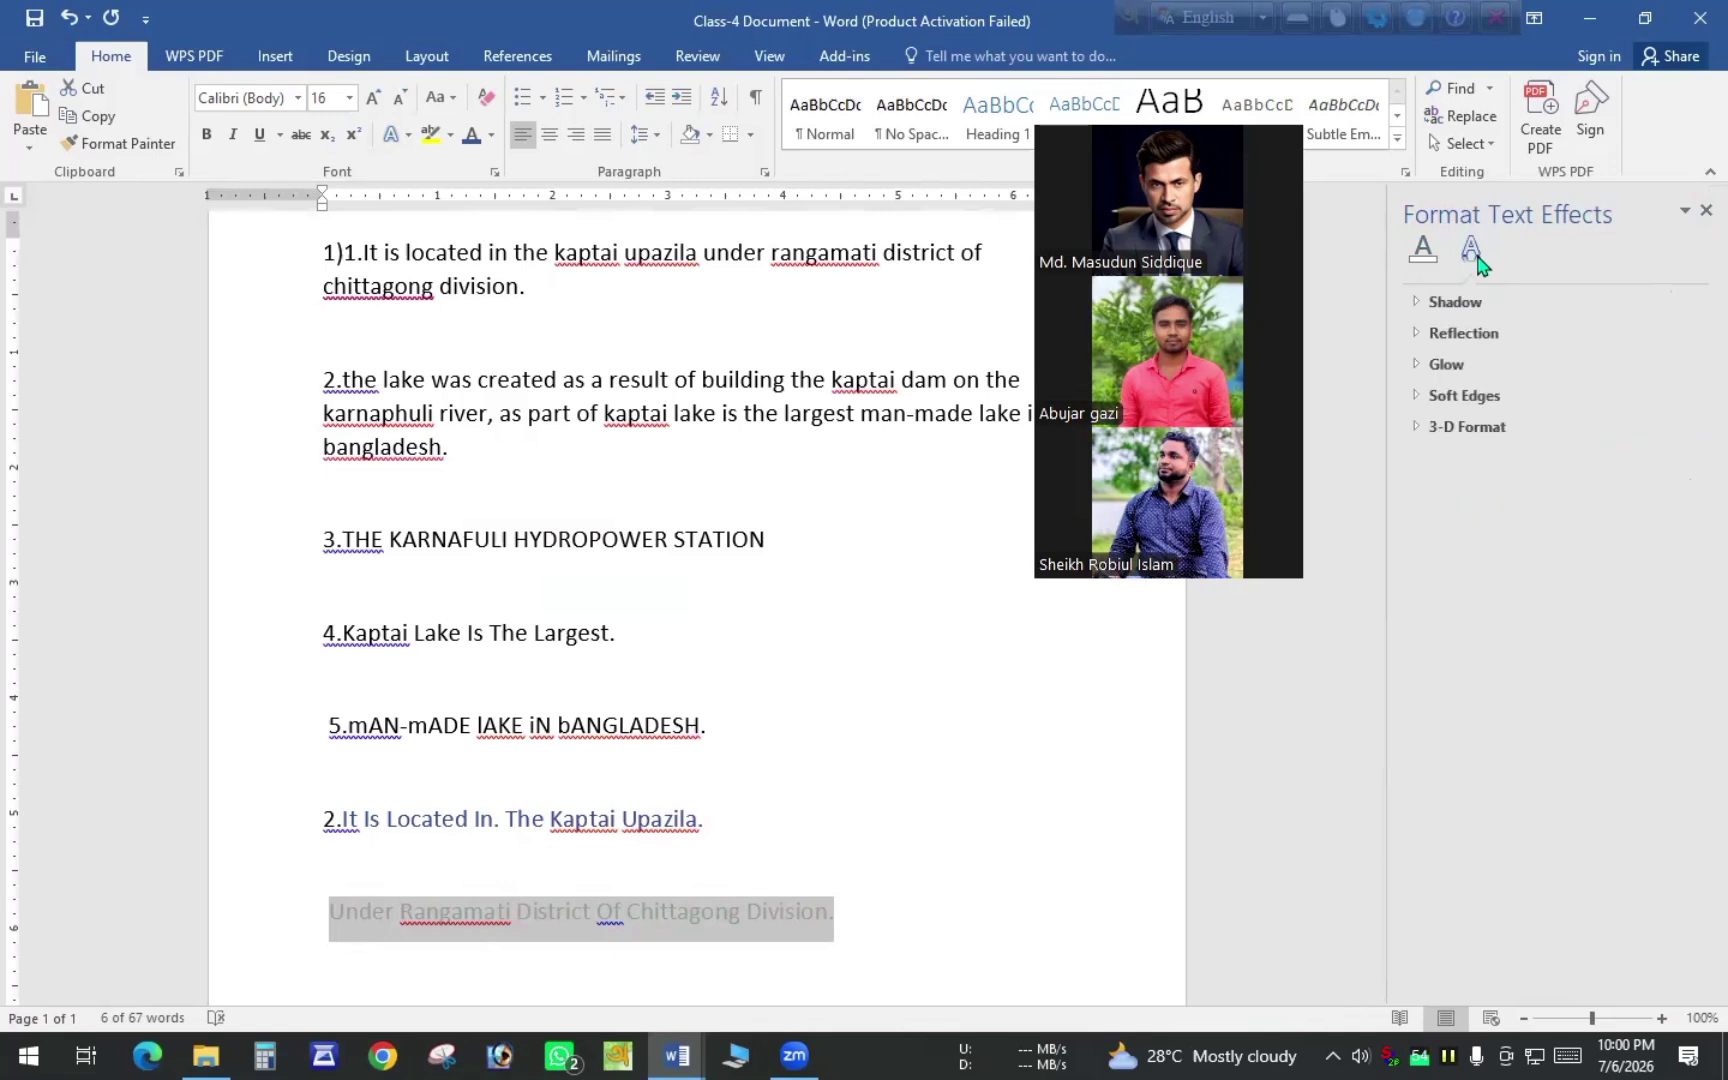
pyautogui.click(1452, 303)
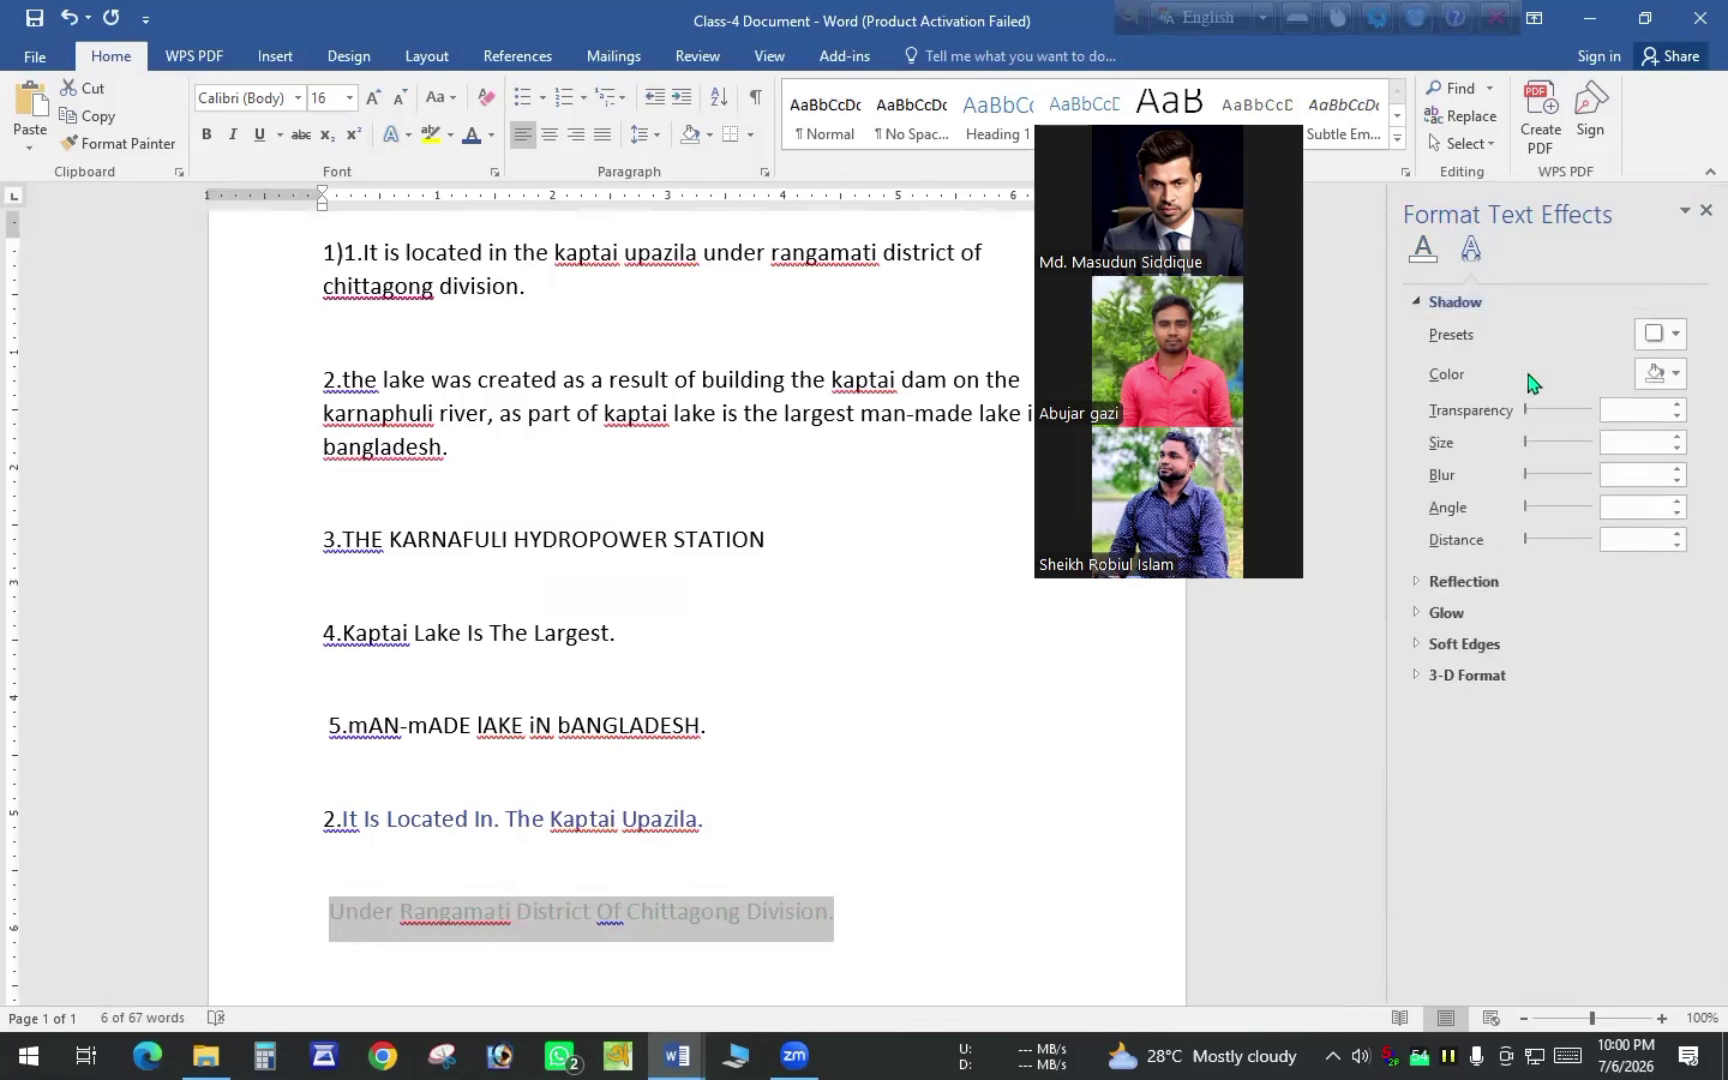
pyautogui.click(1676, 336)
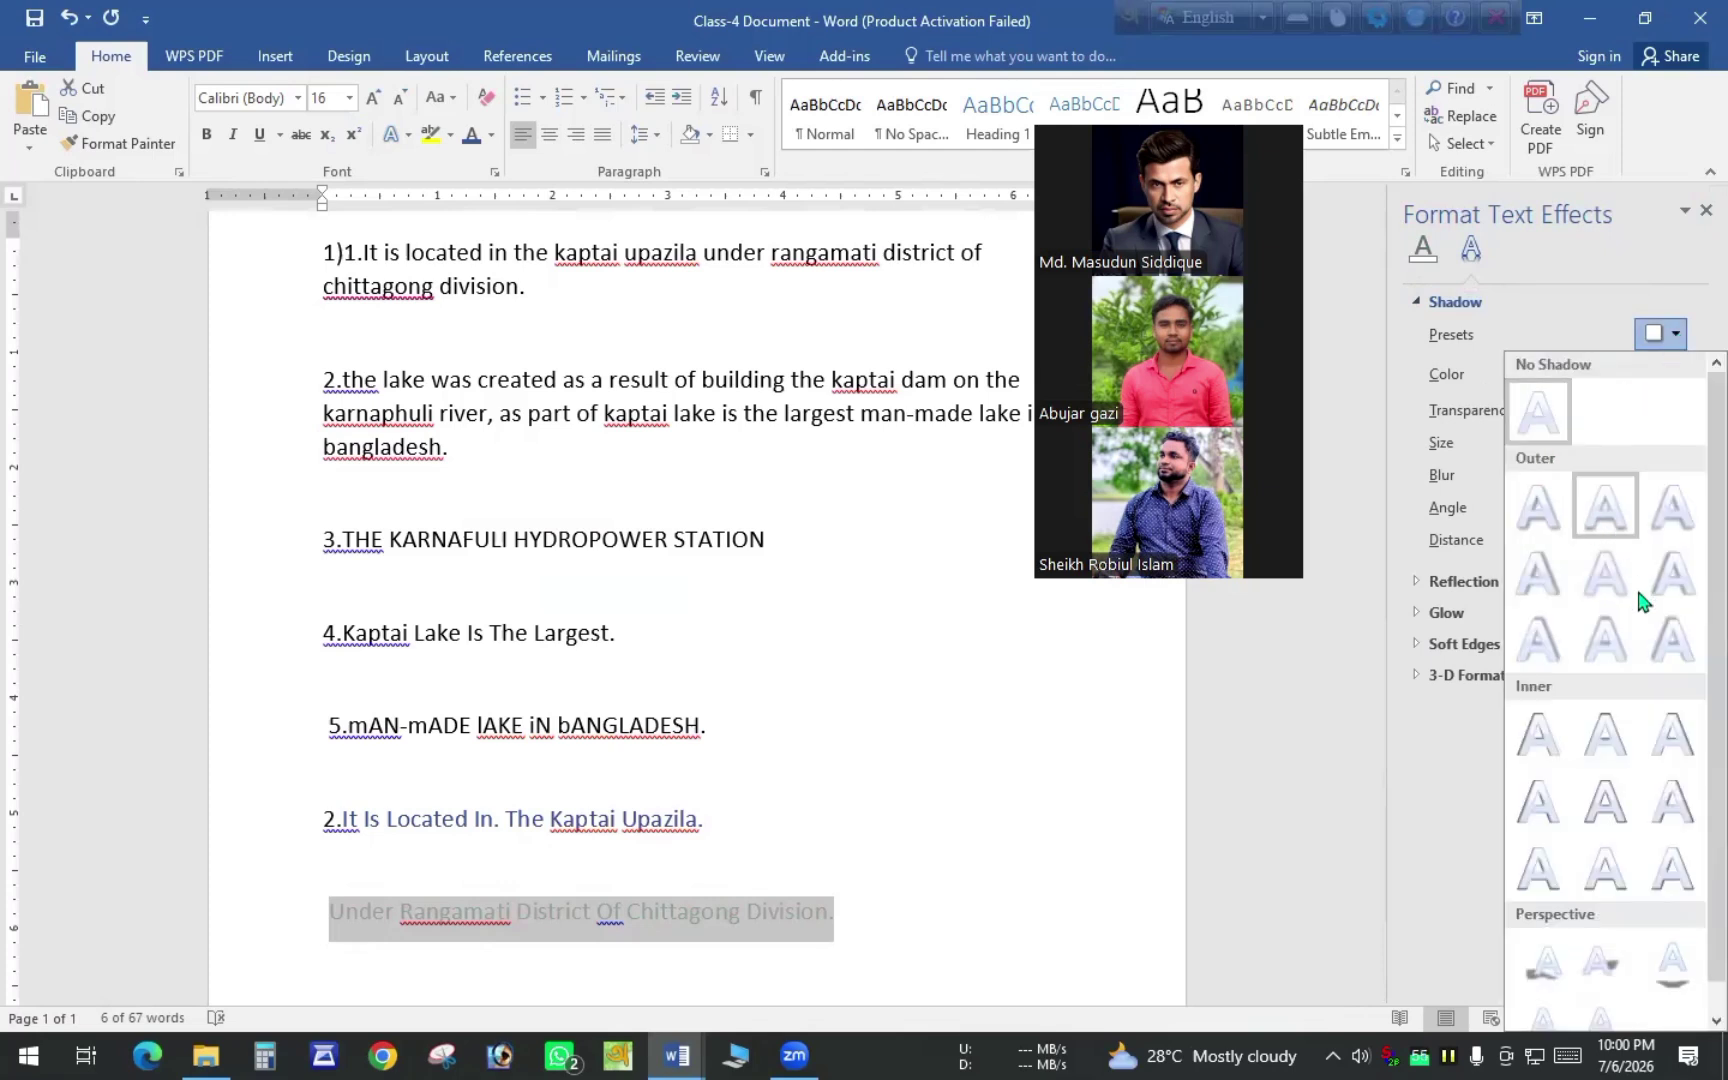
pyautogui.click(1614, 774)
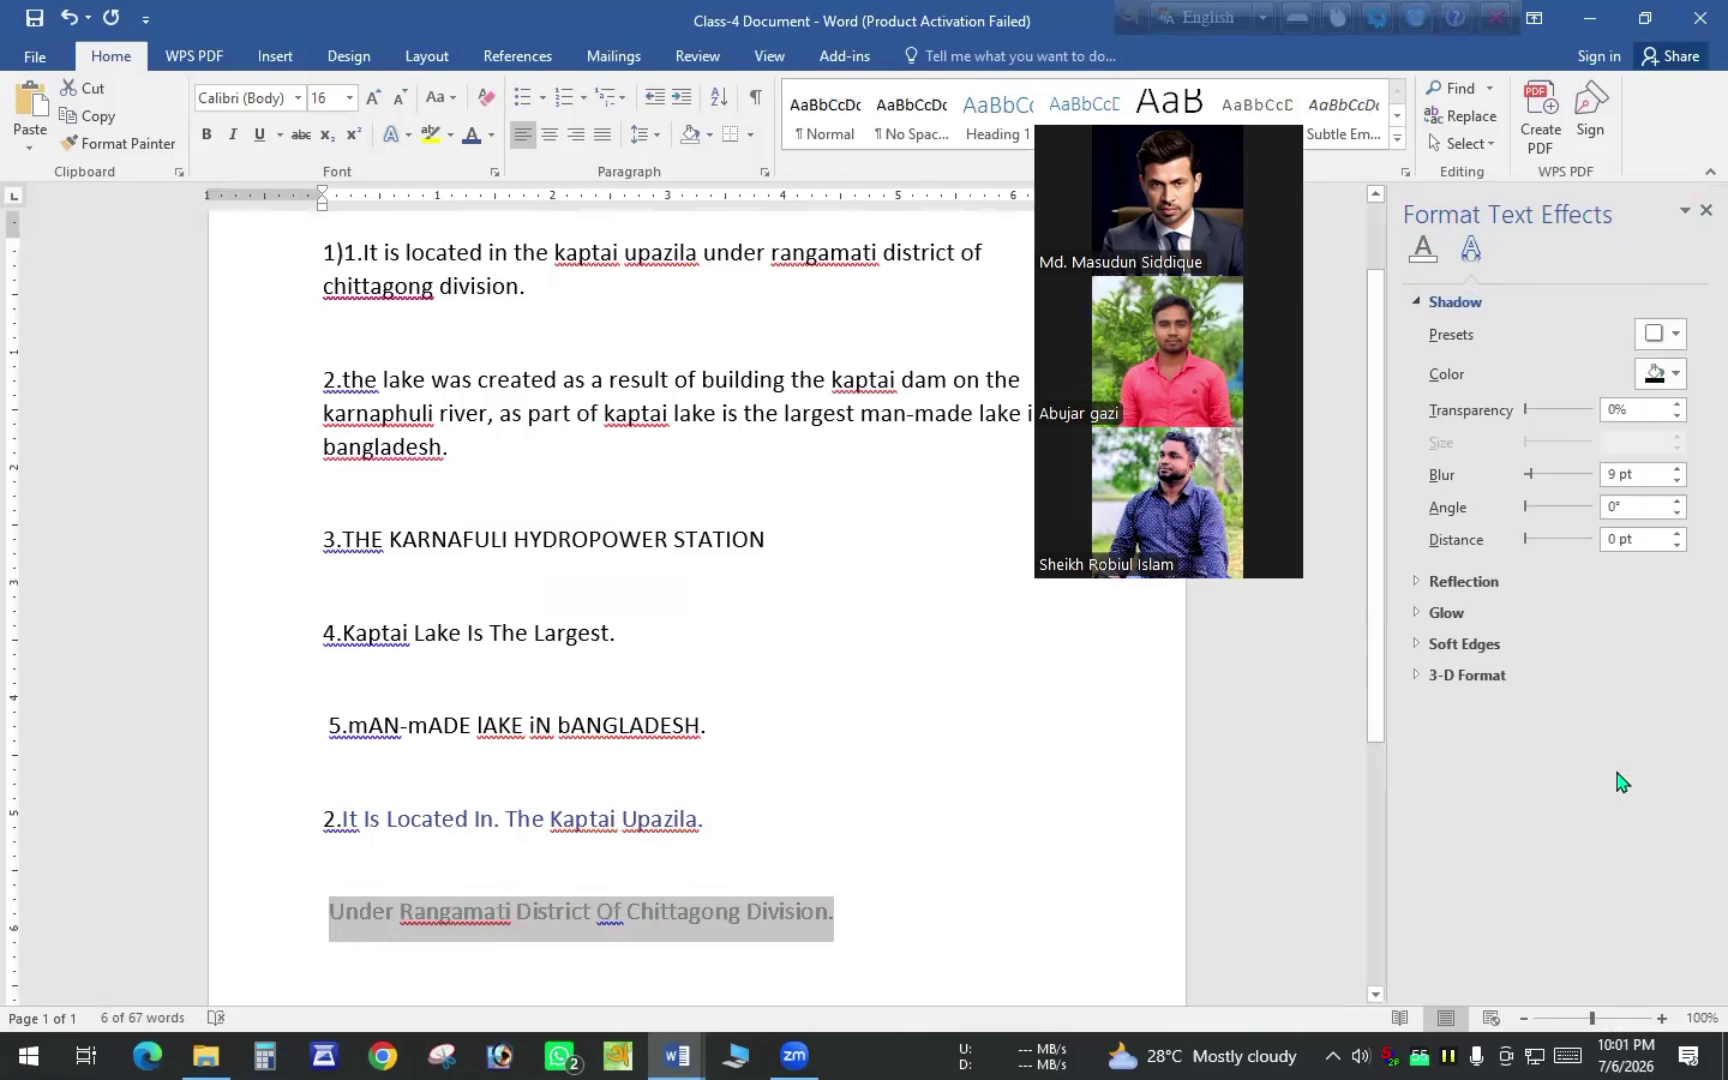
# Try light orange and dark blue as the sentence's shadow color, ending with a dark shade of black
pyautogui.click(1668, 374)
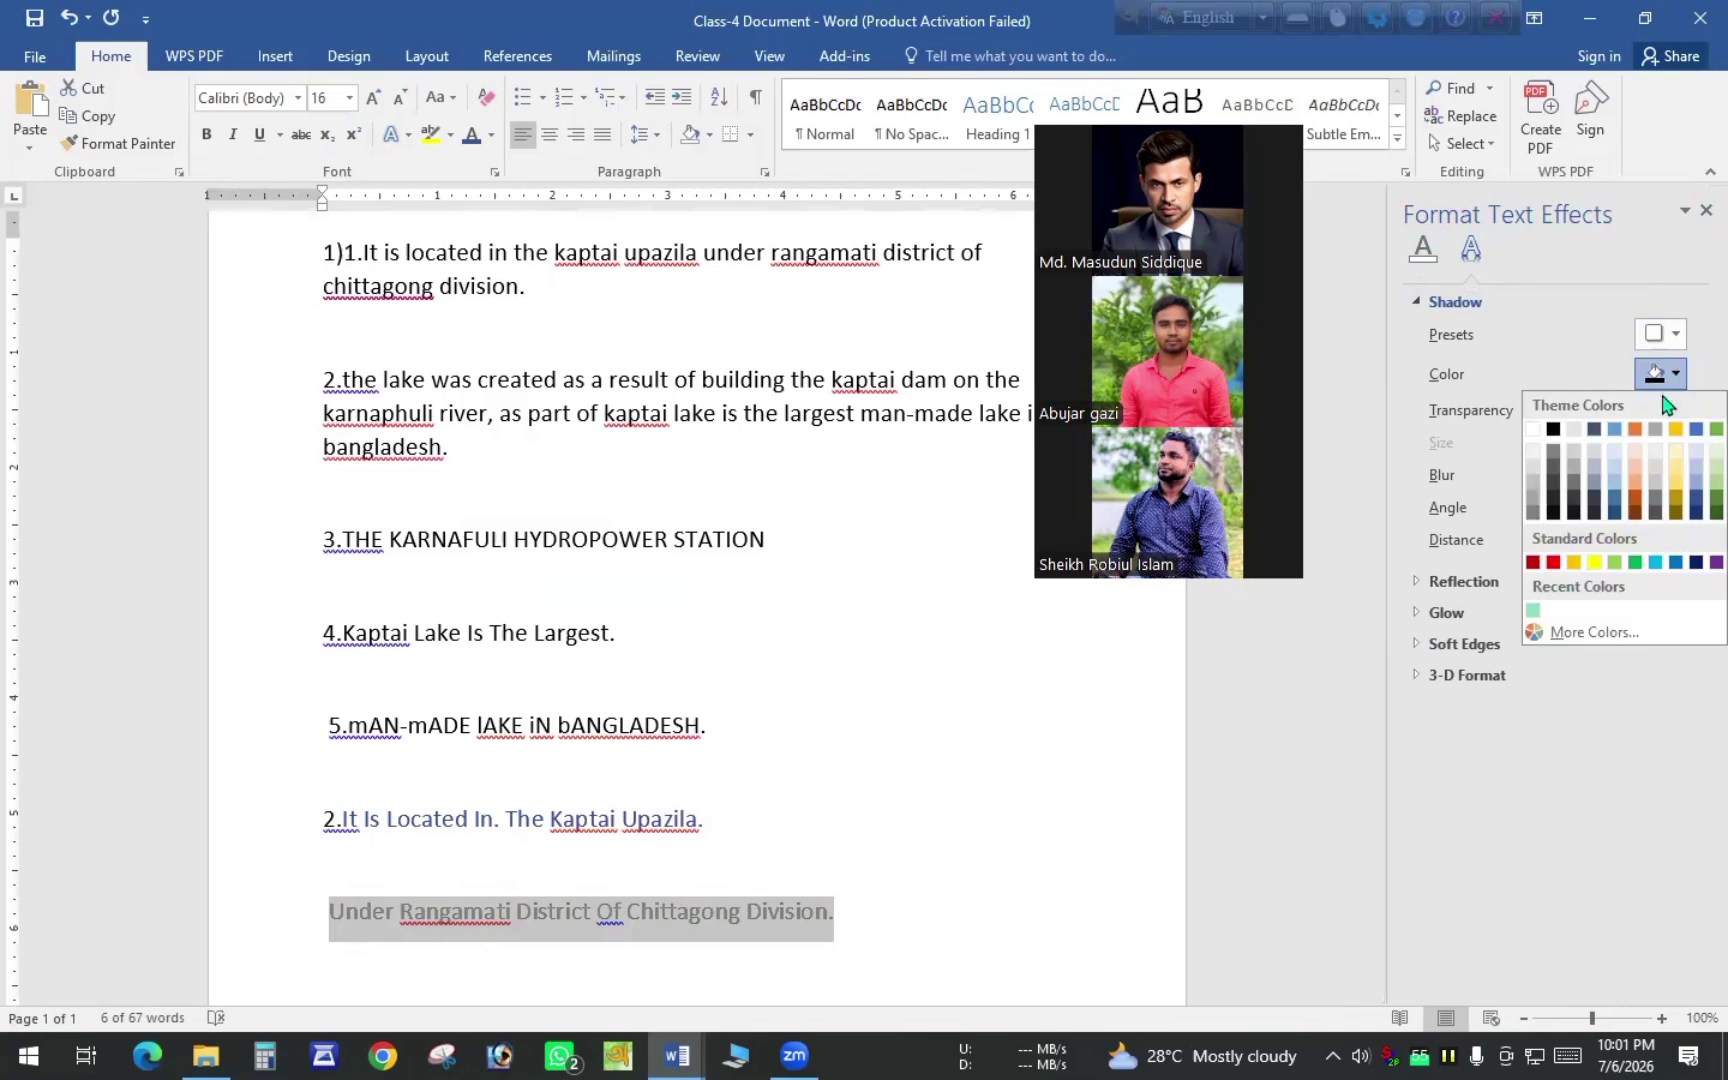
pyautogui.click(1632, 491)
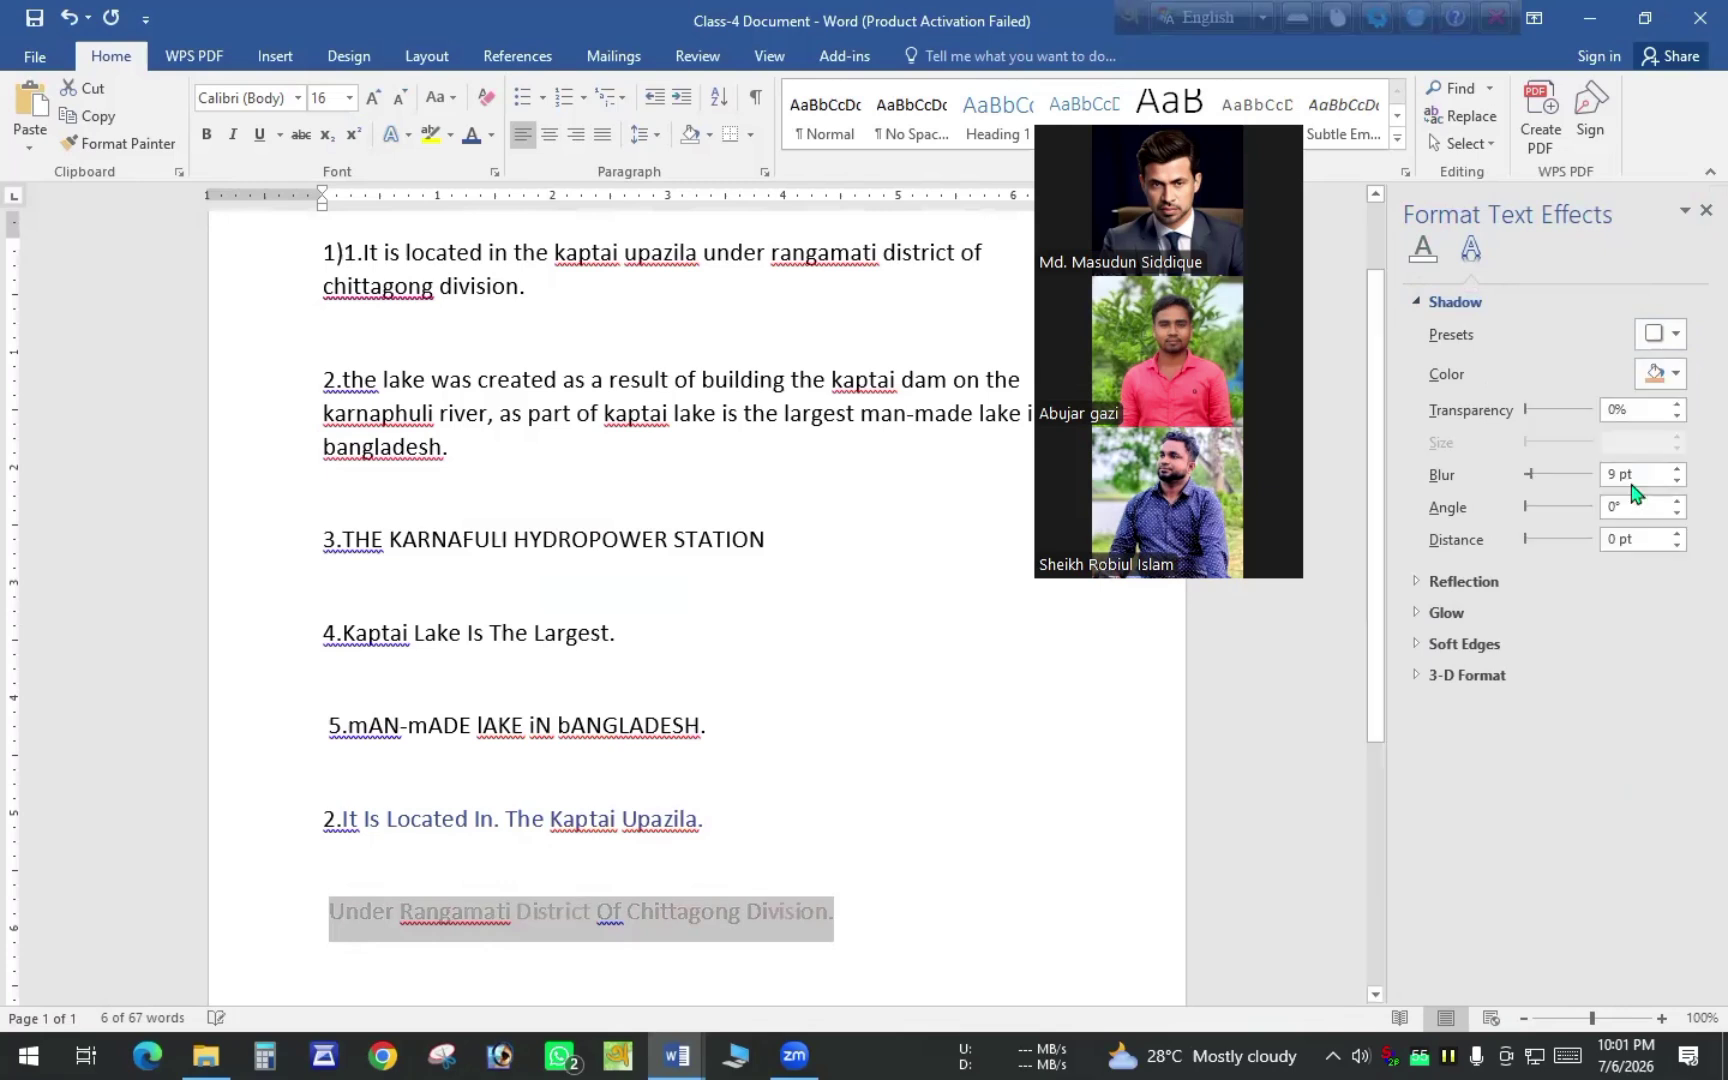
pyautogui.click(1678, 378)
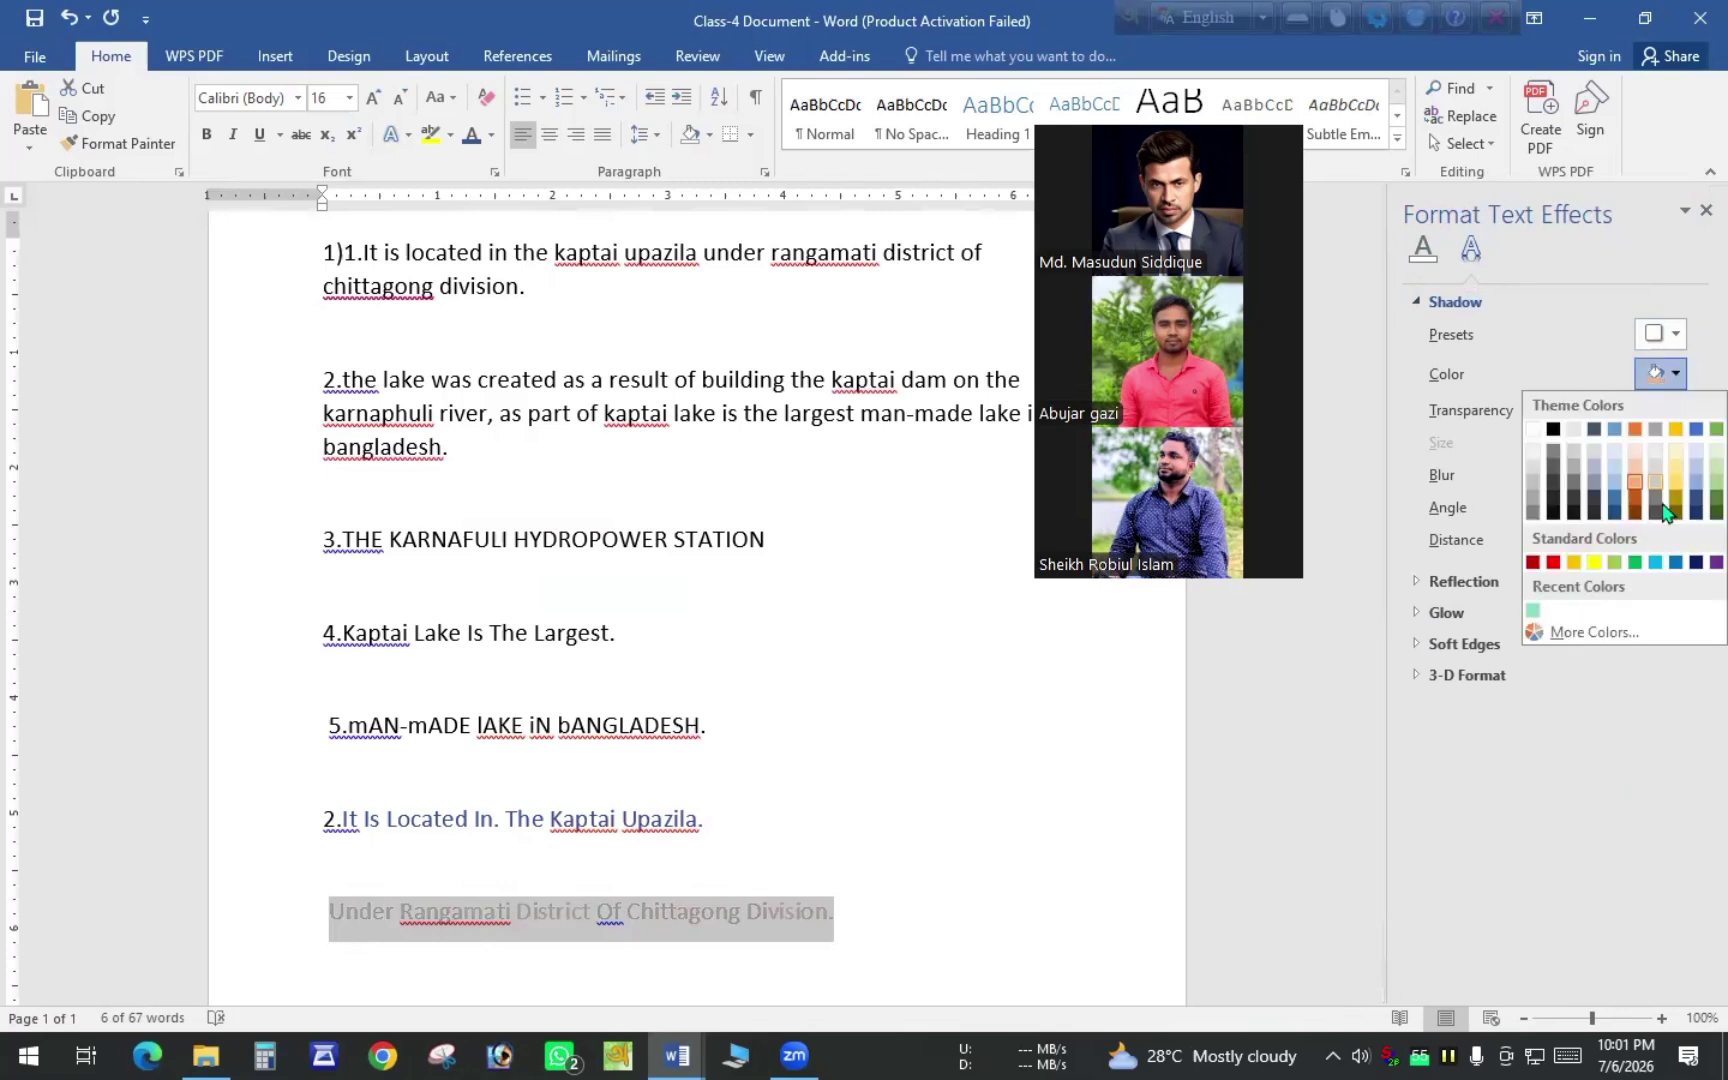
pyautogui.click(1694, 500)
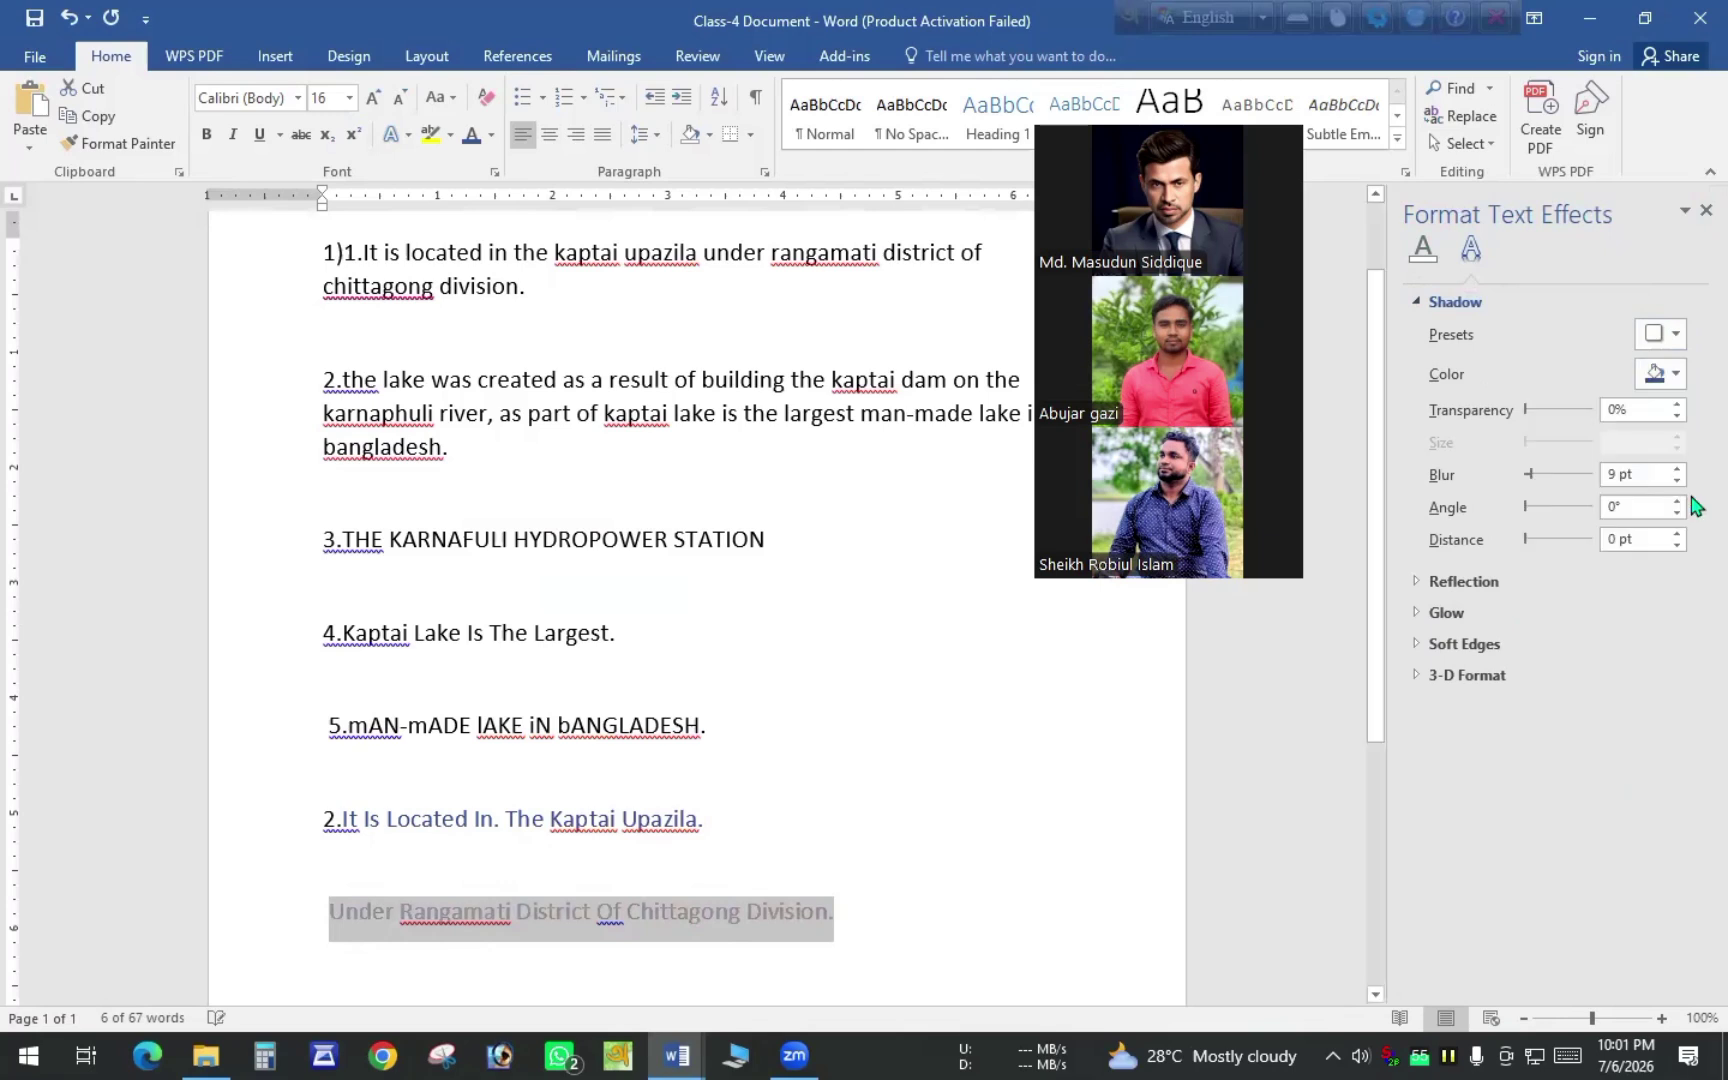
pyautogui.click(1678, 375)
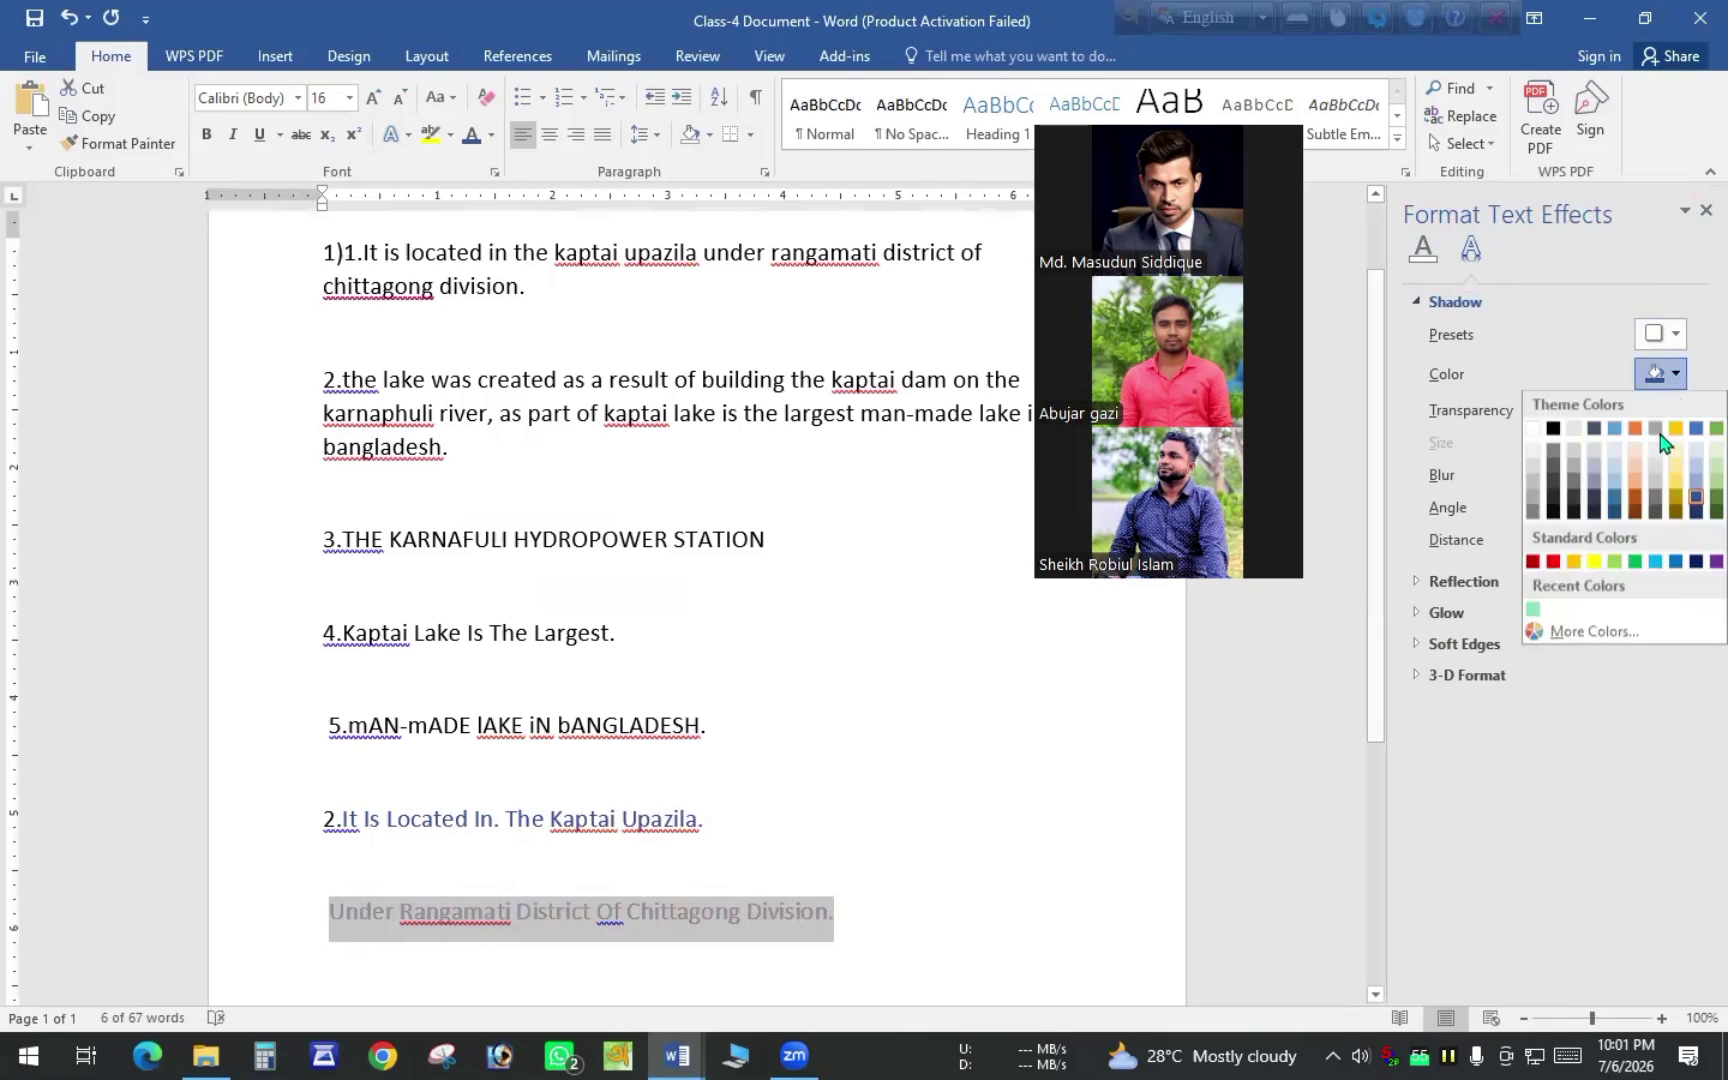
pyautogui.click(1552, 505)
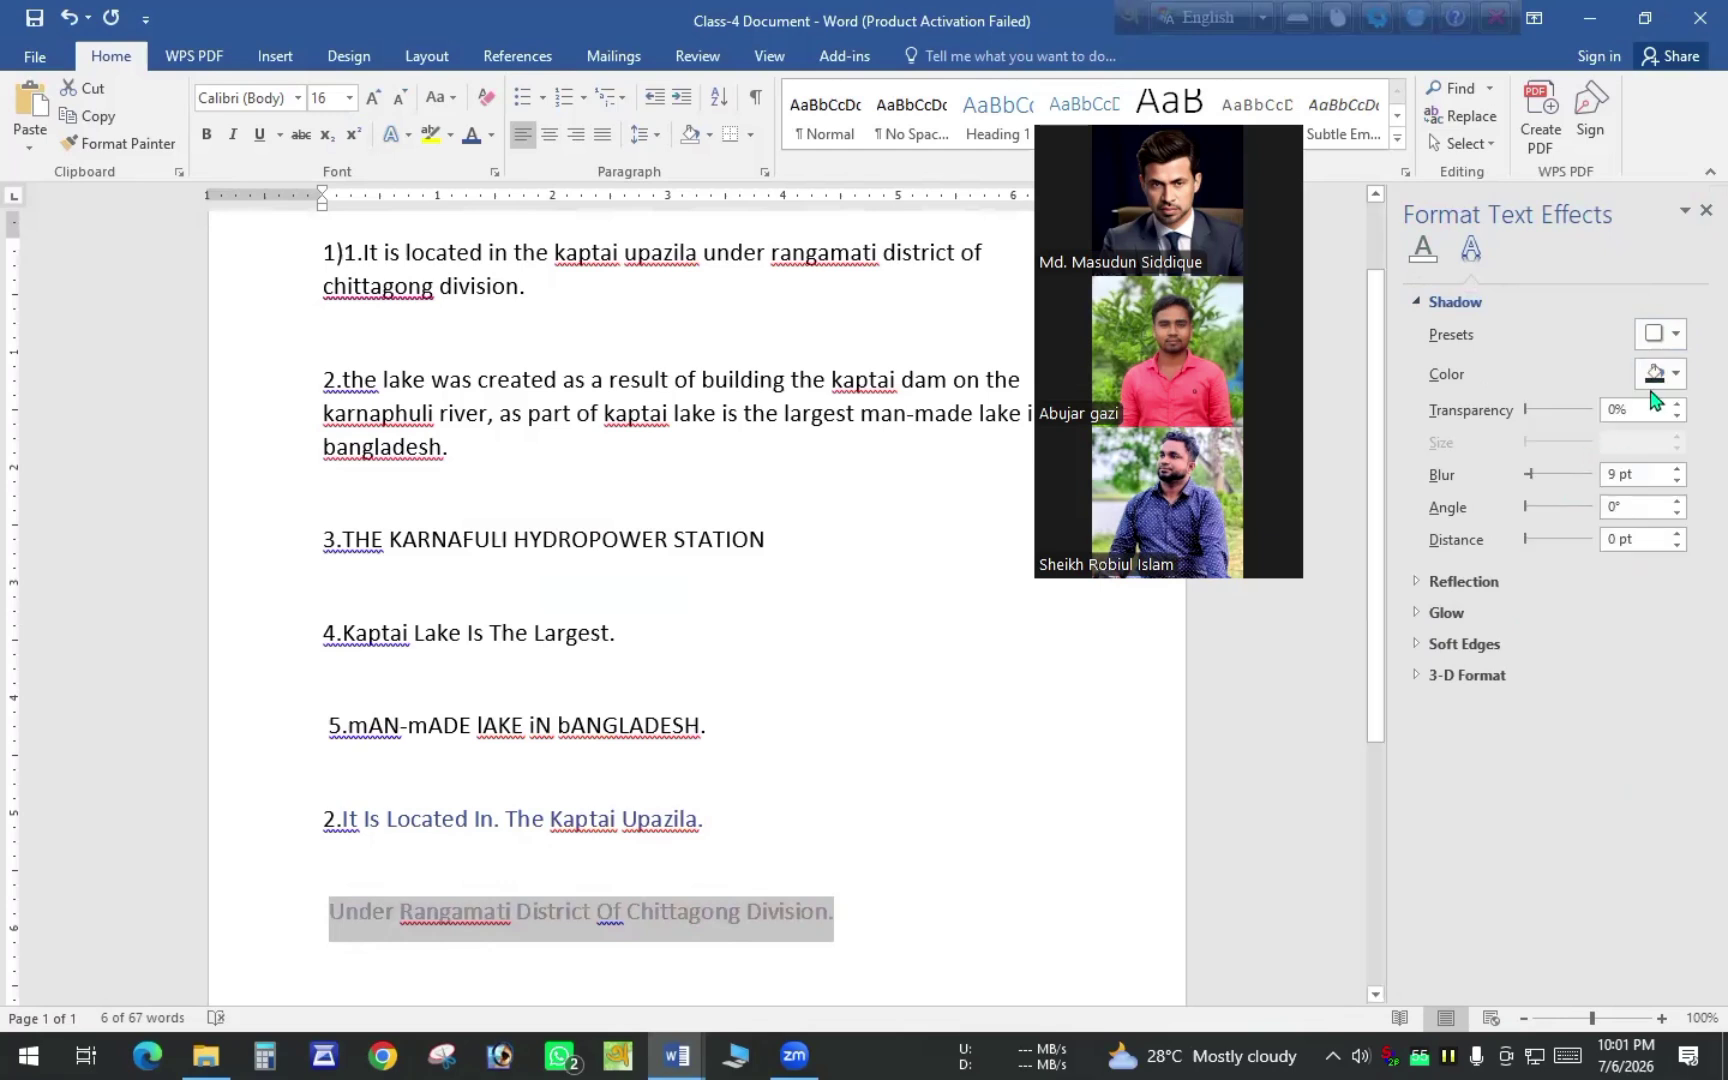
# Set the shadow's transparency to 17%, blur to 39 pt, angle to 94° and distance to 33 pt
pyautogui.moveTo(1523, 410)
pyautogui.mouseDown()
pyautogui.moveTo(1580, 418)
pyautogui.moveTo(1498, 436)
pyautogui.mouseUp()
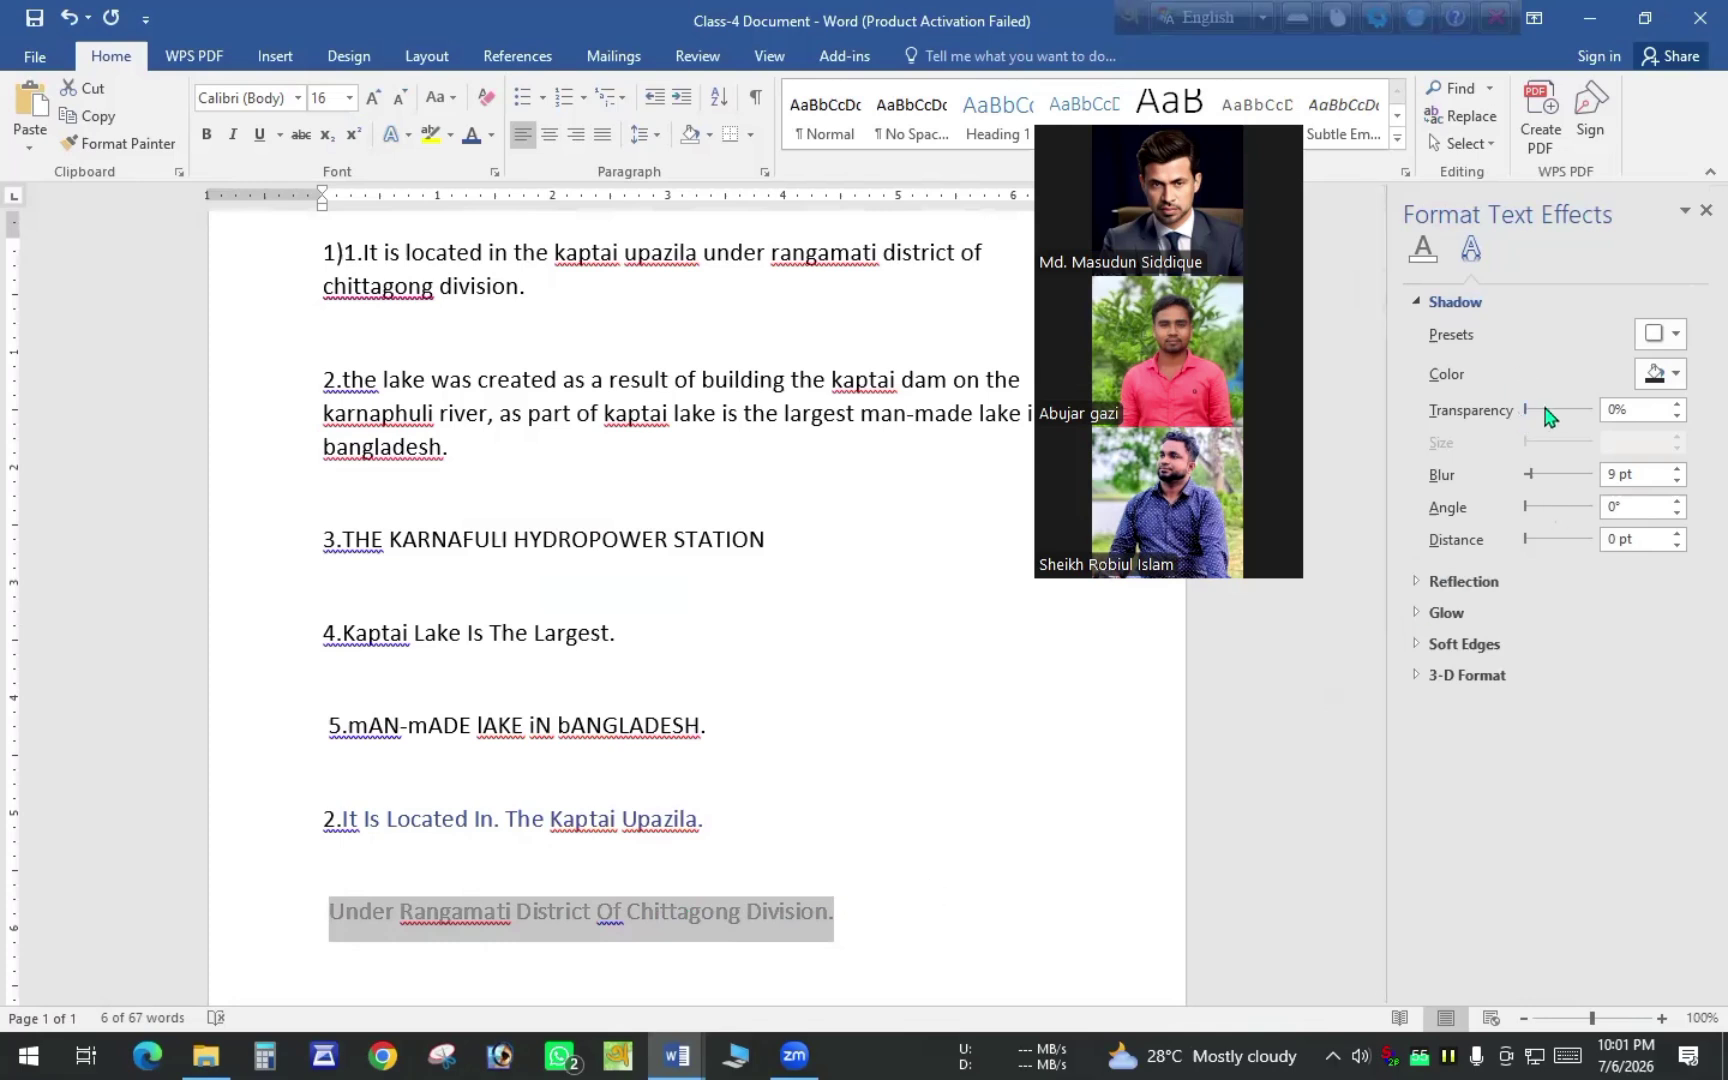
pyautogui.moveTo(1545, 410)
pyautogui.mouseDown()
pyautogui.moveTo(1581, 407)
pyautogui.moveTo(1536, 411)
pyautogui.mouseUp()
pyautogui.moveTo(1529, 478); pyautogui.dragTo(1535, 541)
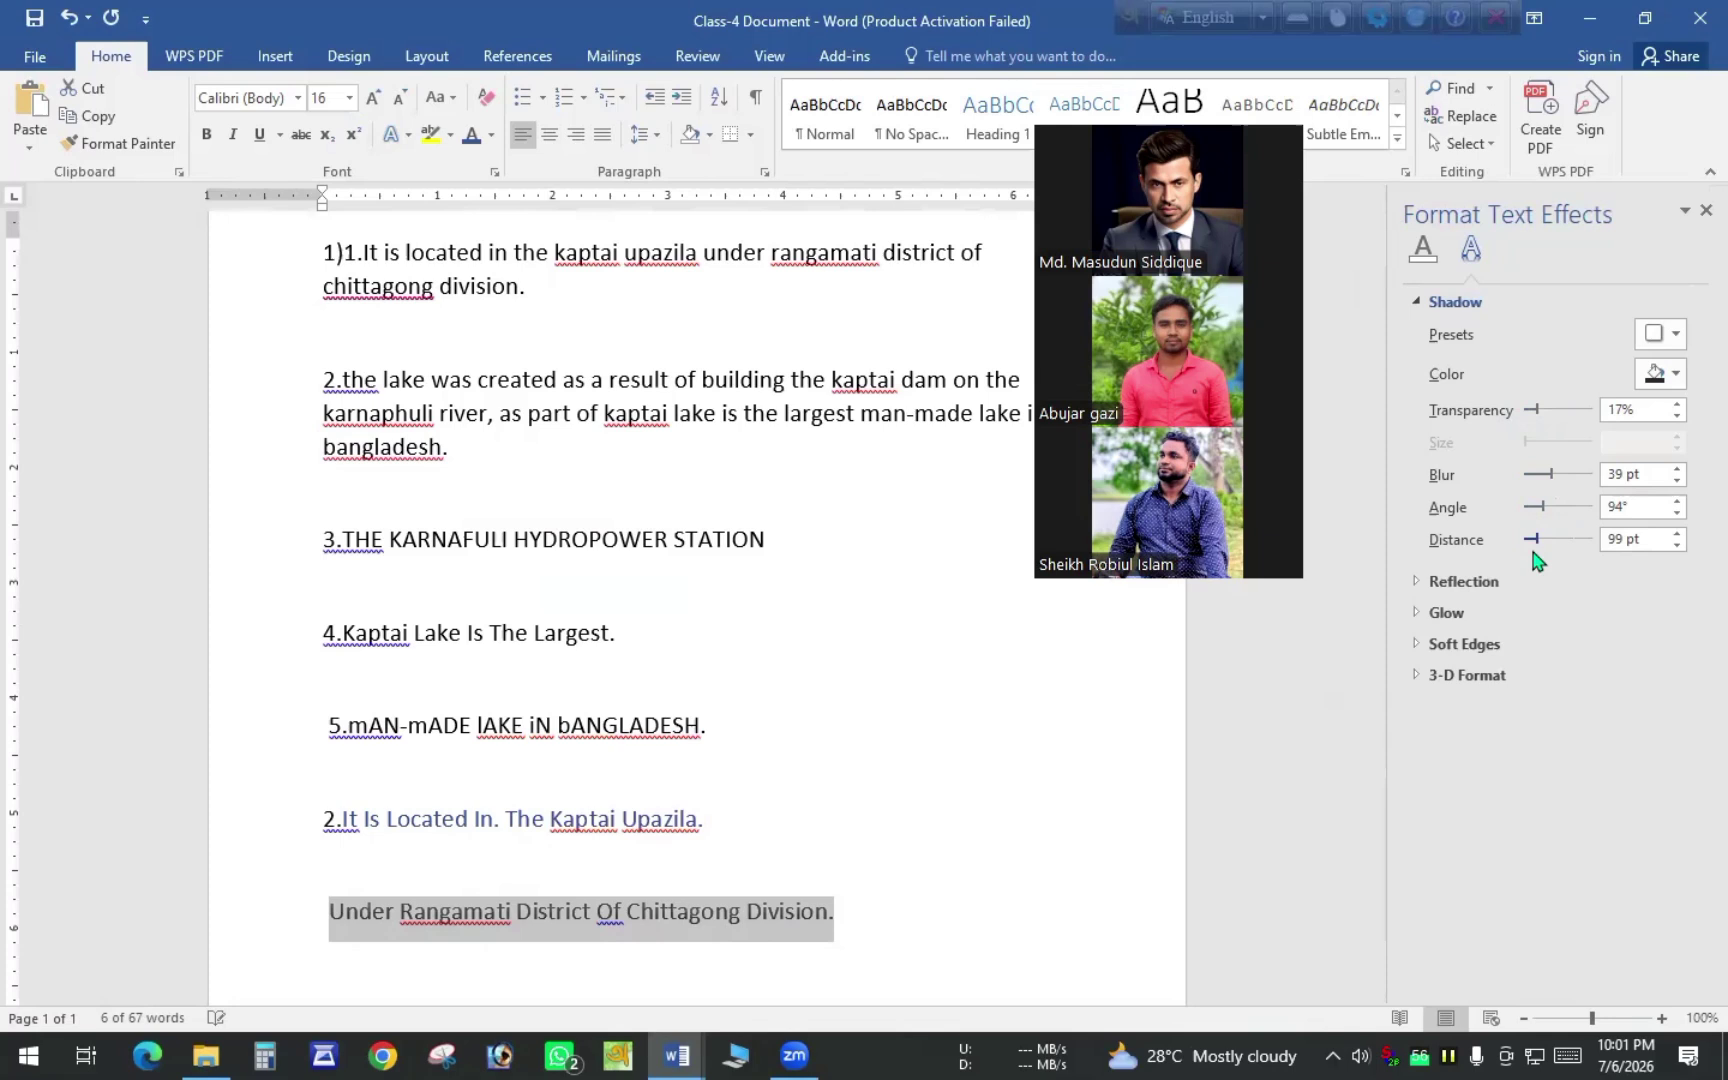
# Examine the Reflection, Glow, Soft Edges and 3-D Format settings for the text, and close the text effects settings
pyautogui.click(1420, 583)
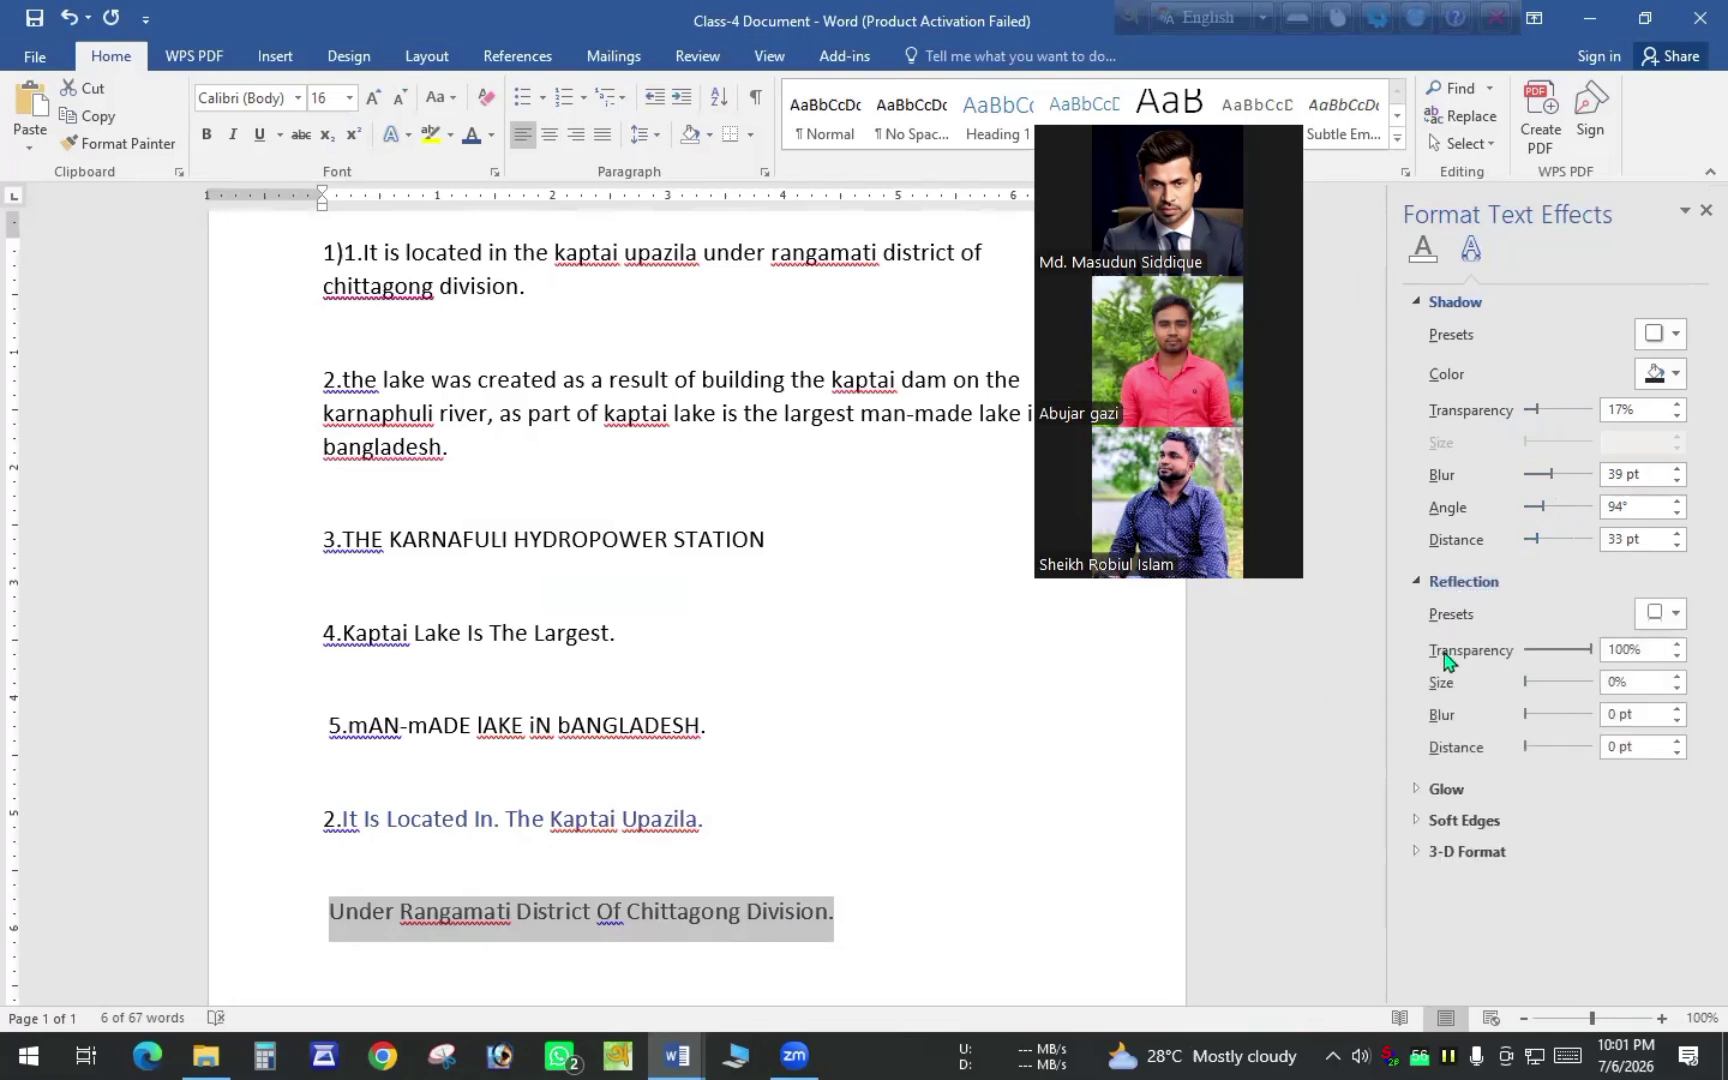
pyautogui.click(1420, 790)
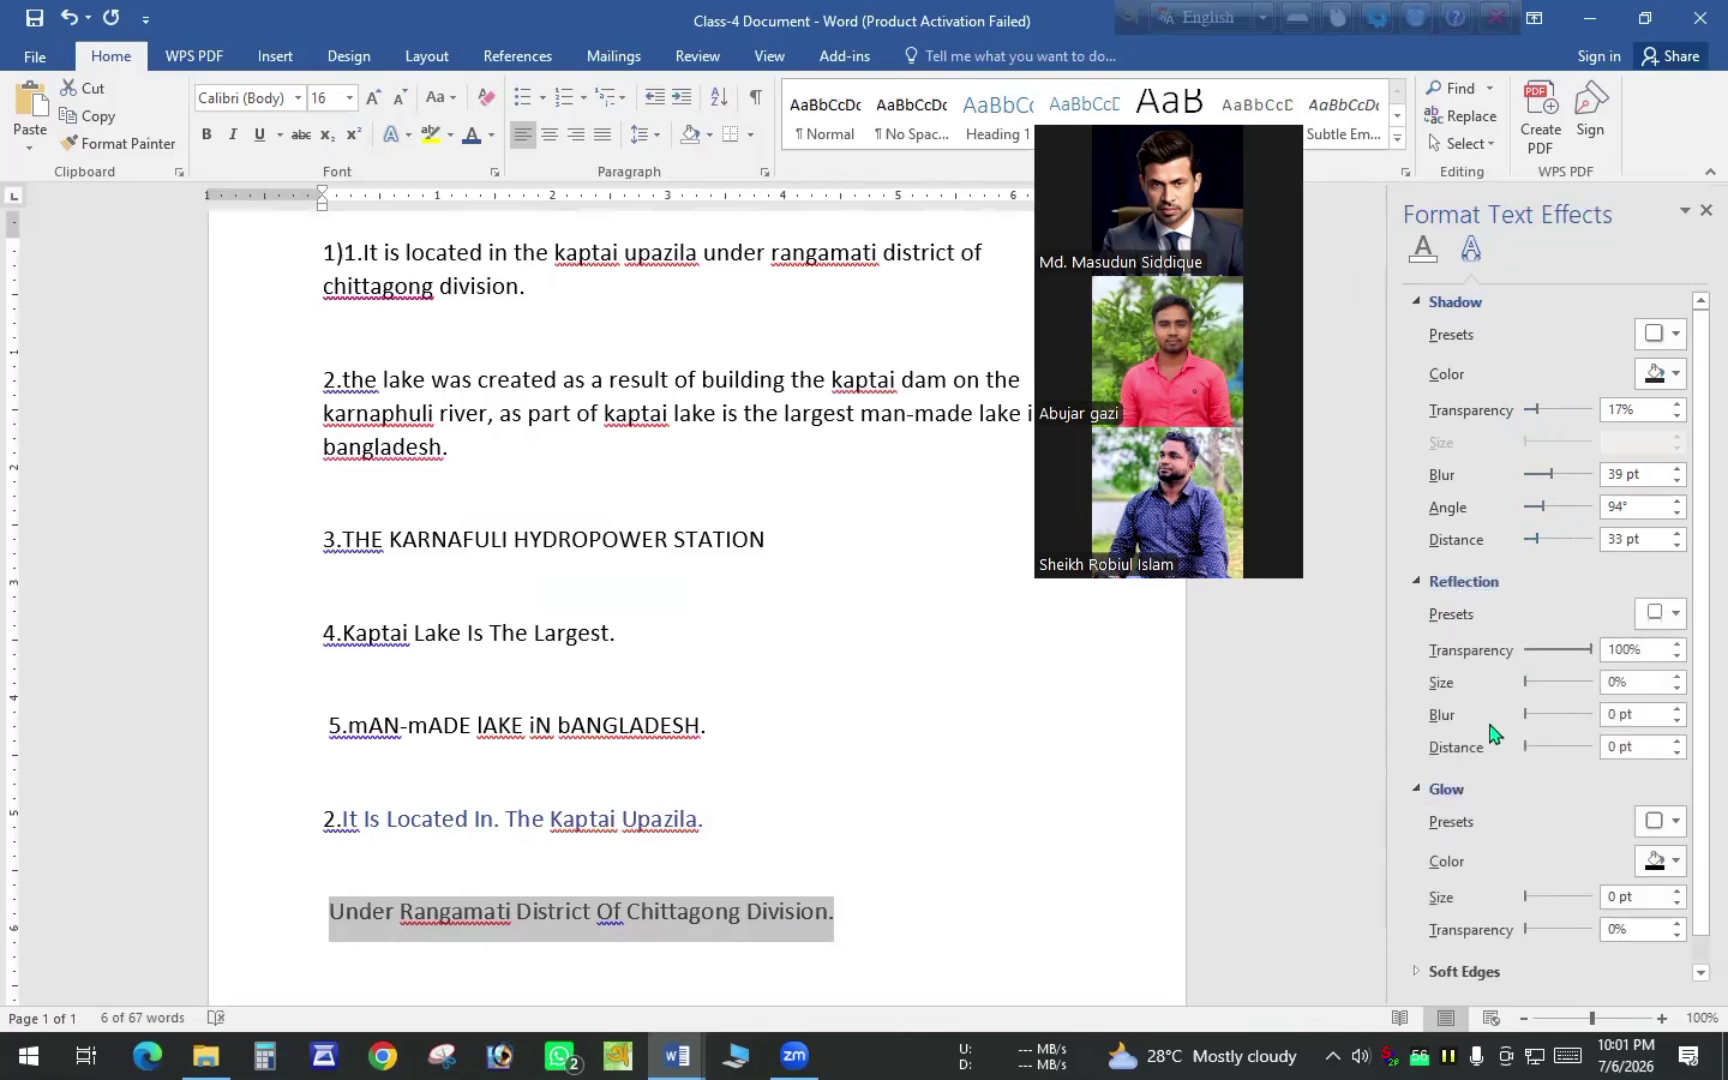
pyautogui.scroll(-1, 1497, 718)
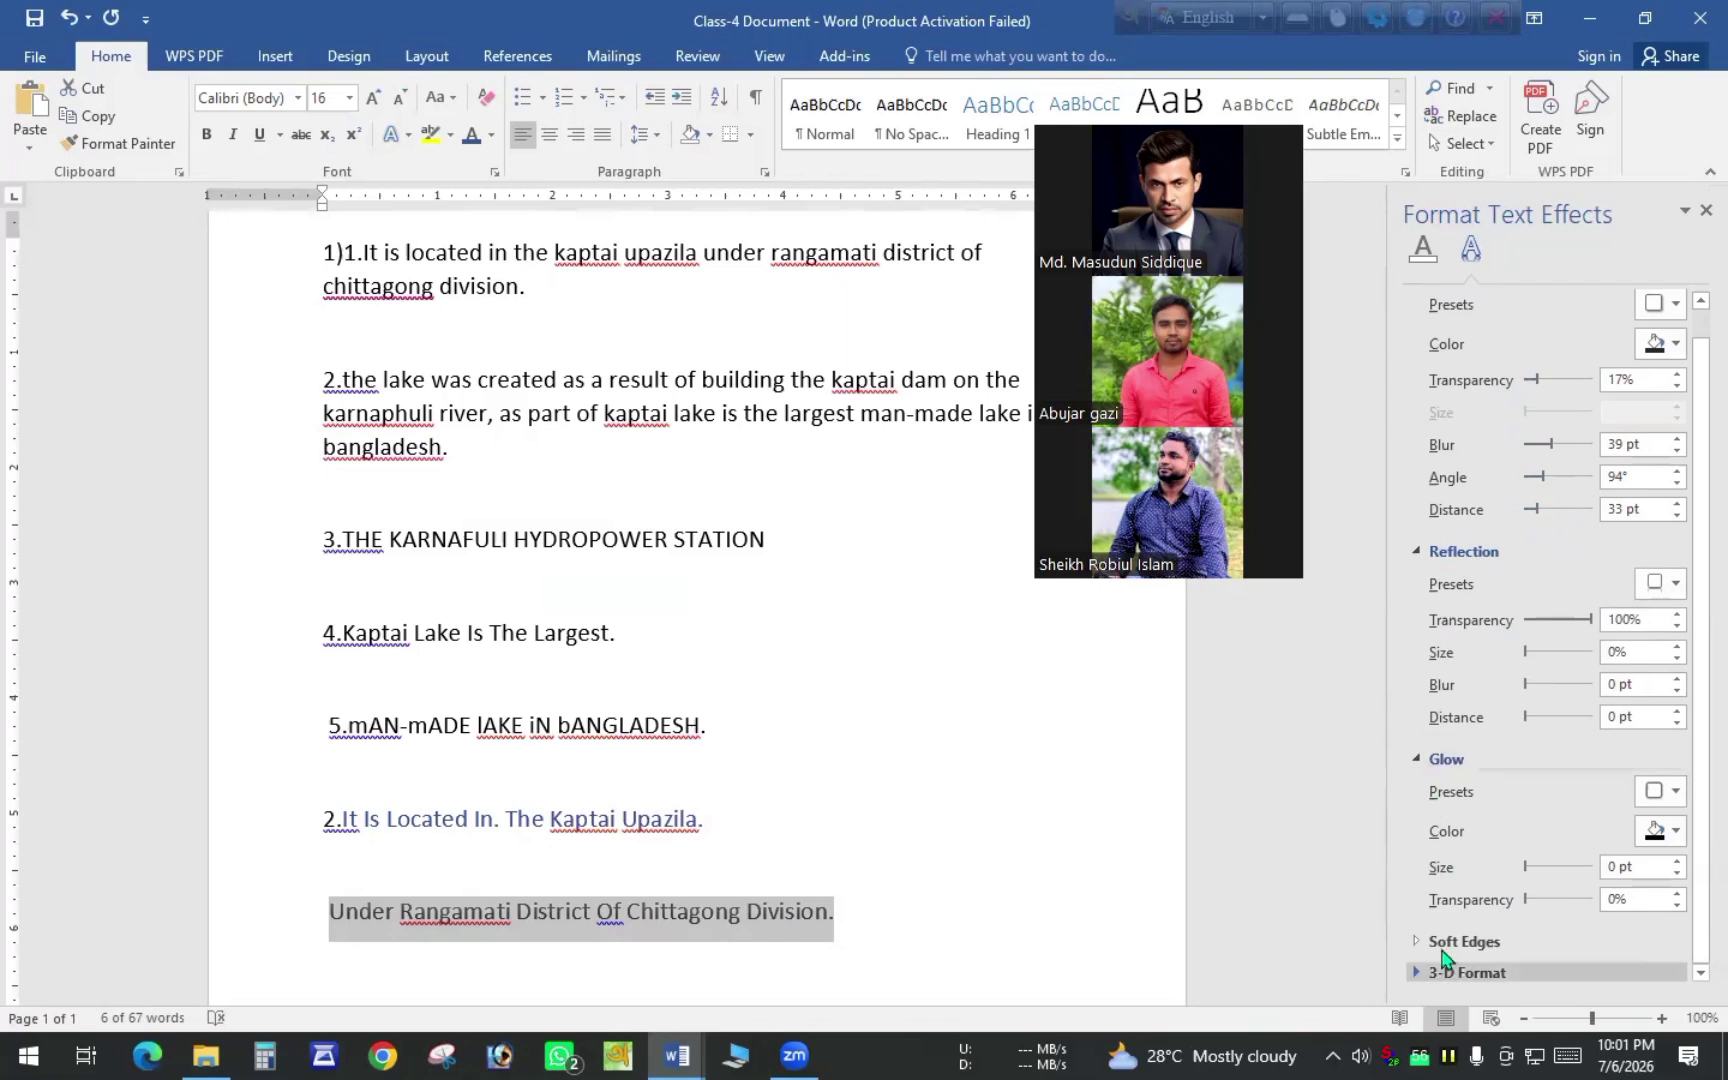
pyautogui.click(1440, 942)
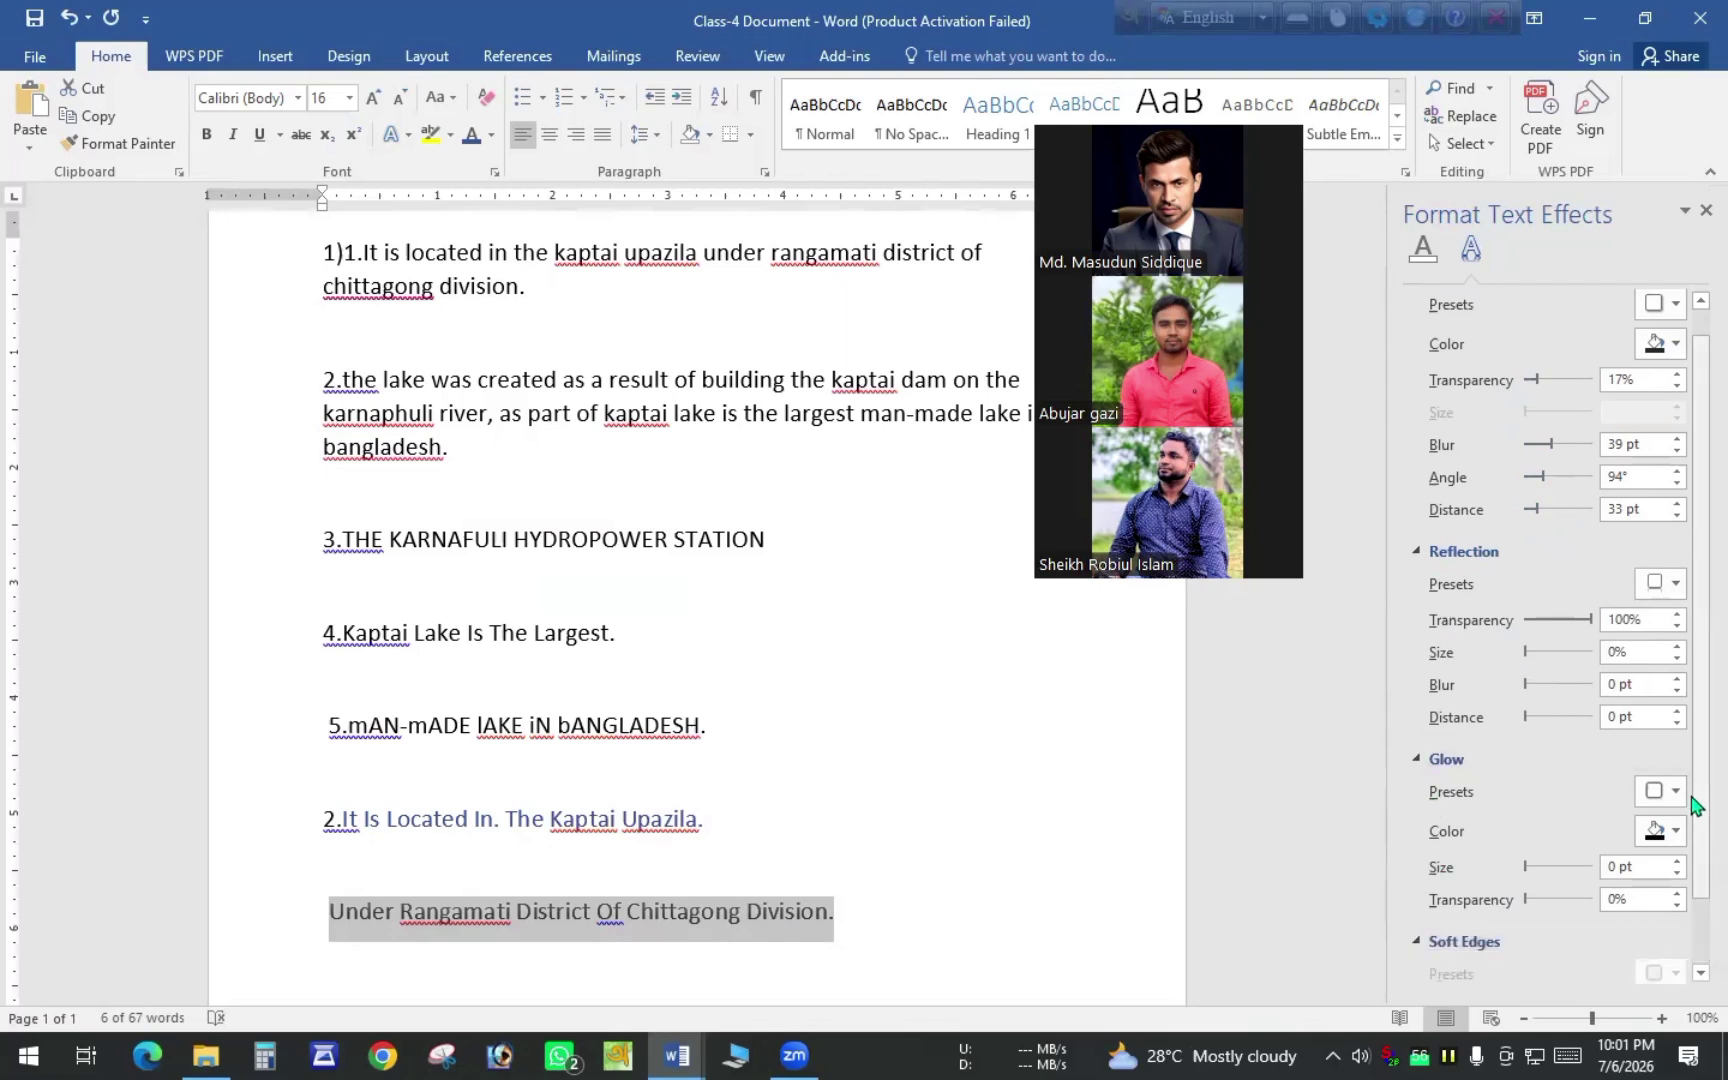
pyautogui.moveTo(1690, 800); pyautogui.dragTo(1690, 905)
pyautogui.click(1485, 972)
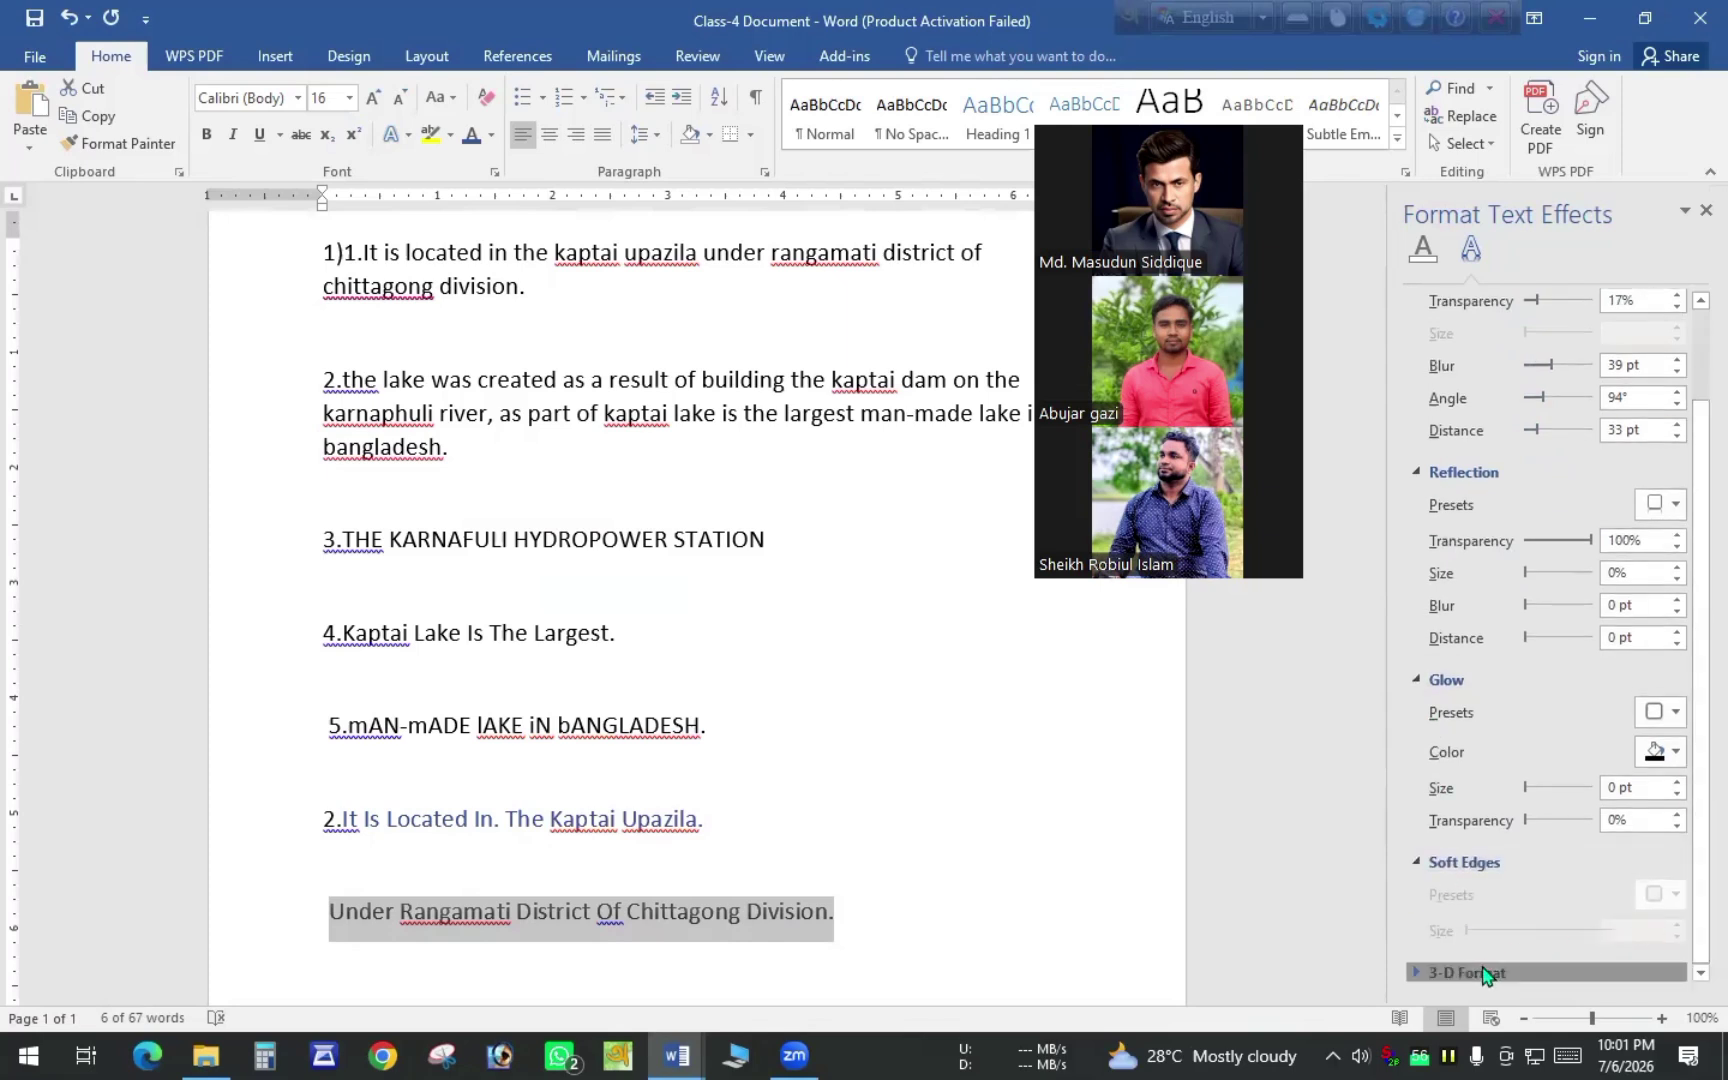
pyautogui.scroll(-5, 1693, 775)
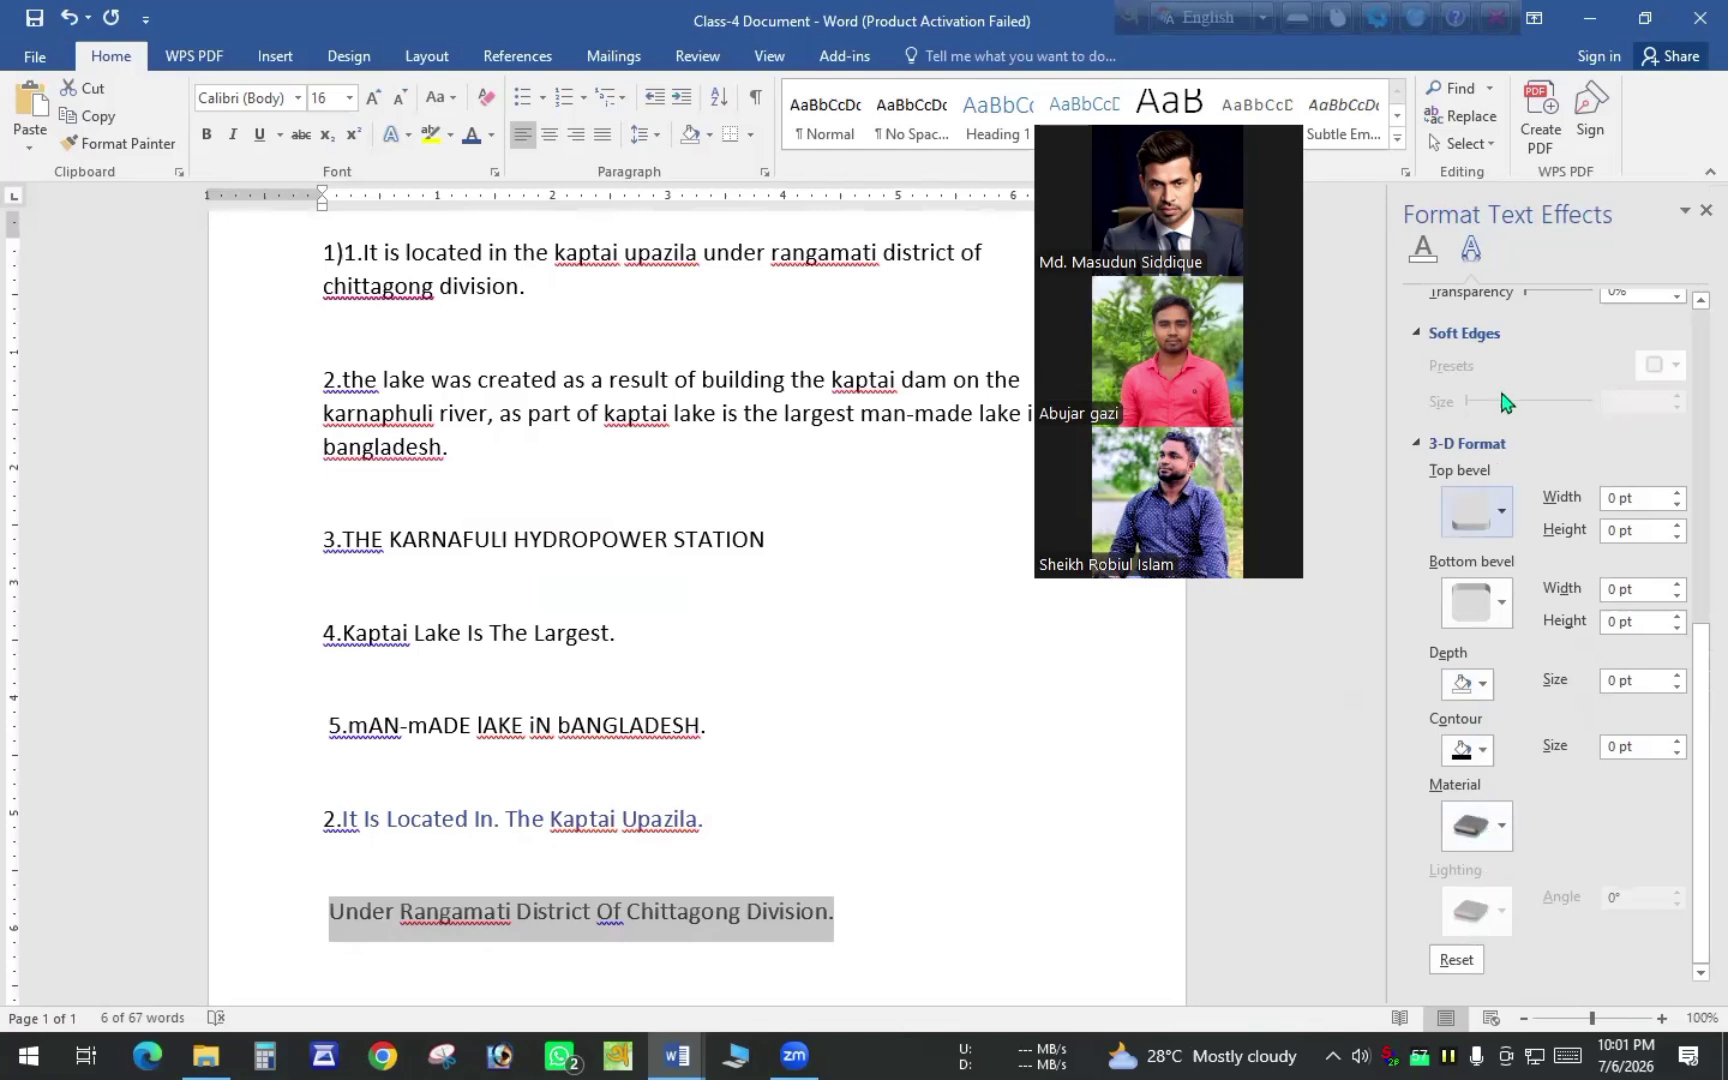
pyautogui.click(1703, 212)
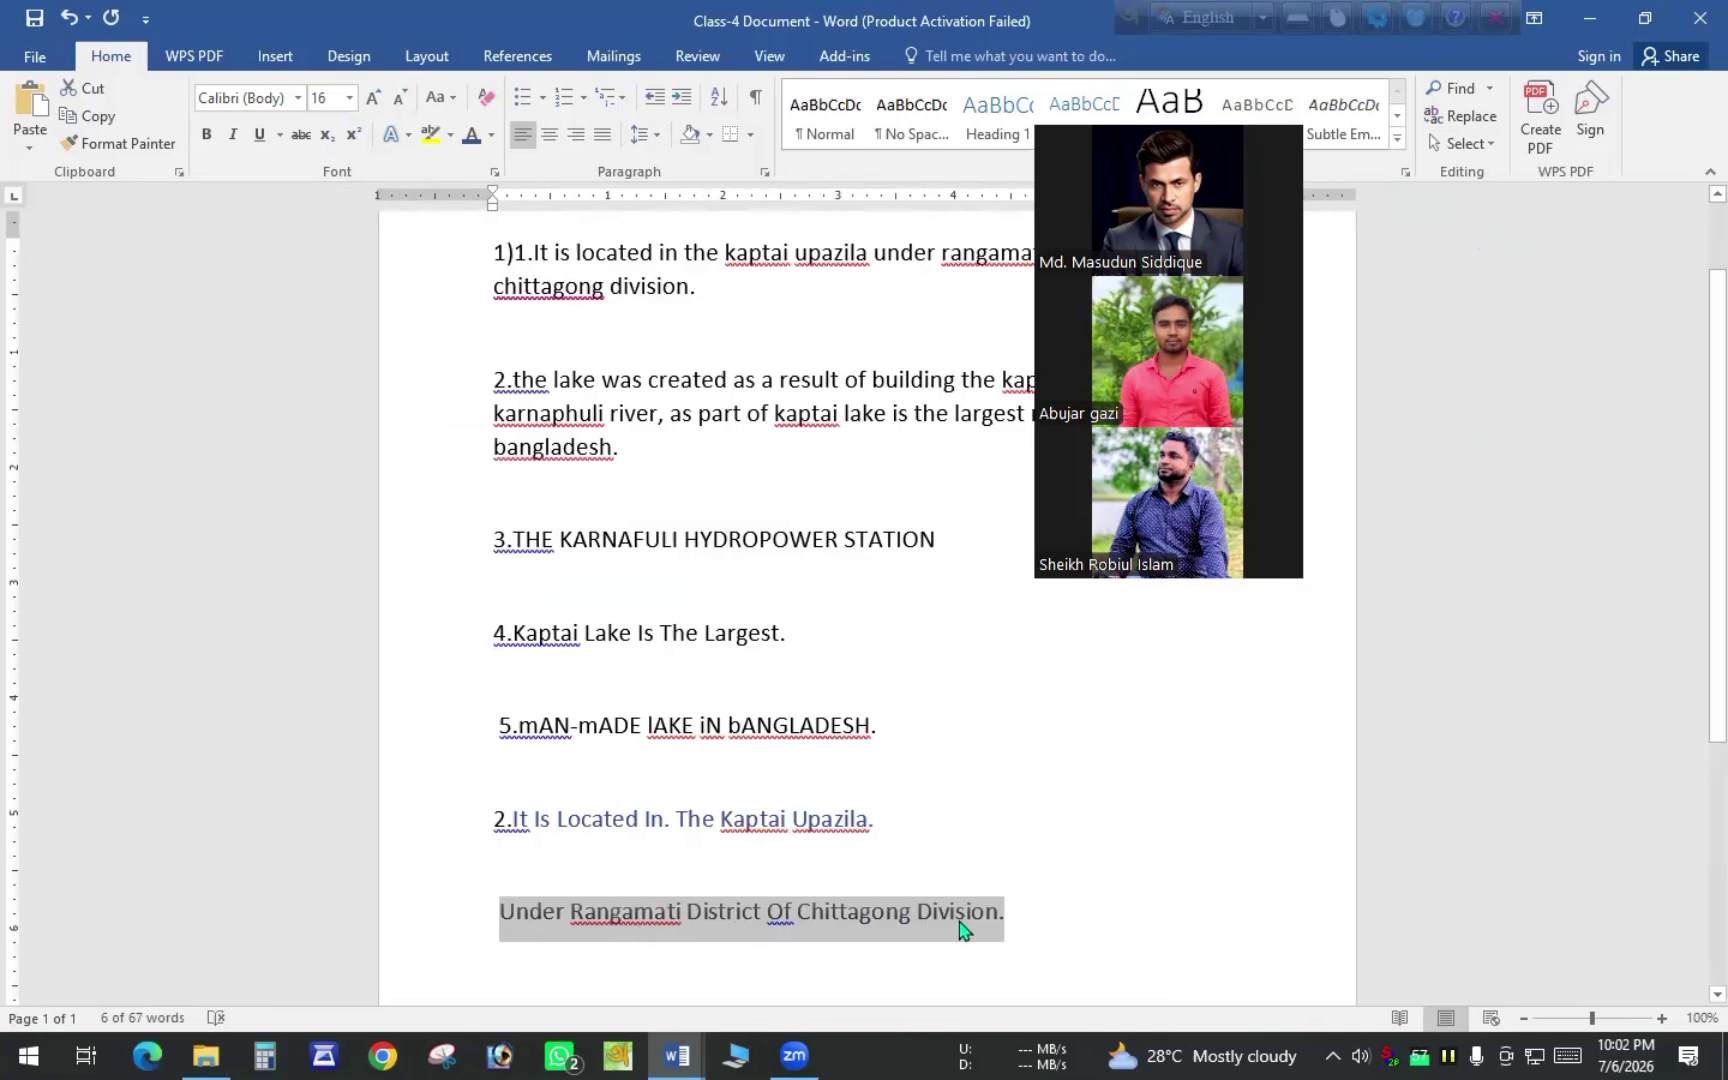
pyautogui.click(491, 135)
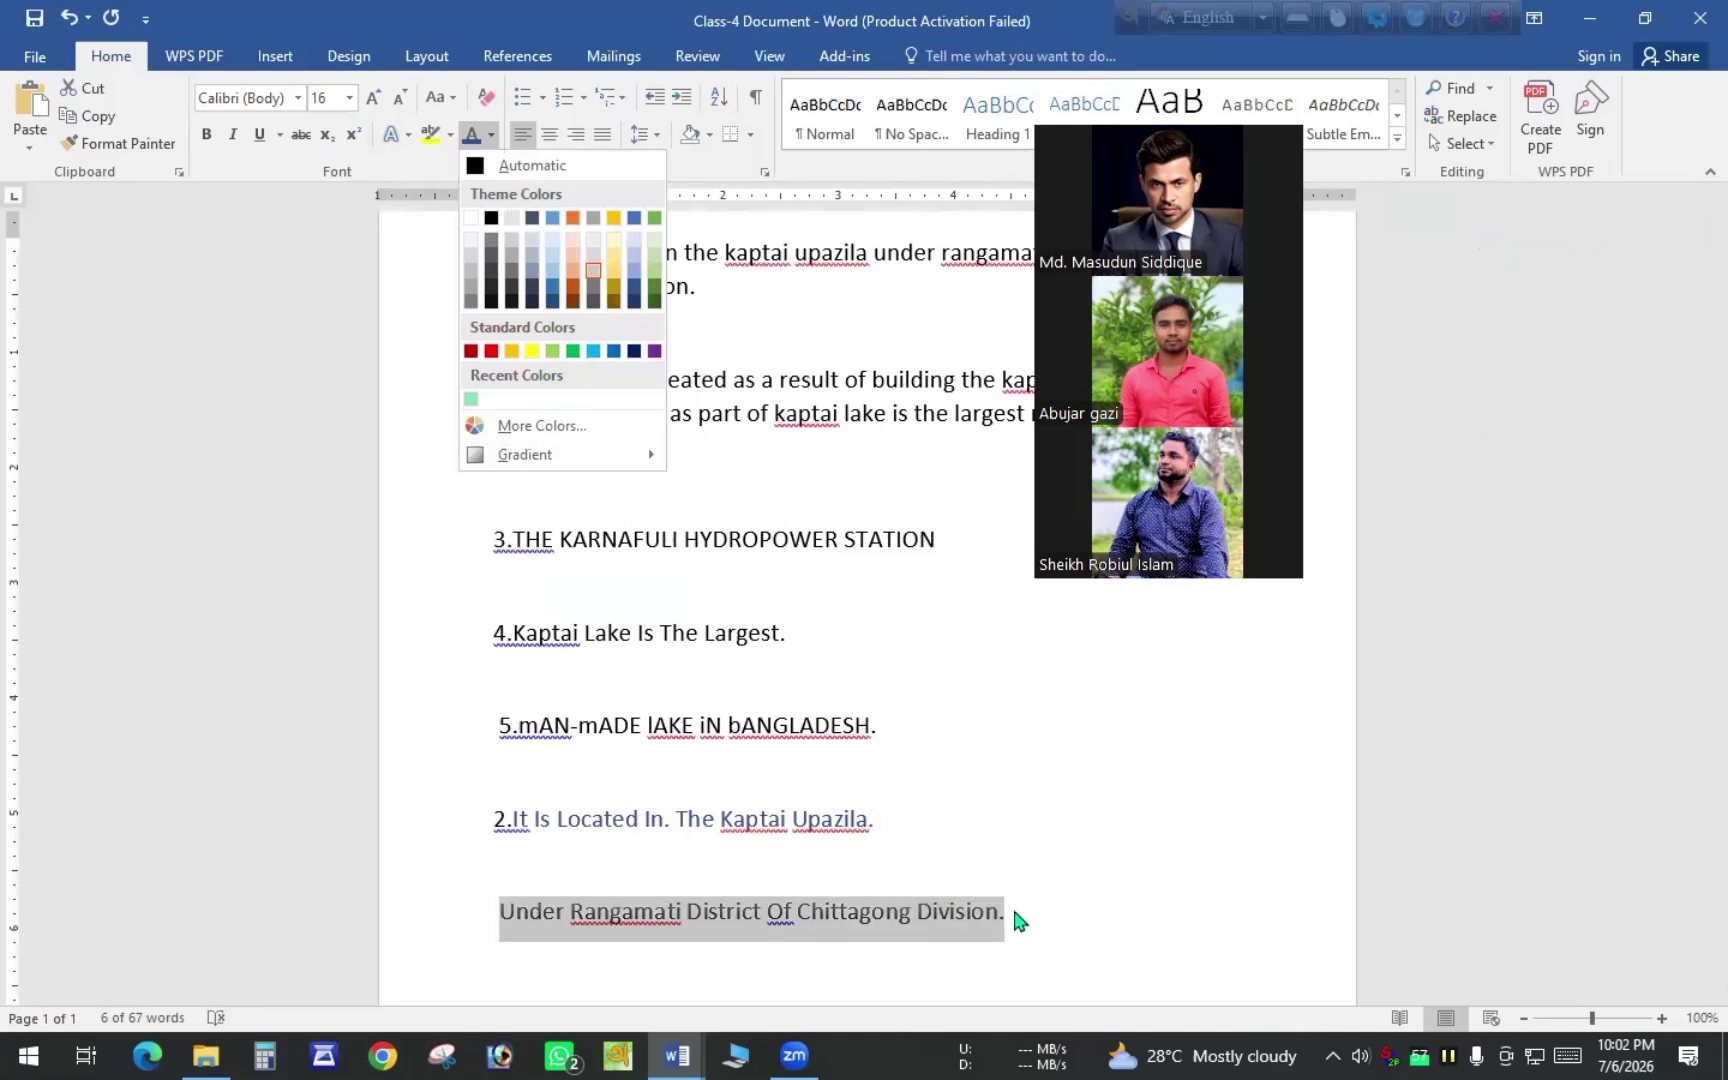
pyautogui.press('Escape')
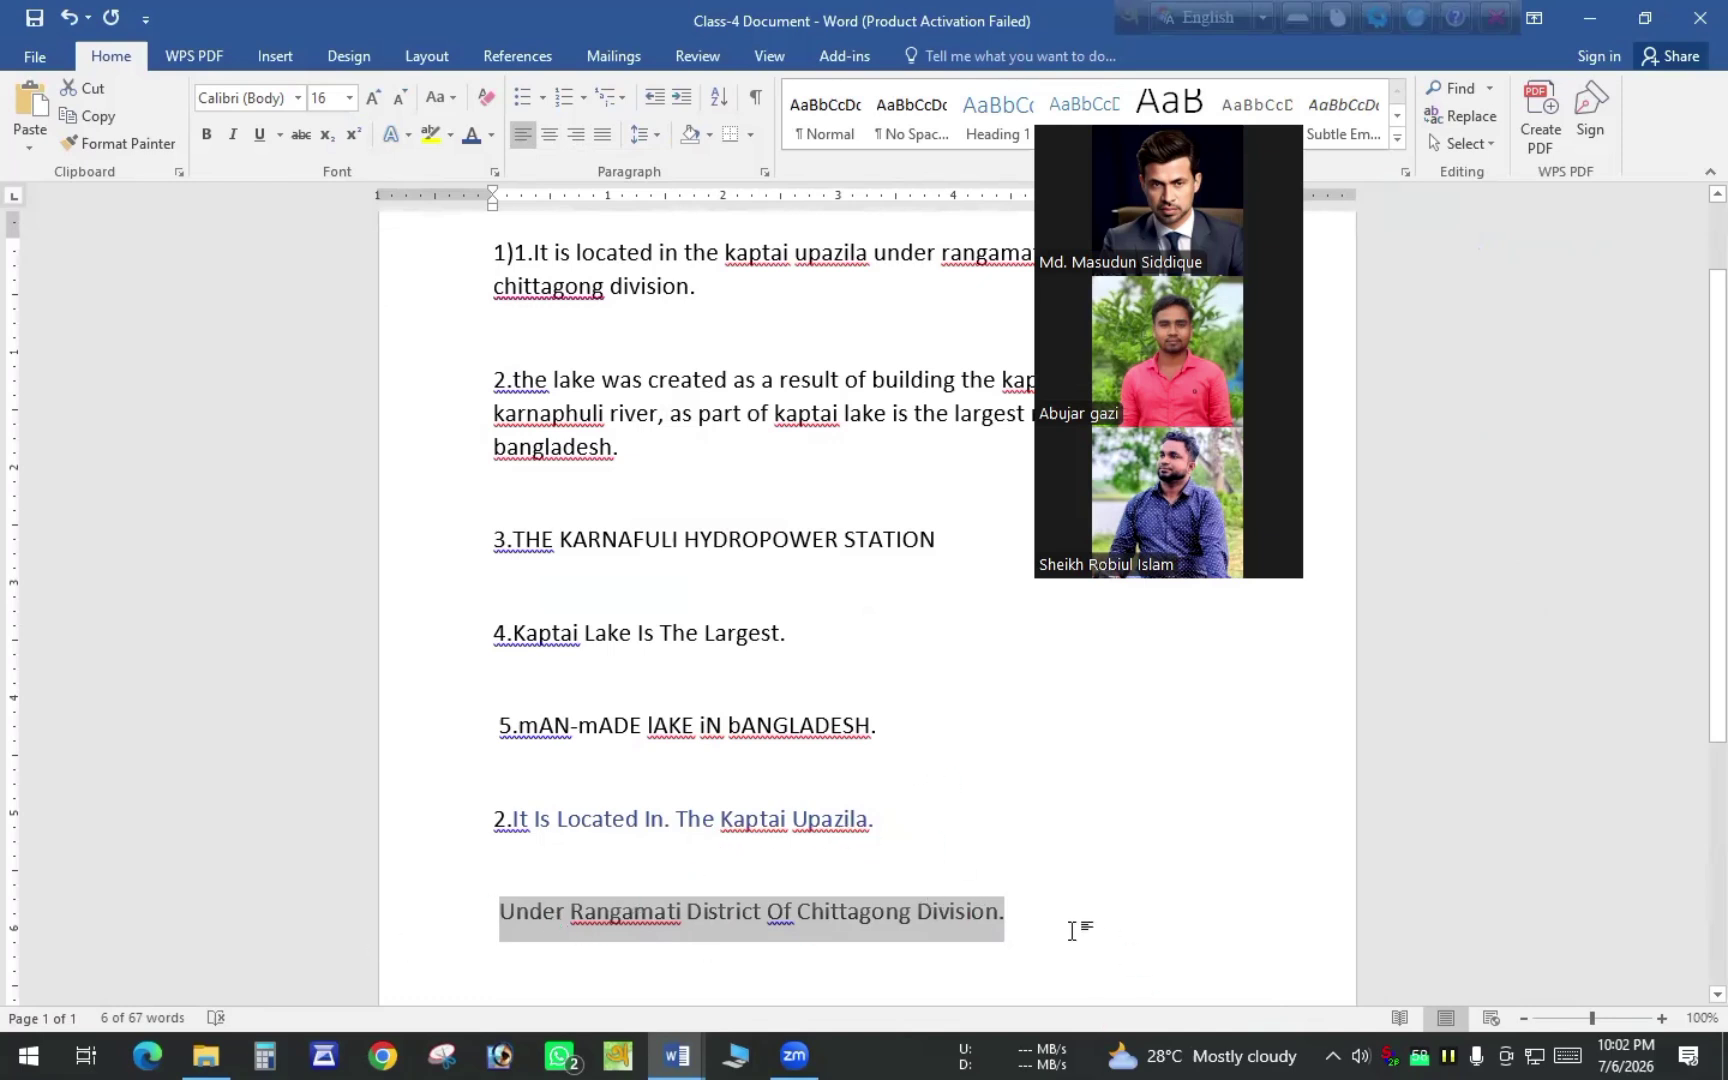
# Add a copy of "Under Rangamati District Of Chittagong Division." two lines below, number it "3." and select its text
pyautogui.click(1017, 930)
pyautogui.press('Return')
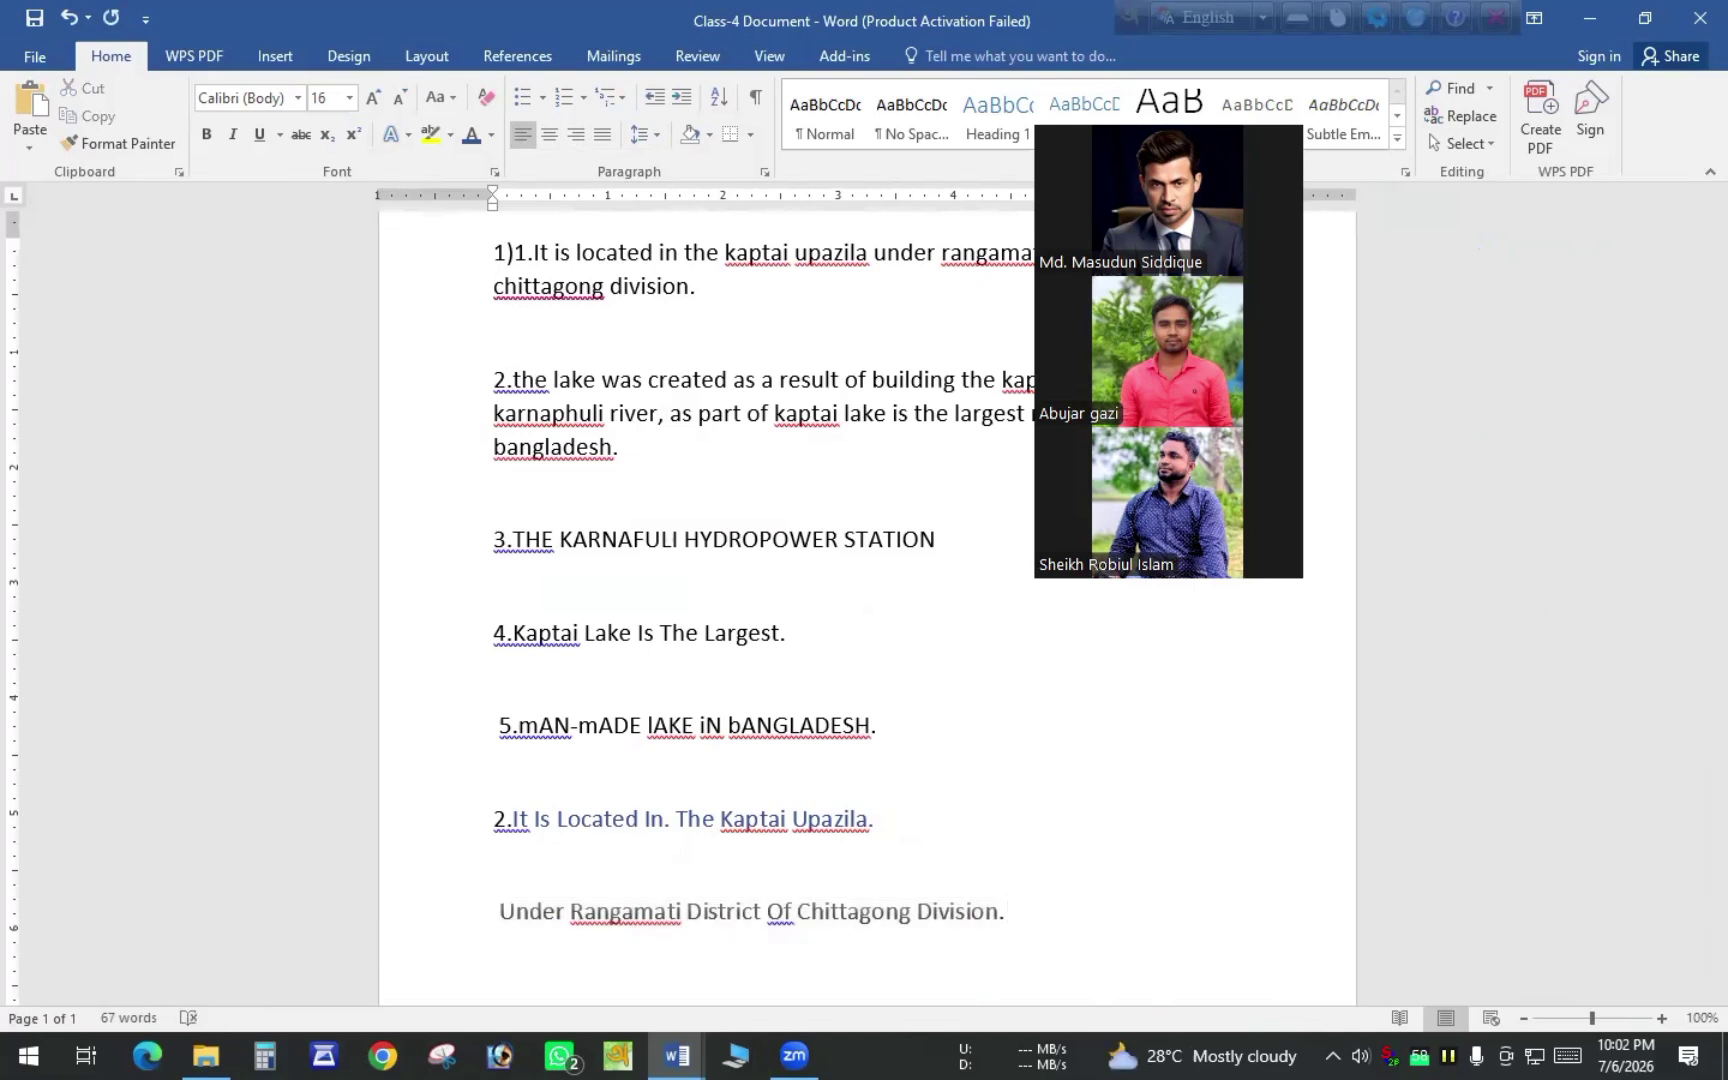
pyautogui.press('Return')
pyautogui.write('Under Rangamati District Of Chittagong Division.')
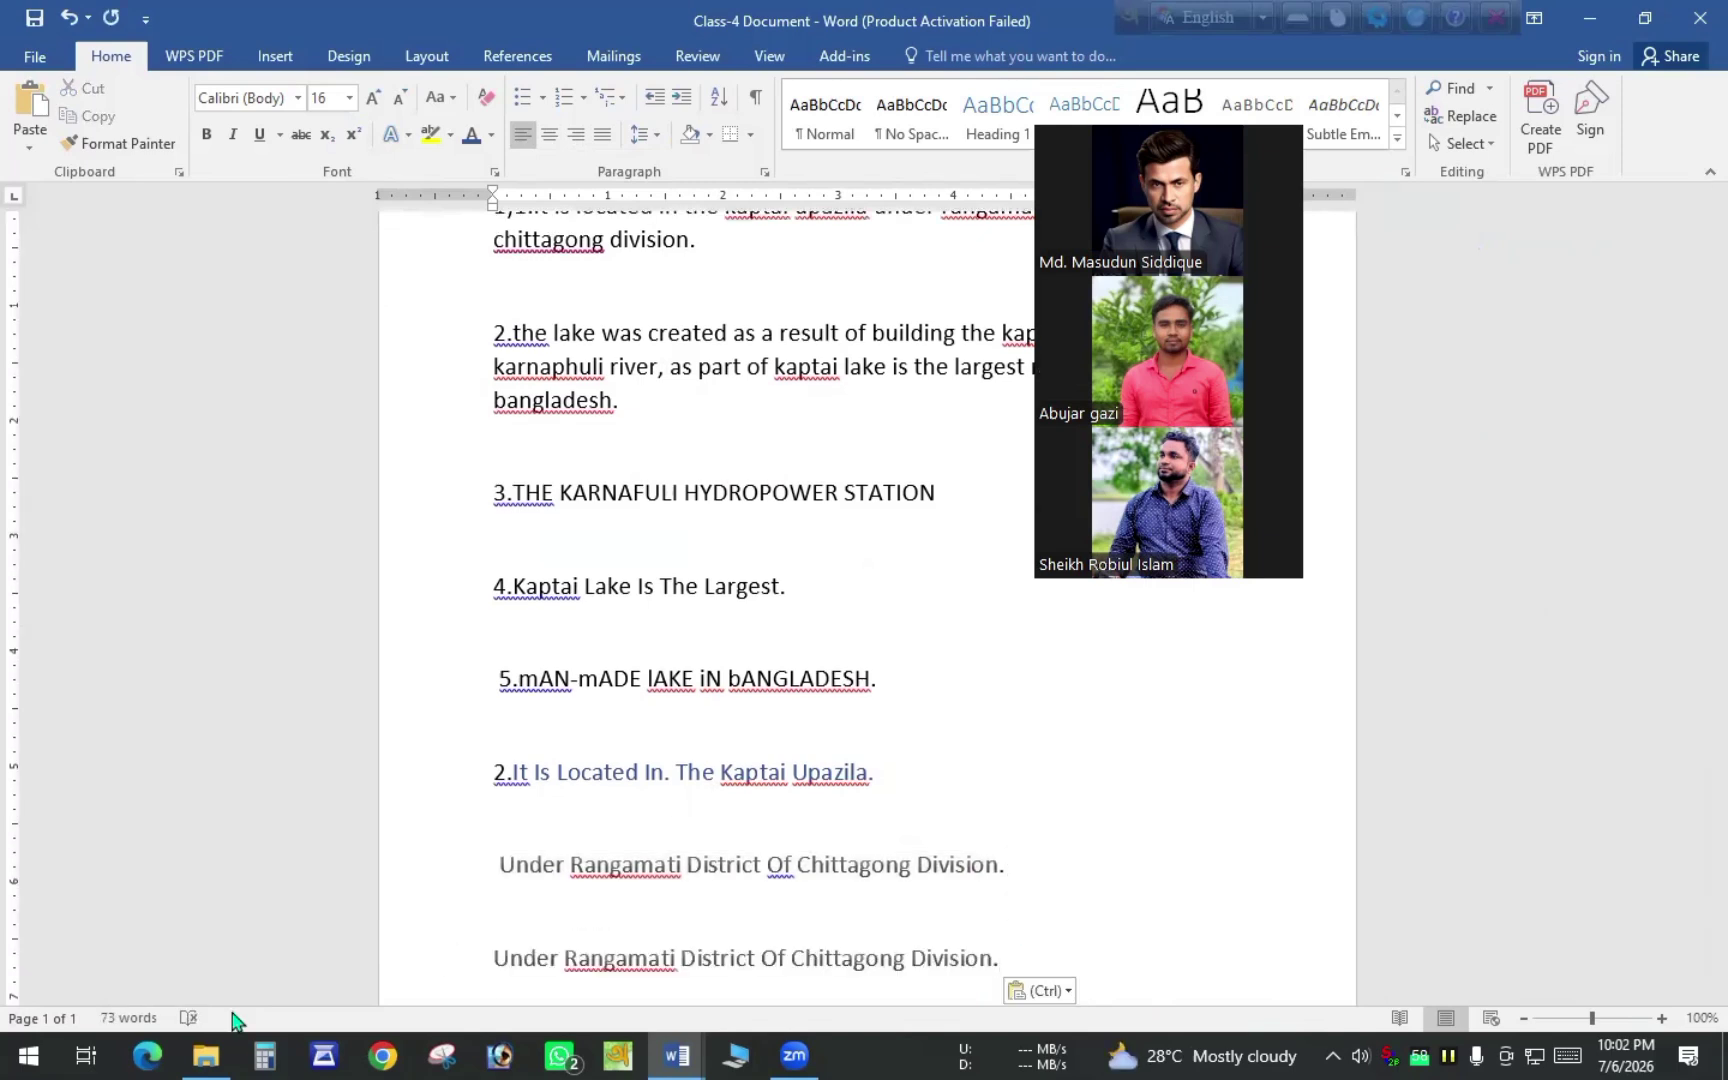
pyautogui.click(491, 950)
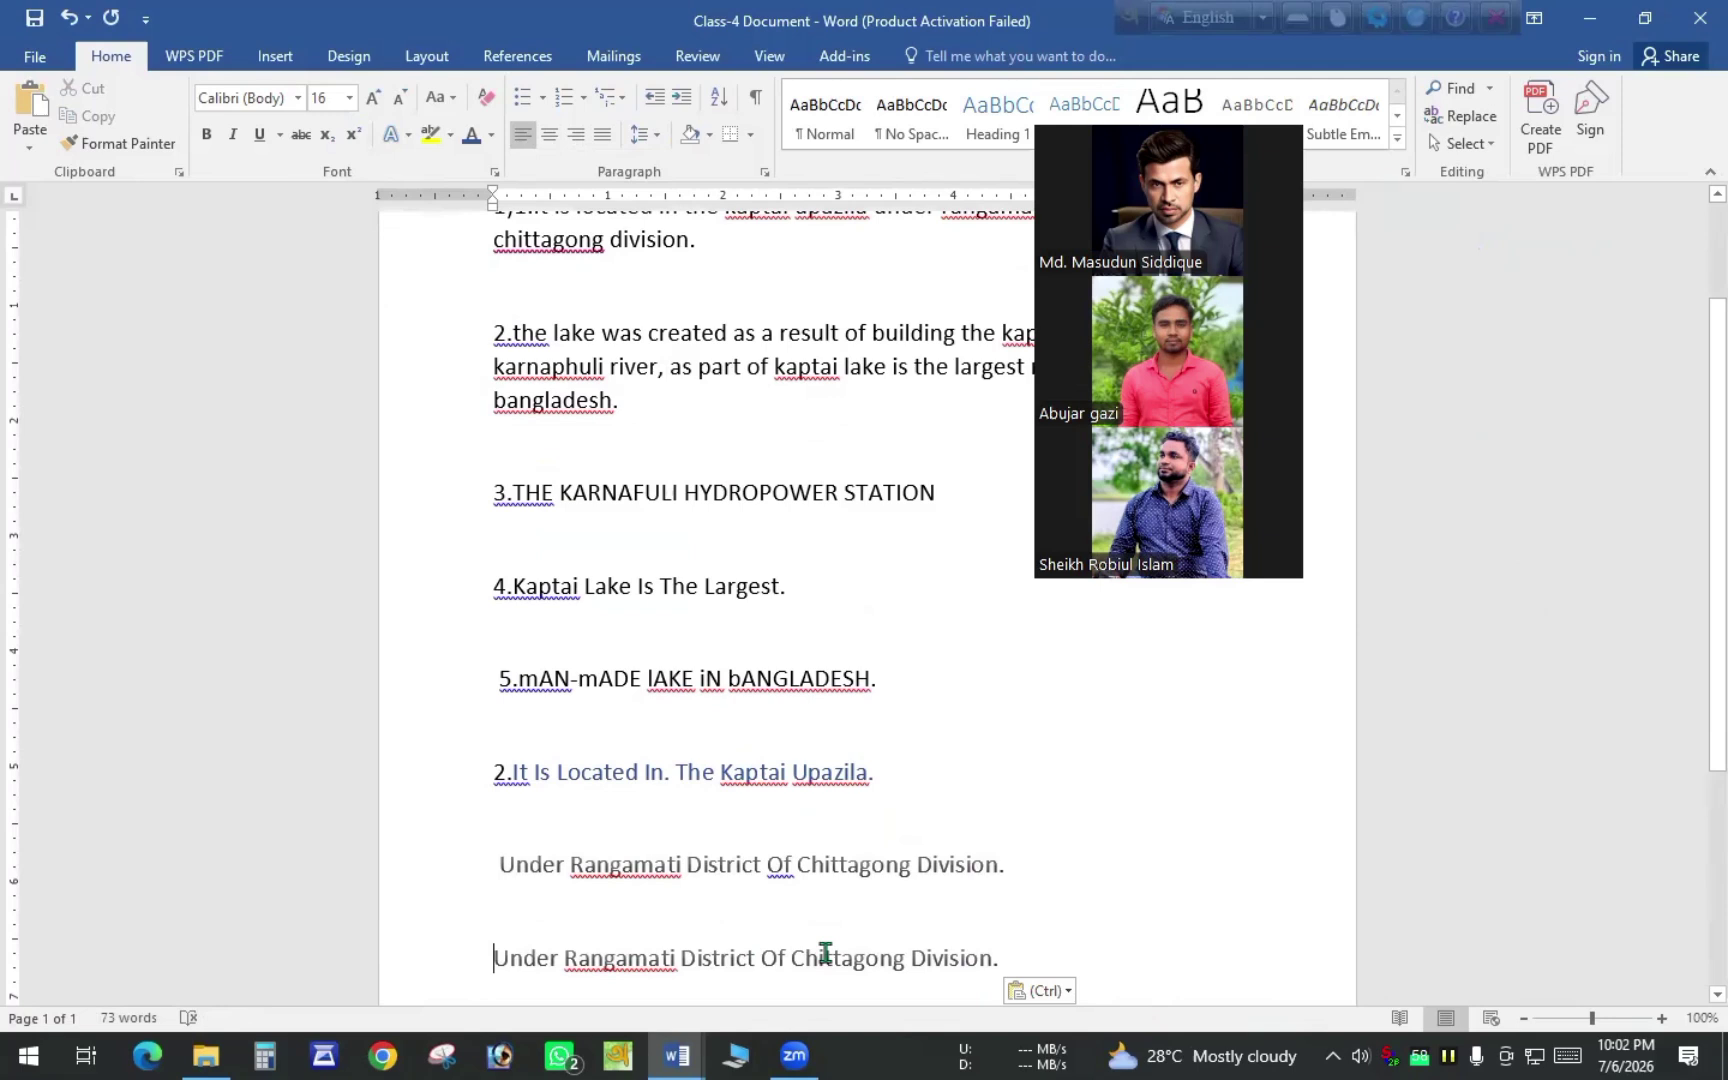
pyautogui.write('3.')
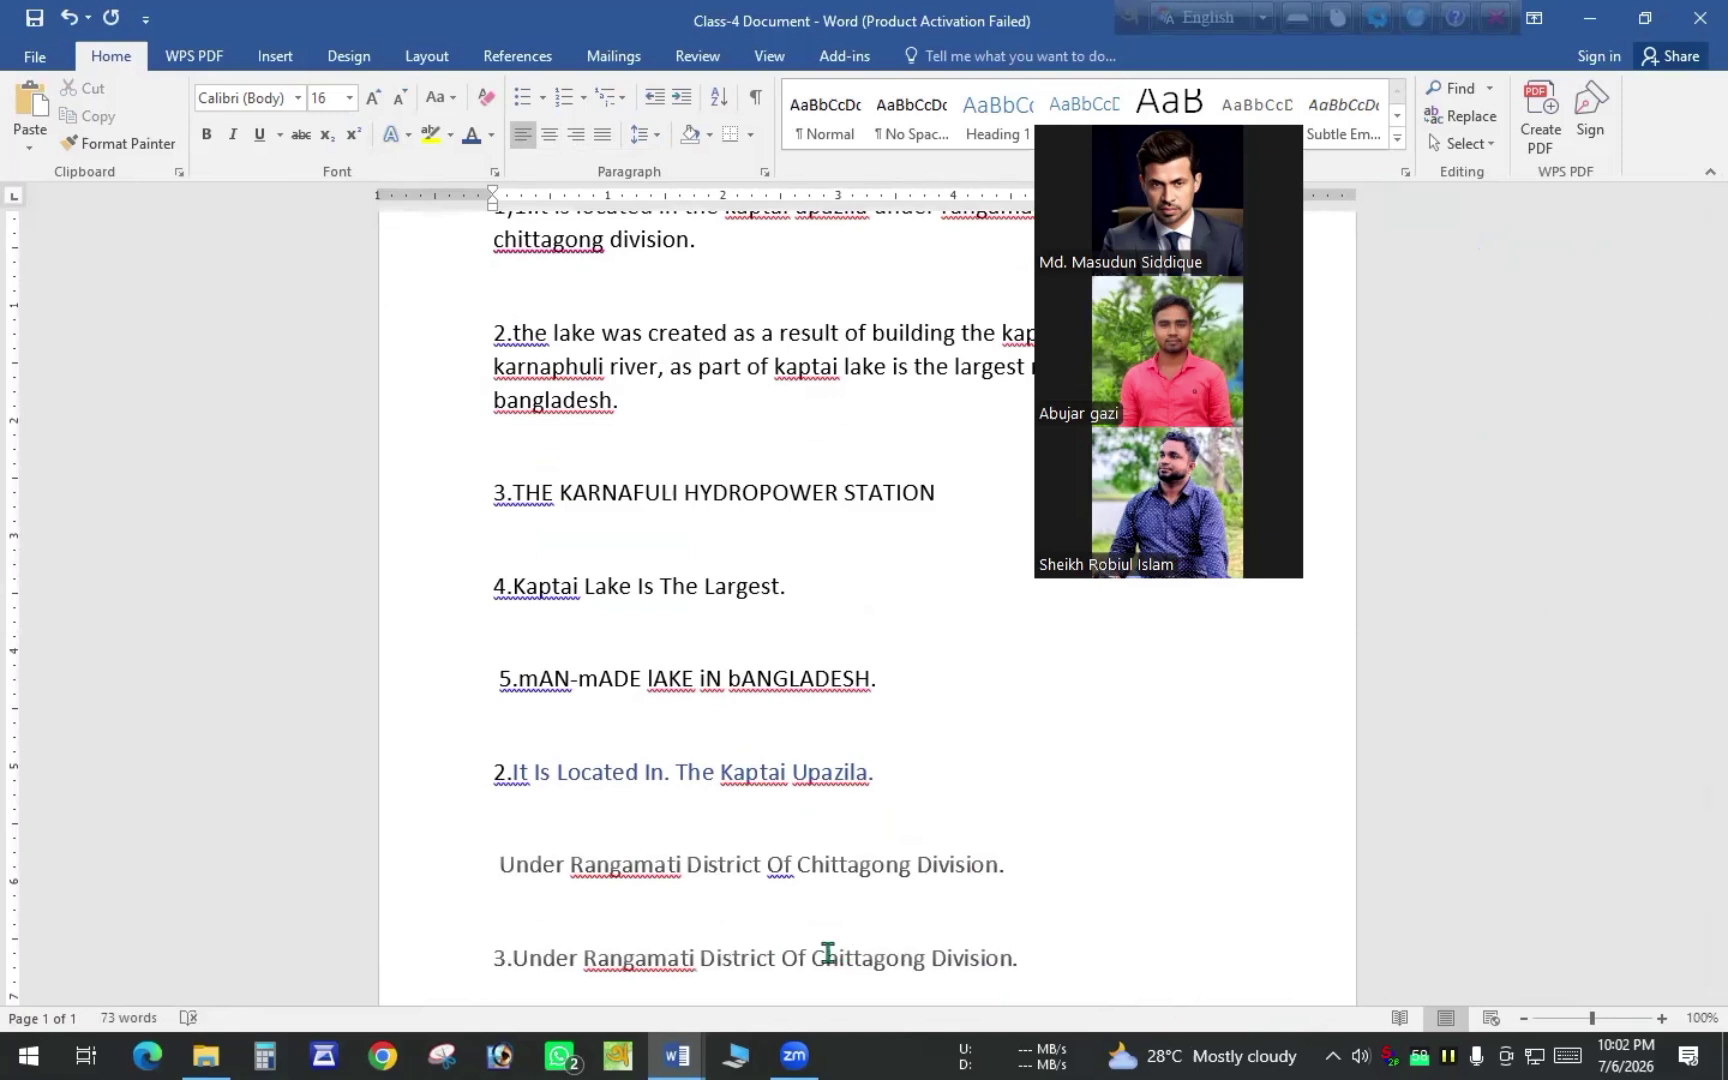
pyautogui.keyDown('shift'); pyautogui.click(1021, 958); pyautogui.keyUp('shift')
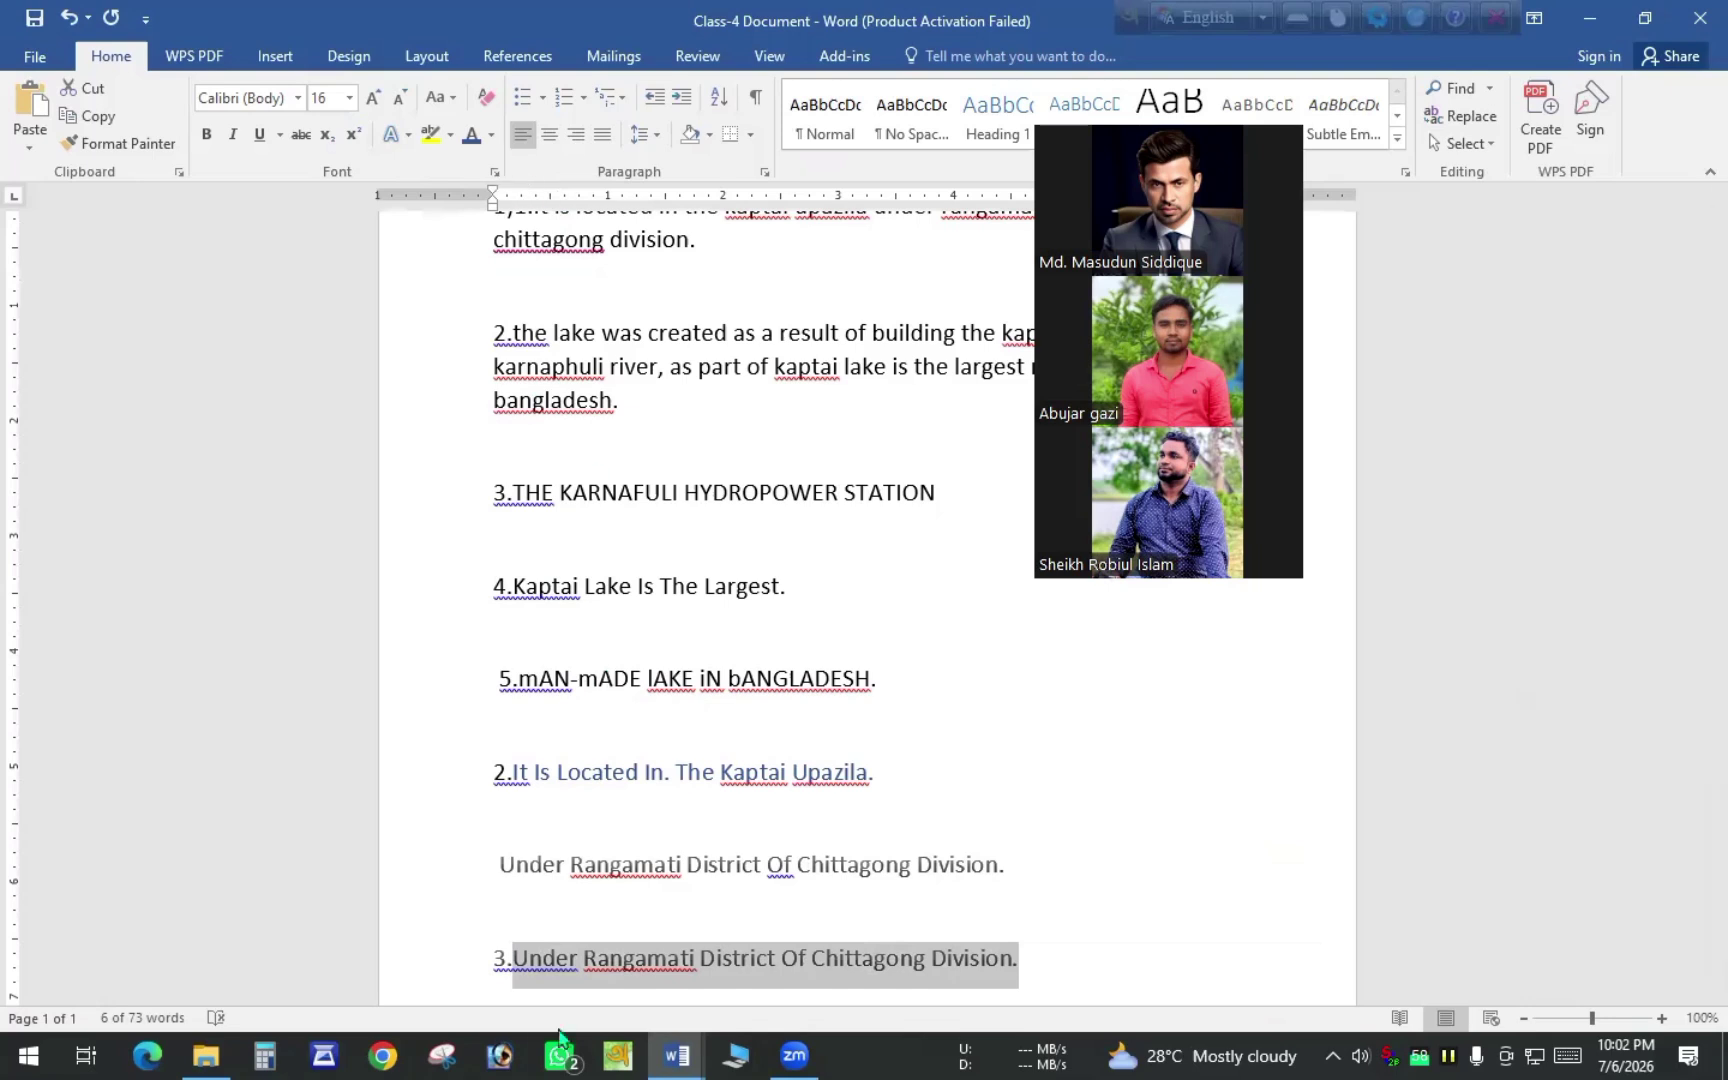
# Highlight "Clear all formatting" in the Class-4 document's topic list, and return to Class-4 Document
pyautogui.moveTo(676, 1056)
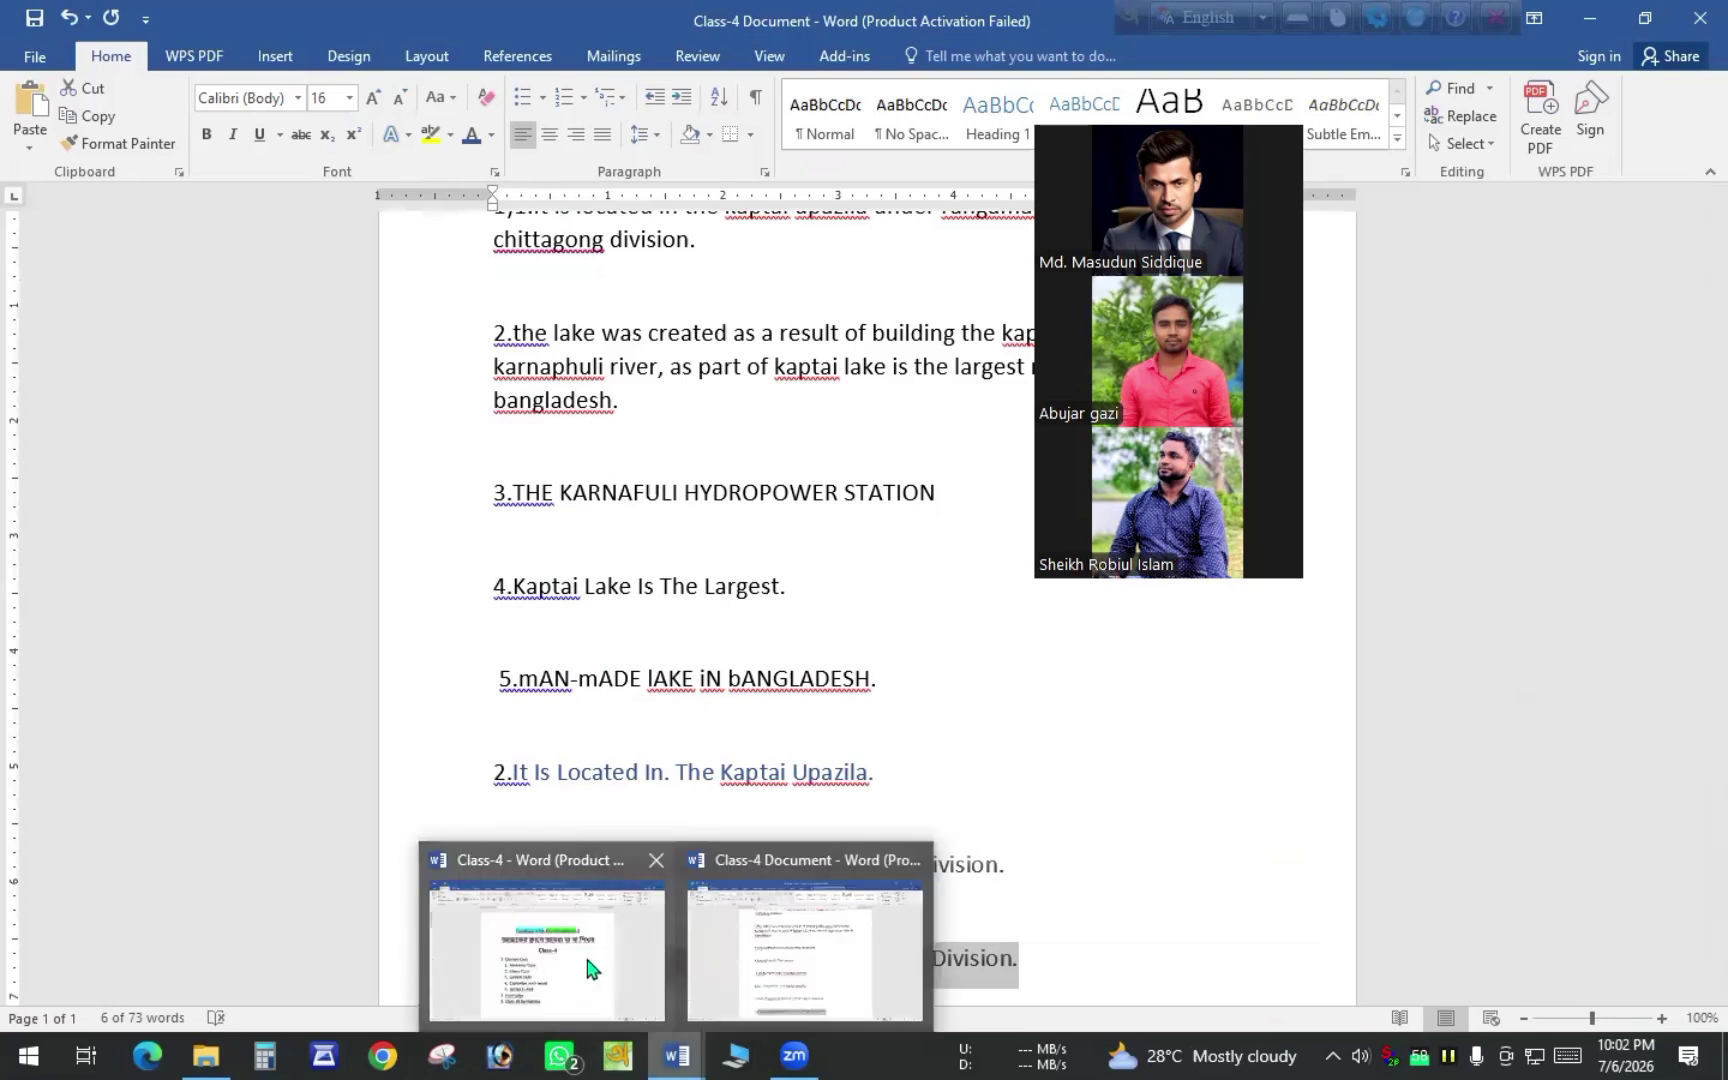
pyautogui.click(586, 885)
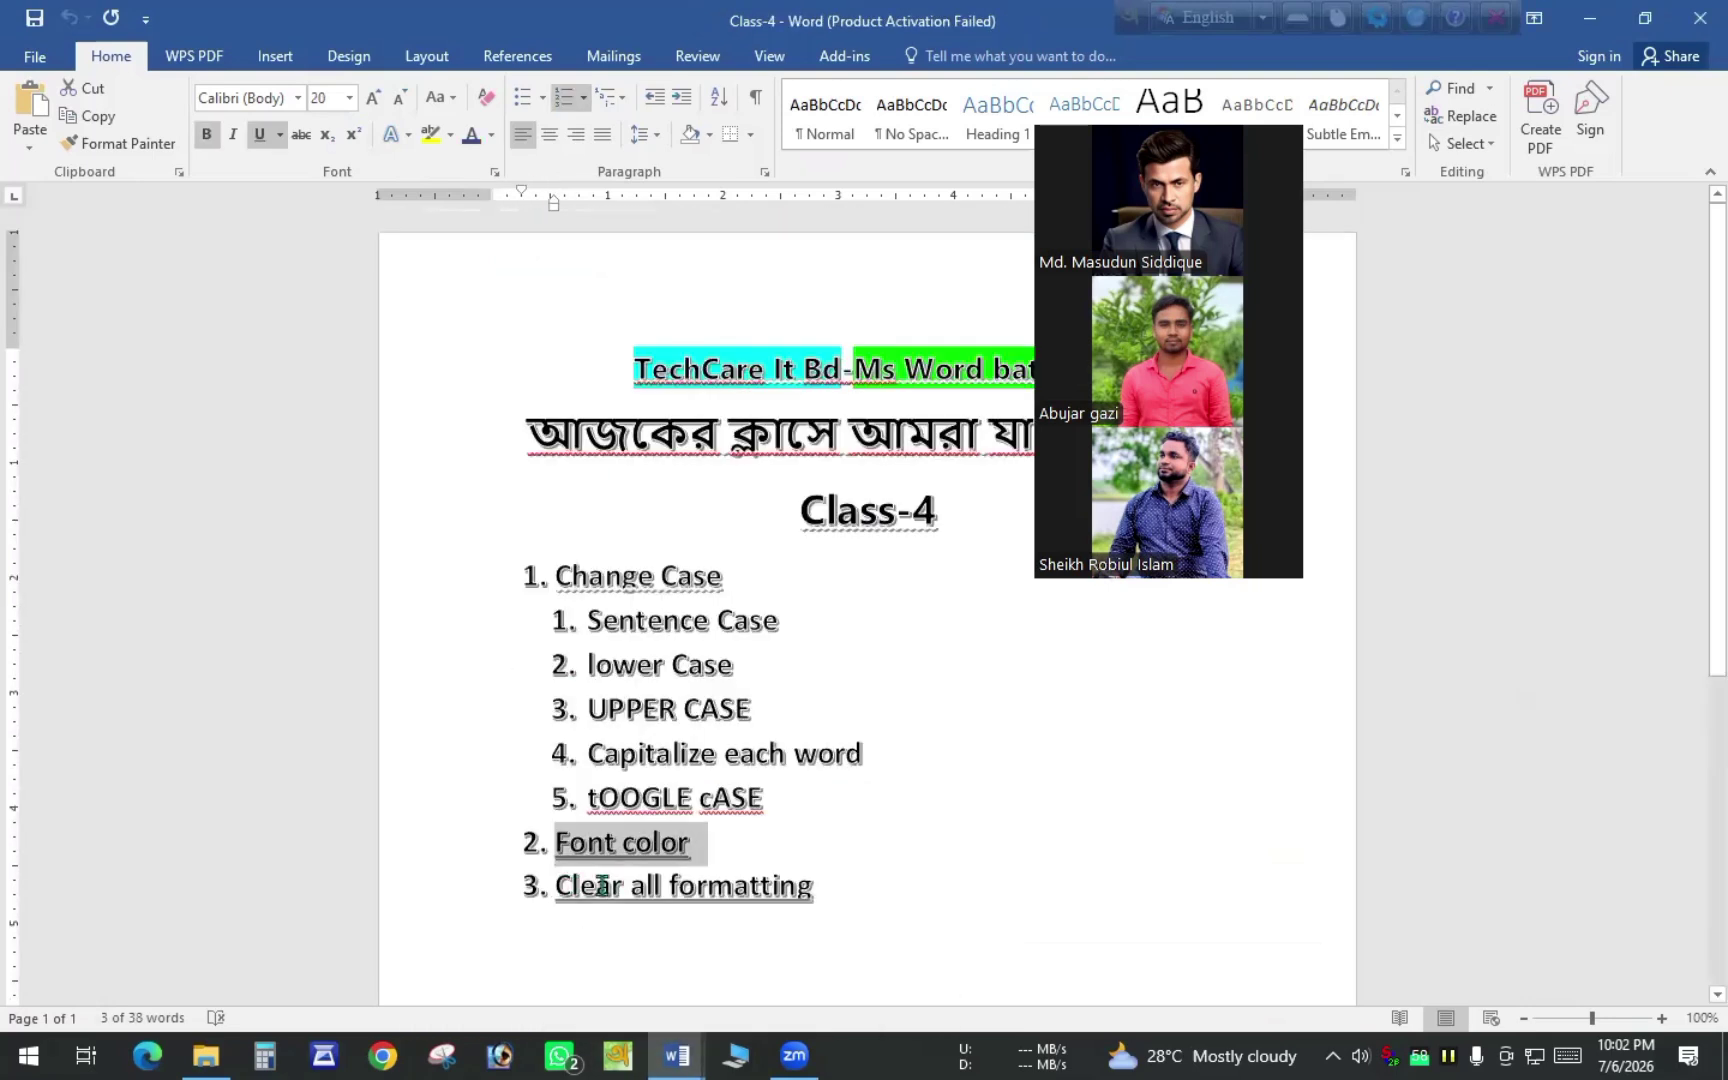
pyautogui.moveTo(600, 885); pyautogui.dragTo(818, 896)
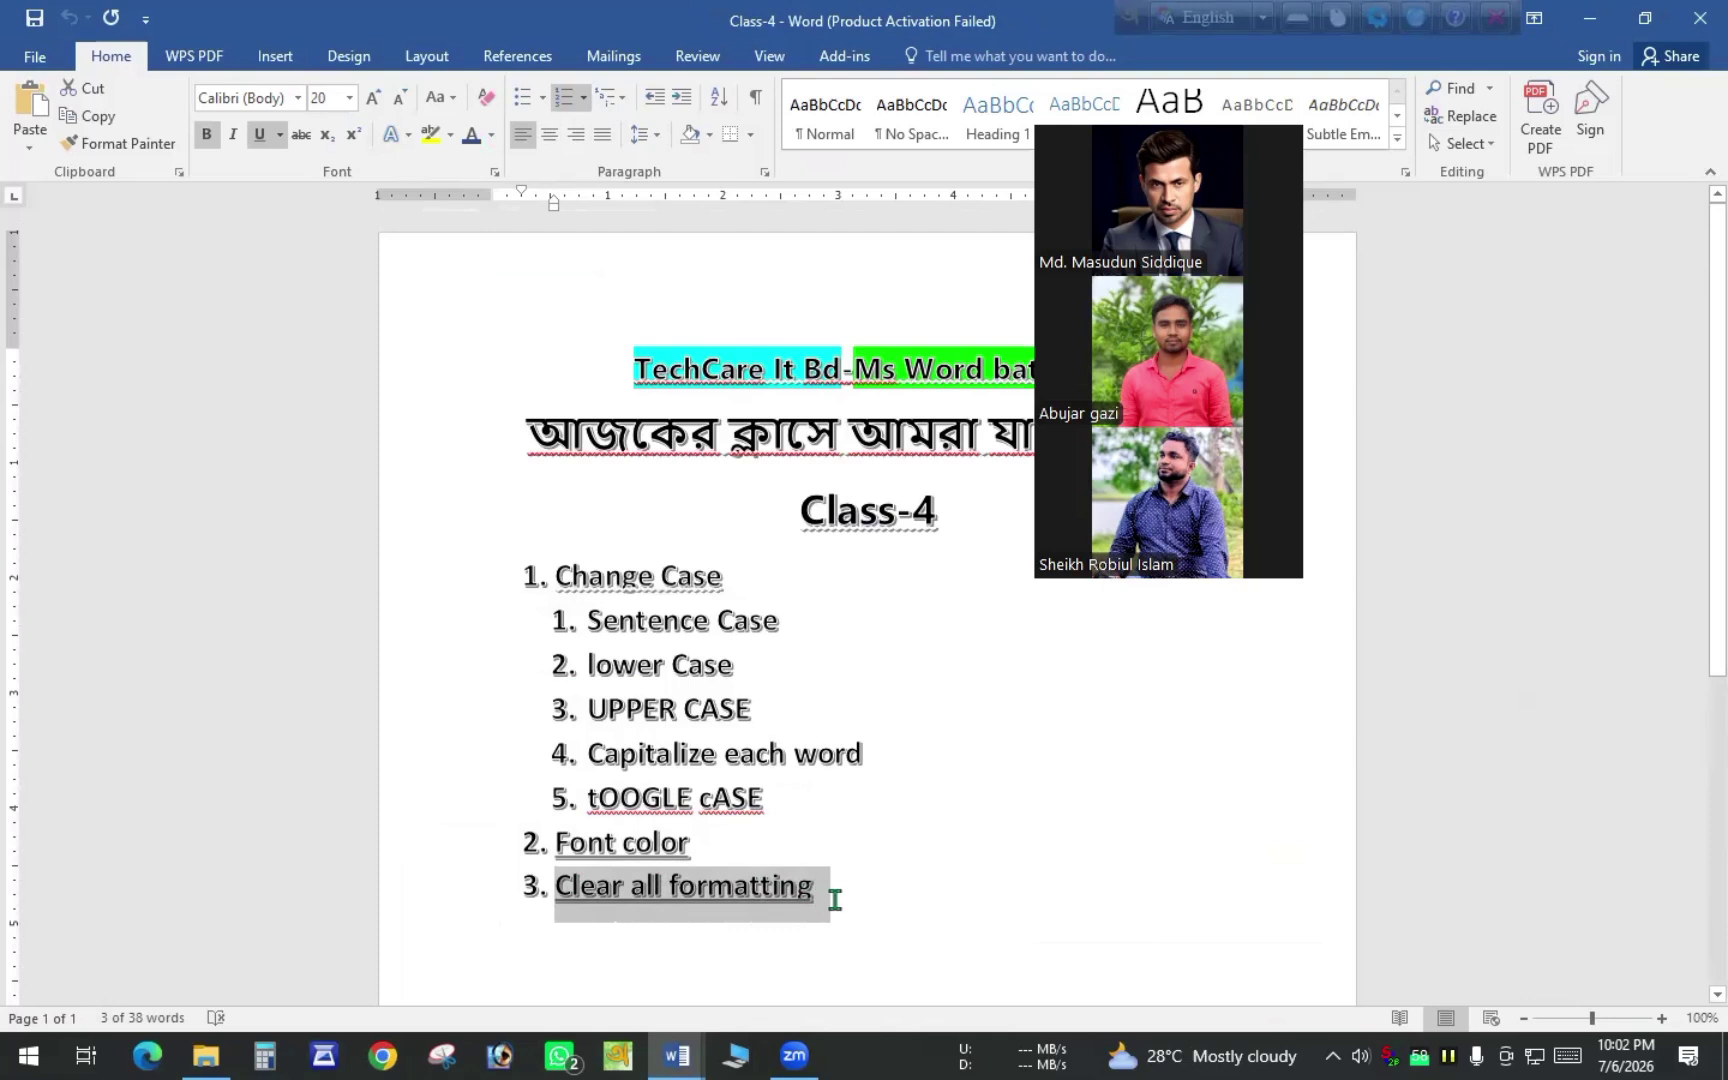
pyautogui.press('Right')
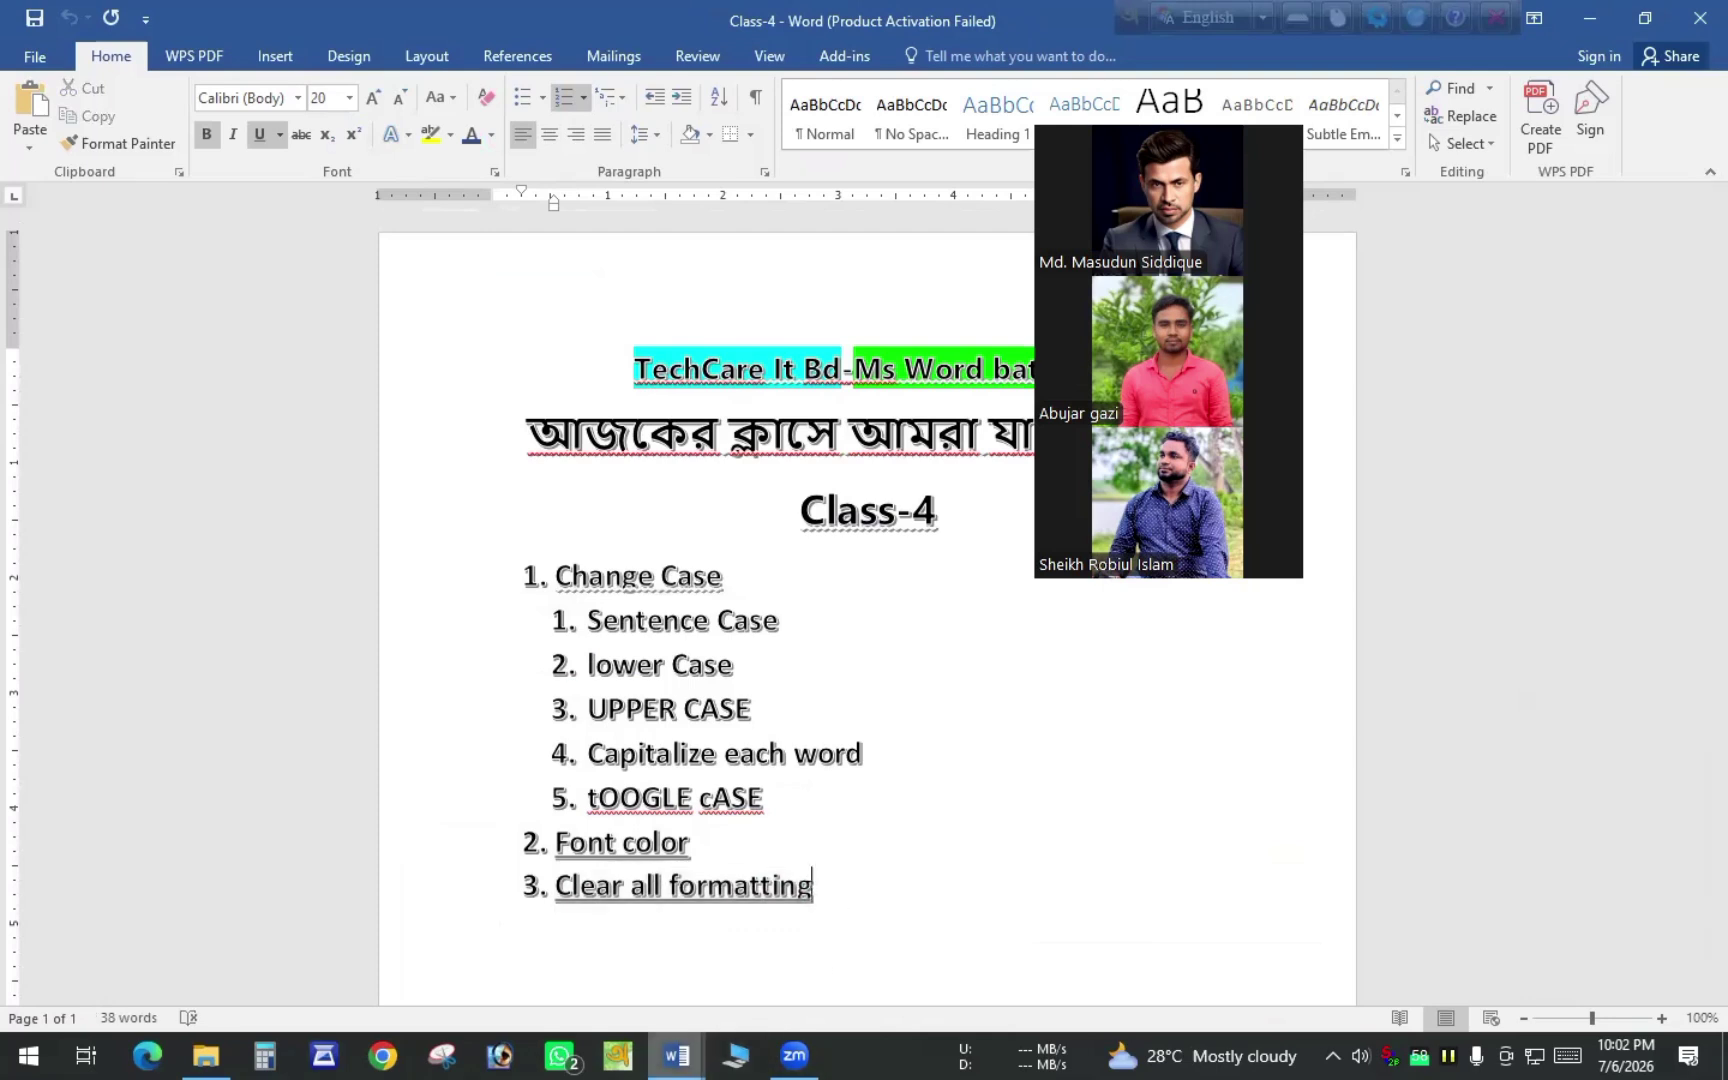
pyautogui.moveTo(676, 1055)
pyautogui.click(809, 948)
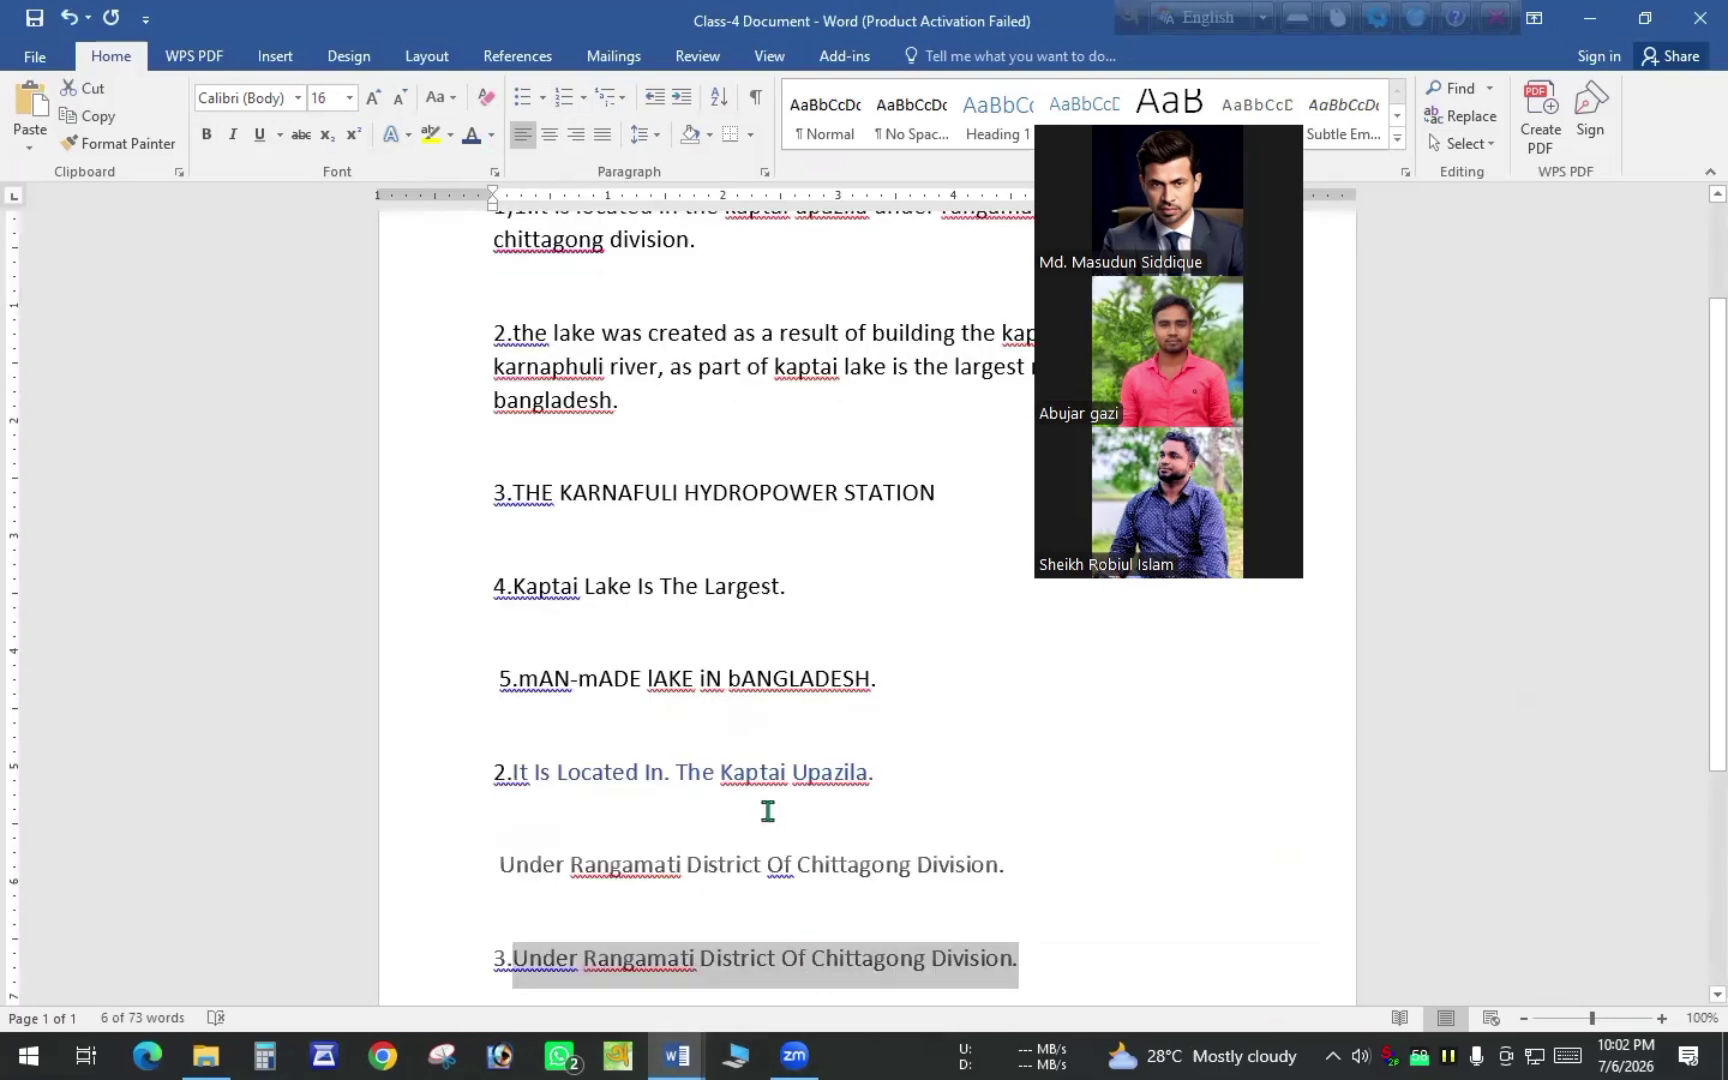
# Clear all formatting from "Under Rangamati District Of Chittagong Division." in line 3 and compare it with the line above
pyautogui.click(484, 101)
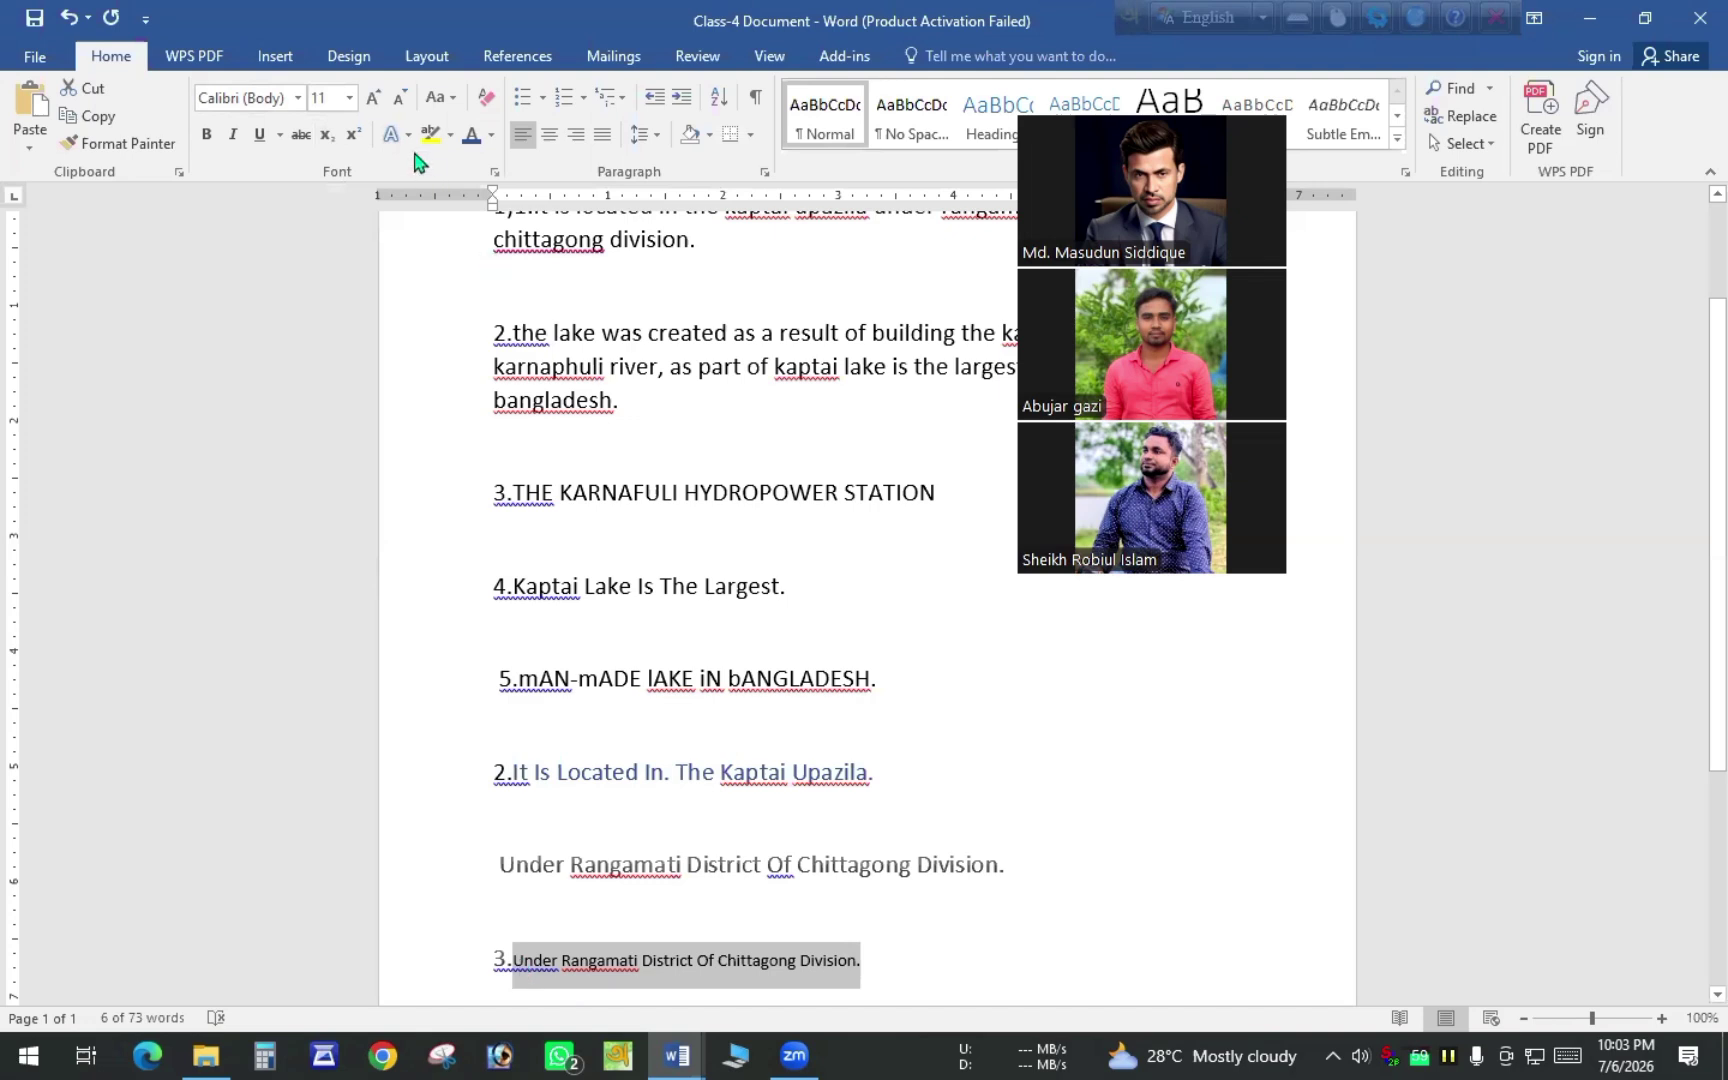
pyautogui.click(611, 866)
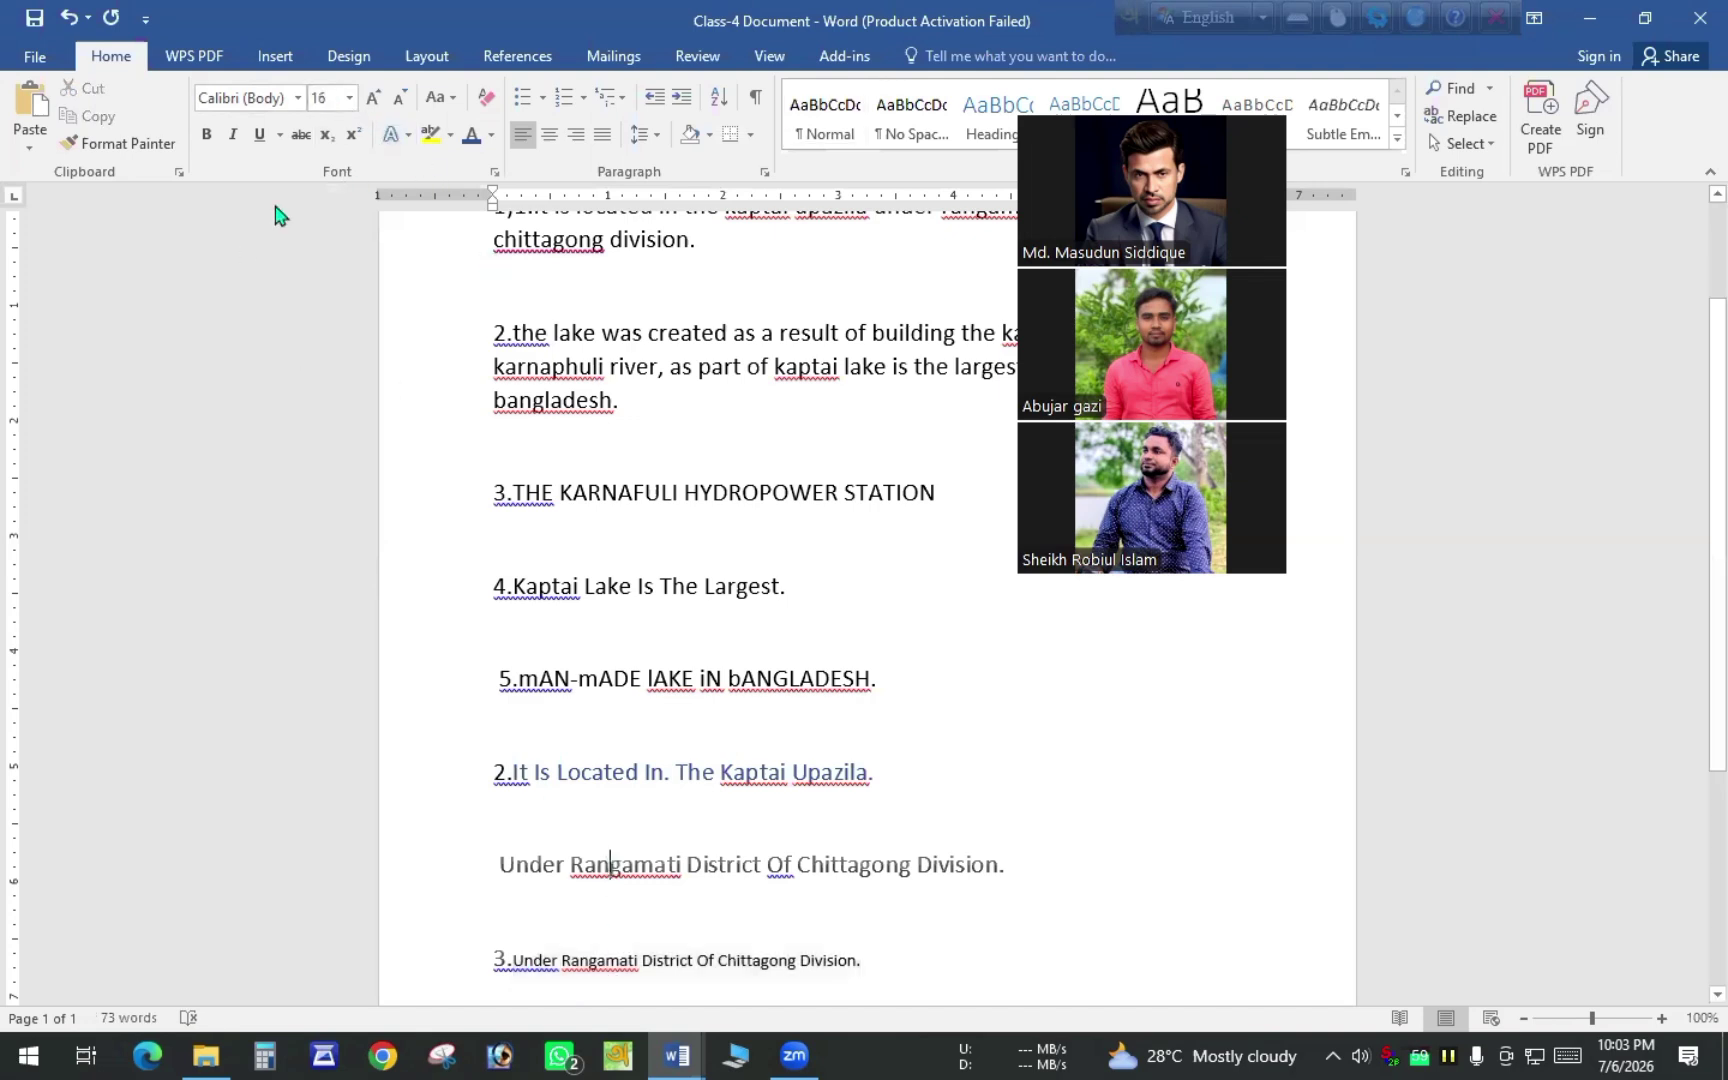
pyautogui.click(610, 958)
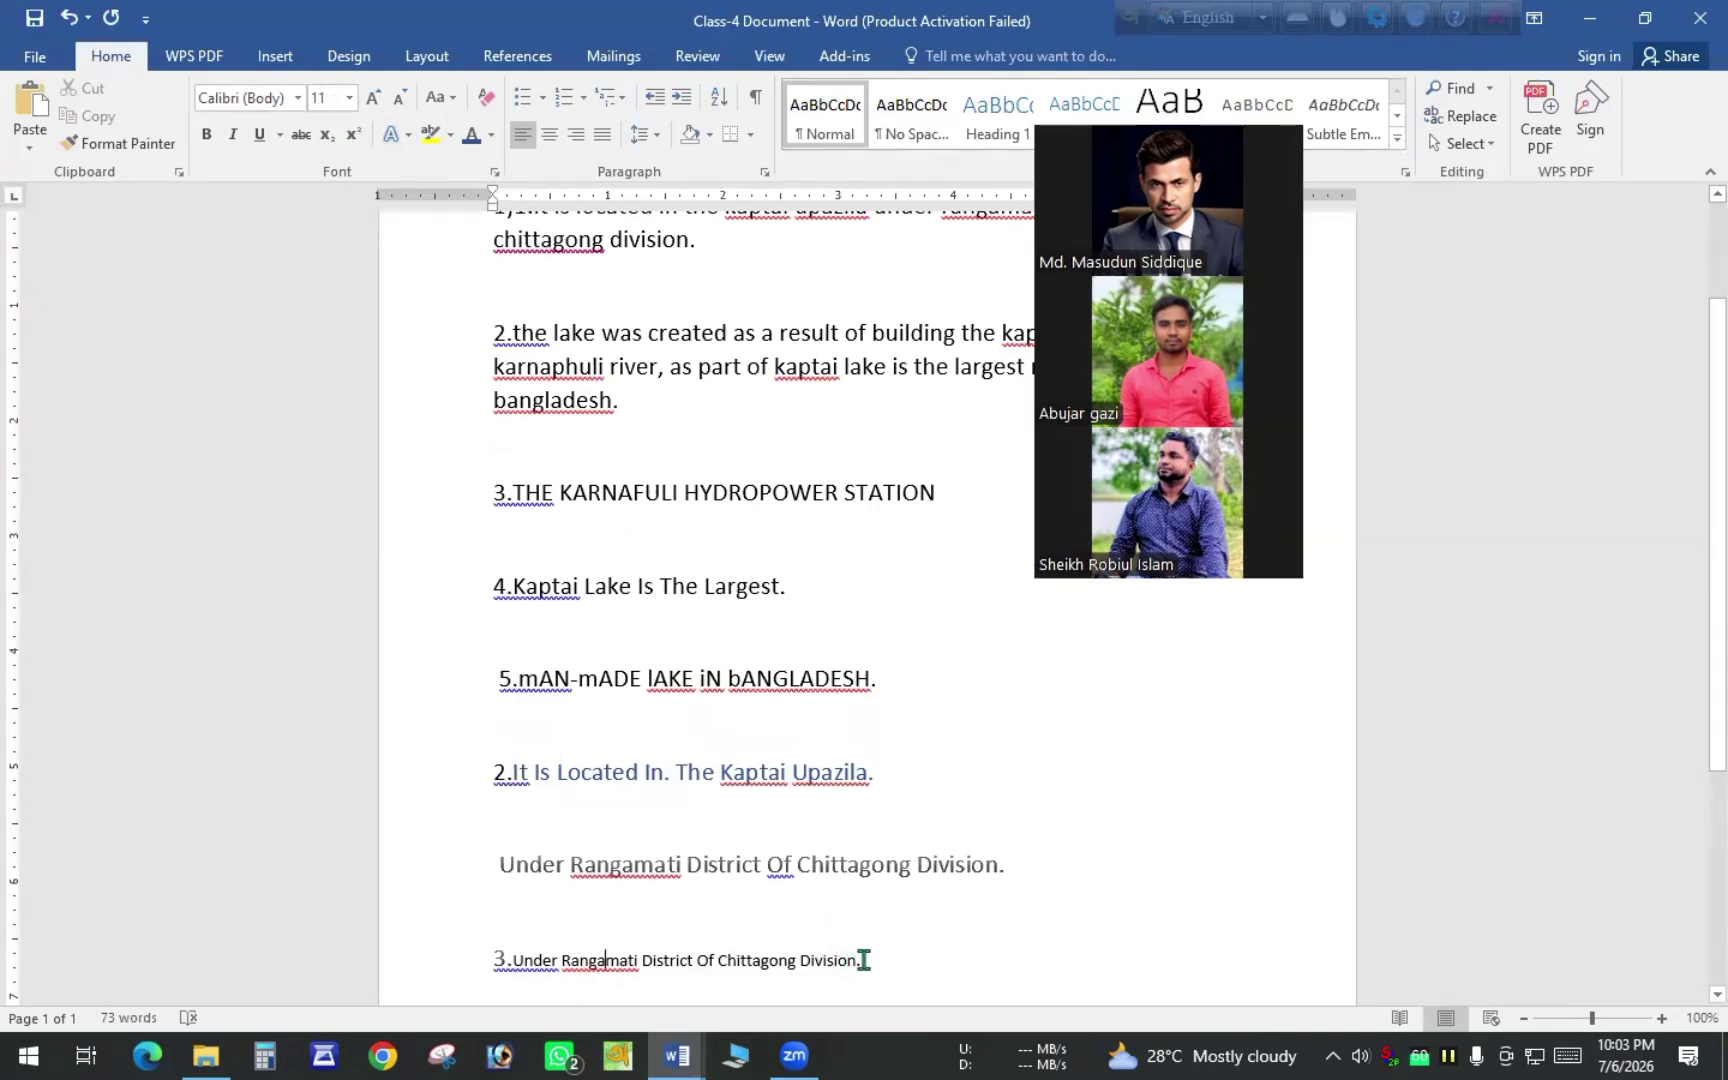
# In line 3, color "Chittagong Division" blue and make "Rangamati District" bold
pyautogui.moveTo(864, 960); pyautogui.dragTo(772, 970)
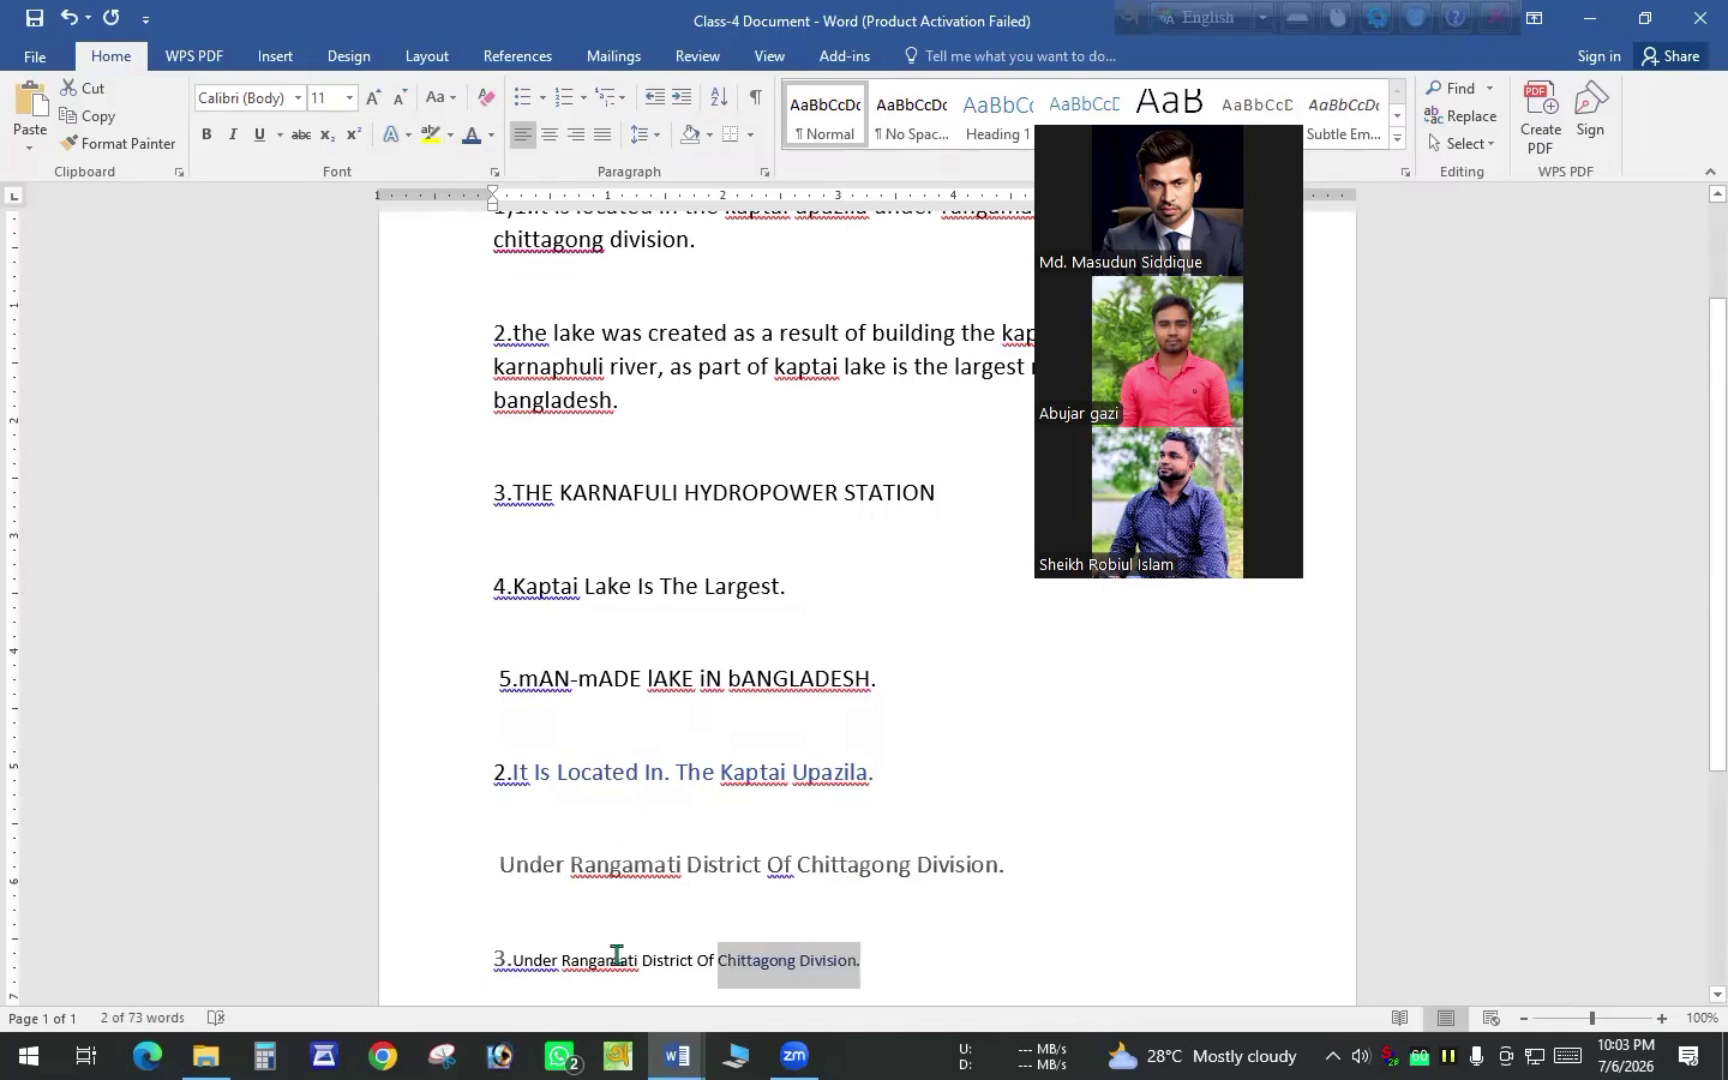
pyautogui.moveTo(617, 957); pyautogui.dragTo(676, 962)
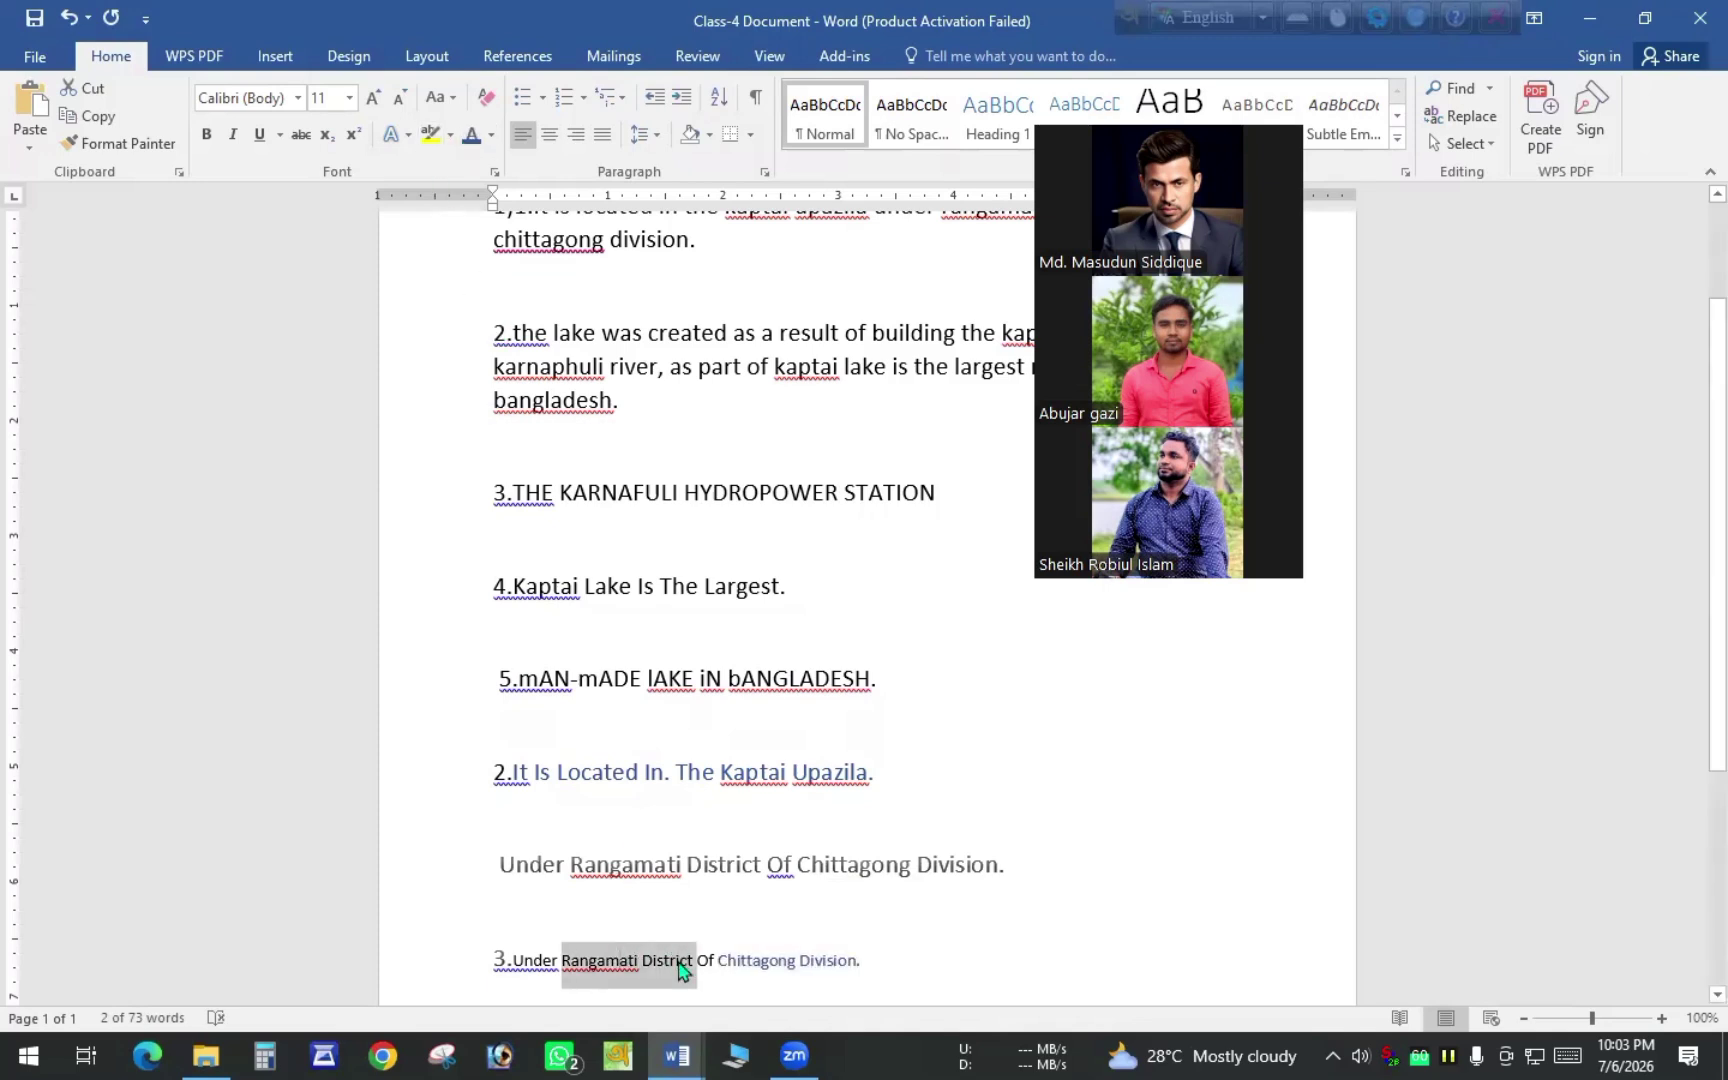
pyautogui.click(209, 133)
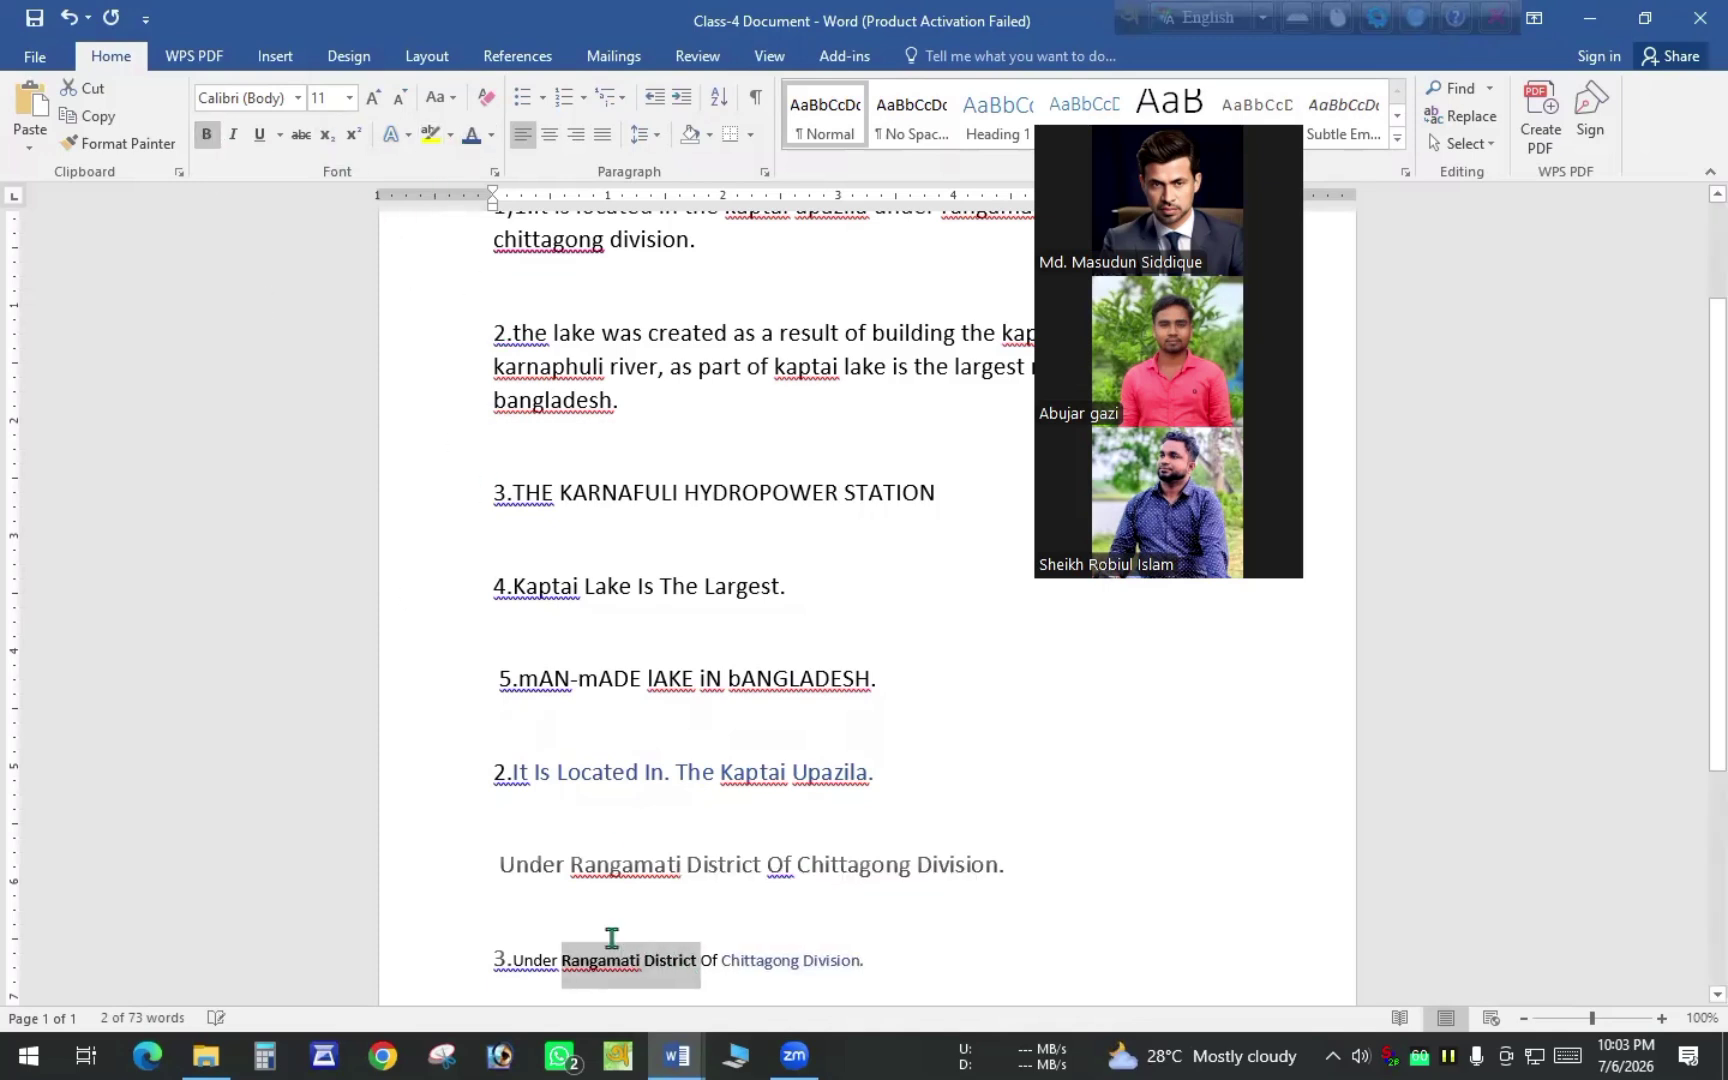
# Italicize "Under" and underline "Of" in line 3
pyautogui.doubleClick(537, 961)
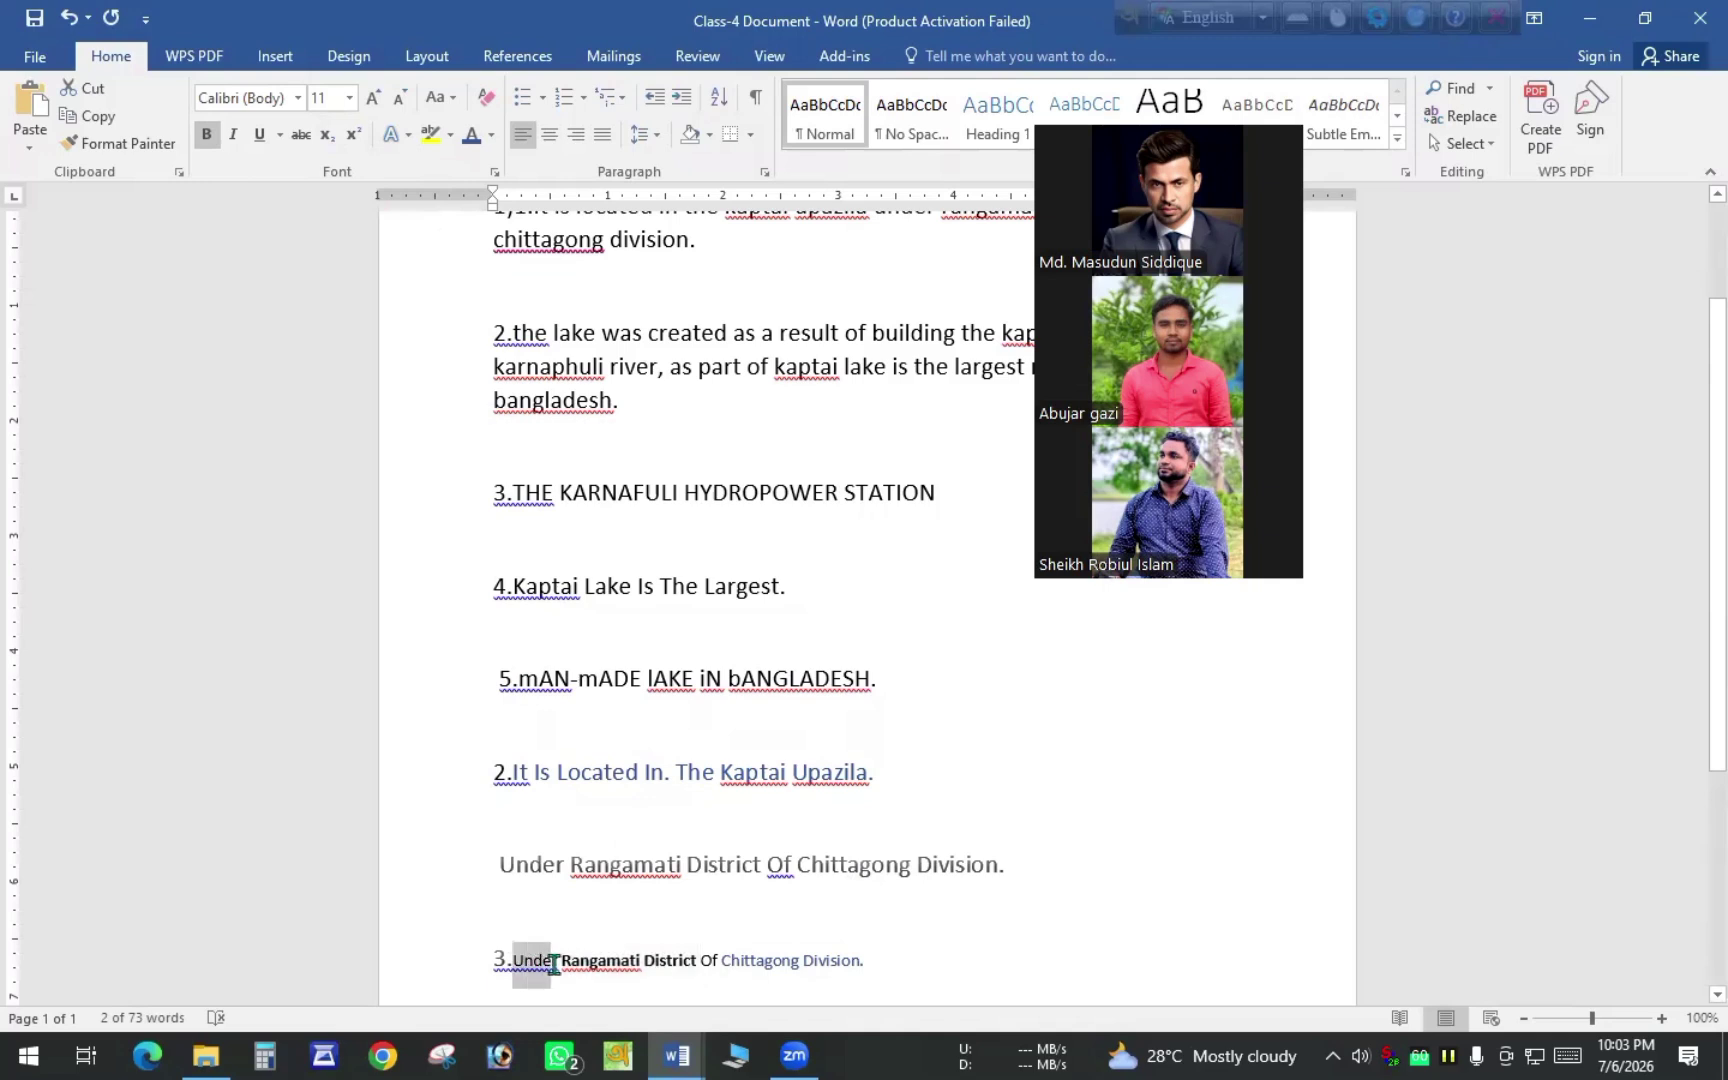
pyautogui.click(233, 135)
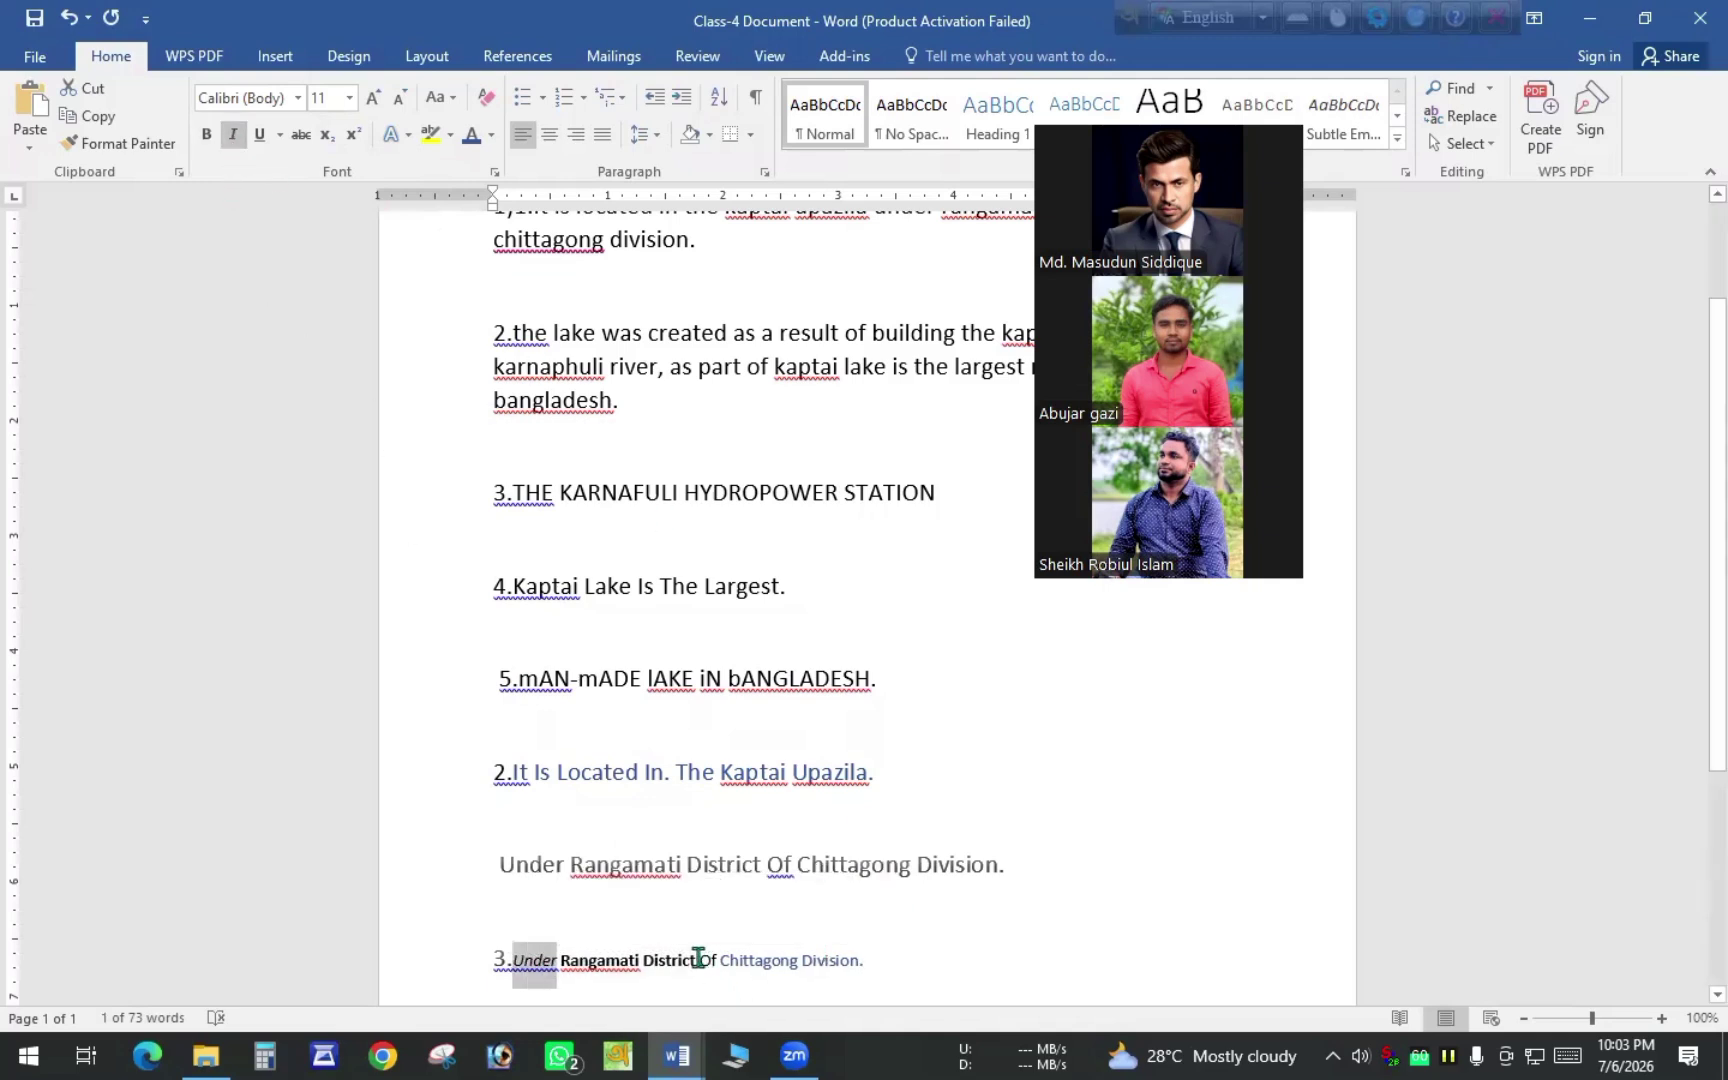
pyautogui.moveTo(702, 958); pyautogui.dragTo(719, 958)
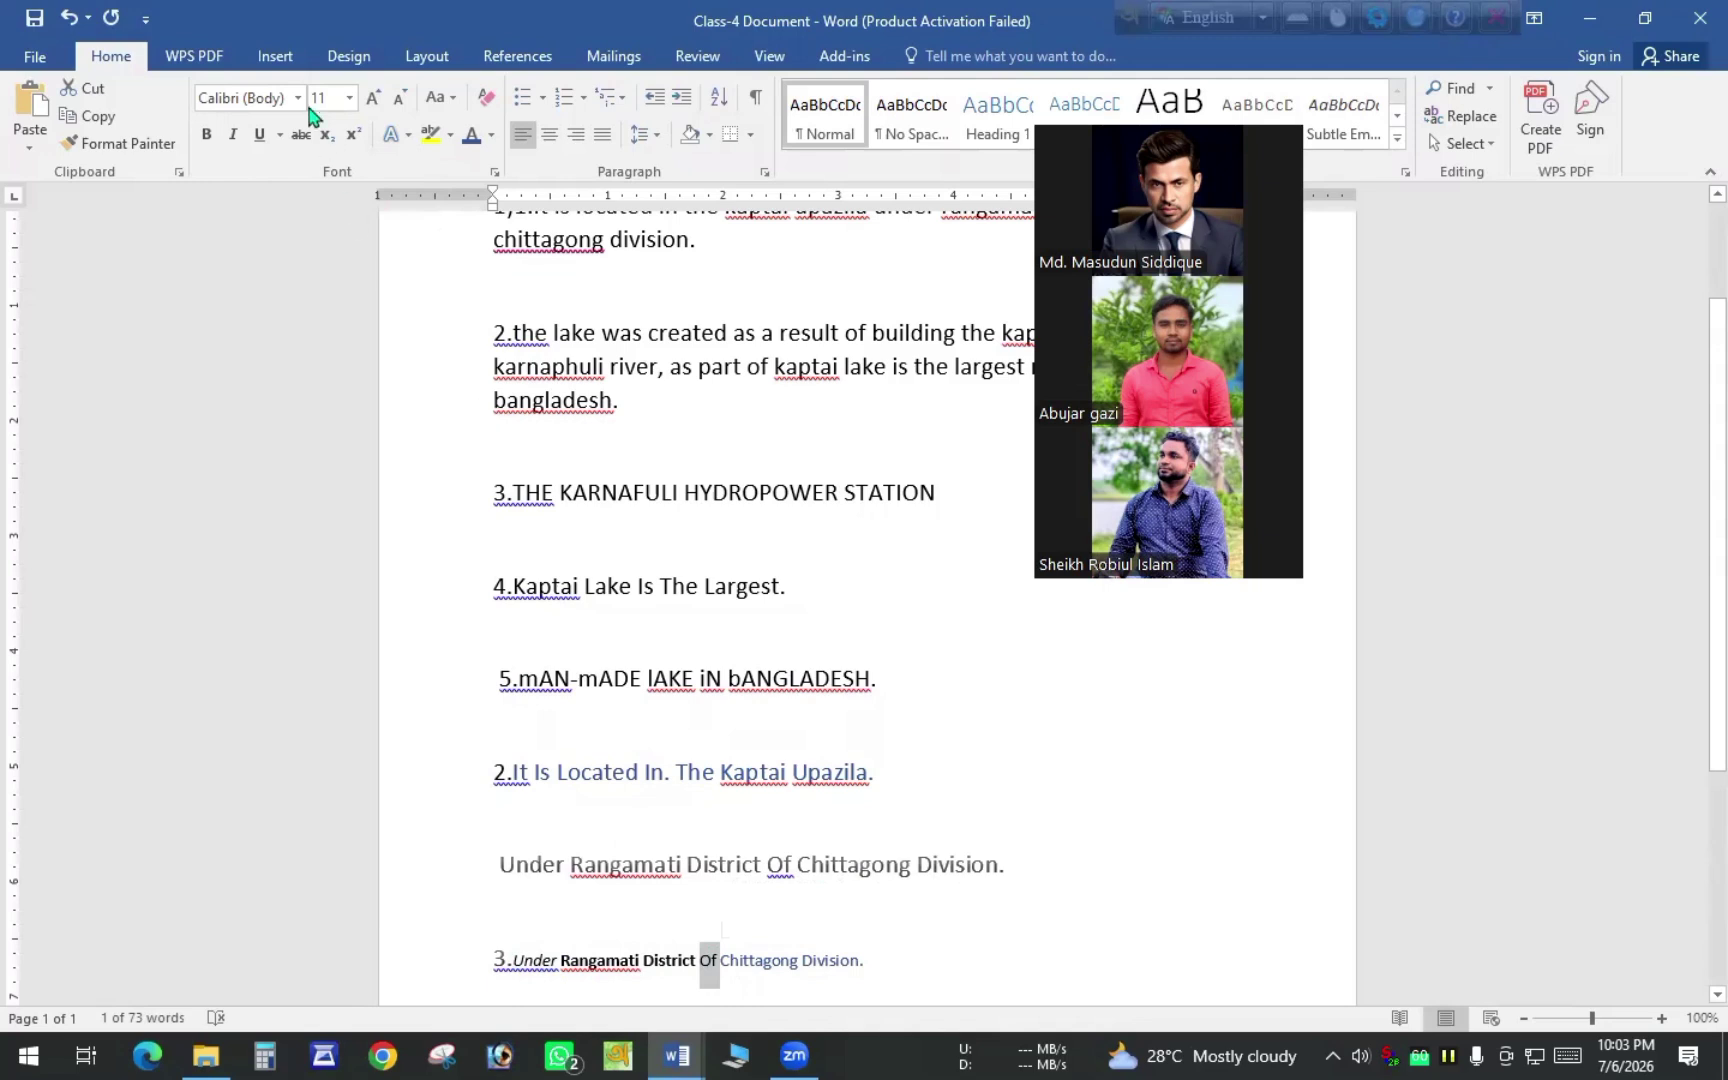
pyautogui.click(257, 137)
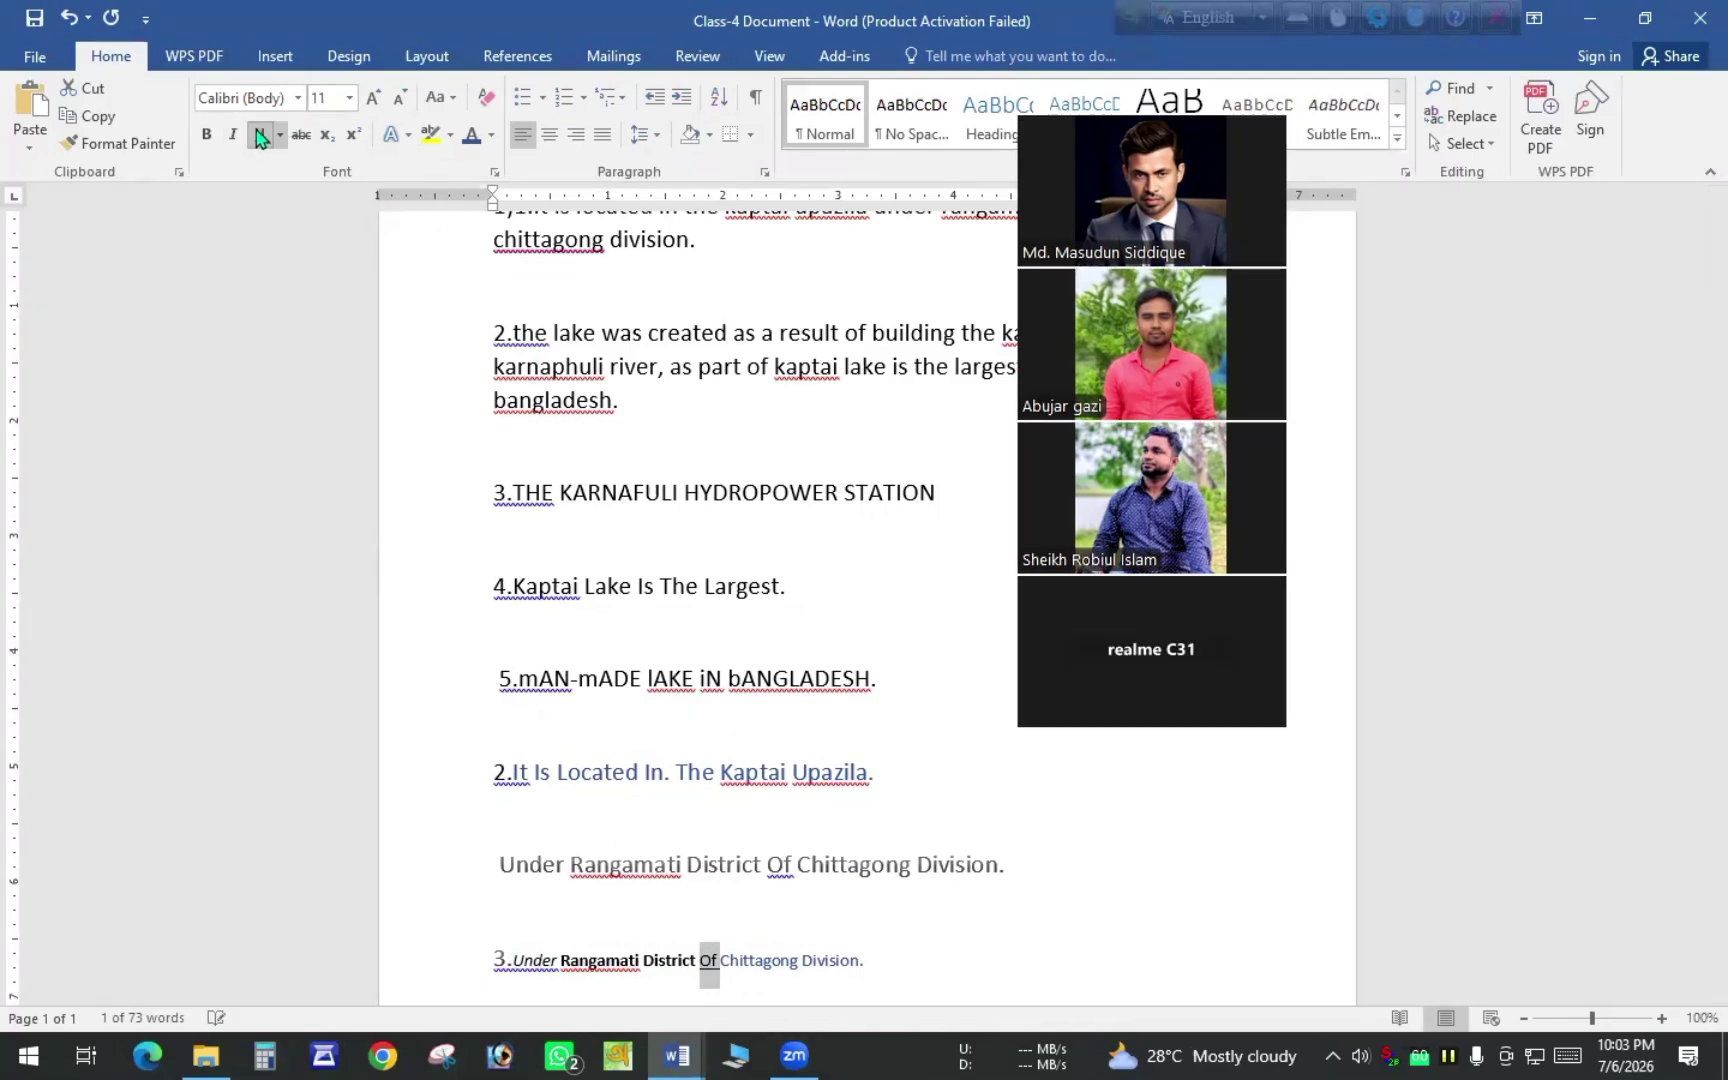
# Clear all formatting from the whole mixed-format sentence after the number in line 3
pyautogui.click(868, 956)
pyautogui.moveTo(868, 956); pyautogui.dragTo(540, 972)
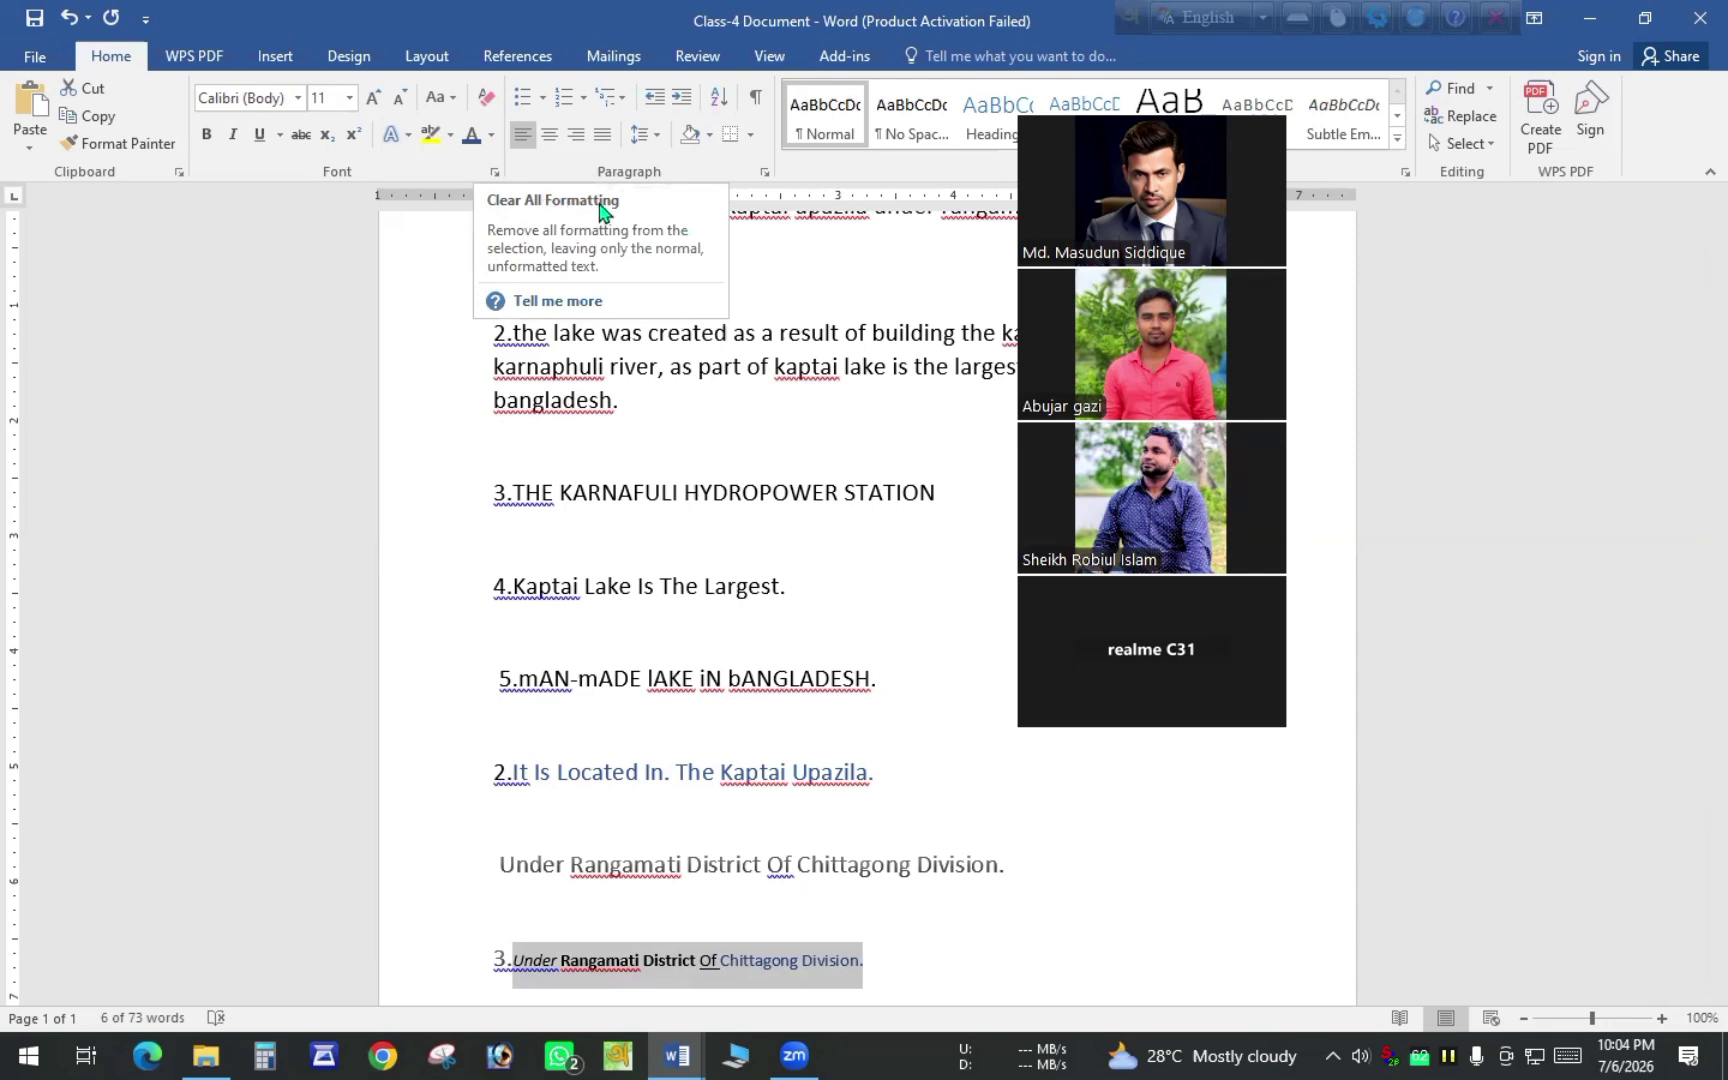
pyautogui.click(487, 104)
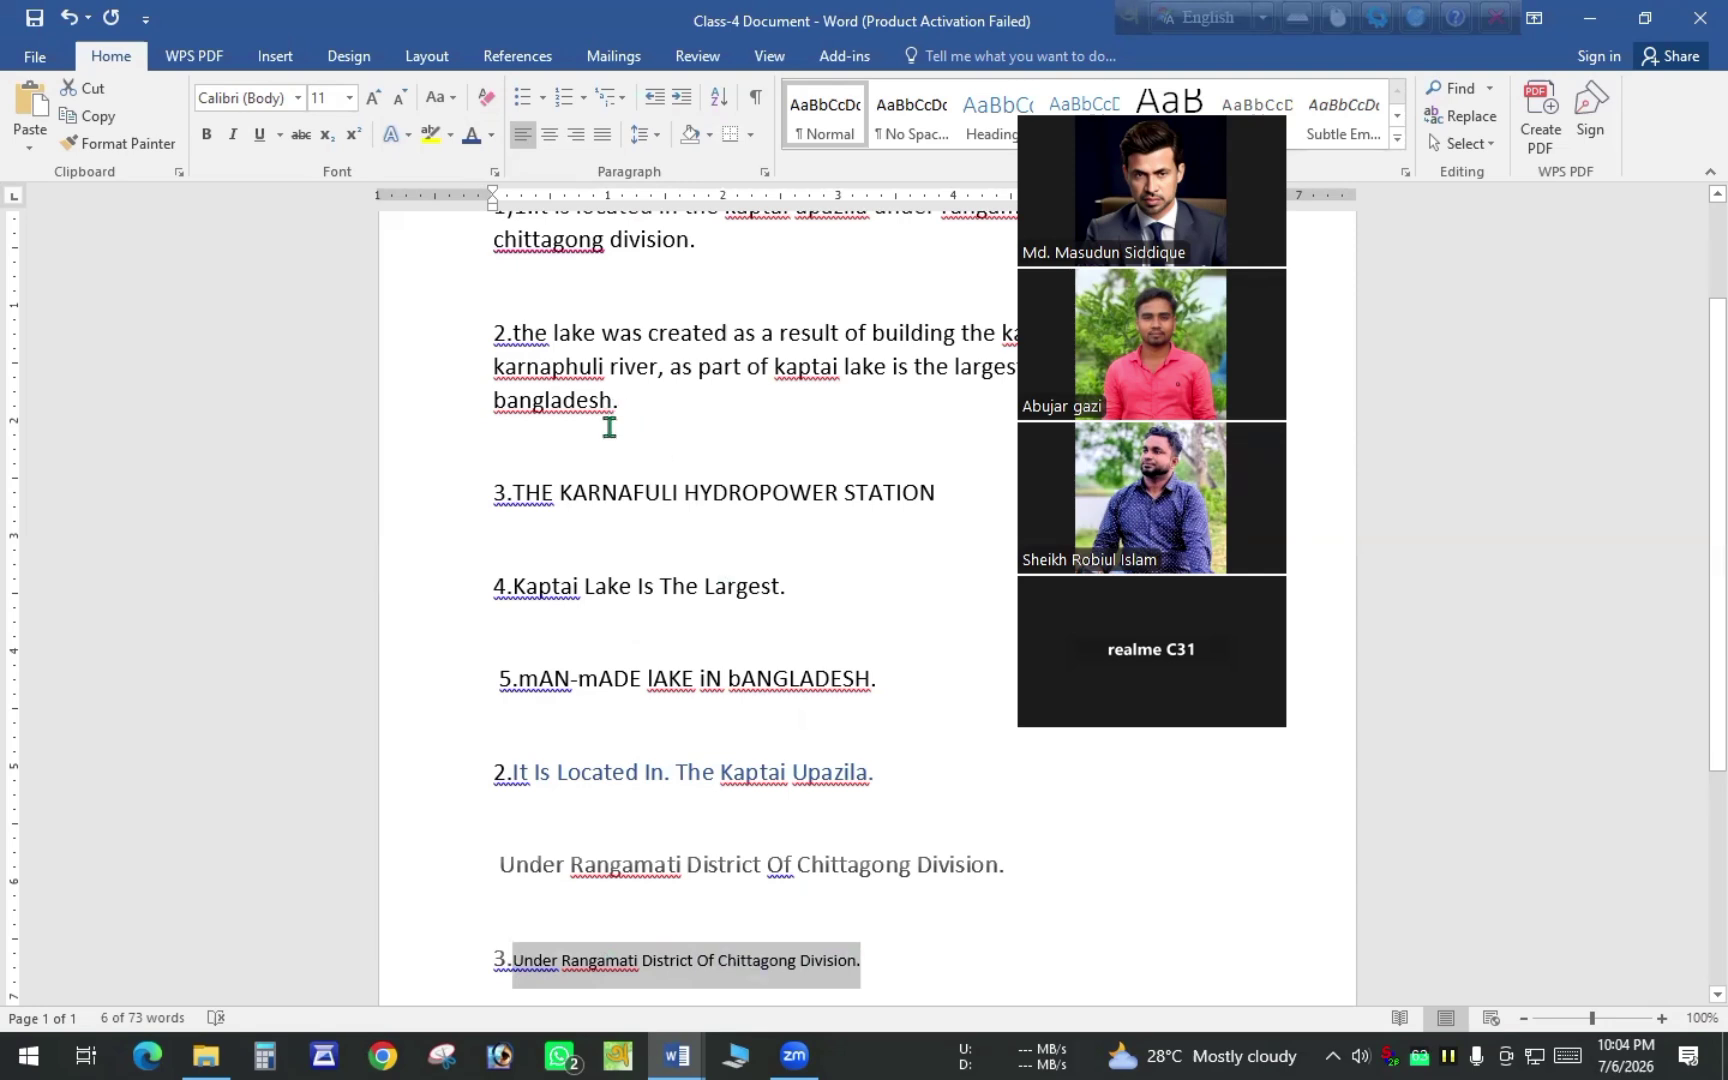
# Clear all formatting from "mAN-mADE lAKE iN bANGLADESH." in line 5
pyautogui.scroll(3, 612, 490)
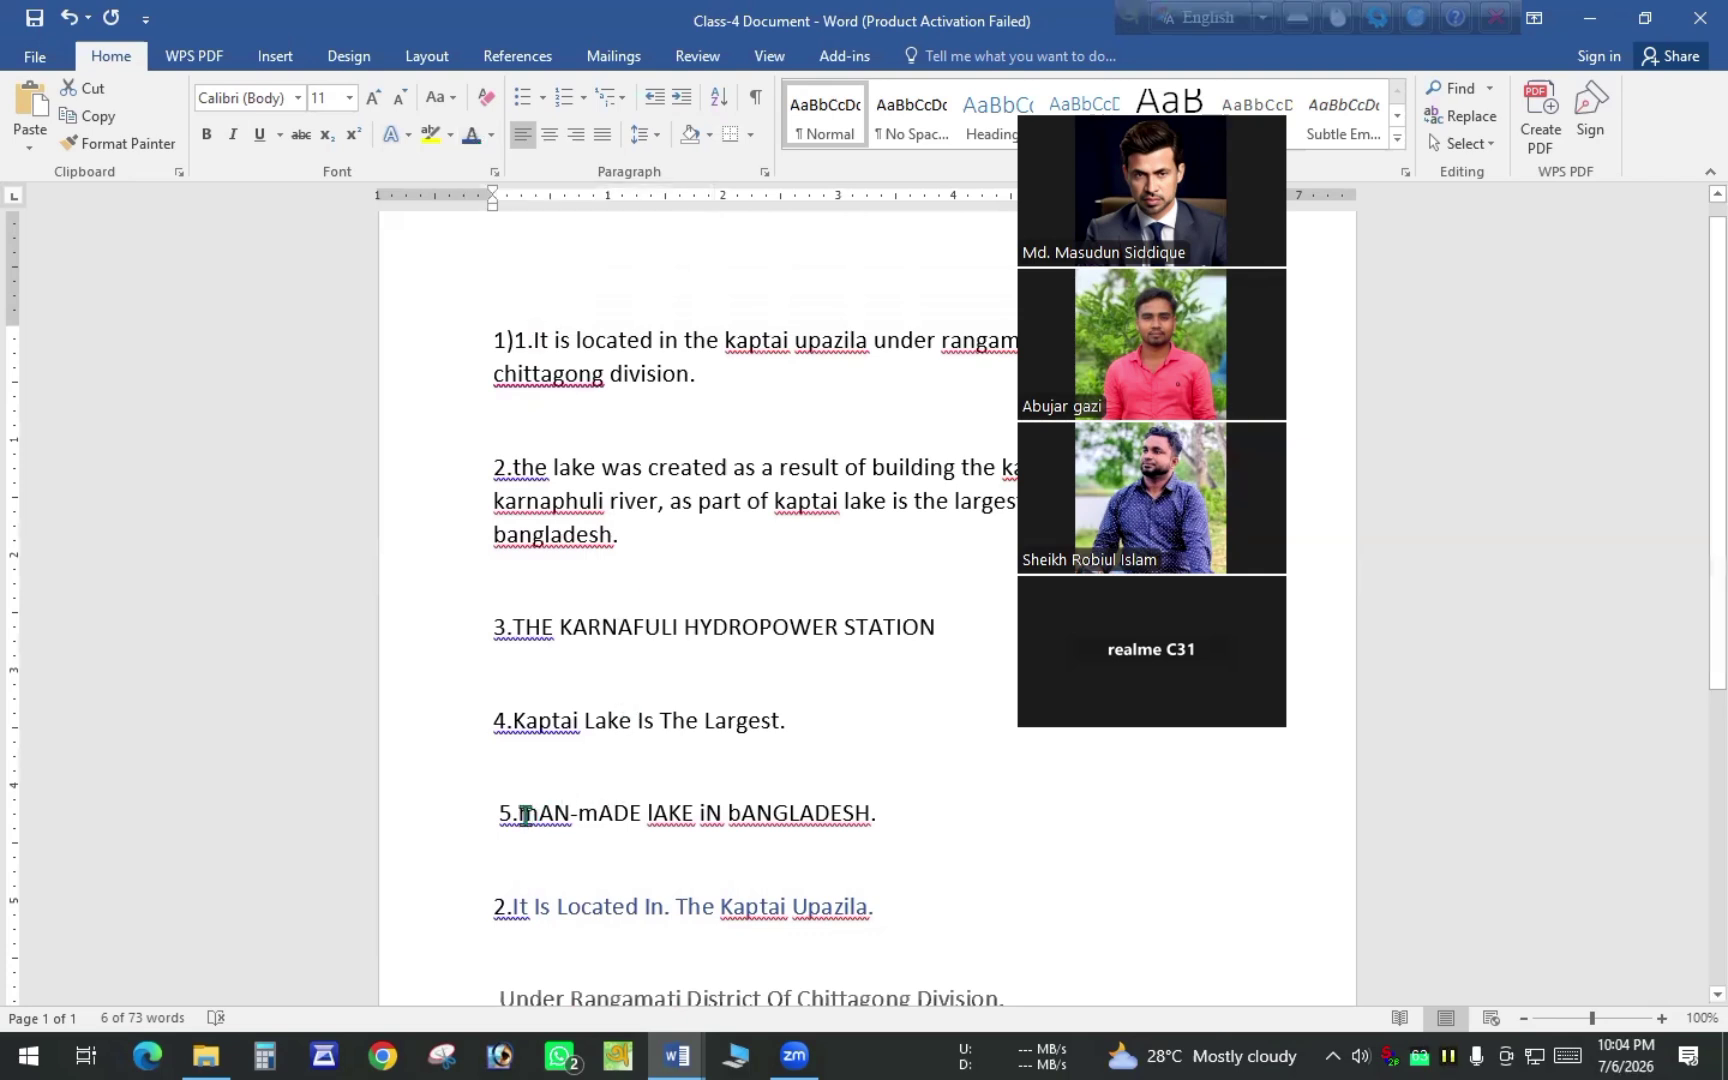
pyautogui.scroll(-3, 522, 810)
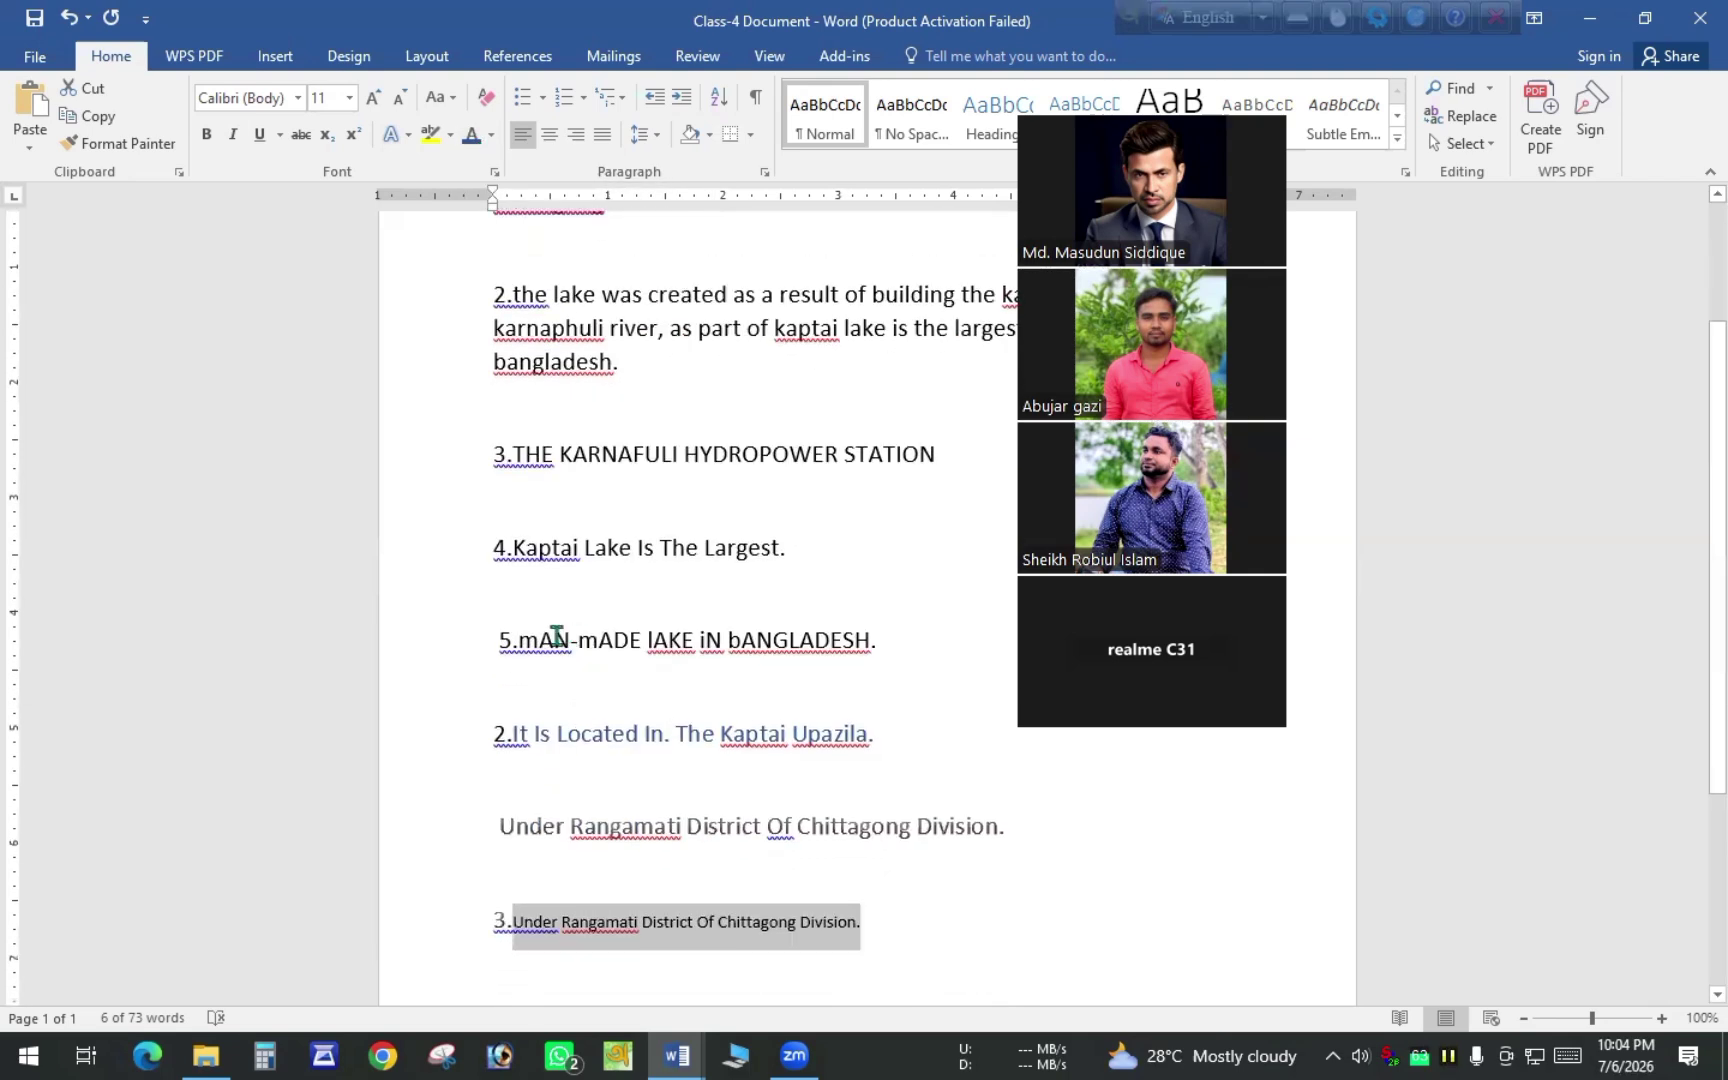
pyautogui.moveTo(520, 642); pyautogui.dragTo(883, 656)
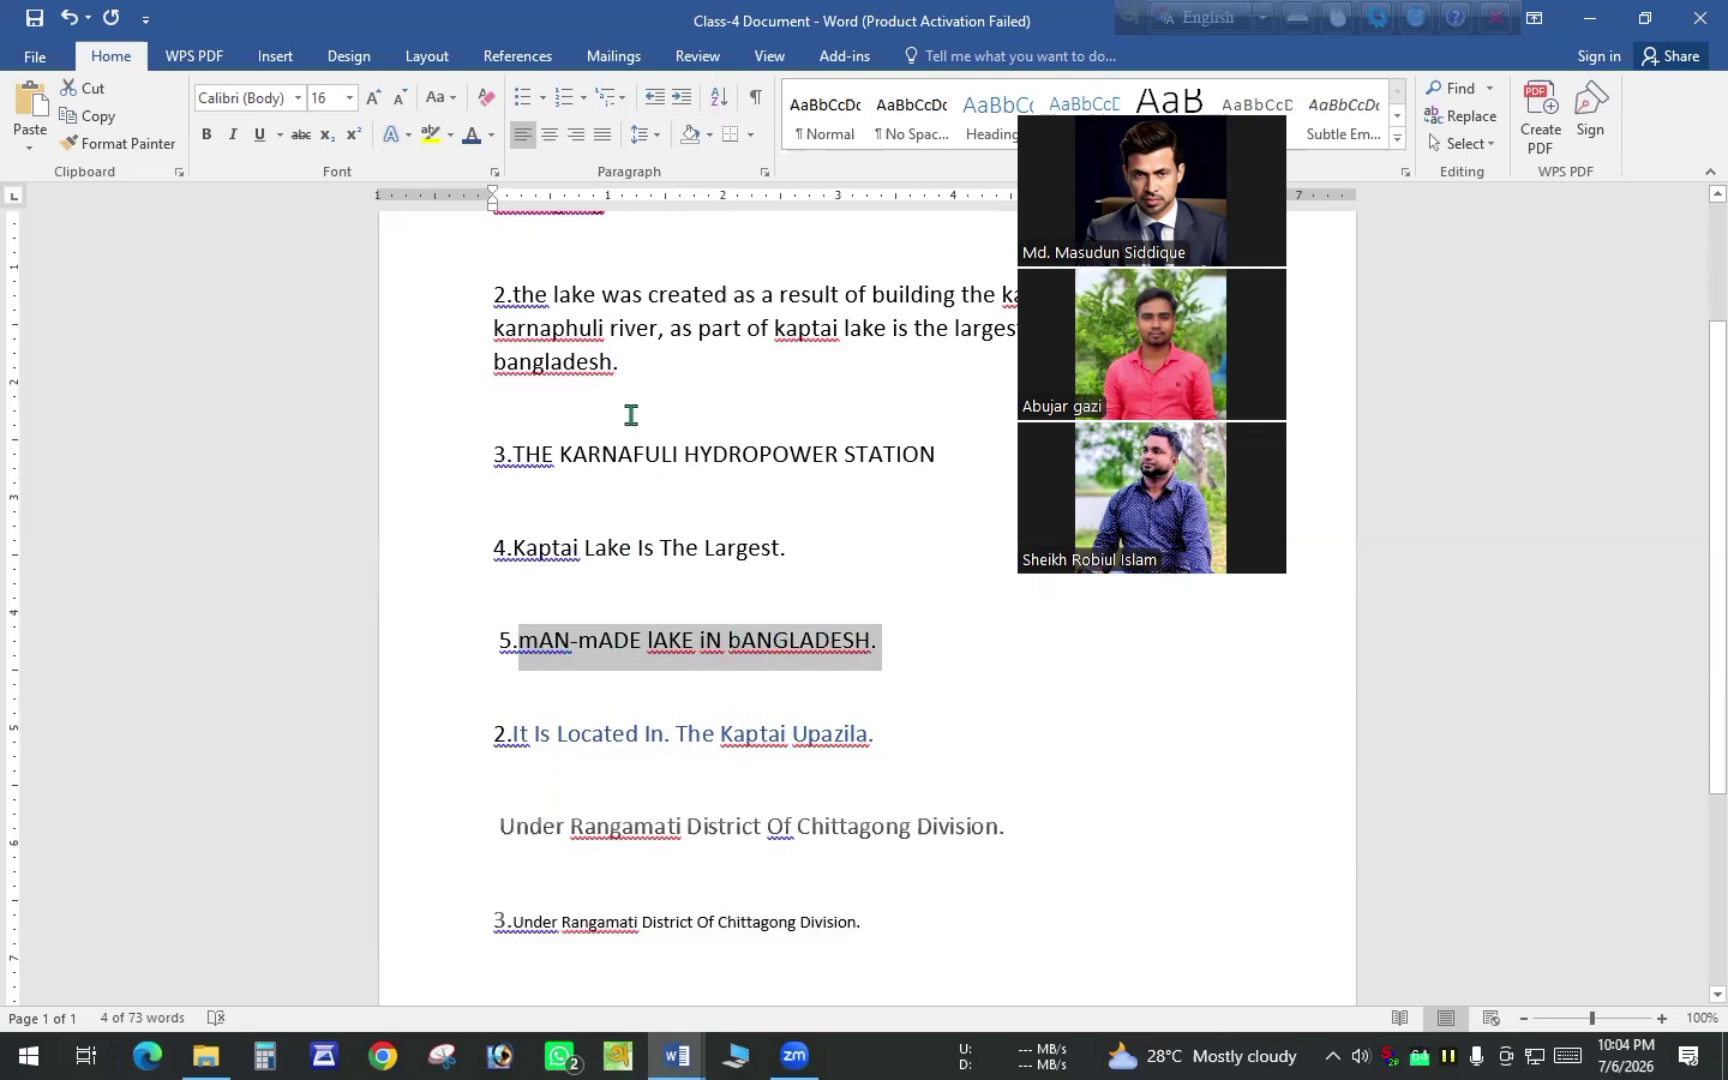
pyautogui.click(487, 100)
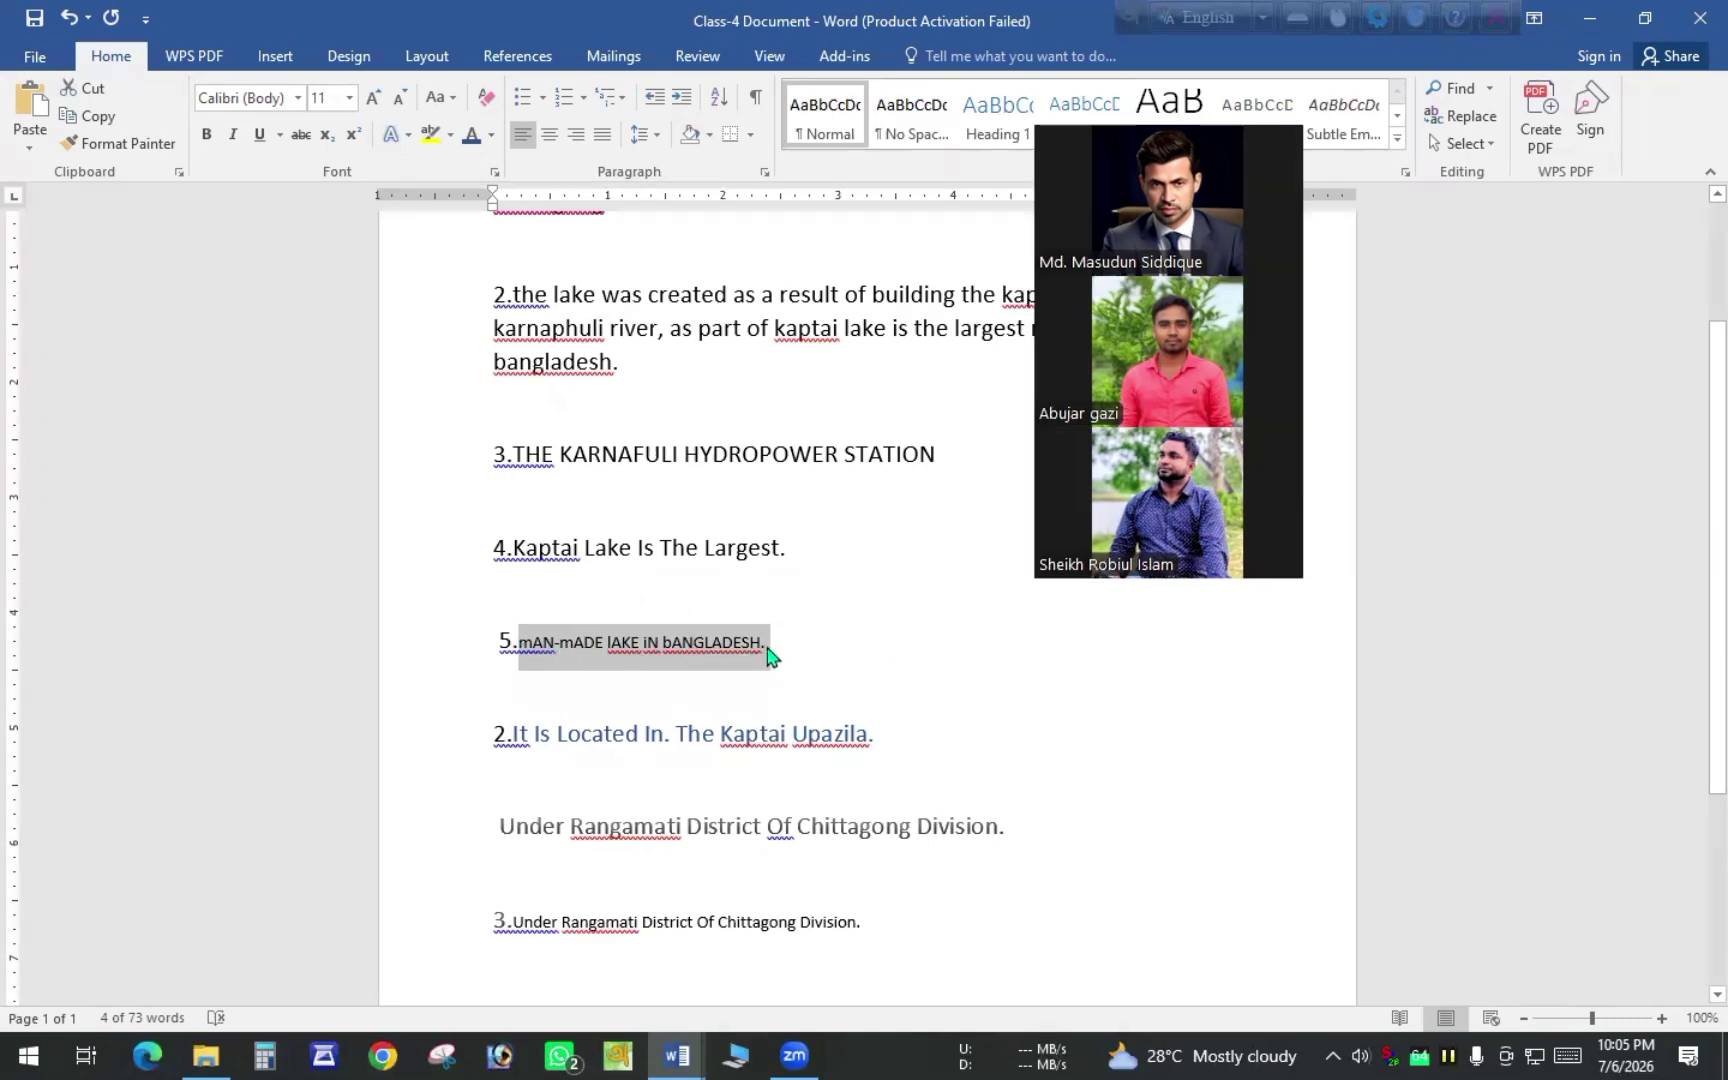
# Review the Change Case options for the selected line 5 text, and close the list without choosing one
pyautogui.click(454, 100)
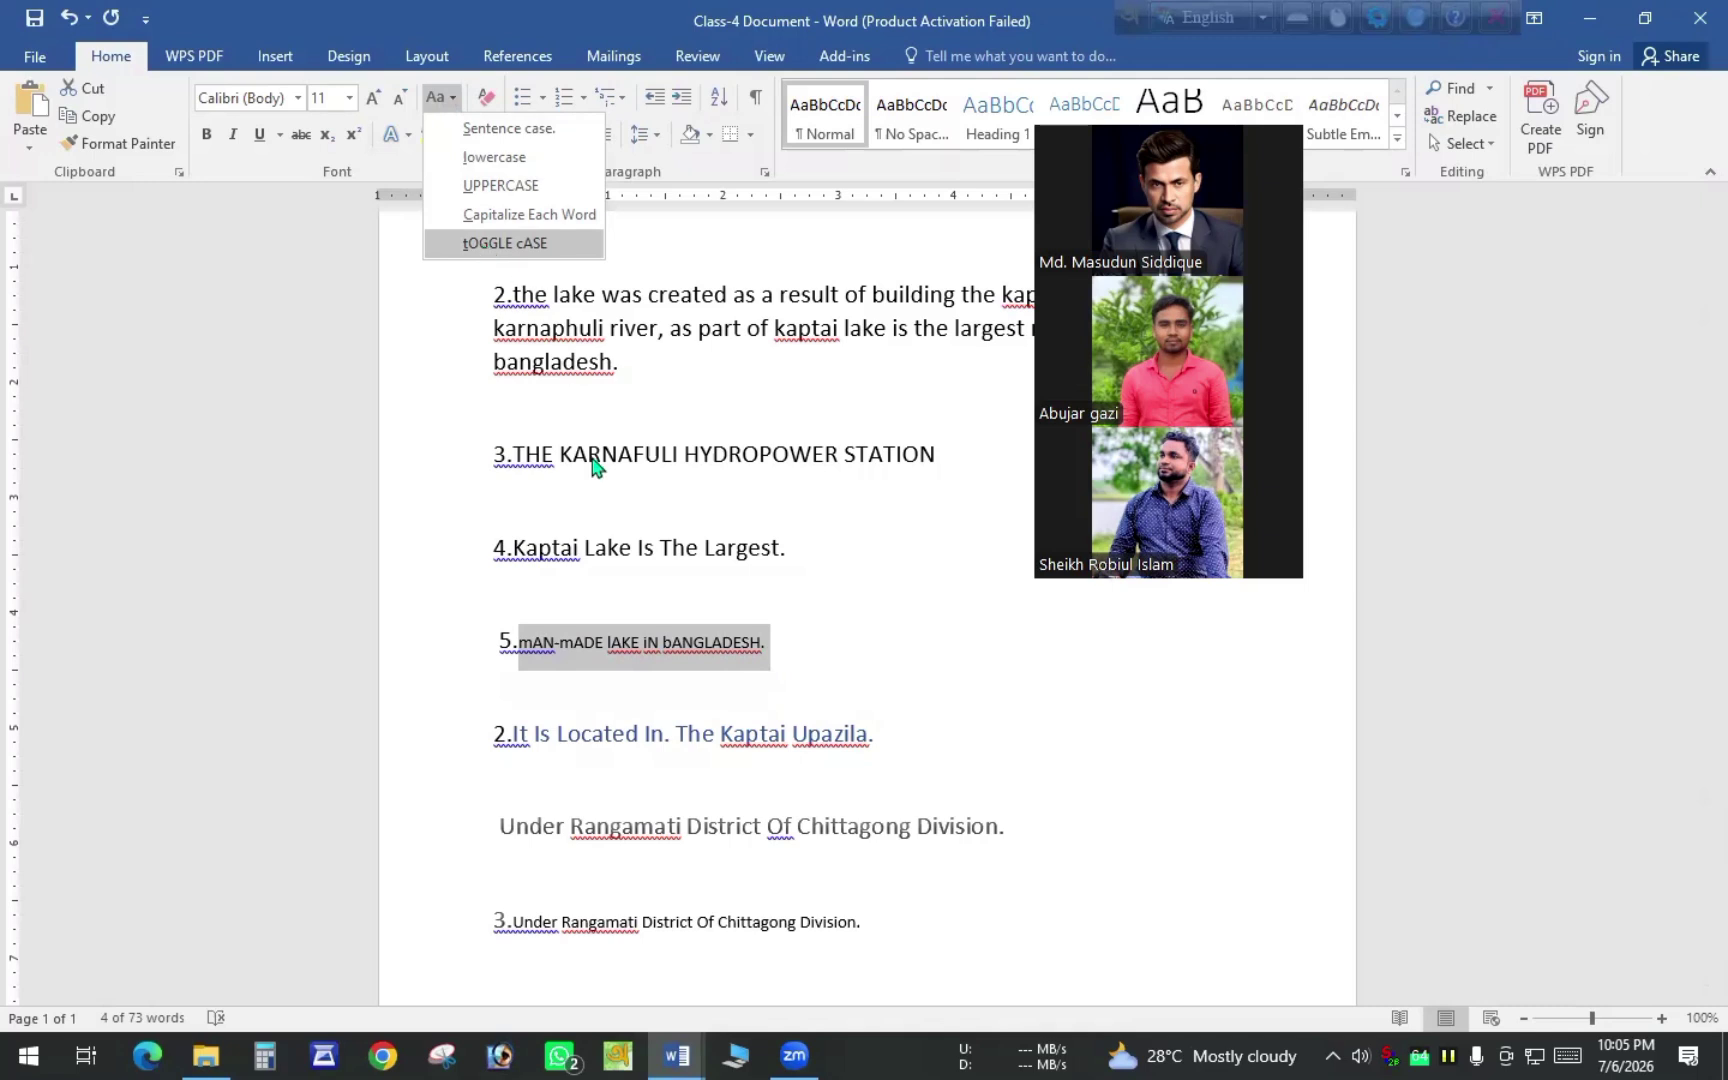
pyautogui.click(649, 736)
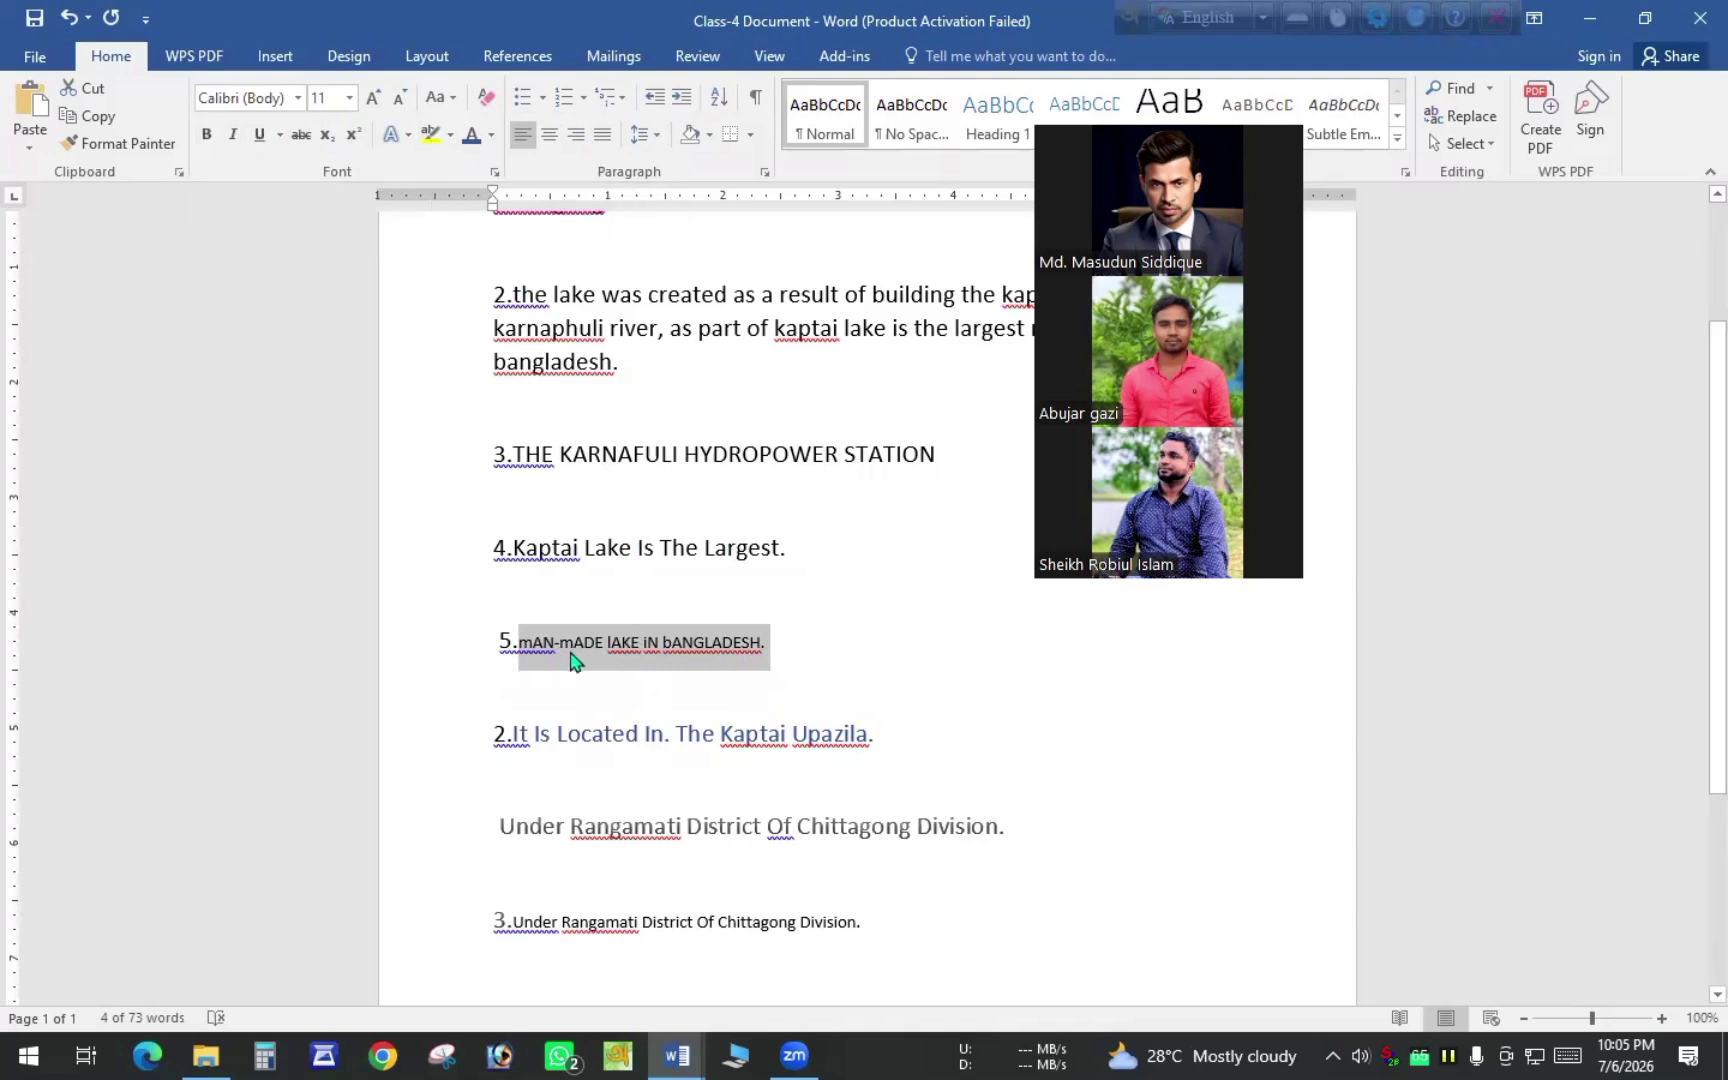
pyautogui.click(453, 99)
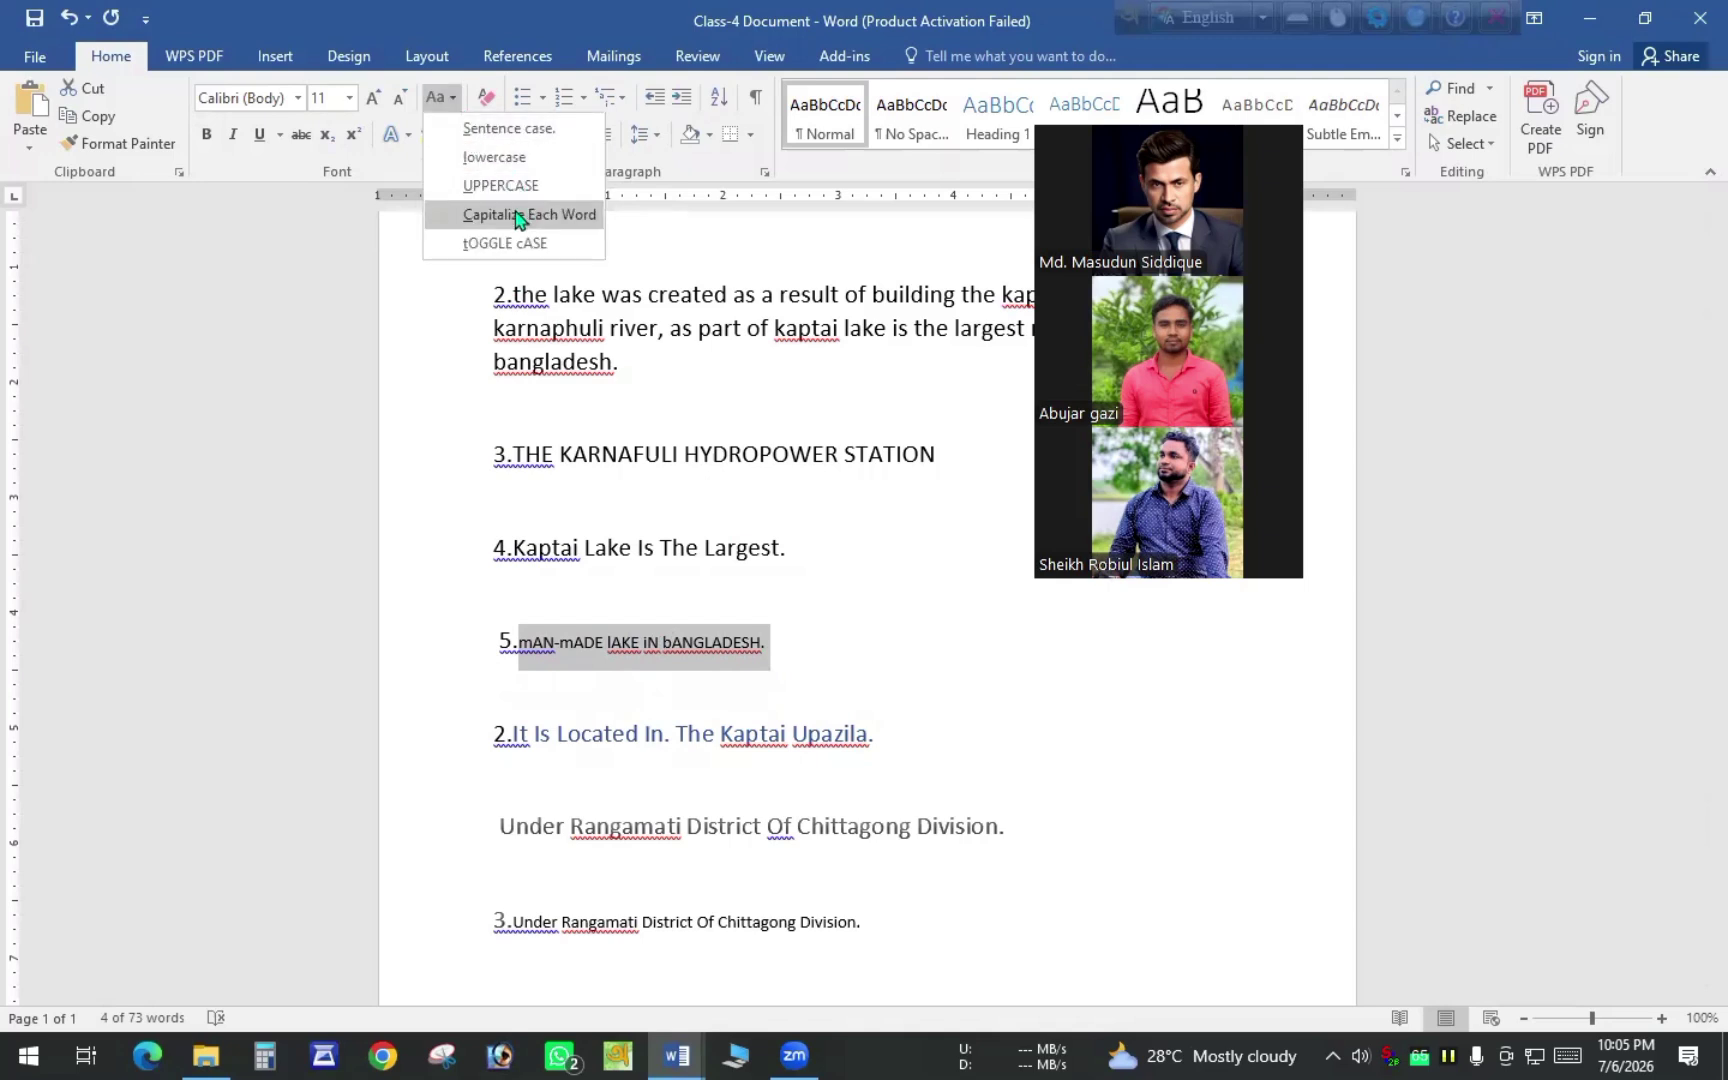
pyautogui.click(772, 650)
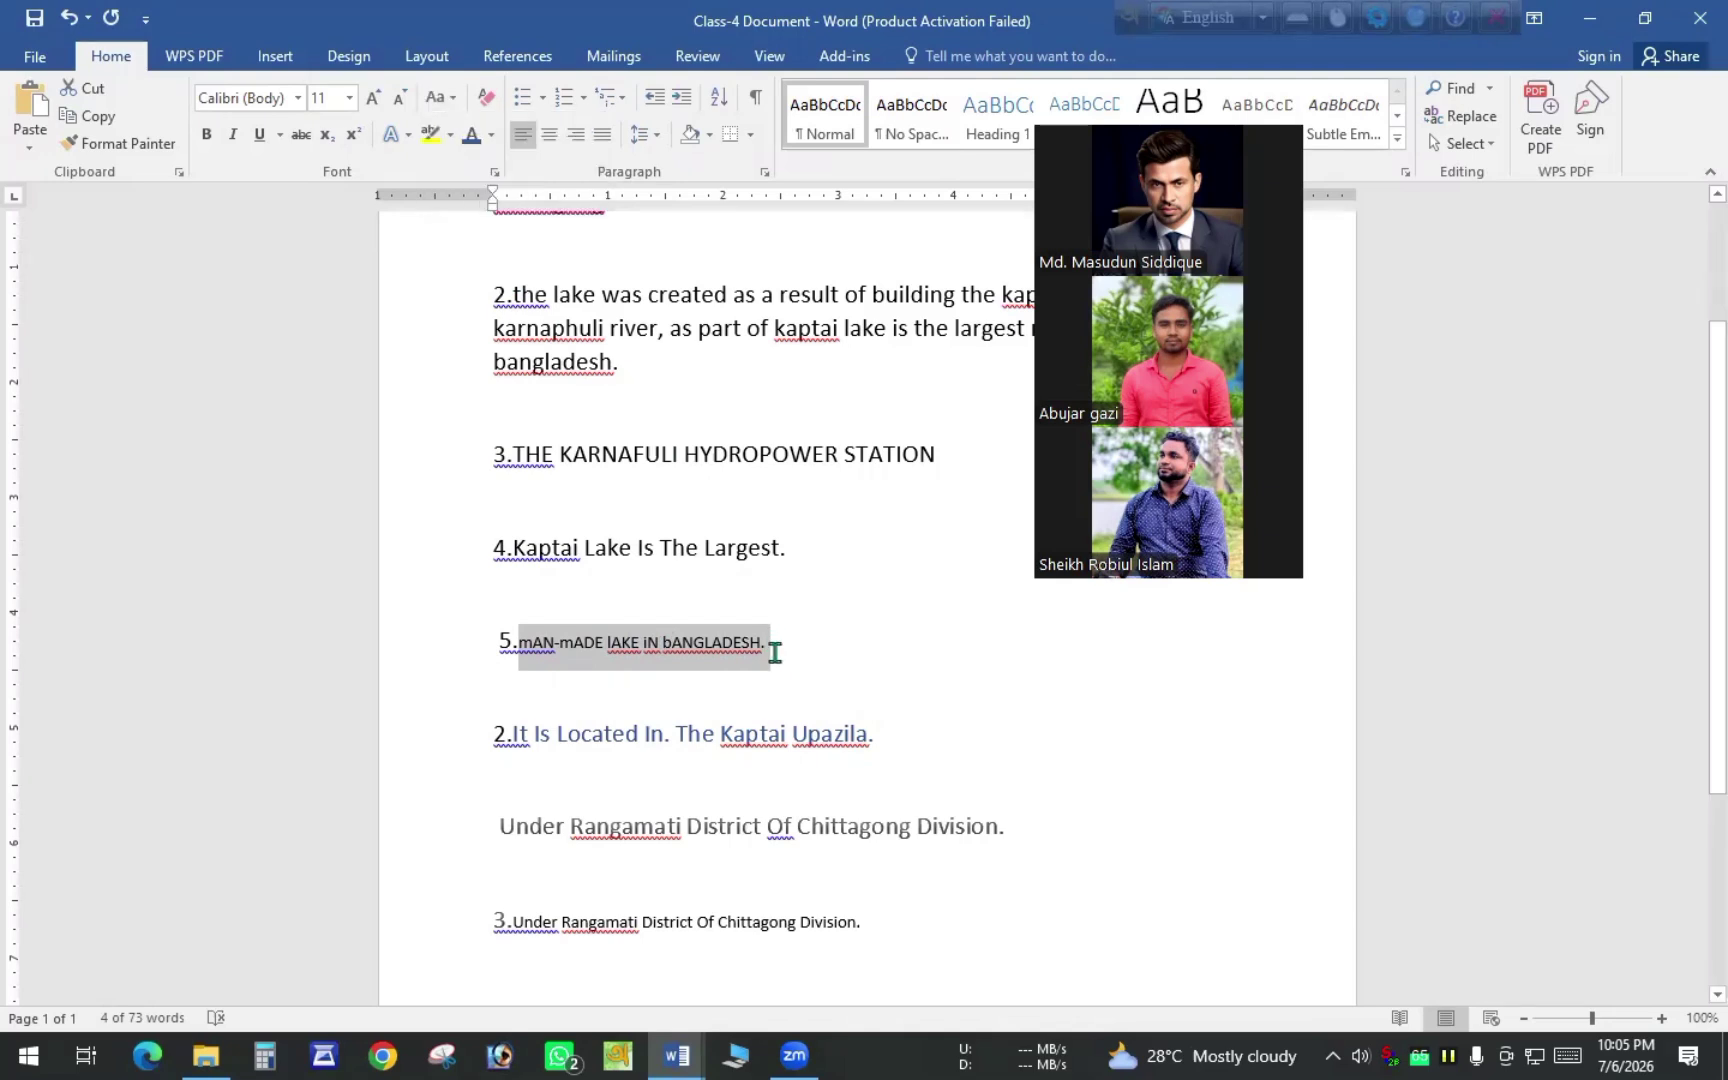